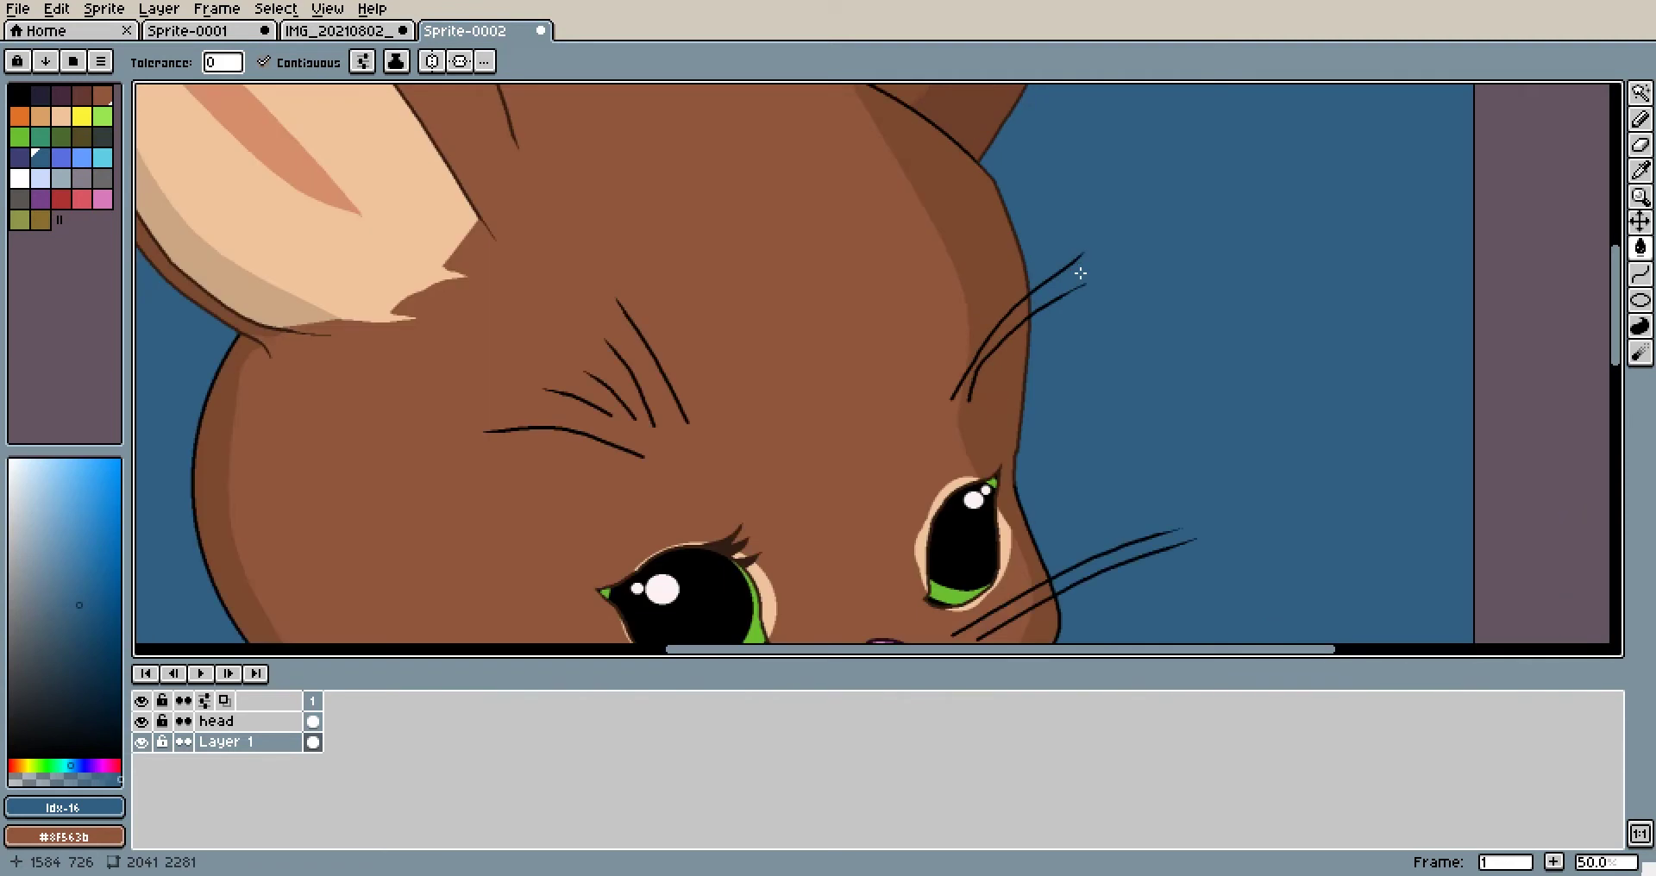
scroll(1067, 262, up, 2)
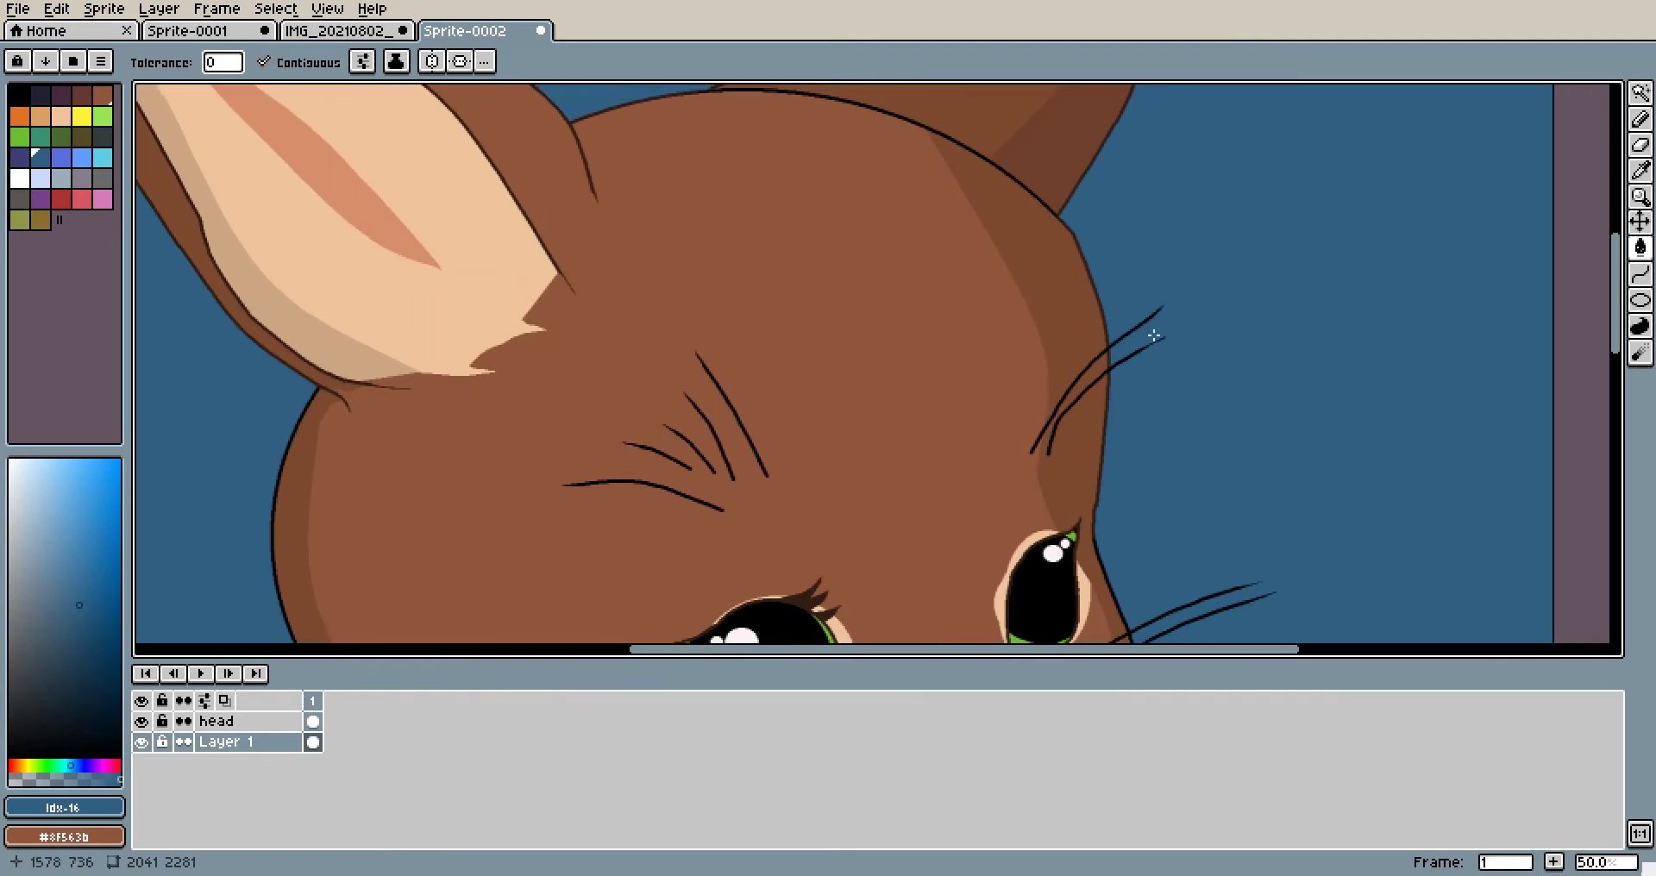
scroll(1140, 341, up, 1)
scroll(1218, 333, down, 4)
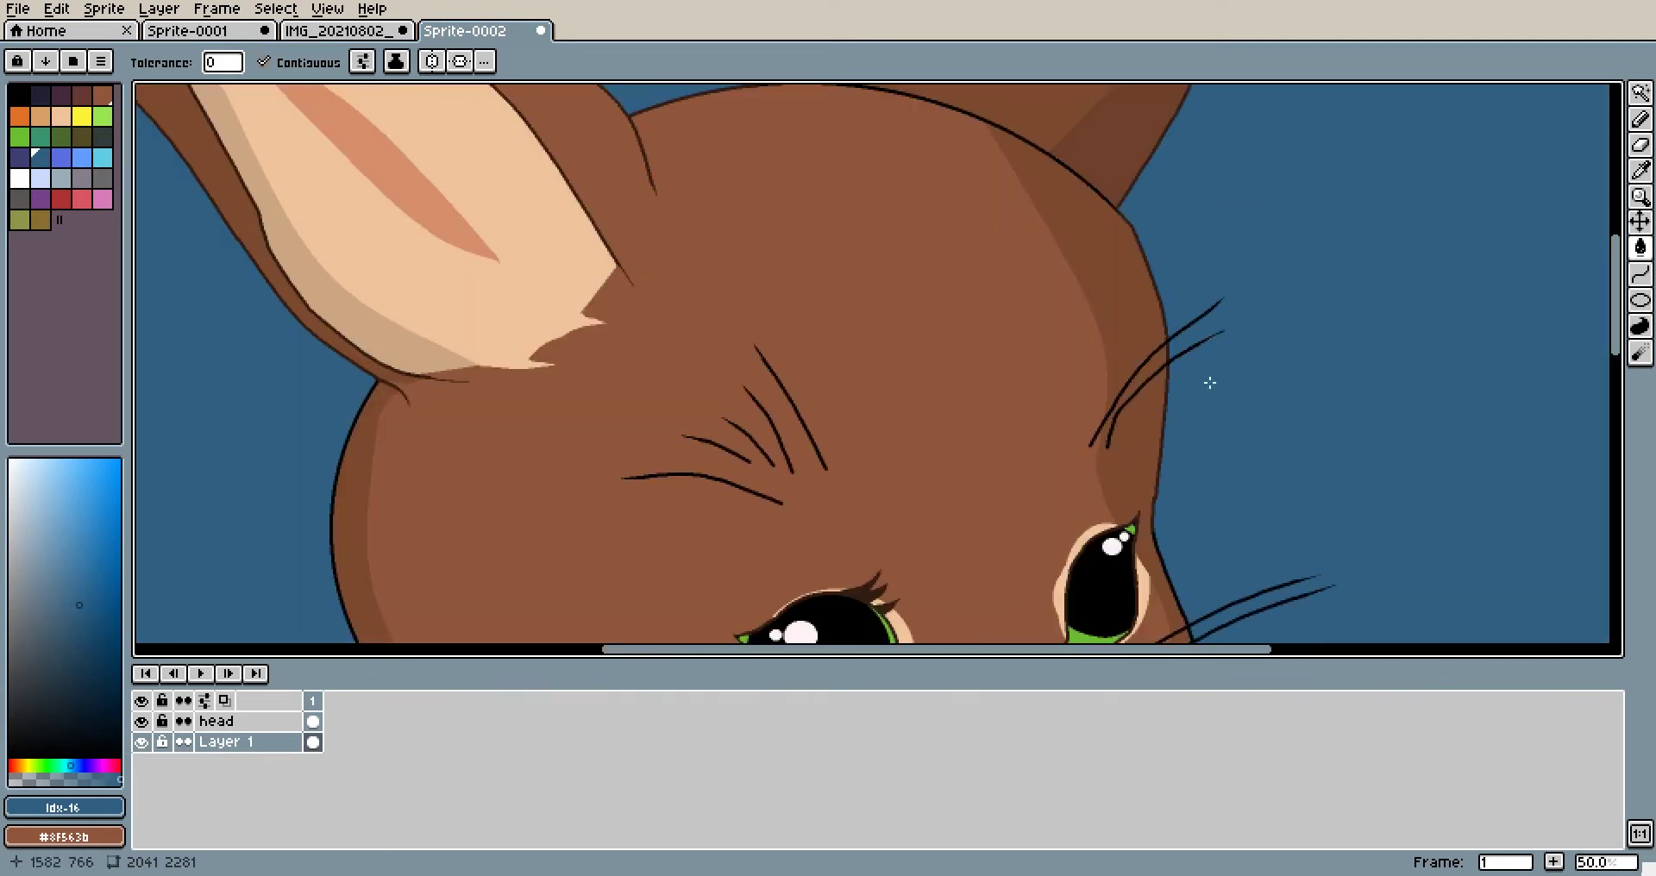
drag(1134, 324, 1093, 355)
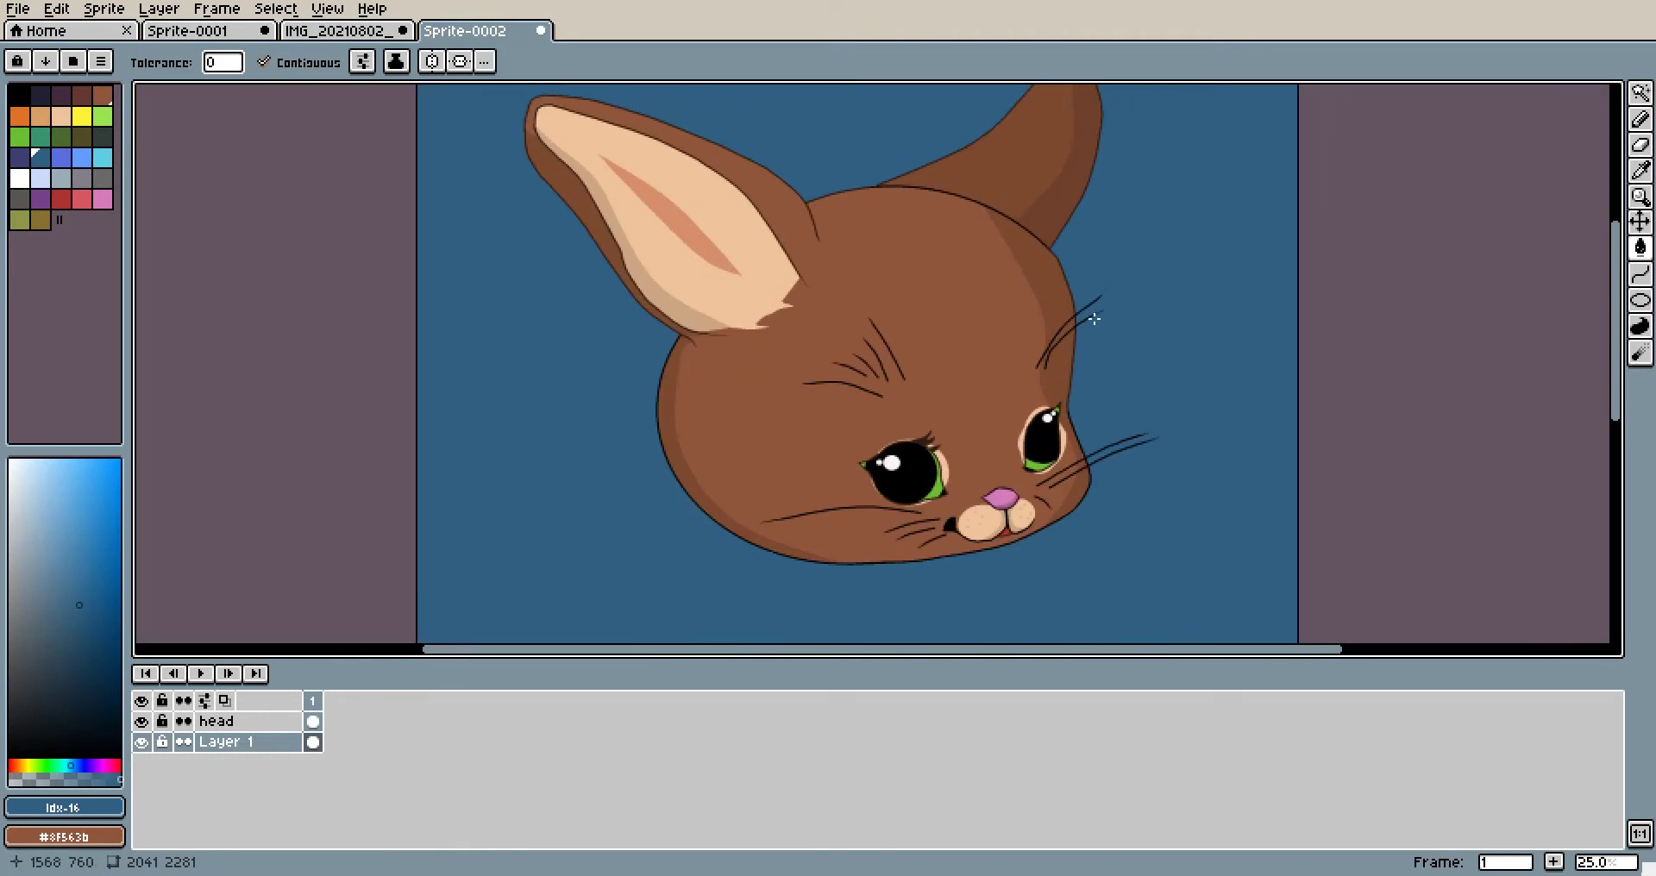
scroll(1094, 321, up, 1)
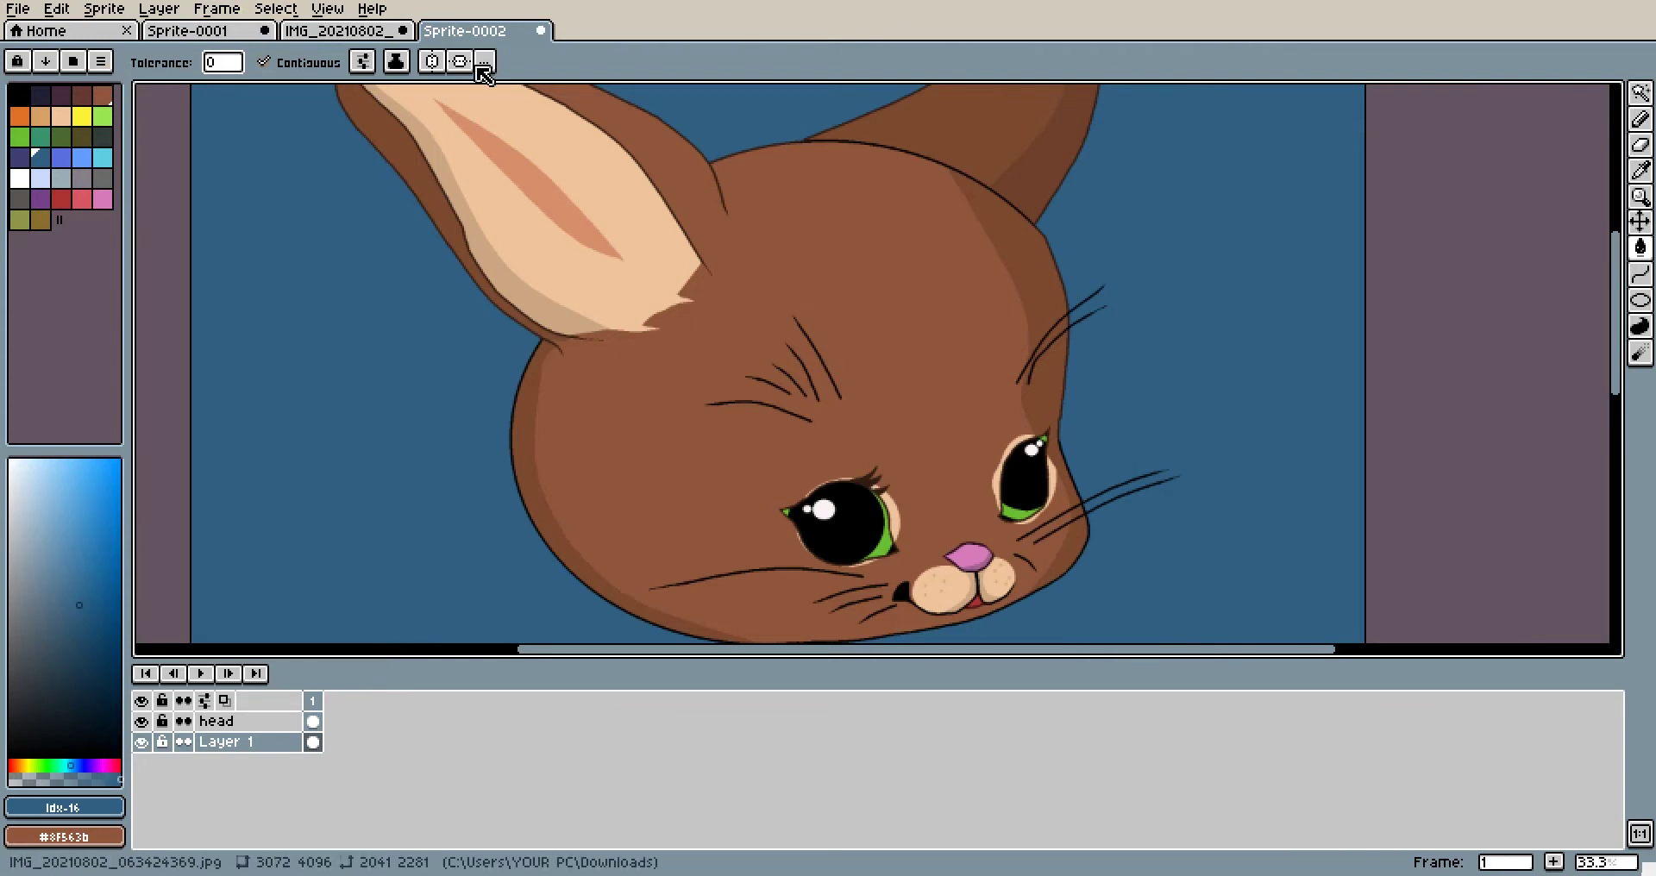
Set yellow as the drawing colour, test the Line tool on the blue background beside the head, and undo the test lines
click(1639, 275)
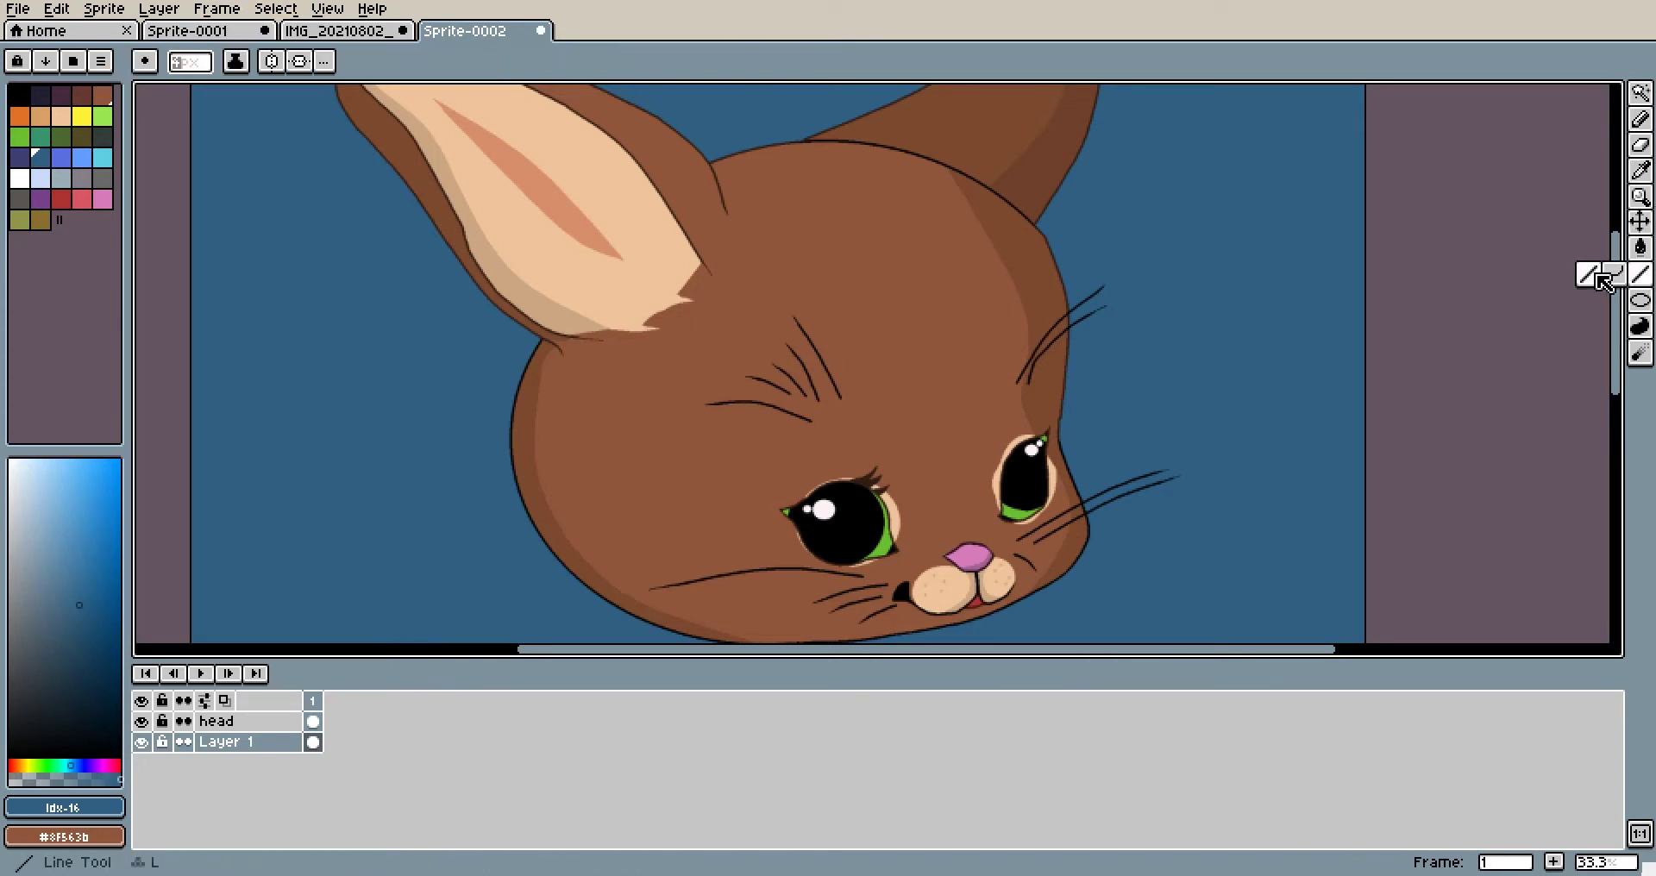
scroll(1134, 285, up, 5)
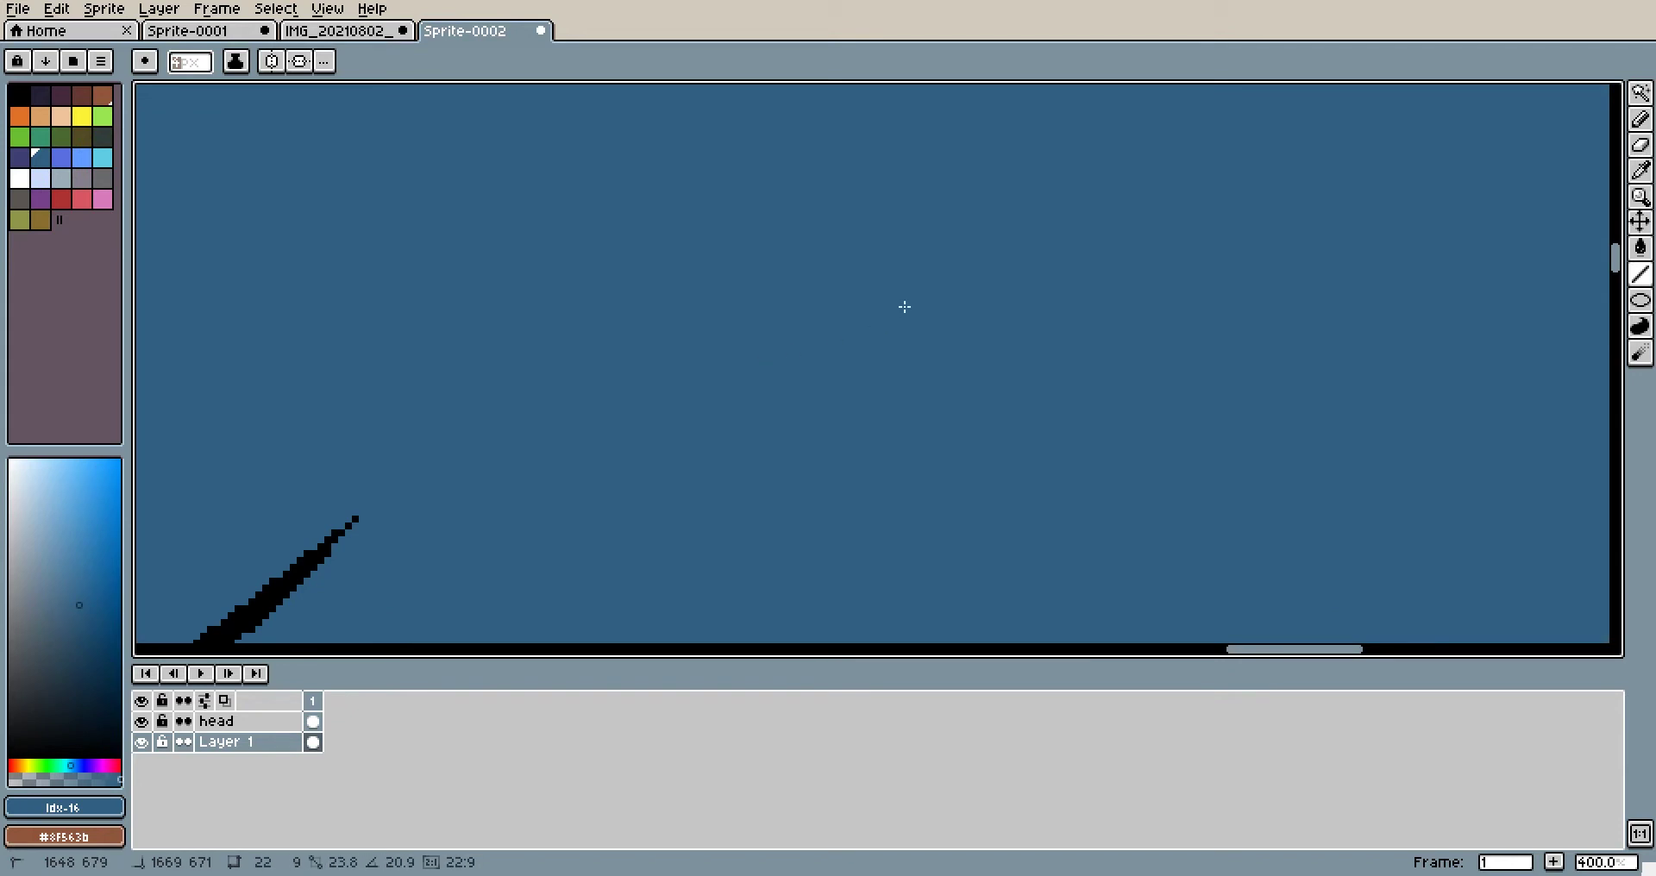
click(82, 115)
mouse_move(651, 414)
mouse_down()
mouse_move(906, 310)
mouse_move(1011, 299)
mouse_up()
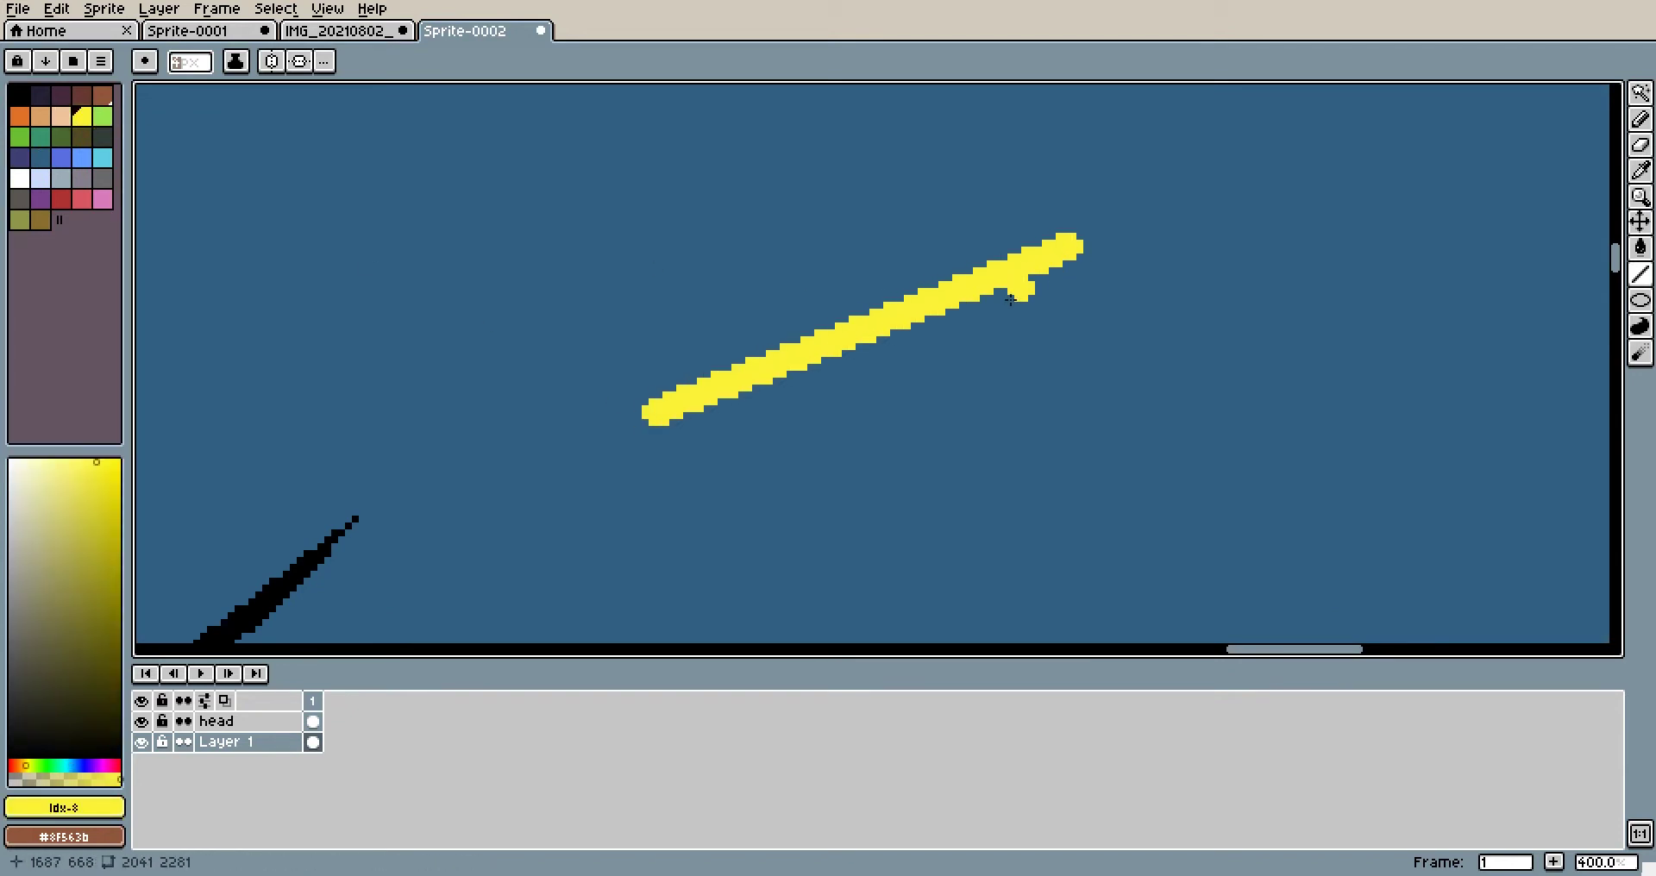
scroll(1011, 299, down, 1)
click(986, 330)
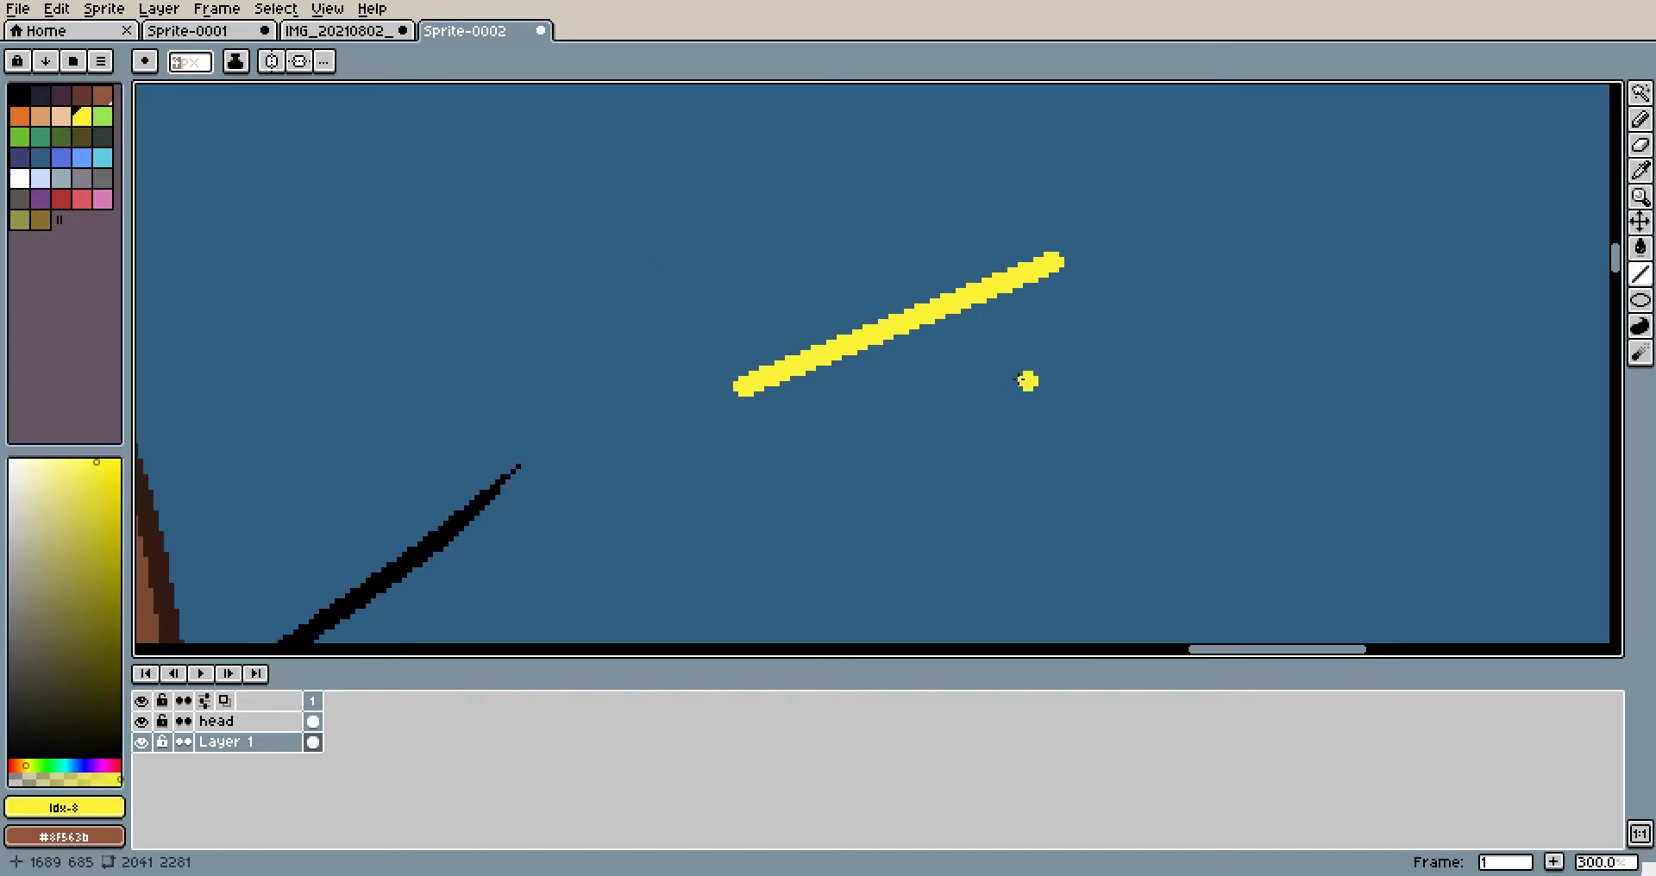
key(ctrl+z)
Examine the rabbit head's outline and the whiskers along its right-hand side
scroll(957, 397, up, 5)
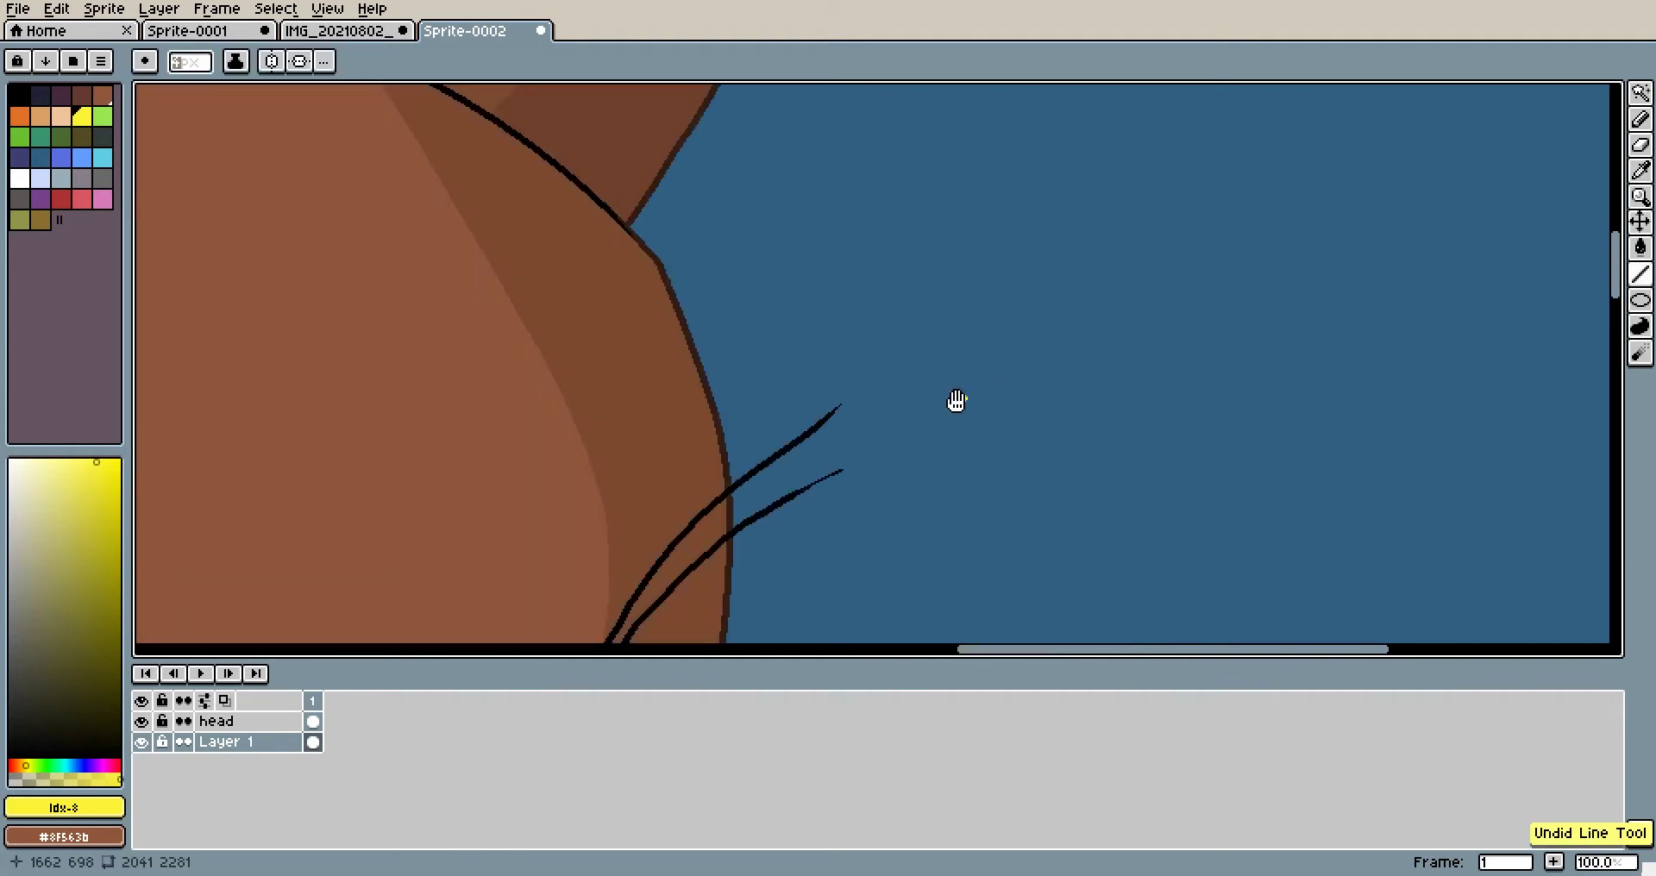
scroll(967, 381, down, 2)
scroll(967, 380, up, 3)
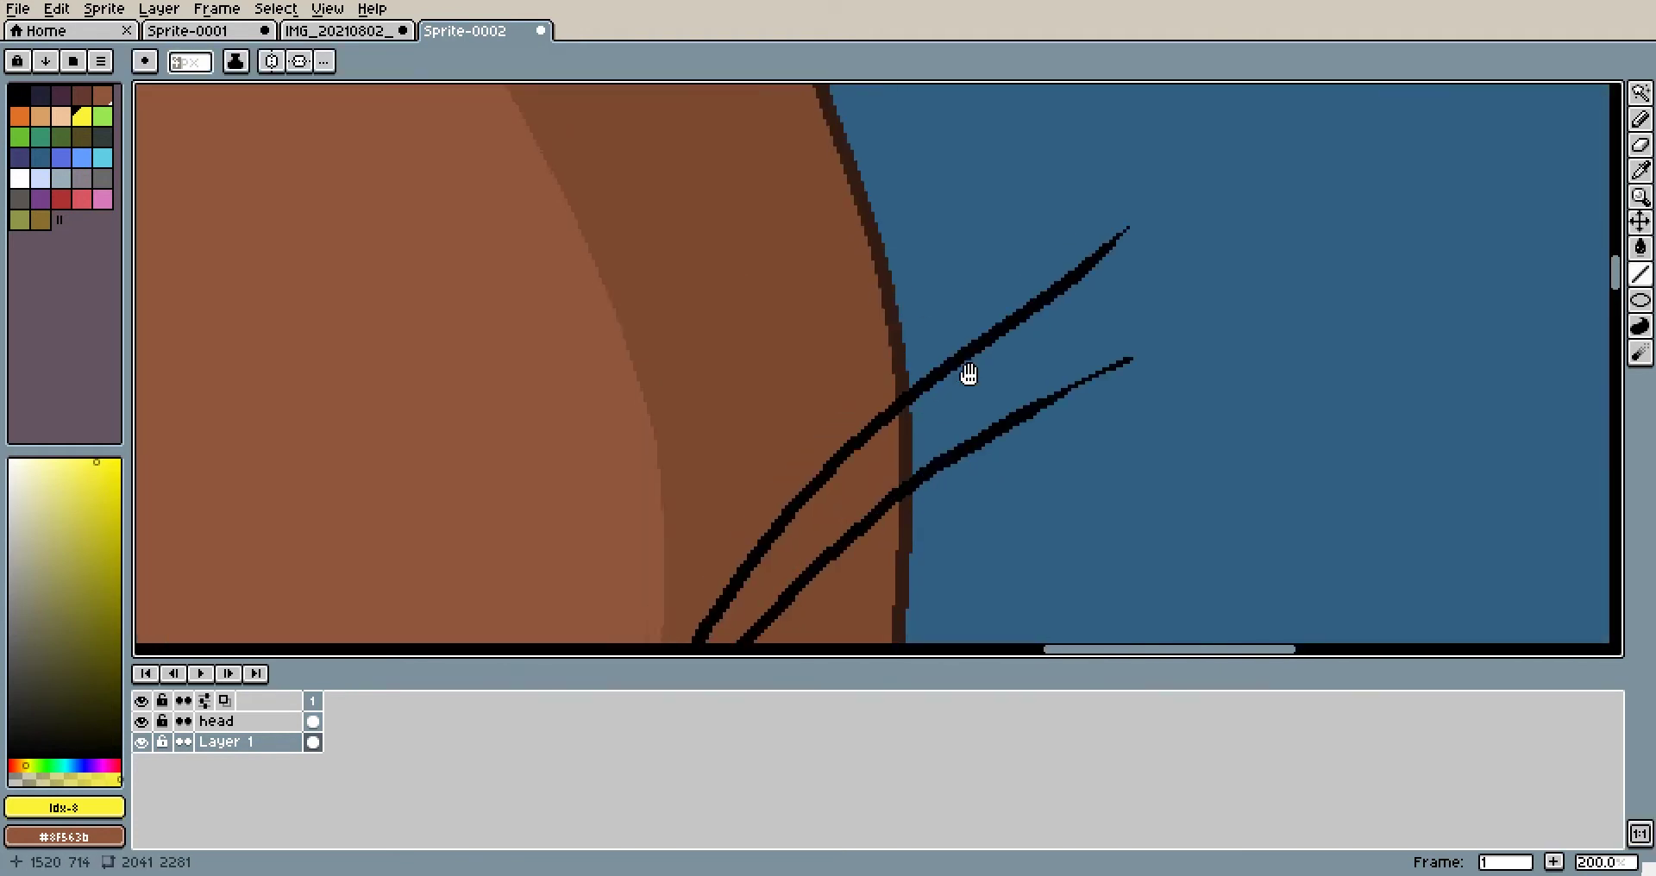
scroll(969, 373, up, 1)
scroll(990, 213, down, 8)
scroll(983, 298, up, 1)
scroll(977, 306, down, 1)
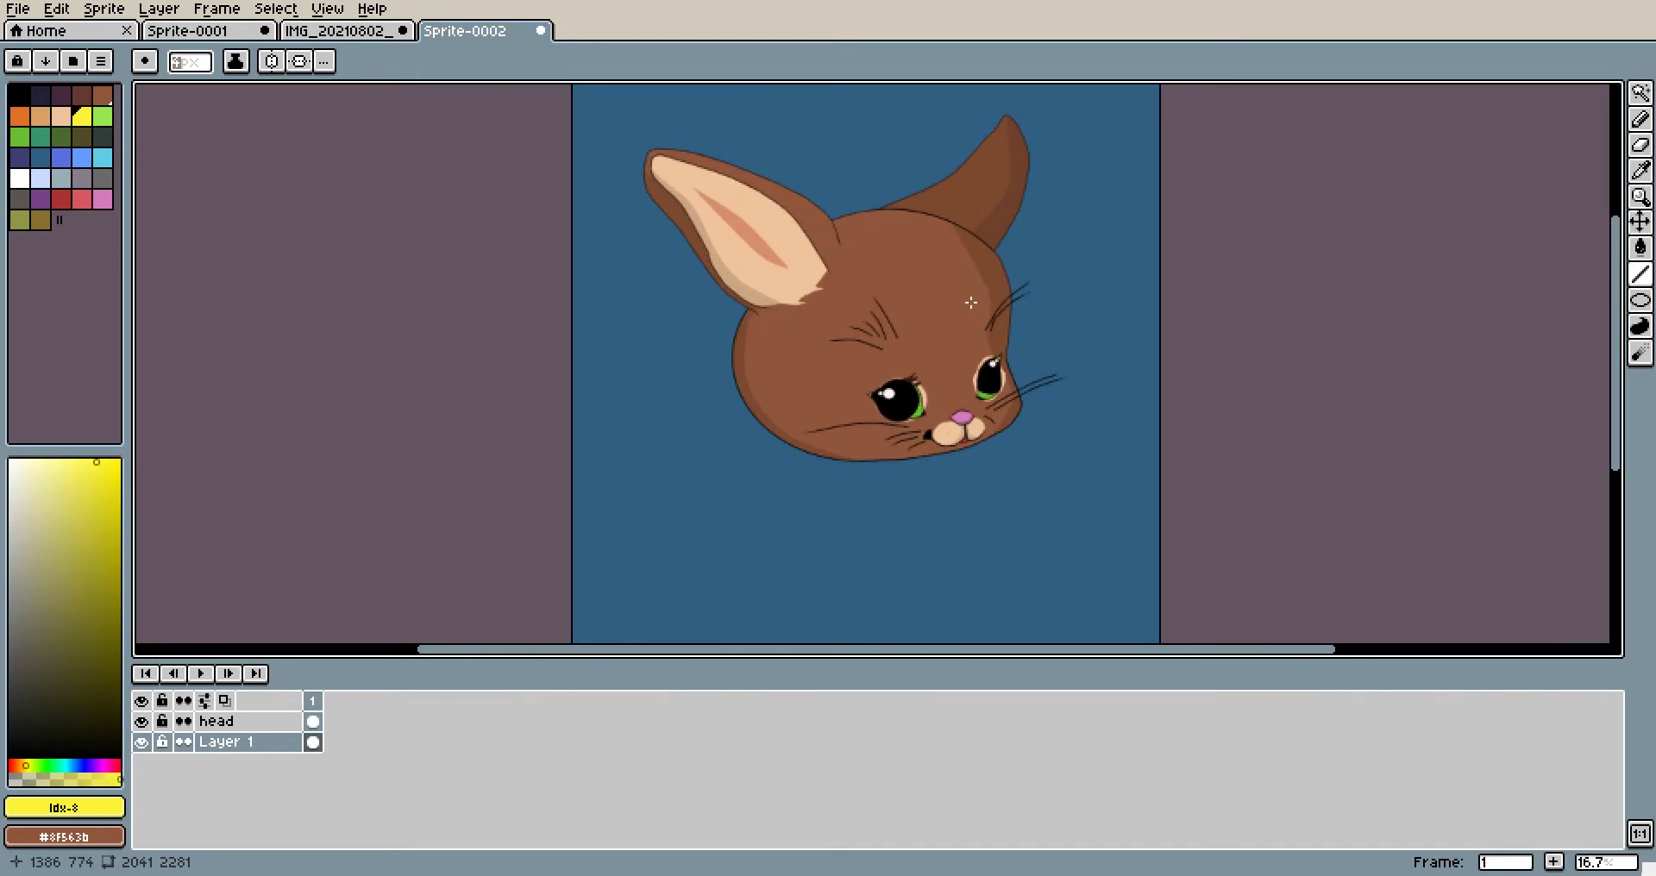
scroll(972, 327, down, 1)
scroll(974, 342, up, 2)
scroll(1013, 334, up, 1)
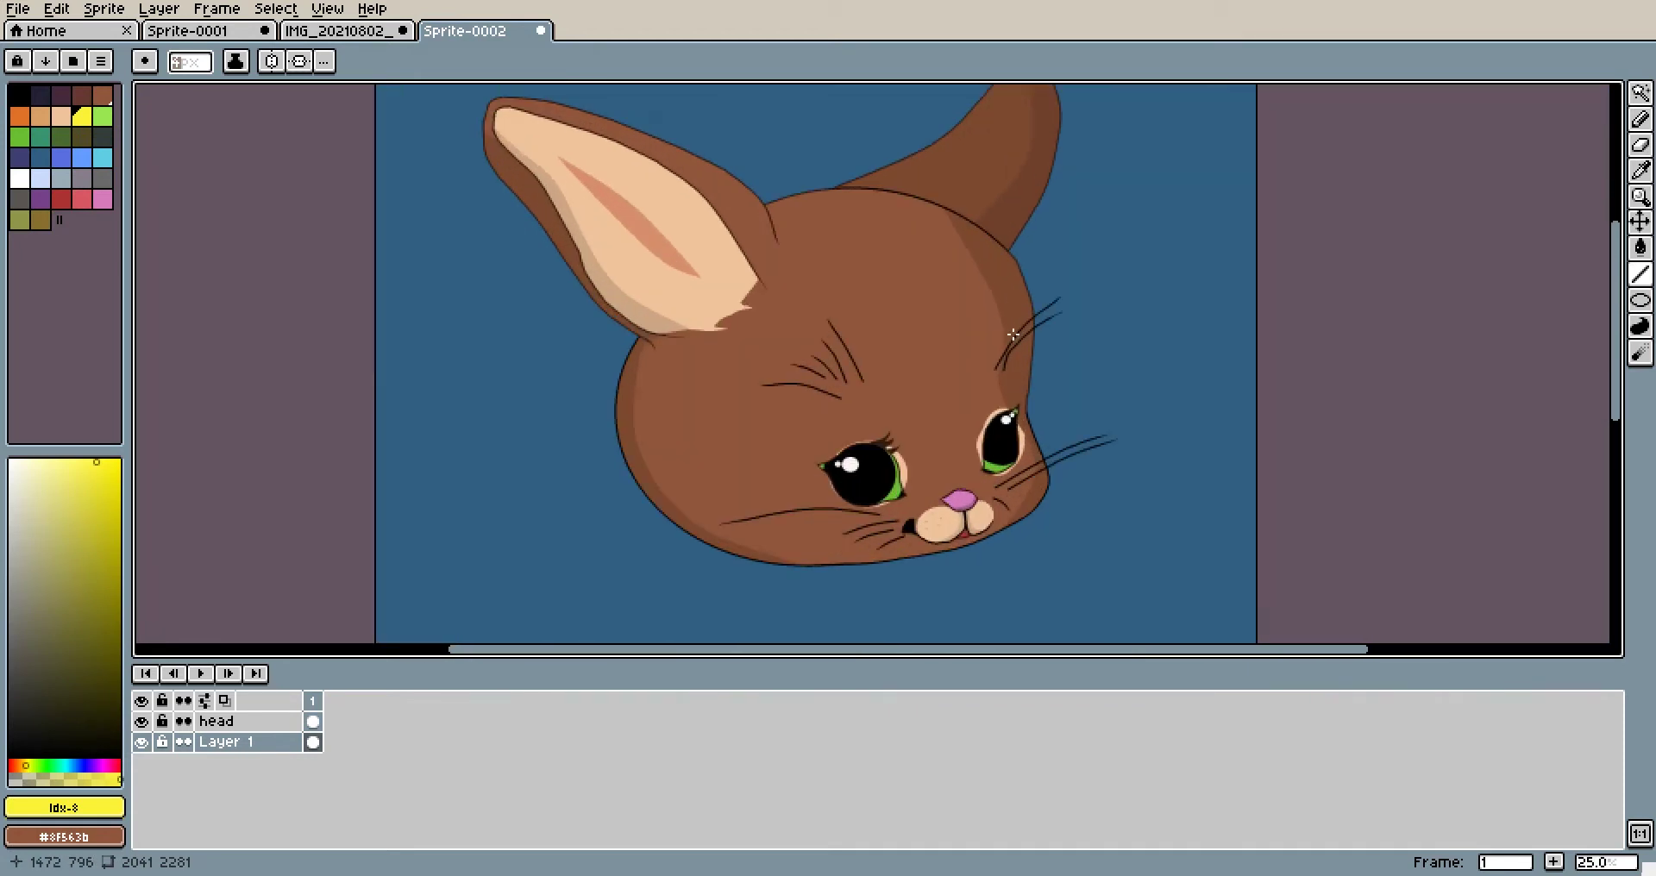
scroll(1012, 334, up, 1)
drag(916, 252, 932, 276)
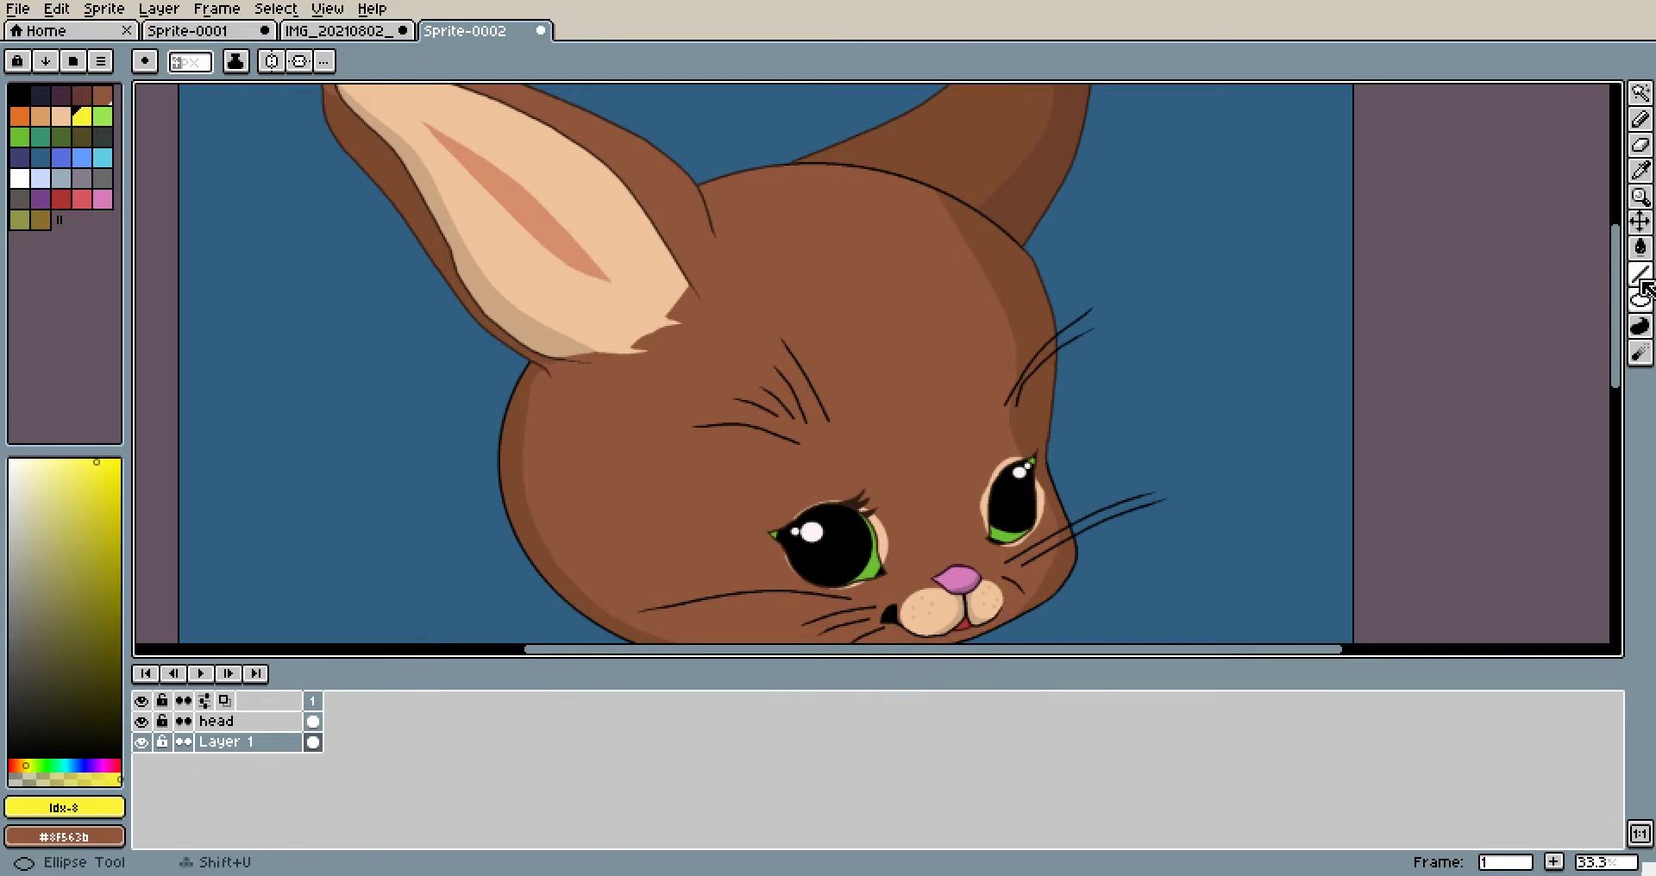
Try a yellow curve with the Curve tool on the blue background to the right of the head
mouse_move(1636, 274)
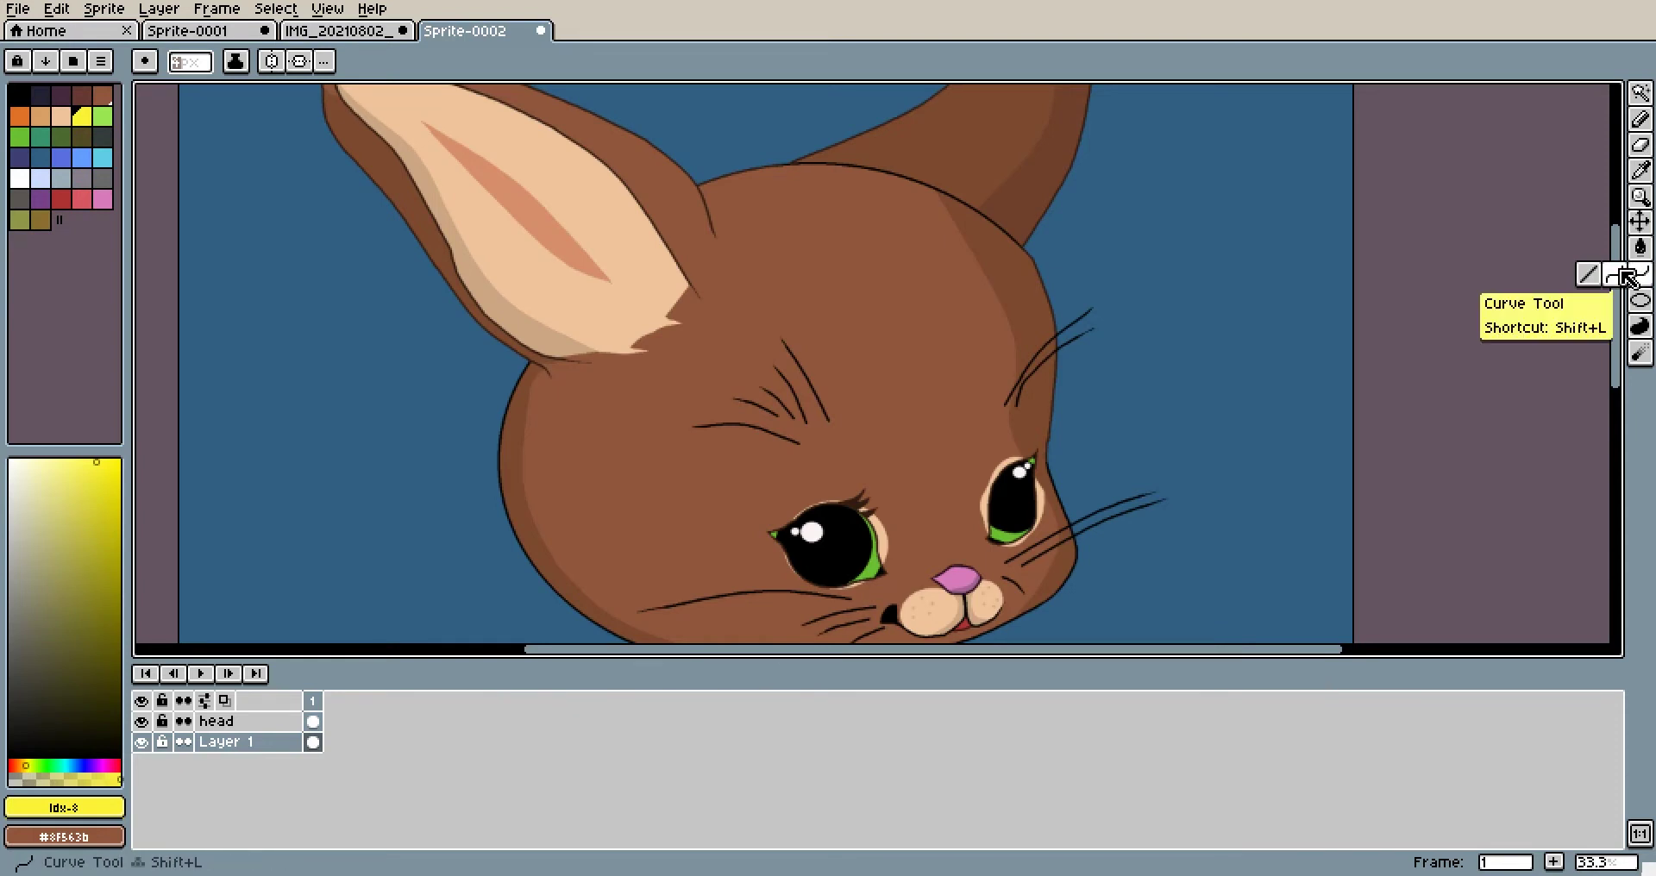
click(1626, 276)
scroll(1285, 265, up, 2)
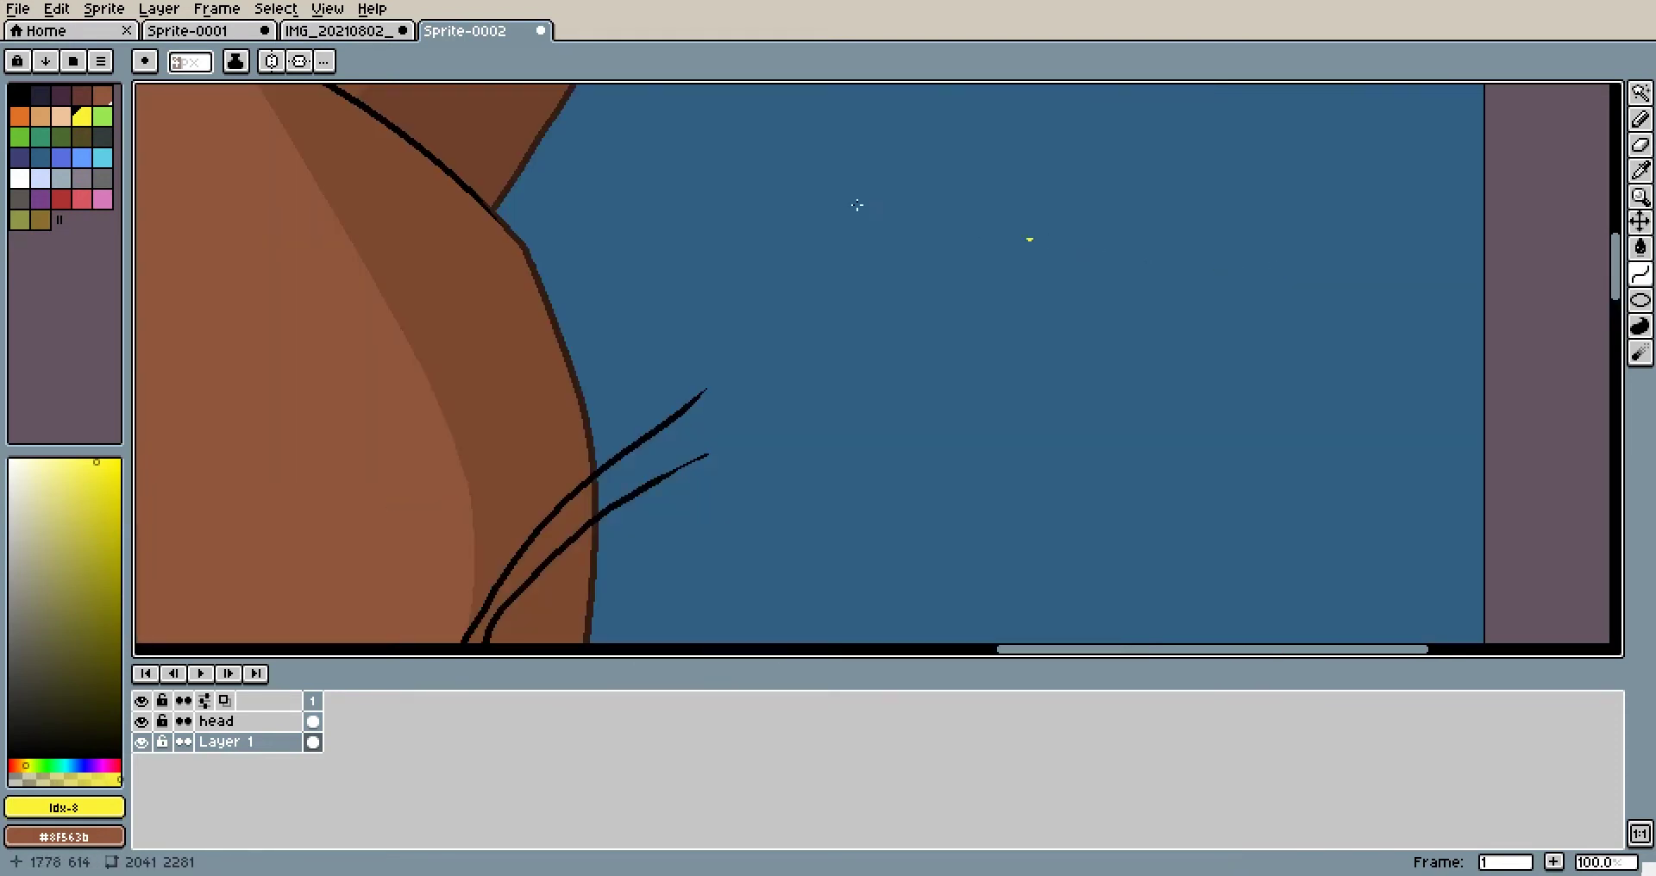
scroll(991, 276, left, 3)
drag(838, 224, 1060, 263)
scroll(1050, 351, down, 2)
drag(1020, 323, 986, 215)
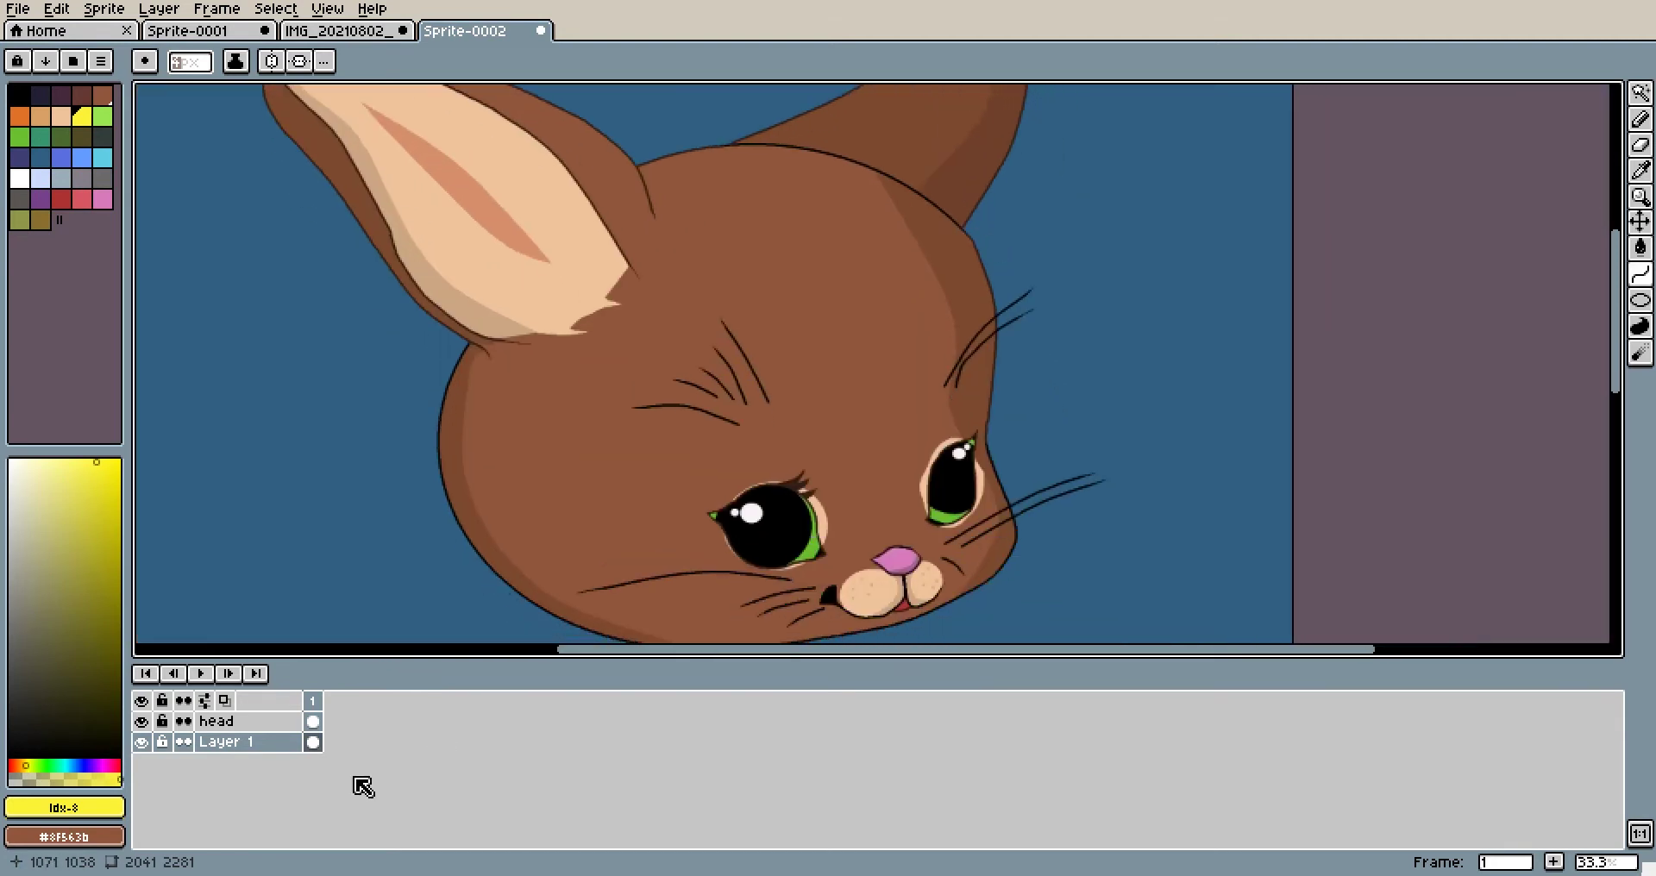
Add a new layer above the head layer and name it "head"
click(268, 722)
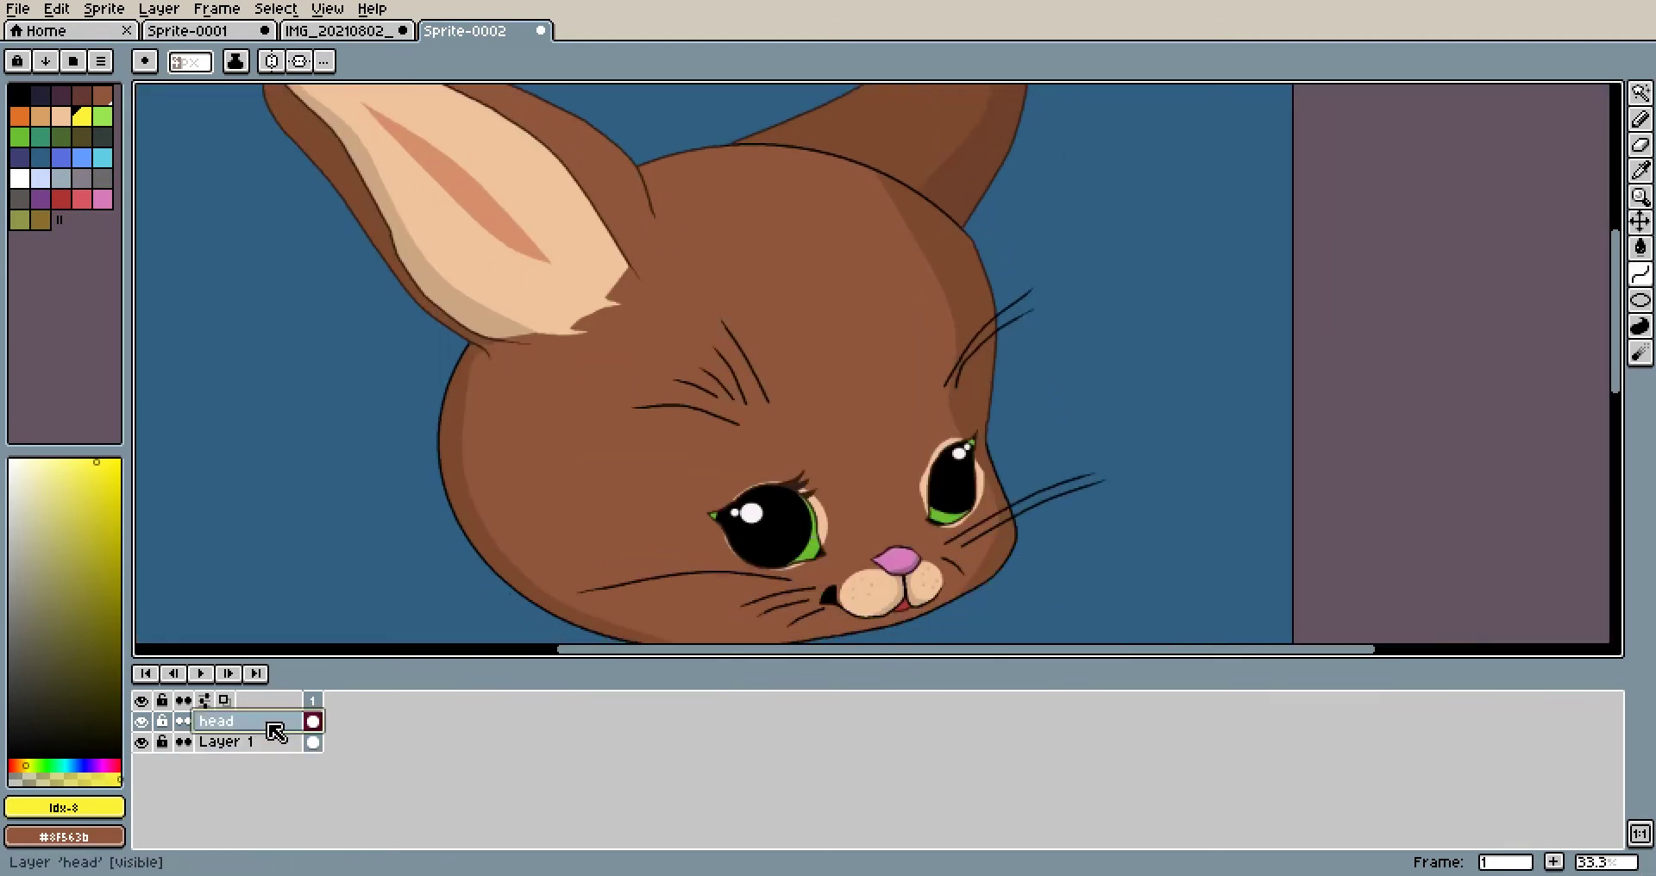
key(shift+n)
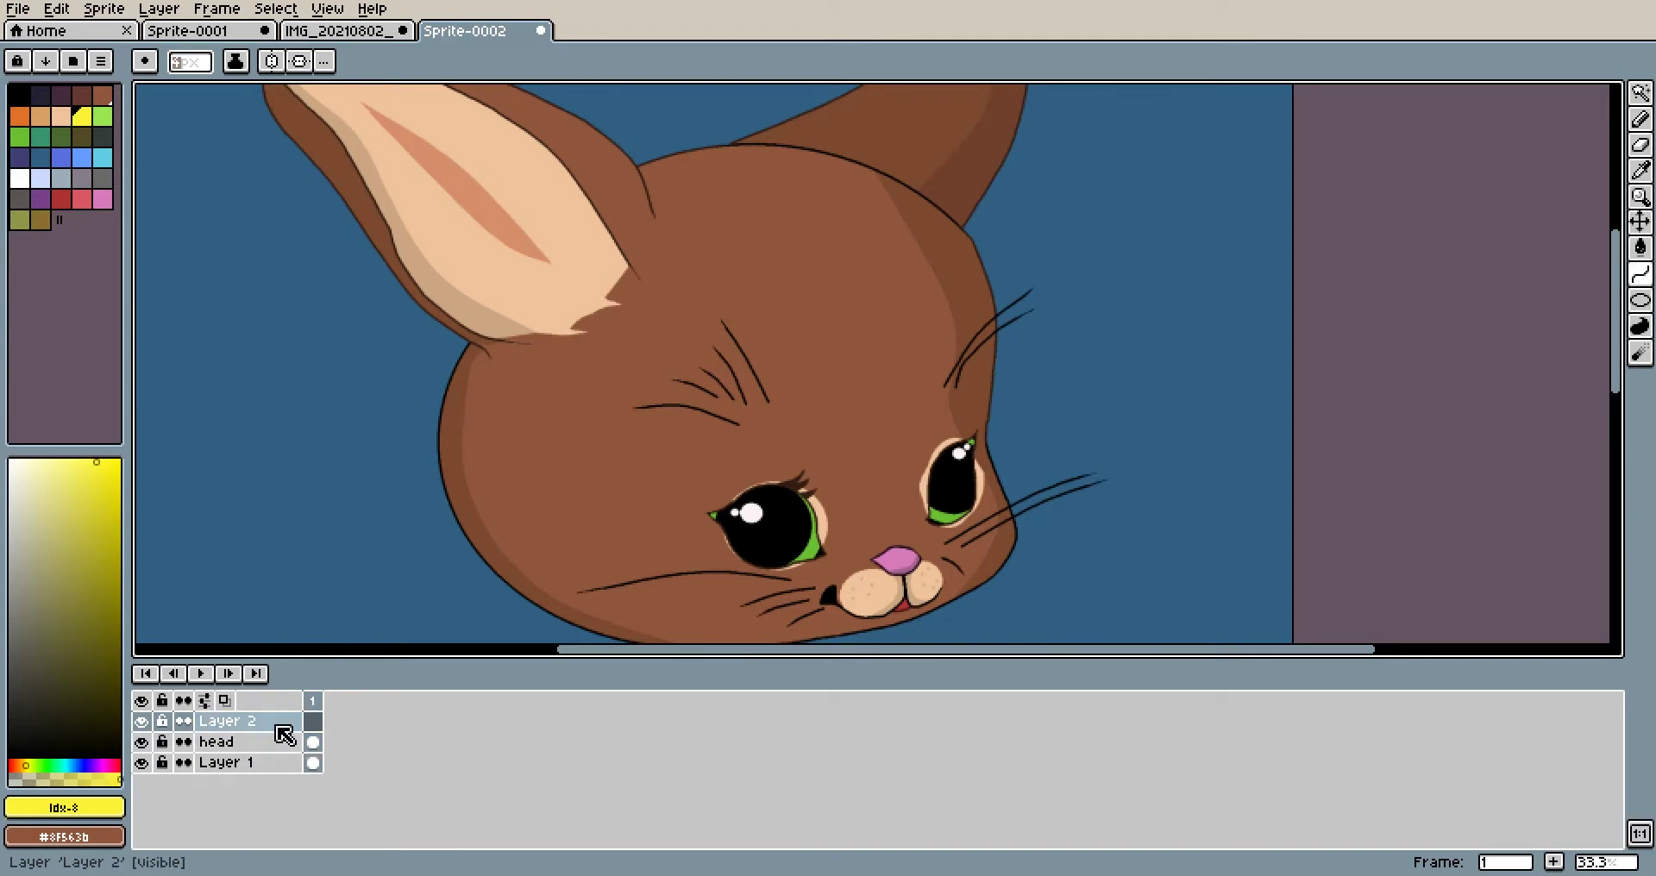
double_click(277, 724)
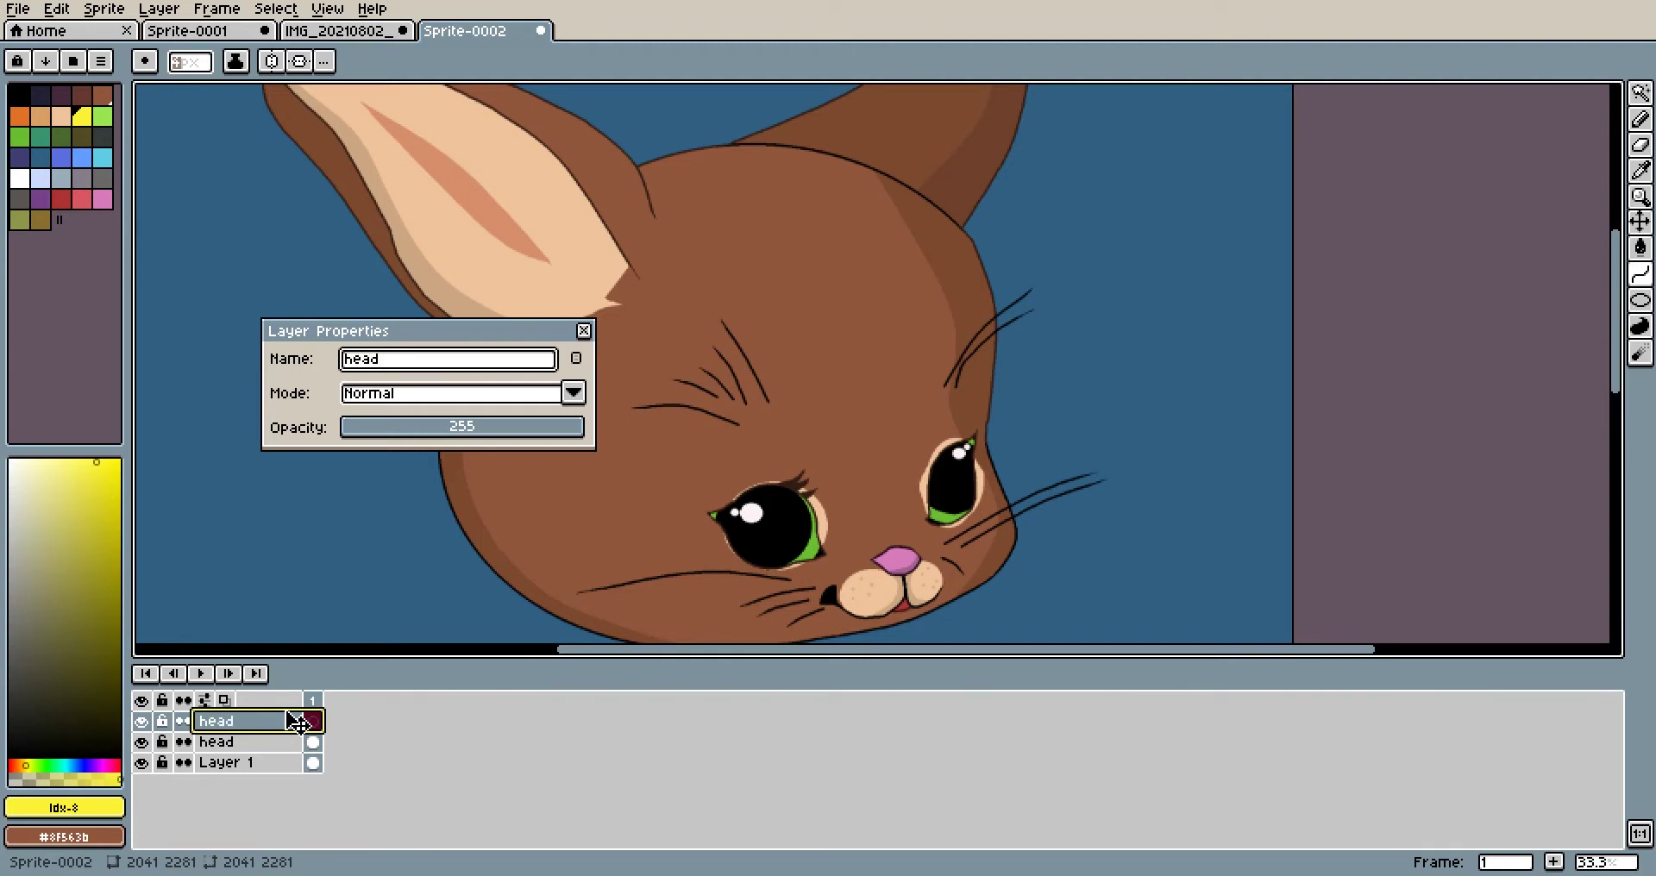
click(586, 333)
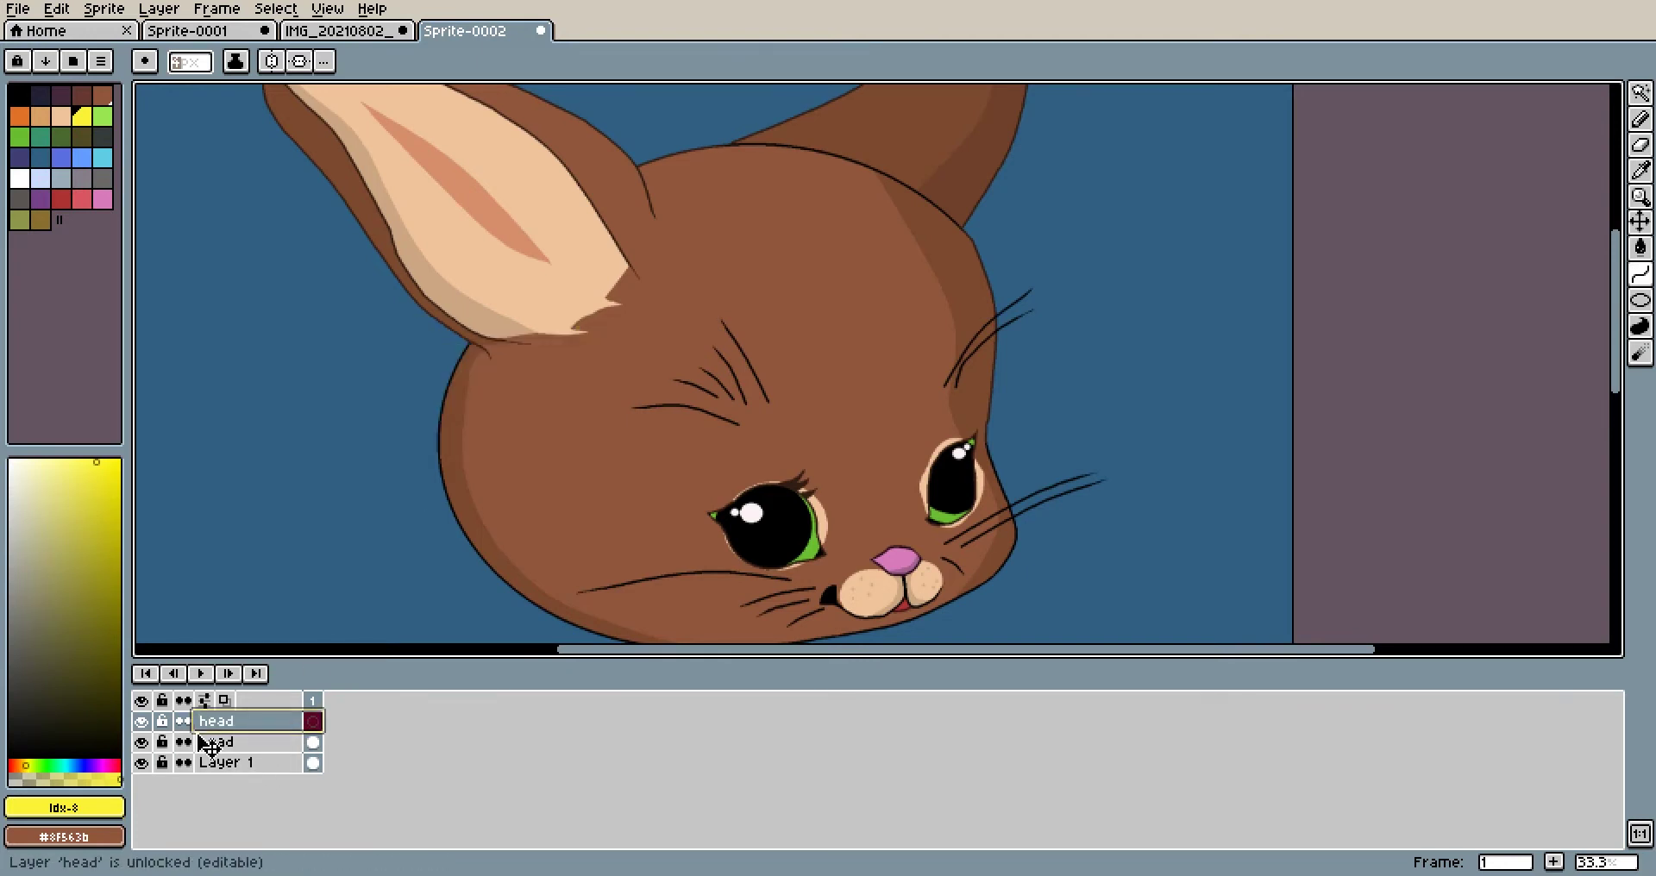
Try a yellow Pencil zigzag across the forehead on the new layer, erase parts of it, and undo both
scroll(776, 448, up, 1)
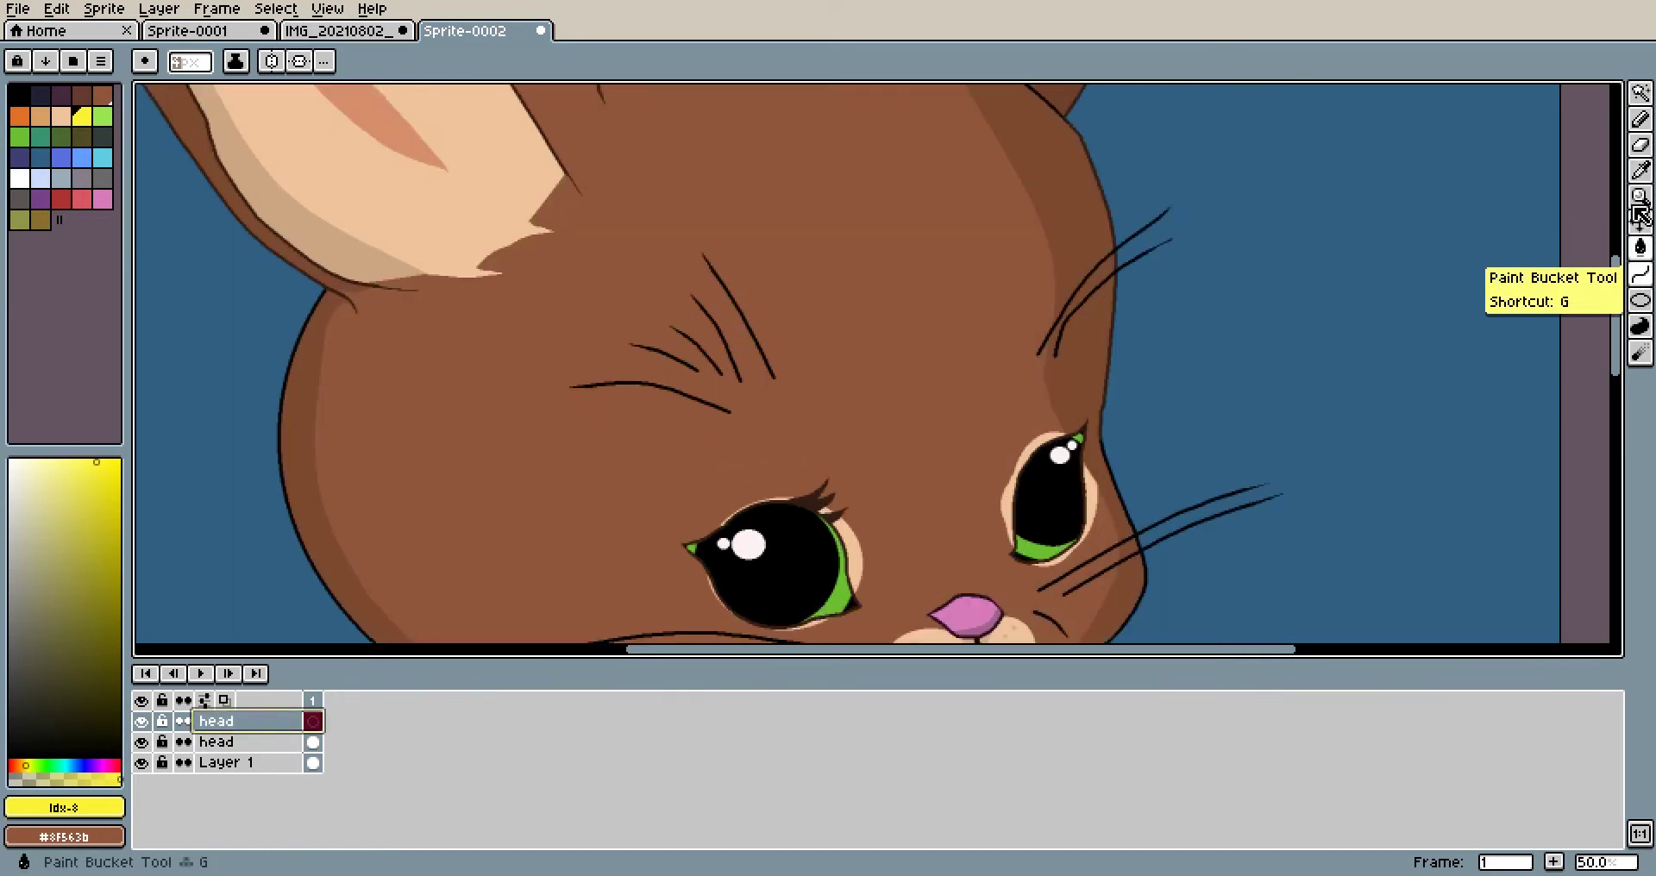
click(1640, 119)
mouse_move(1156, 226)
mouse_down()
mouse_move(961, 274)
mouse_move(906, 406)
mouse_move(1047, 388)
mouse_up()
click(1641, 272)
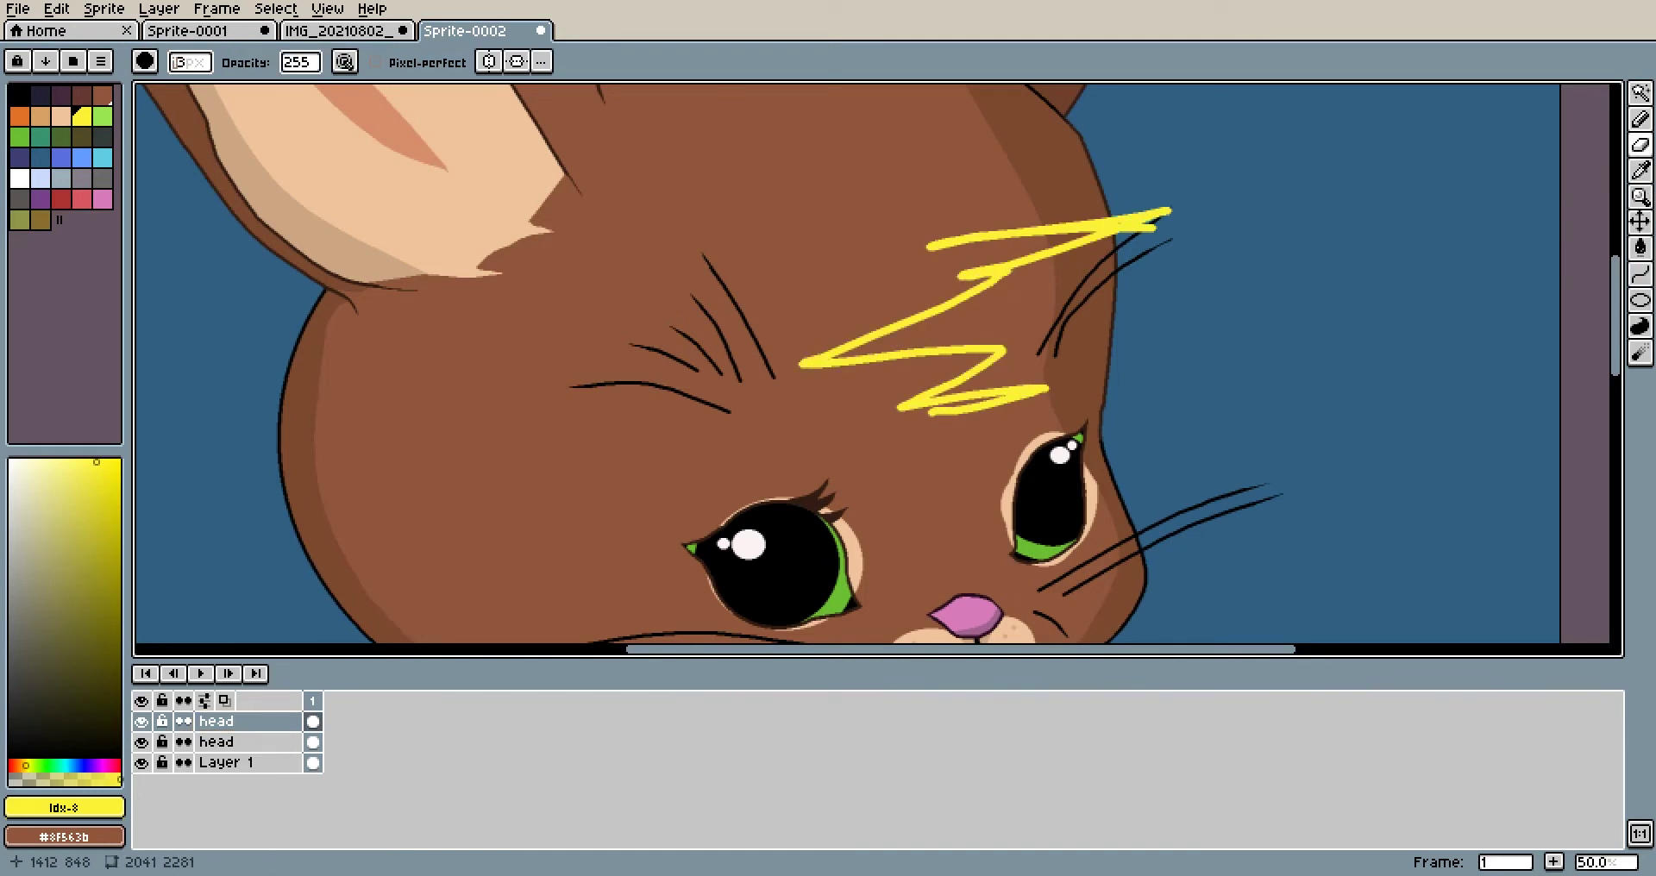
mouse_move(1140, 233)
mouse_down()
mouse_move(1179, 222)
mouse_move(959, 269)
mouse_move(1173, 216)
mouse_up()
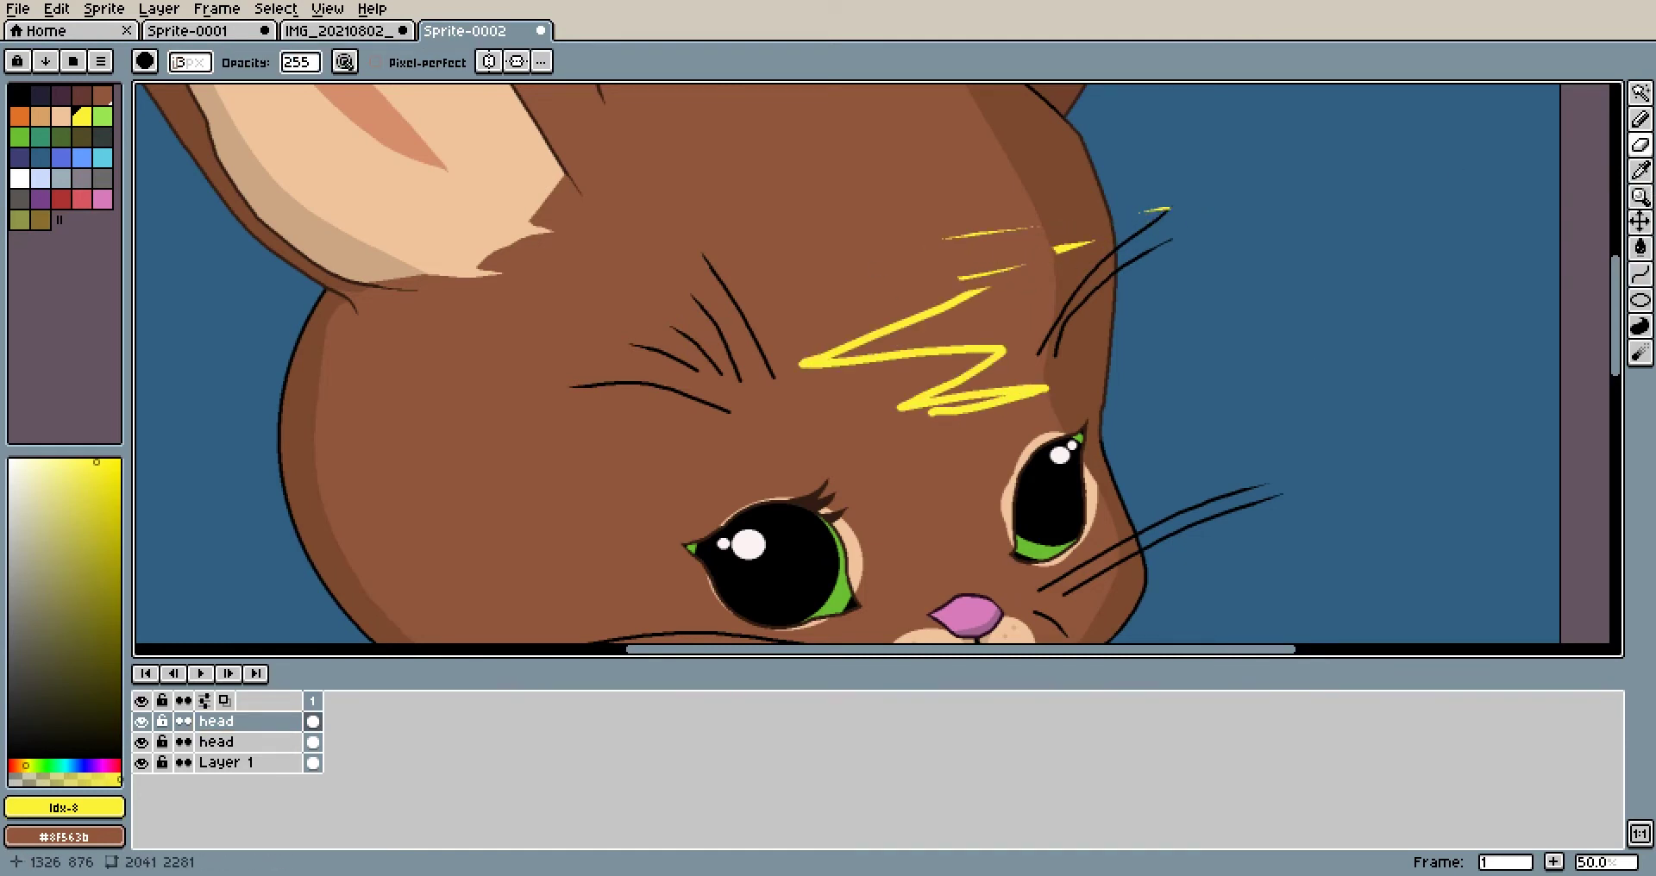
key(ctrl+z)
key(ctrl+z)
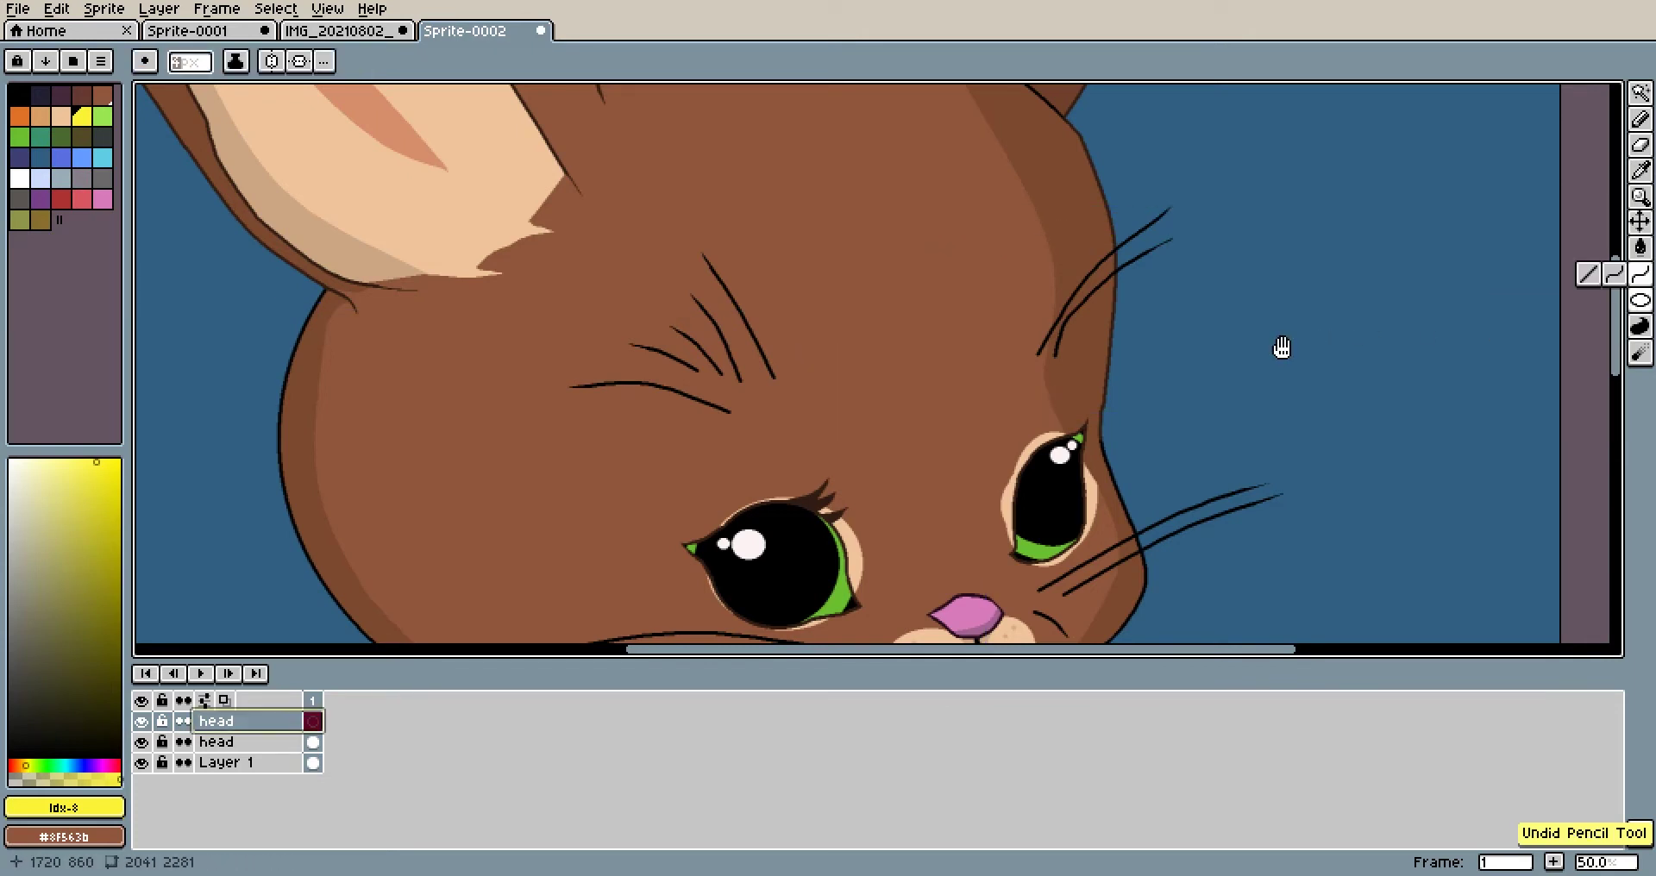
Trace the head outline with yellow curves from beside the right-hand eye, up past the far ear, to the top of the head
scroll(1138, 460, up, 2)
drag(1120, 501, 1021, 136)
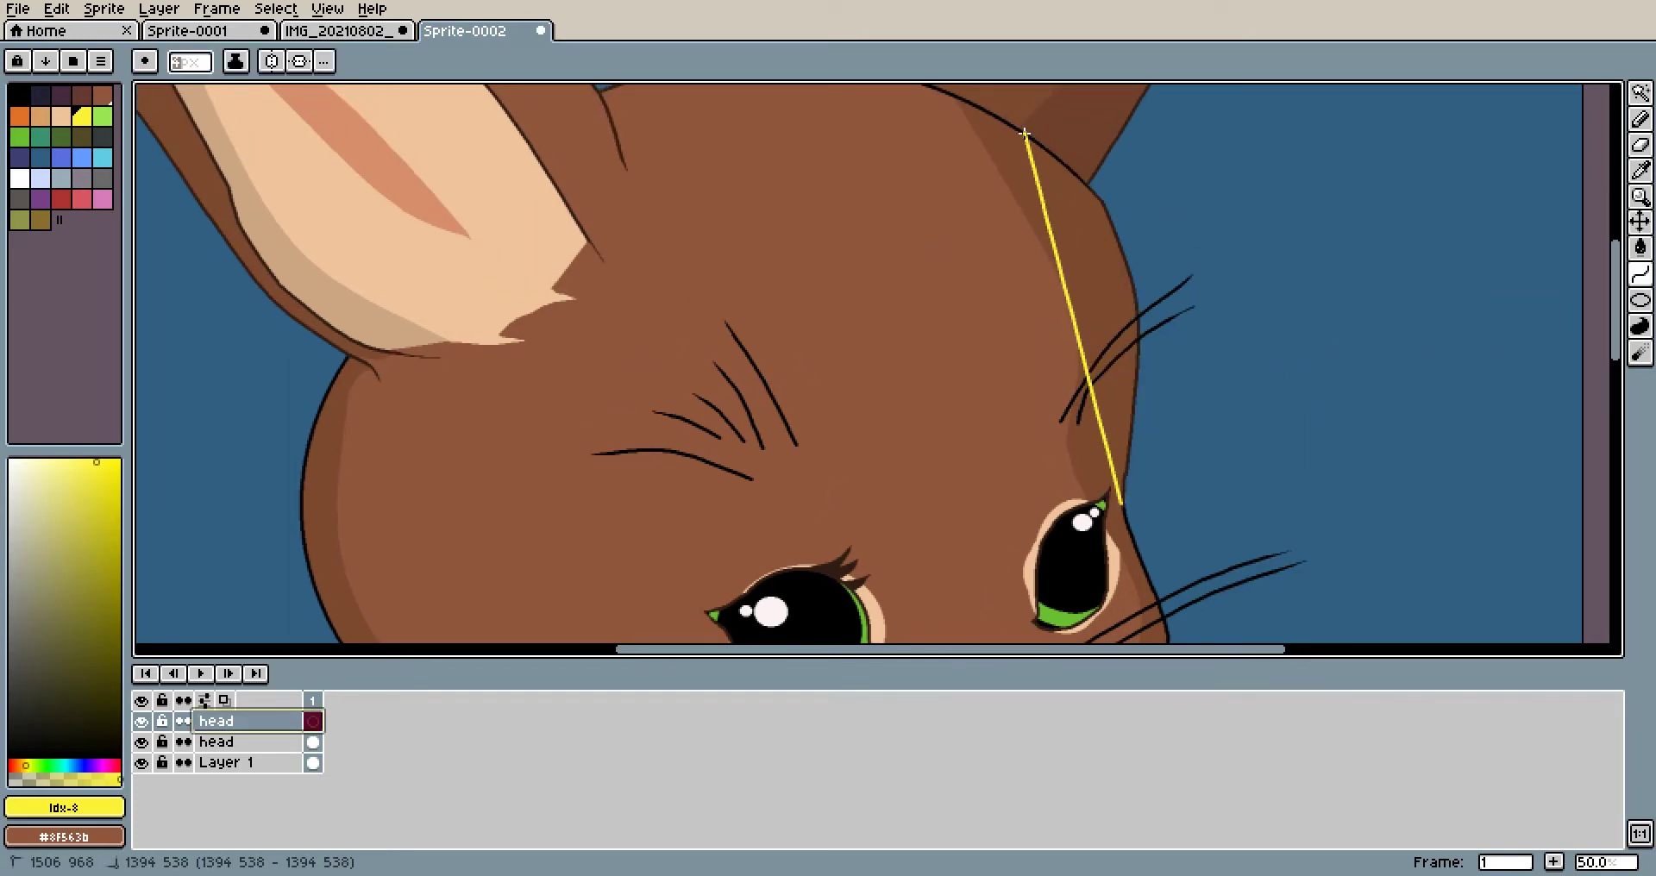
click(1239, 378)
scroll(1090, 276, up, 3)
drag(1095, 247, 790, 174)
click(958, 177)
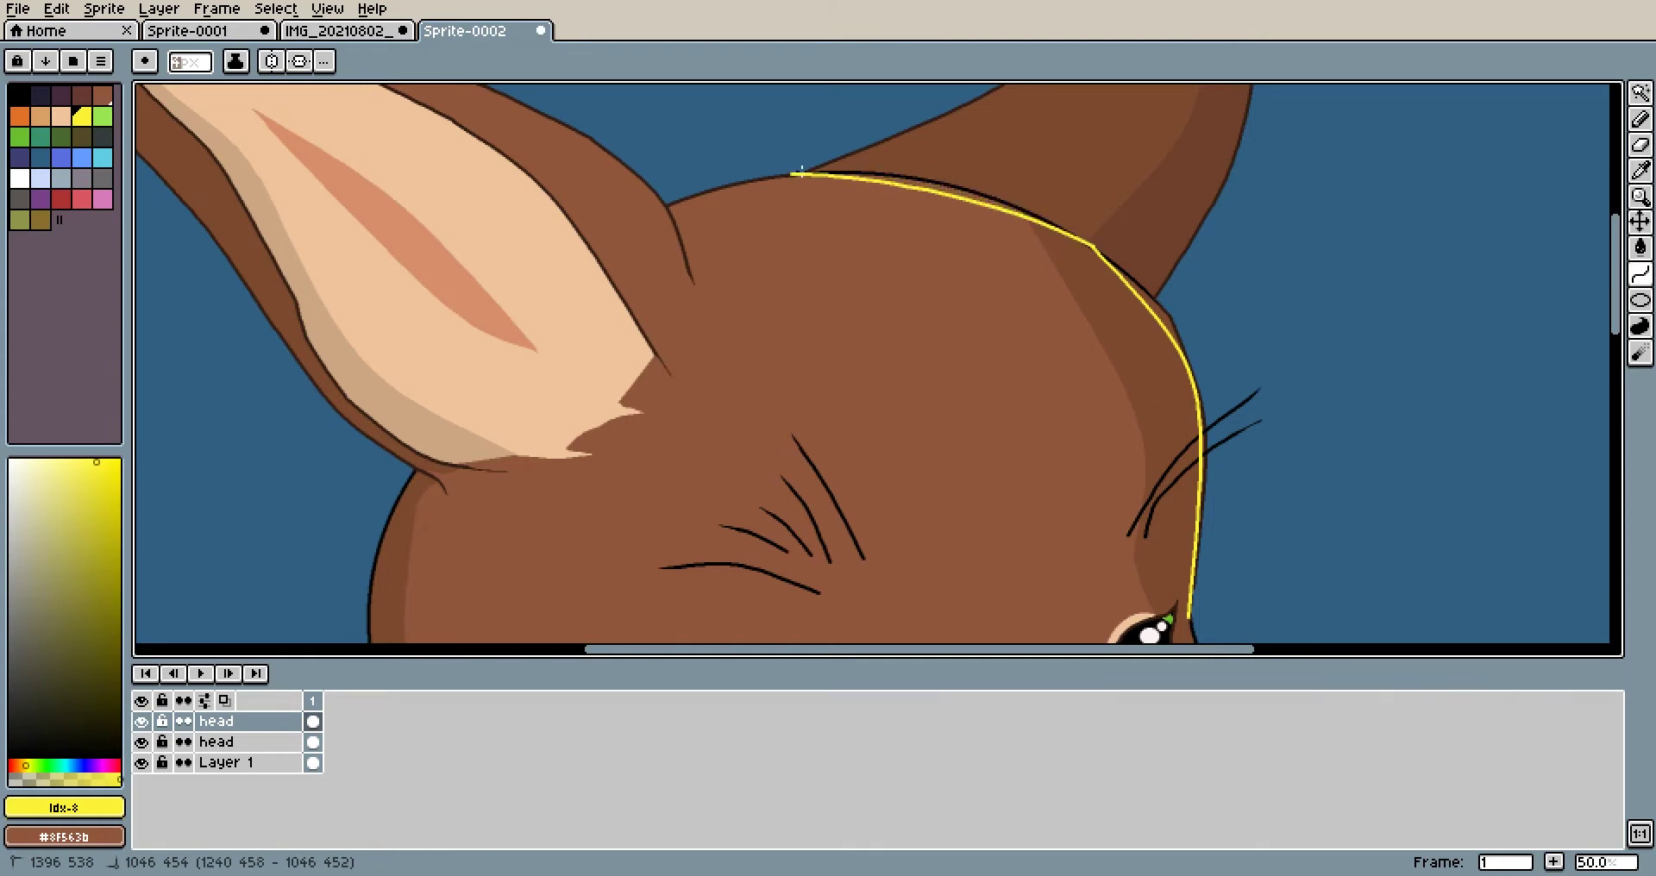
click(1091, 234)
Try an extra bulging yellow curve along the outline corner beside the far ear's base, and undo it
scroll(1104, 238, up, 4)
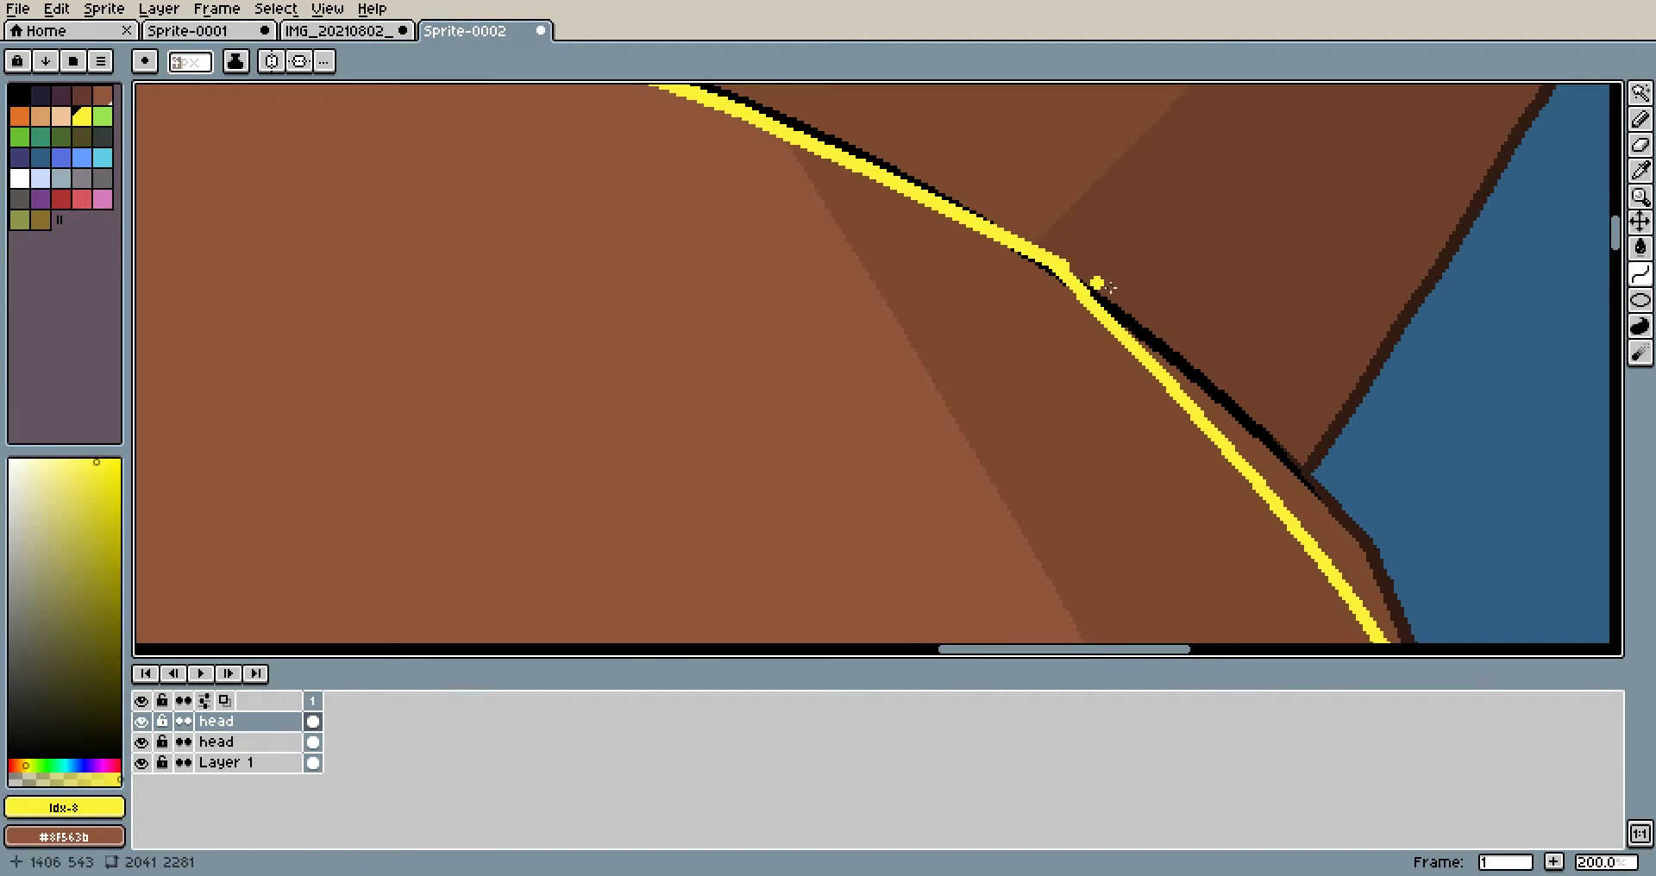
scroll(1109, 287, down, 4)
drag(1124, 296, 1068, 236)
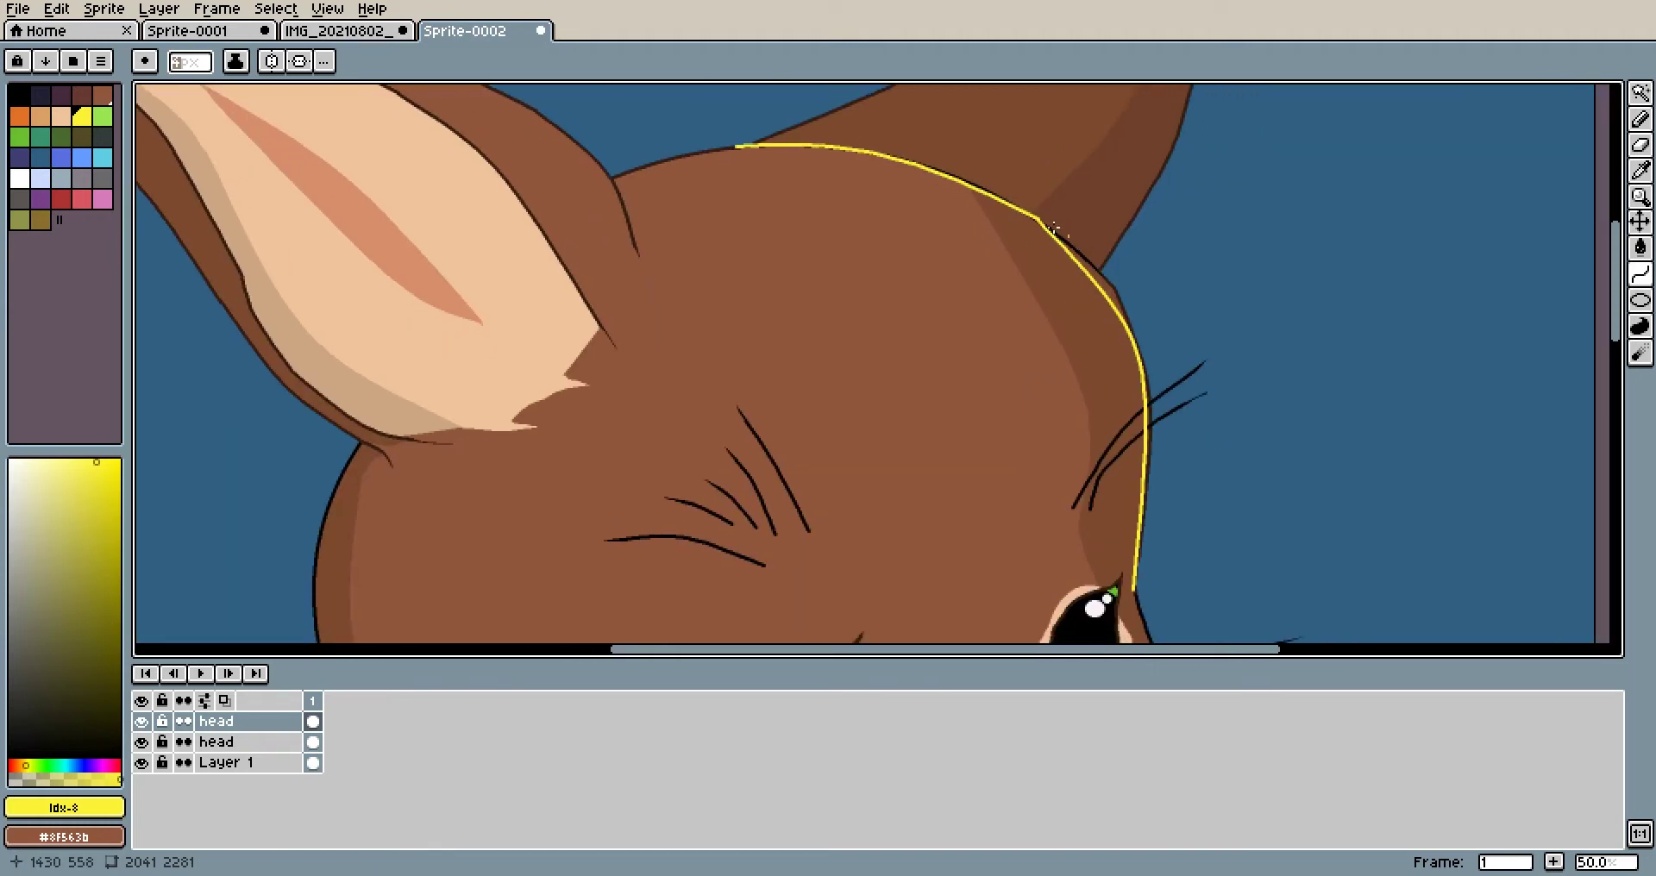
scroll(1061, 233, up, 2)
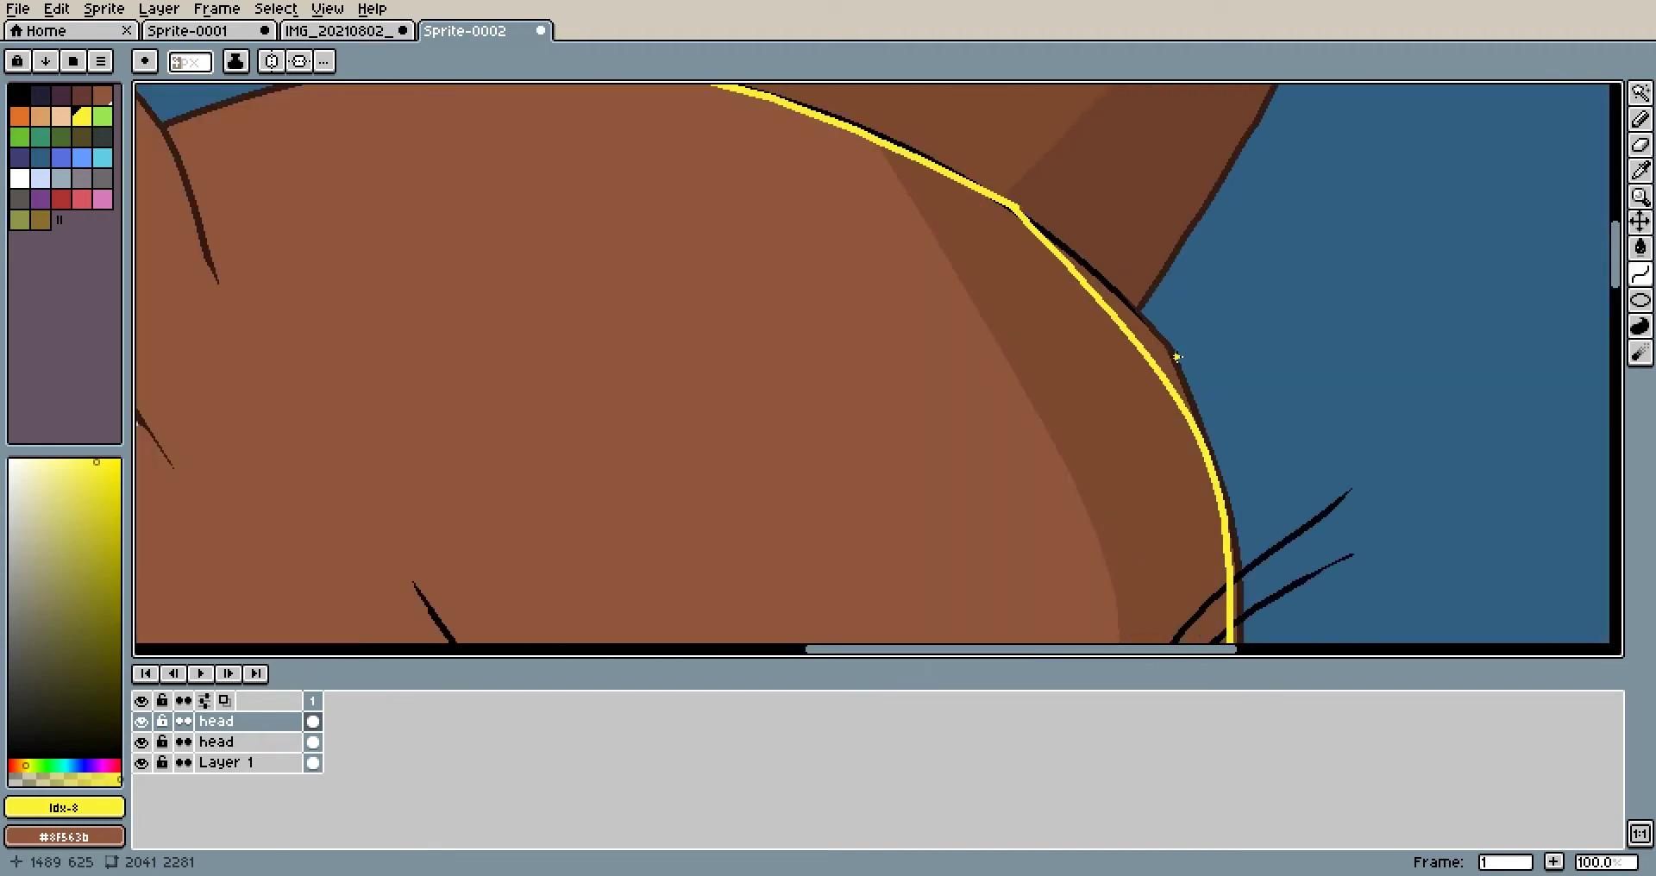
scroll(1177, 357, up, 1)
drag(1170, 343, 1127, 387)
scroll(1130, 385, down, 2)
scroll(1067, 328, up, 2)
drag(1020, 300, 985, 382)
scroll(905, 251, down, 1)
click(955, 266)
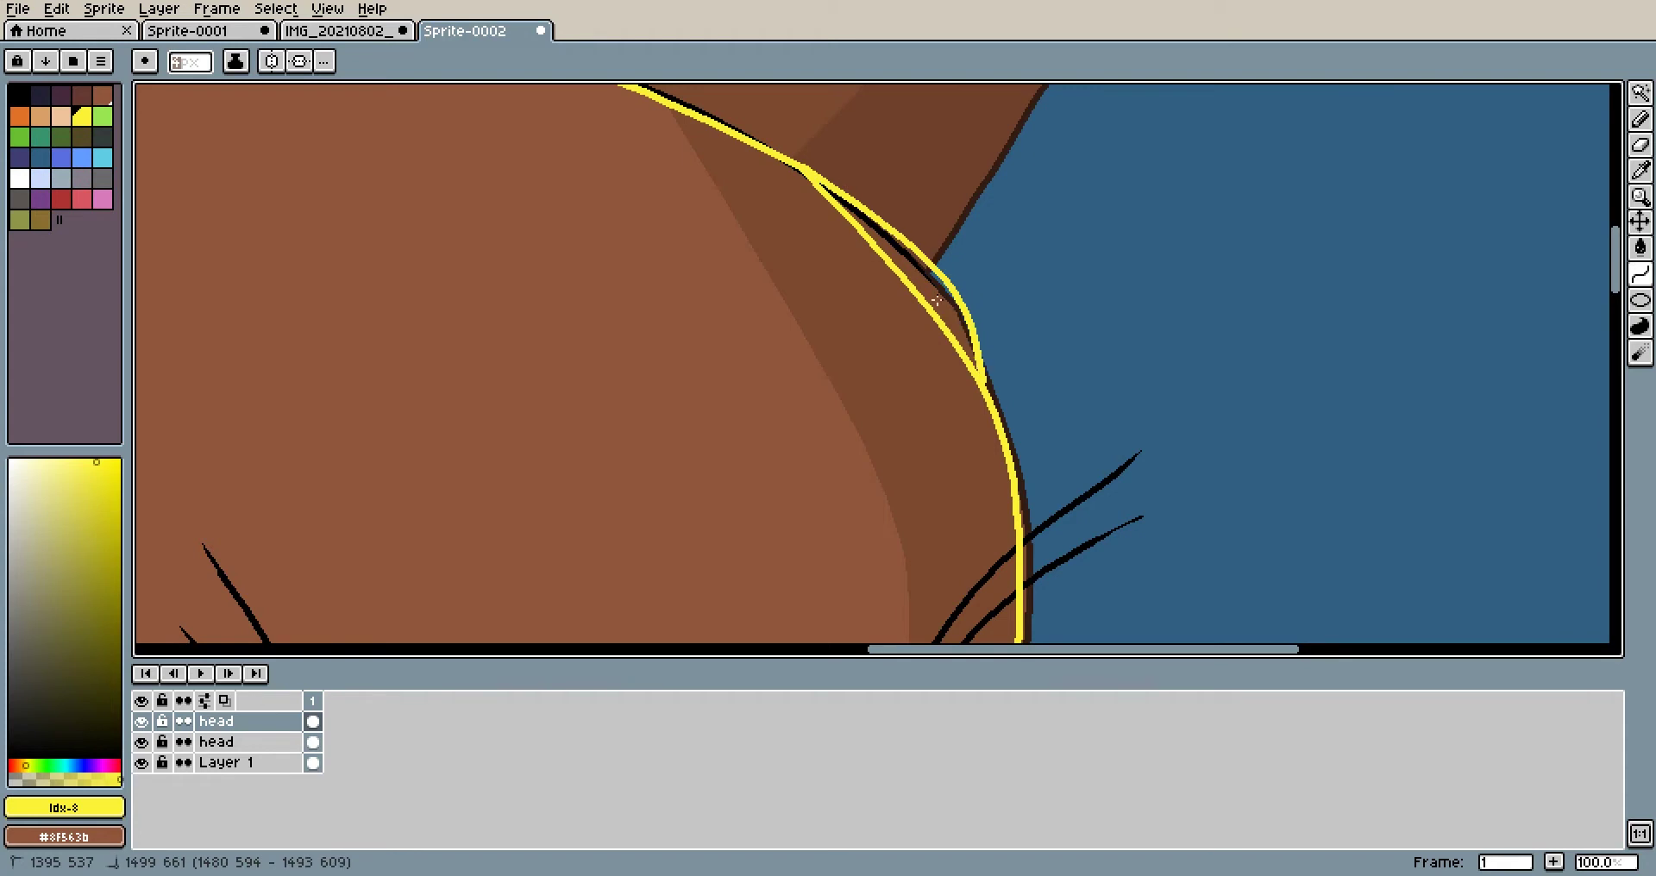
scroll(937, 300, down, 1)
key(ctrl+z)
Extend the yellow outline with a curve from the top of the head to the base of the left-hand ear
drag(564, 205, 799, 166)
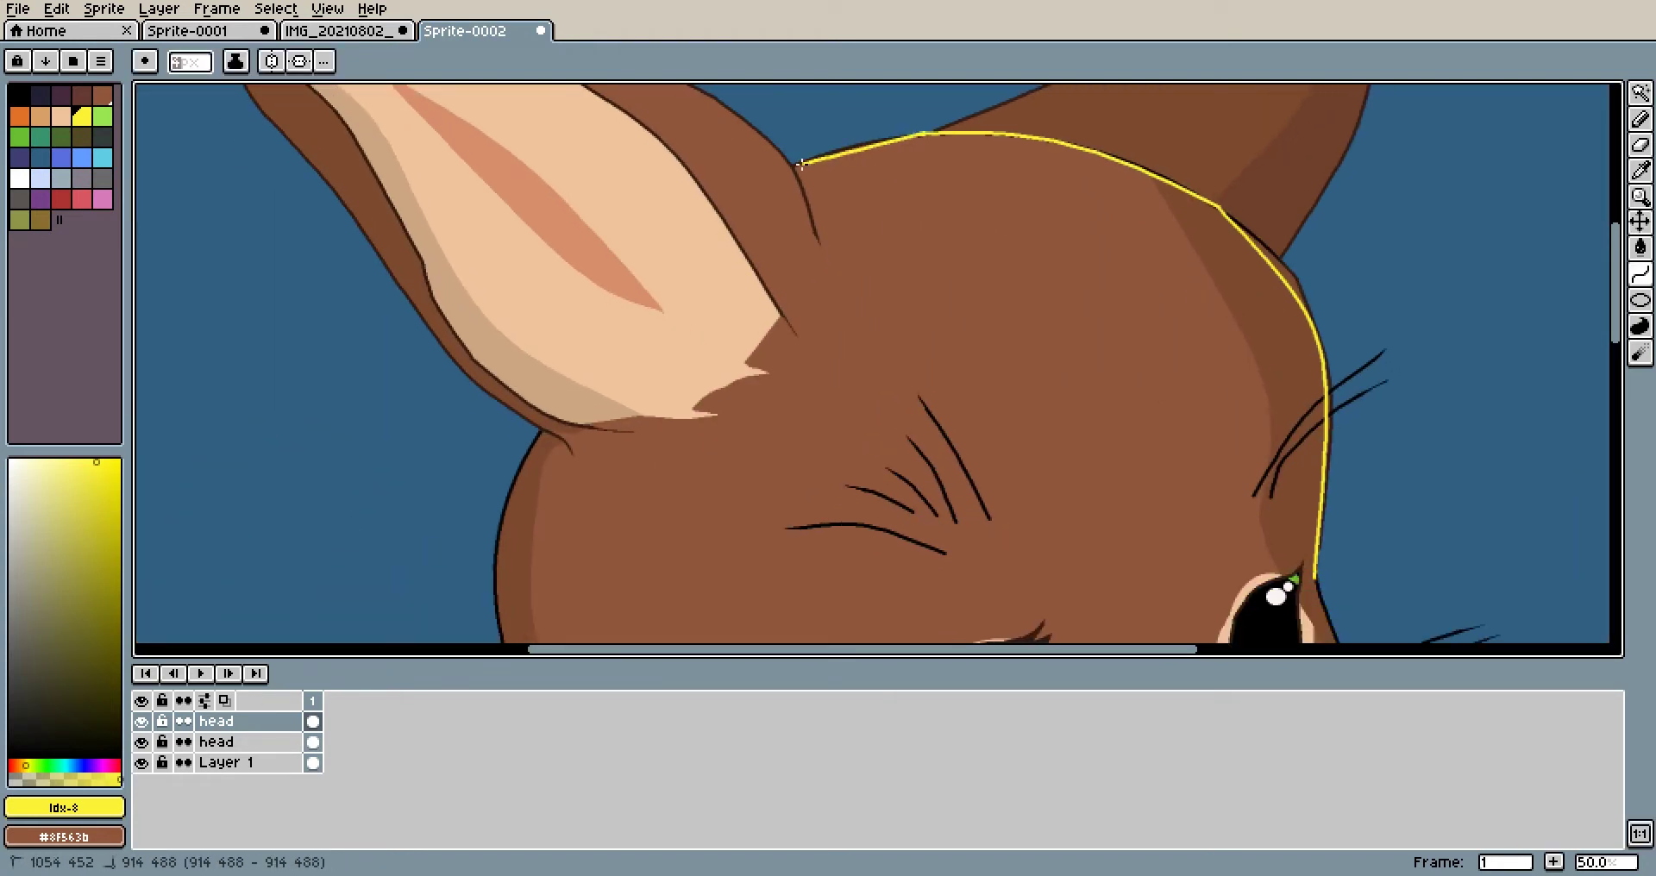
scroll(943, 281, down, 1)
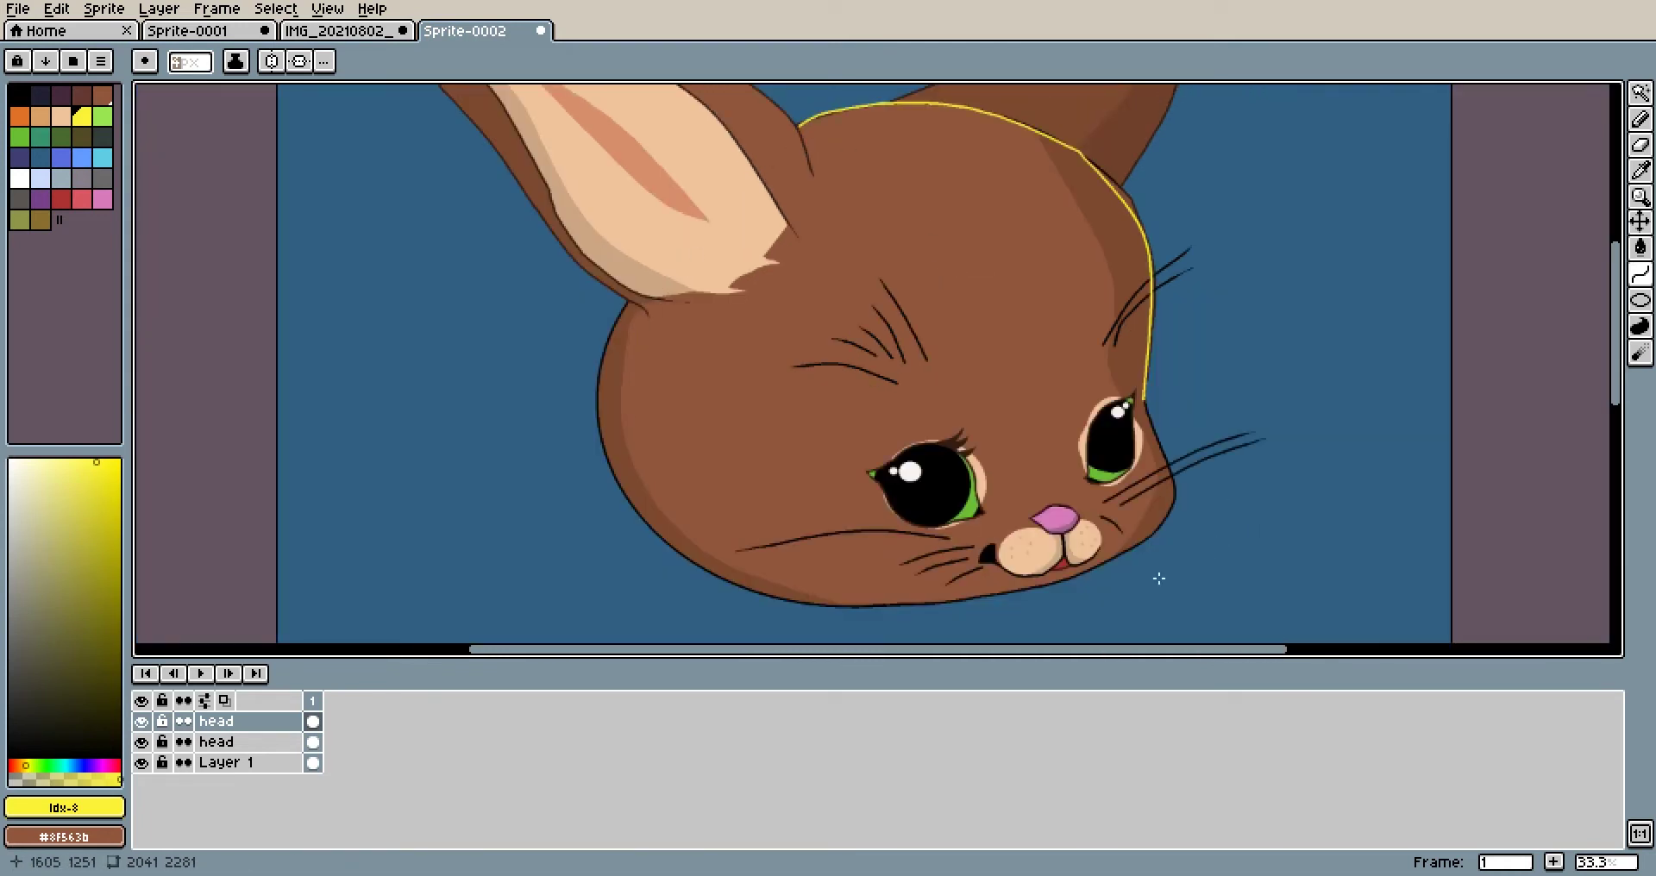
scroll(1034, 551, down, 2)
scroll(1135, 362, up, 1)
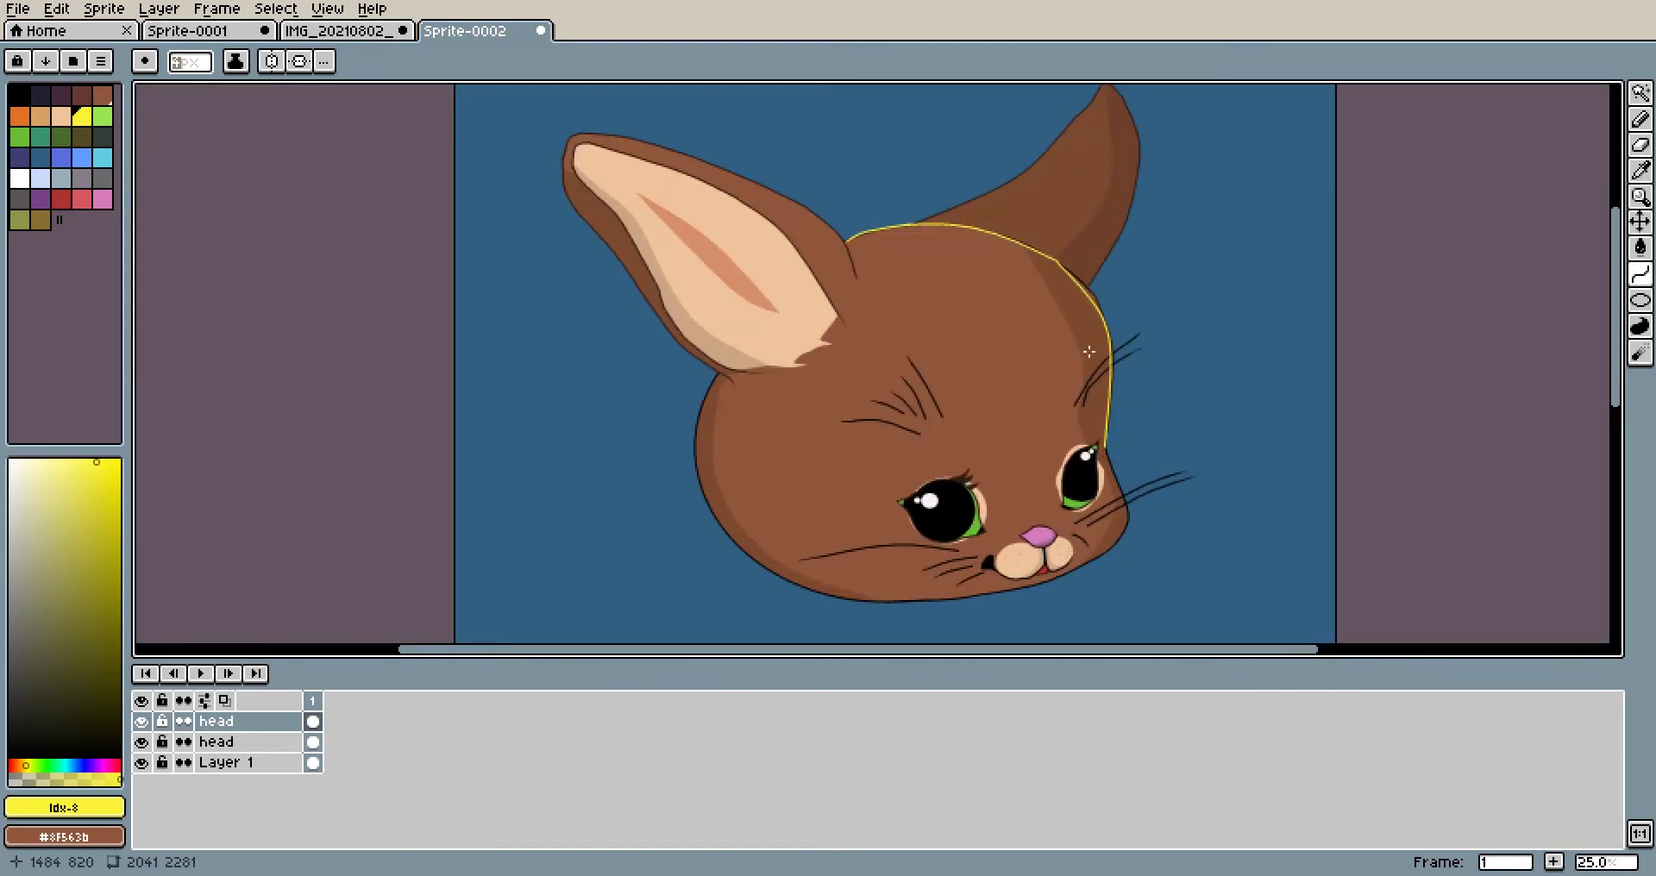
Try extending the yellow outline down the right-hand cheek, and undo it along with all the yellow curves on the upper head layer
scroll(1088, 354, up, 2)
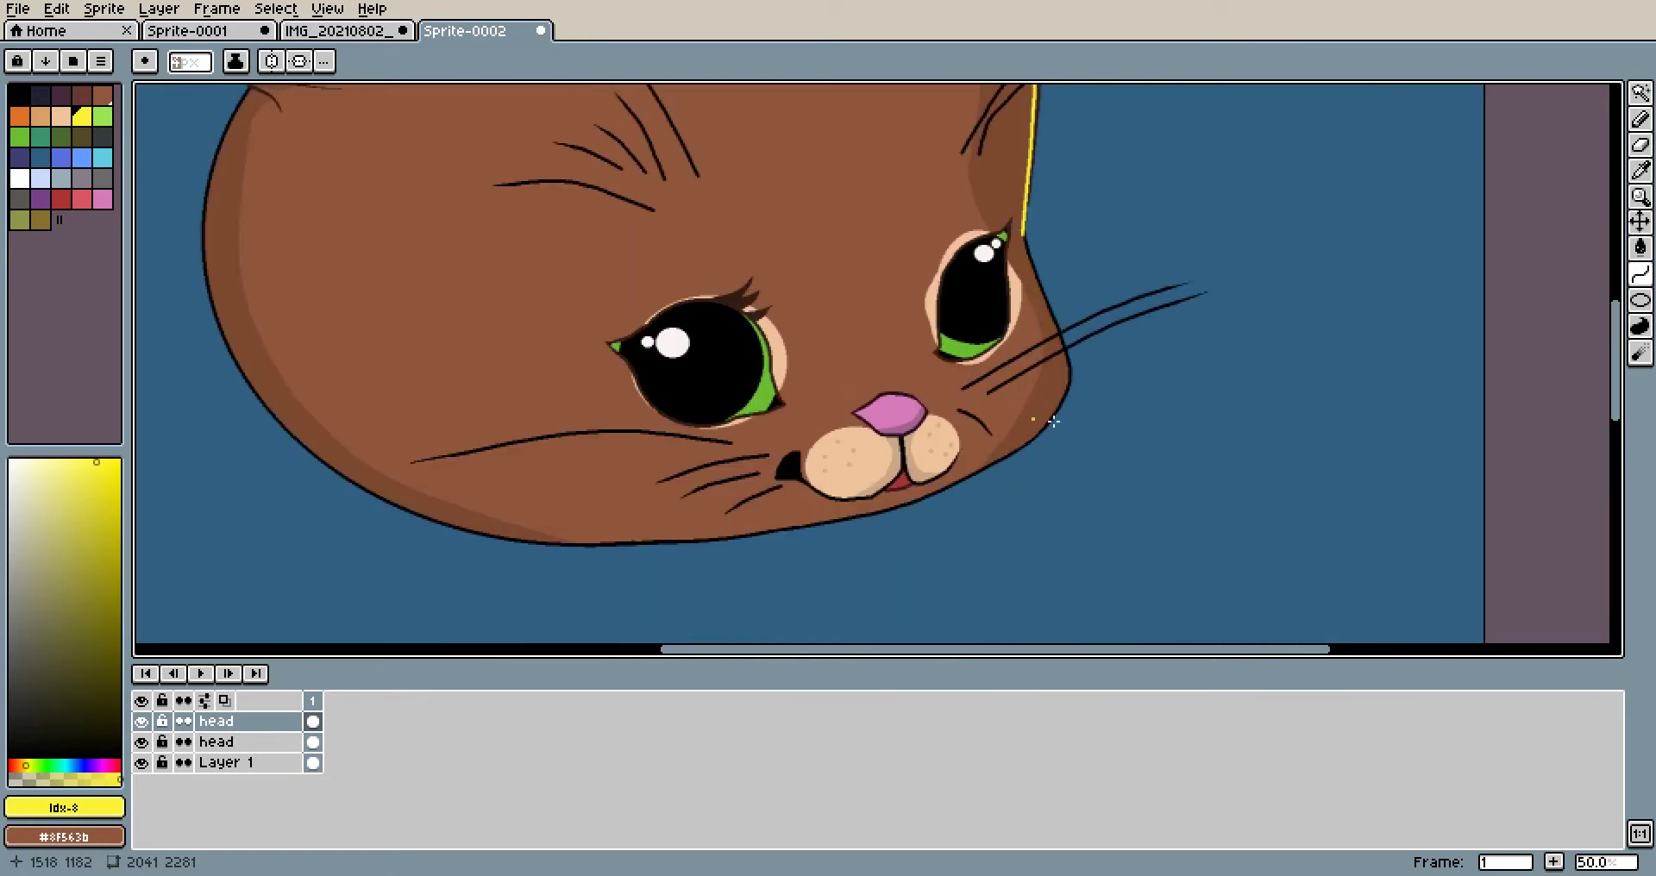
drag(1055, 263, 1053, 384)
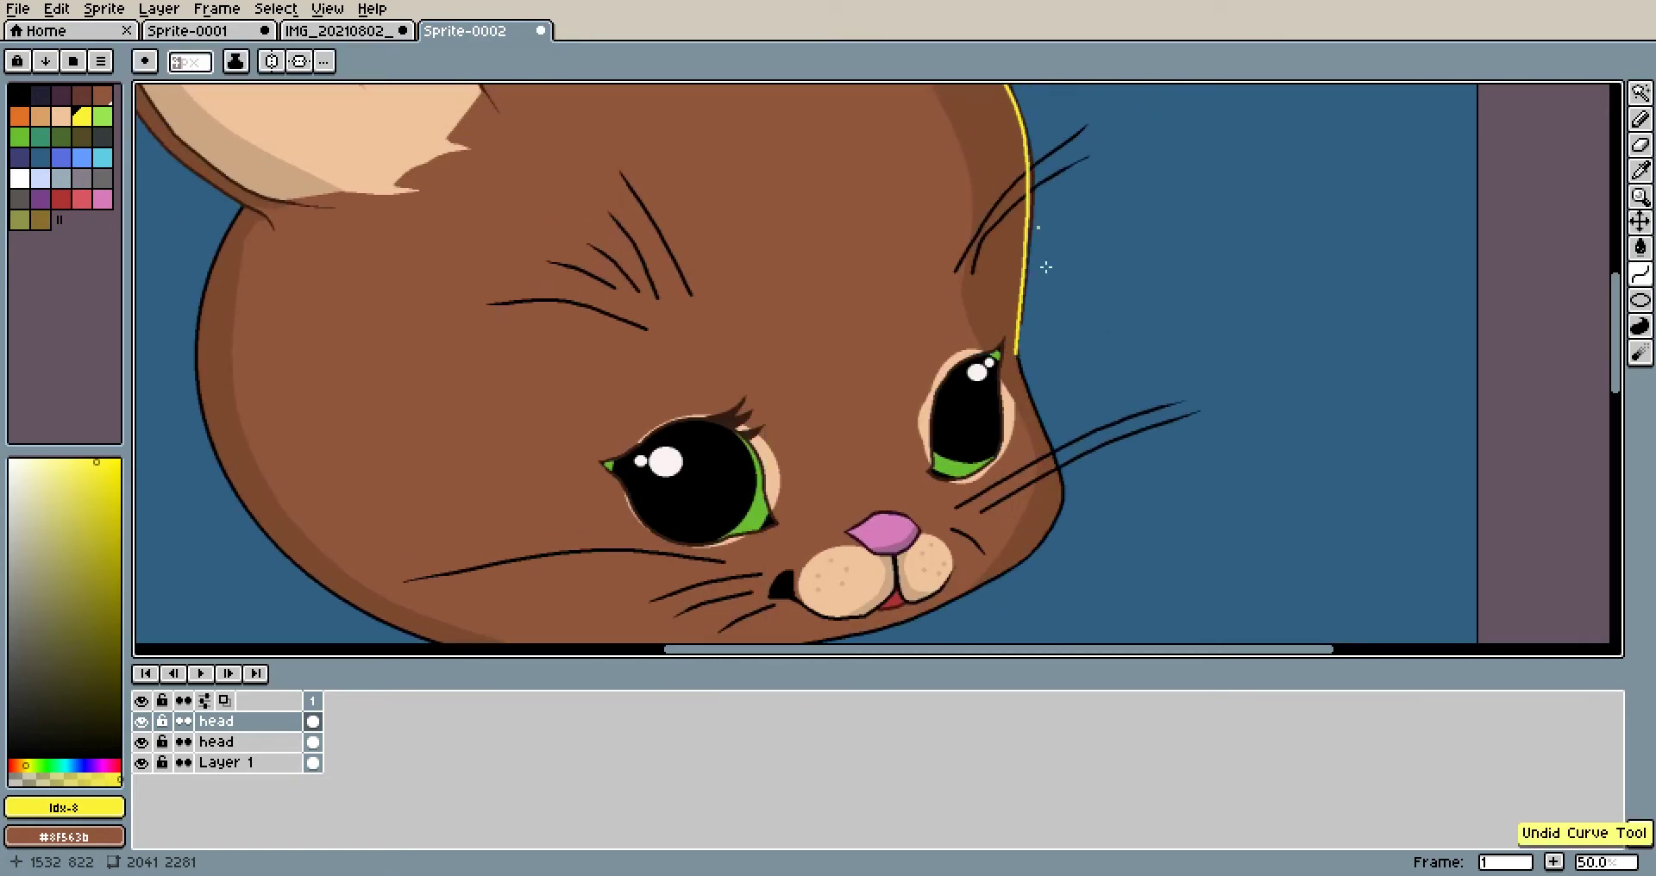
drag(1031, 244, 1089, 414)
key(ctrl+z)
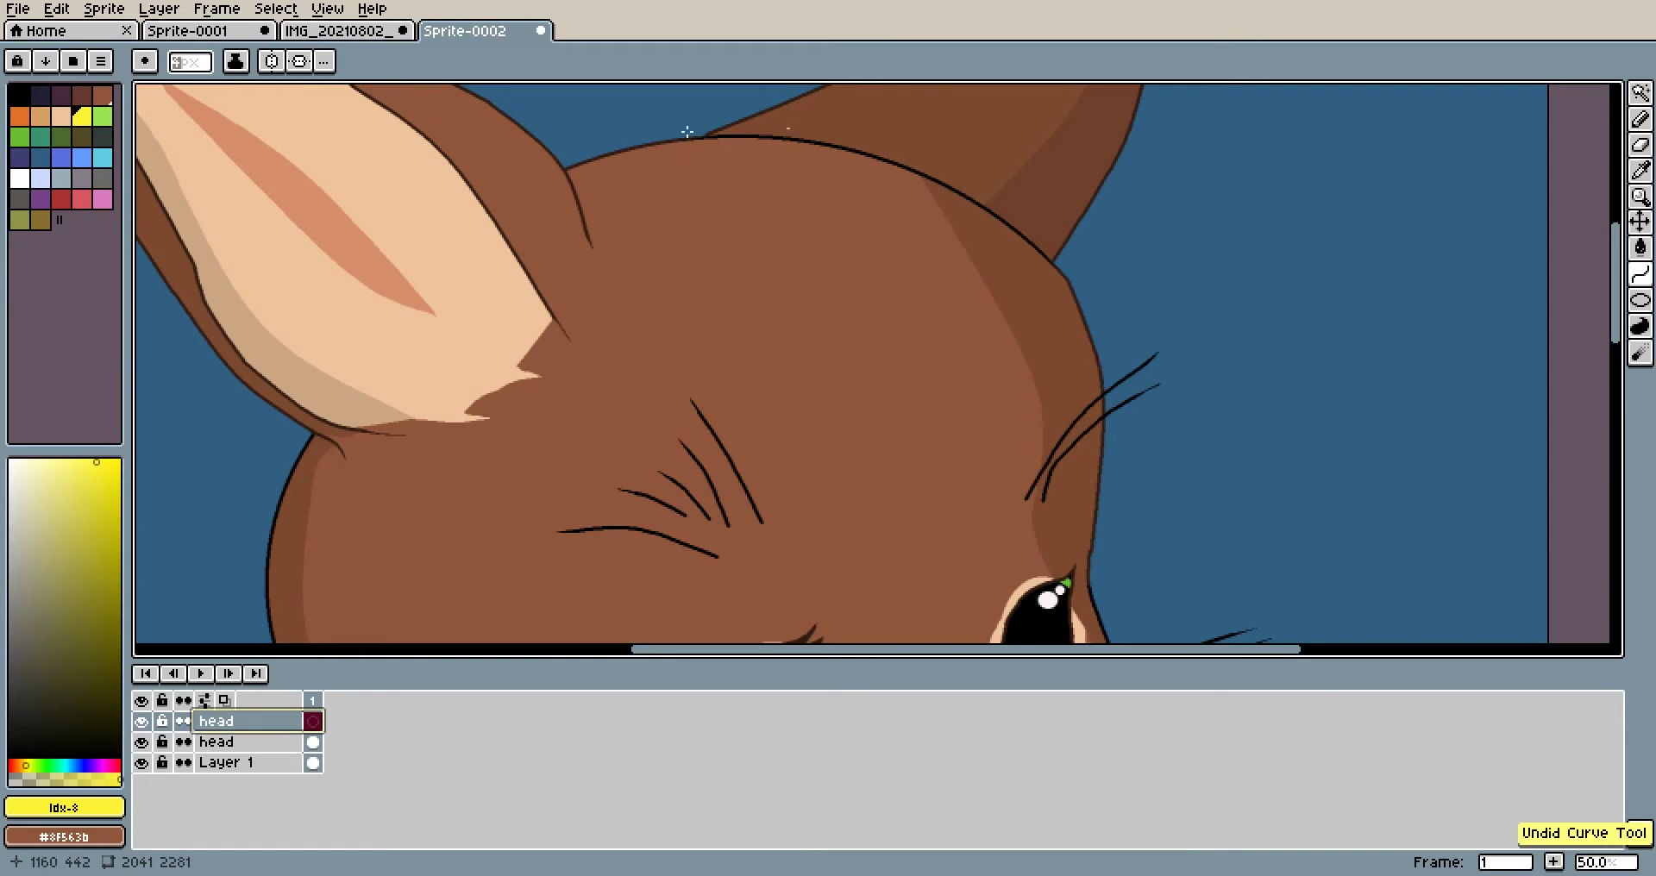
drag(740, 504, 757, 323)
scroll(651, 247, down, 2)
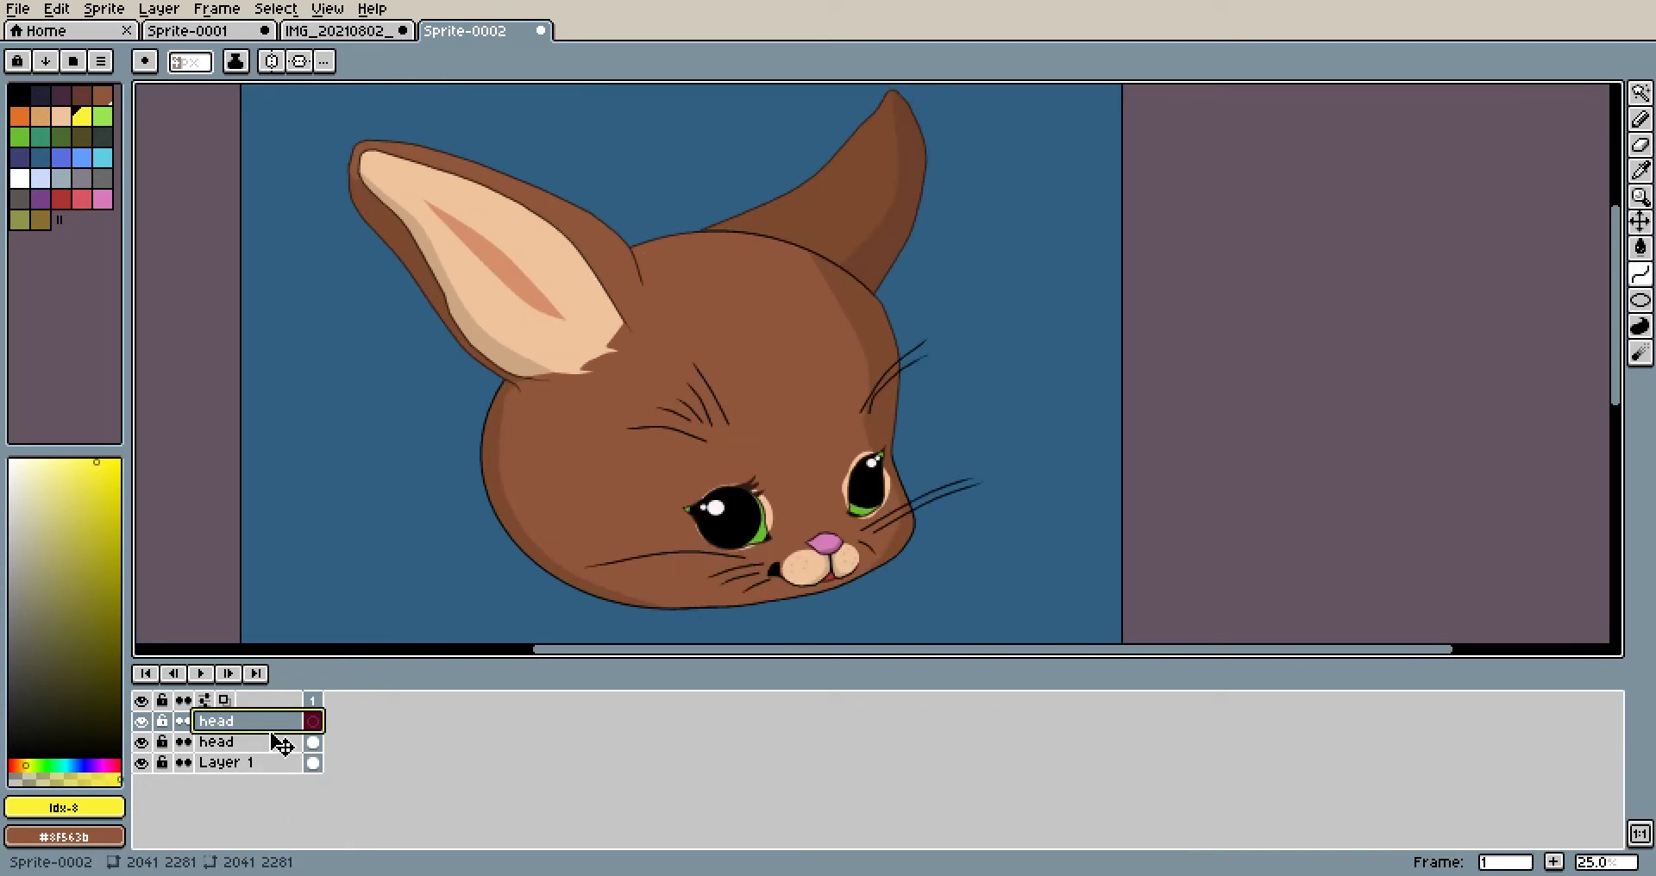
Add a new layer above the two head layers and name it "ears"
key(shift+n)
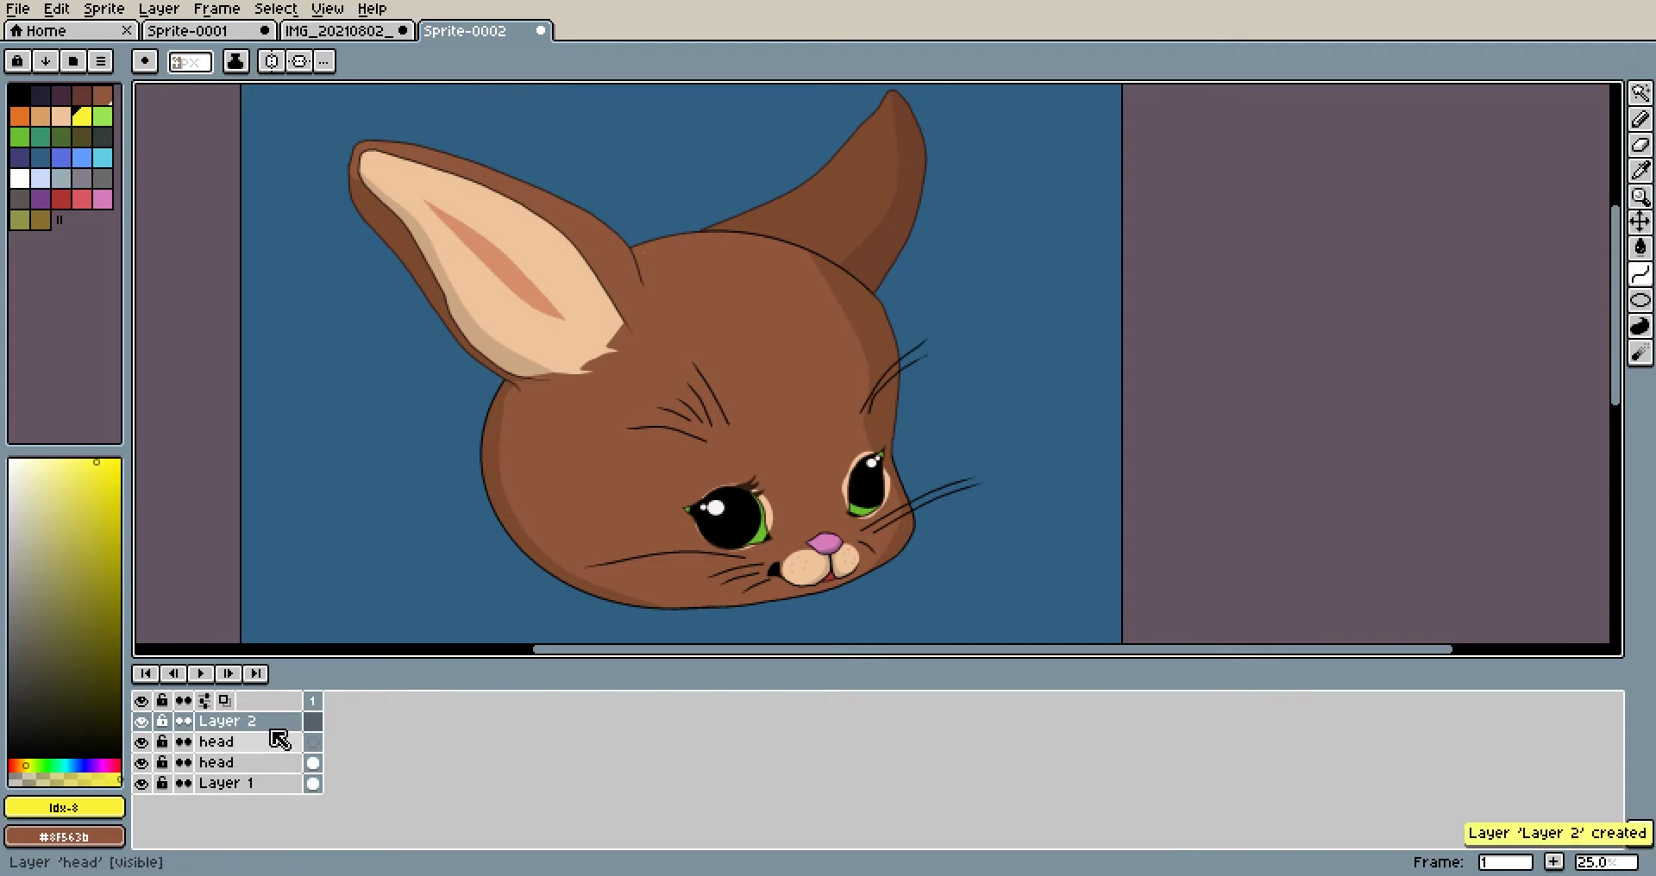
double_click(276, 721)
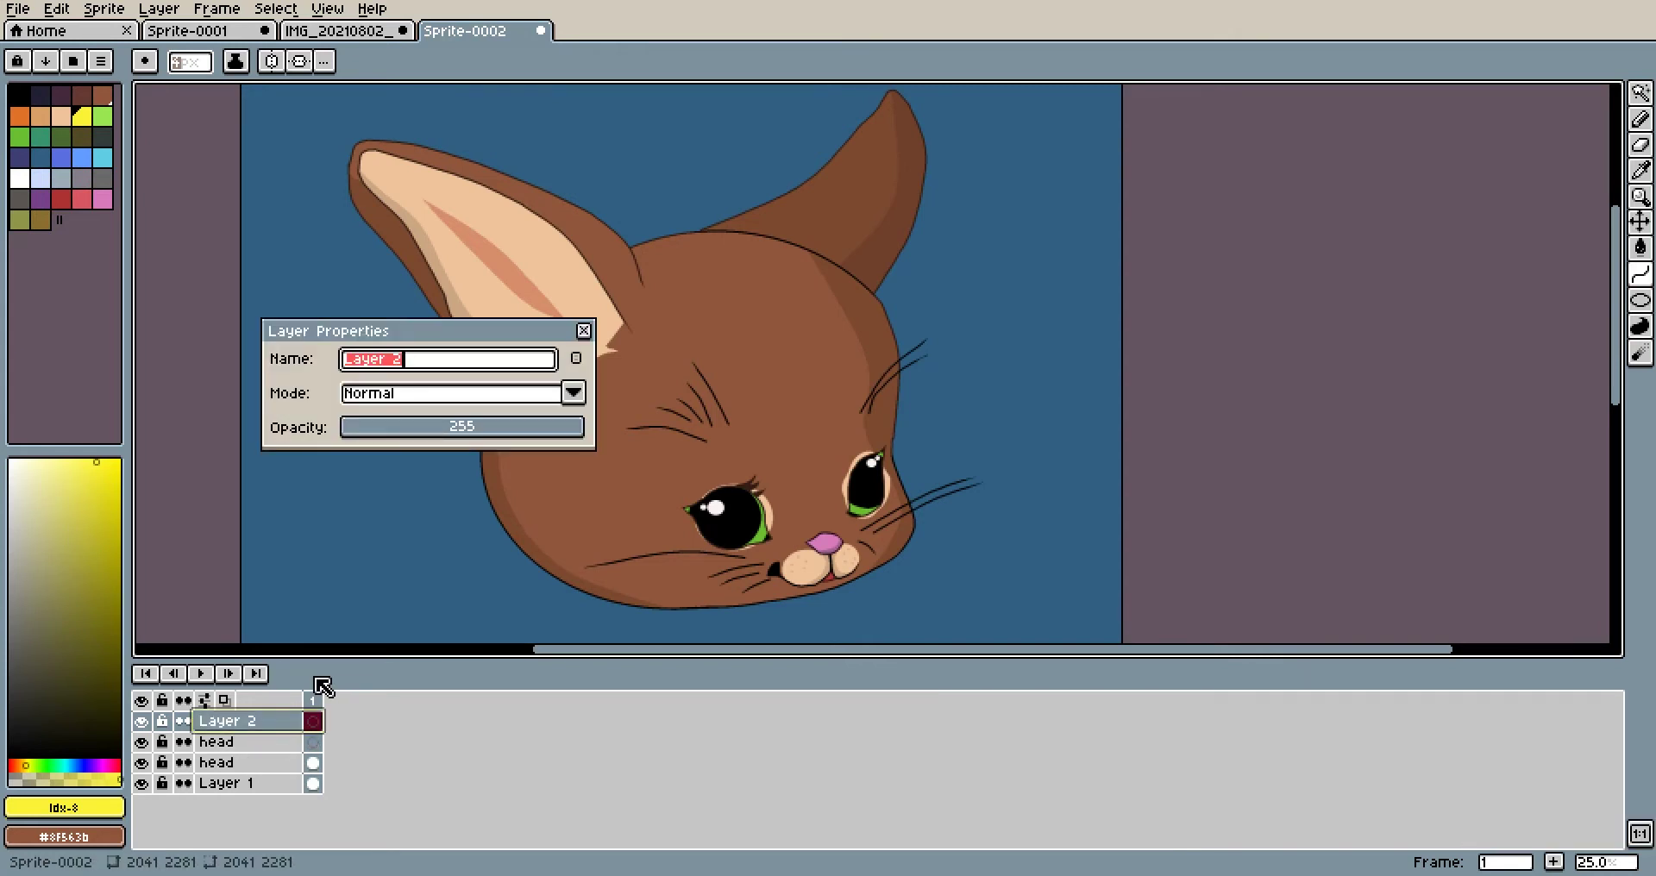
click(584, 331)
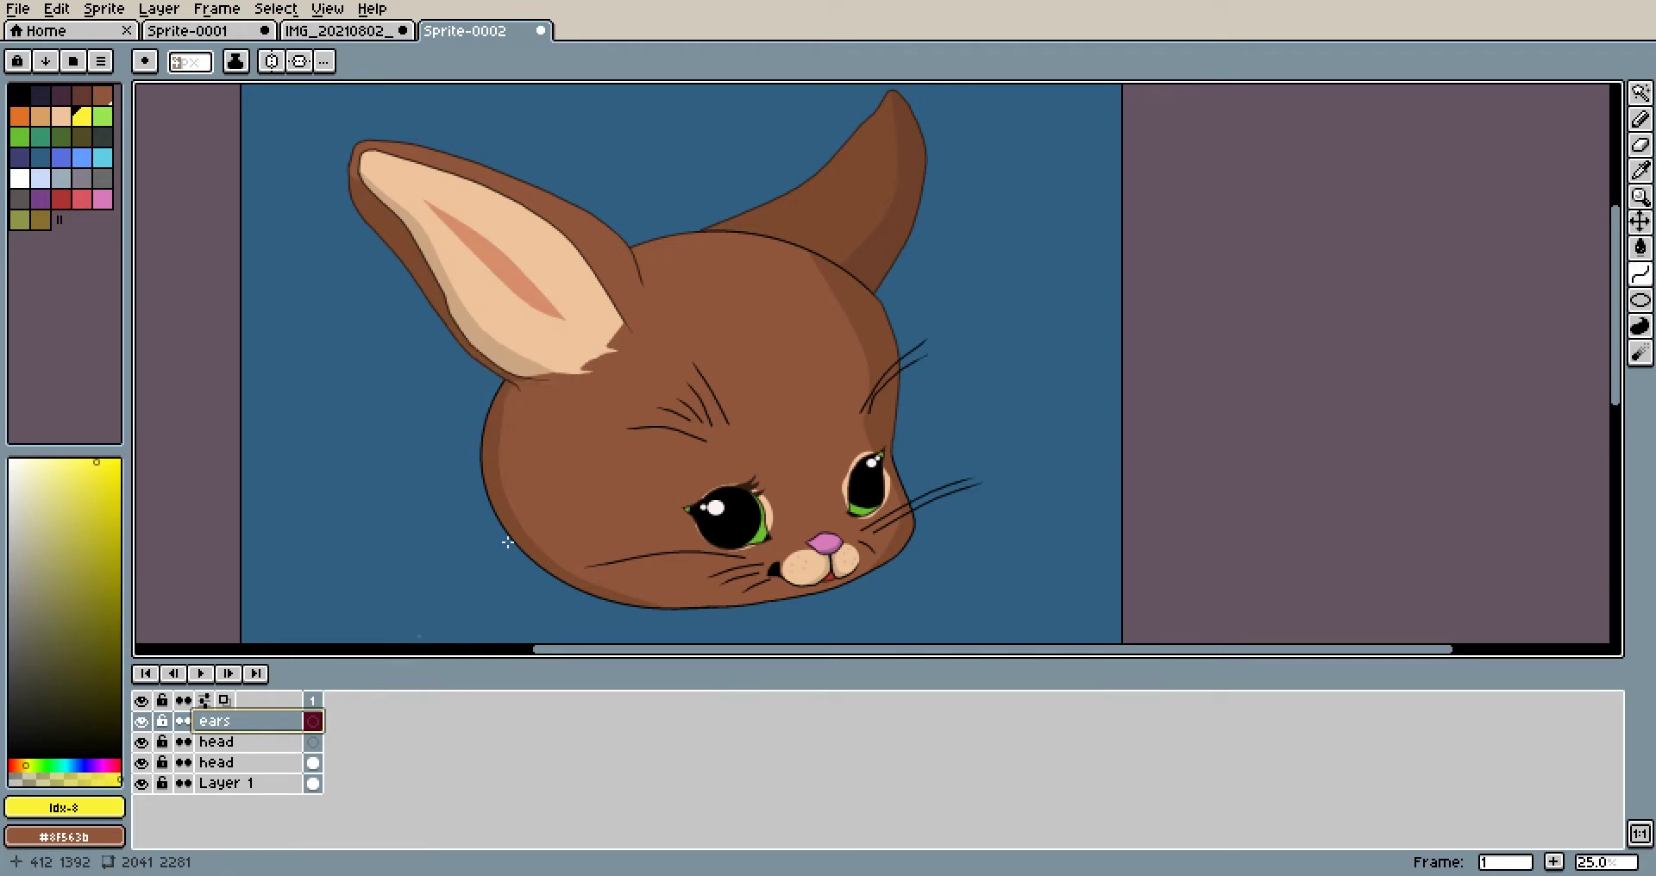
Draw a closed yellow outline of joined curves over the lower part of the left-hand ear on the ears layer
drag(768, 276, 822, 373)
scroll(821, 373, up, 2)
click(1639, 276)
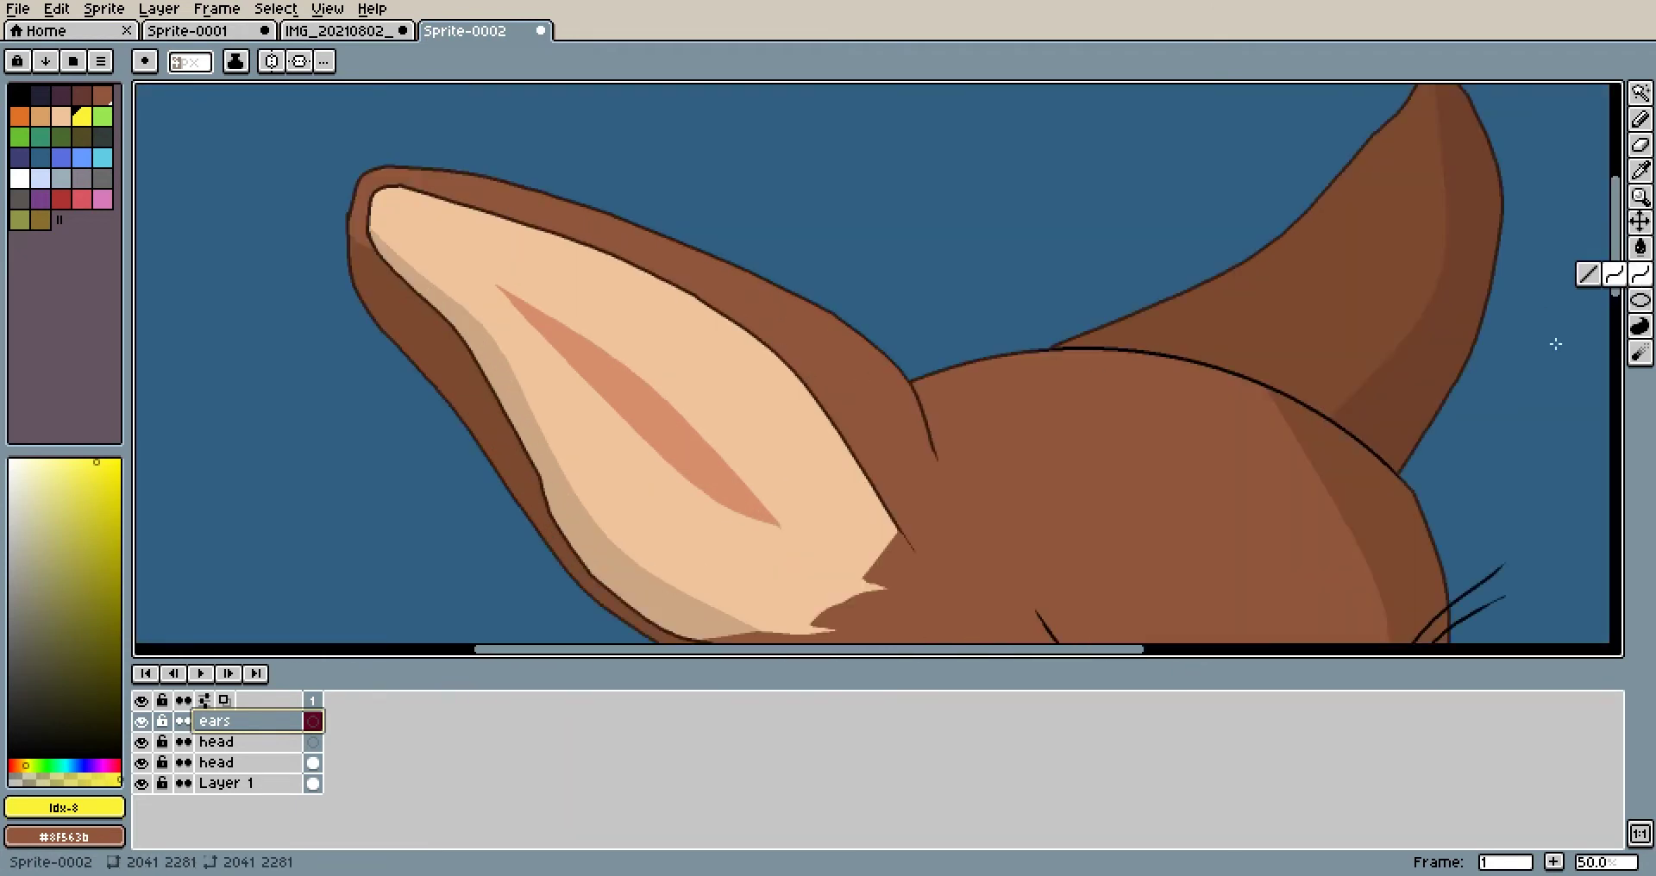
drag(1077, 519, 1121, 423)
mouse_move(980, 351)
mouse_down()
mouse_move(773, 170)
mouse_move(602, 114)
mouse_move(595, 390)
mouse_move(901, 518)
mouse_up()
double_click(827, 164)
double_click(562, 295)
drag(759, 470, 683, 473)
drag(921, 493, 701, 460)
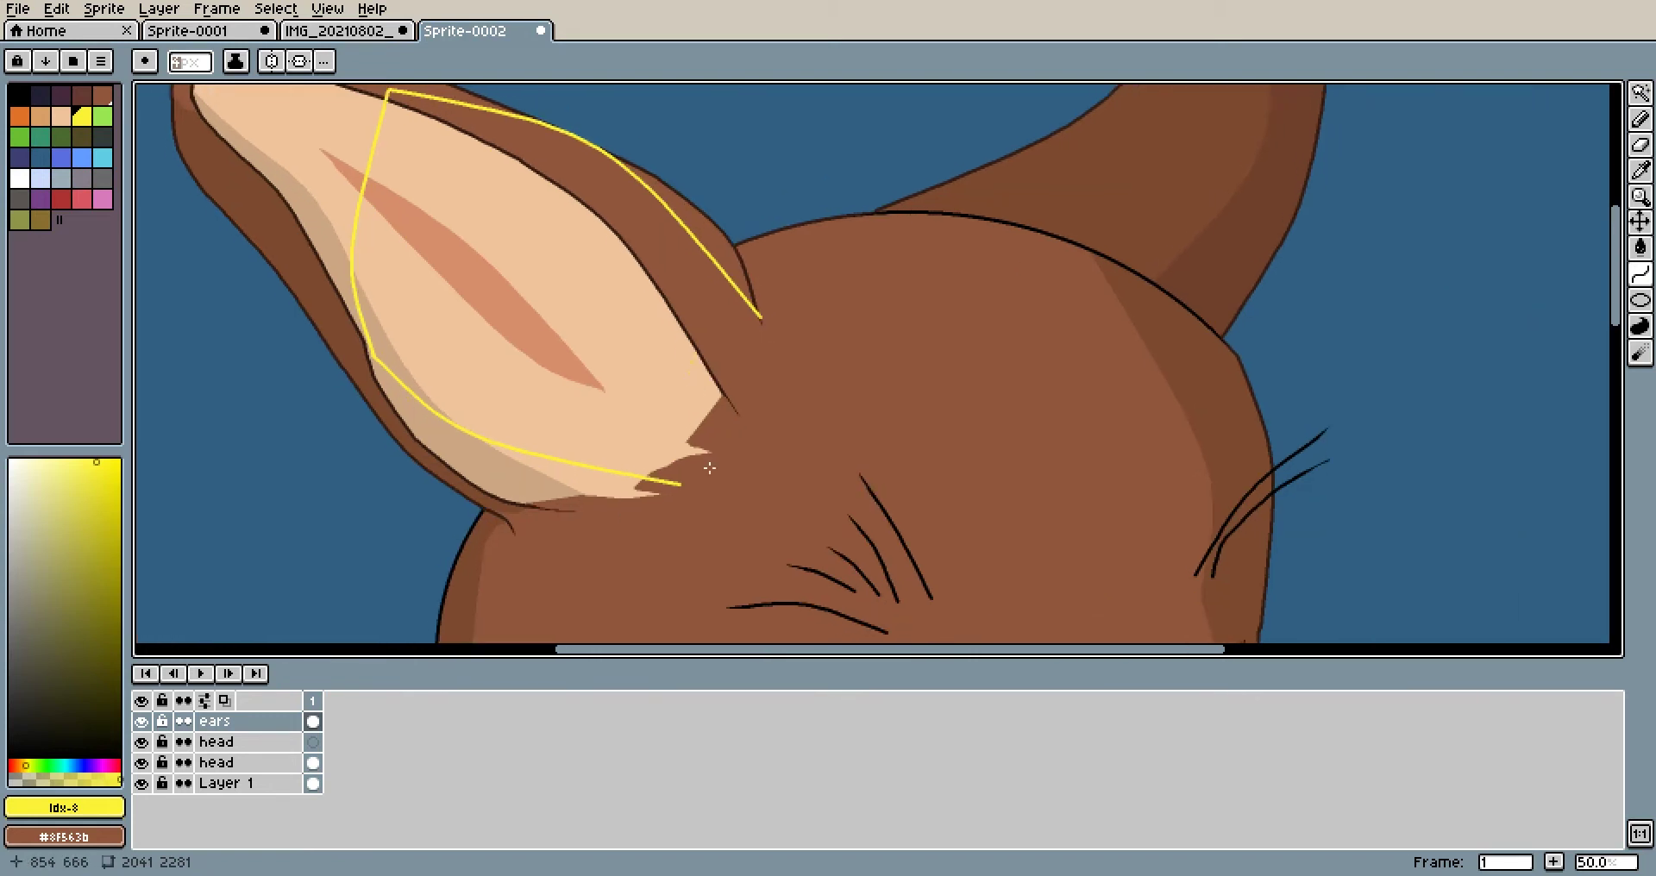
drag(761, 318, 681, 484)
drag(721, 402, 742, 443)
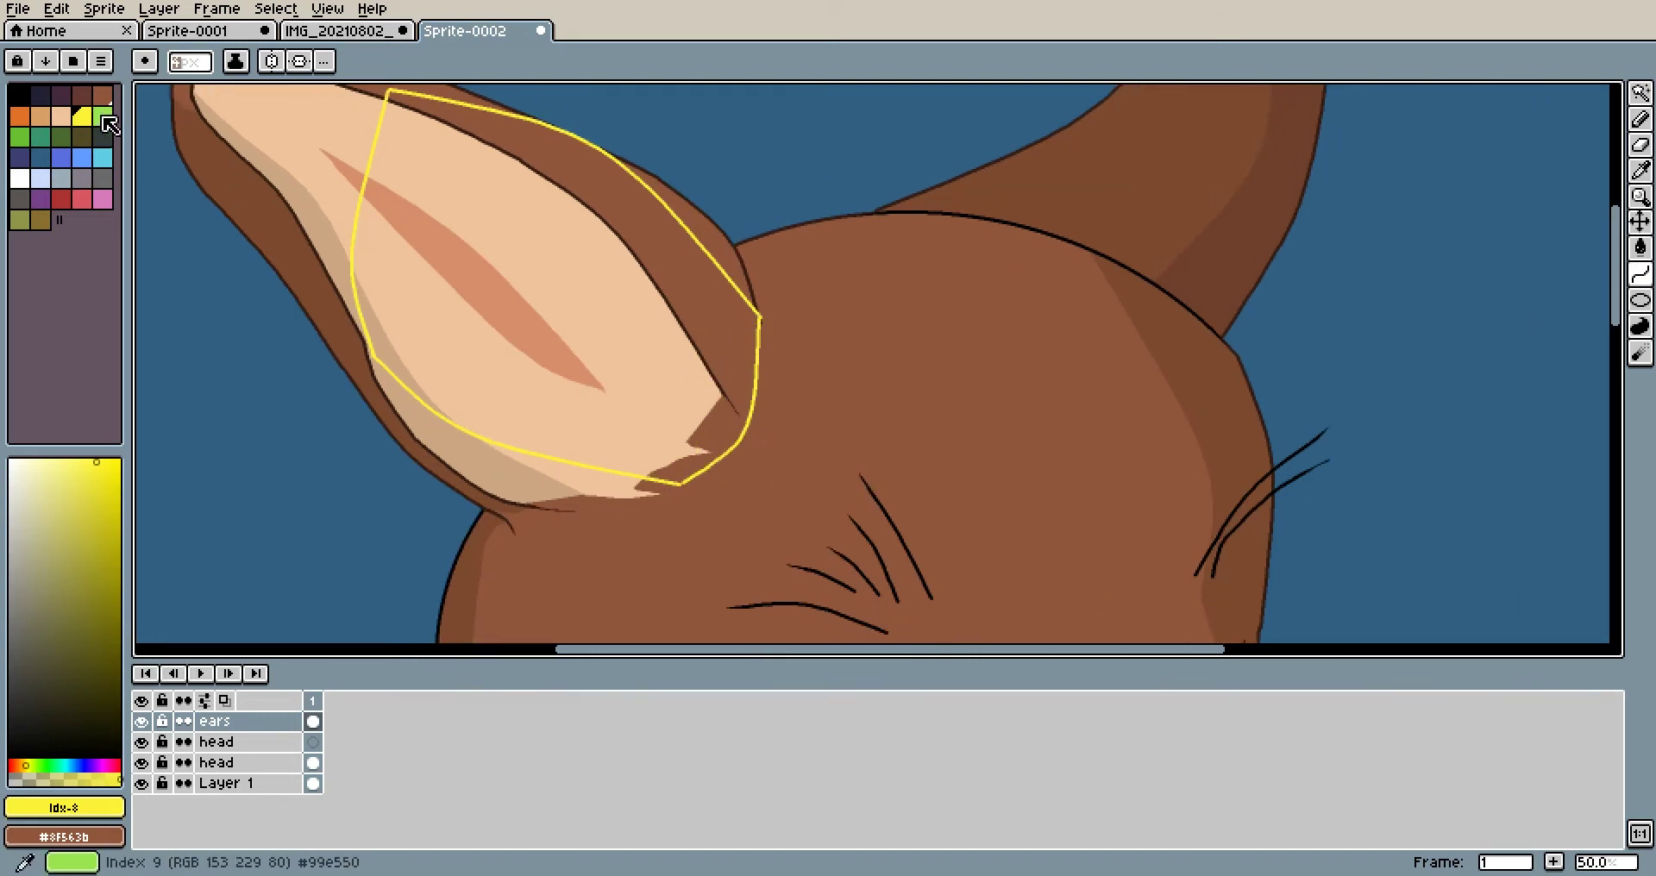
Fill the closed yellow ear outline with light green from the palette
key(bracketright)
key(g)
click(396, 324)
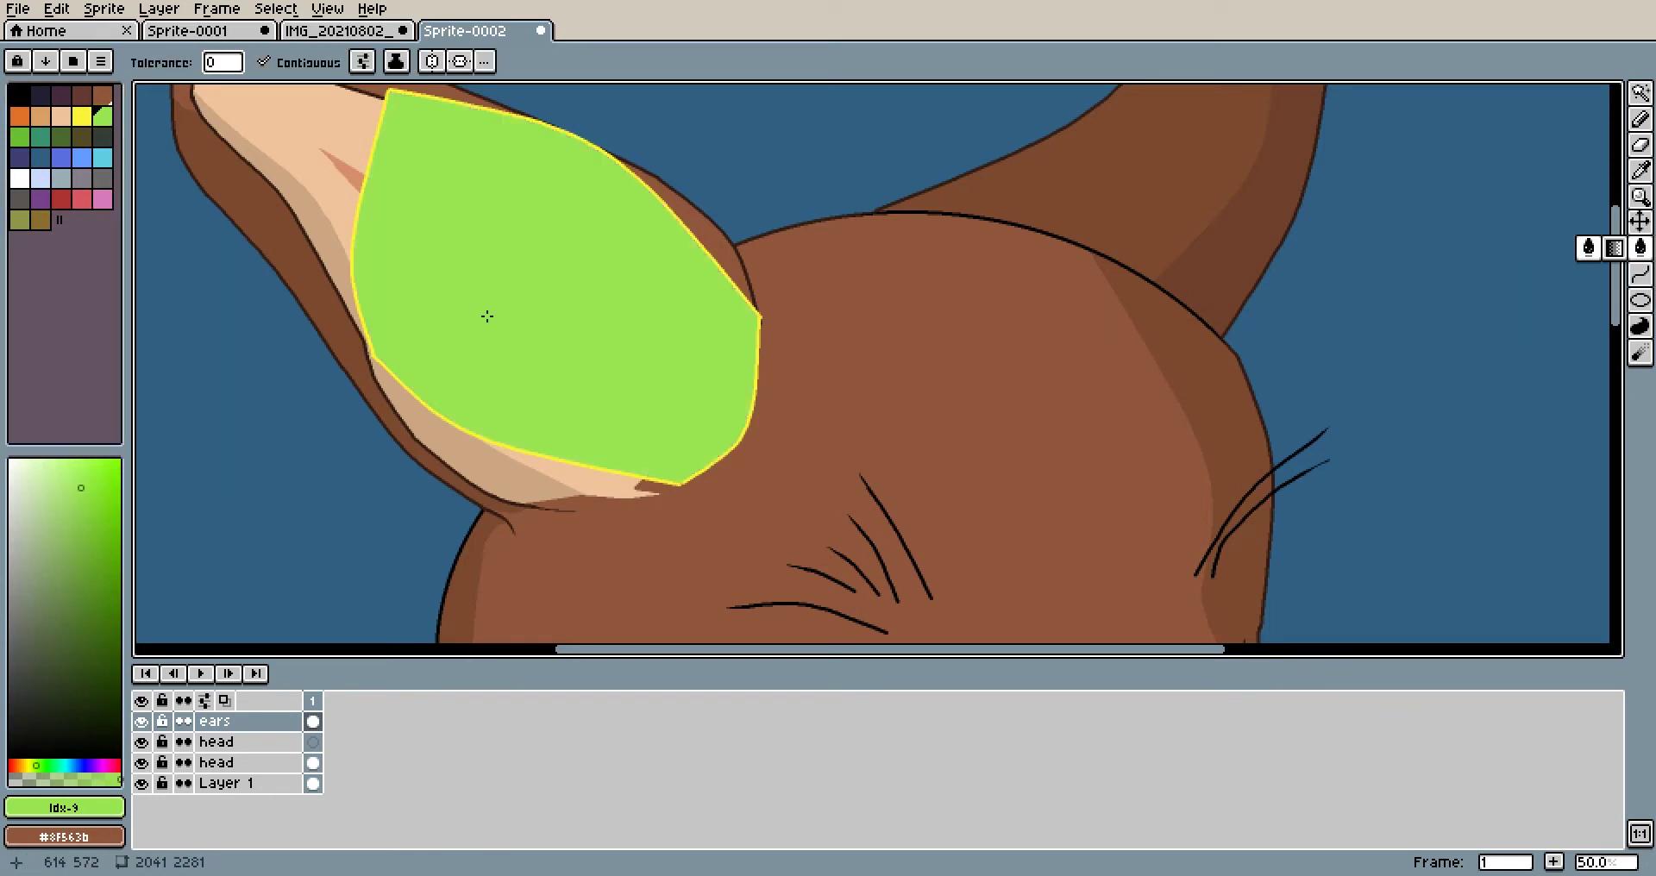
scroll(530, 330, down, 2)
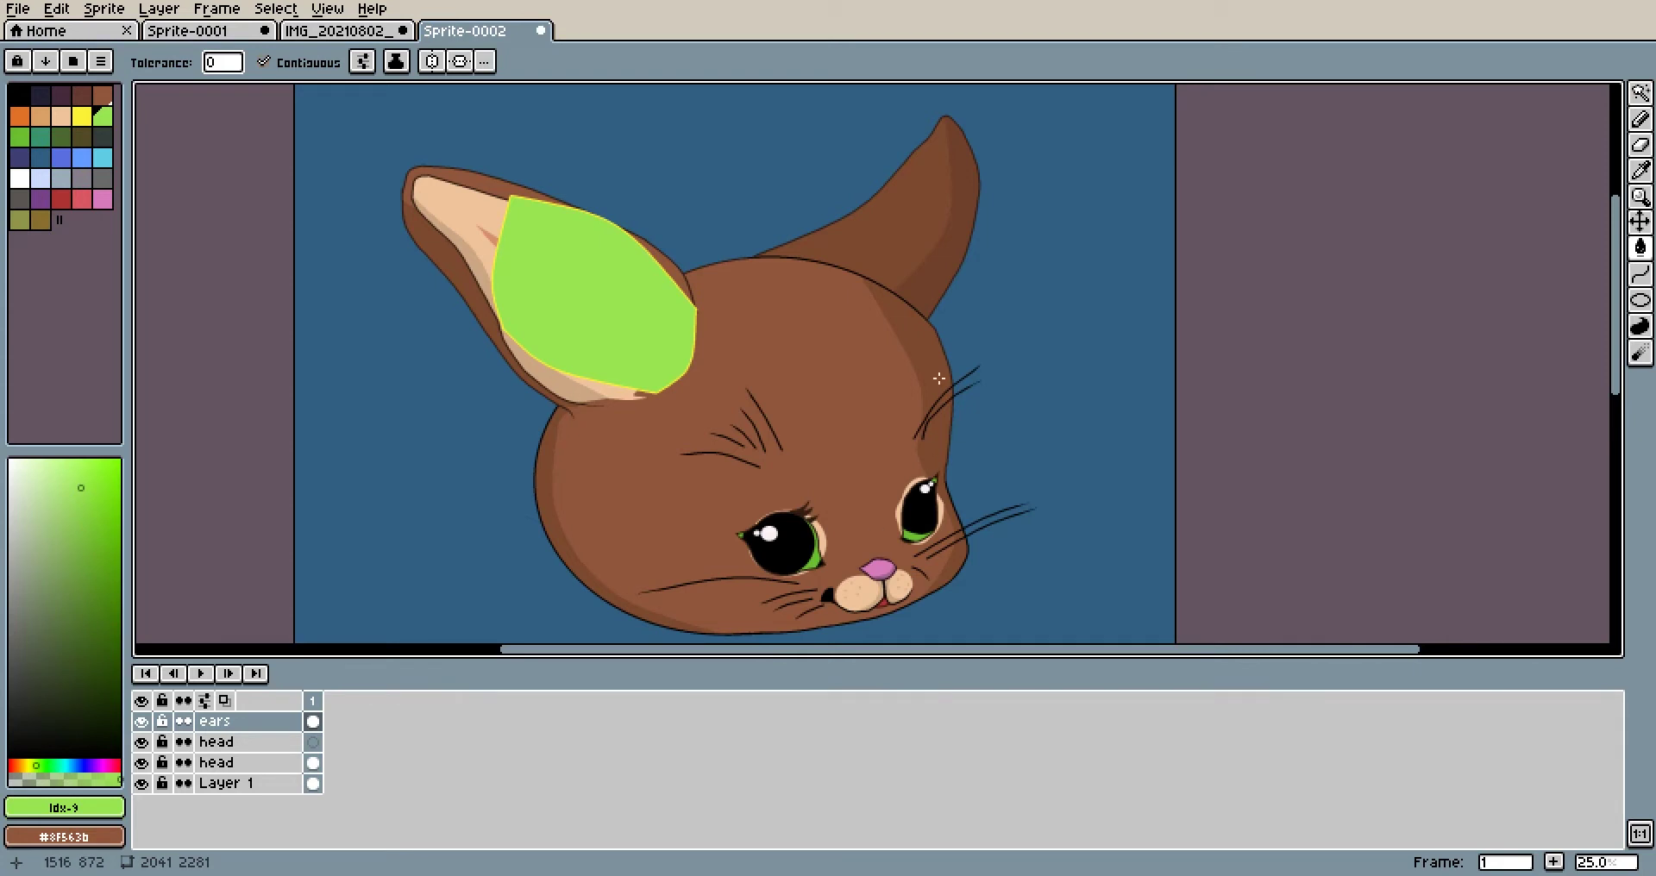
Select the whole canvas and cut the green ear shape from the ears layer
scroll(636, 364, up, 1)
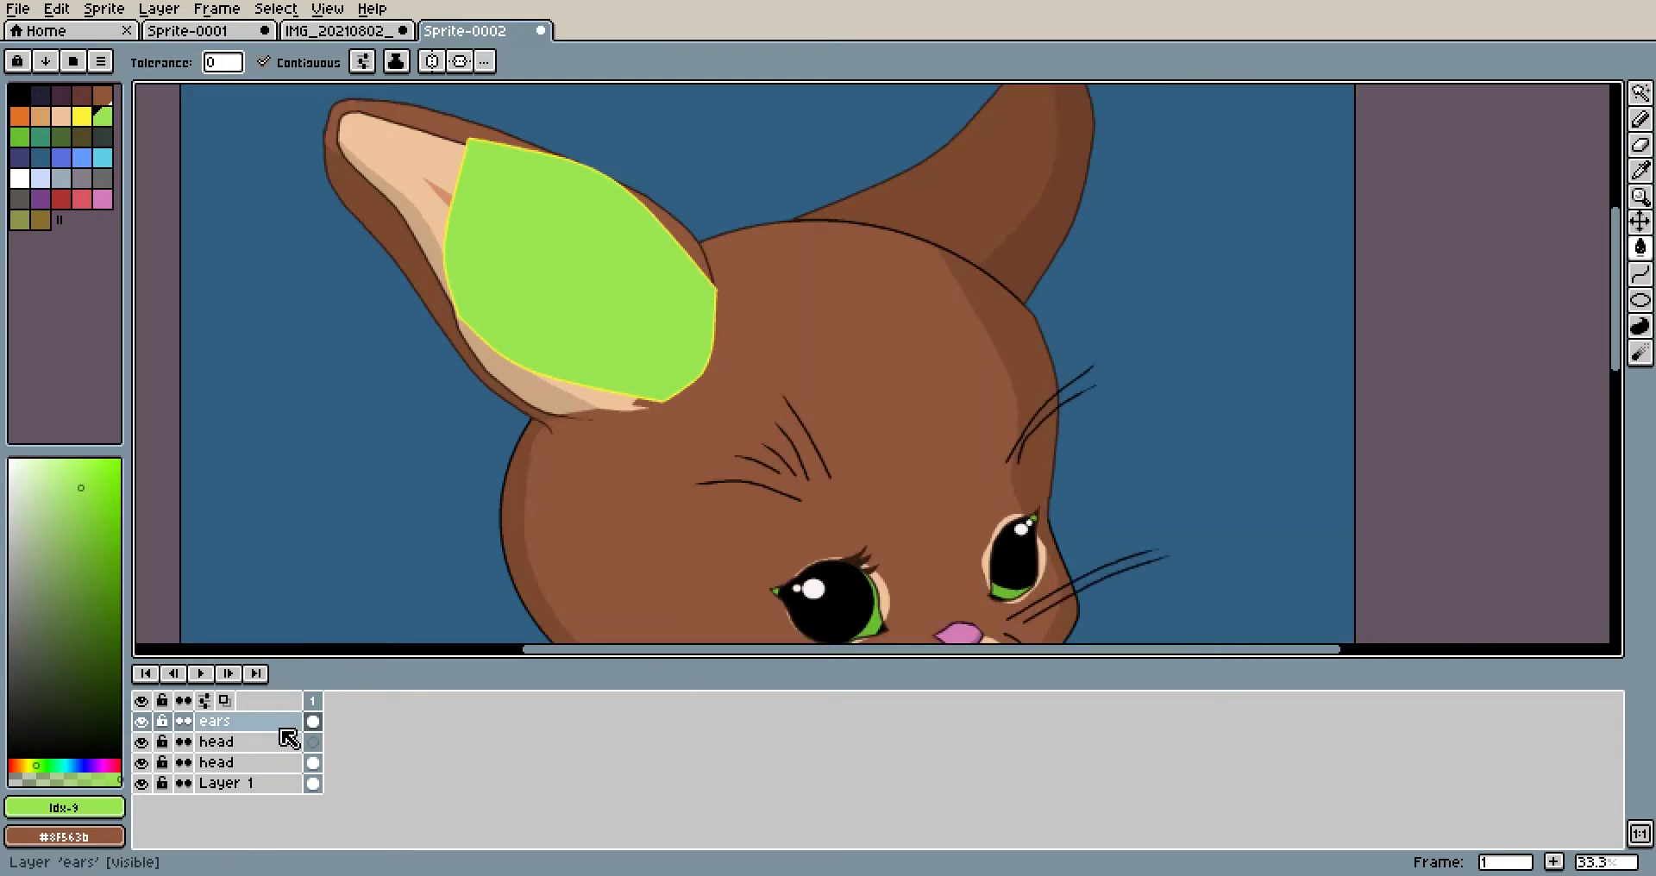
key(ctrl+a)
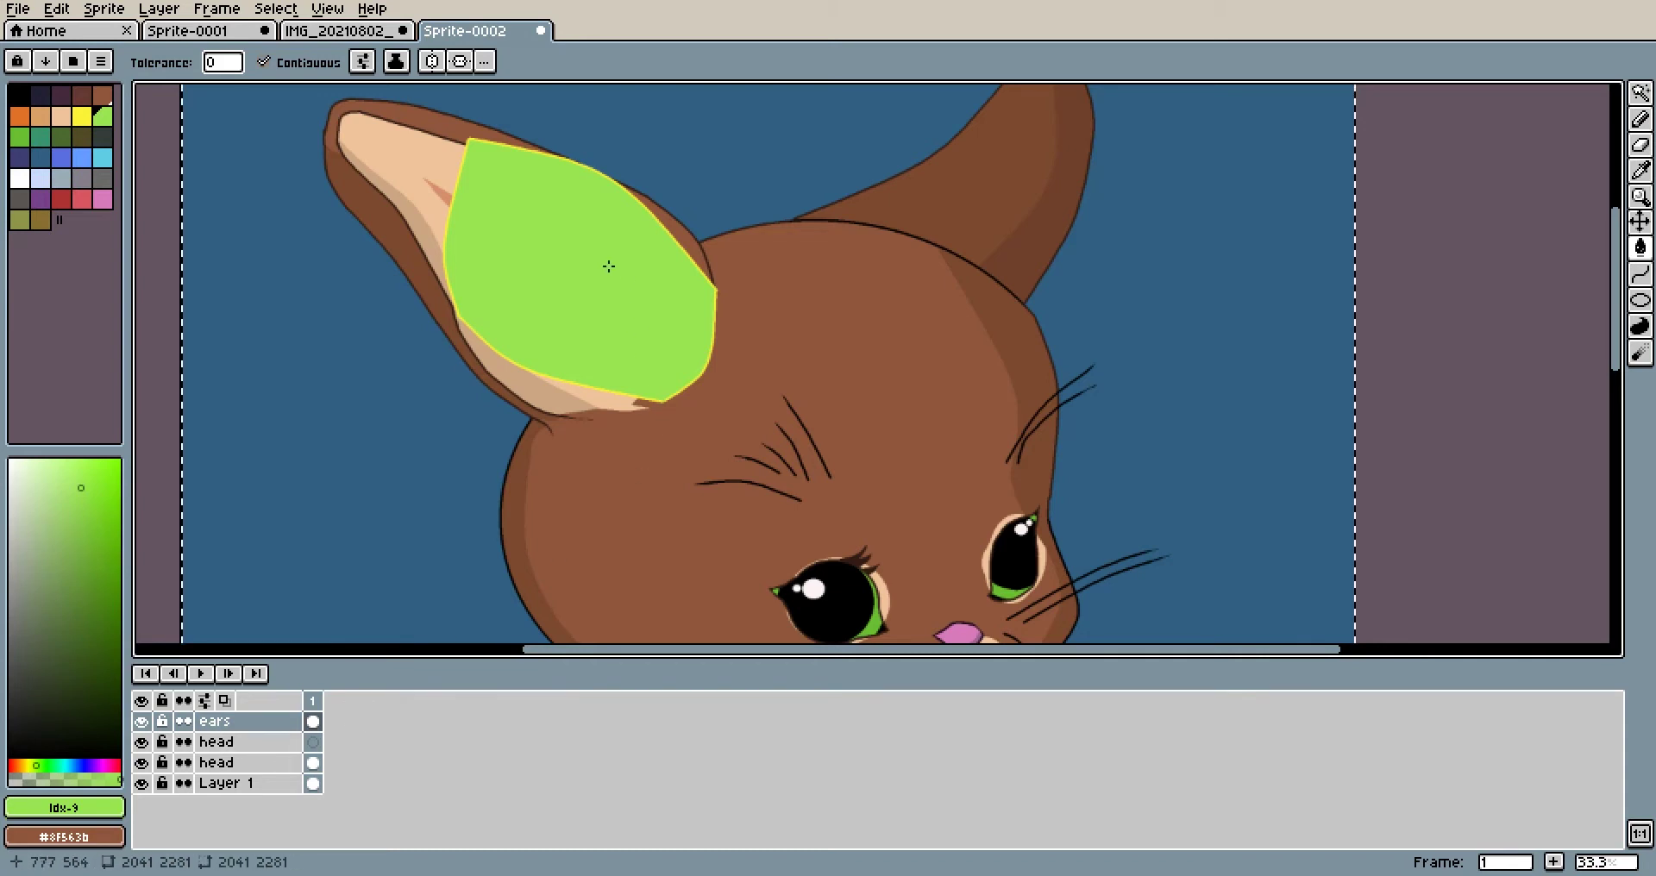
key(ctrl+x)
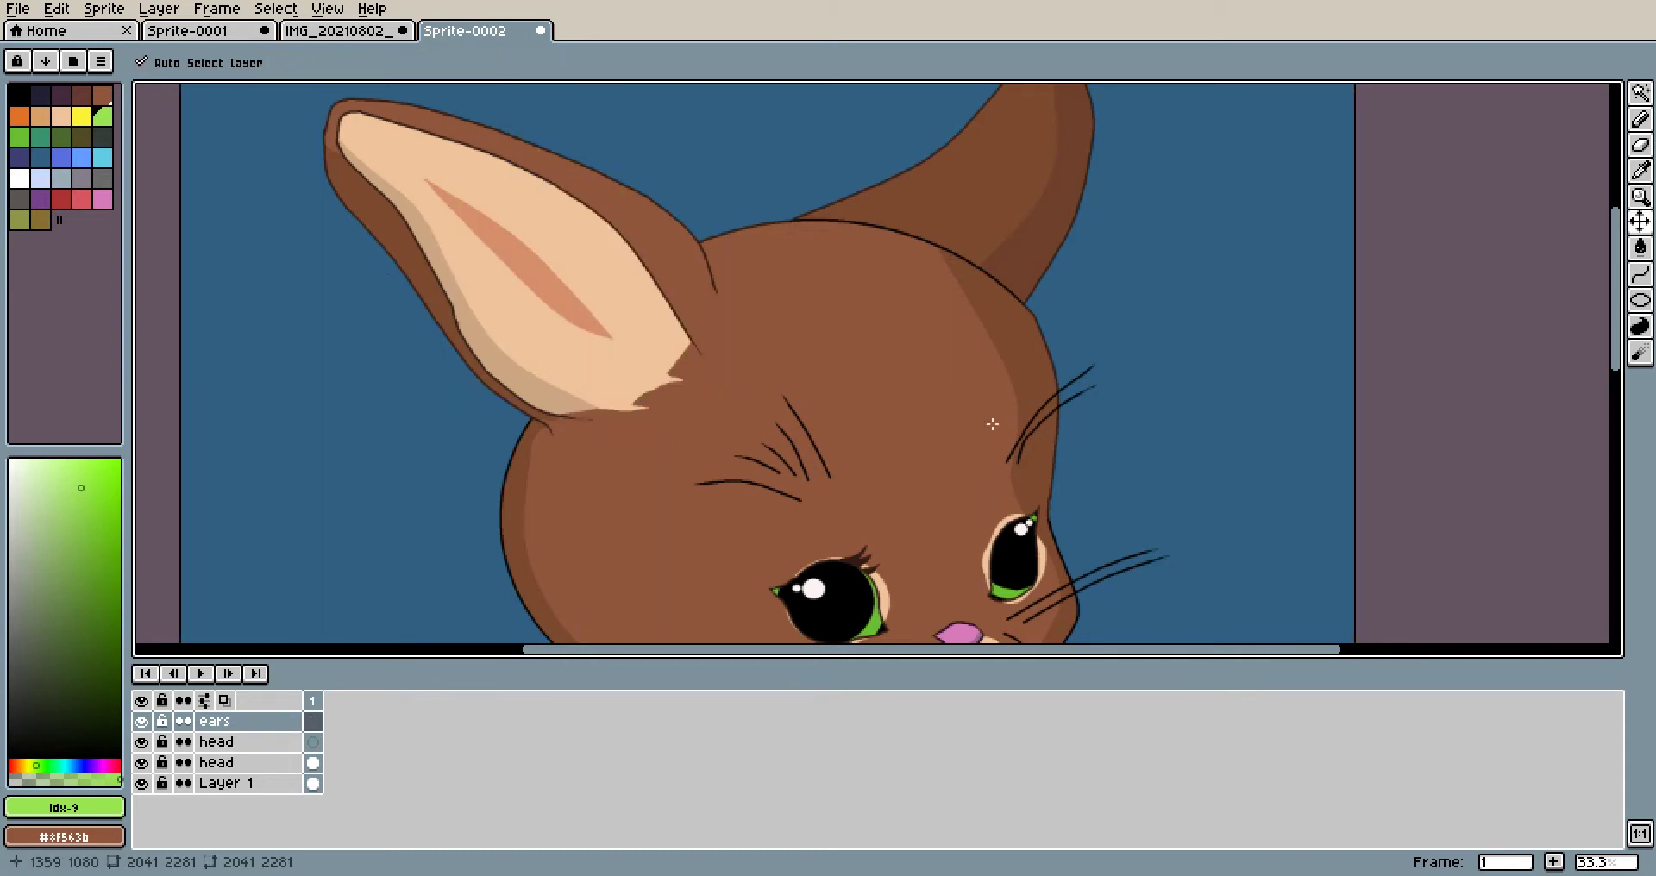
Try light green curves along the upper edge, tip and outer edge of the left-hand ear, and undo them
click(1640, 275)
drag(712, 286, 312, 110)
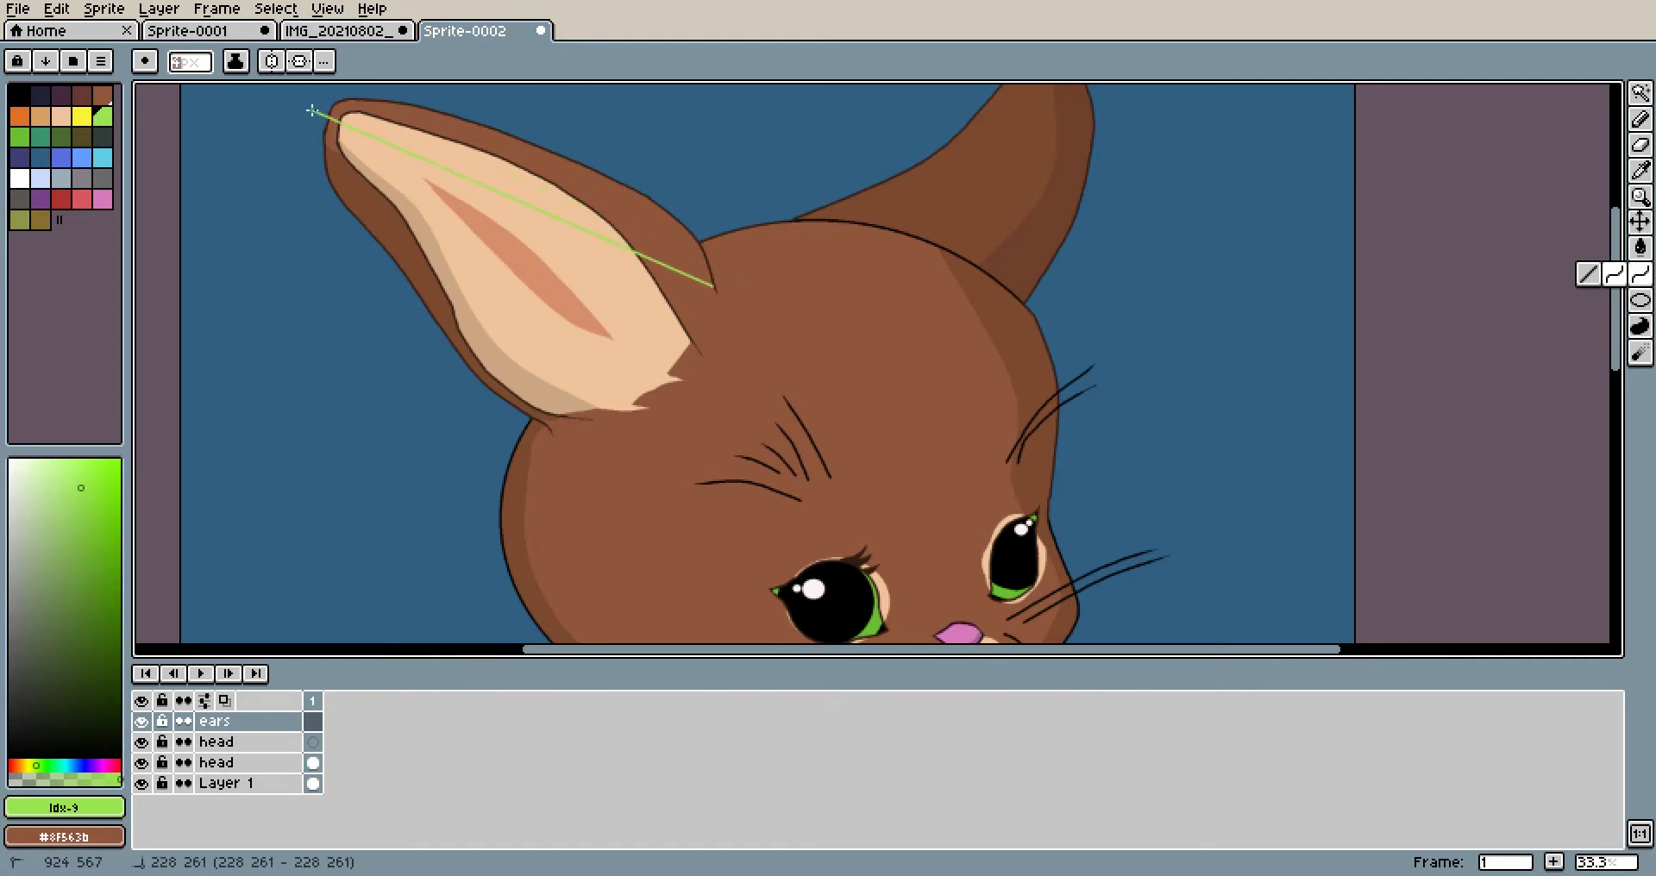
click(479, 128)
click(473, 126)
drag(311, 111, 560, 424)
click(313, 201)
click(402, 267)
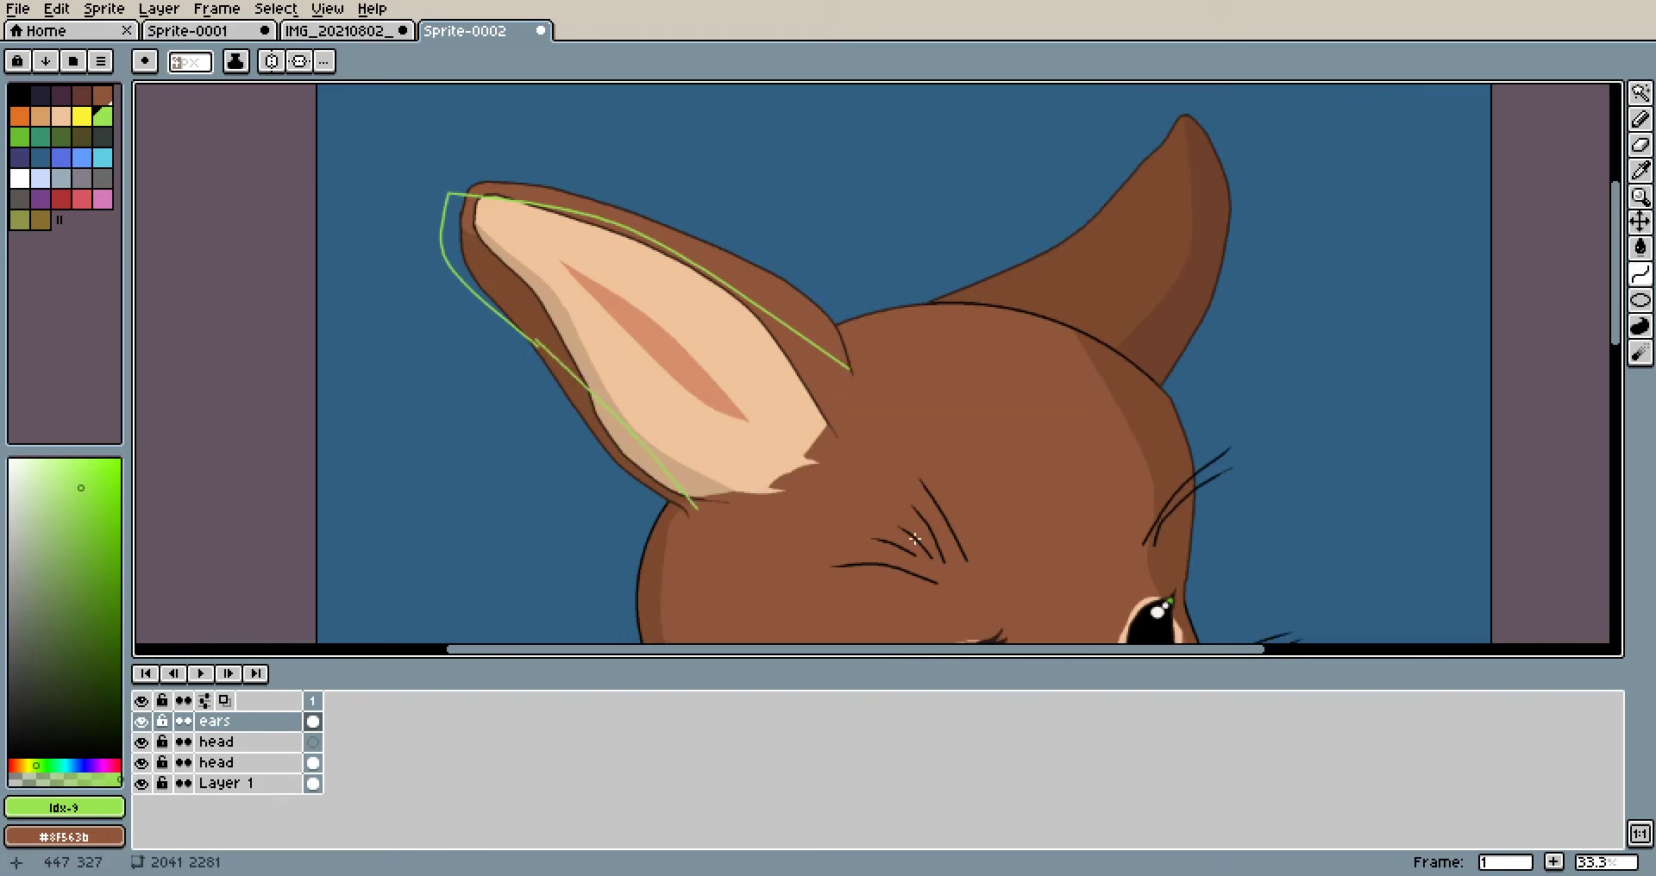
key(ctrl+z)
key(ctrl+z)
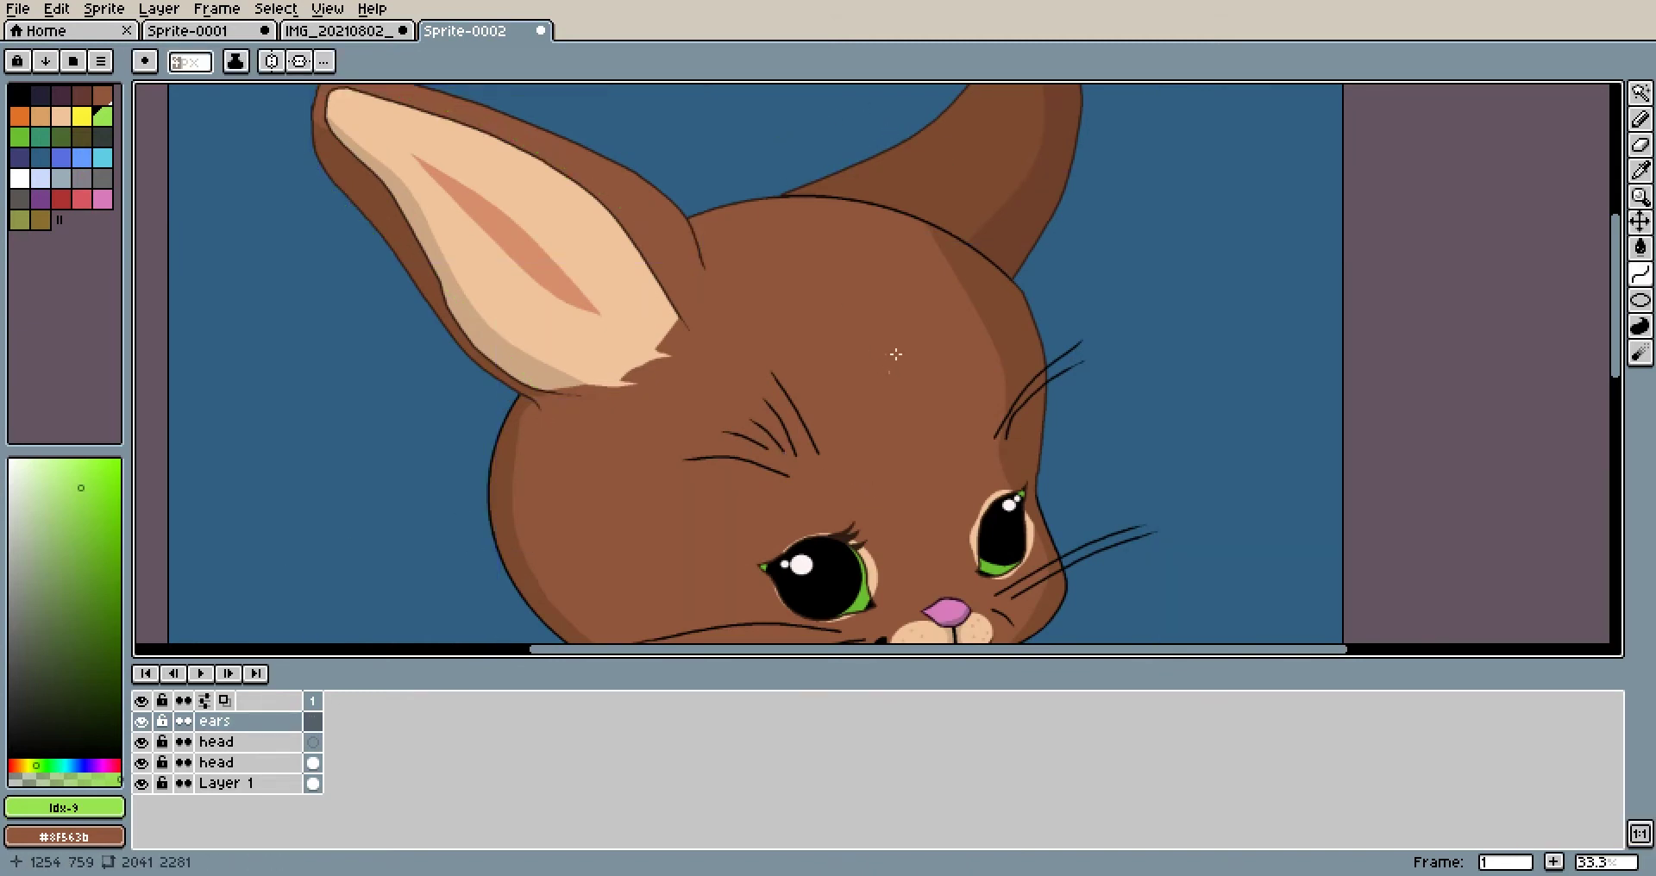
Merge the ears layer down into the head layer beneath it
right_click(264, 722)
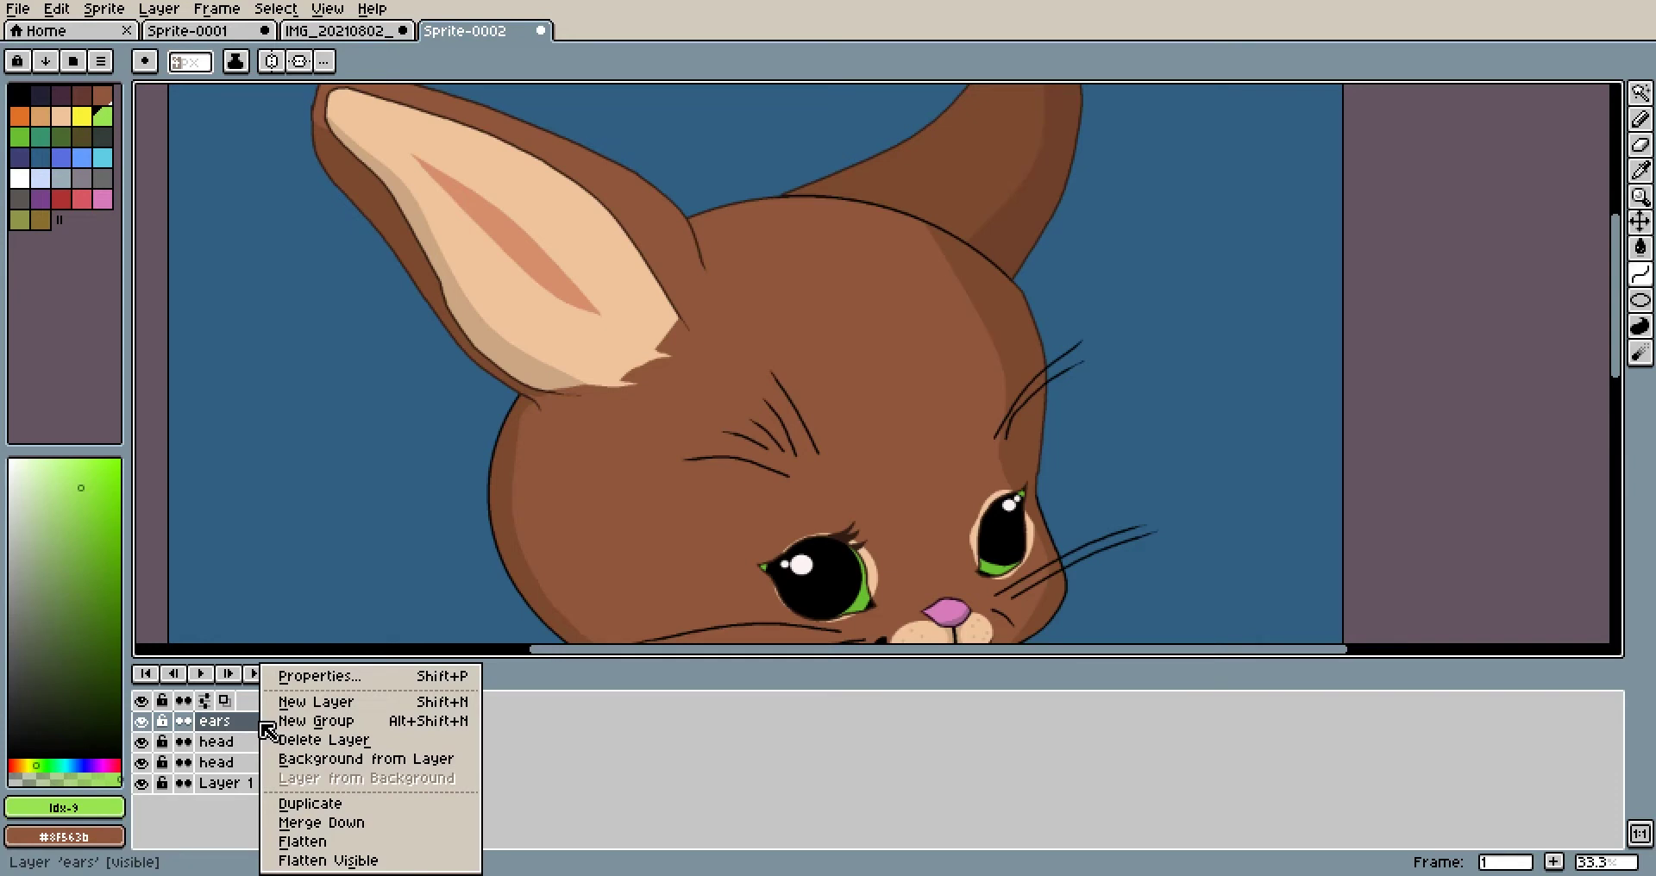
click(347, 826)
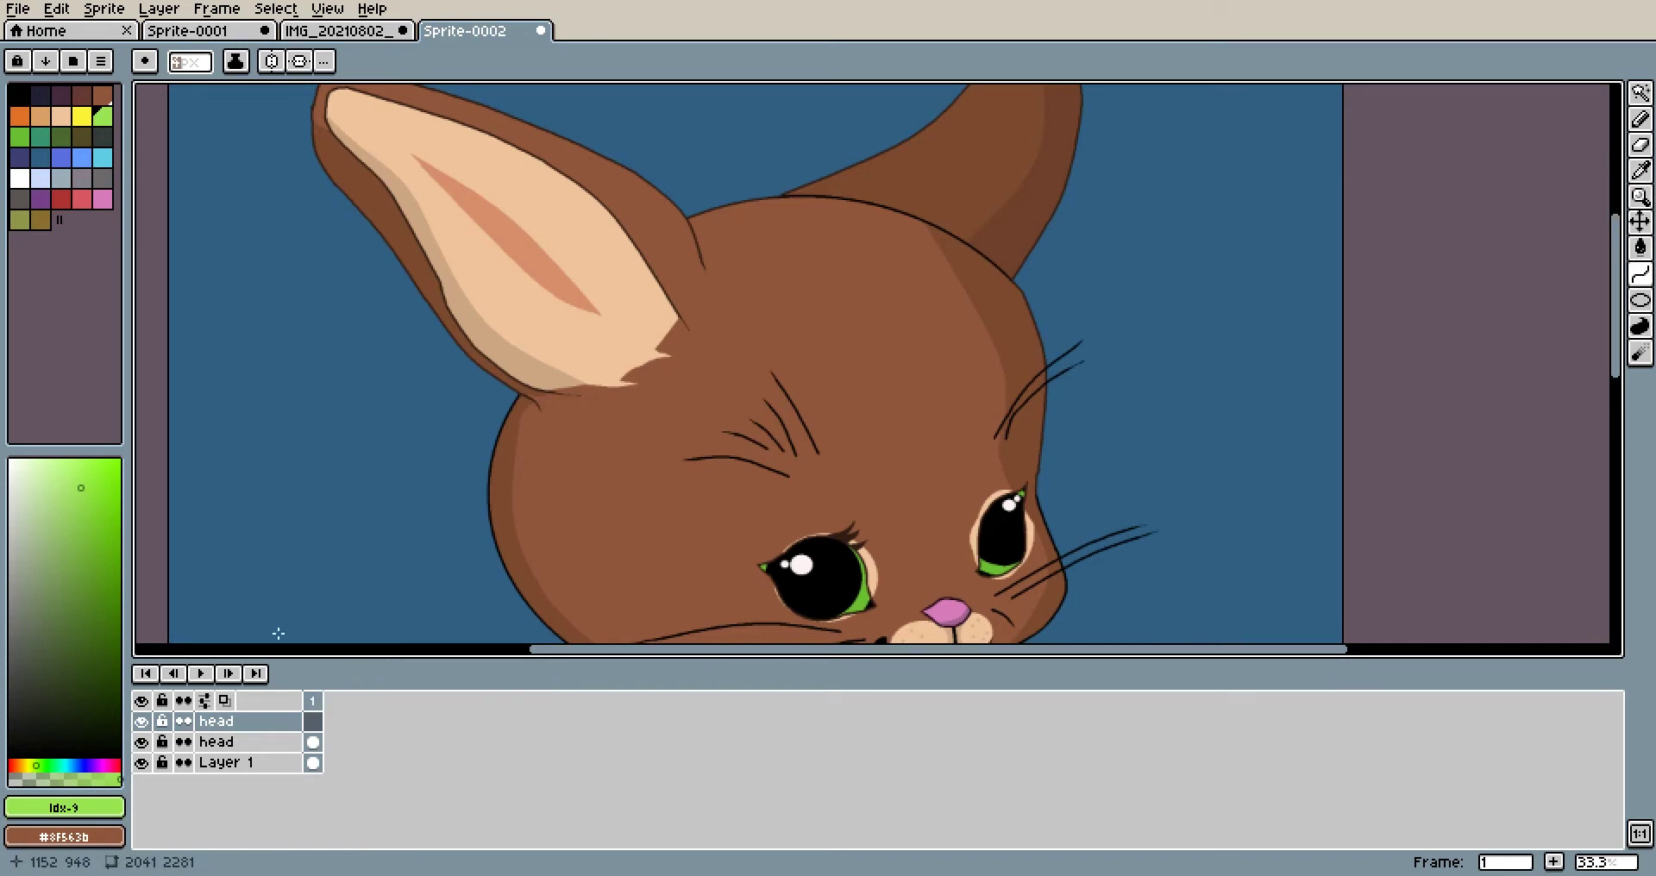
Try an Eraser stroke across the base of the left-hand ear on the lower head layer, and undo it
click(312, 742)
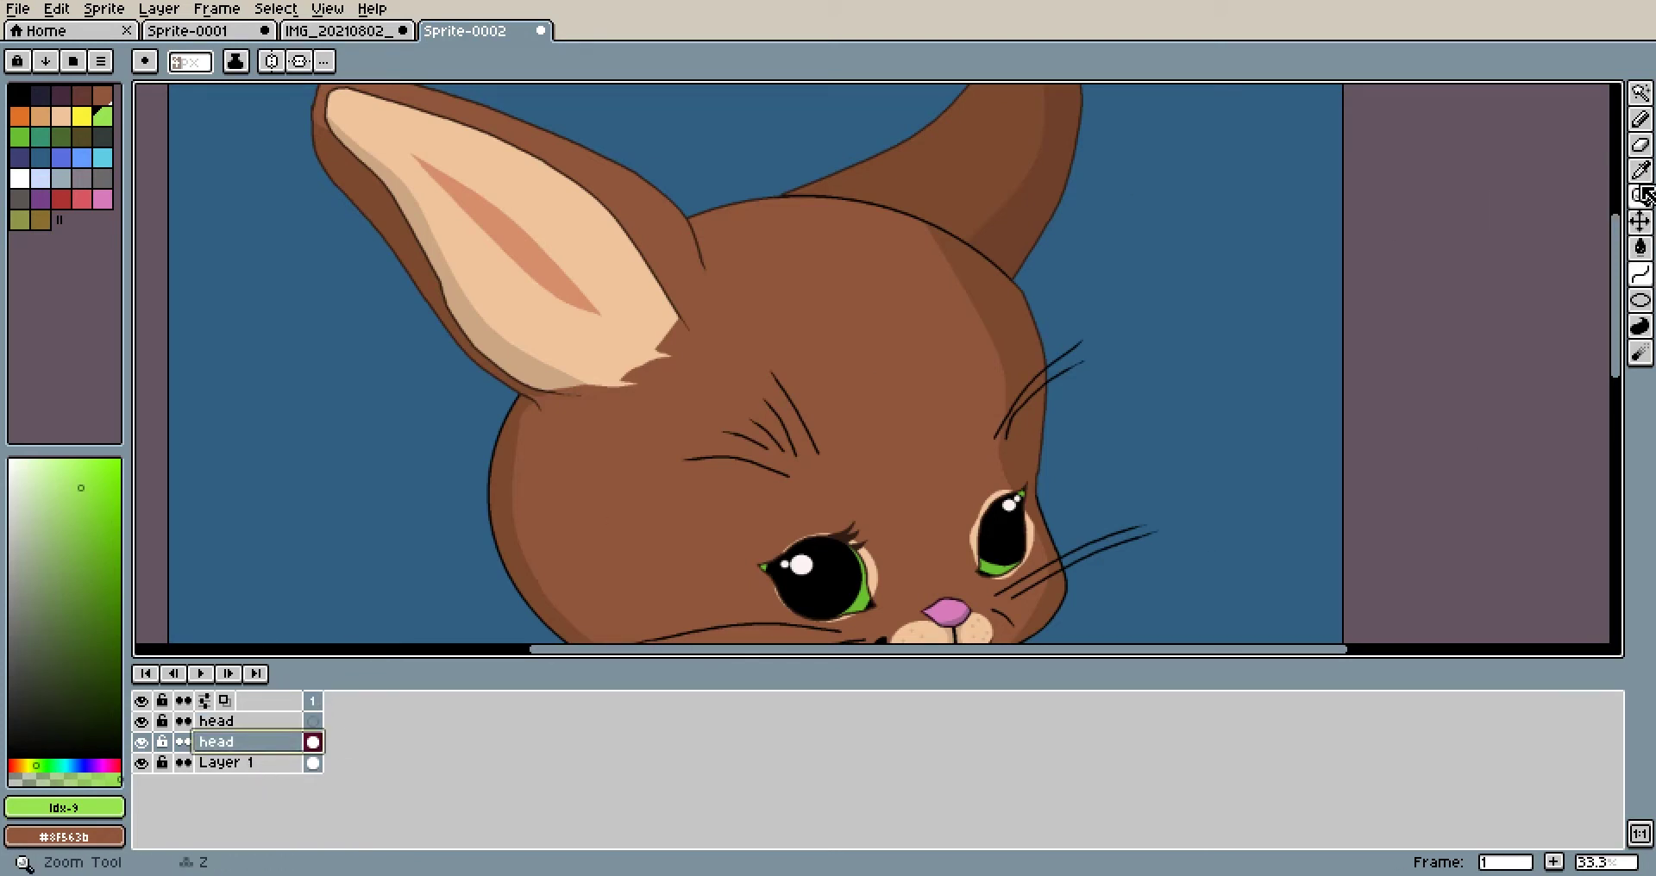
click(1643, 148)
mouse_move(720, 285)
mouse_down()
mouse_move(662, 277)
mouse_move(480, 346)
mouse_move(548, 349)
mouse_move(711, 275)
mouse_up()
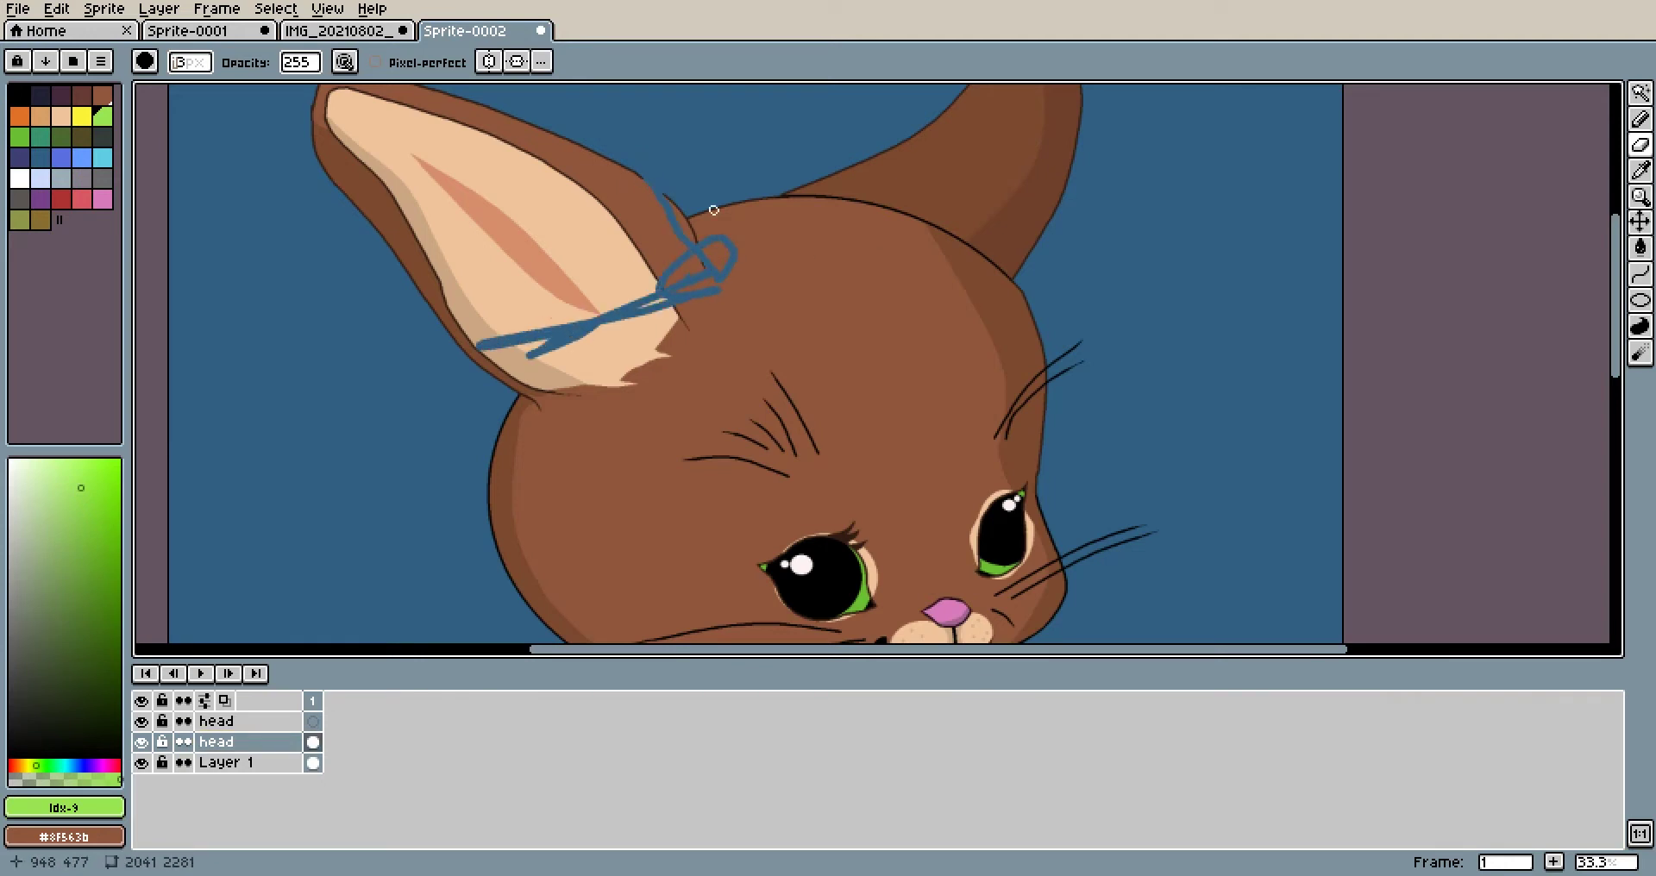
key(ctrl+z)
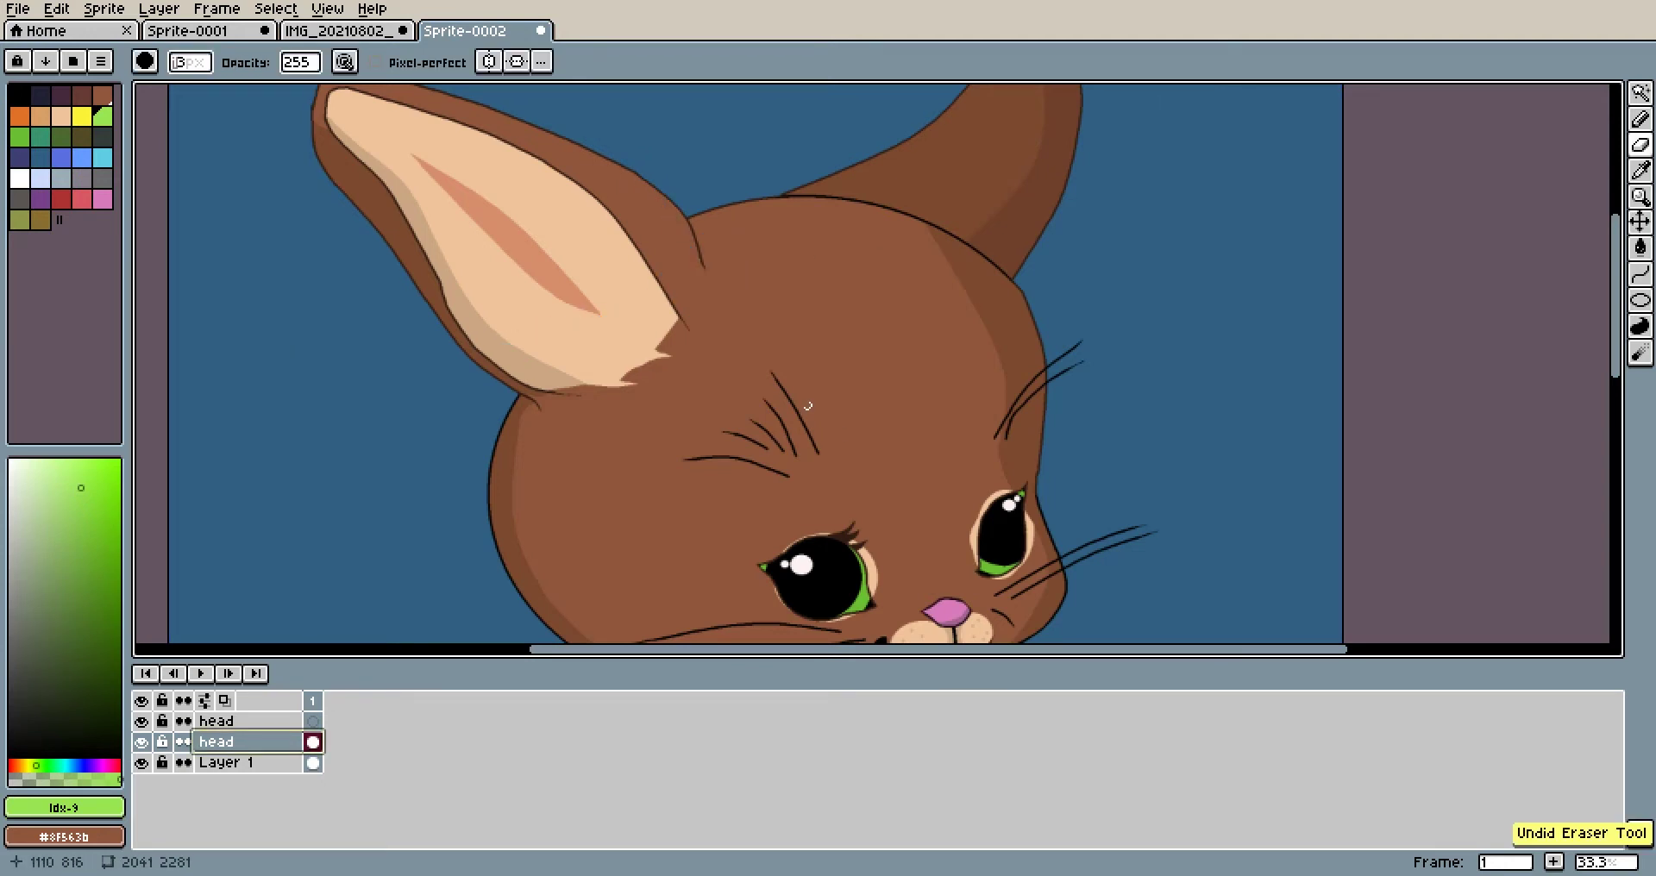
Add a new layer above the upper head layer and name it "face"
click(259, 723)
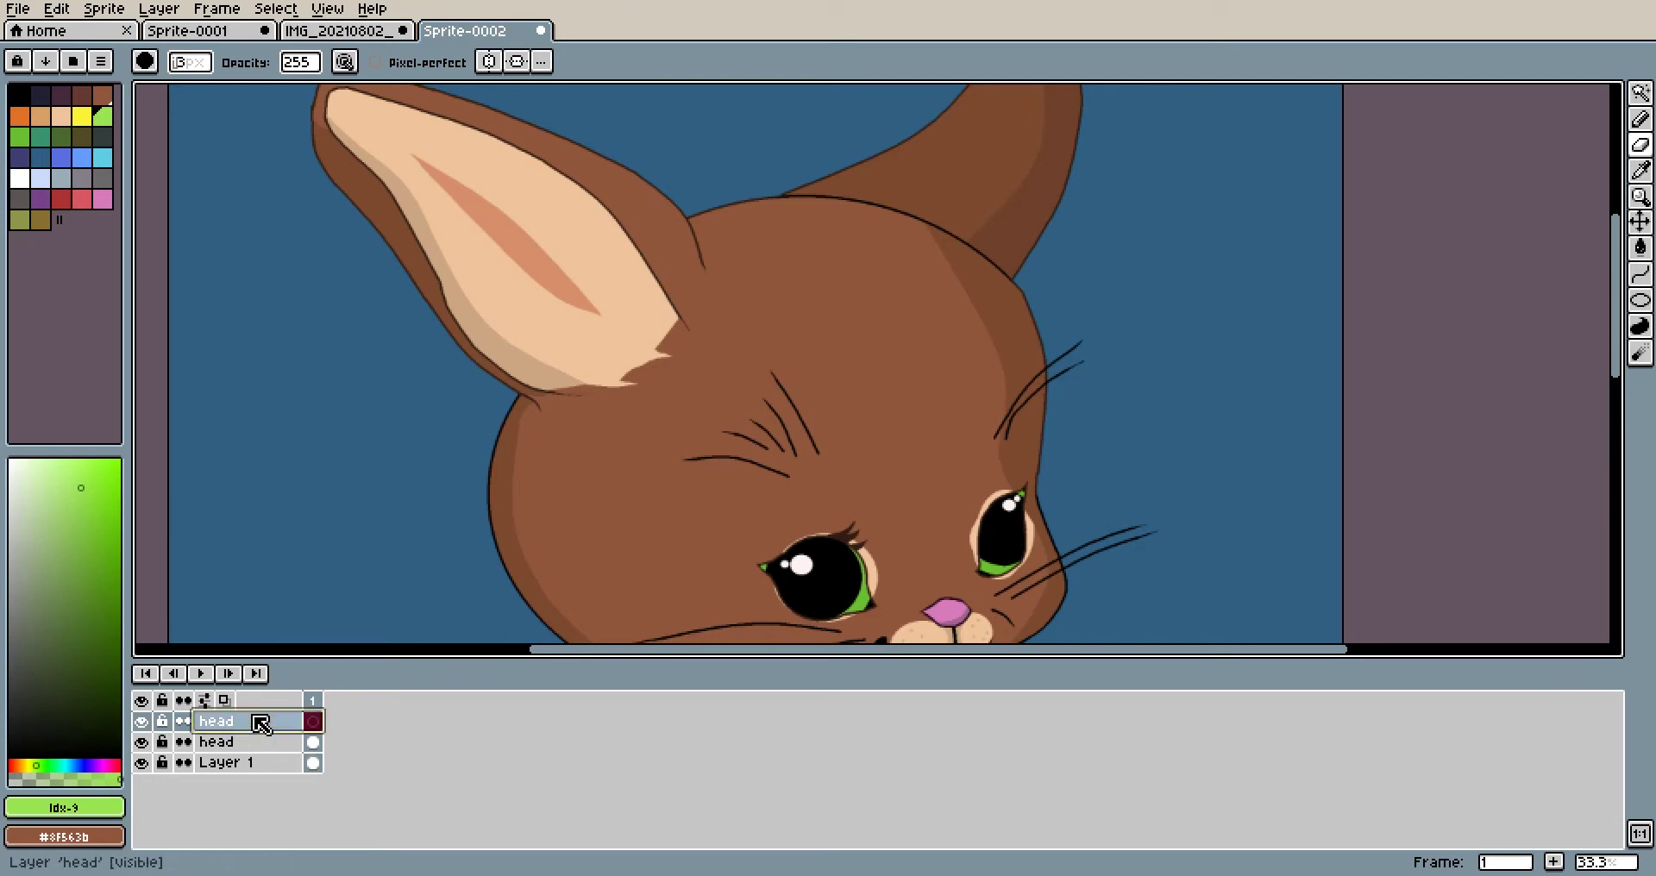
key(shift+n)
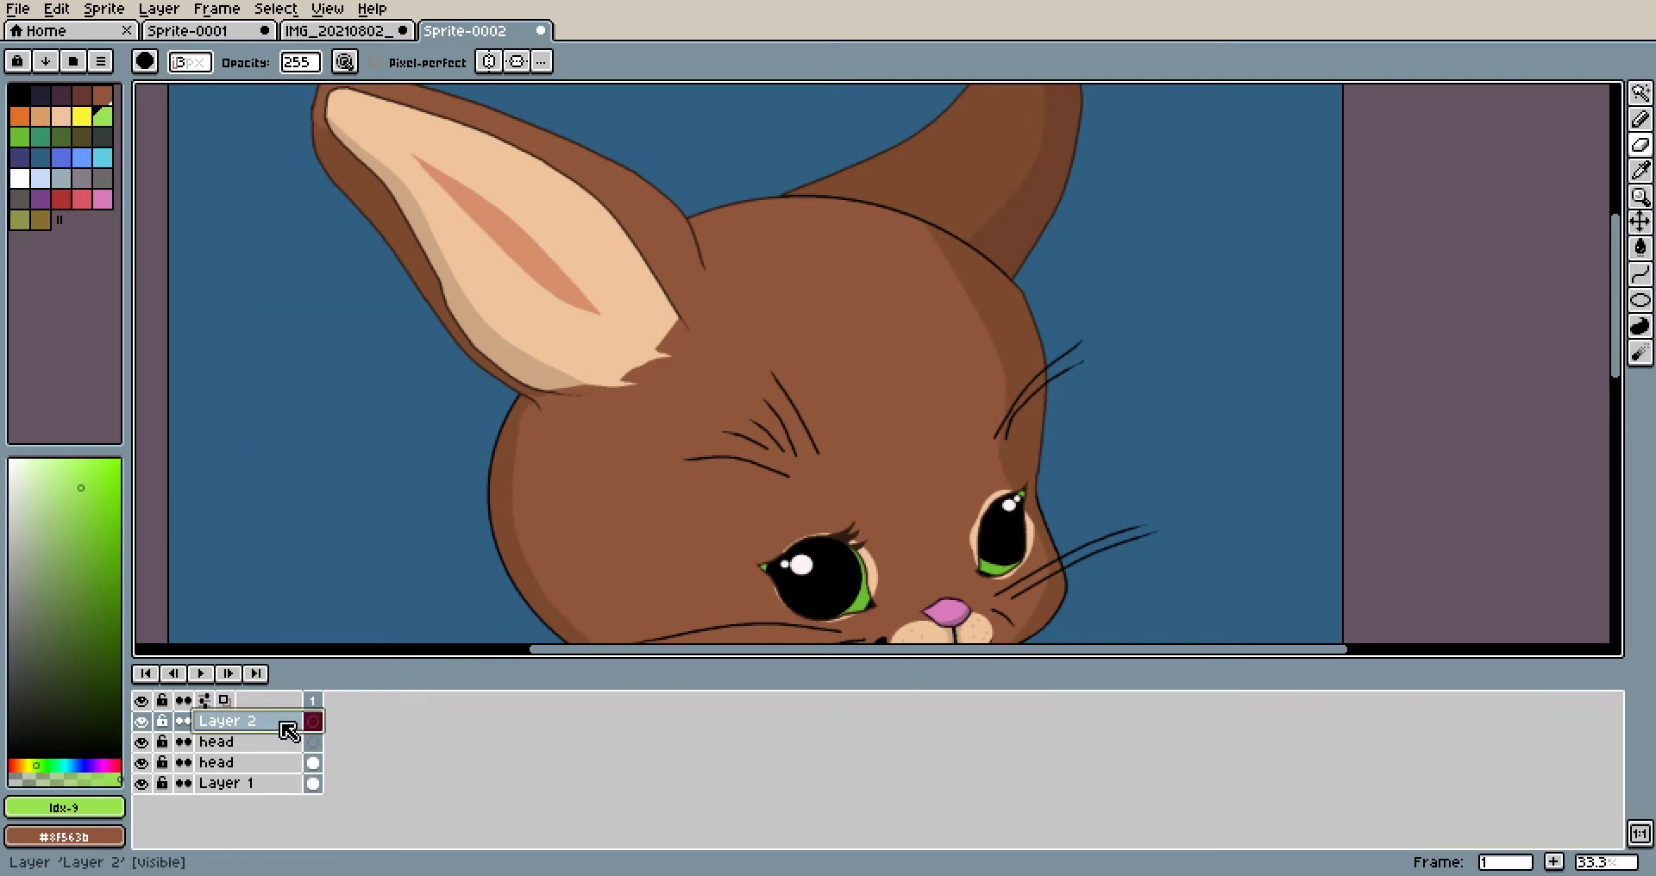
double_click(284, 723)
text(face)
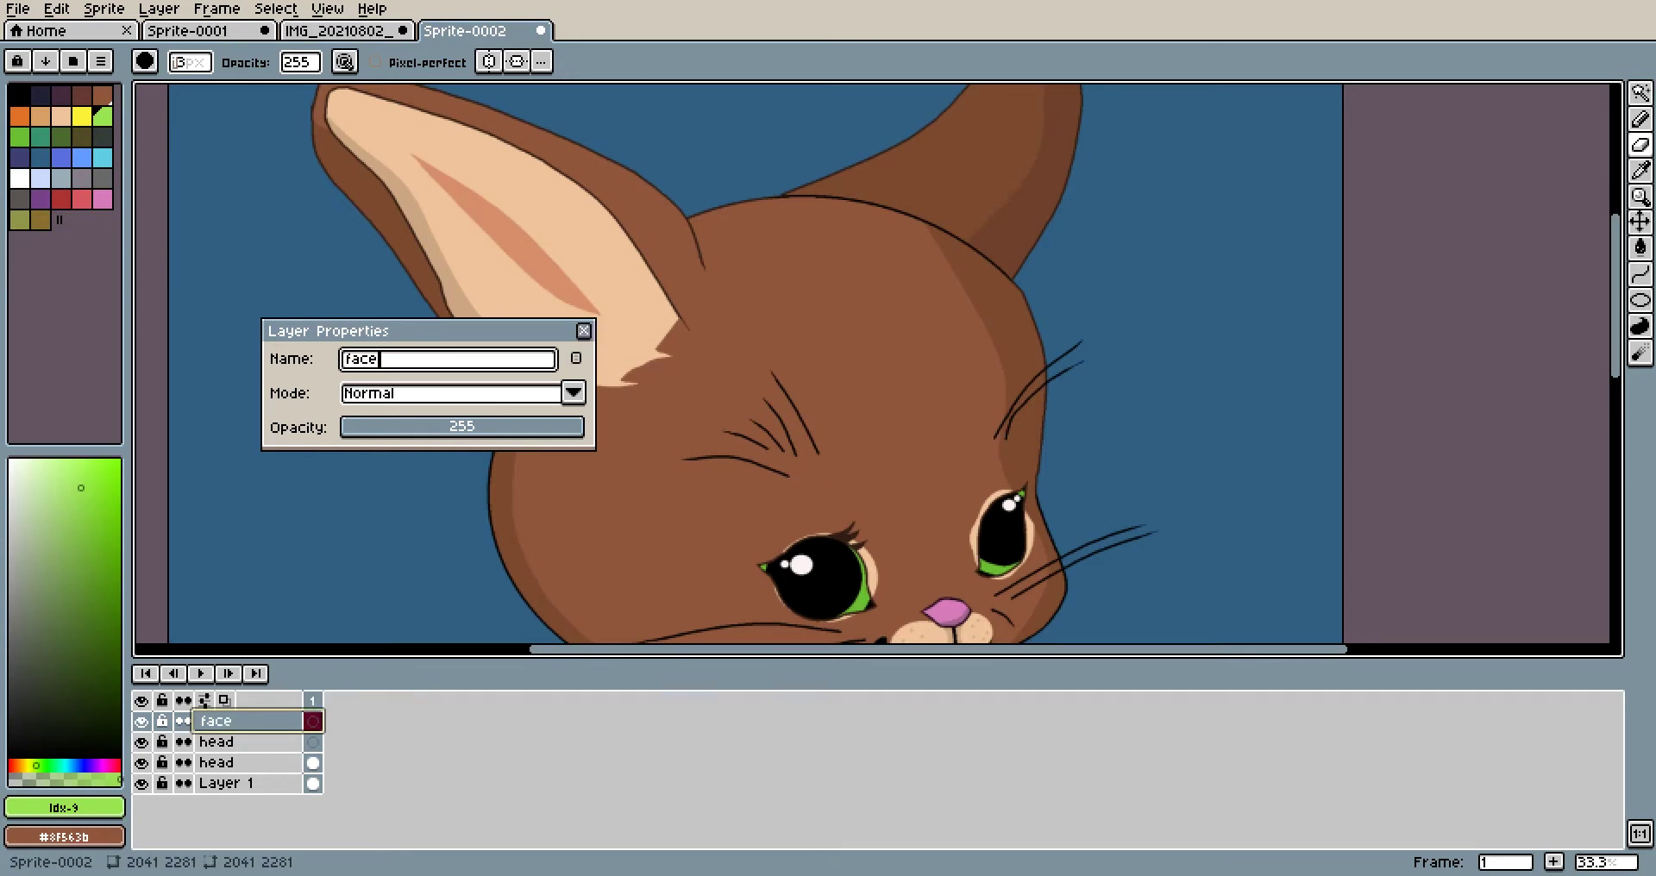
key(Return)
Draw a black, nearly circular ellipse outline on the cheek beside the left-hand eye, on the face layer
scroll(647, 281, down, 5)
scroll(647, 281, right, 4)
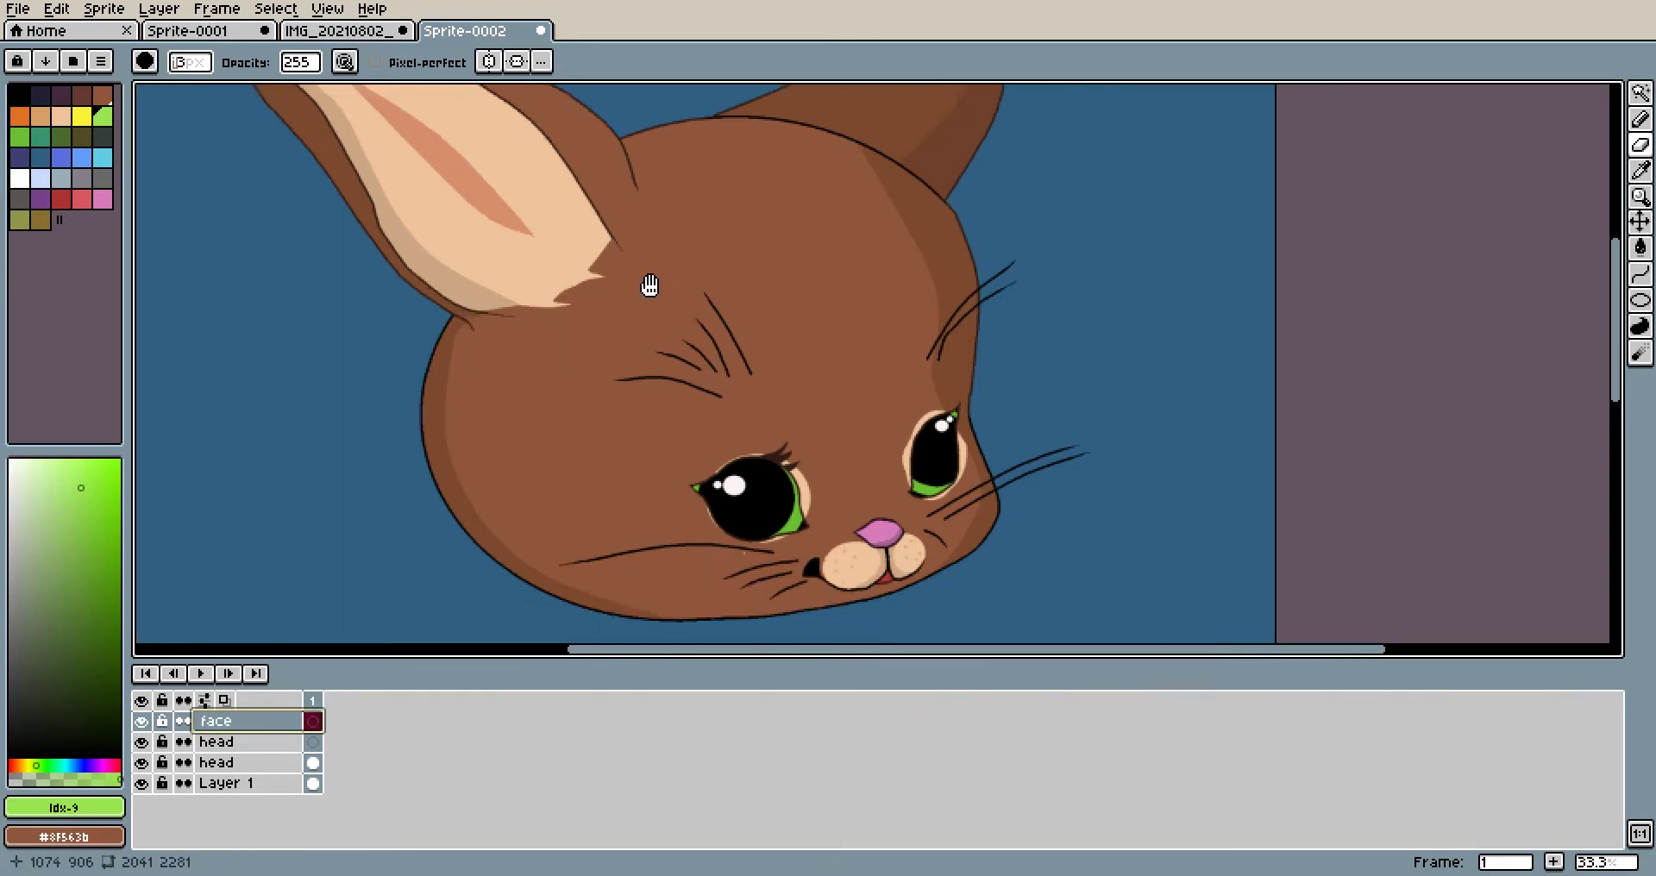
click(1641, 296)
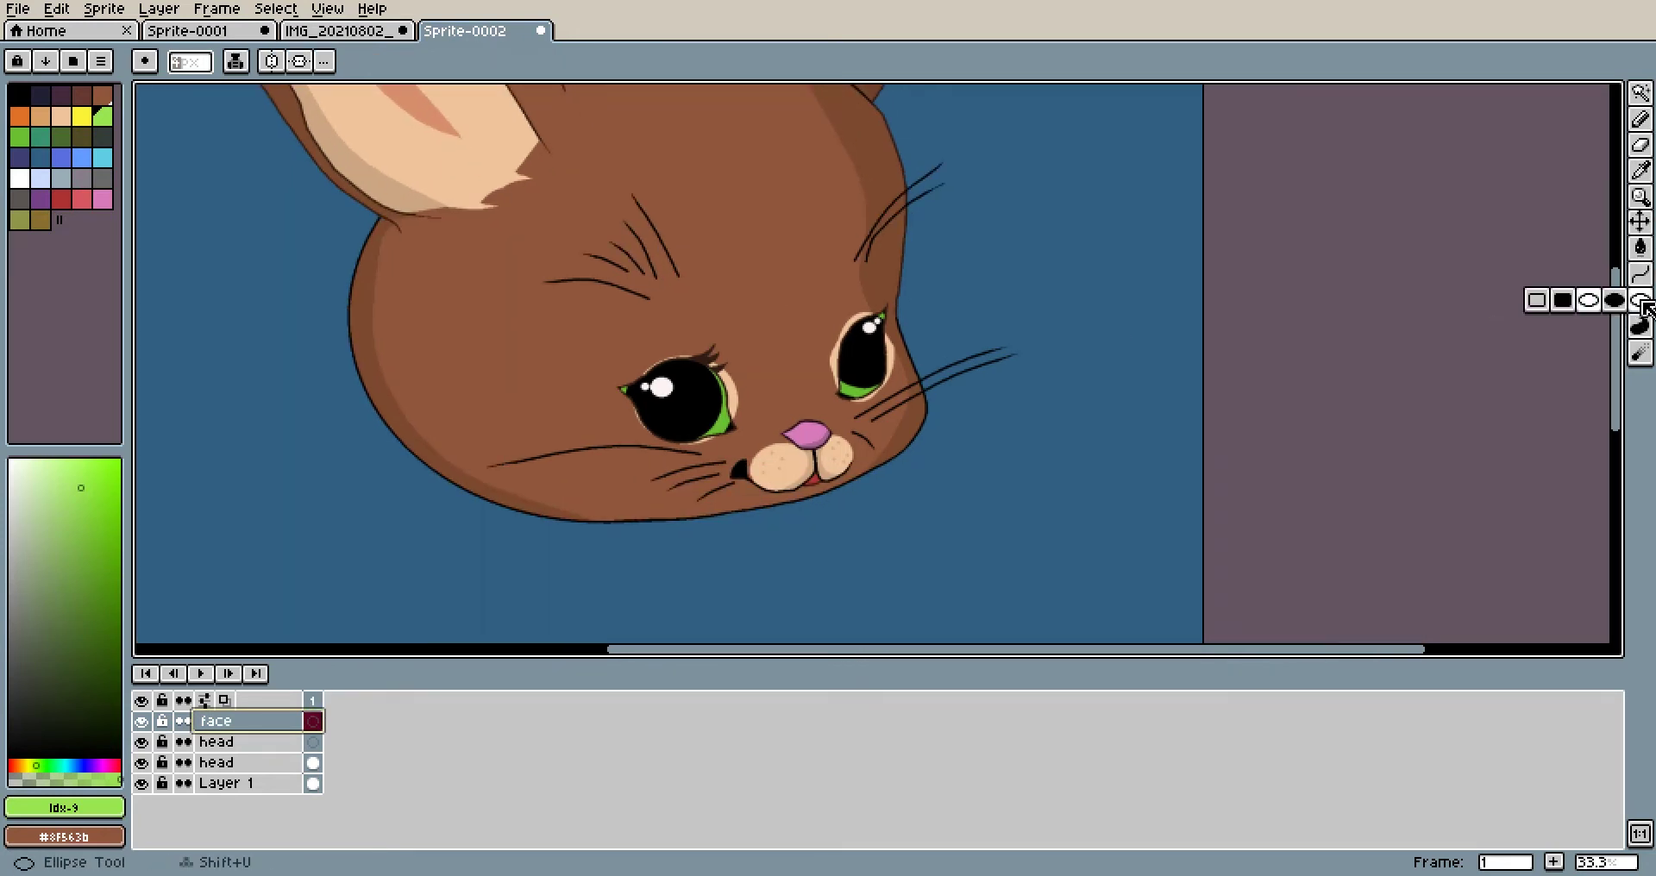
click(1587, 300)
scroll(770, 311, up, 1)
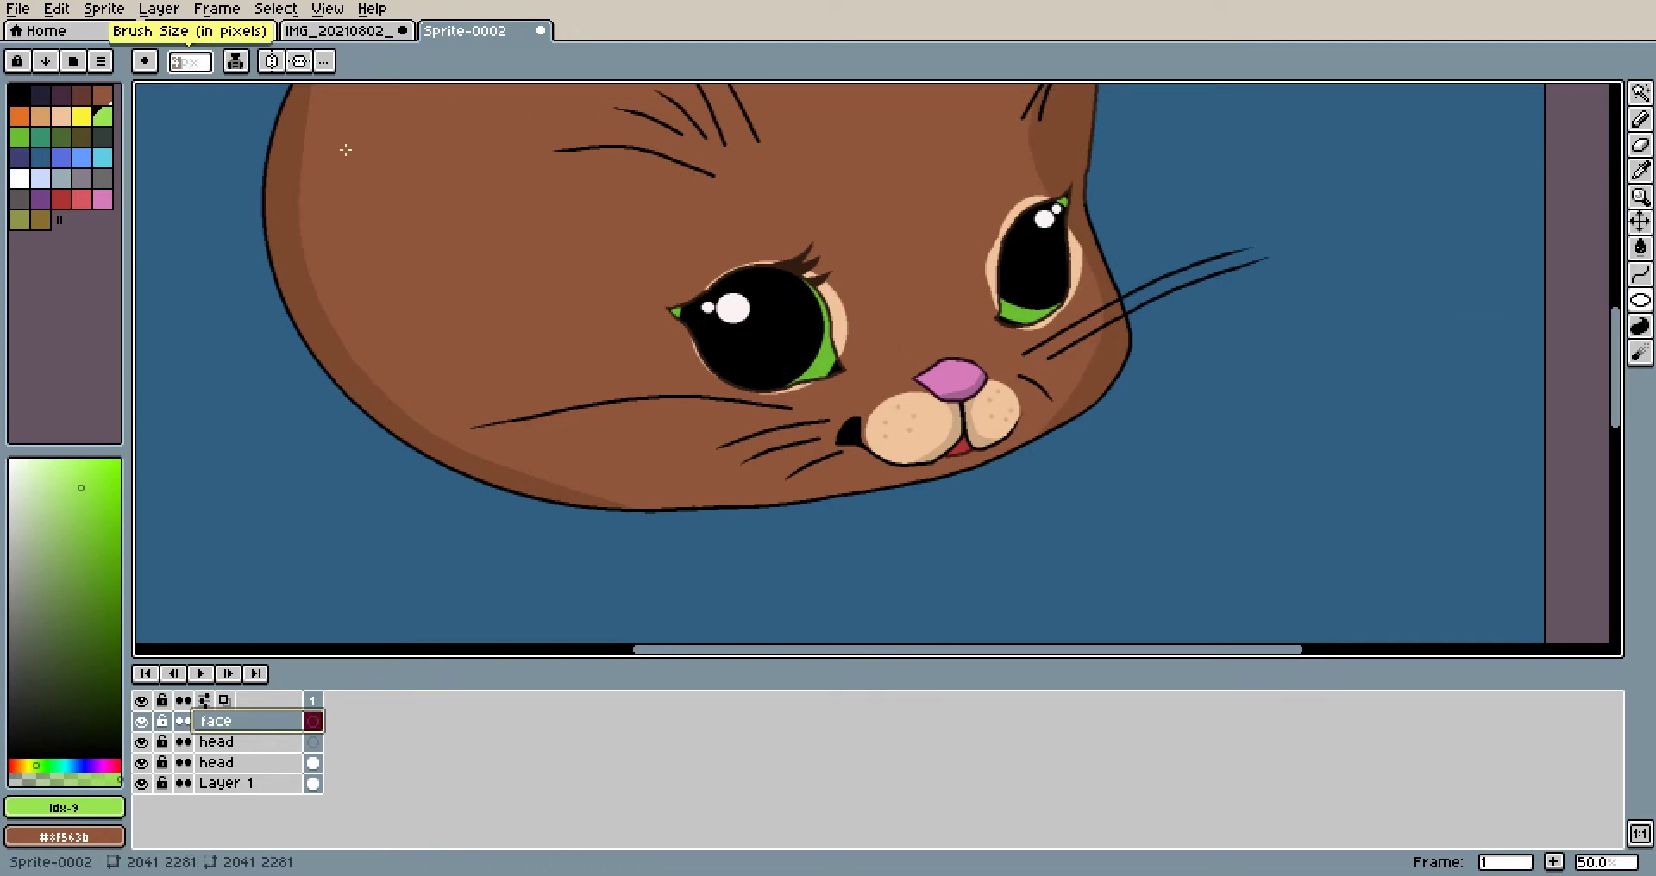
mouse_move(681, 212)
mouse_down()
mouse_move(776, 284)
mouse_move(841, 384)
mouse_move(820, 320)
mouse_up()
key(ctrl+z)
click(17, 89)
drag(689, 321, 639, 250)
mouse_move(601, 195)
mouse_down()
mouse_move(725, 300)
mouse_move(718, 325)
mouse_up()
key(ctrl+z)
drag(439, 175, 584, 313)
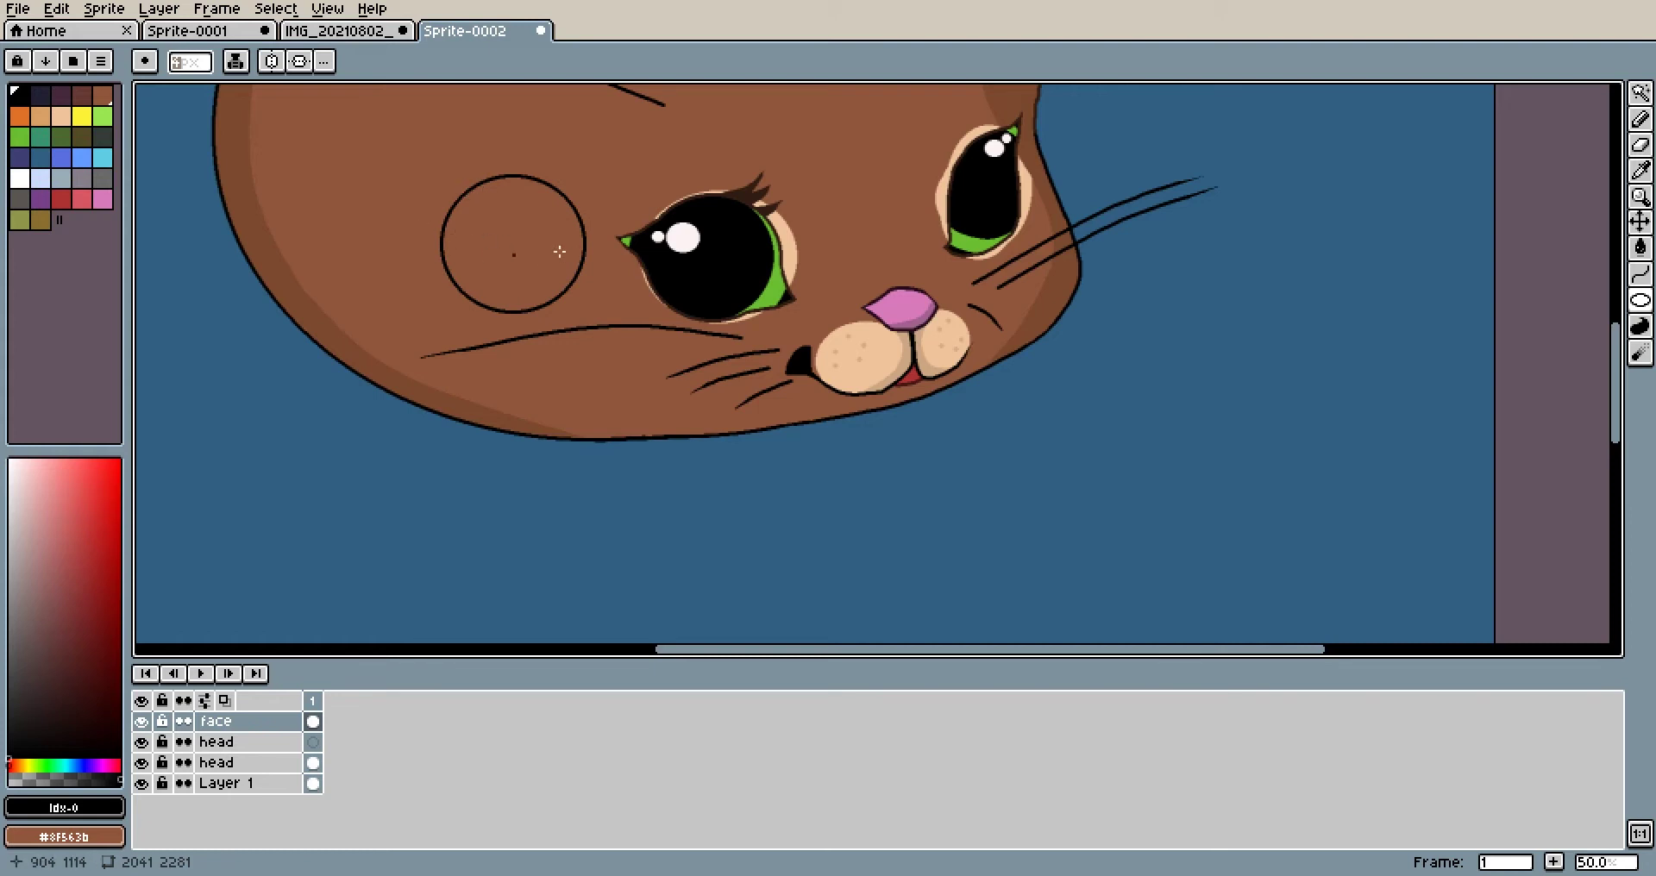
Add pointed eye corners to both sides of the black circle with black curves, one tip high outside and one low inside
scroll(534, 257, up, 2)
drag(577, 290, 762, 371)
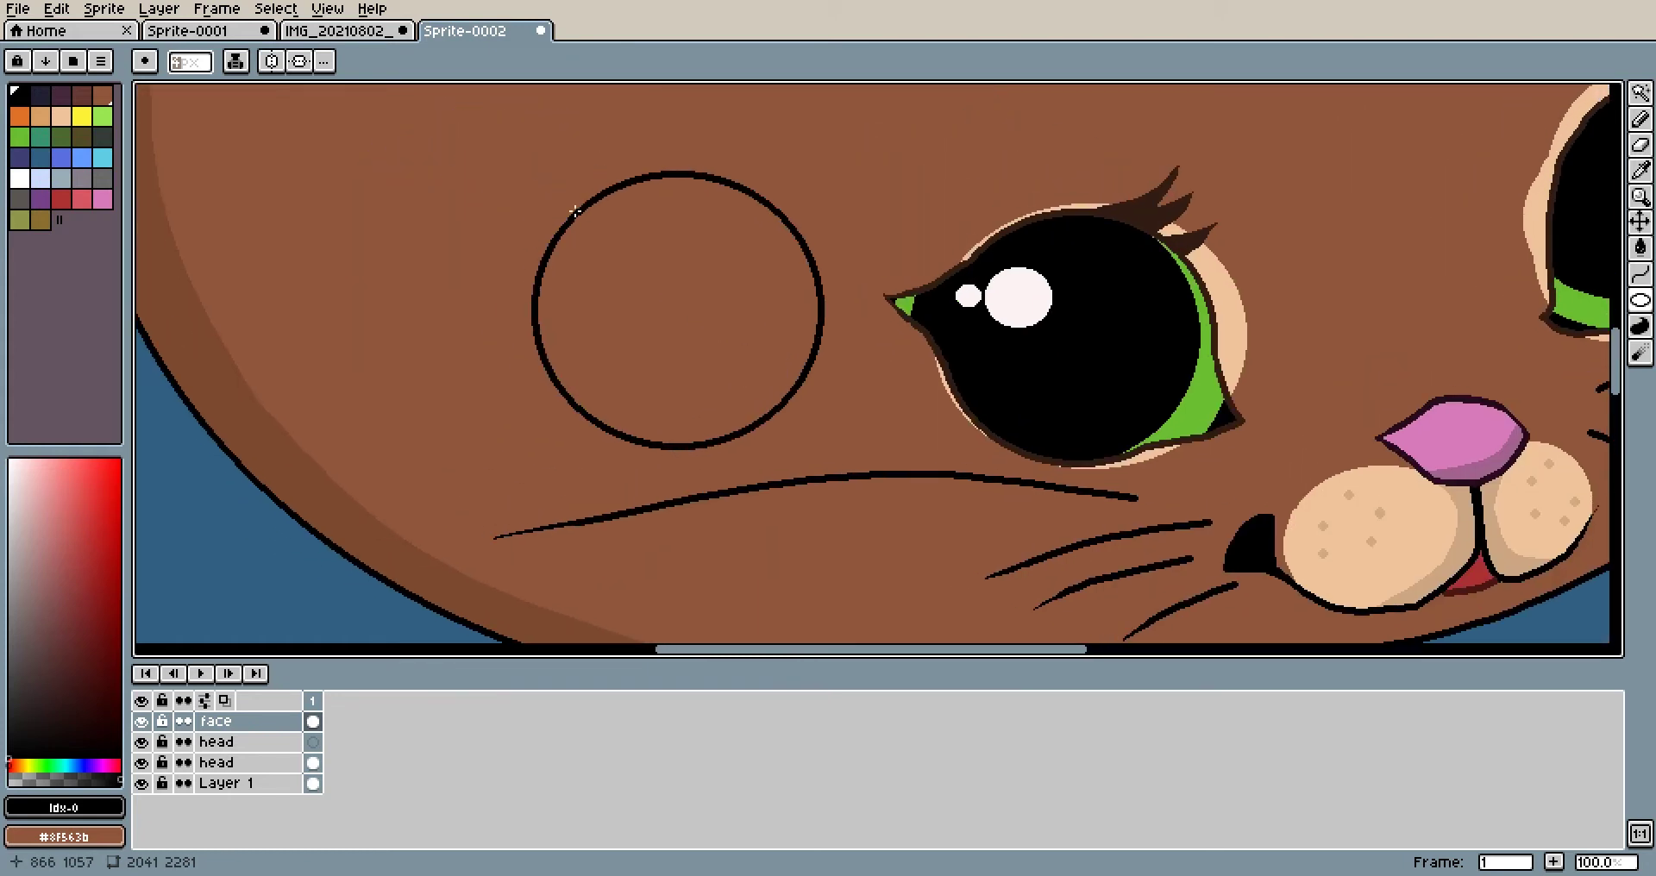
mouse_move(1645, 279)
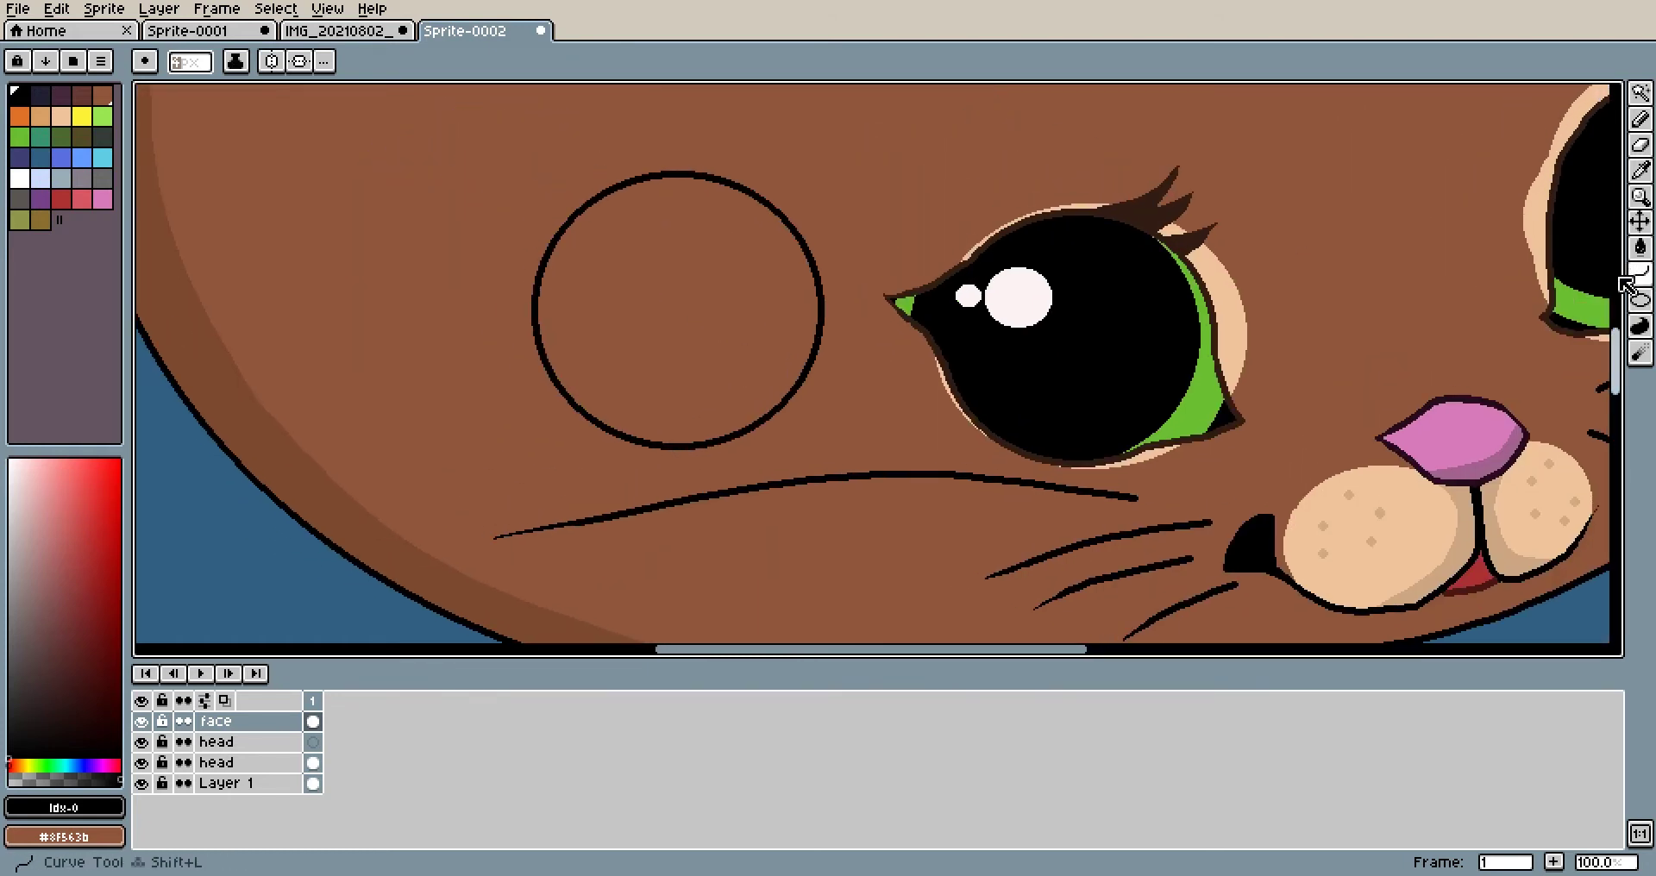
click(1626, 274)
drag(563, 226, 509, 300)
drag(817, 278, 873, 333)
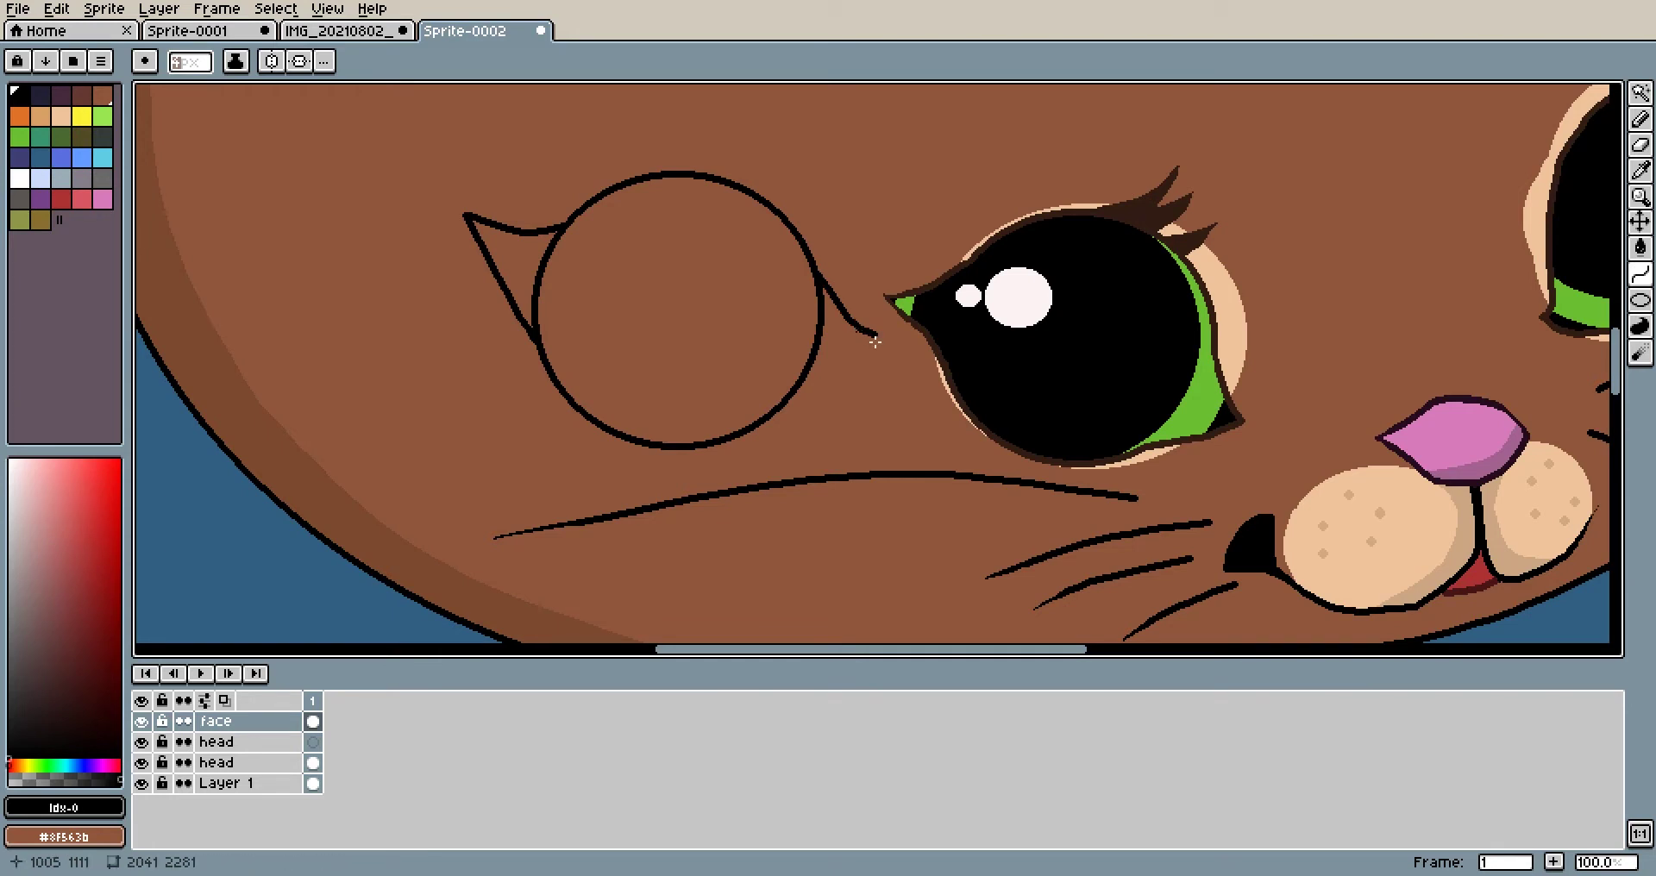
drag(854, 328, 791, 398)
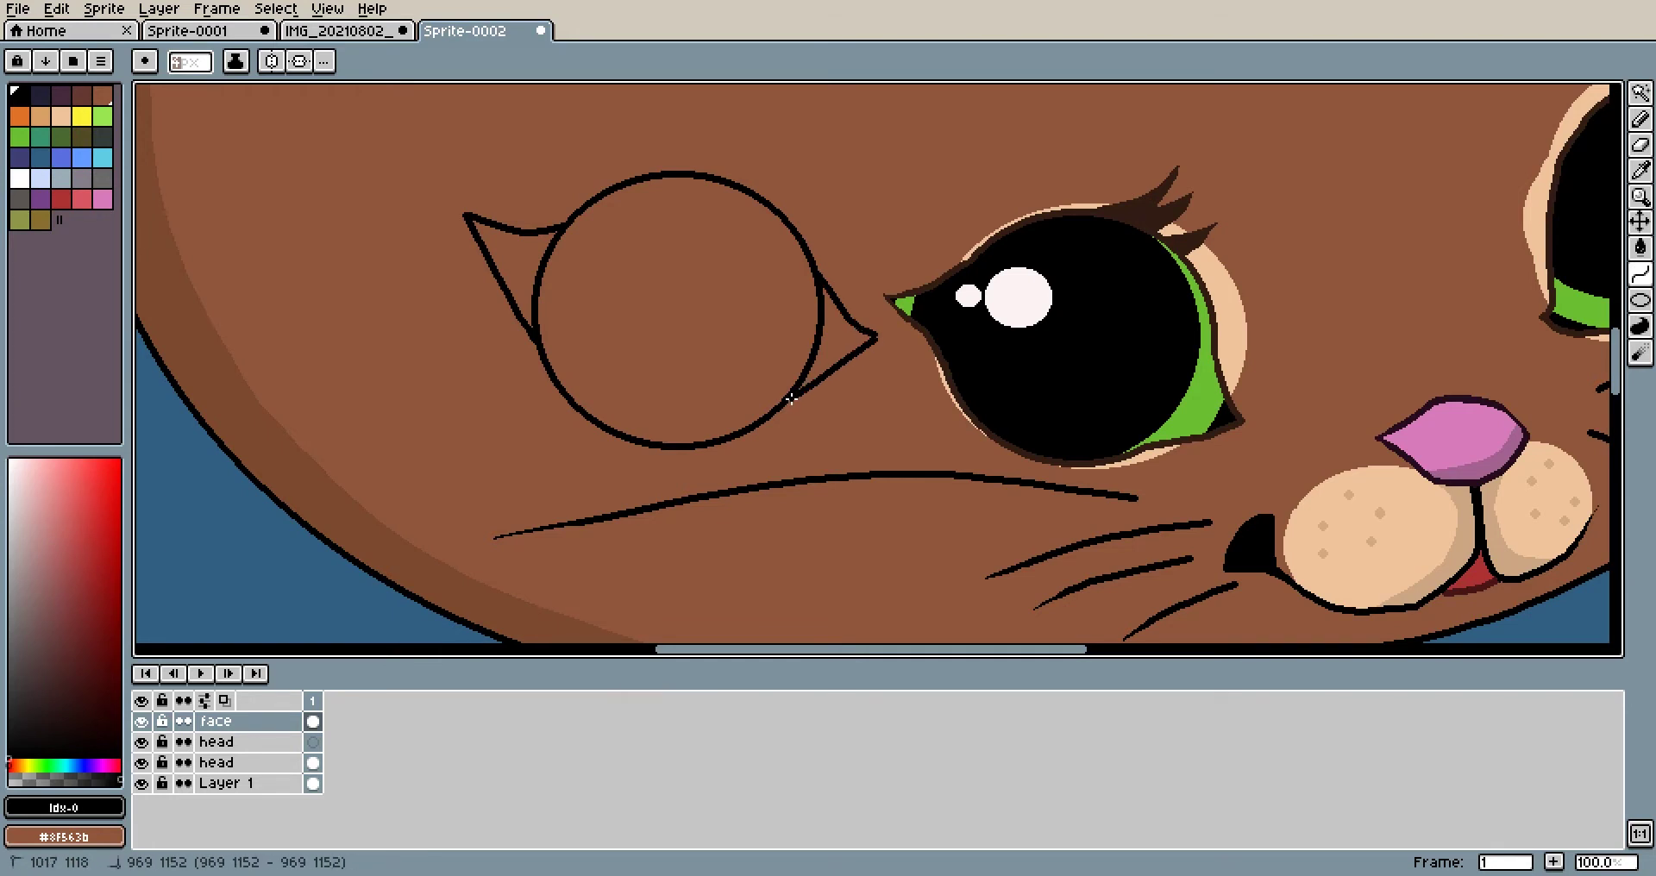
click(833, 370)
click(832, 370)
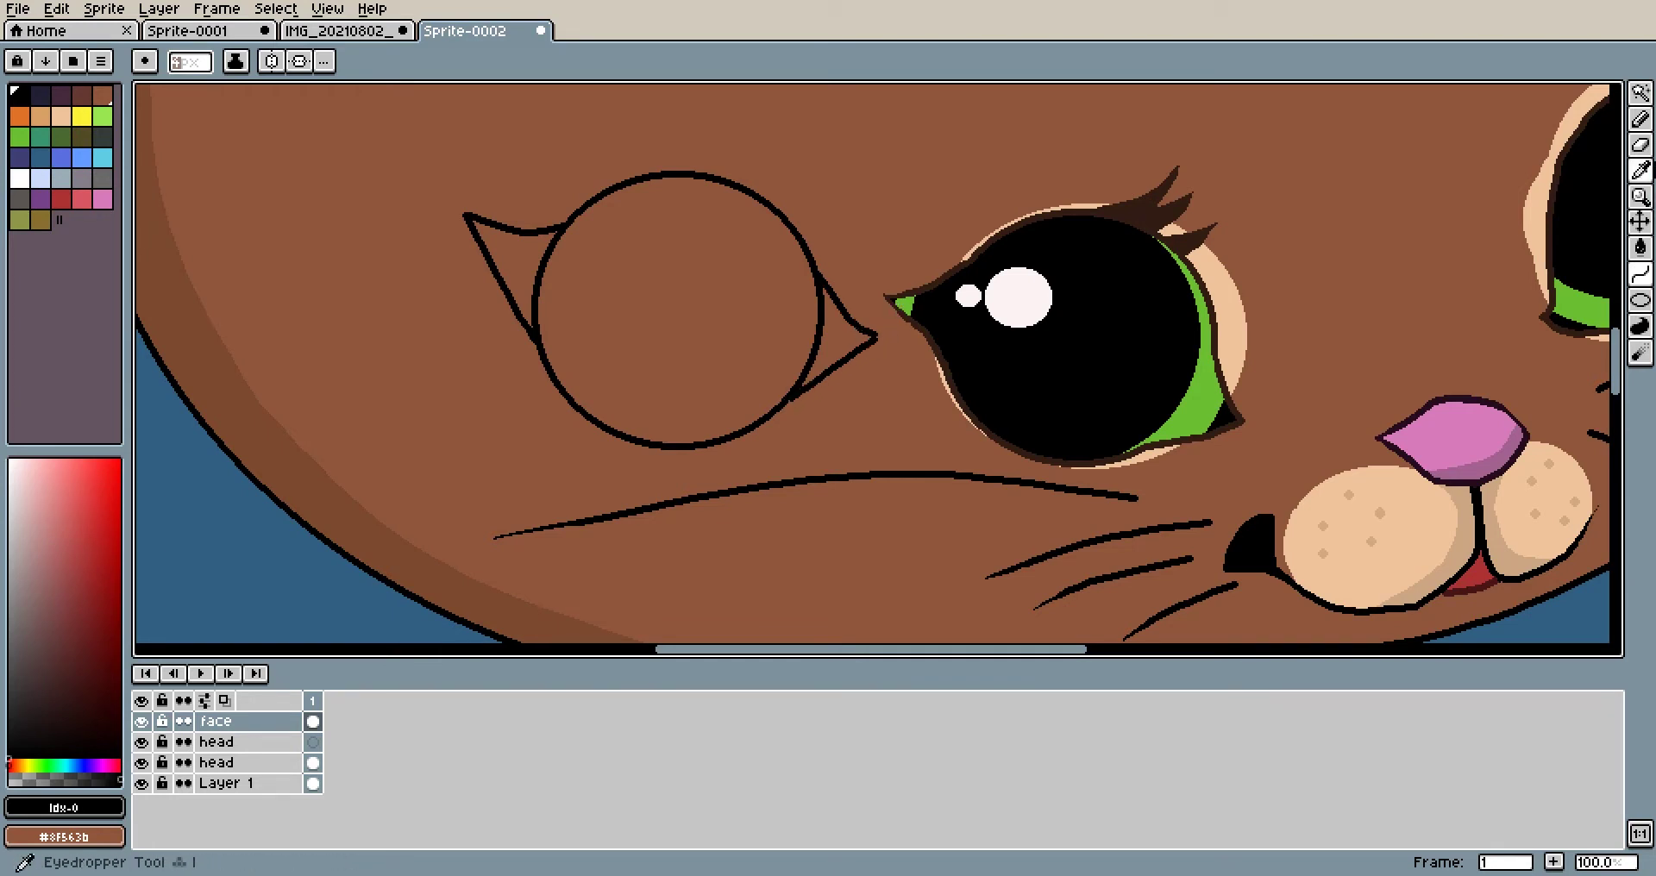
Erase the arcs of the black circle inside both pointed corners to leave one continuous eye outline
click(1639, 148)
scroll(742, 299, up, 1)
drag(483, 304, 645, 386)
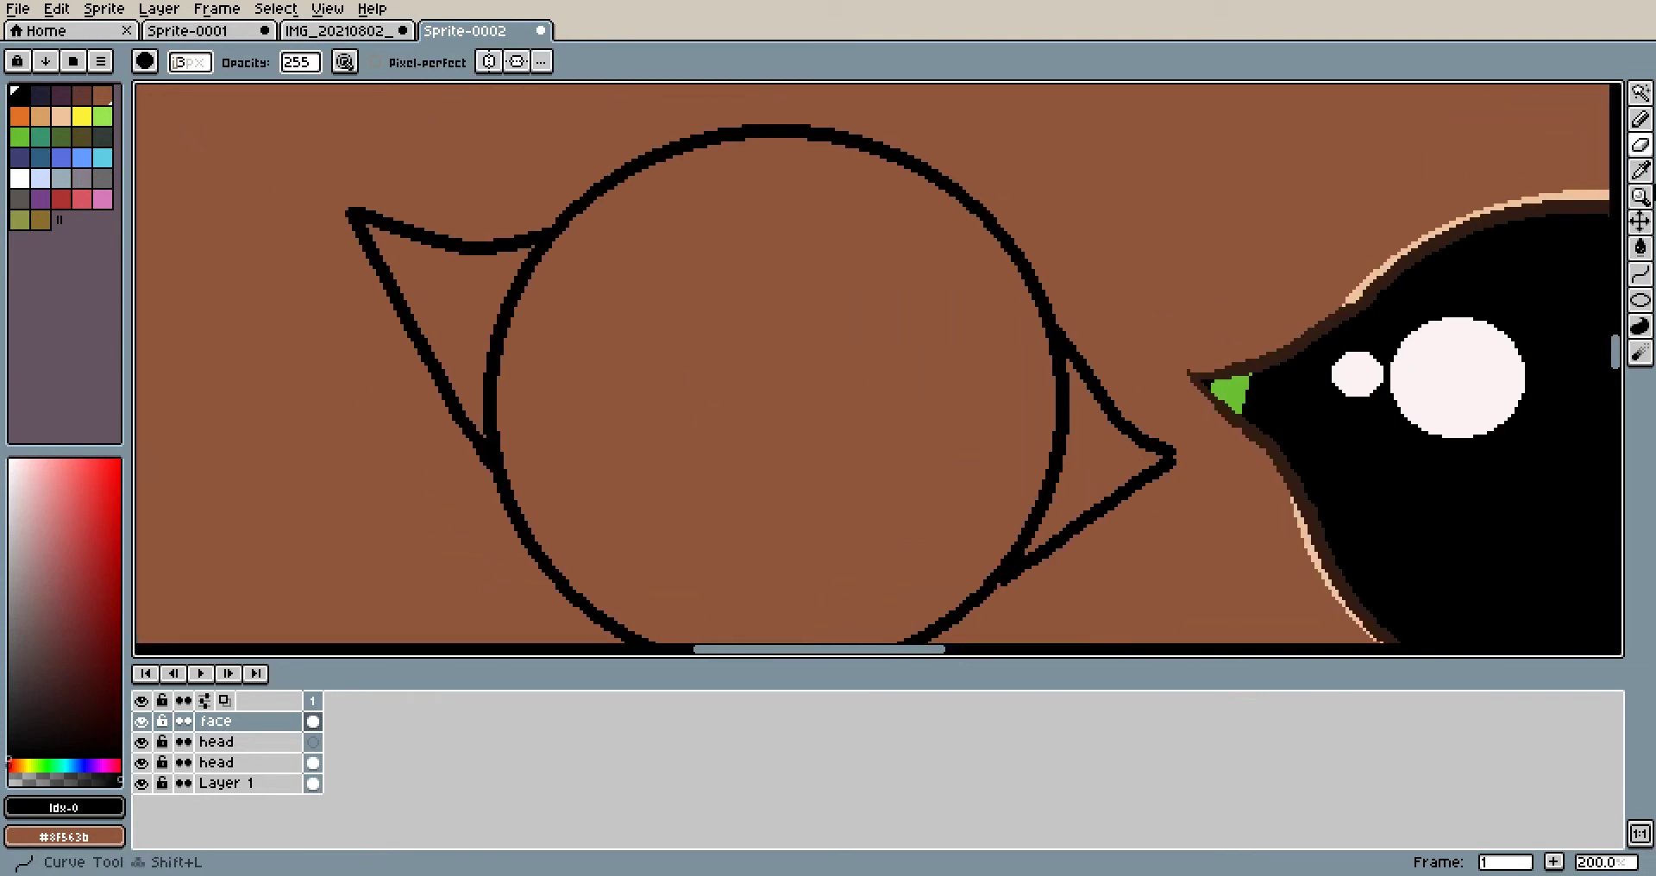
mouse_move(528, 448)
mouse_down()
mouse_move(488, 398)
mouse_move(488, 352)
mouse_move(554, 258)
mouse_up()
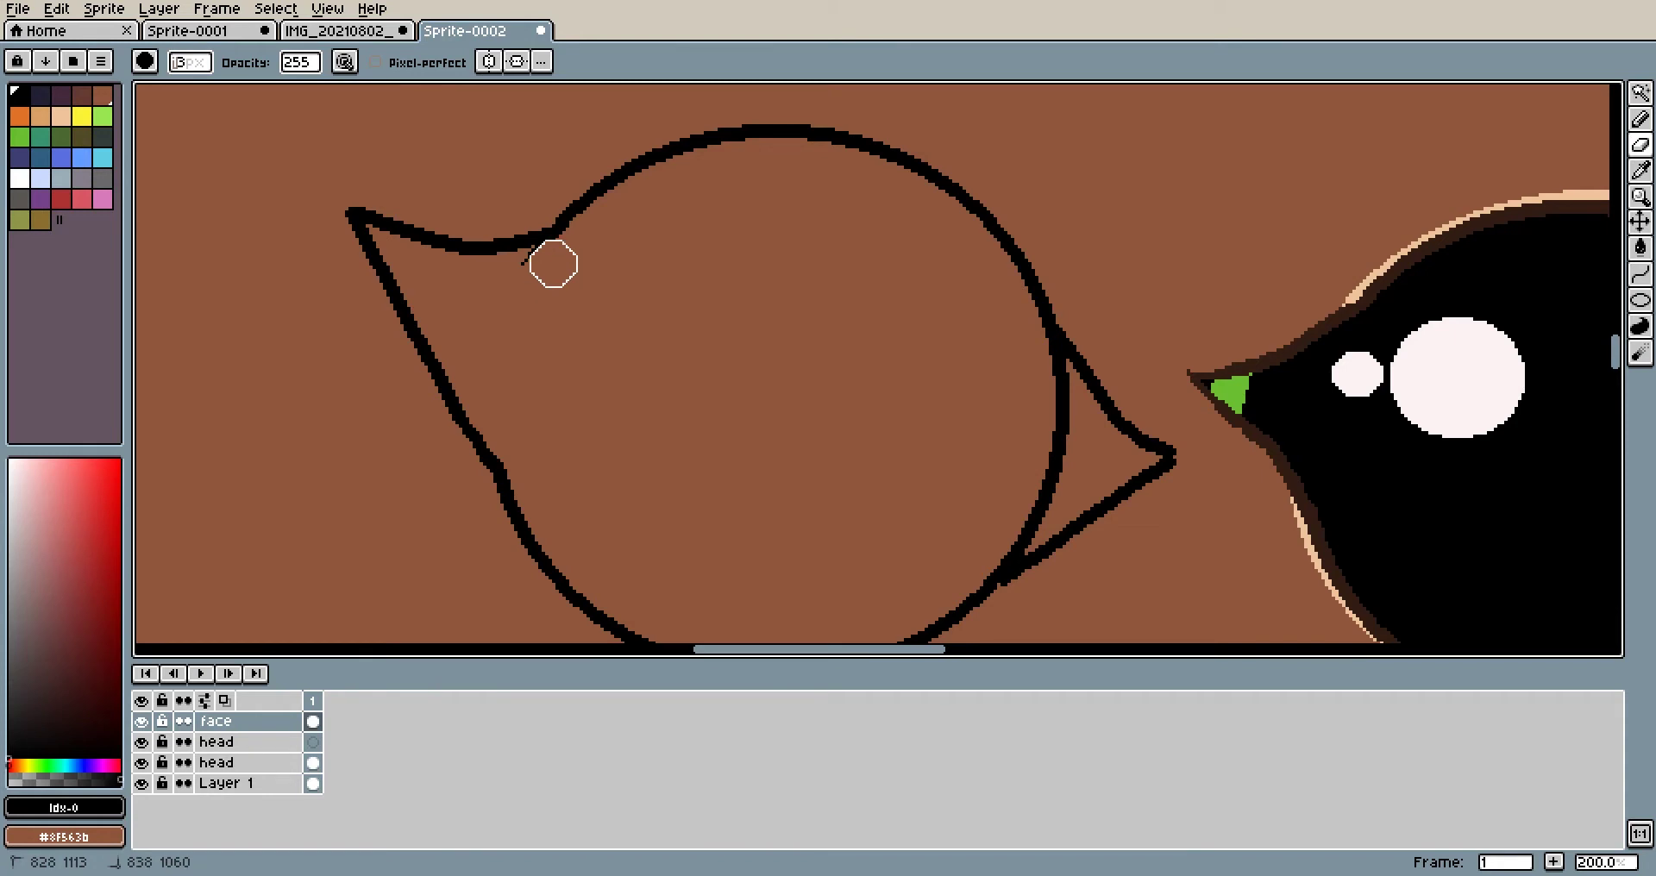
mouse_move(1048, 491)
mouse_down()
mouse_move(992, 536)
mouse_move(995, 555)
mouse_move(1047, 468)
mouse_move(1057, 419)
mouse_move(1023, 328)
mouse_up()
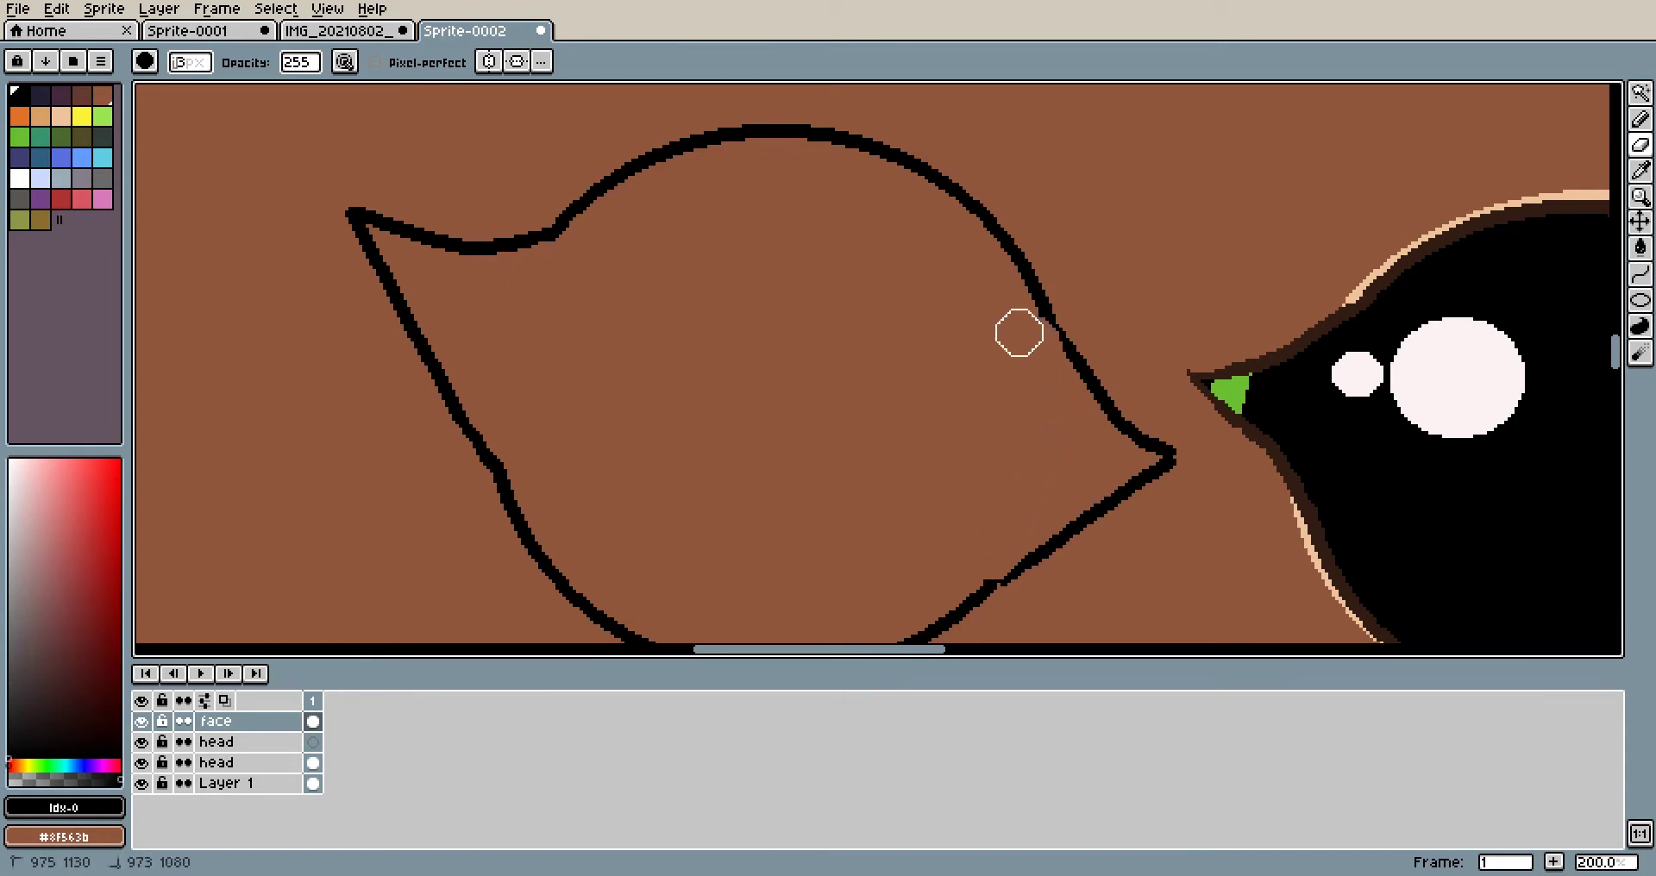
drag(1047, 401, 869, 336)
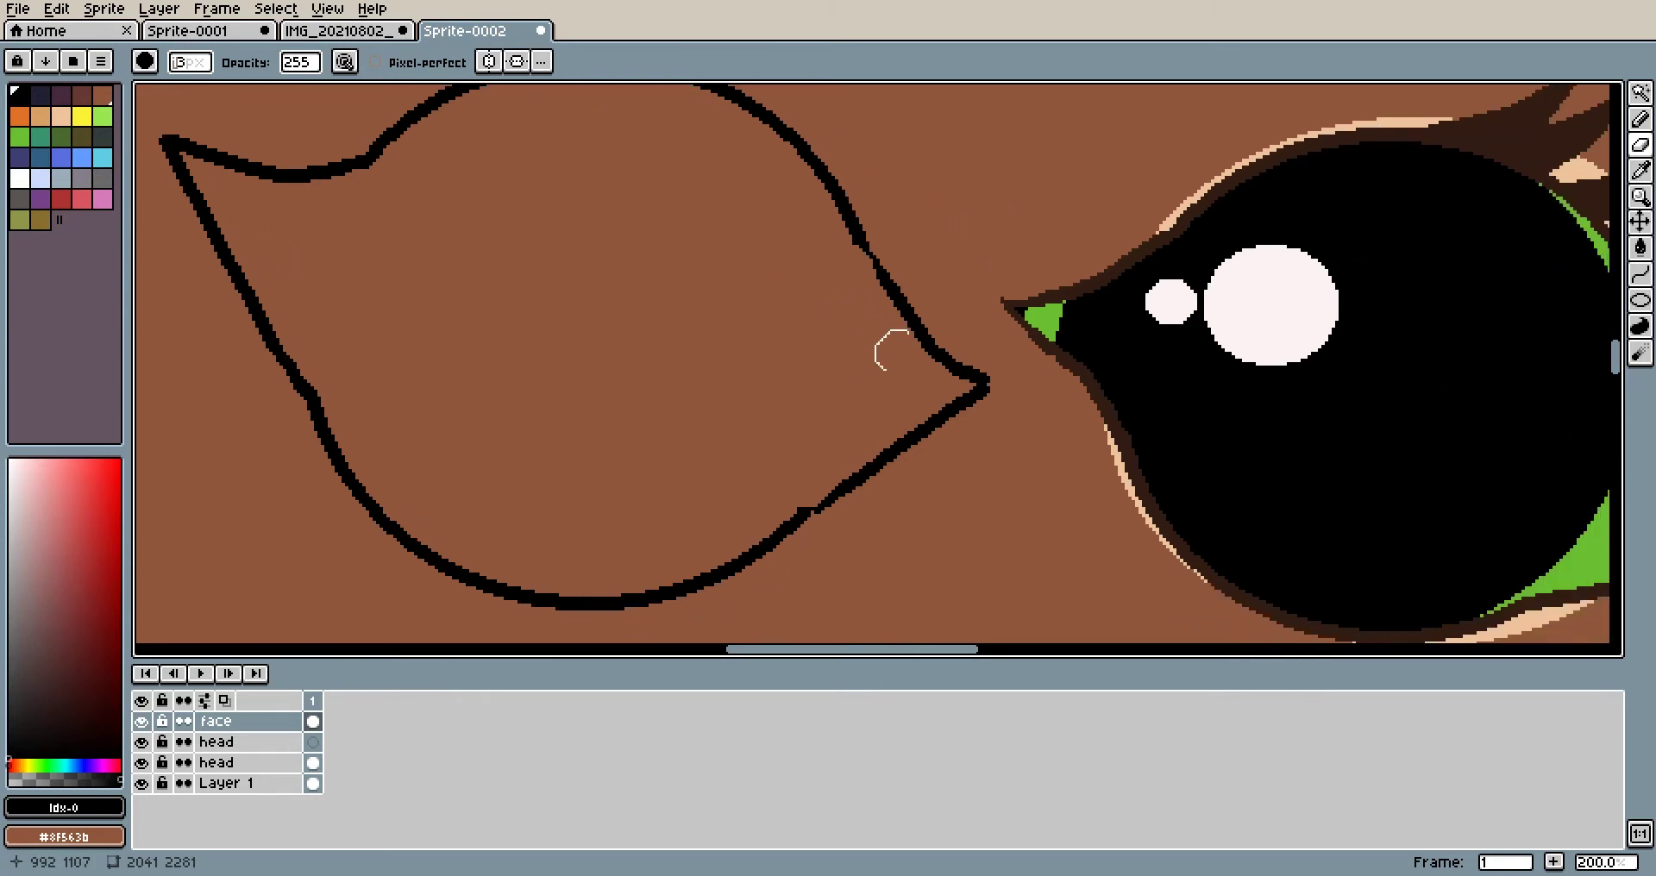
scroll(925, 352, down, 1)
drag(974, 381, 851, 393)
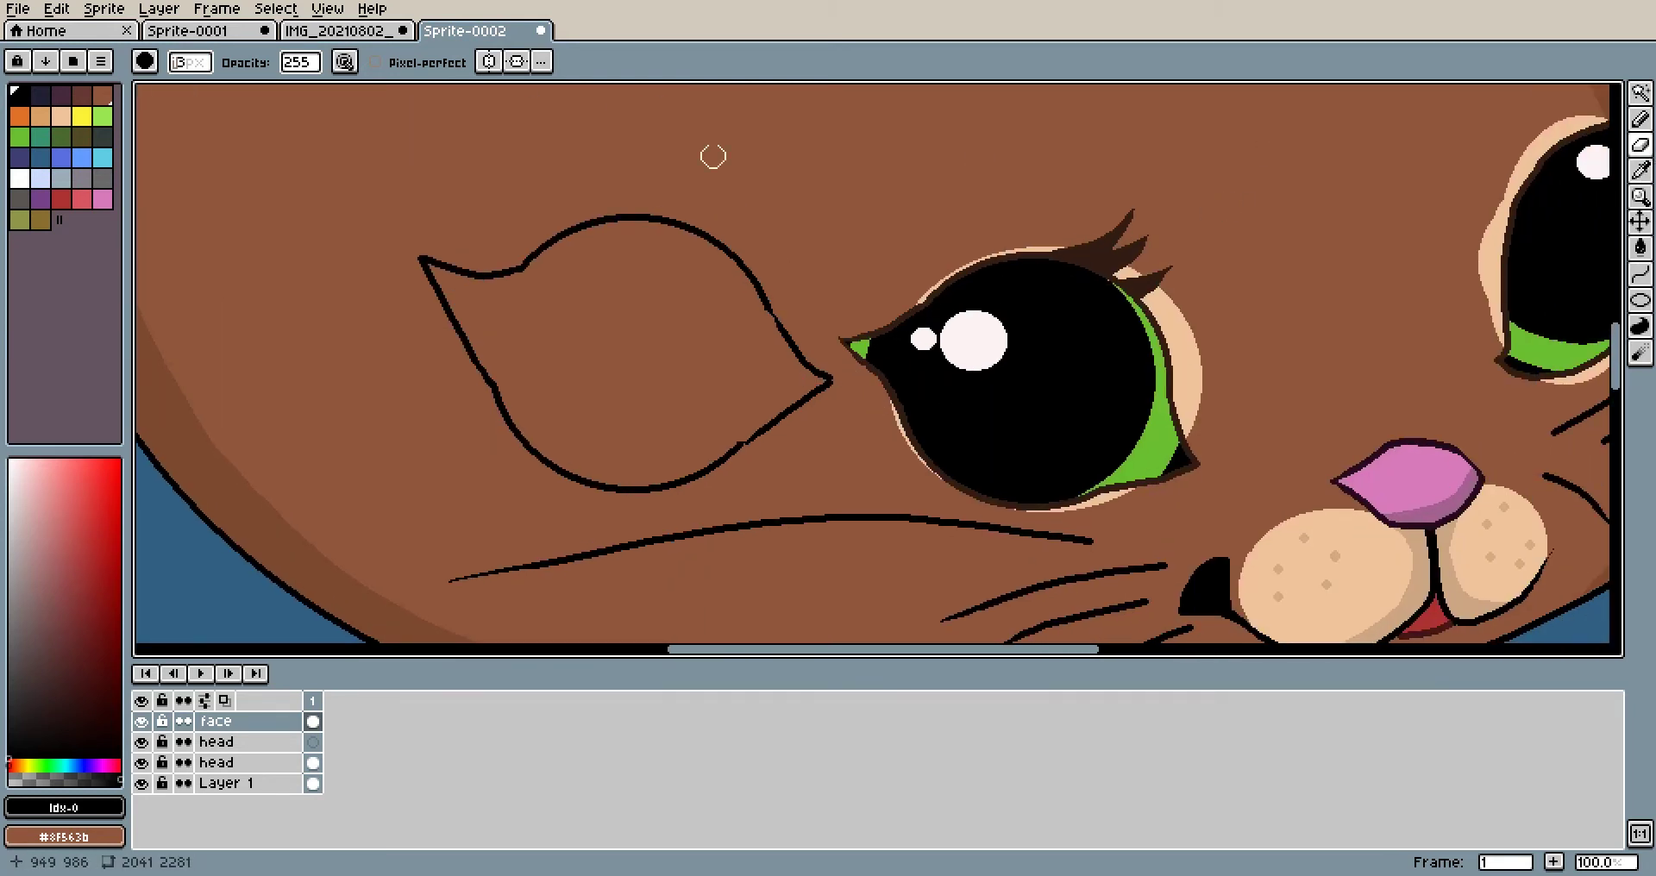
Recolor the black eye outline with the dark reddish-brown palette color Idx-3 using the Paint Bucket
click(83, 101)
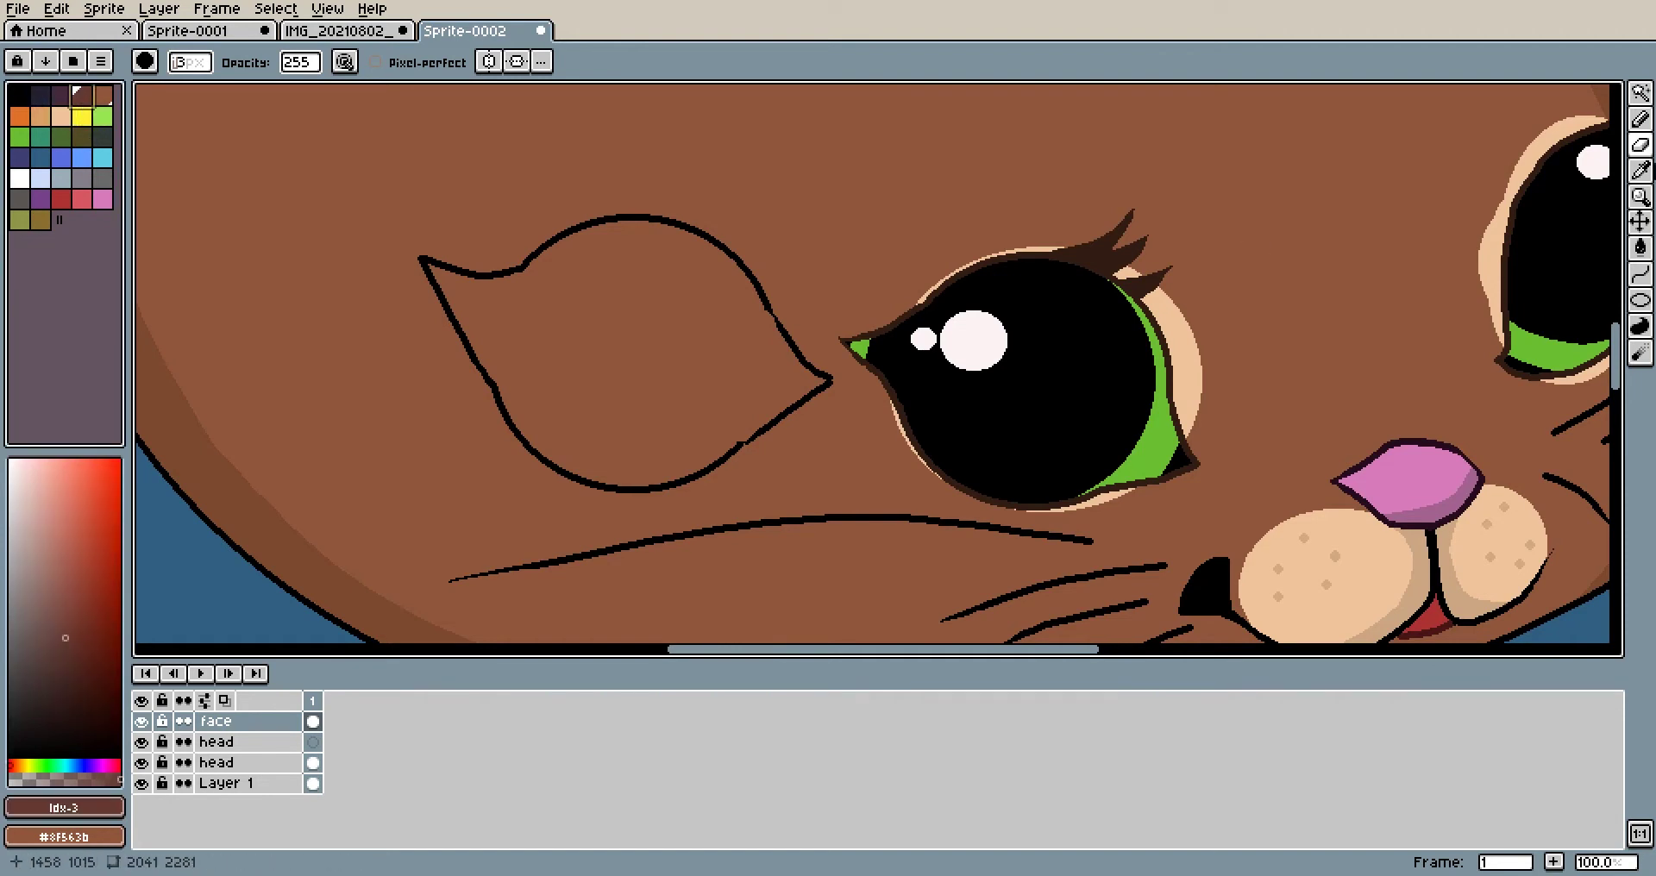
click(1642, 257)
scroll(760, 311, up, 2)
click(760, 302)
scroll(791, 316, down, 2)
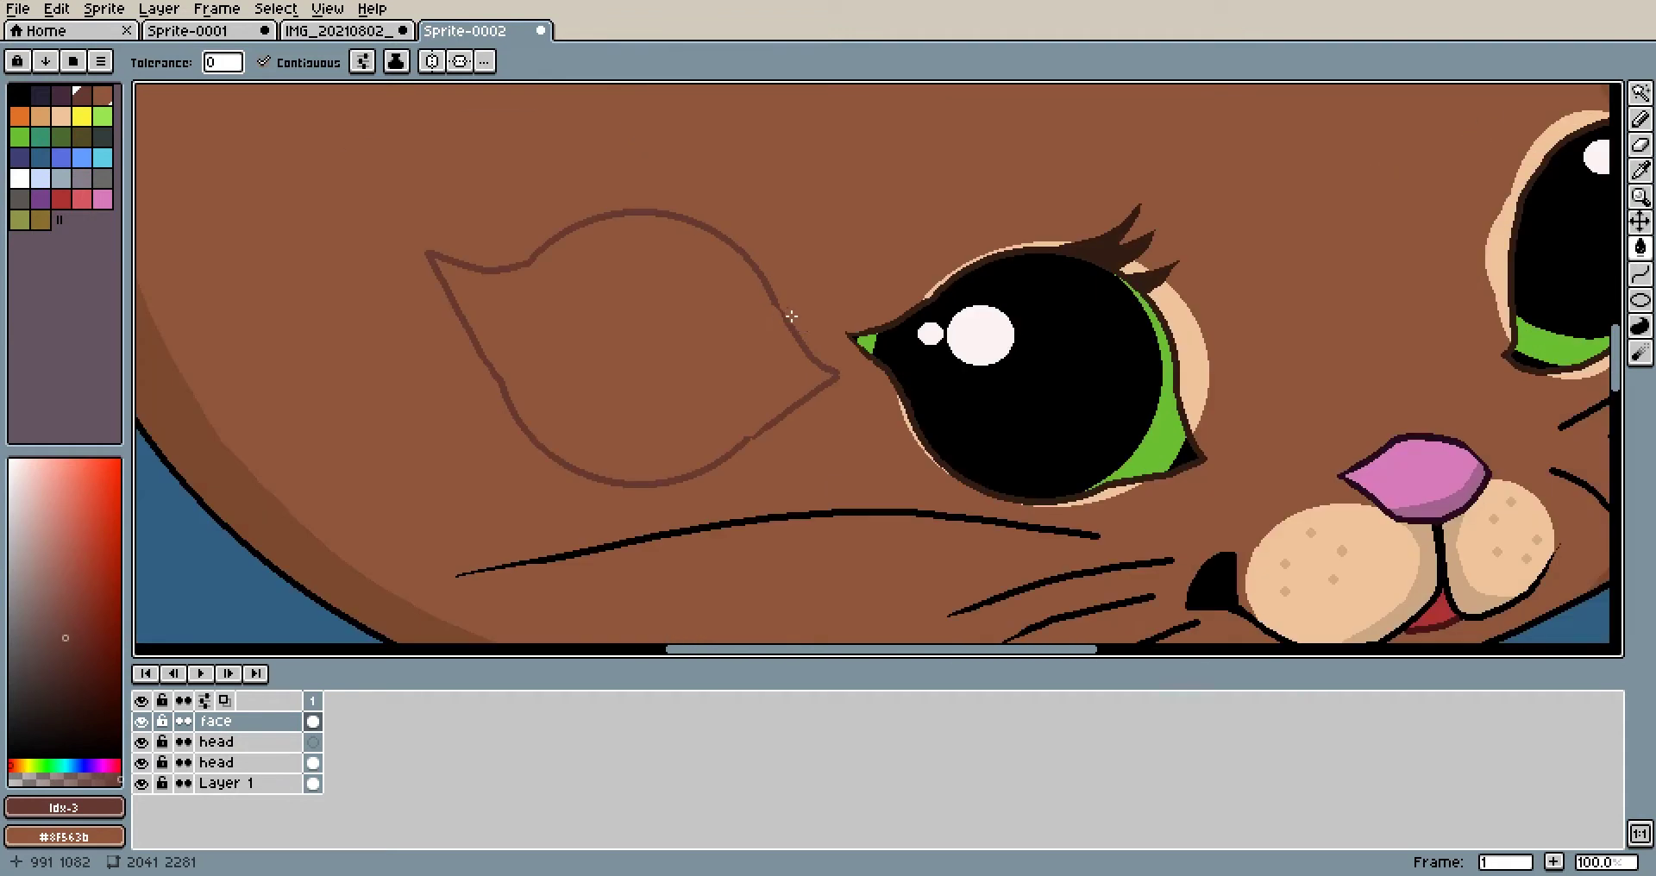
Fill the inside of the eye outline with black
scroll(790, 317, left, 2)
click(19, 93)
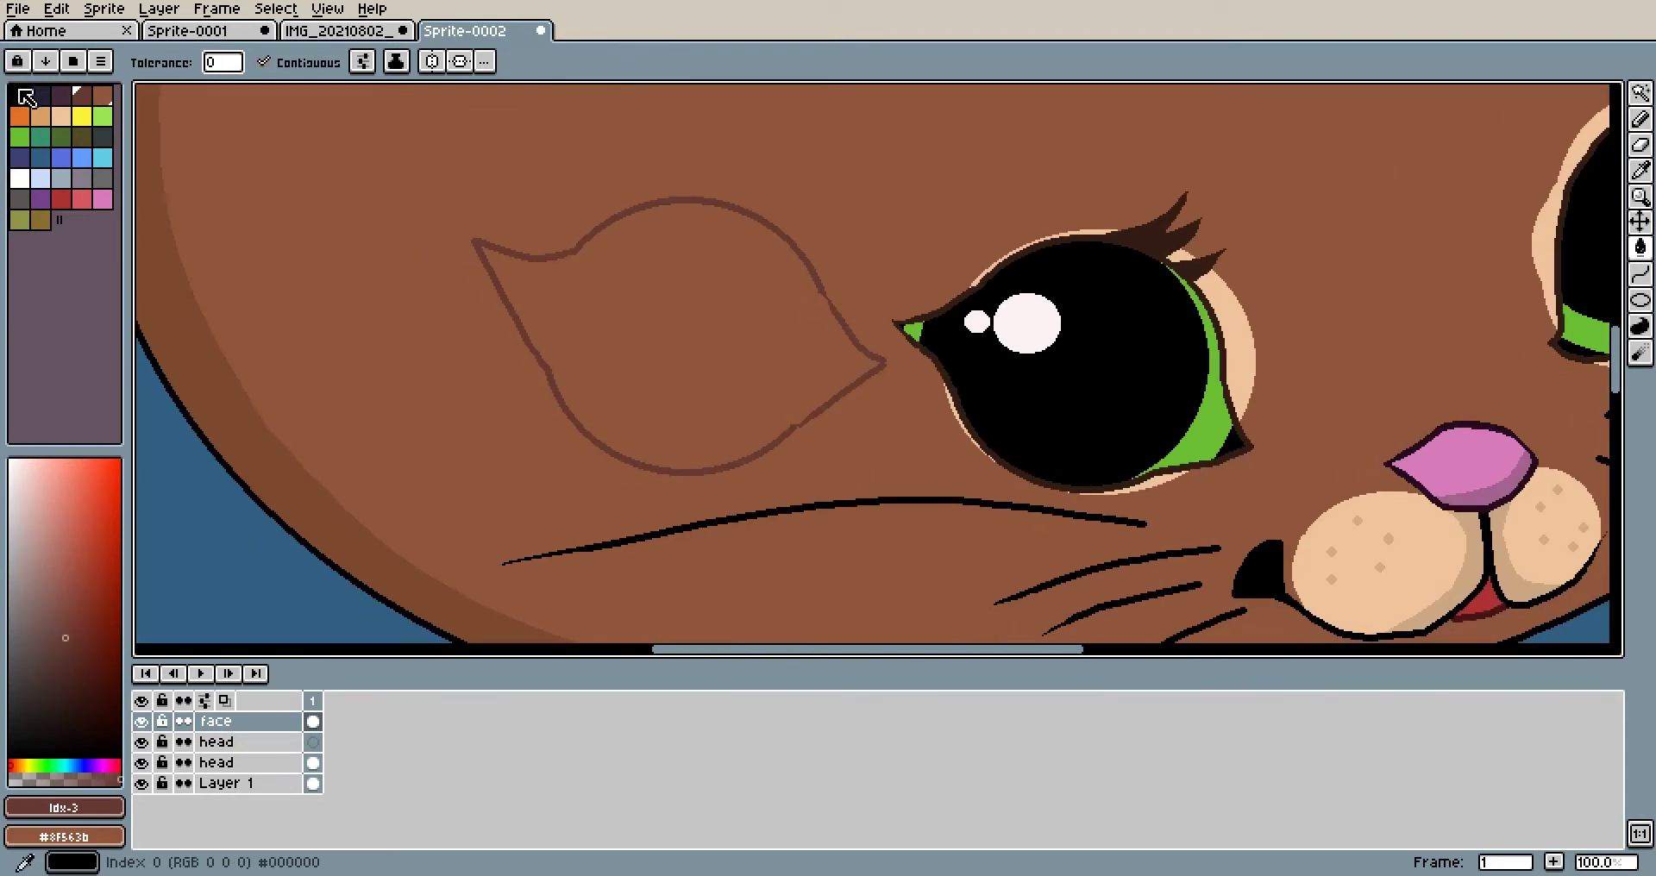
click(737, 352)
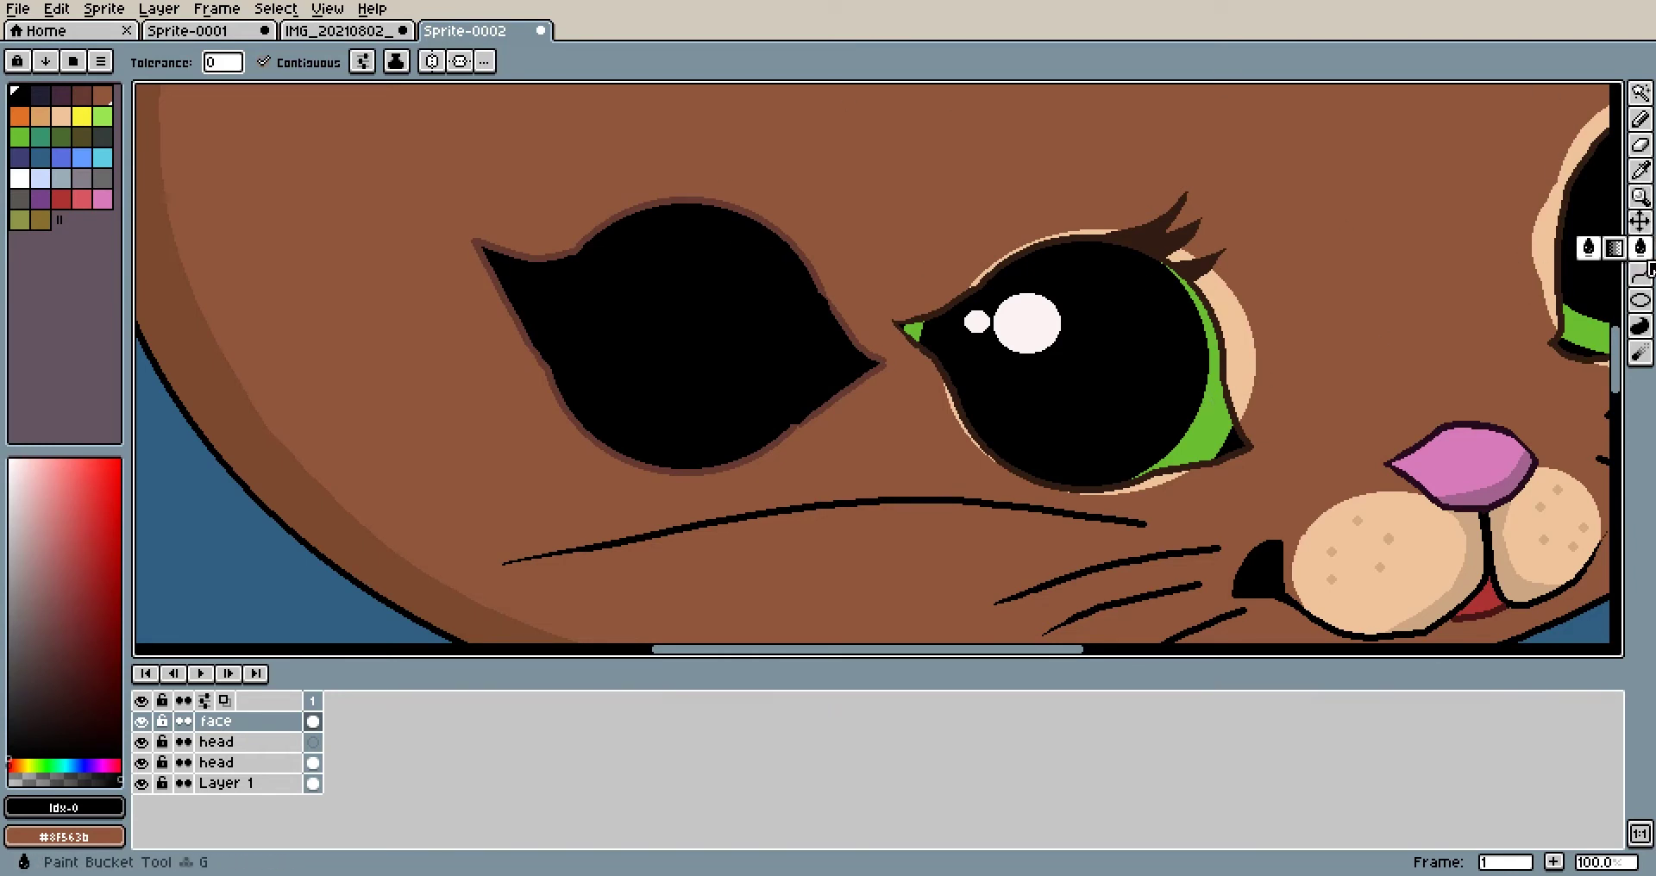
Set up the outlined Ellipse tool with the light green palette color Idx-9 for the iris
click(1640, 300)
click(1591, 303)
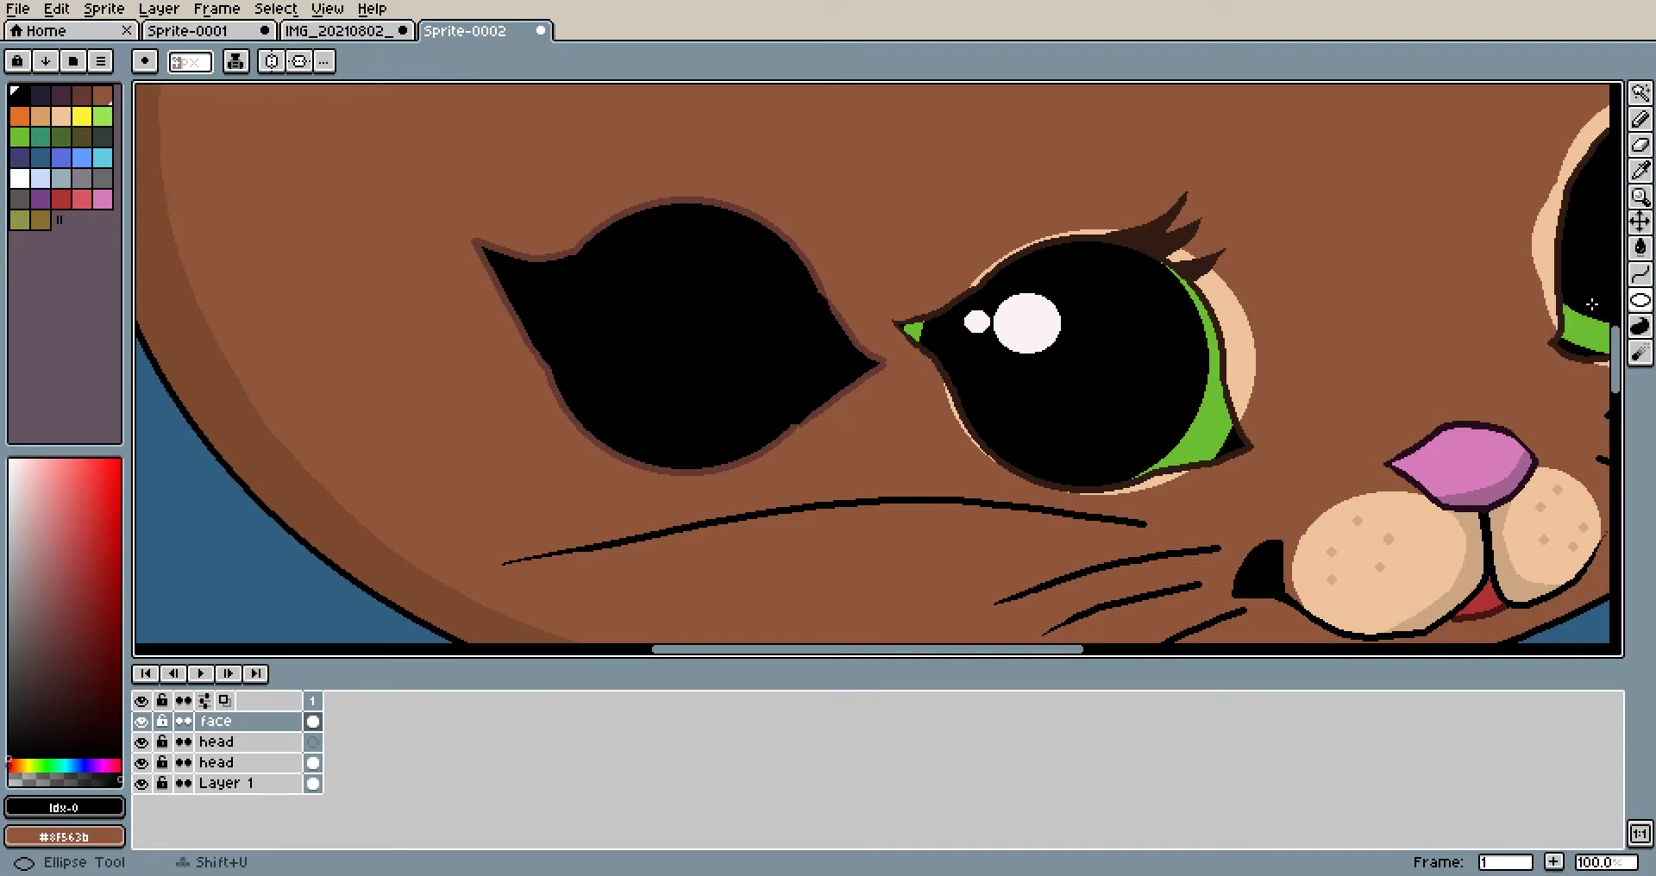
click(102, 116)
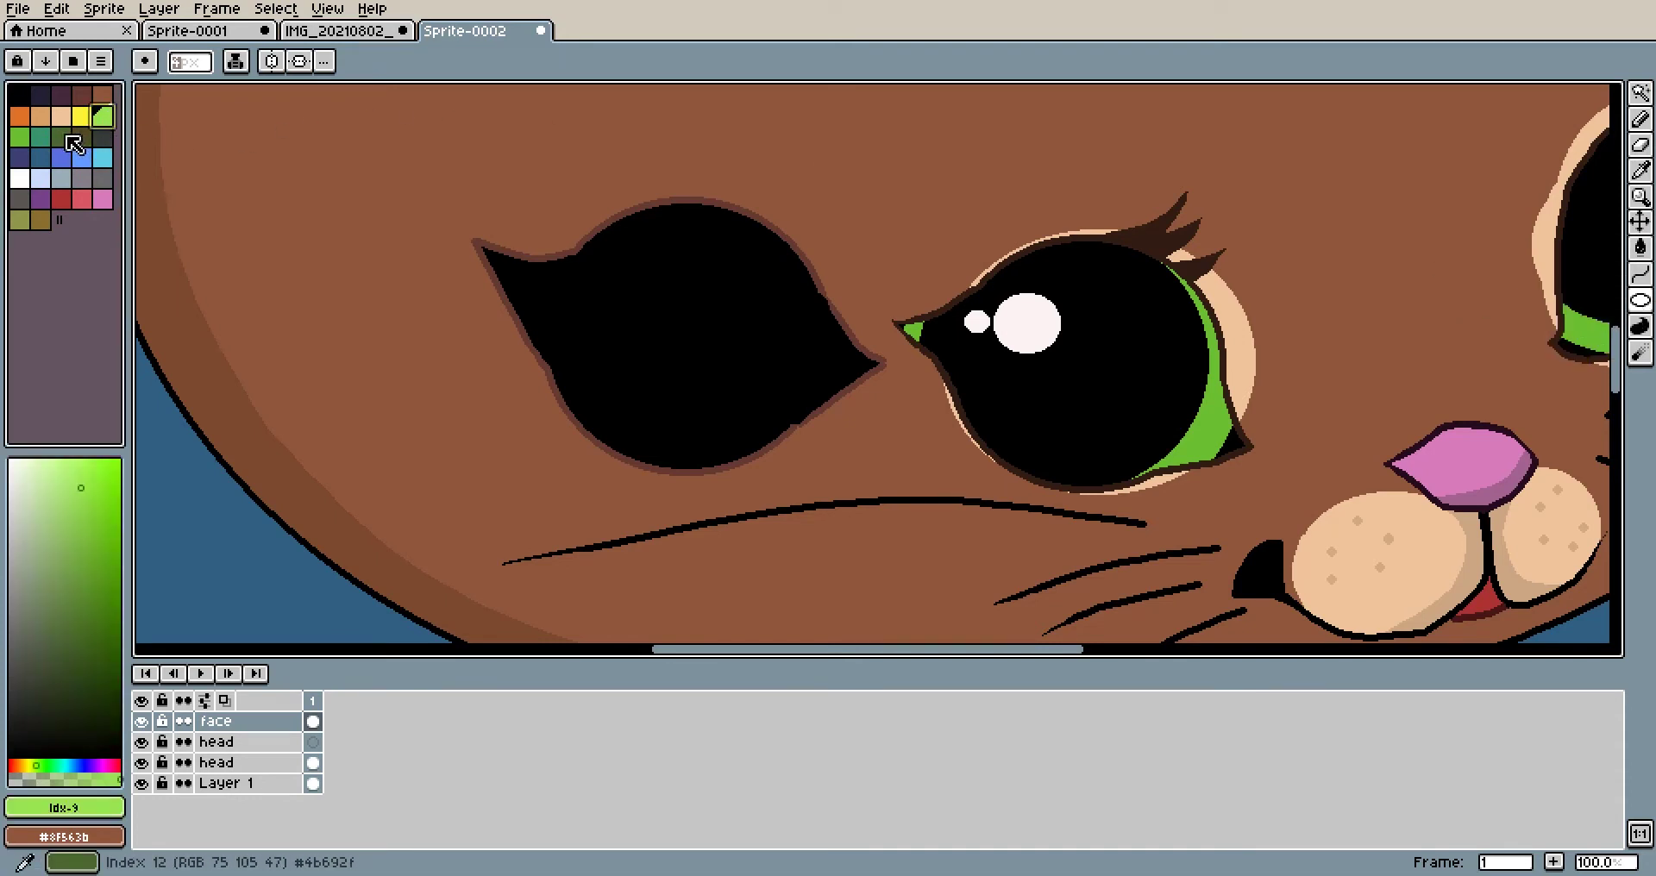
Try light green ellipse rings of different sizes and thicknesses over the black eye, and undo them
drag(1108, 333, 1012, 307)
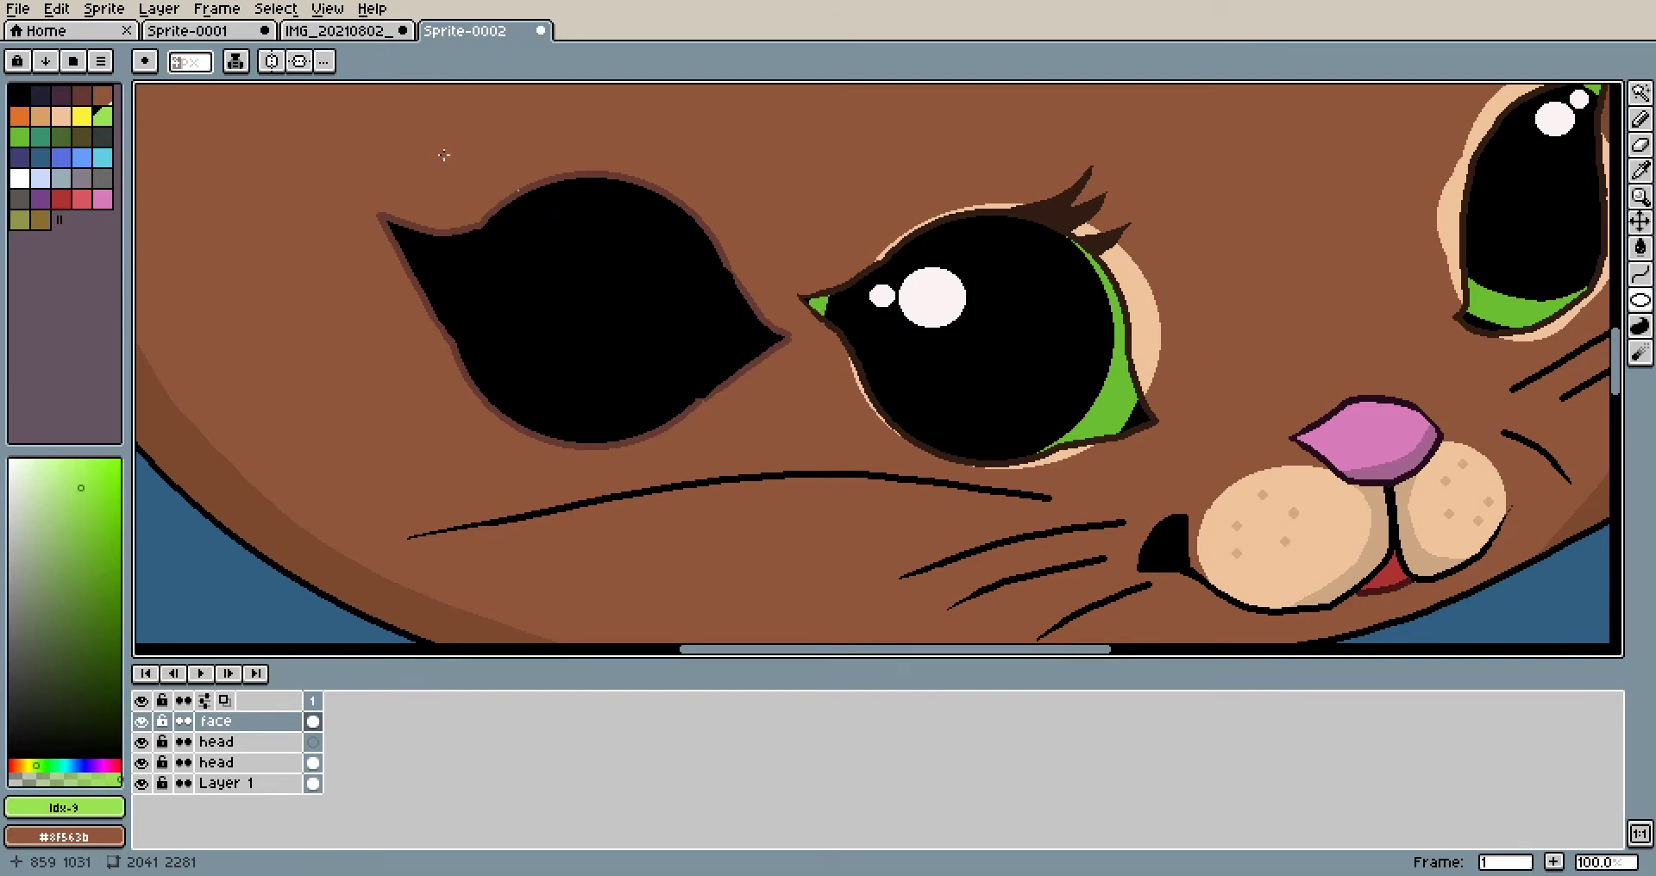
drag(584, 238, 697, 342)
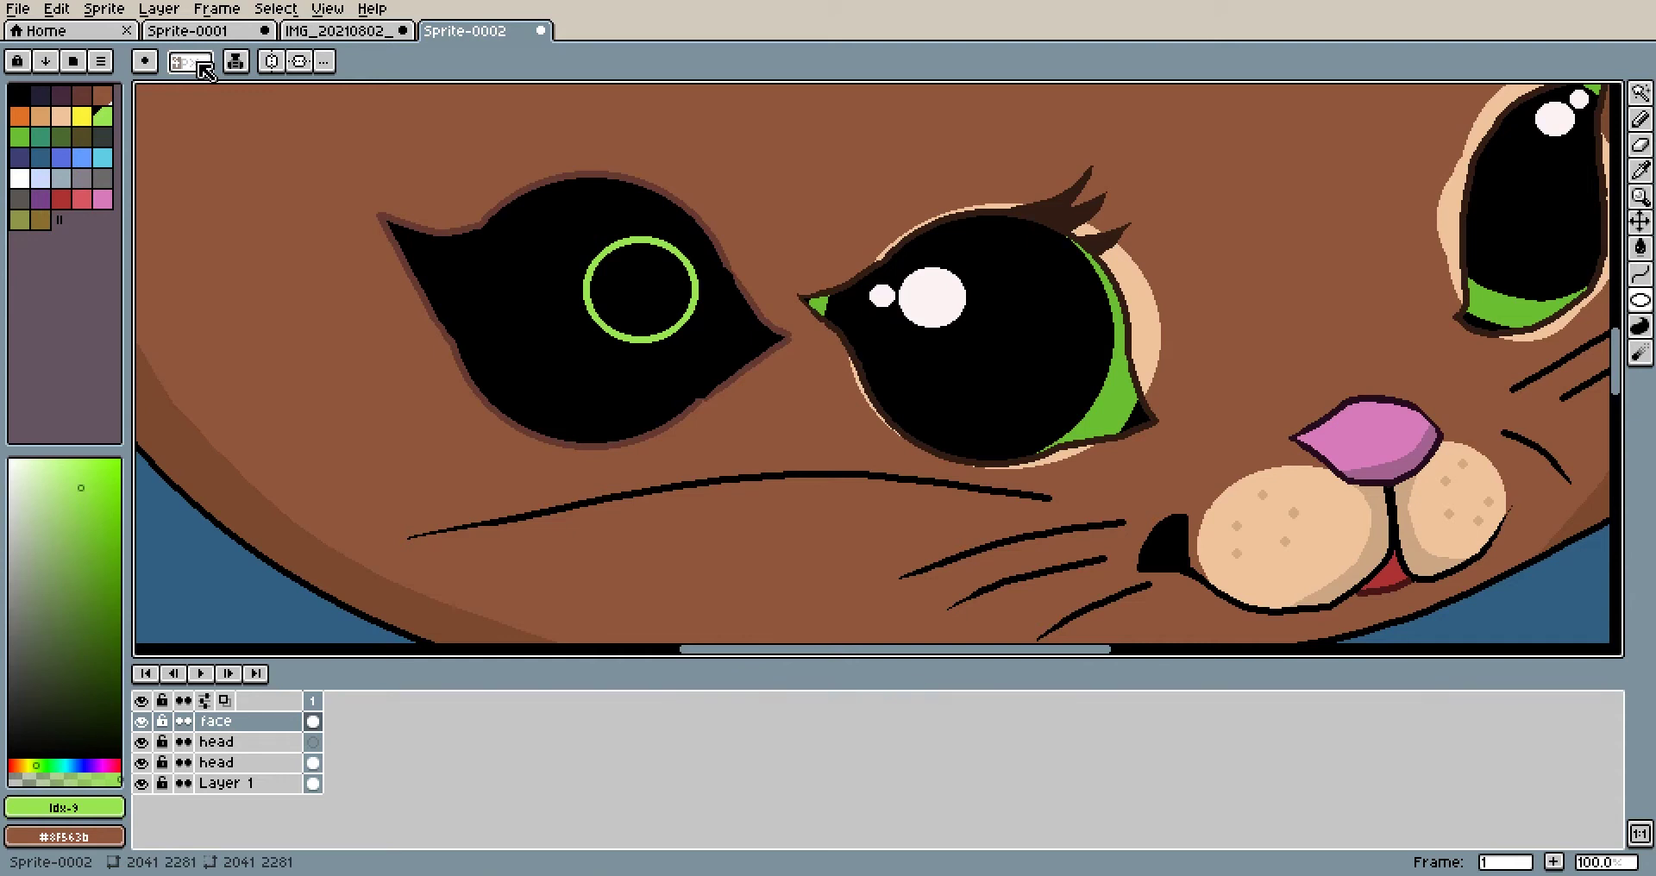
key(ctrl+z)
key(ctrl+y)
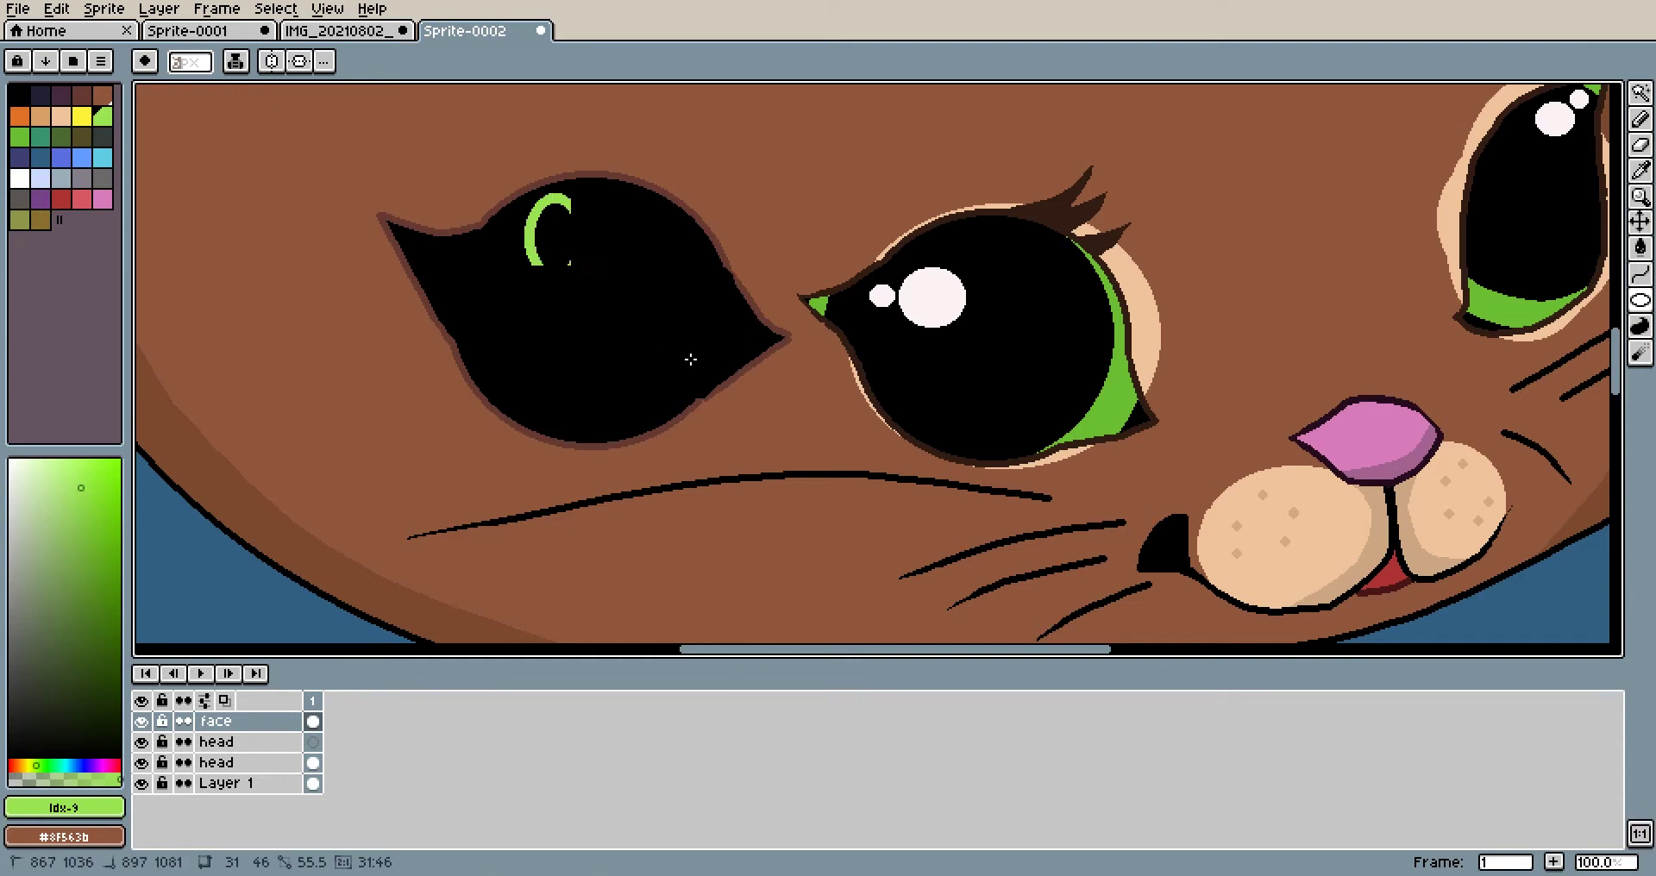
key(ctrl+z)
key(b)
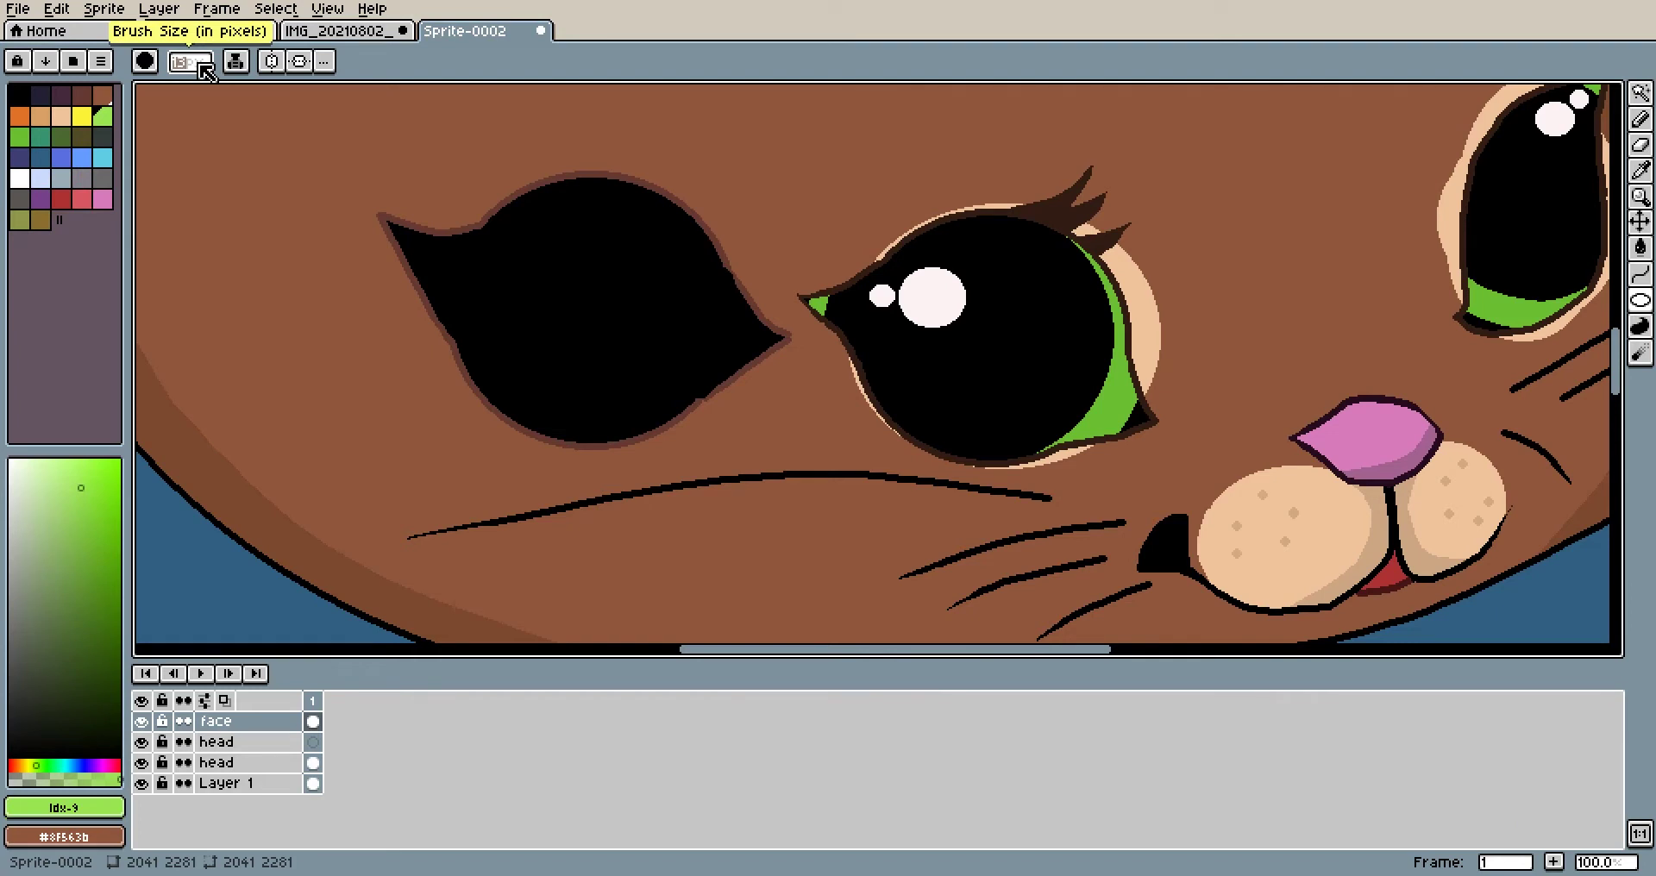
drag(339, 141, 672, 437)
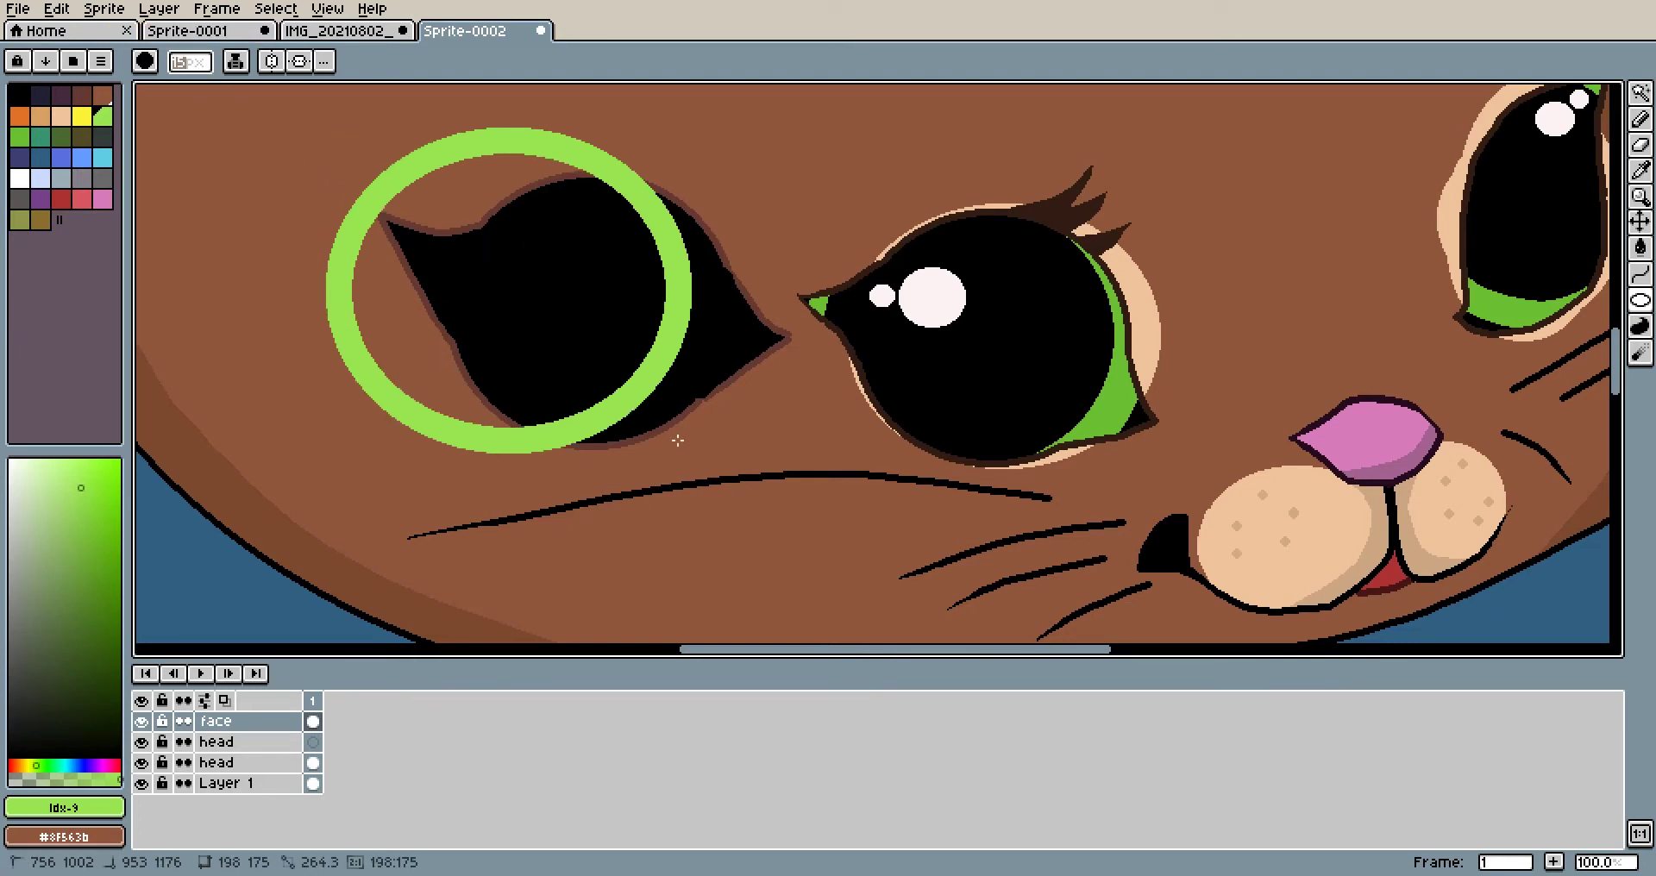
key(ctrl+z)
Select the eye's black interior with the Magic Wand and return to the Ellipse tool
click(1637, 95)
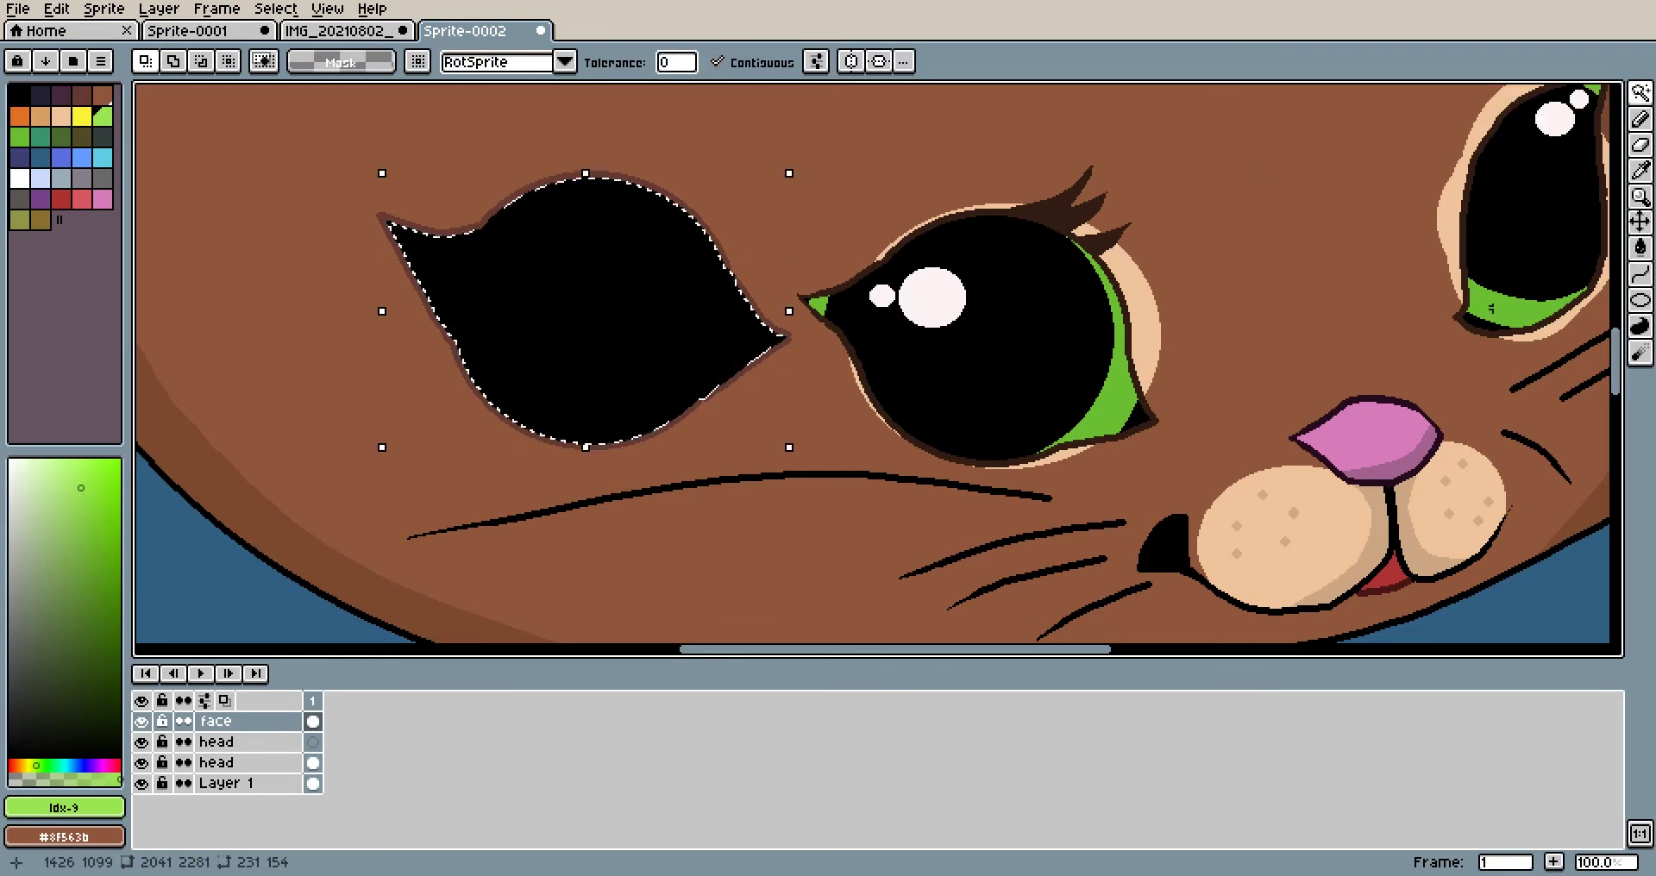
click(1639, 299)
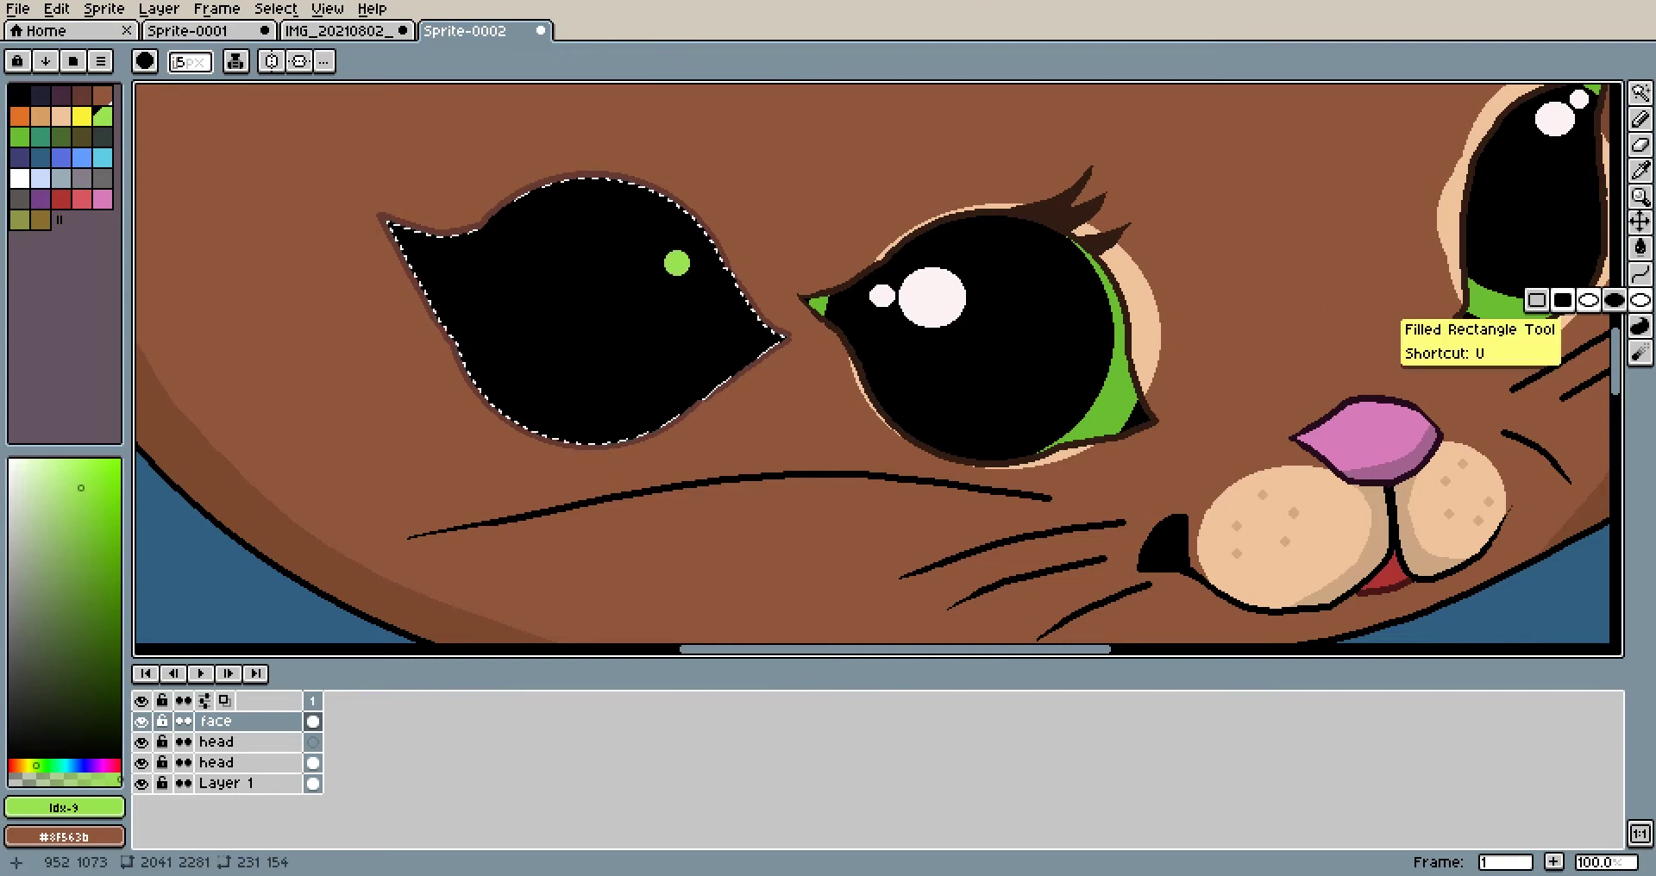
Try thick light green ellipse rings at several positions within the selected eye interior, undoing each one
drag(493, 212, 795, 488)
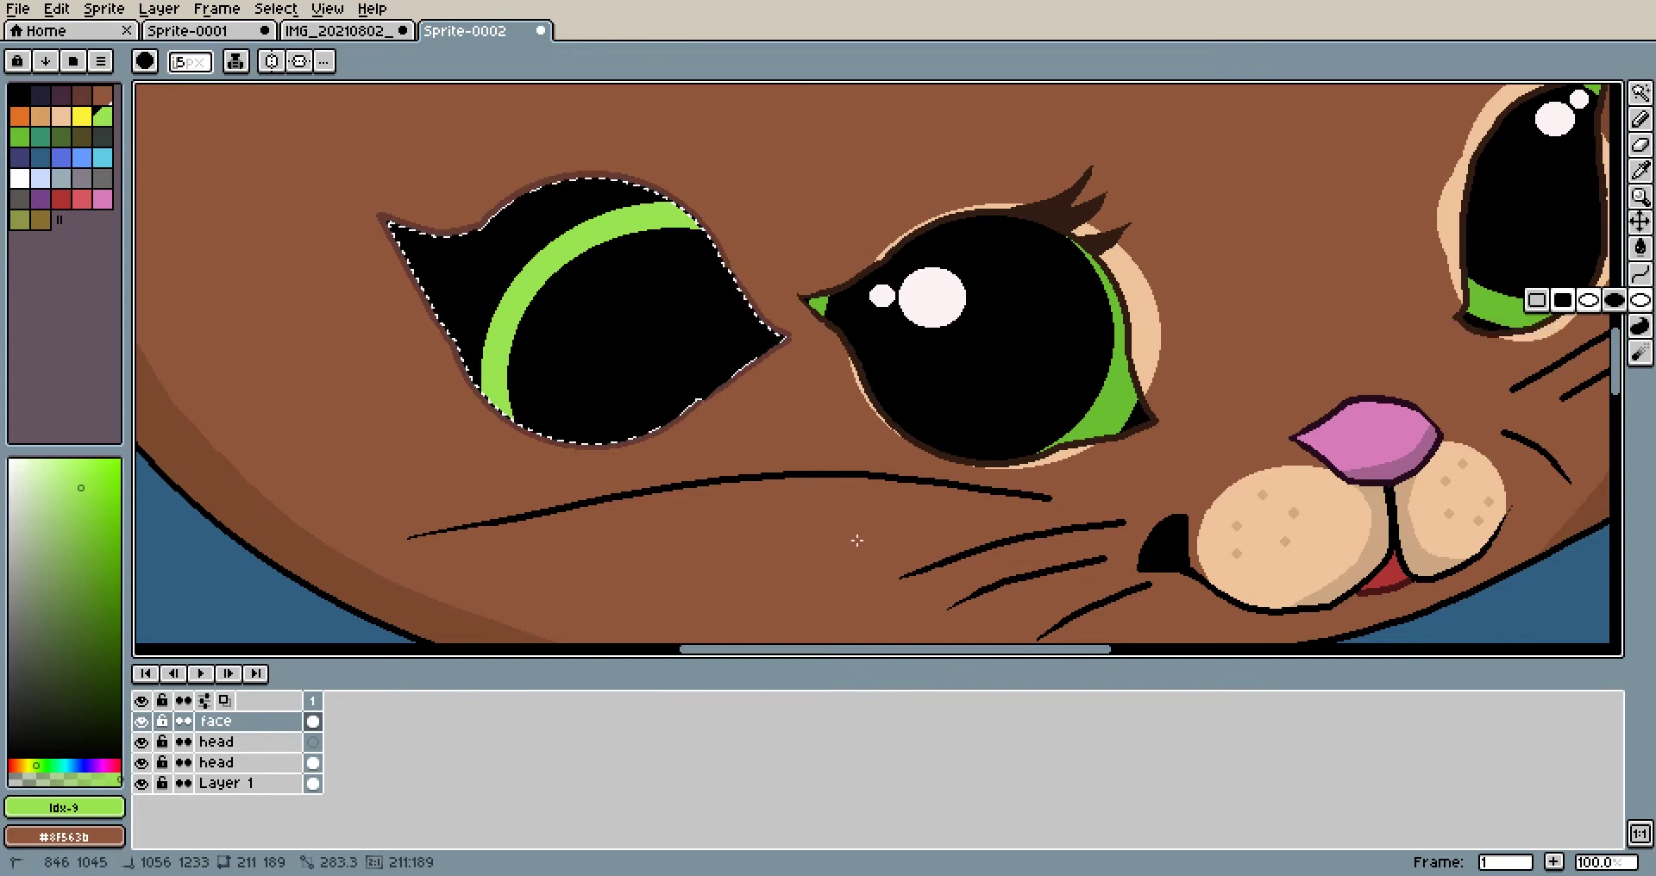
key(ctrl+z)
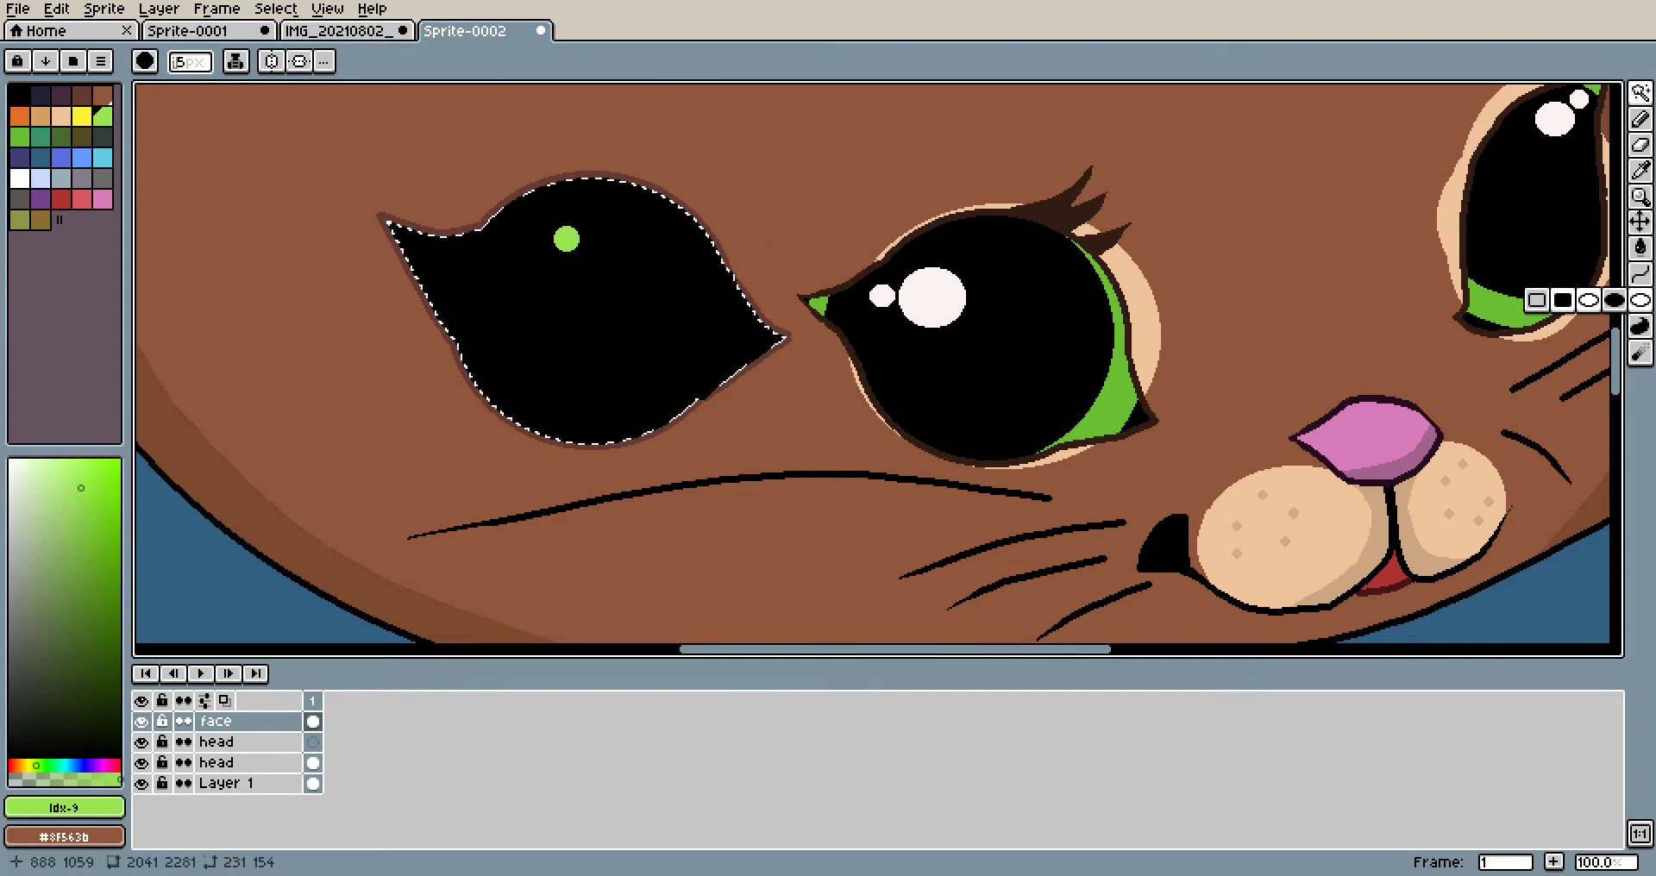
drag(409, 158, 789, 508)
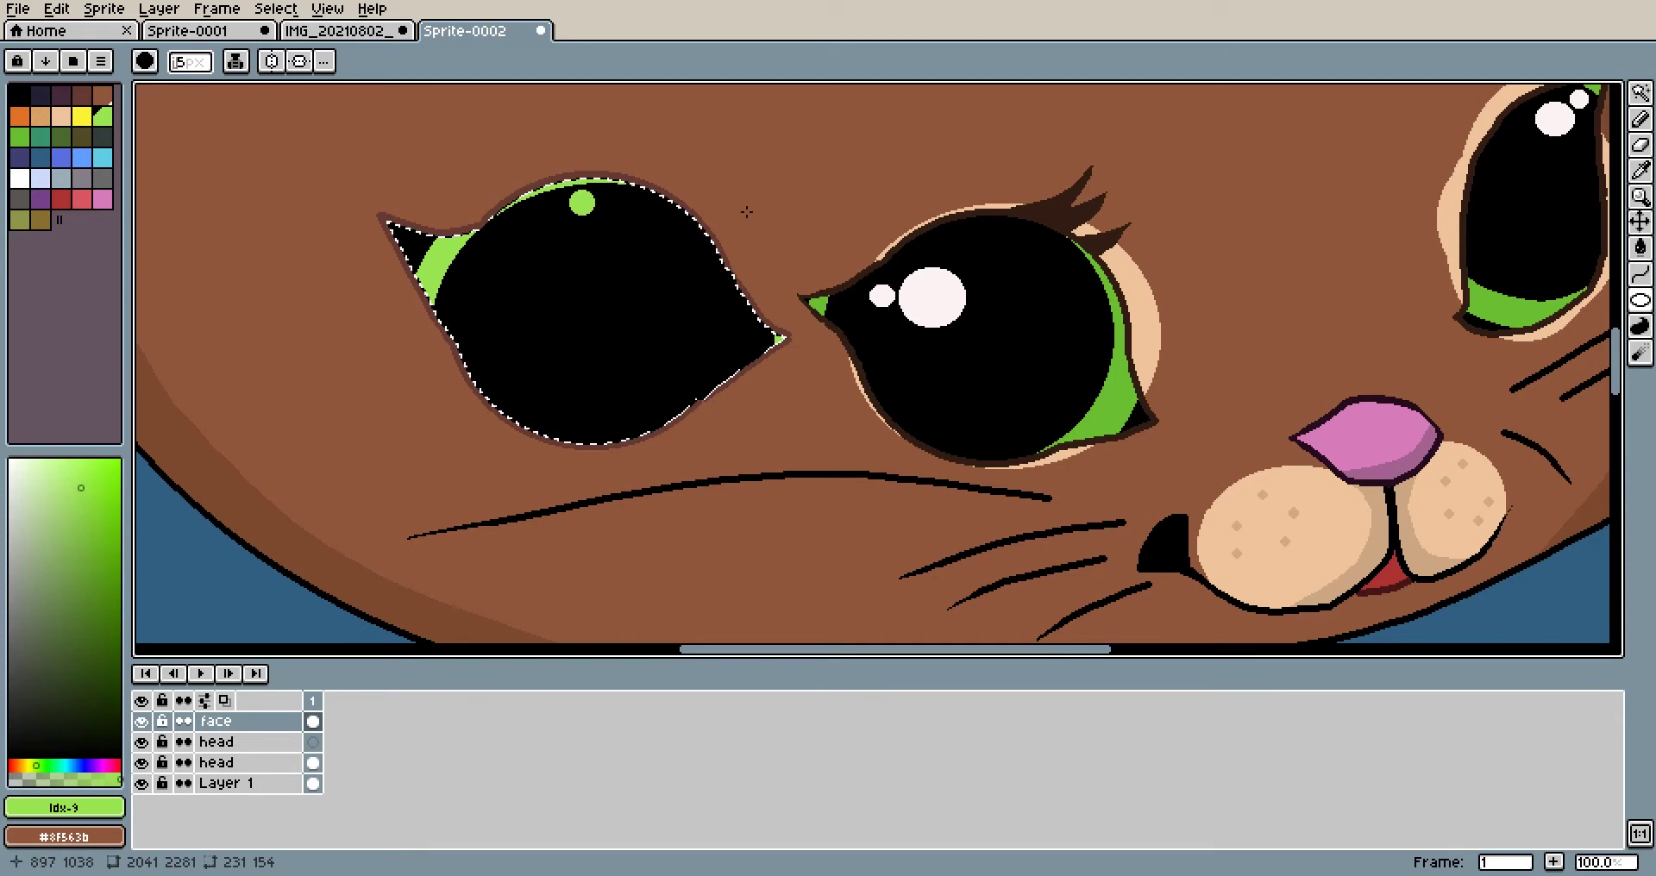
key(ctrl+z)
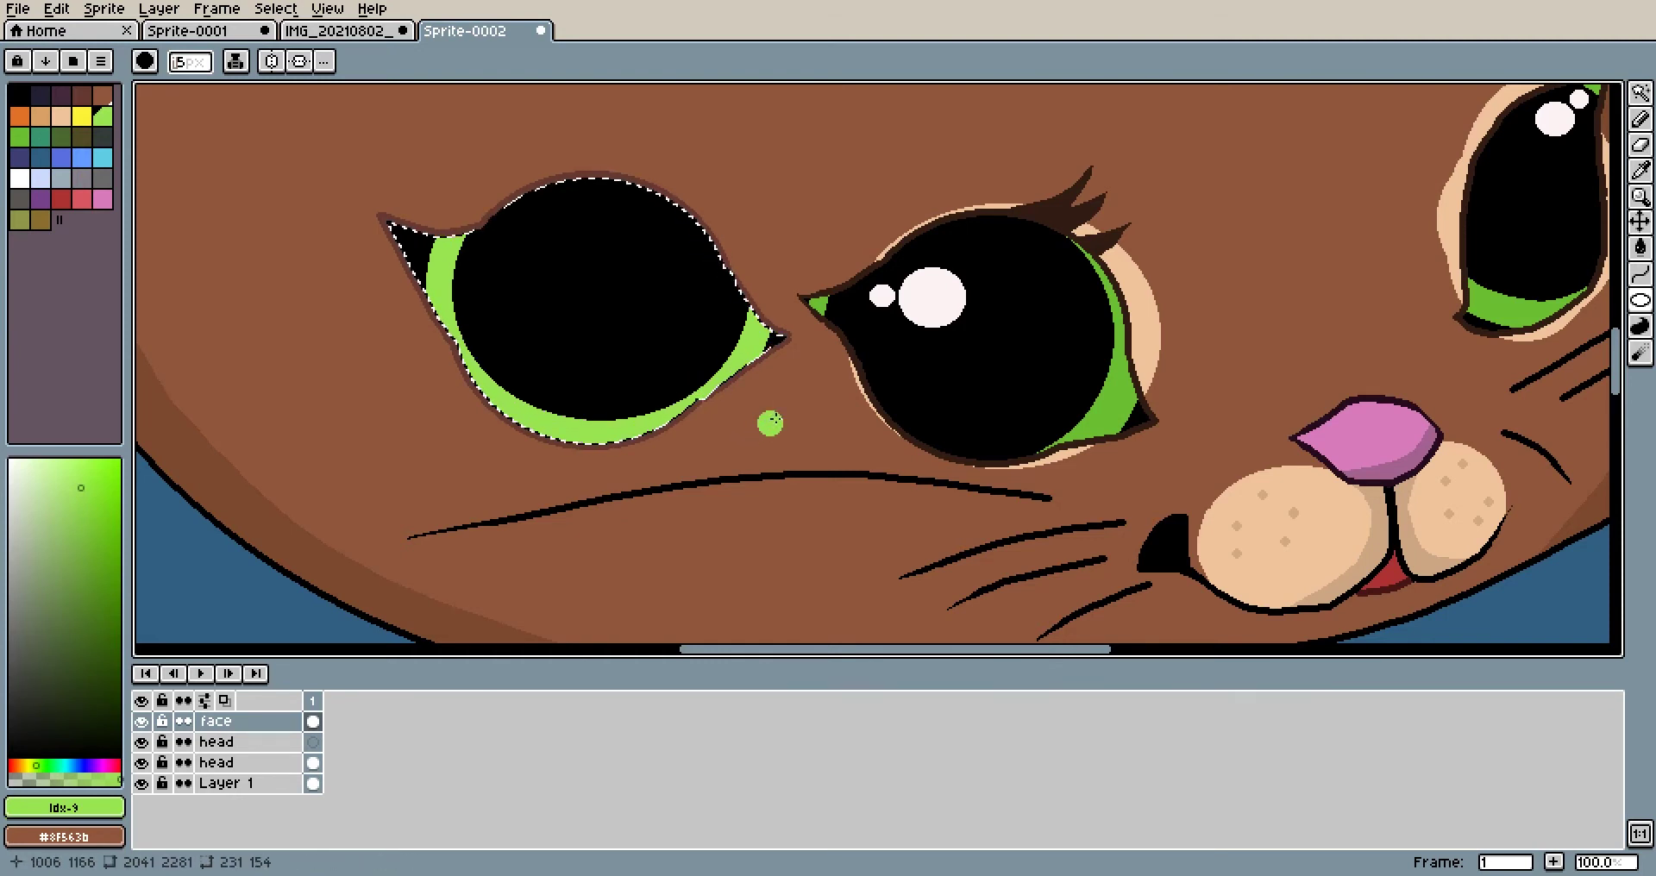
scroll(769, 417, down, 3)
scroll(768, 414, up, 3)
key(v)
key(ctrl+z)
key(u)
drag(350, 159, 608, 375)
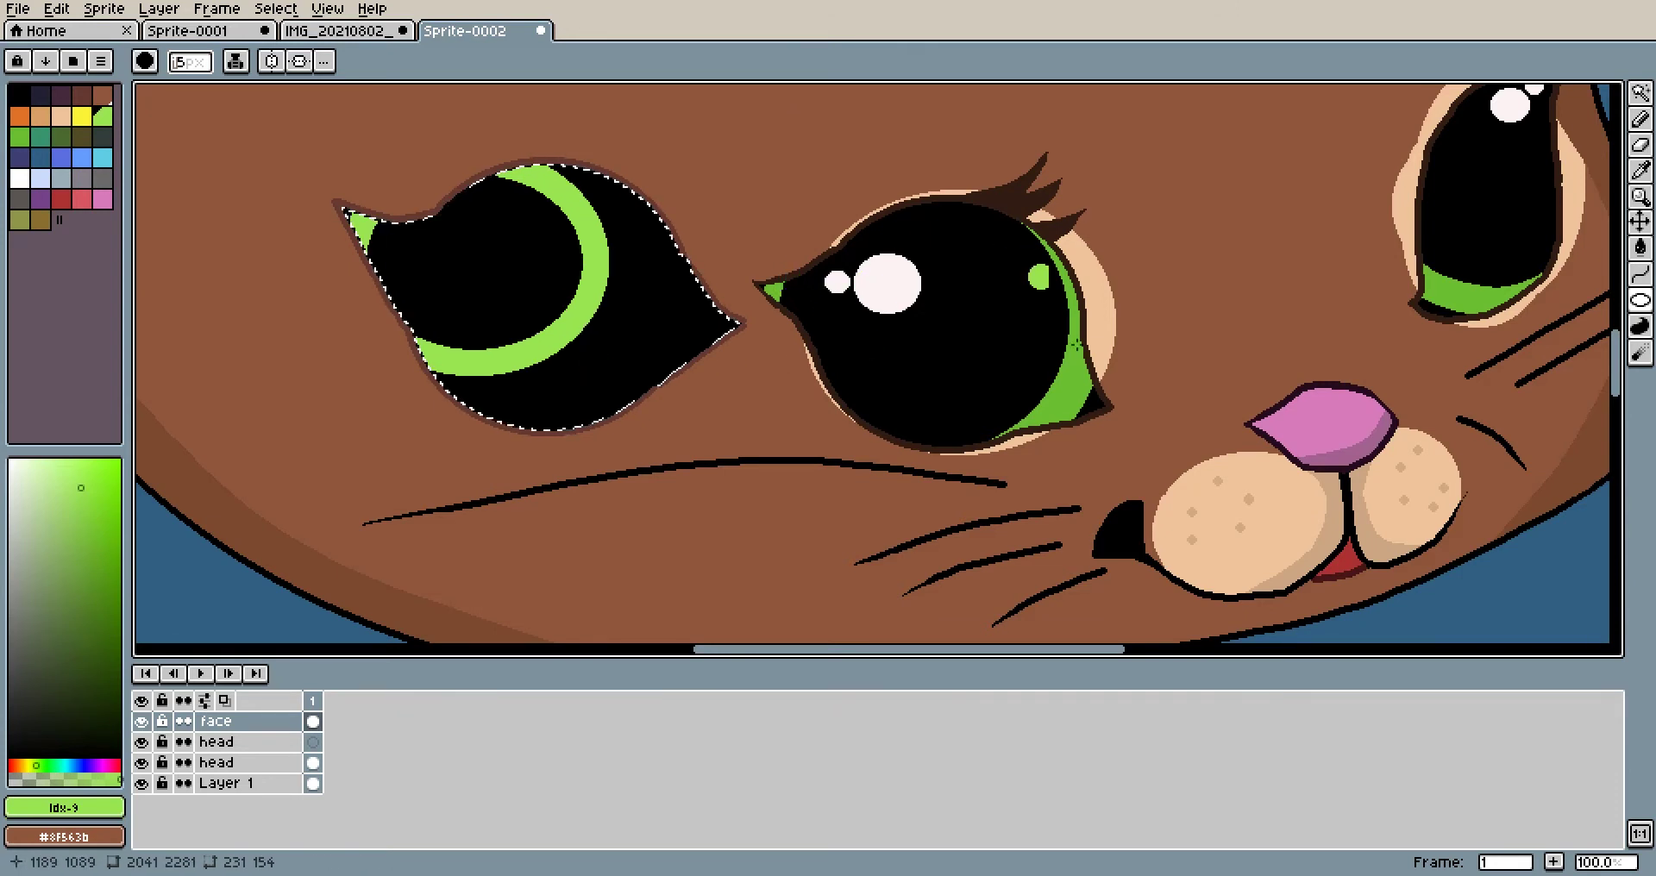
key(ctrl+z)
Draw a thick light green ellipse ring within the selection to color iris arcs near both eye corners, and deselect
mouse_move(487, 286)
mouse_down()
mouse_move(716, 457)
mouse_move(698, 432)
mouse_move(691, 448)
mouse_up()
scroll(704, 416, down, 2)
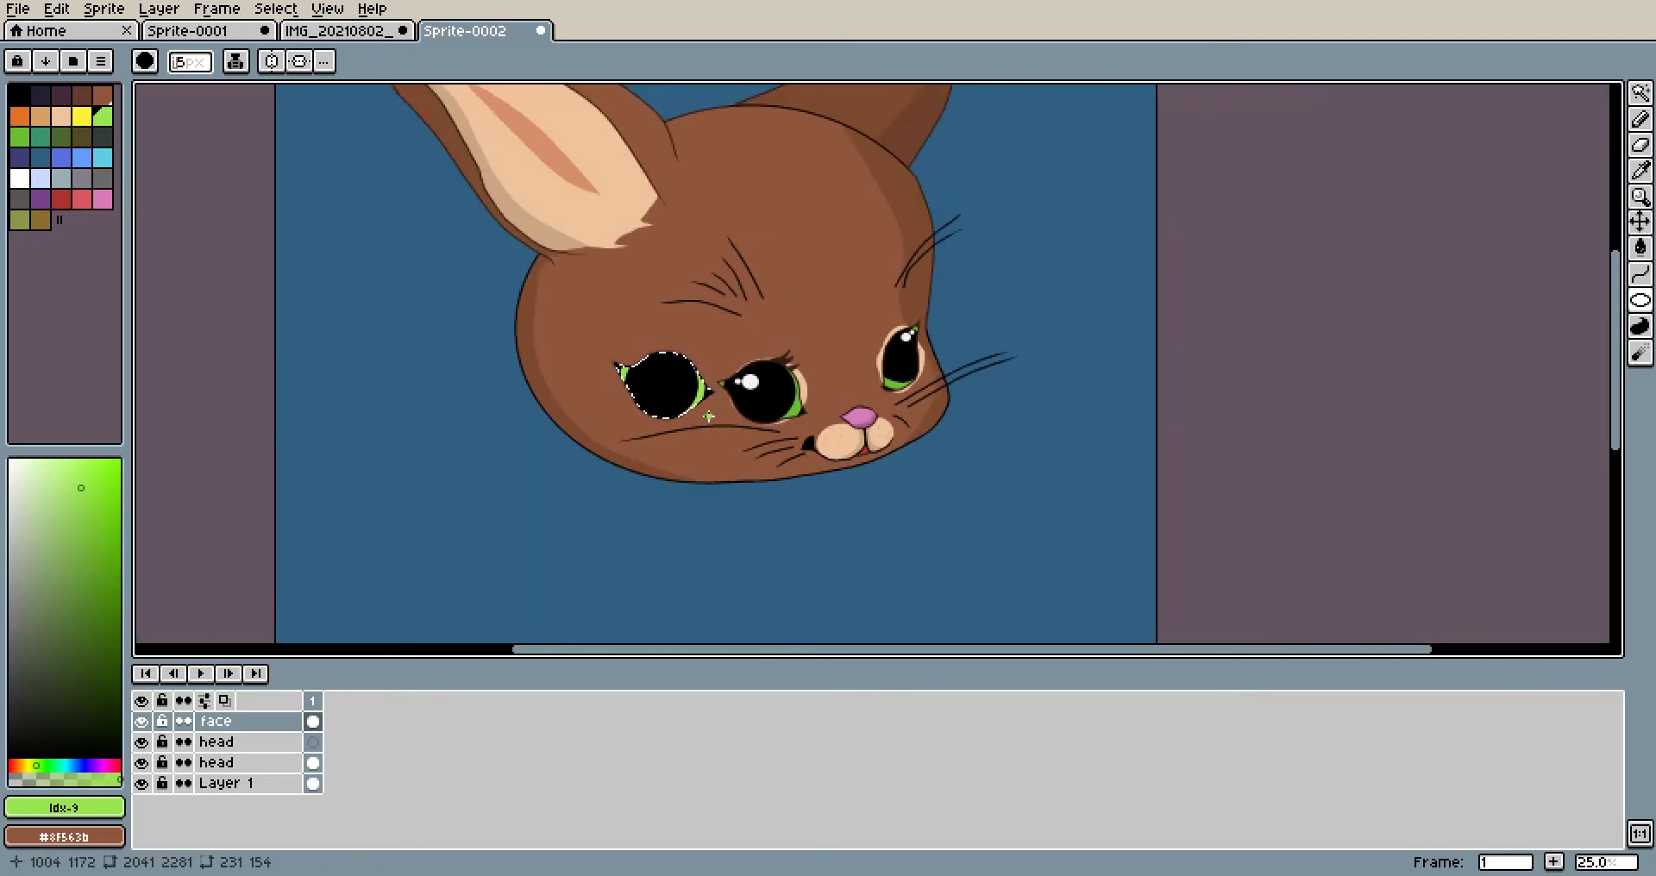
scroll(664, 389, up, 2)
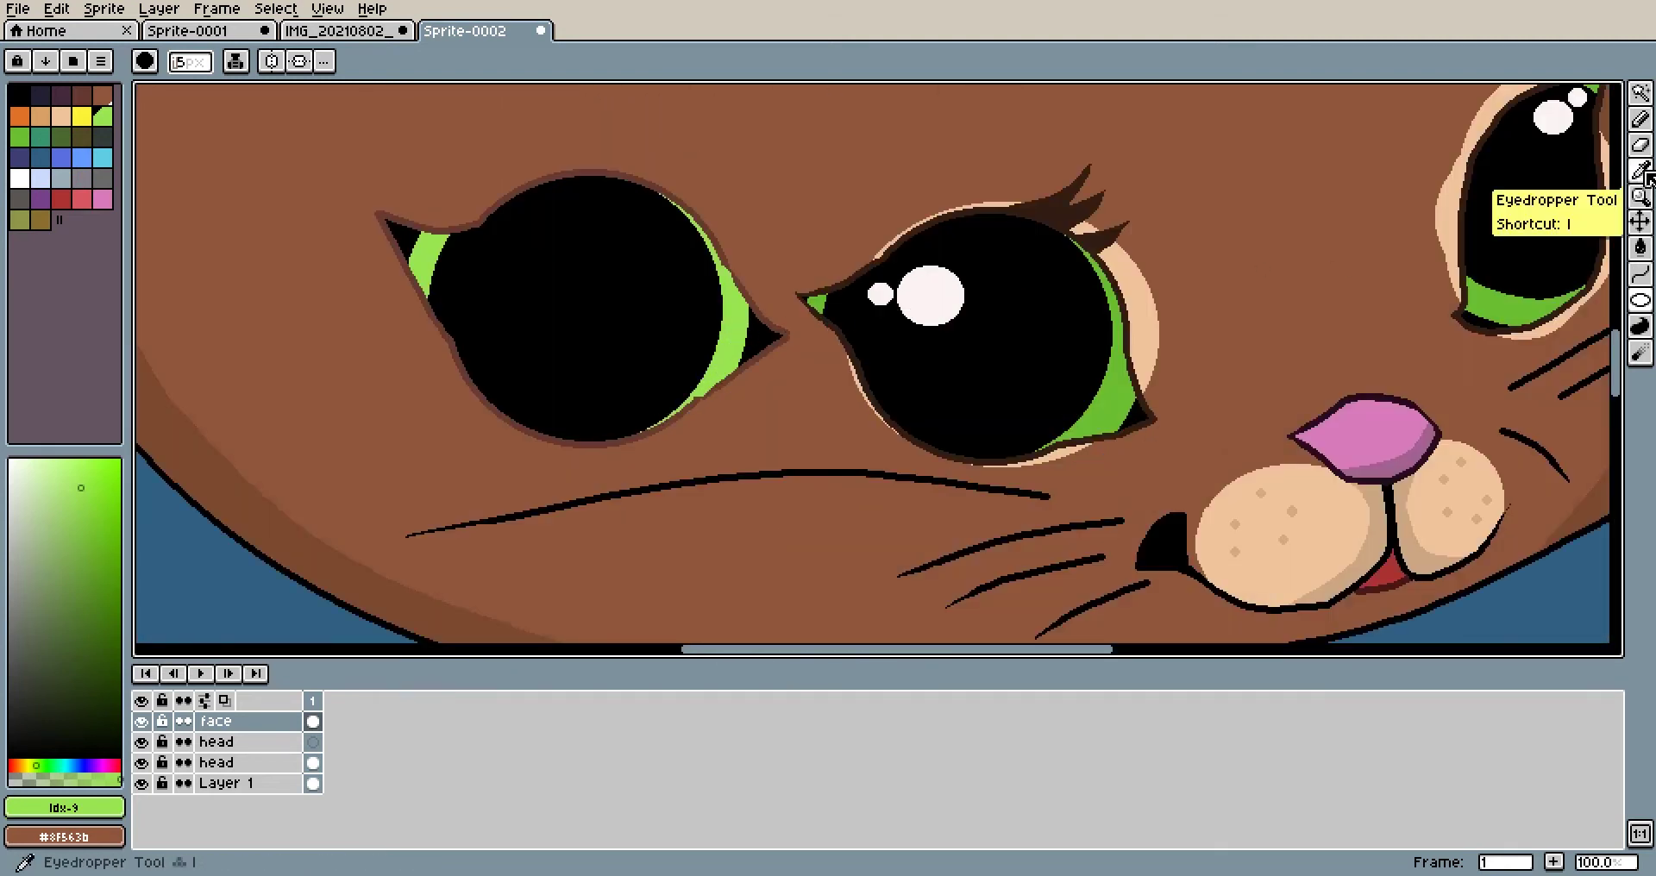
Sample the off-white #fbf3f3 from the existing eye's large highlight and switch to the Ellipse tool
click(1643, 173)
click(937, 293)
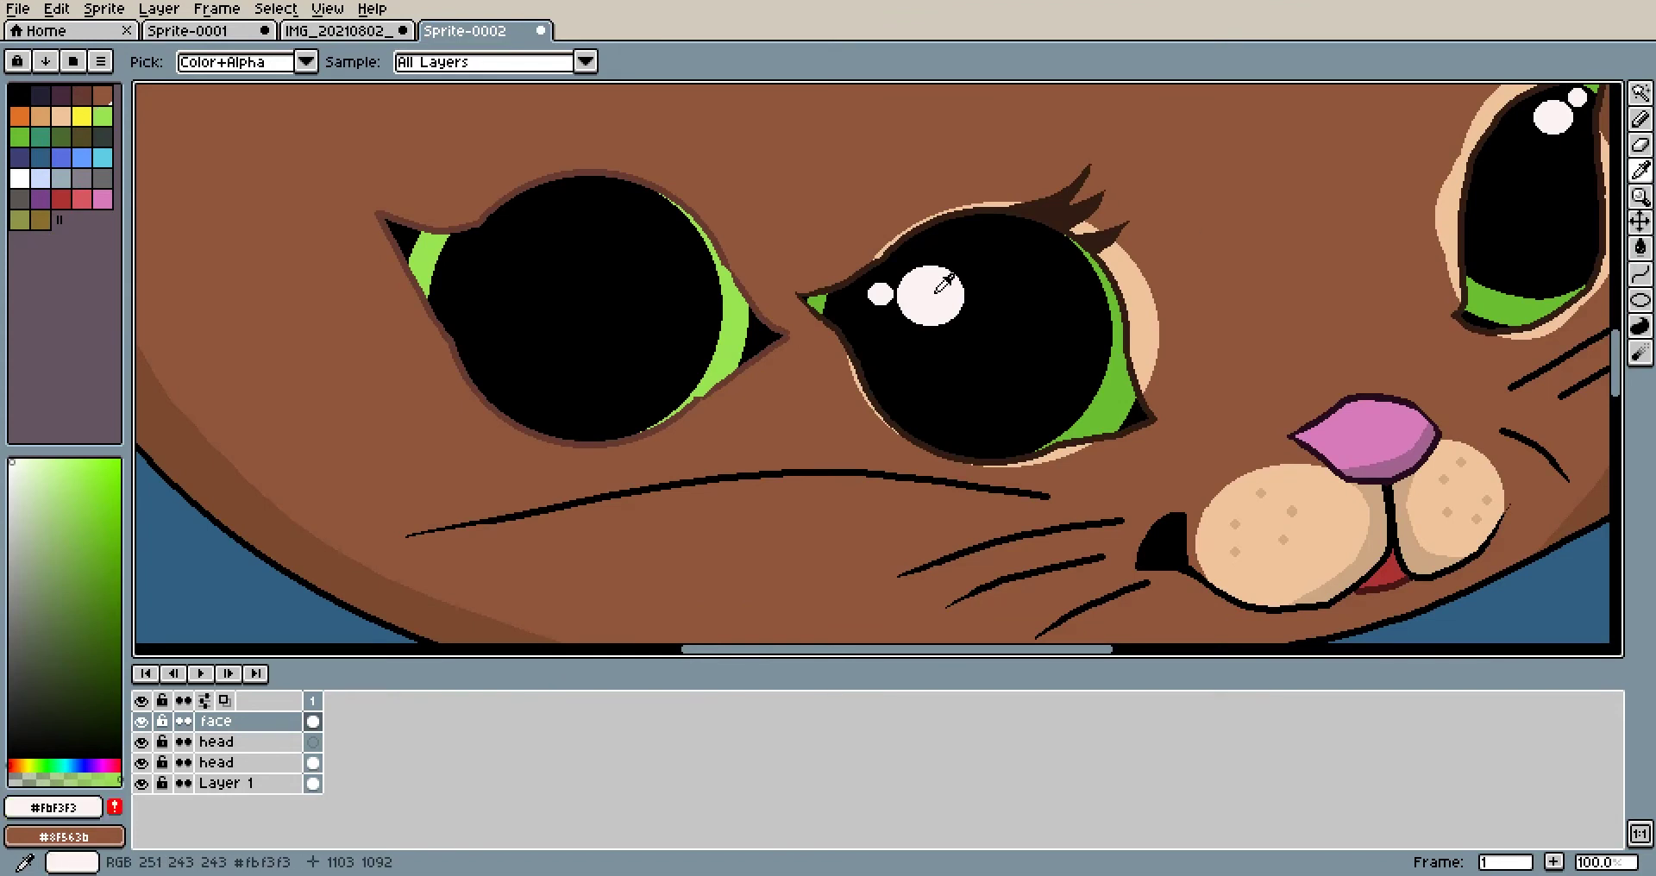
drag(1640, 302, 1625, 307)
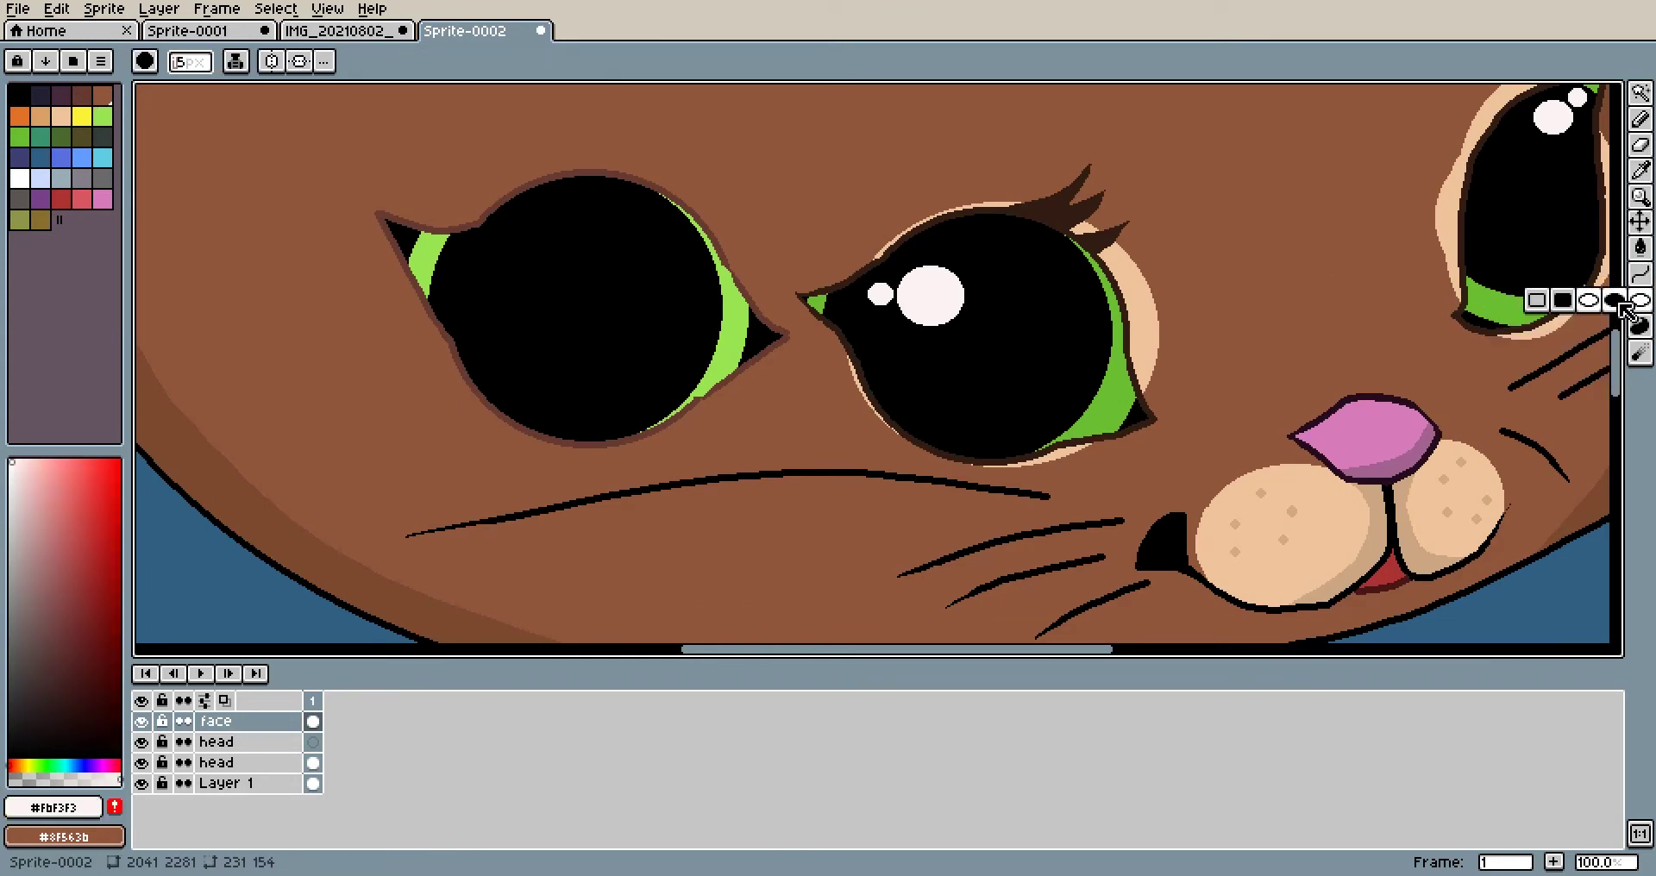
click(1588, 301)
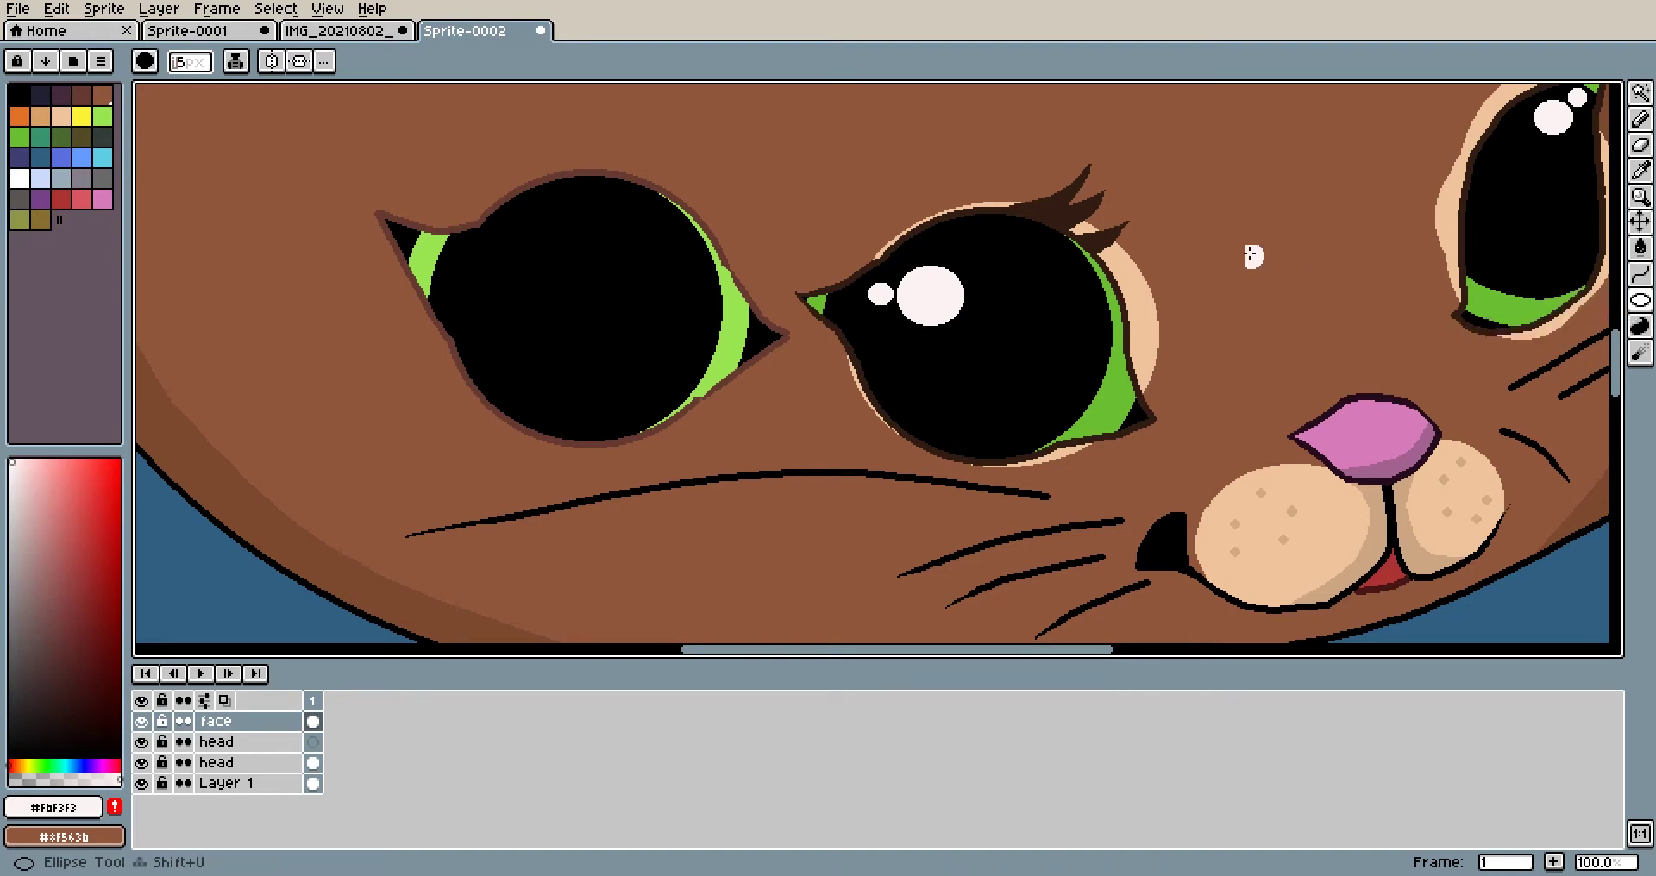
Try outlined and filled off-white ellipses on the brown face beside the existing eye, and undo them
drag(1241, 250, 1395, 352)
key(ctrl+z)
drag(1640, 302, 1625, 303)
drag(1218, 273, 1277, 323)
key(ctrl+z)
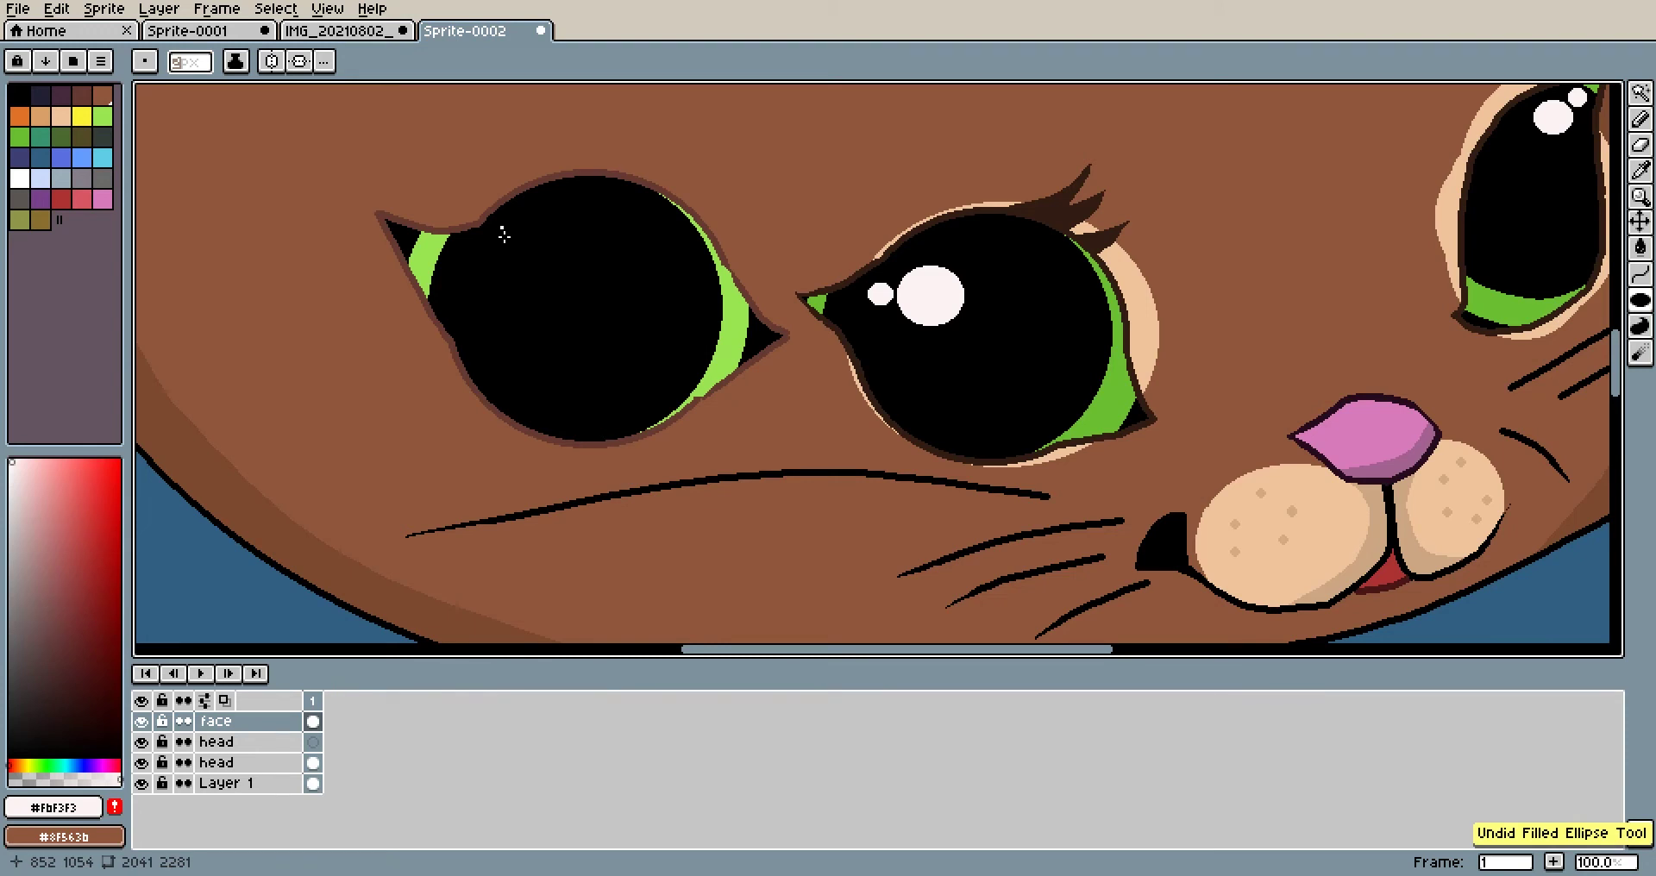
Draw a small and a larger filled off-white ellipse side by side as highlights in the upper part of the new eye
drag(495, 232, 603, 277)
scroll(751, 274, down, 2)
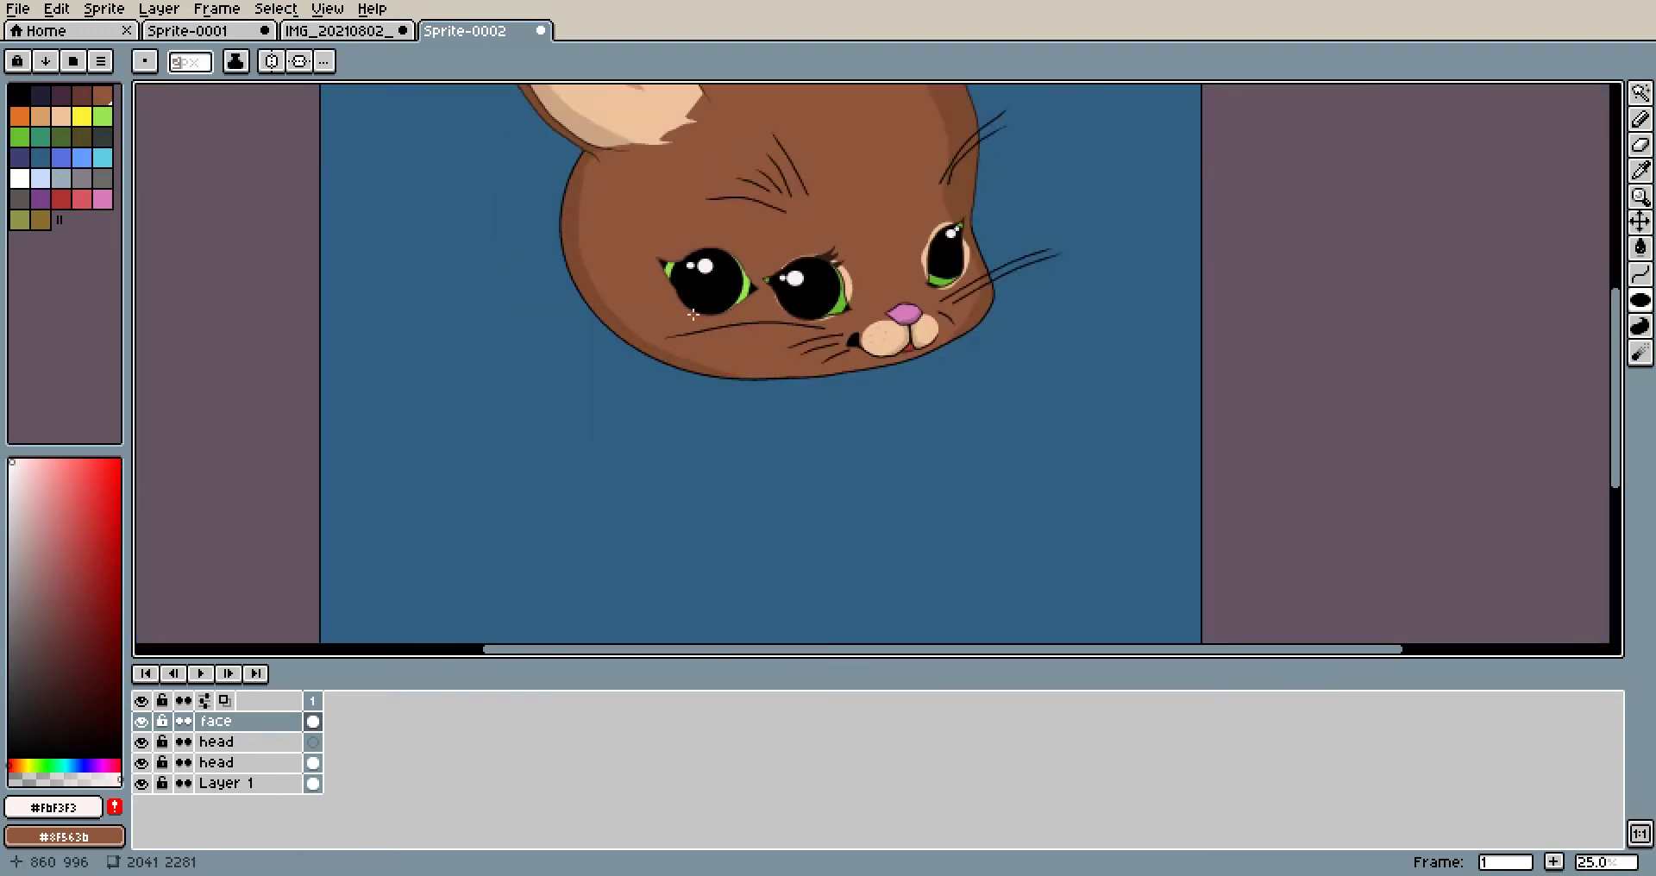
scroll(788, 304, up, 1)
scroll(716, 268, up, 1)
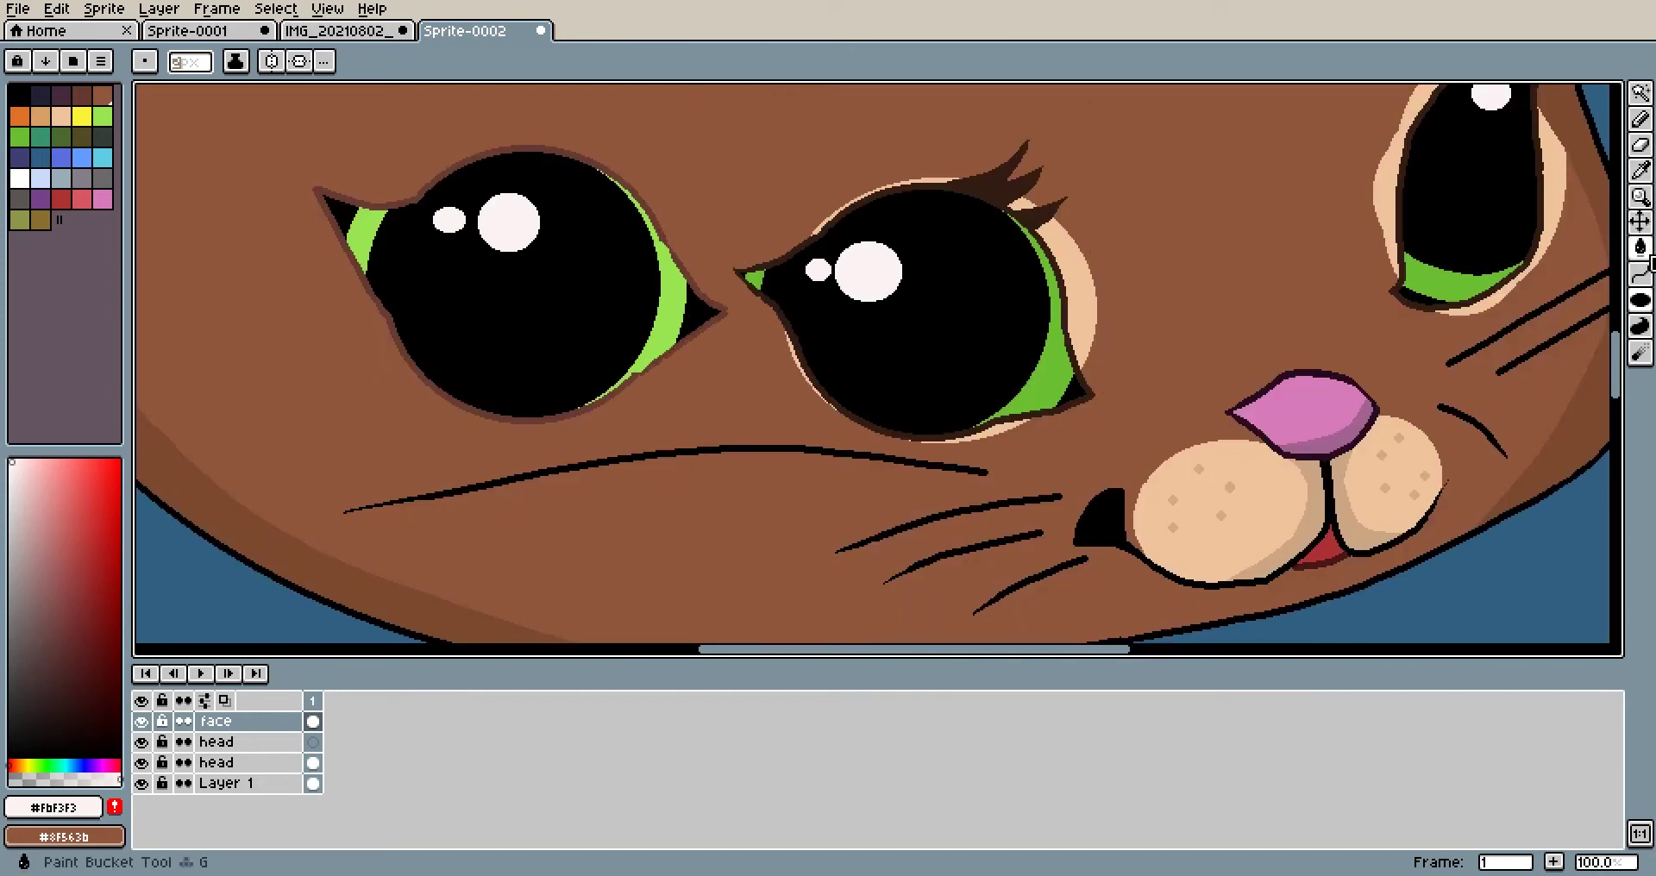
Sample dark brown #321d14 from the existing eyelashes and outline a pointed, curved lash on the new eye's upper edge toward the nose
click(1640, 171)
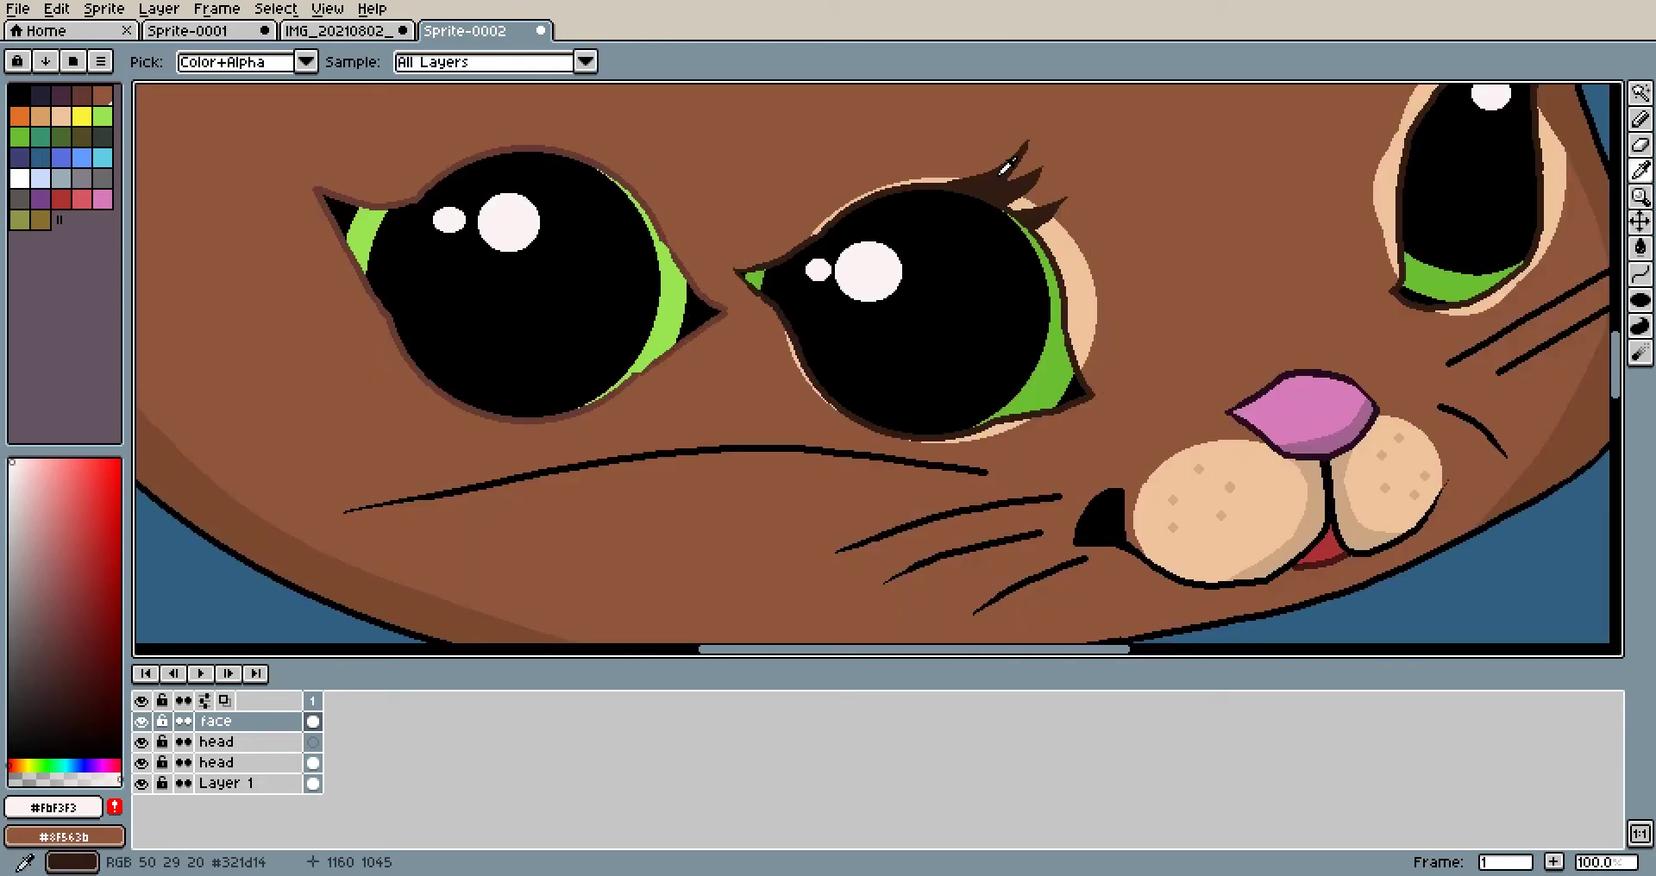
click(1002, 179)
click(1640, 274)
scroll(833, 124, up, 1)
mouse_move(317, 185)
mouse_down()
mouse_move(516, 129)
mouse_move(397, 226)
mouse_up()
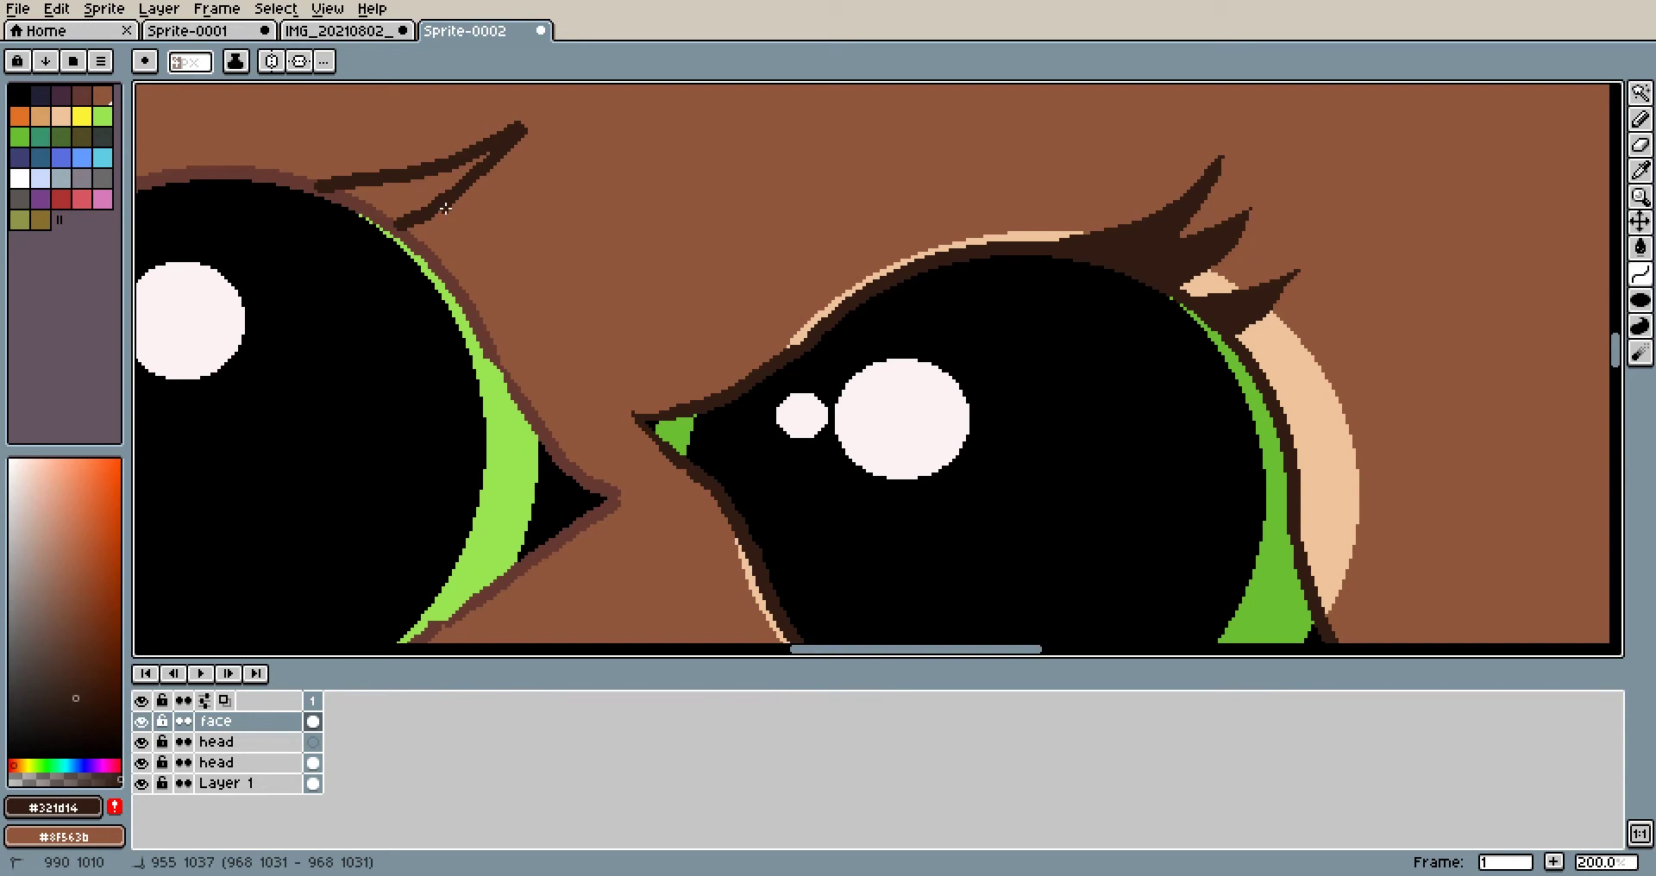
scroll(445, 208, down, 2)
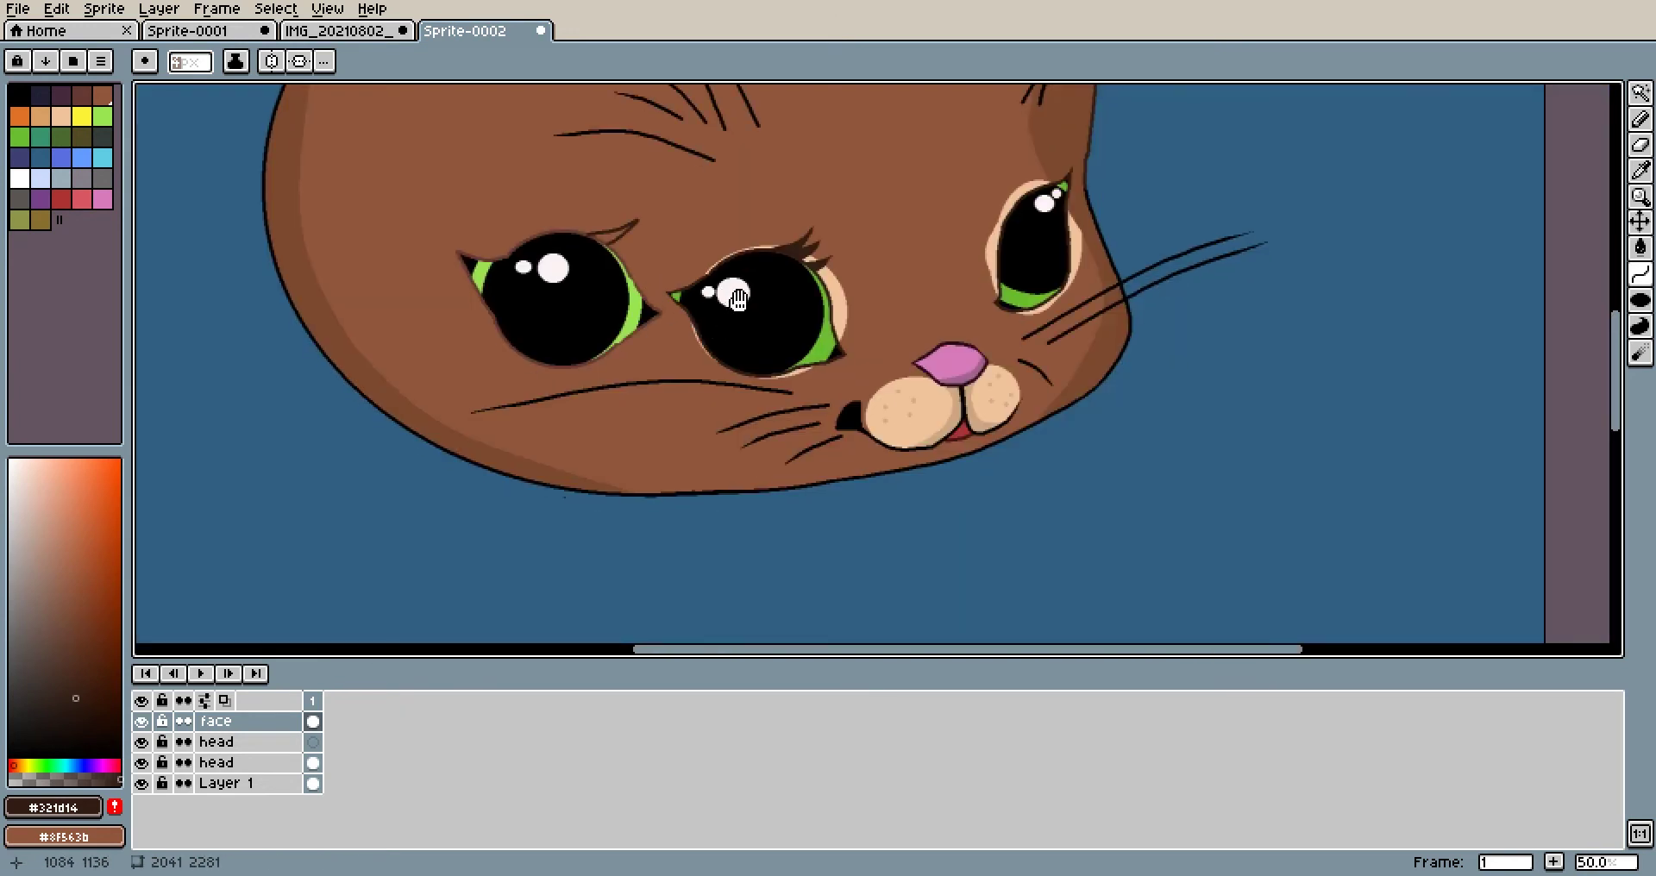
scroll(705, 324, up, 2)
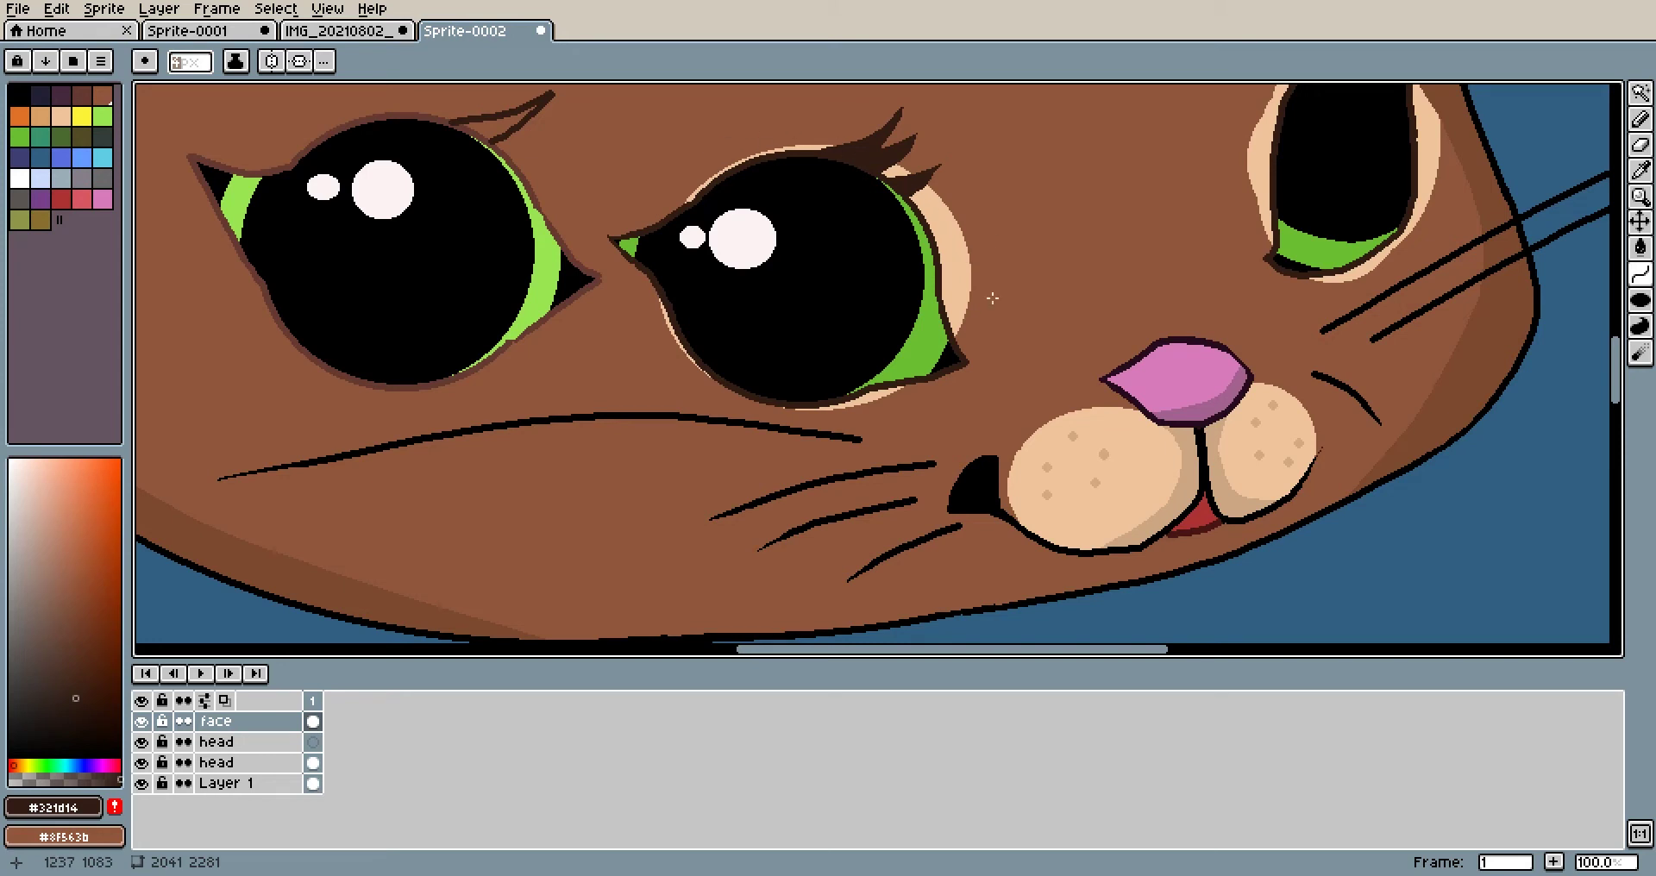
Hide both head layers and select the empty area around the new eye with the Magic Wand
click(1640, 91)
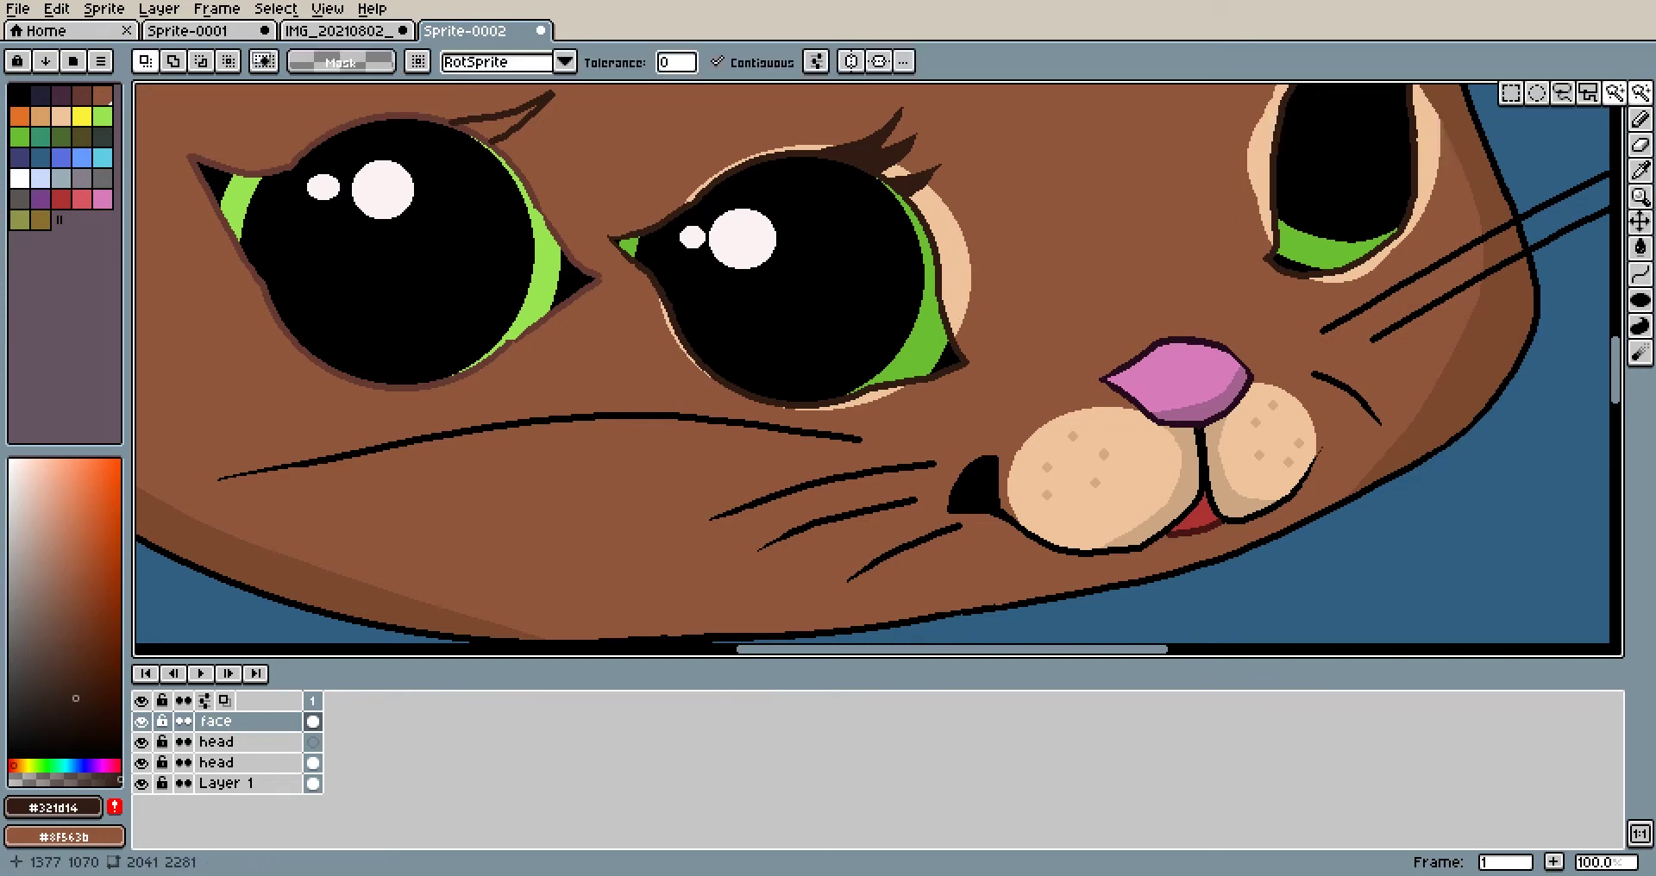
click(559, 165)
click(142, 742)
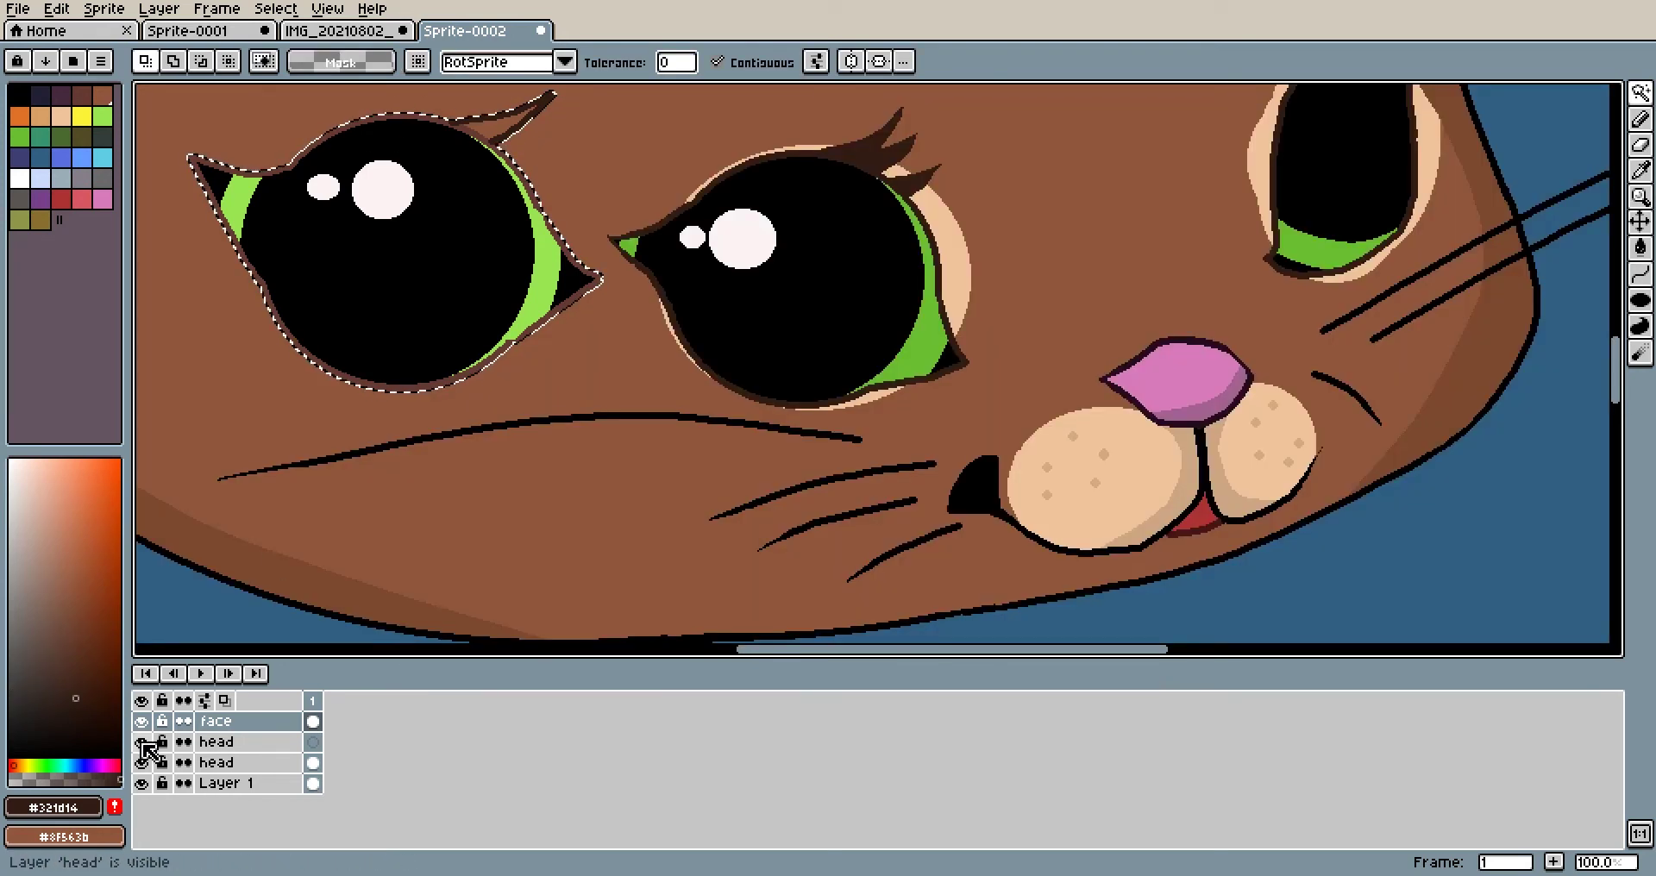
click(142, 762)
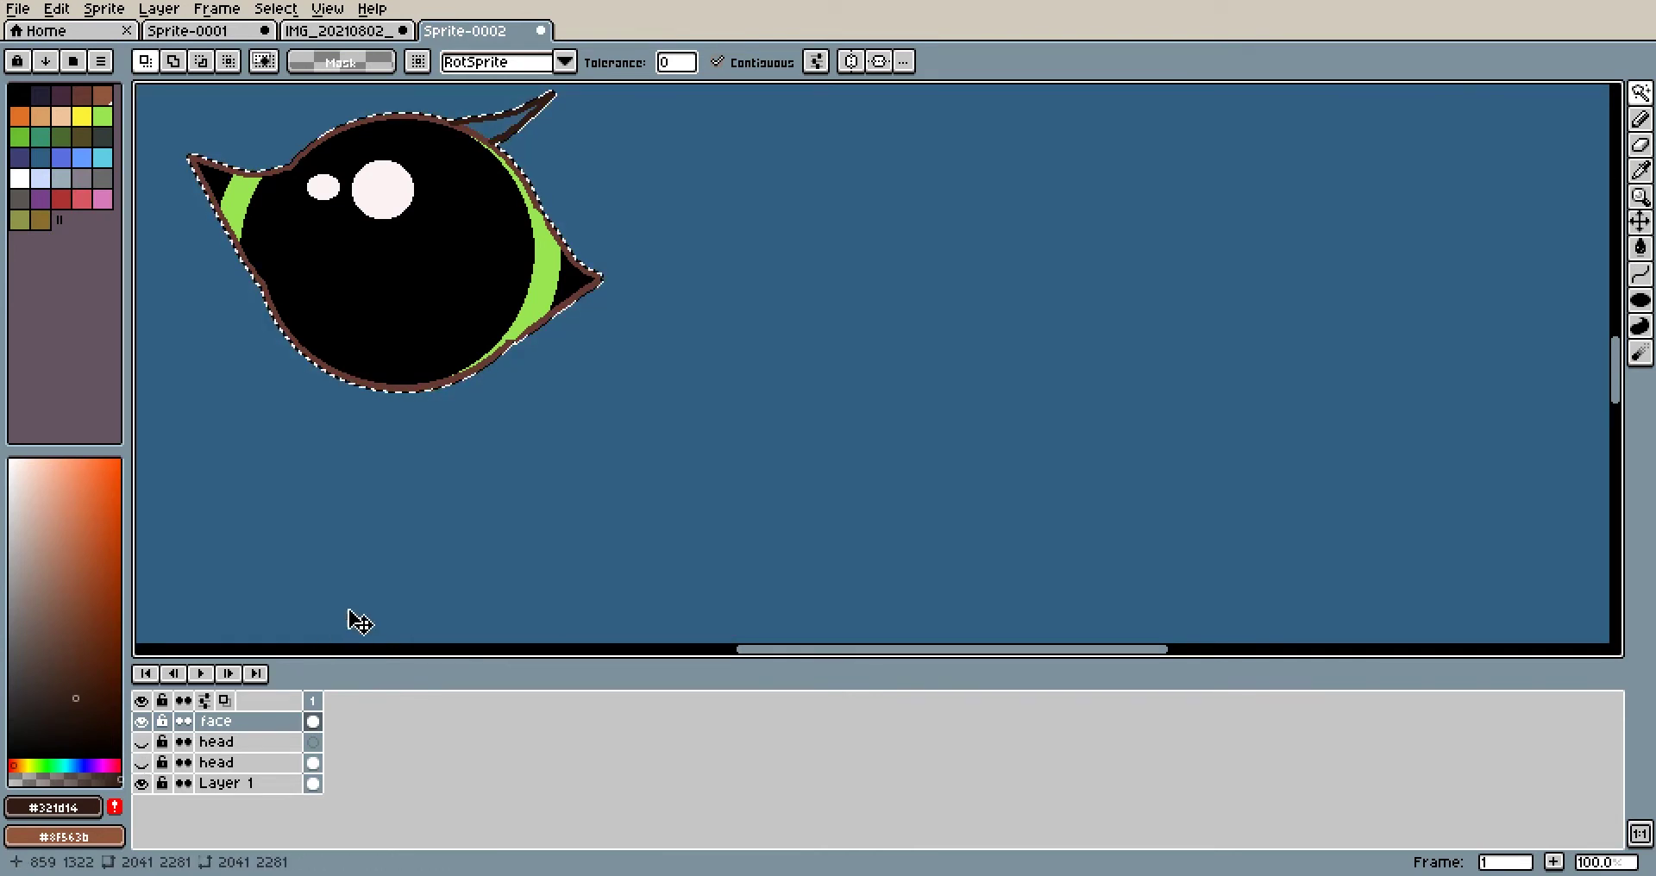
drag(355, 581, 523, 640)
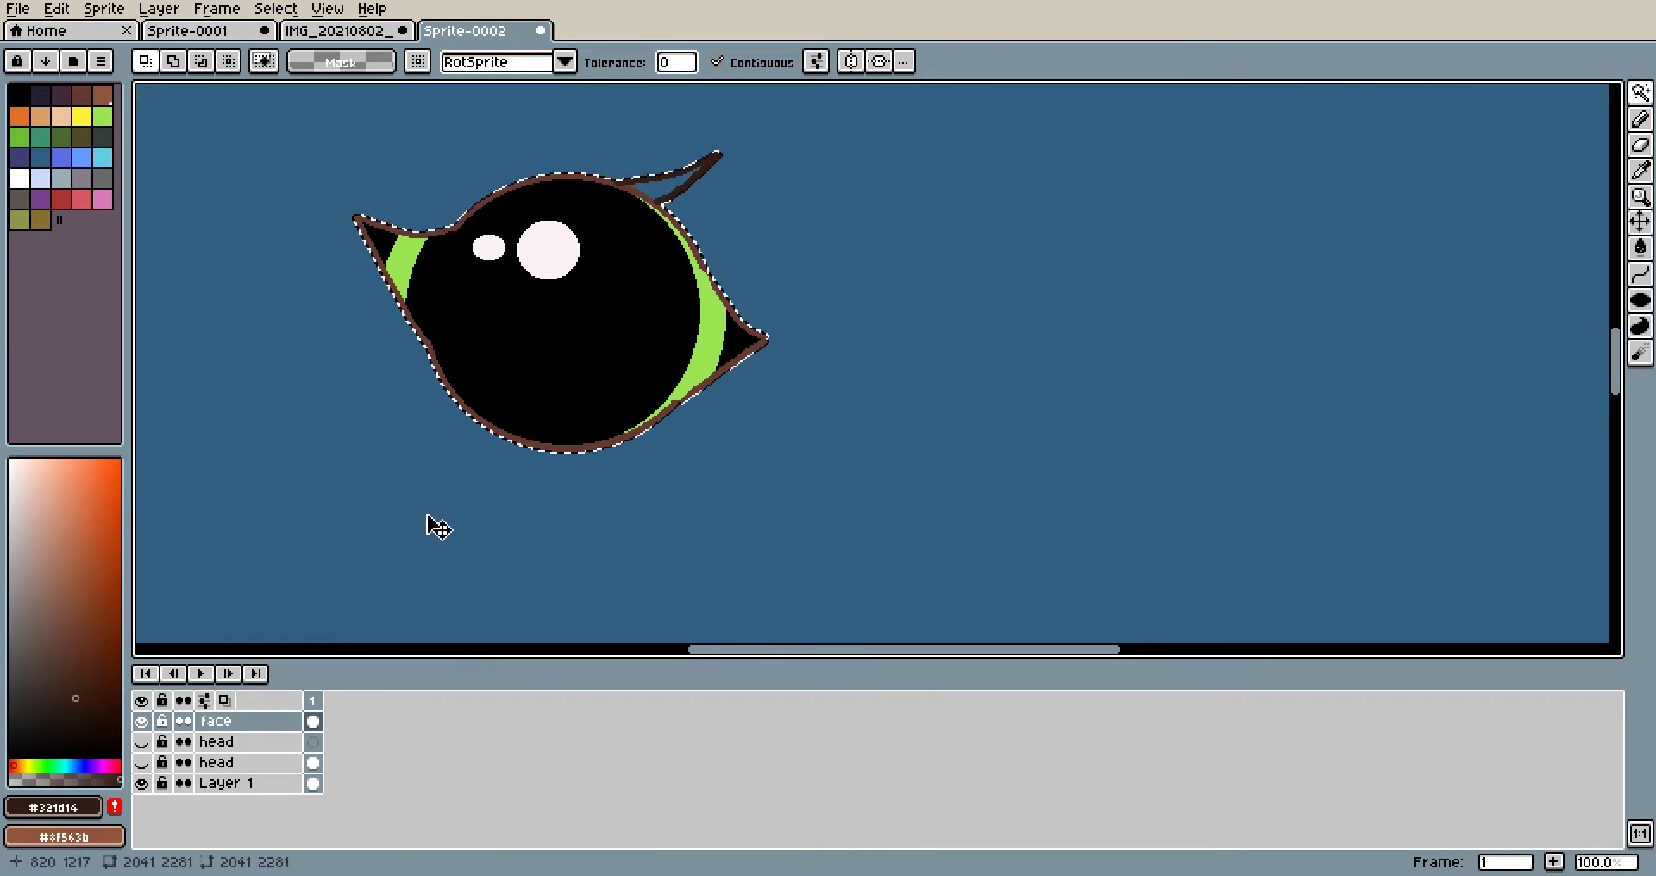
key(ctrl+d)
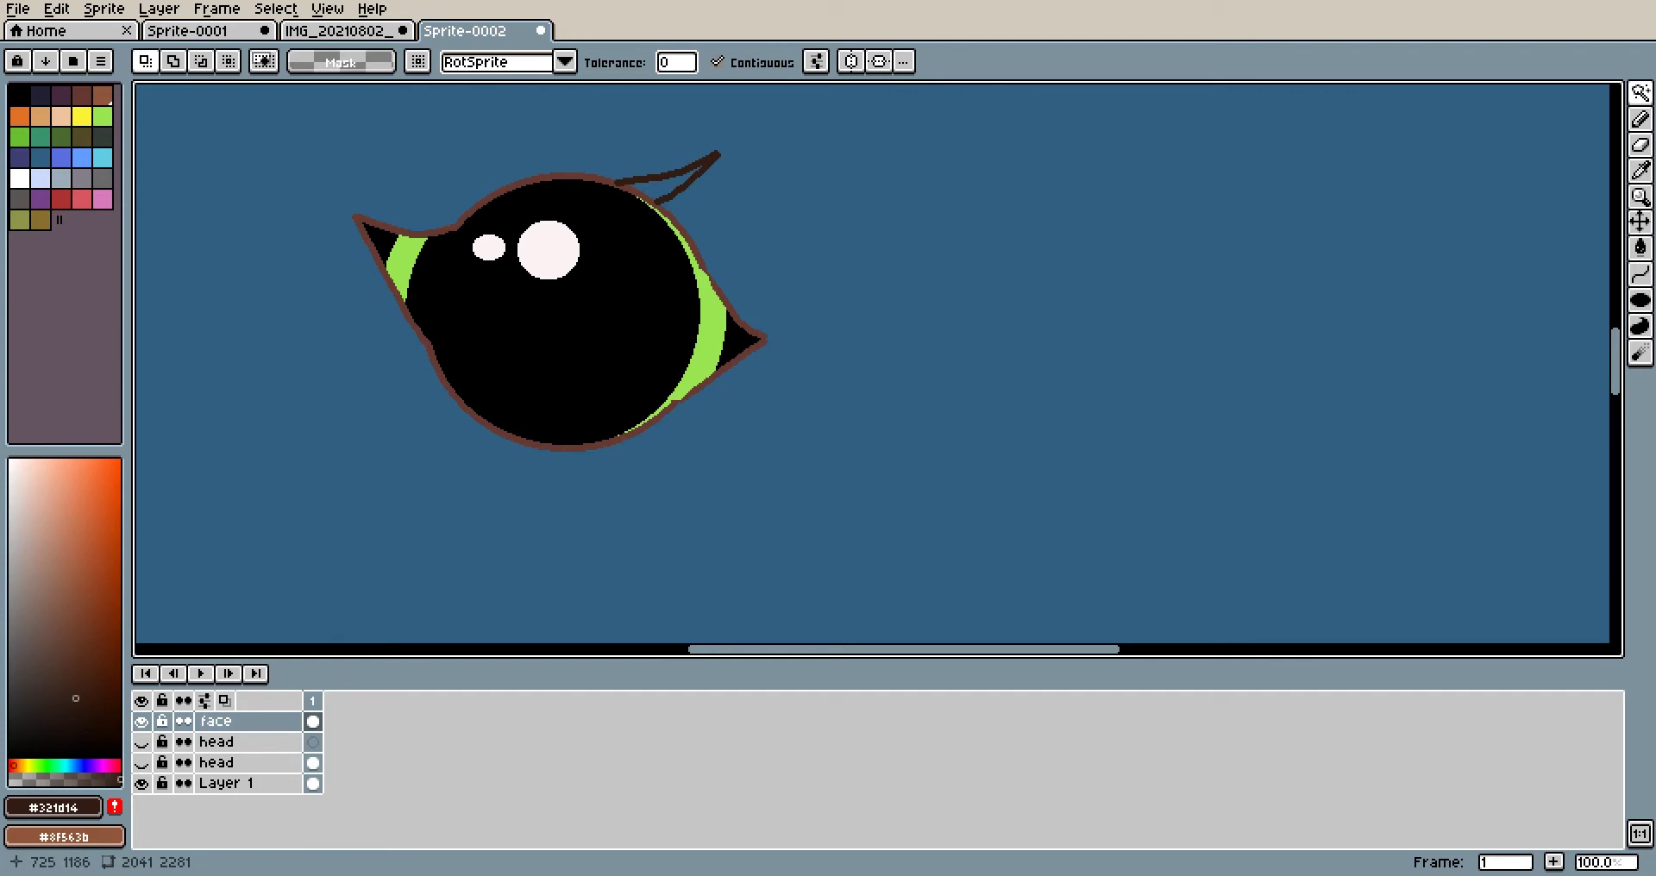
click(1640, 92)
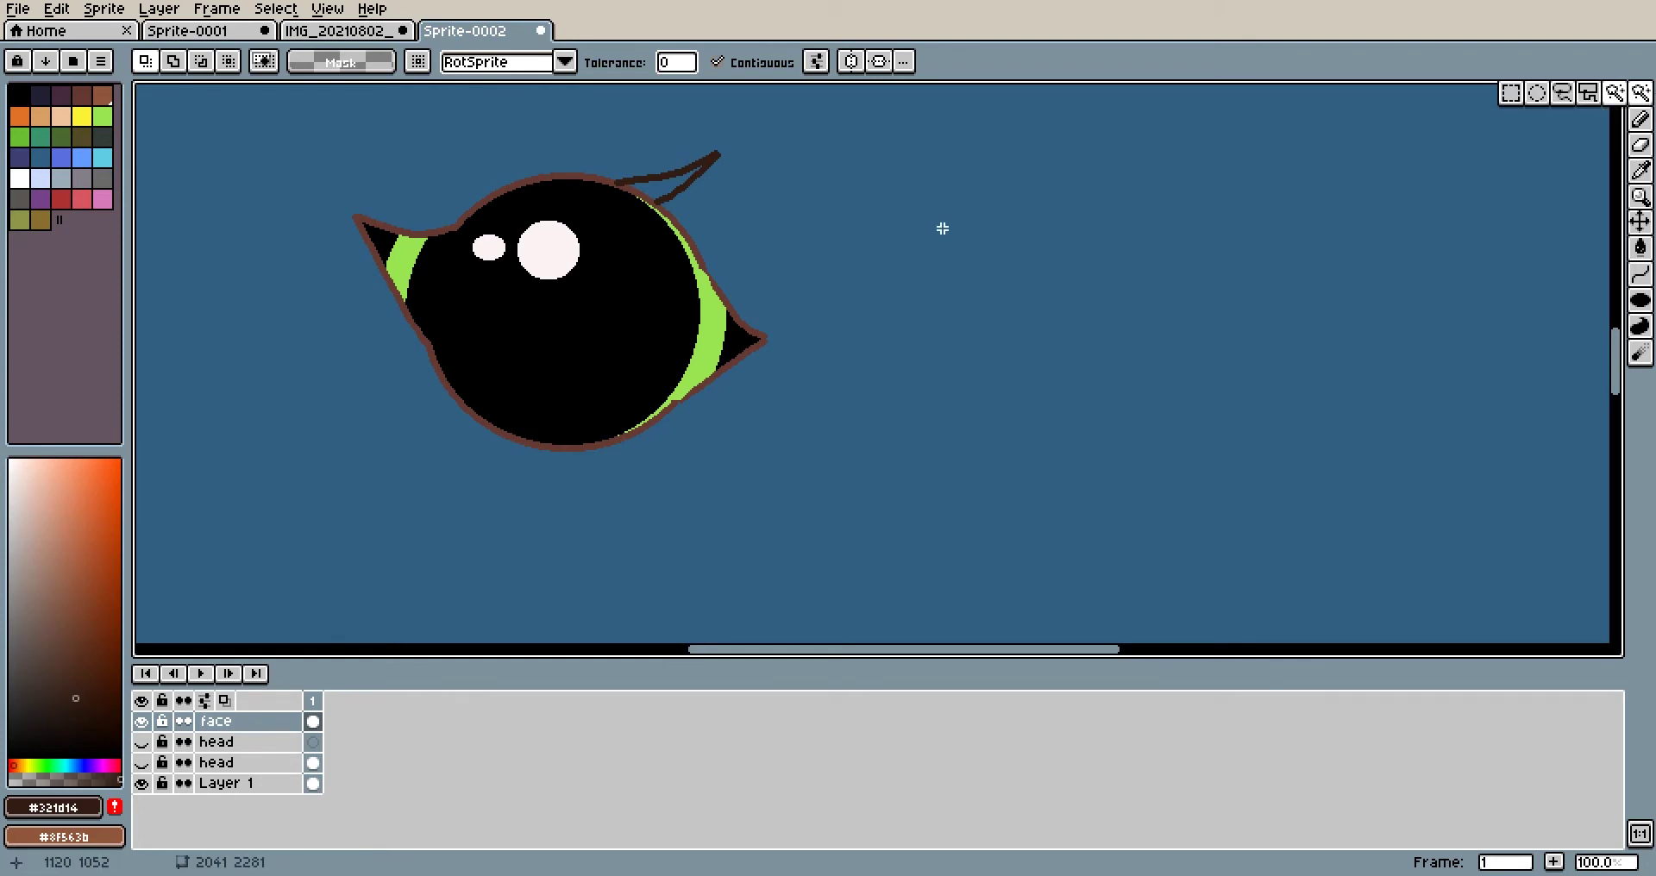
click(917, 226)
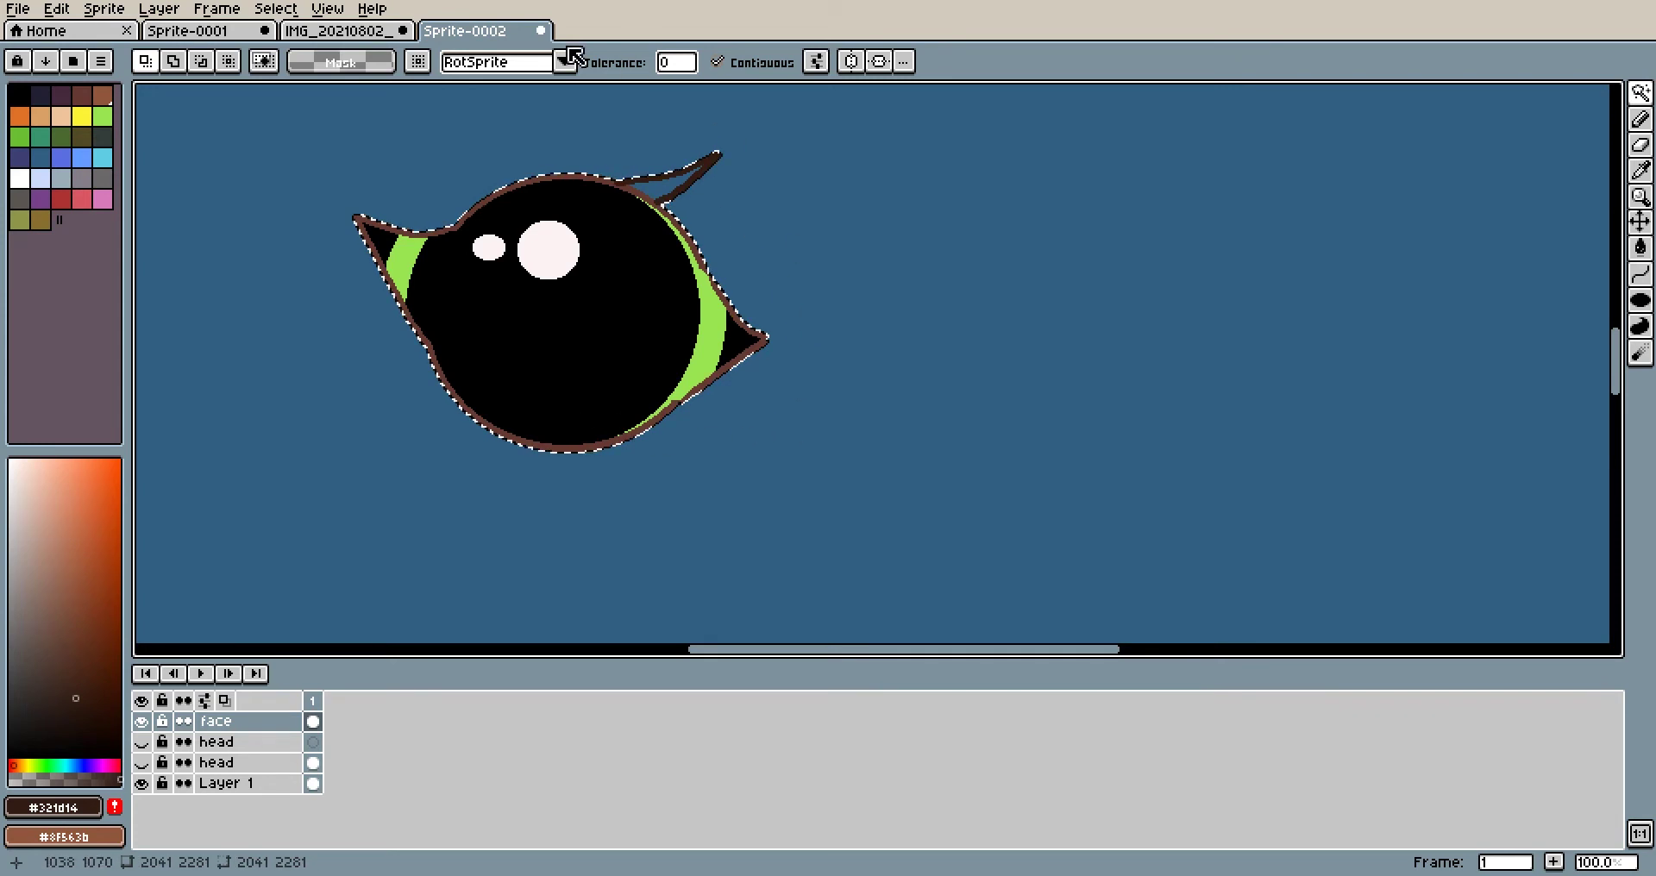
Try a large filled peach ellipse (Idx-7) around the new eye inside the selection, and undo it
click(61, 115)
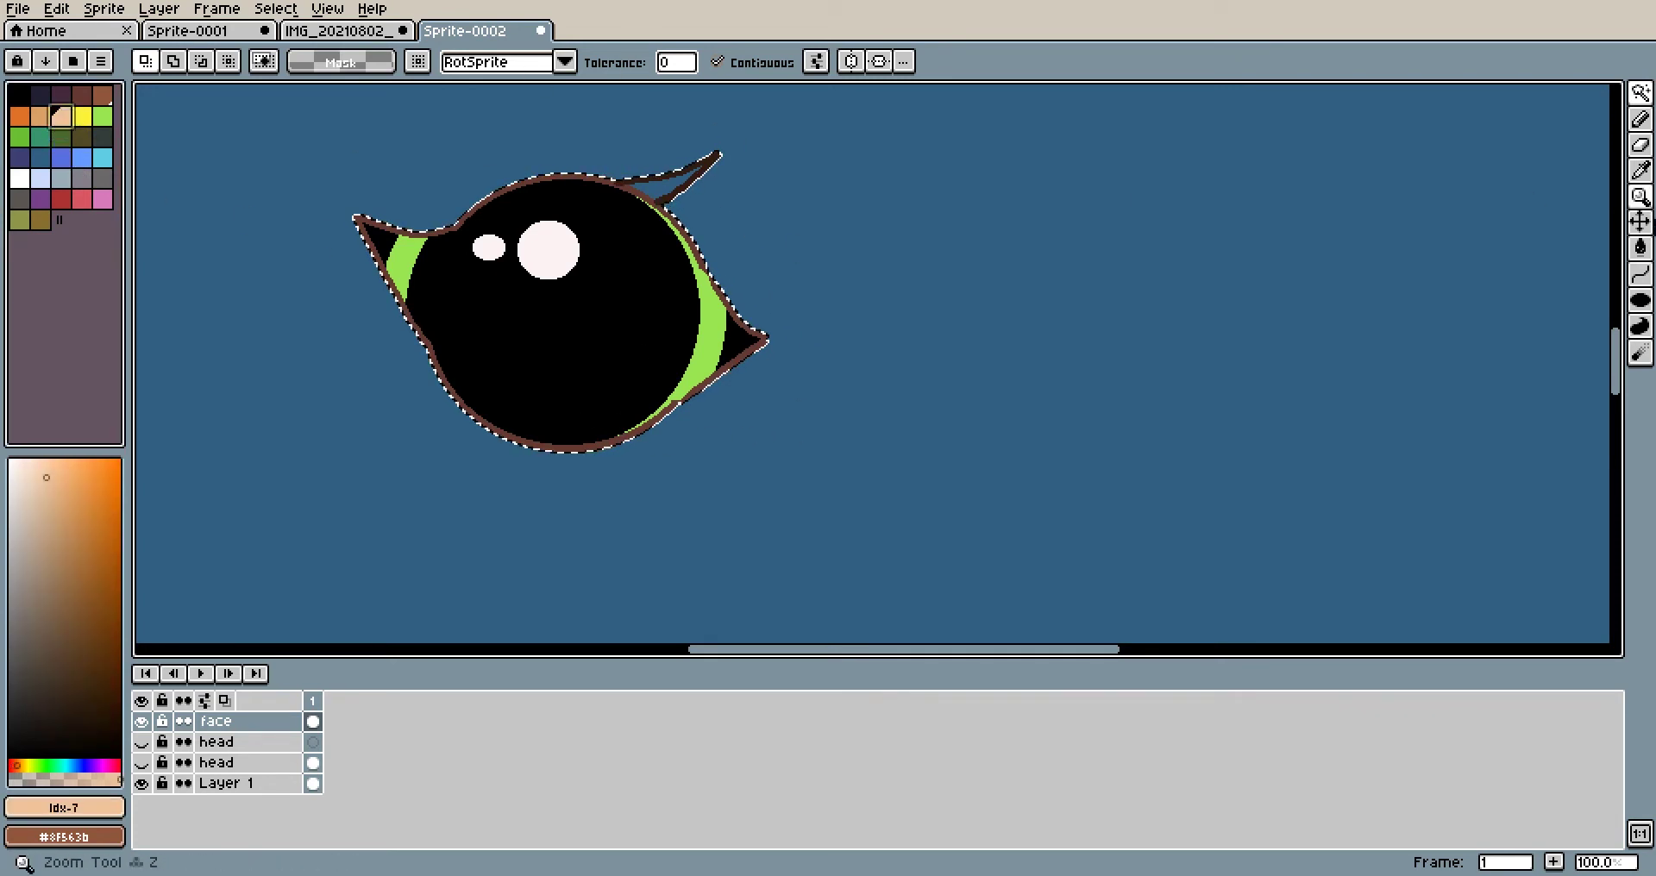
click(1636, 300)
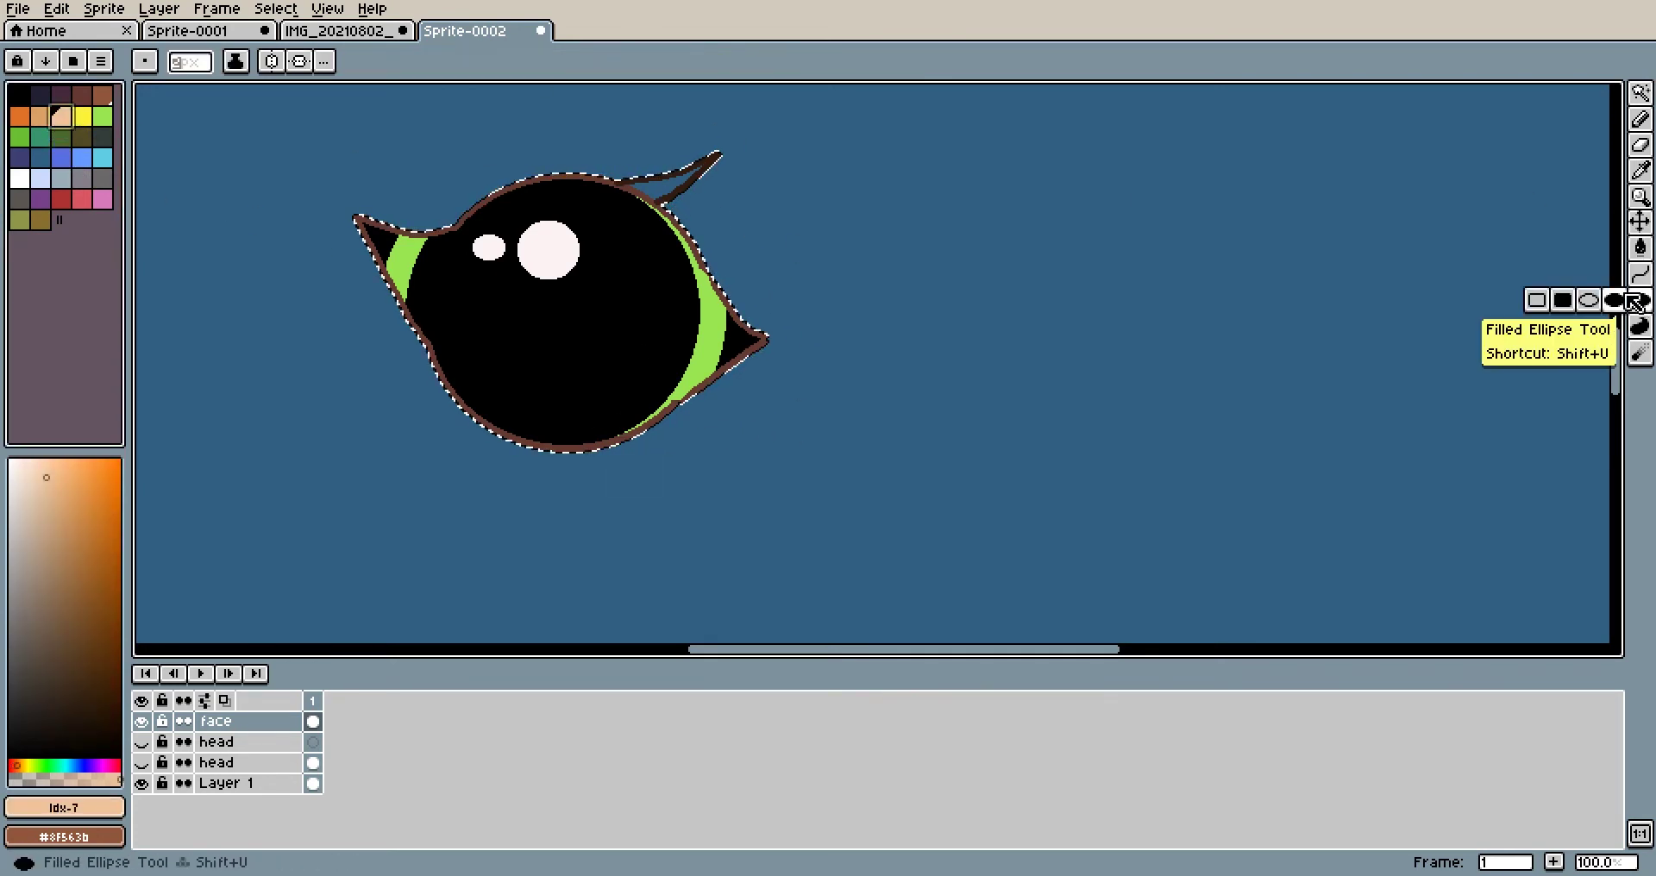
drag(1097, 228, 1264, 364)
key(ctrl+z)
drag(373, 140, 758, 469)
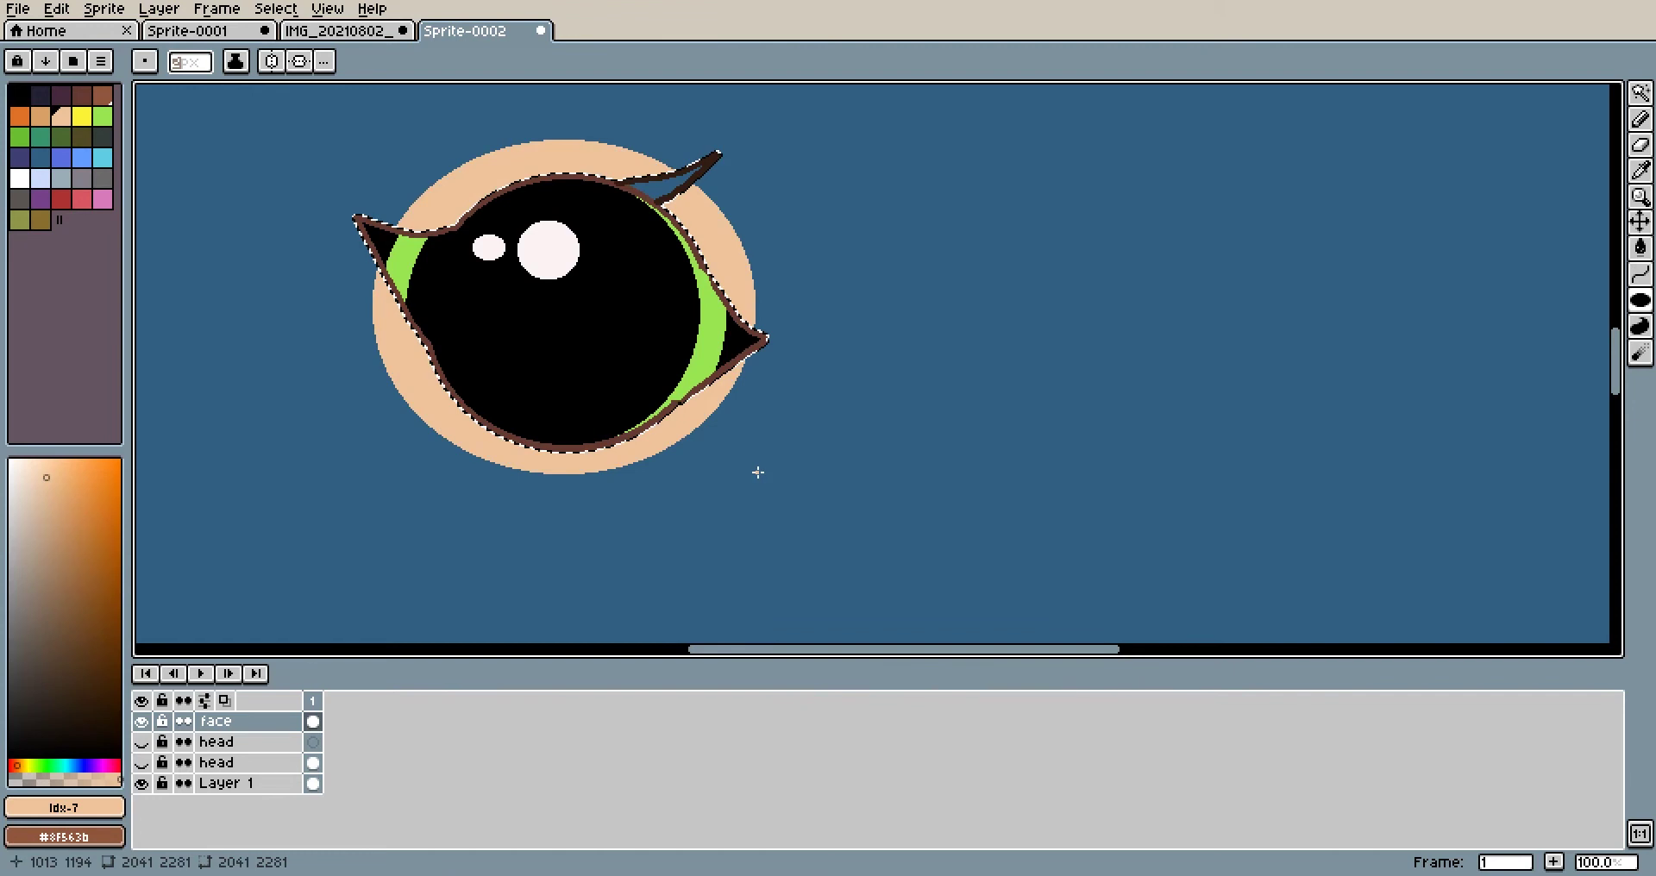
scroll(755, 438, down, 1)
scroll(754, 437, down, 1)
scroll(681, 277, up, 4)
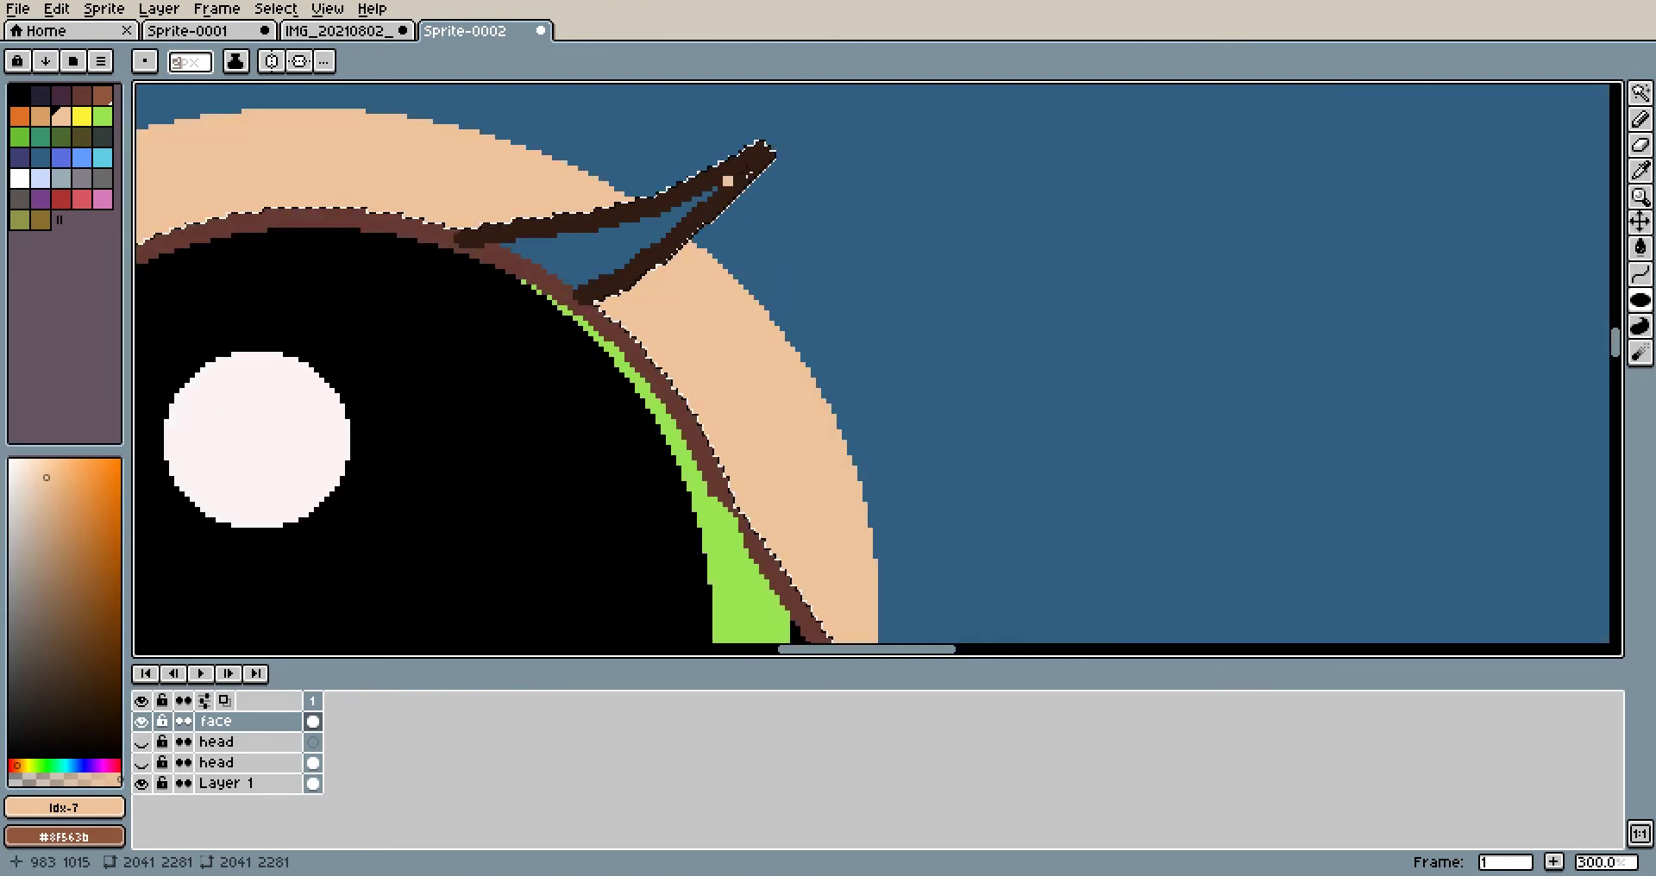
scroll(712, 247, down, 2)
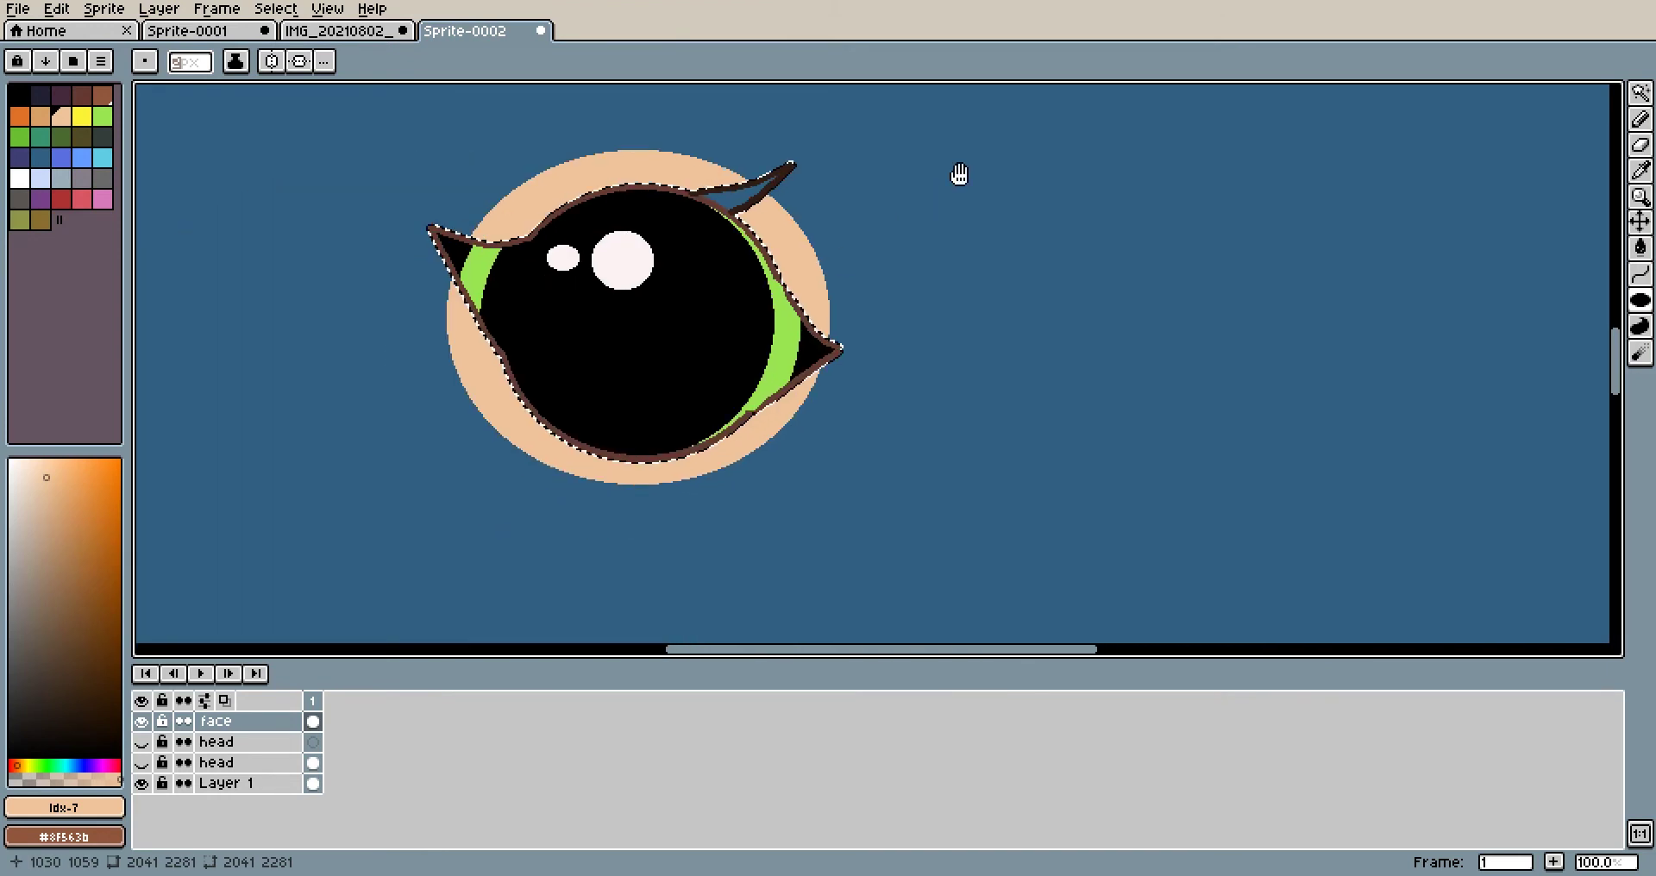
scroll(931, 341, up, 1)
scroll(932, 340, down, 1)
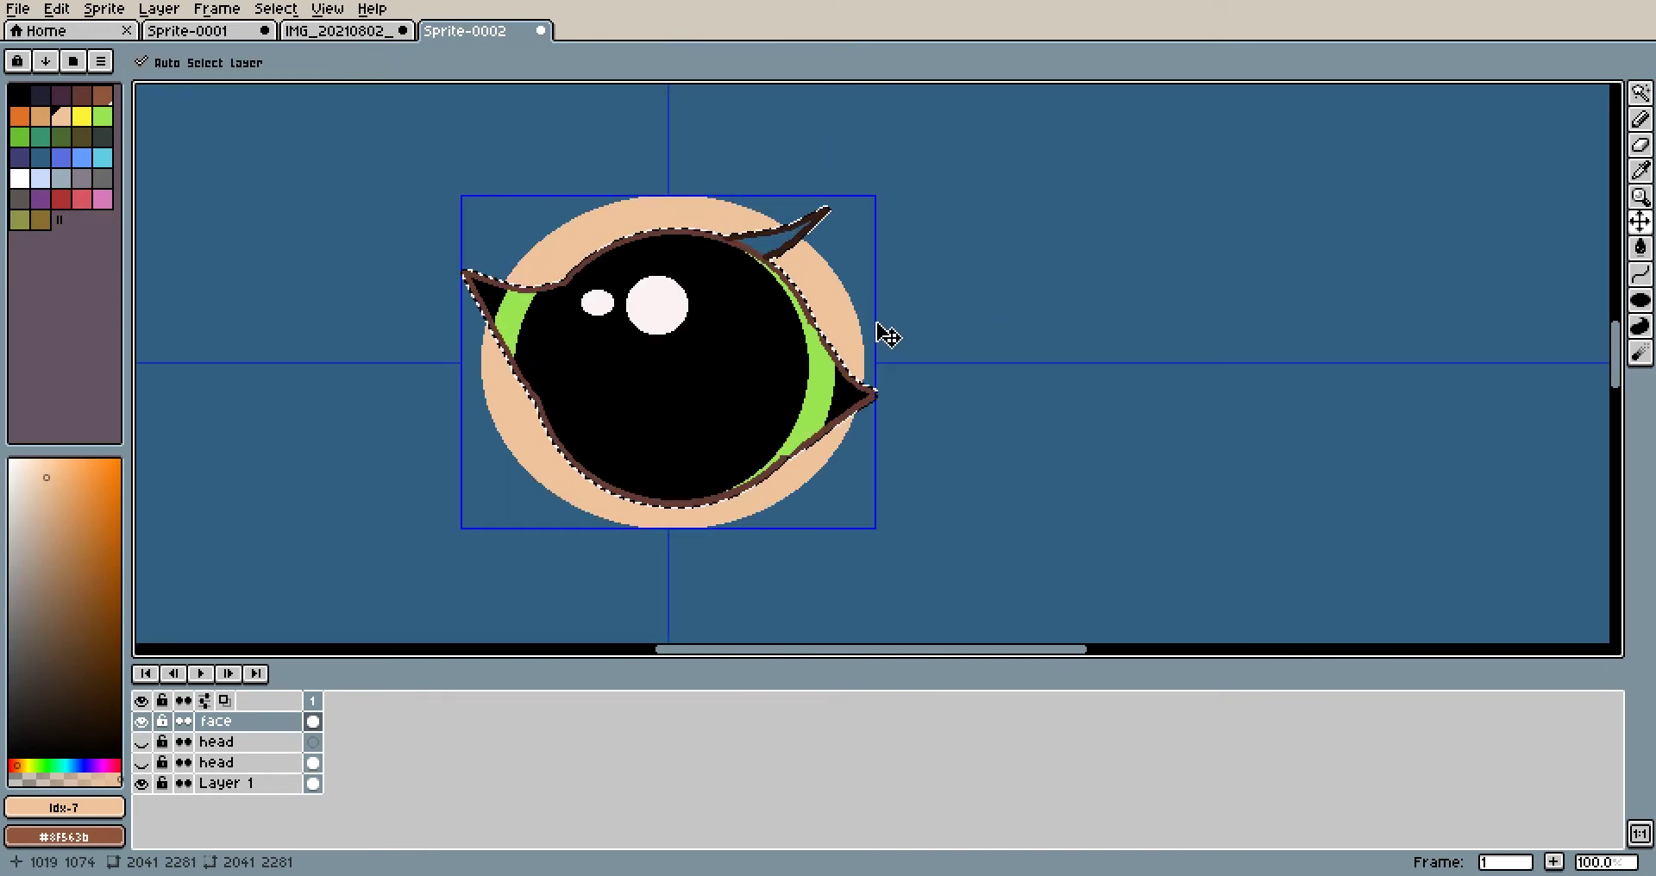
key(ctrl+z)
Try a narrow peach ellipse above the eye's outer corner and a wide one around the whole eye, and undo both
drag(506, 193, 561, 328)
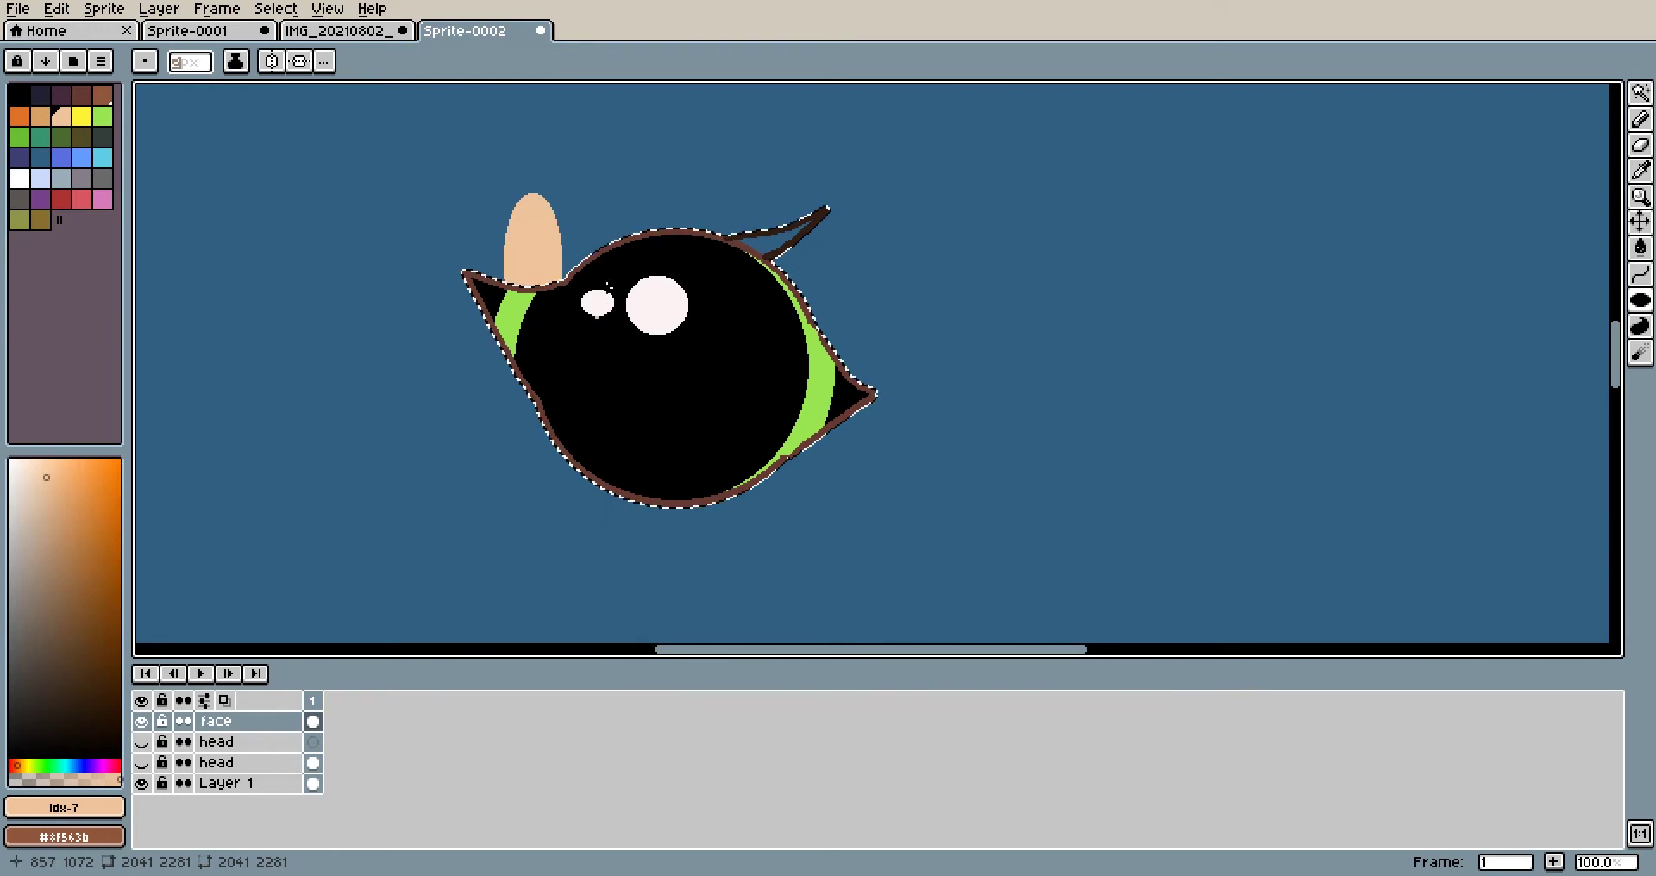
key(ctrl+z)
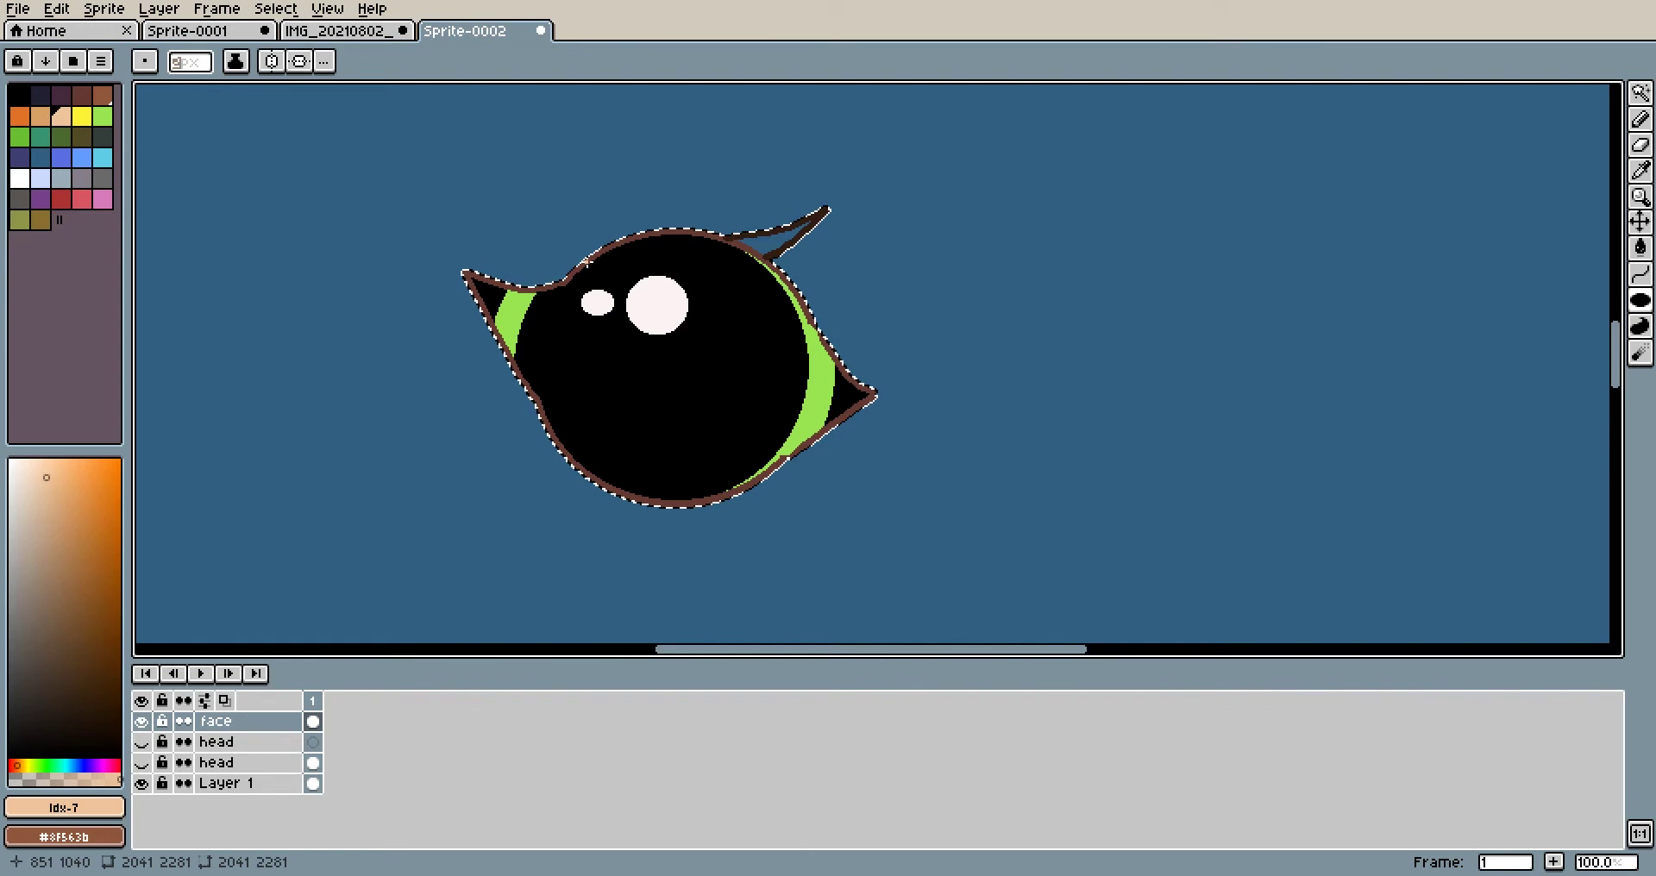
drag(483, 218, 866, 500)
scroll(835, 359, down, 2)
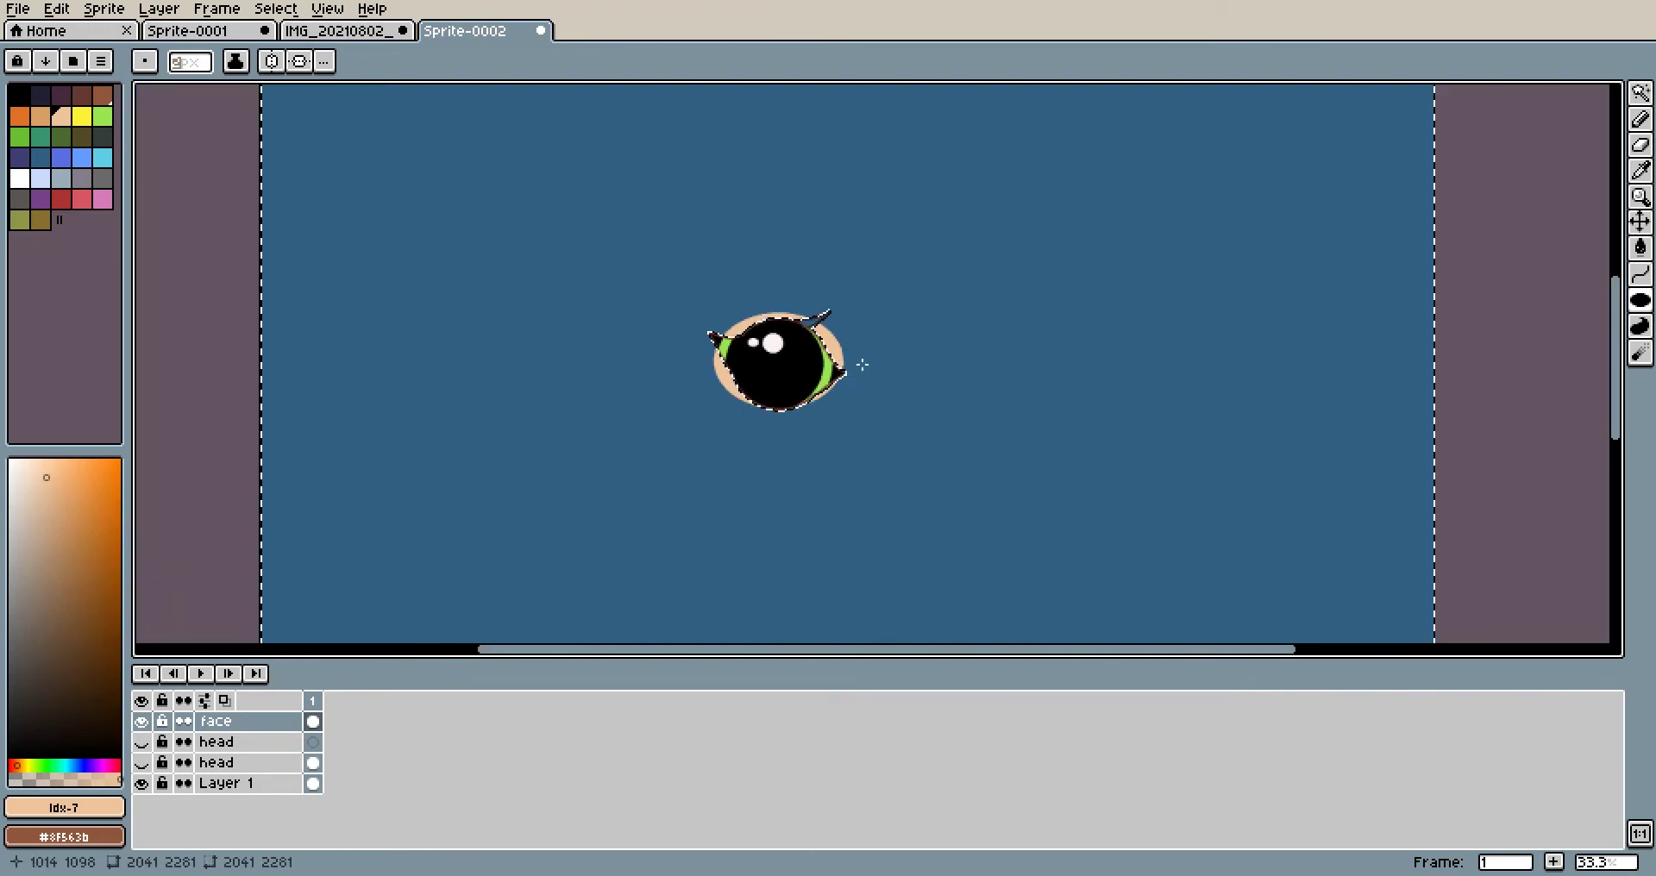
scroll(819, 331, up, 2)
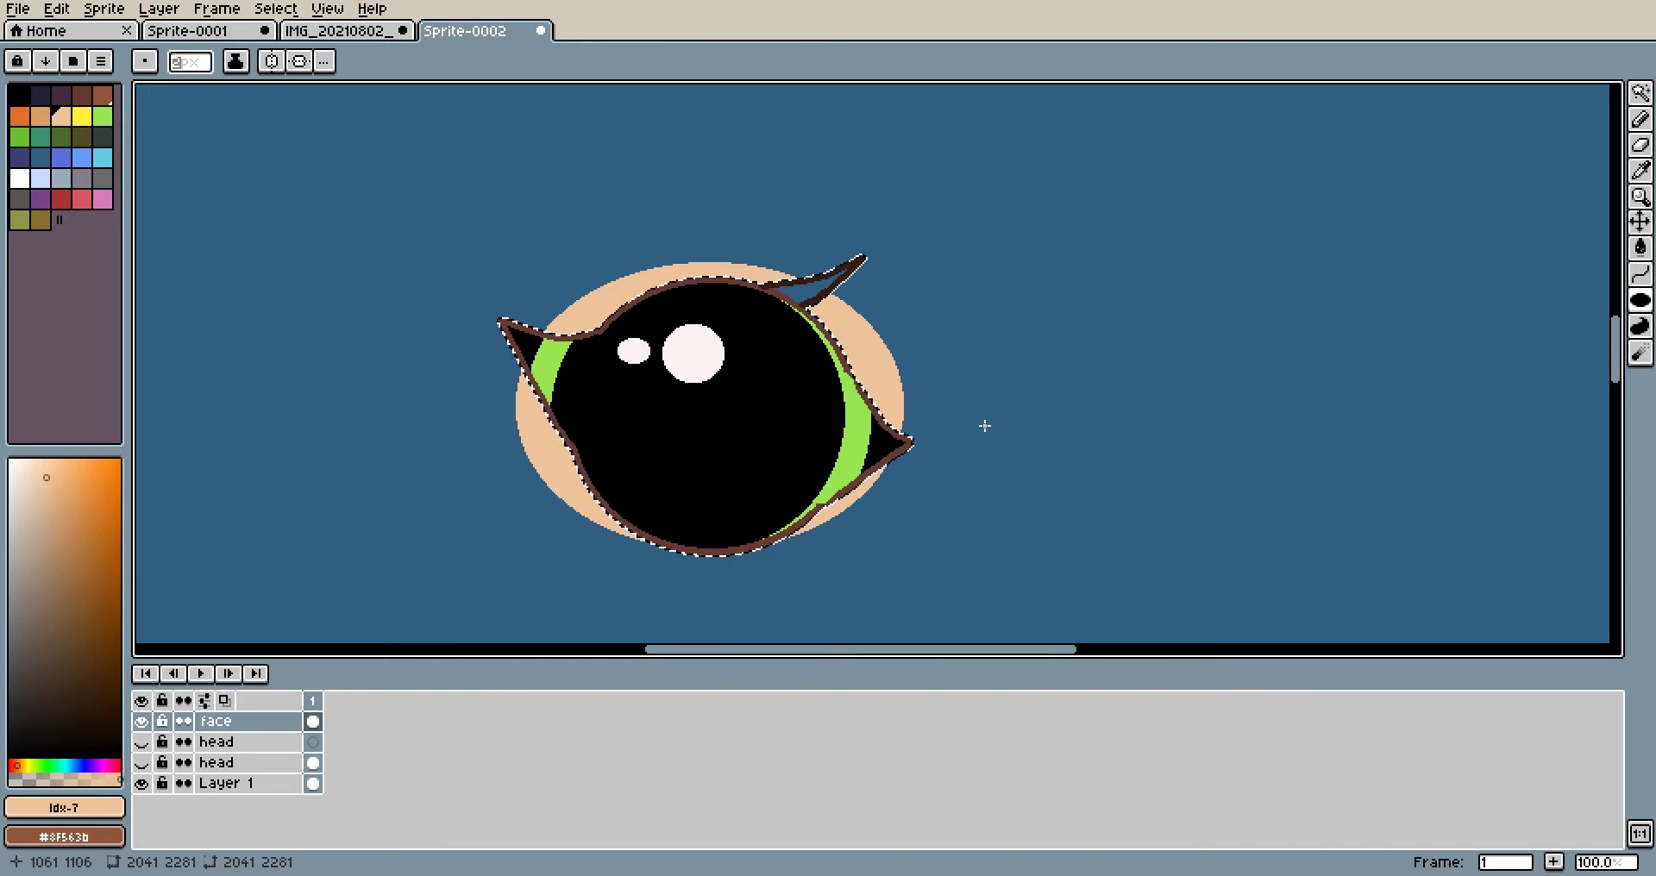
key(v)
key(ctrl+z)
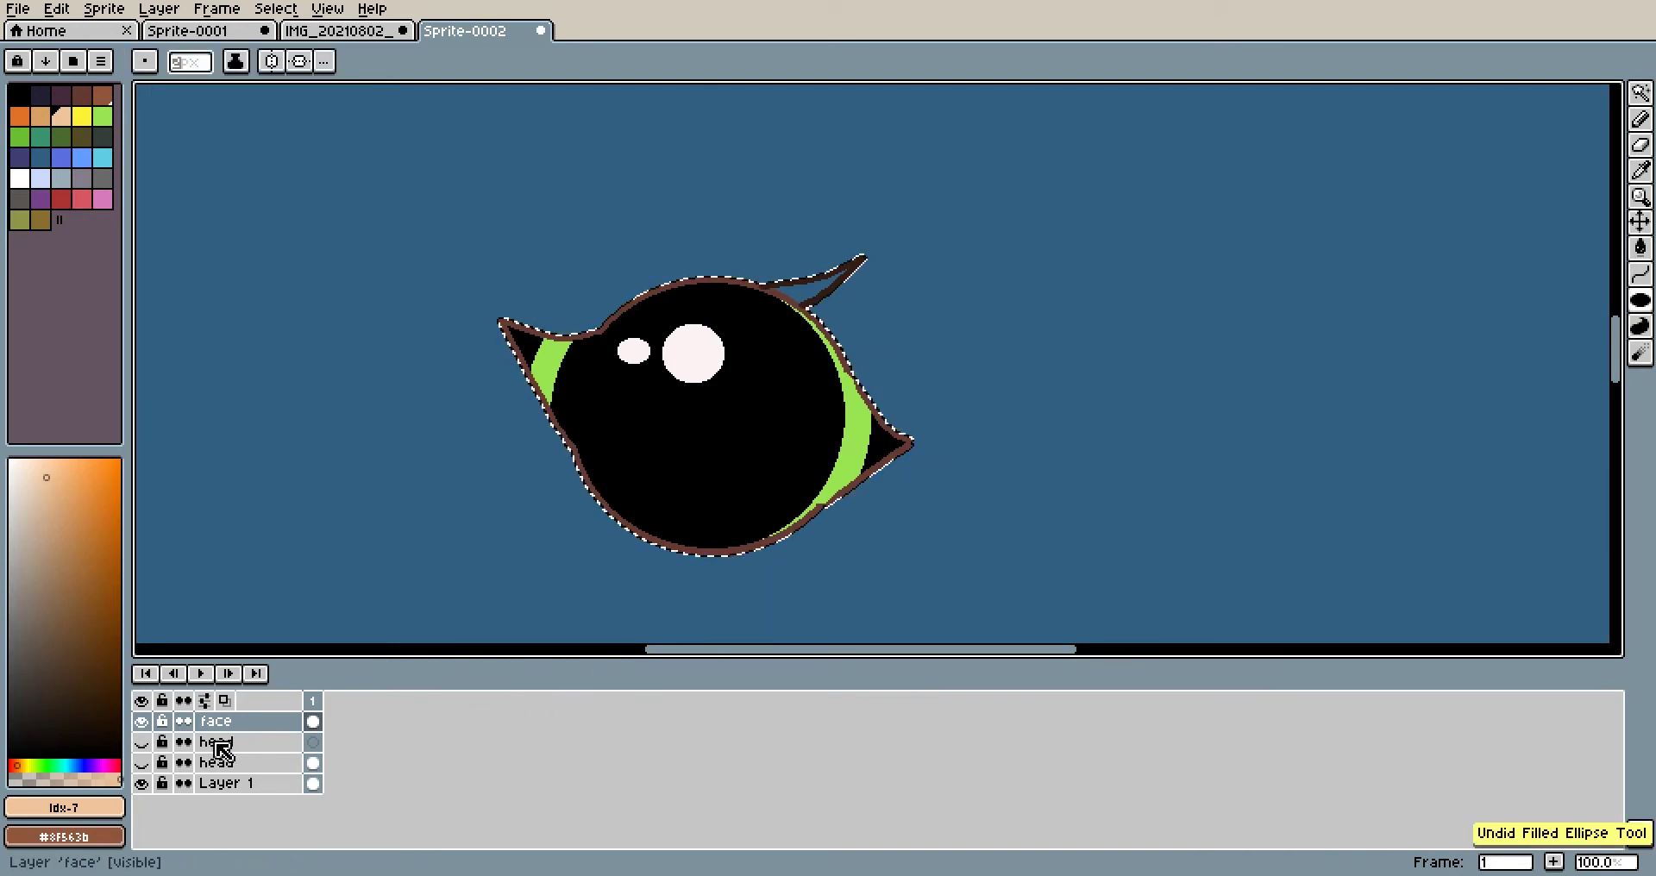
Toggle the face layer's visibility off and on, and show both head layers again
click(144, 722)
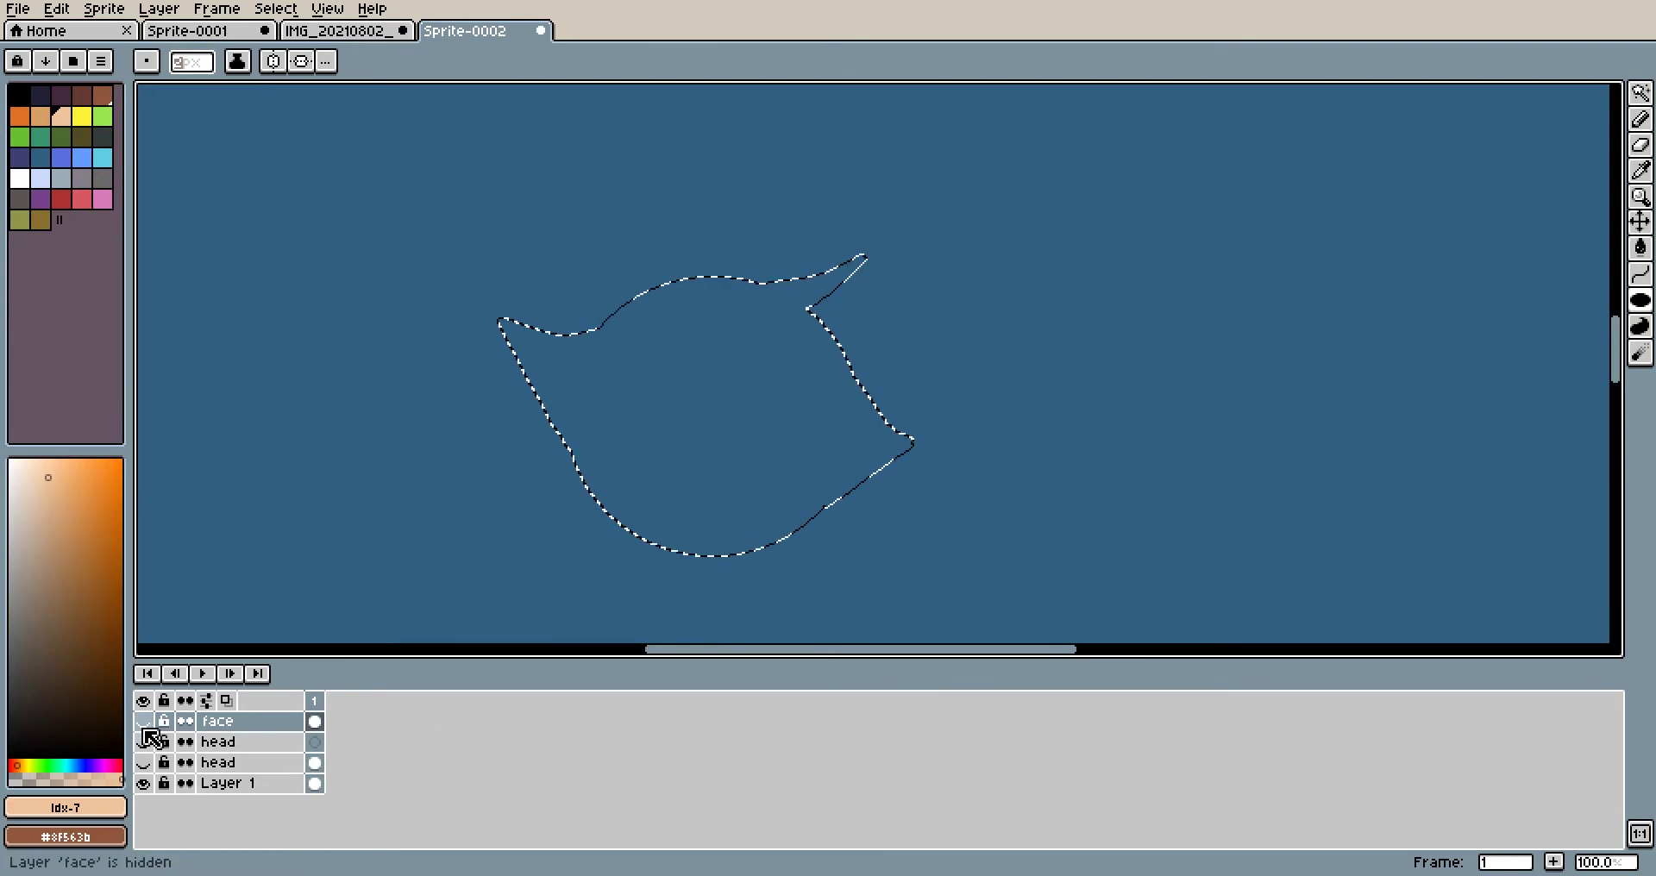
click(143, 722)
click(143, 762)
click(143, 762)
click(144, 762)
drag(956, 434, 677, 336)
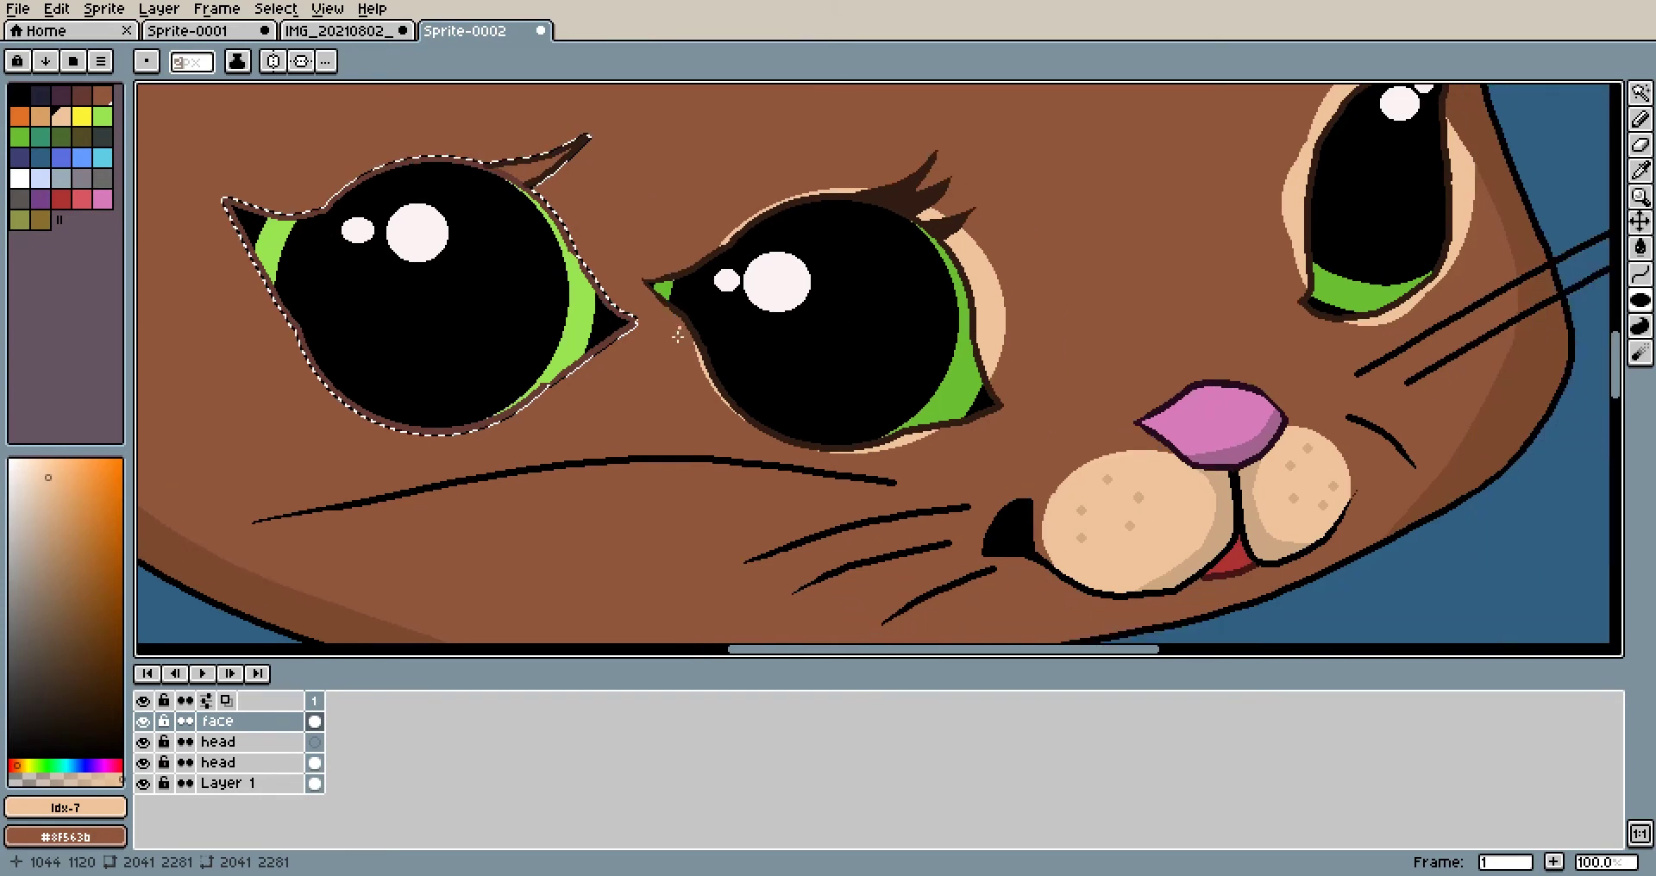
Merge the face layer down into the head layer directly beneath it and switch to the Eraser
right_click(290, 724)
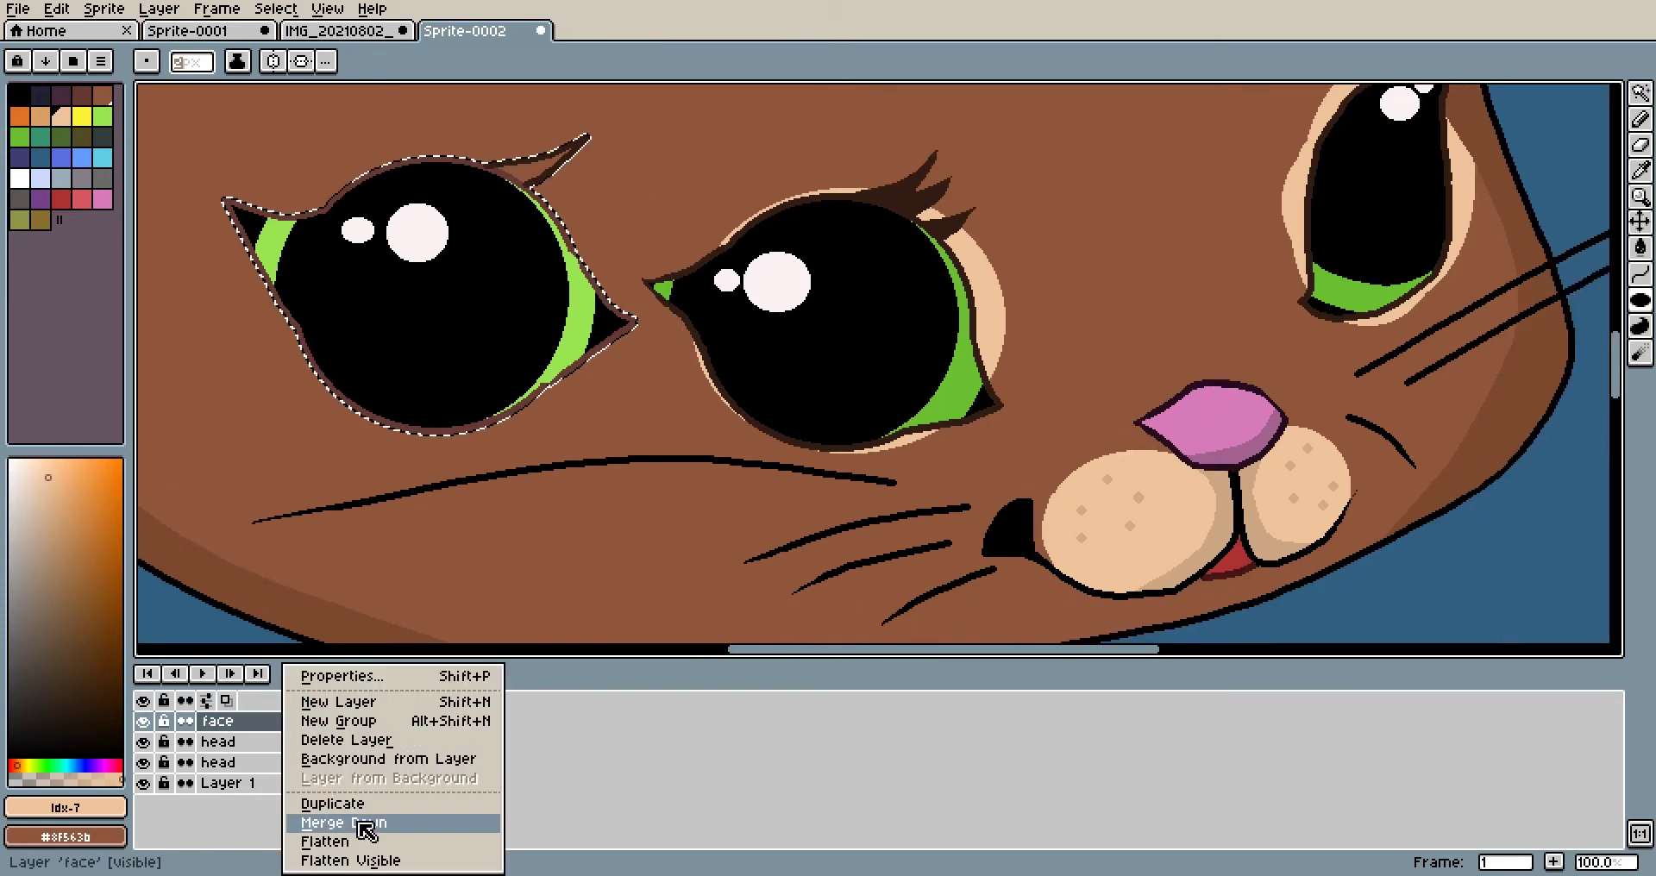
click(363, 823)
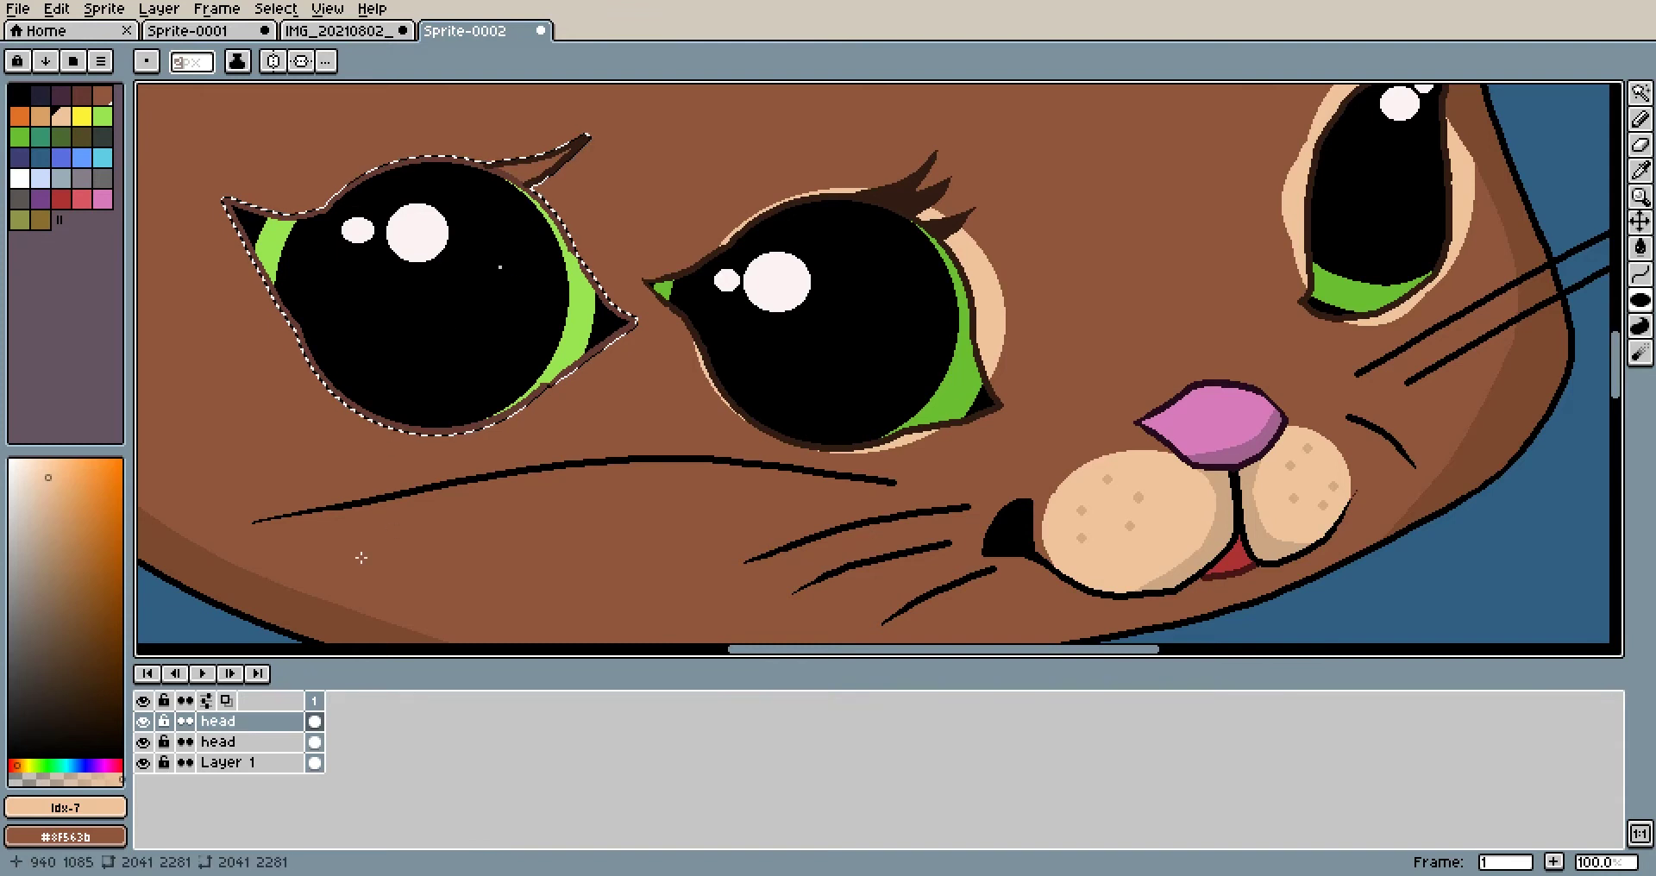
click(1641, 149)
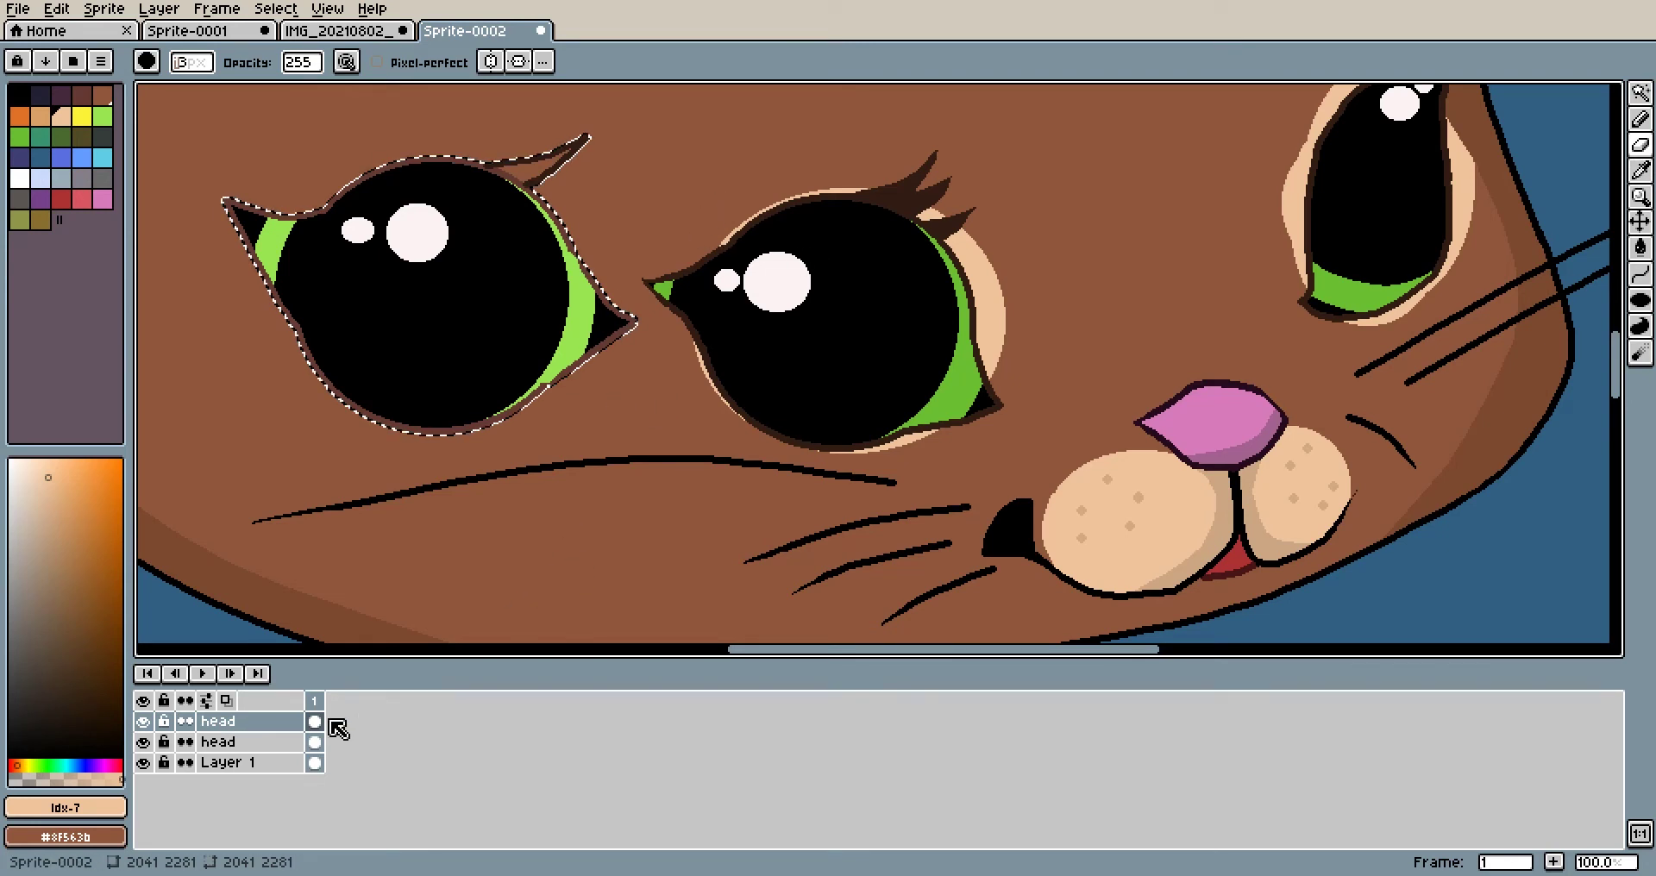
Check the rabbit with and without the merged upper head layer, and delete that layer, clearing the selection
click(143, 722)
scroll(733, 273, down, 3)
drag(763, 319, 796, 498)
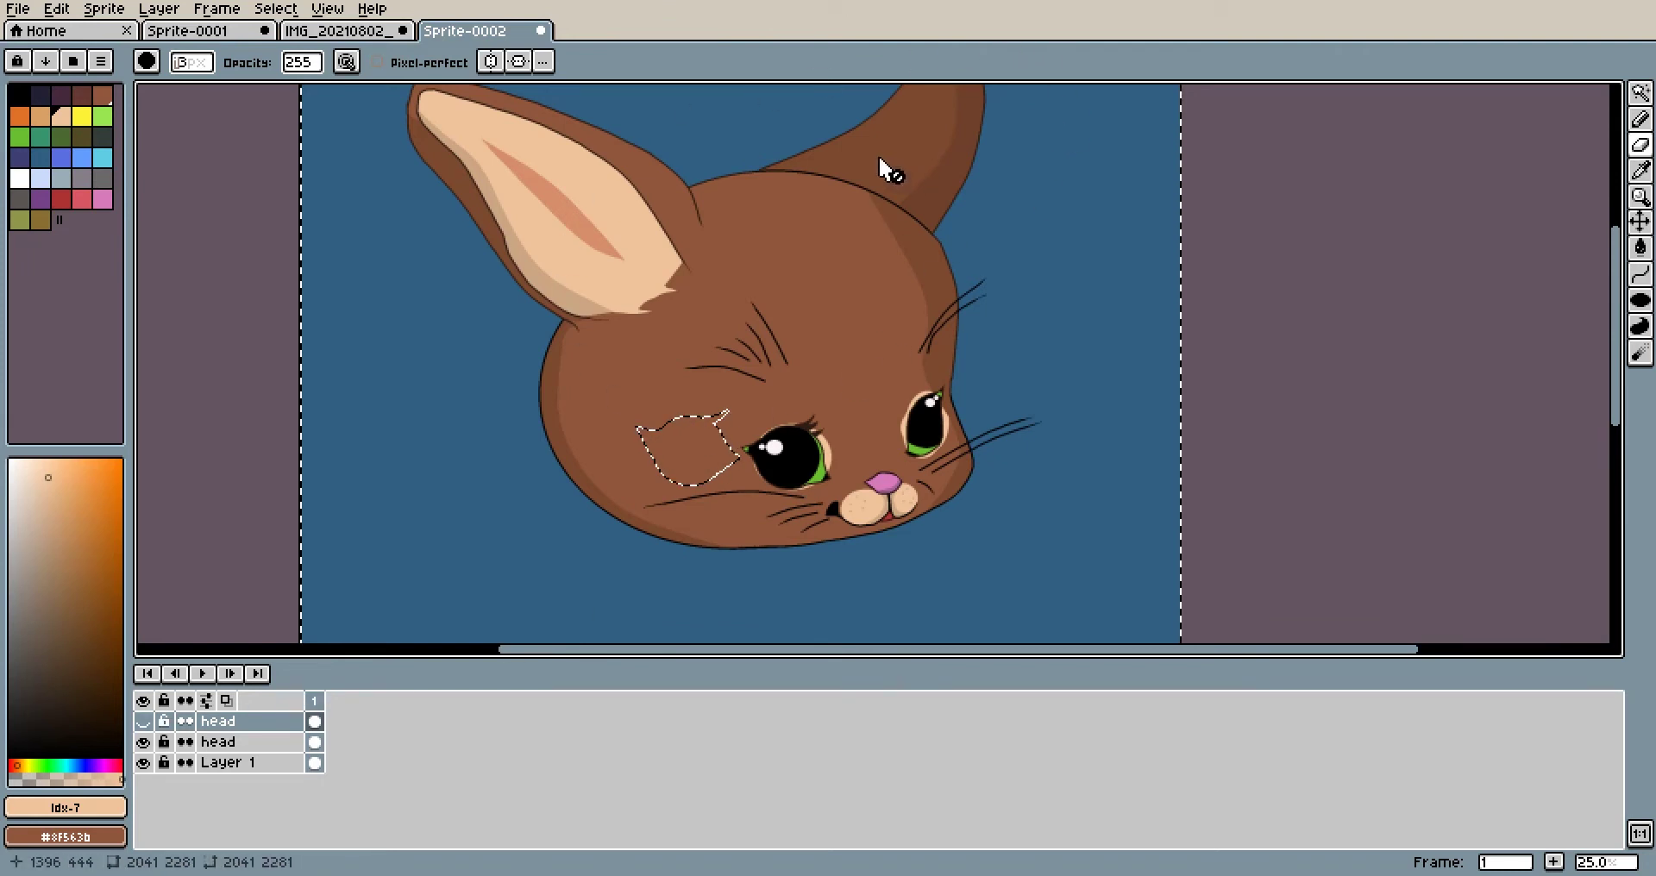
drag(895, 183, 906, 218)
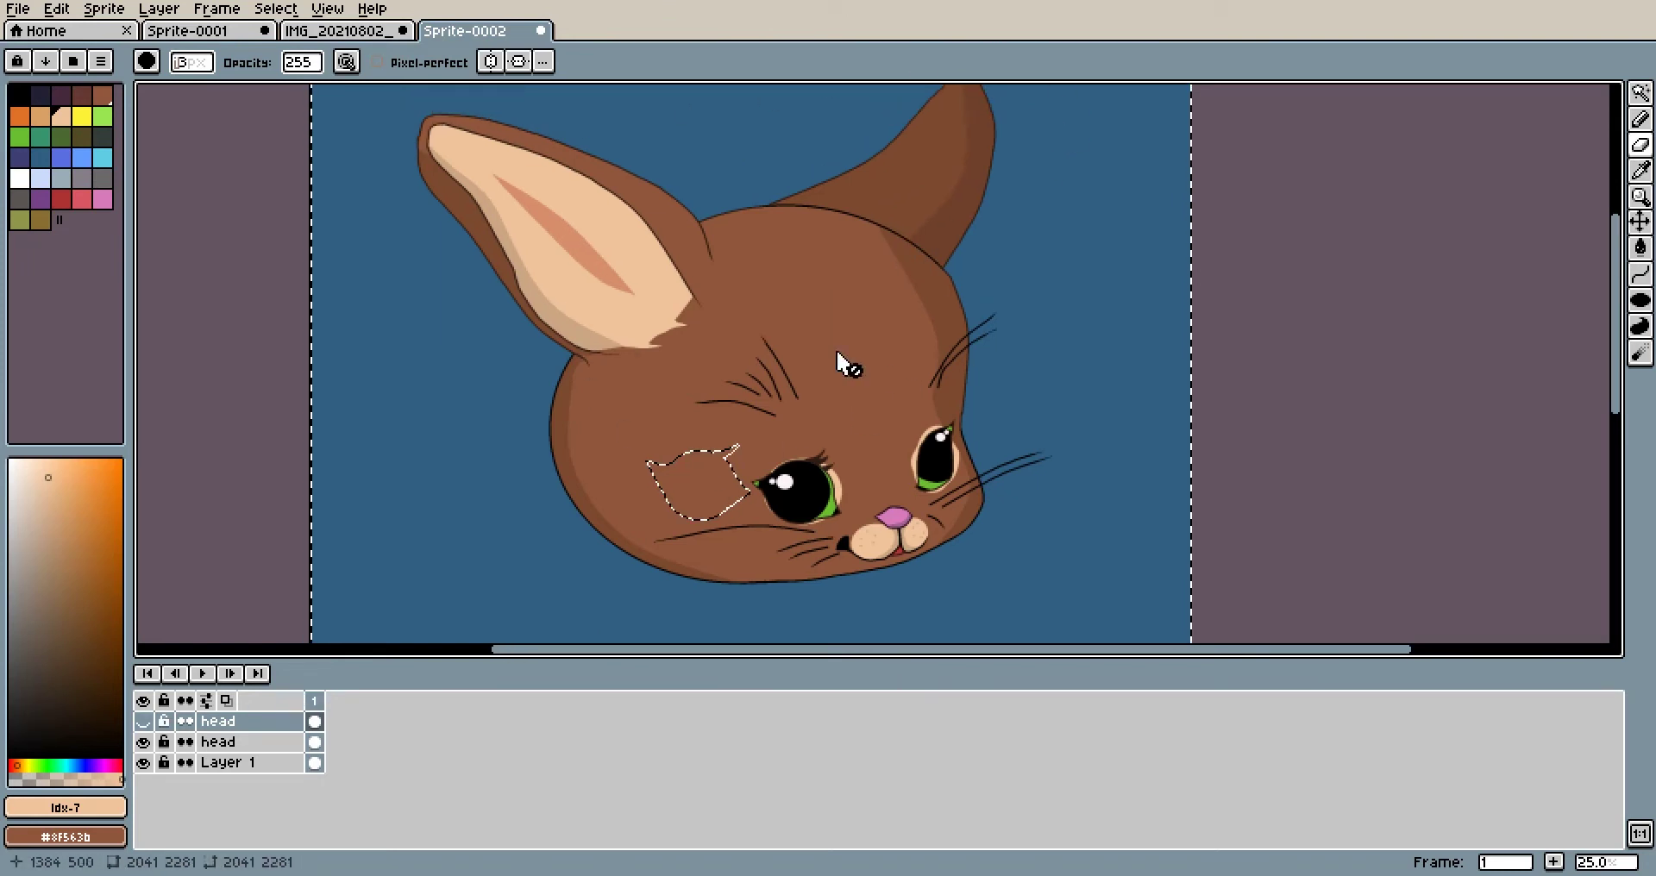
click(144, 721)
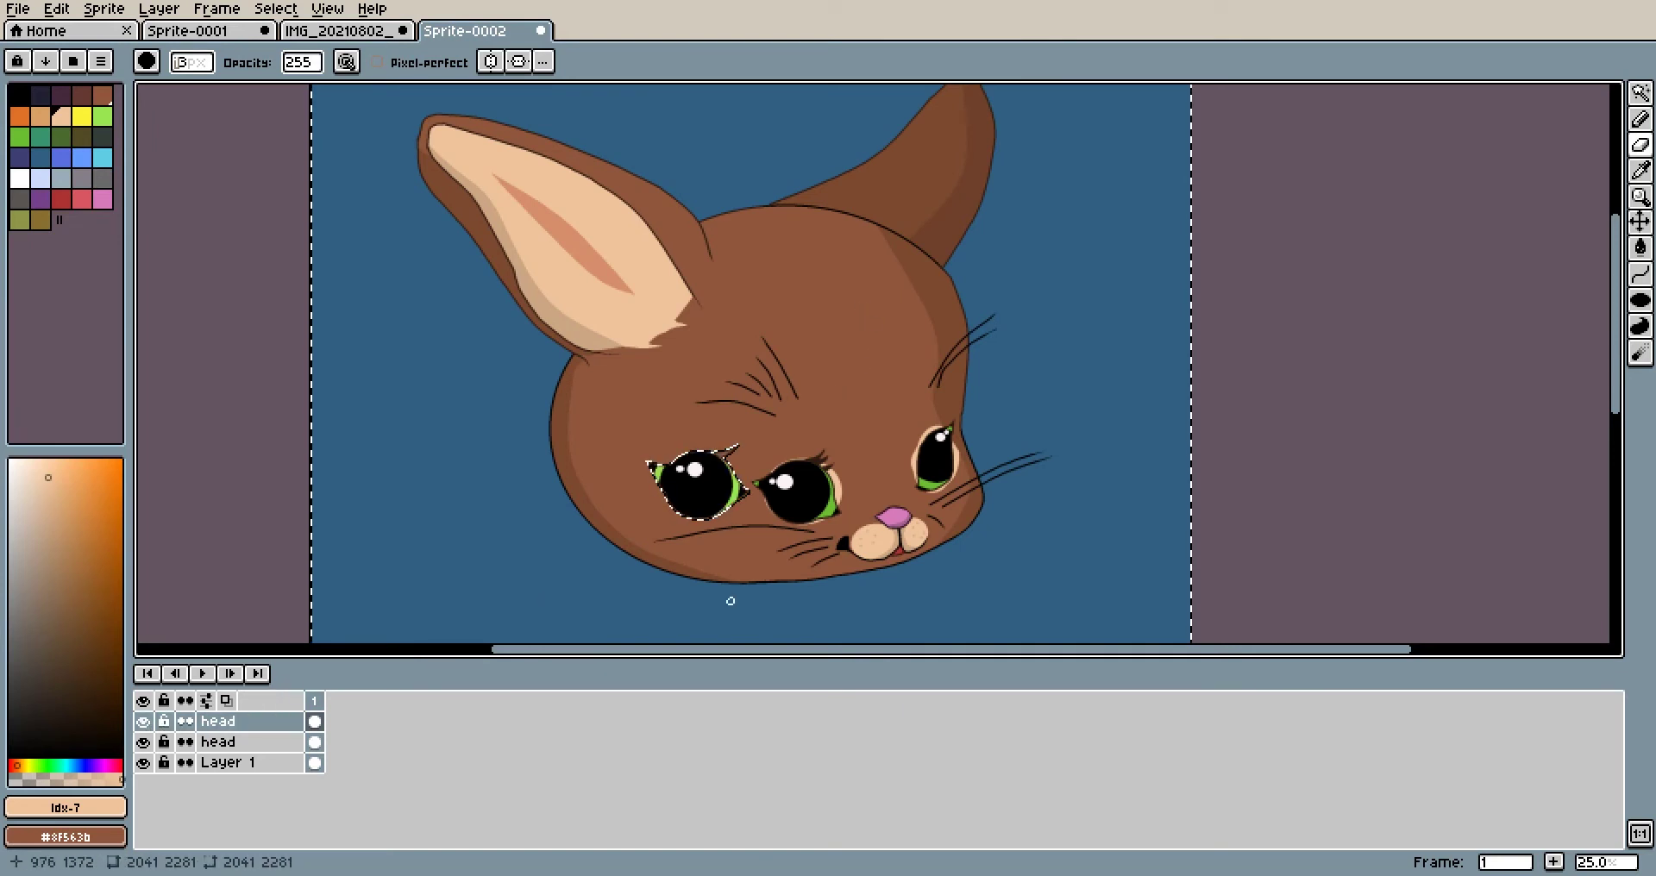
right_click(272, 724)
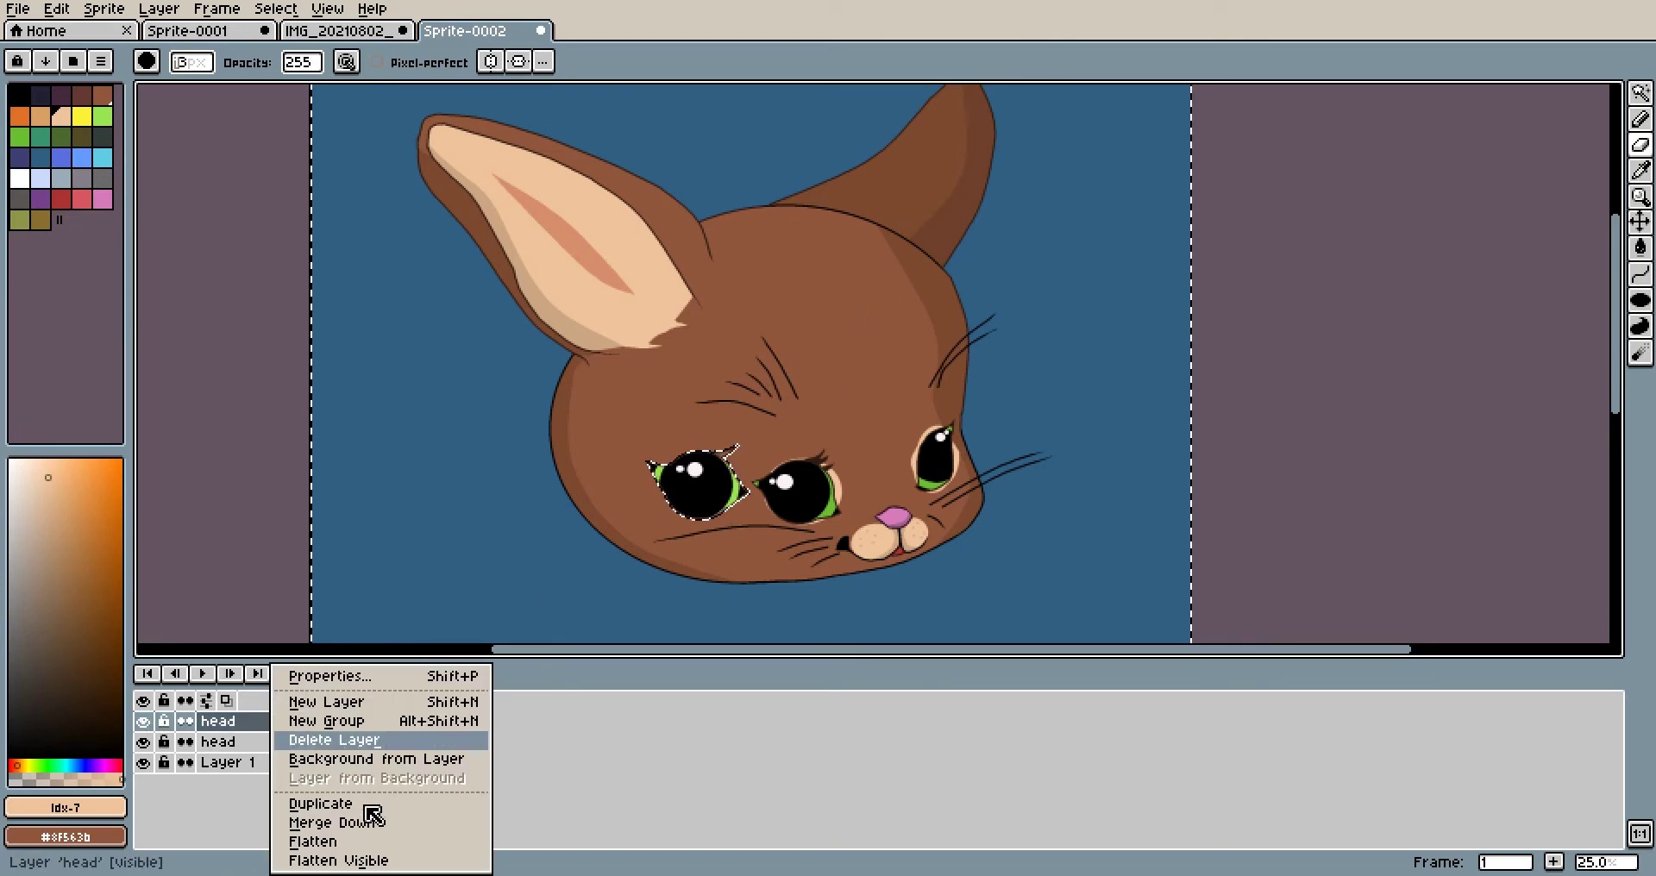
click(351, 740)
key(ctrl+d)
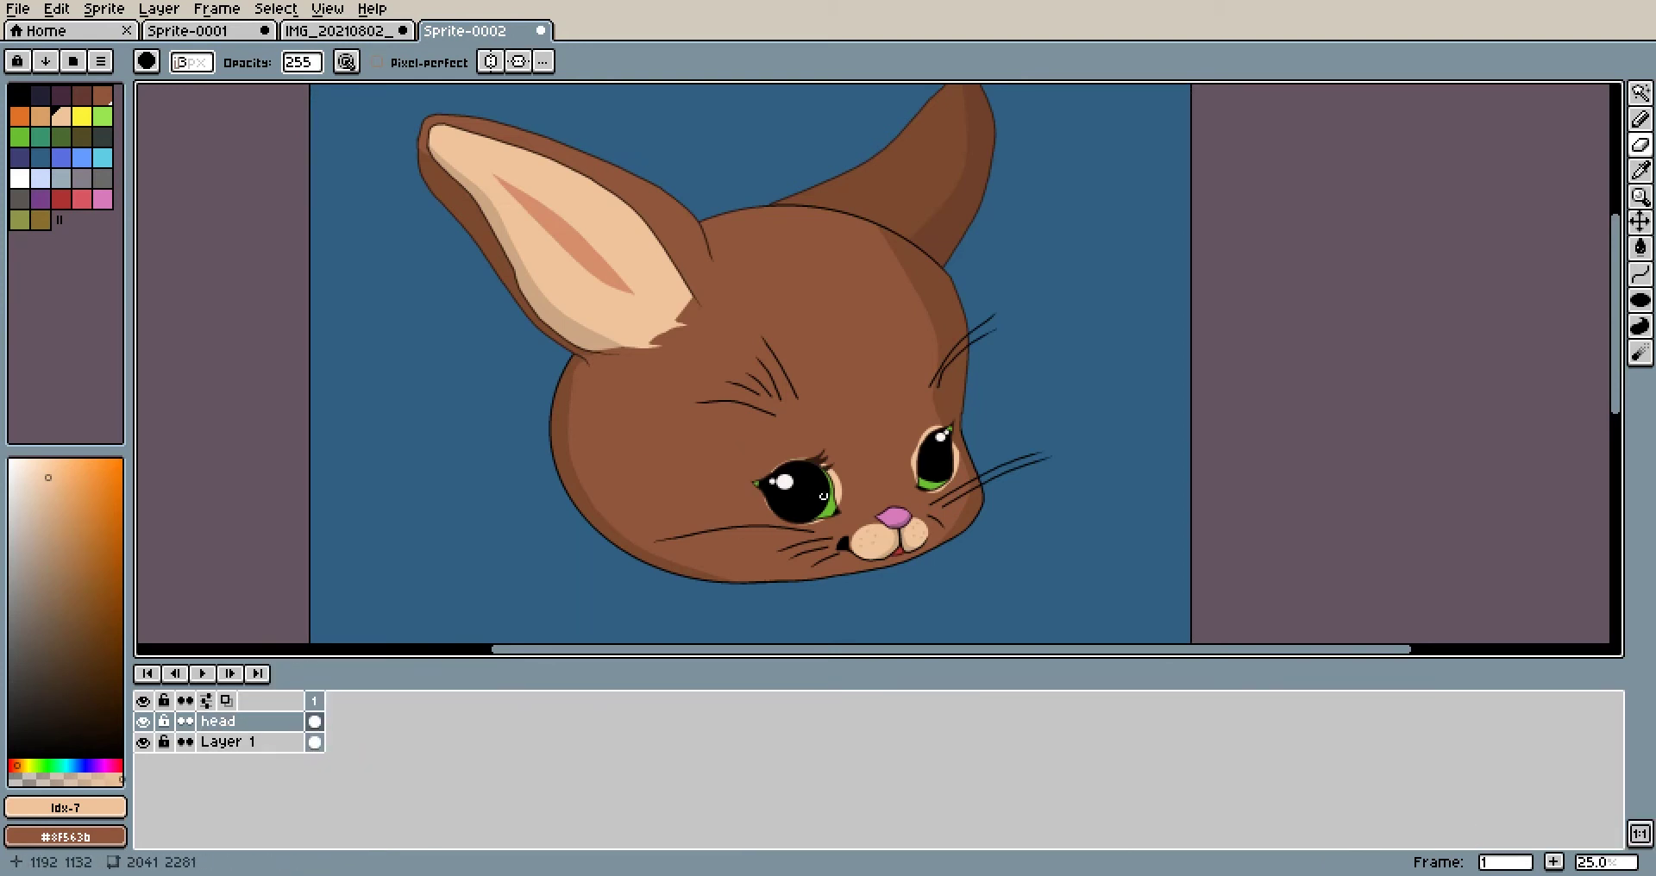
click(1640, 91)
click(1085, 240)
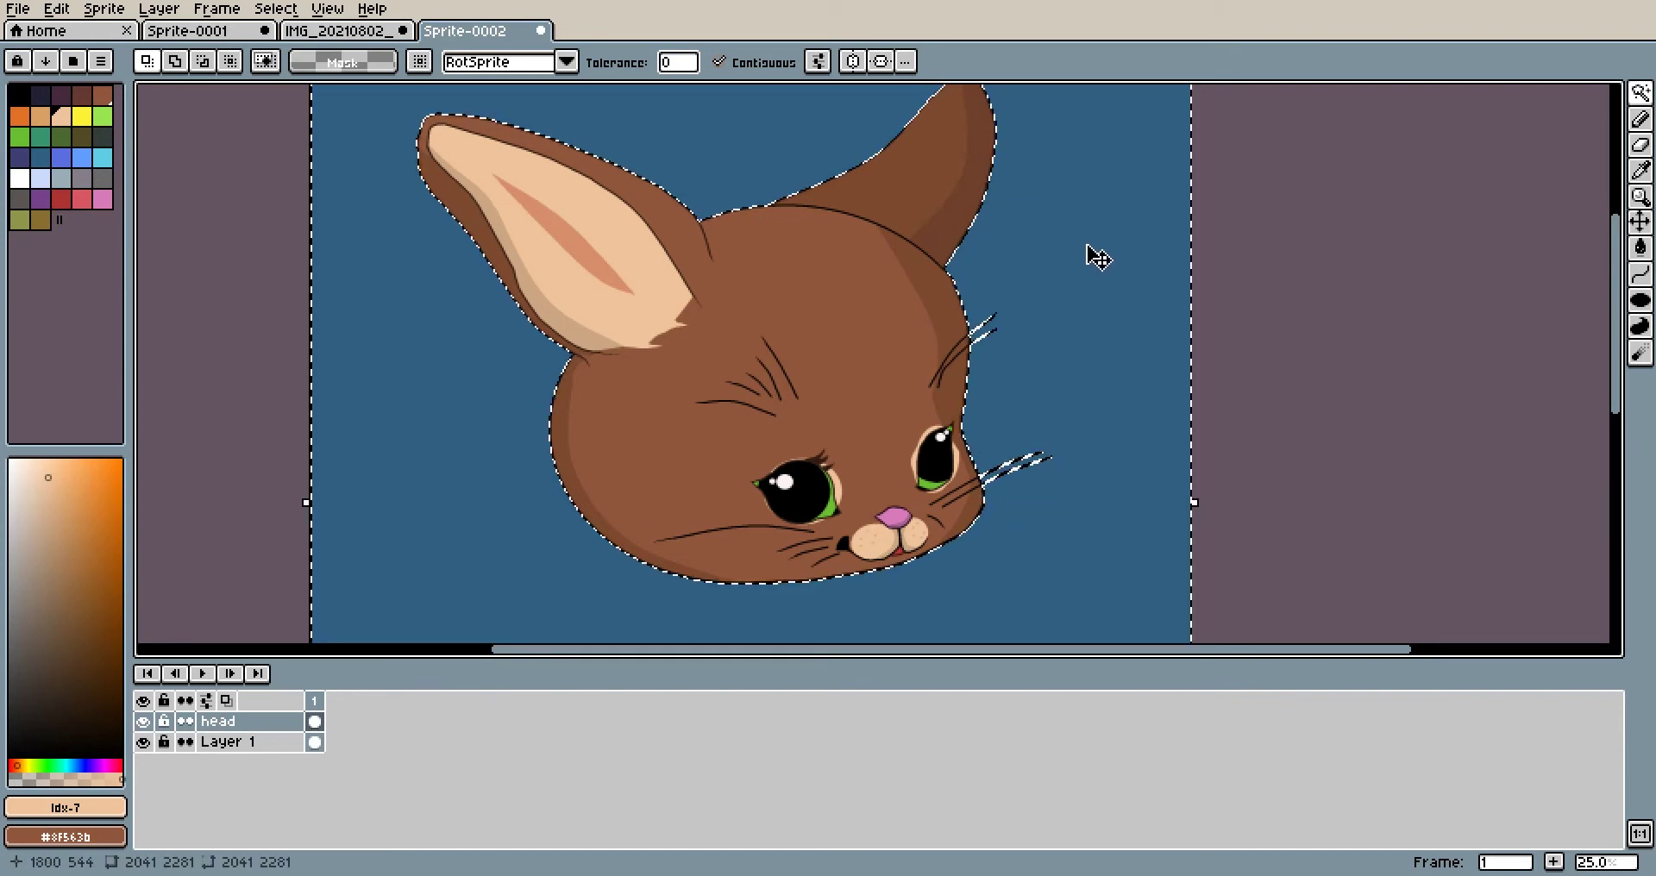
key(ctrl+d)
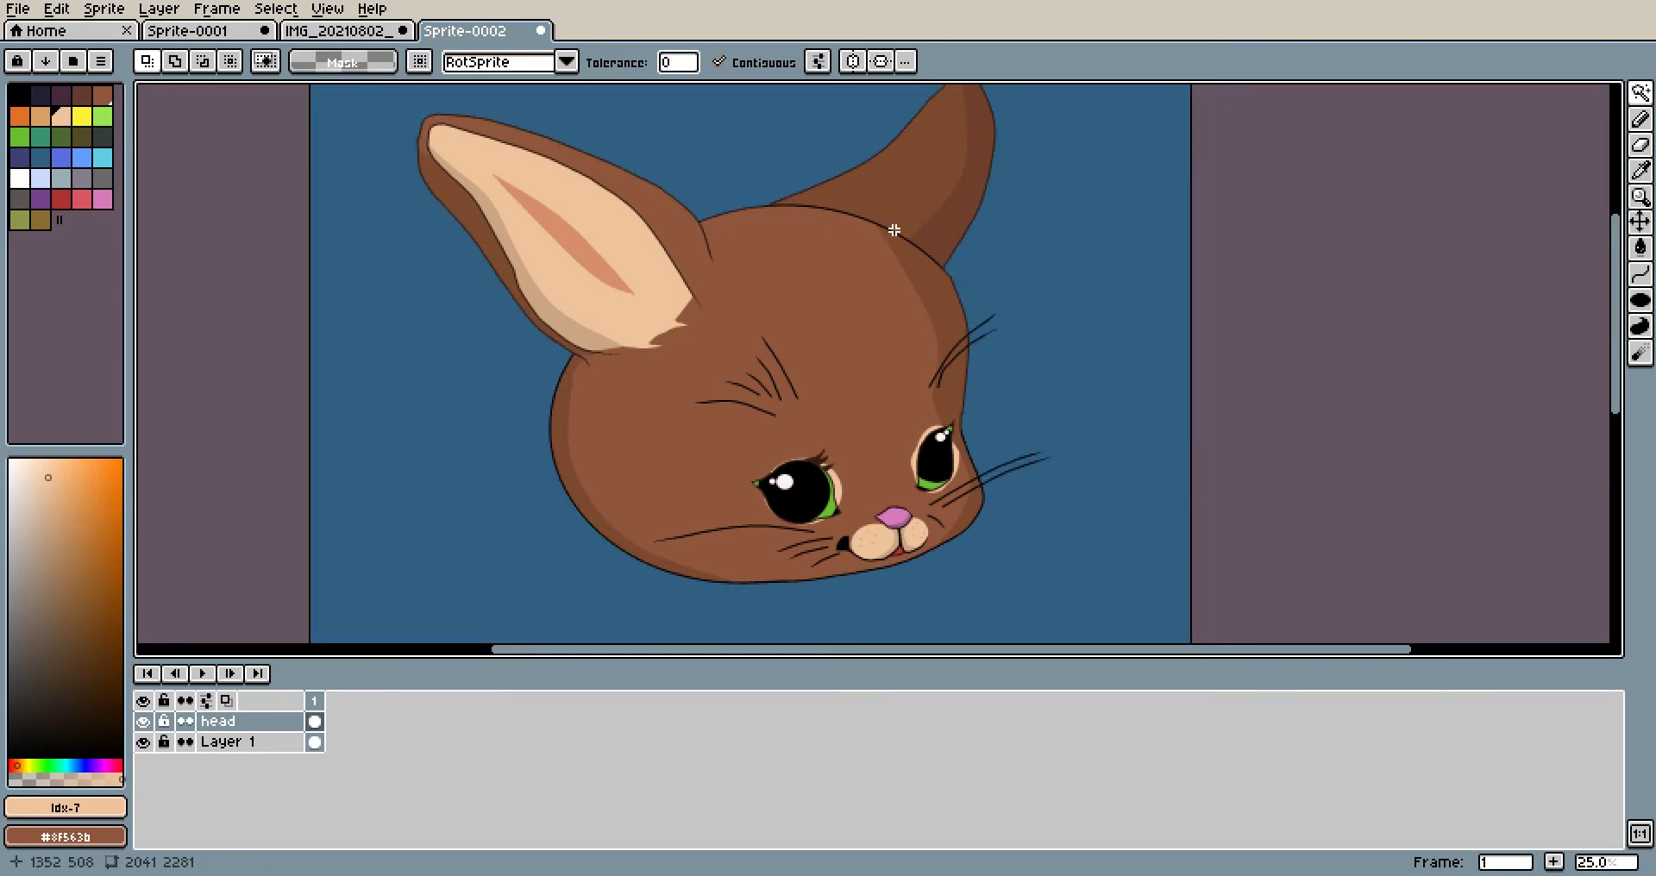
Select the head's main mid-brown fur area with the Magic Wand, leaving out the darker shading strip
scroll(1027, 184, up, 1)
scroll(1021, 441, down, 2)
scroll(1021, 441, up, 1)
drag(985, 332, 1013, 397)
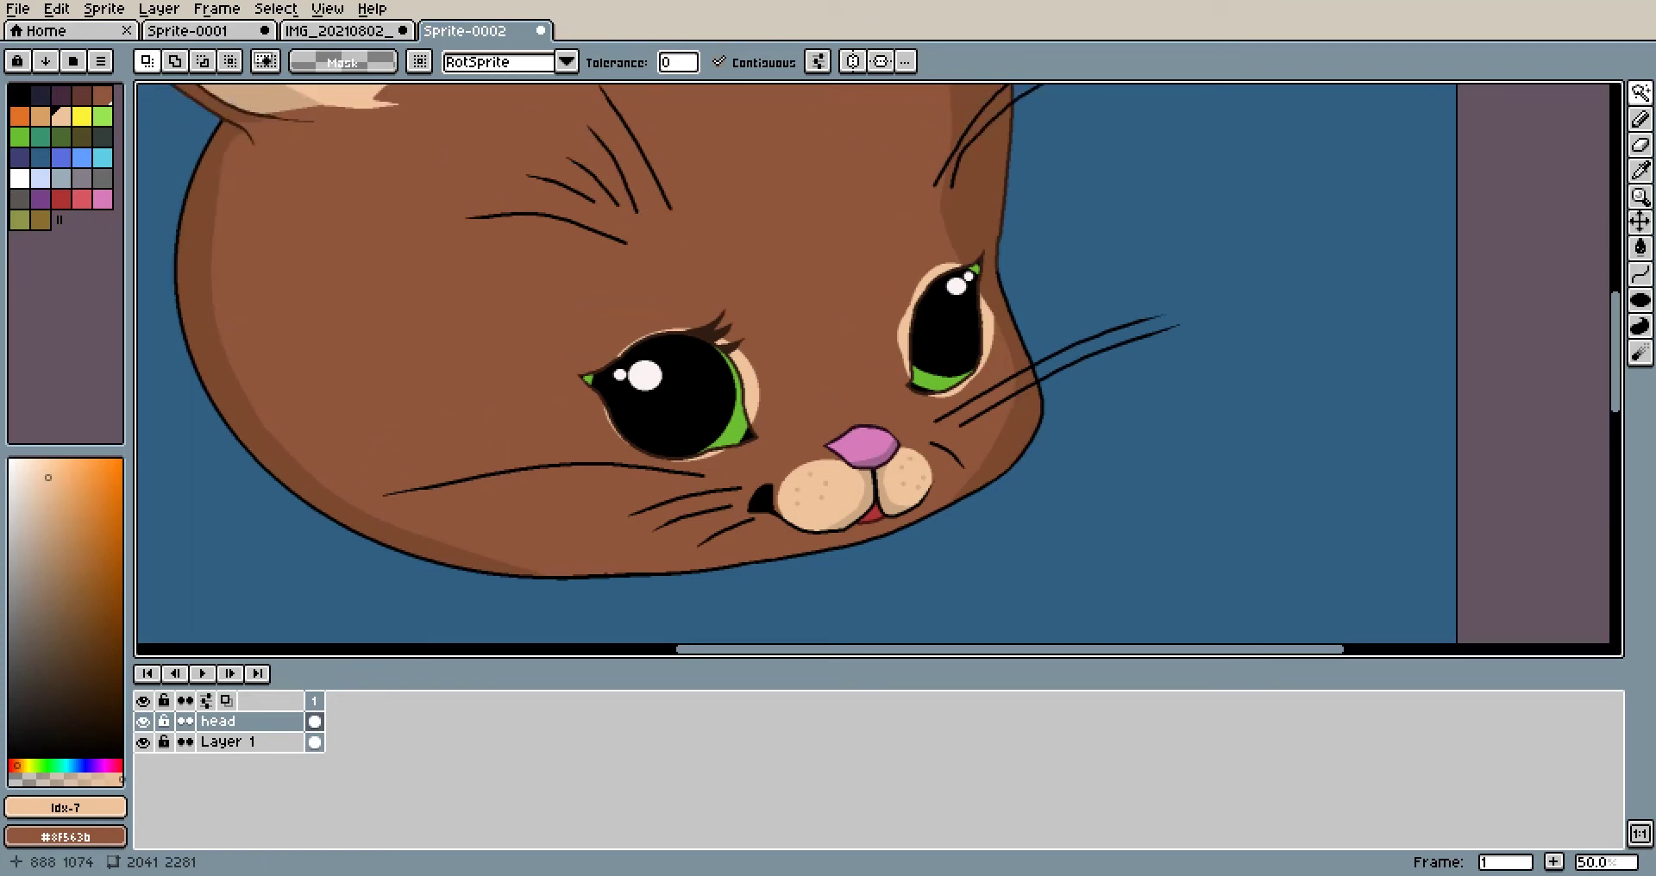
drag(855, 304, 846, 344)
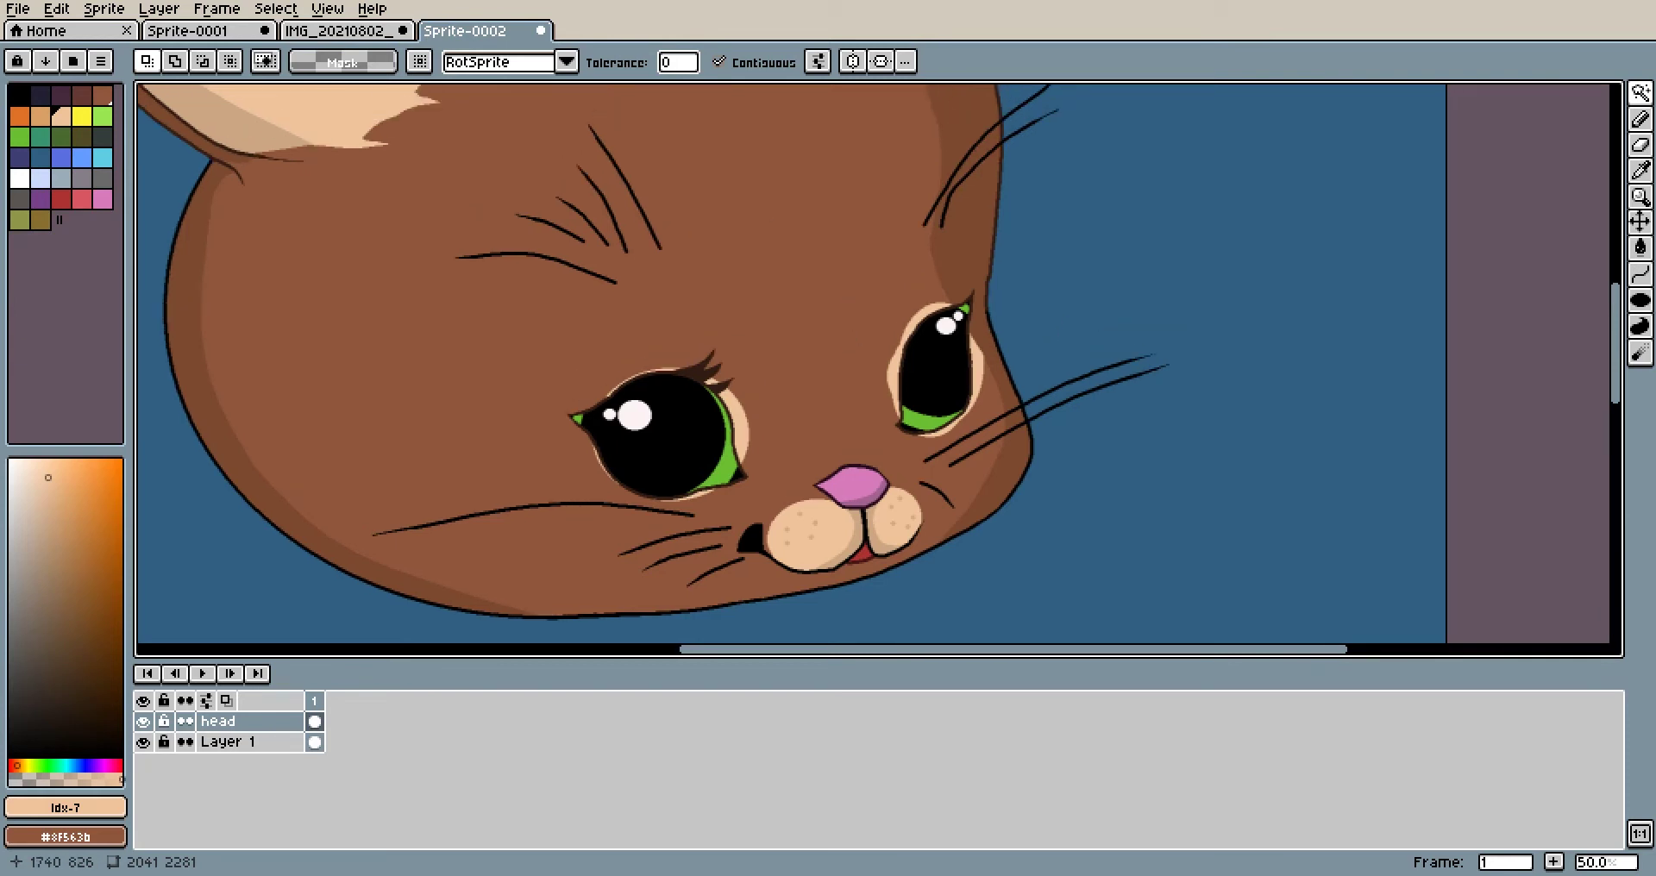
mouse_move(1640, 93)
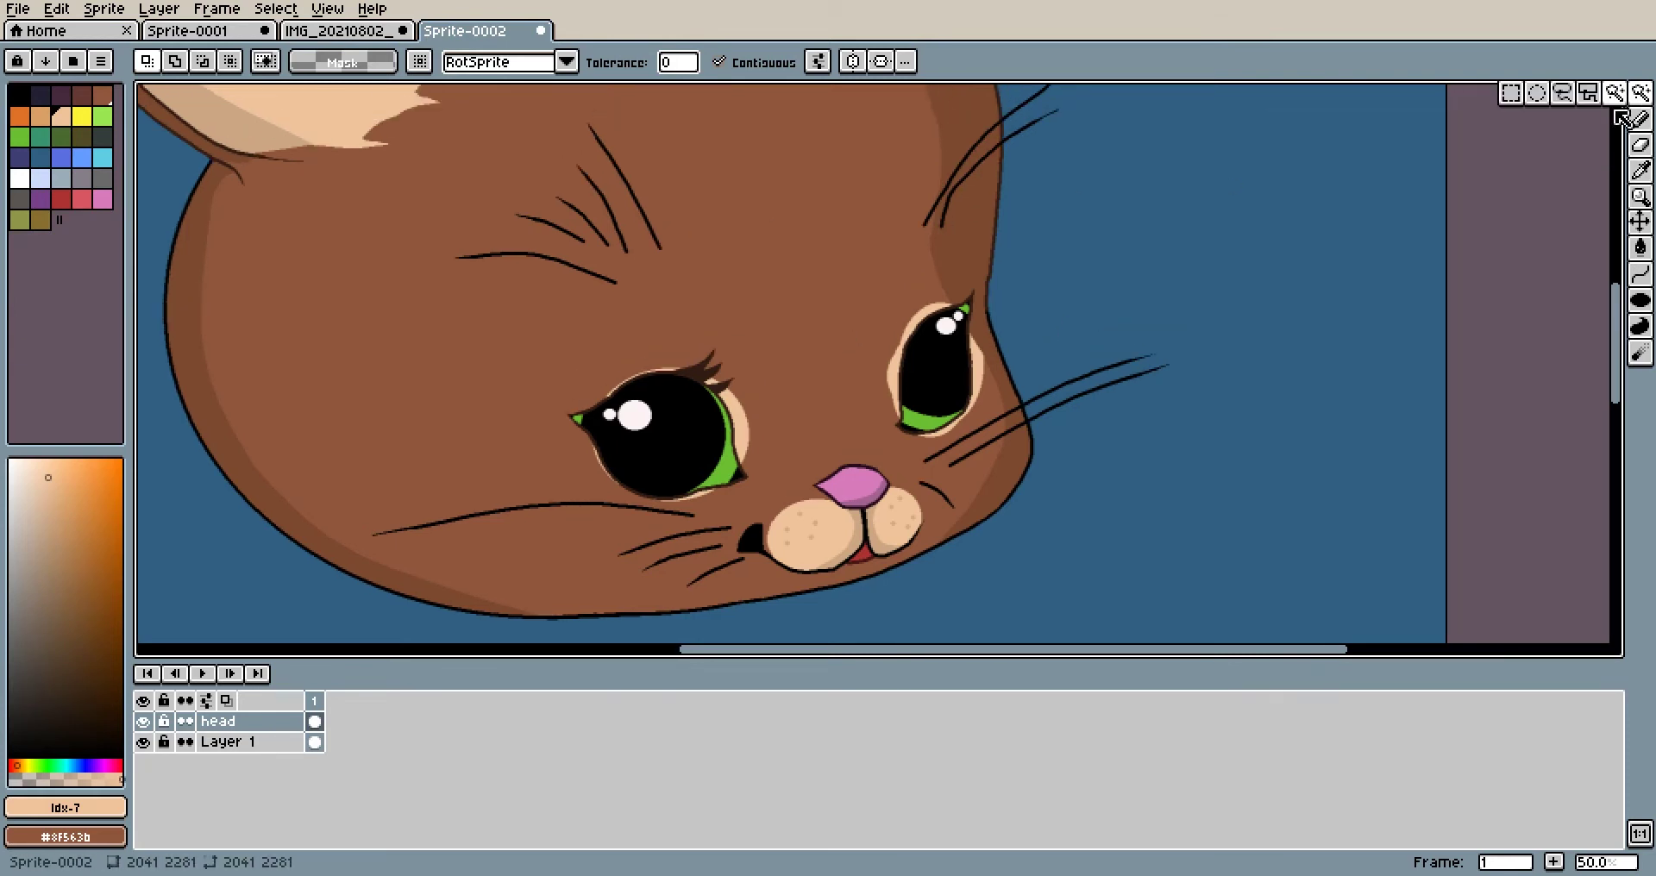
click(783, 259)
drag(1008, 149, 952, 203)
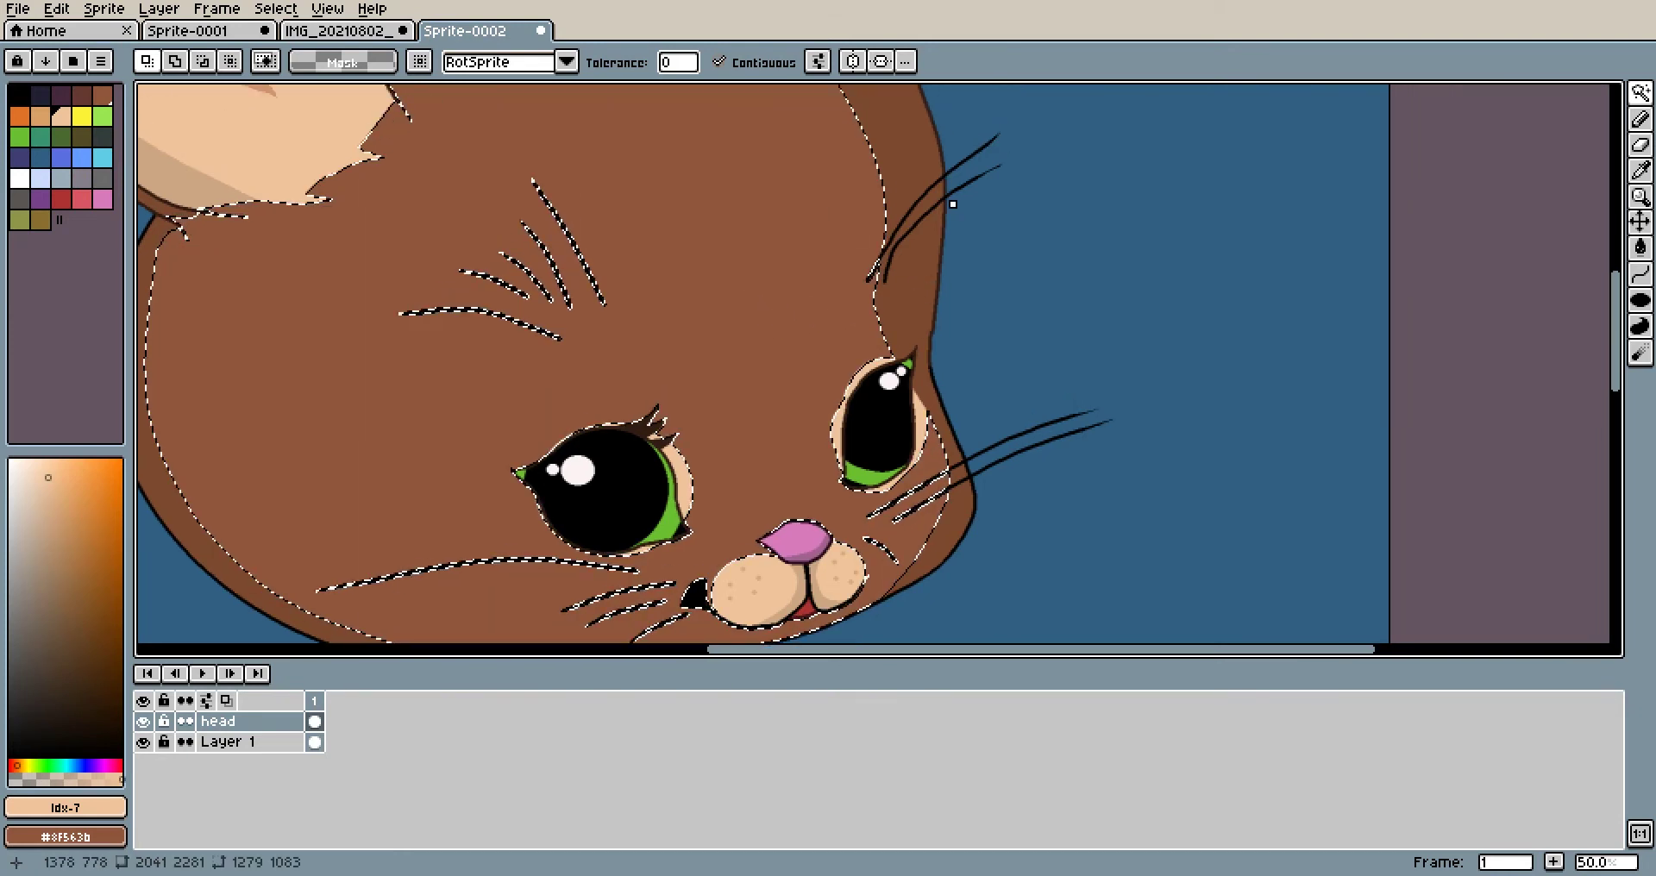
click(920, 171)
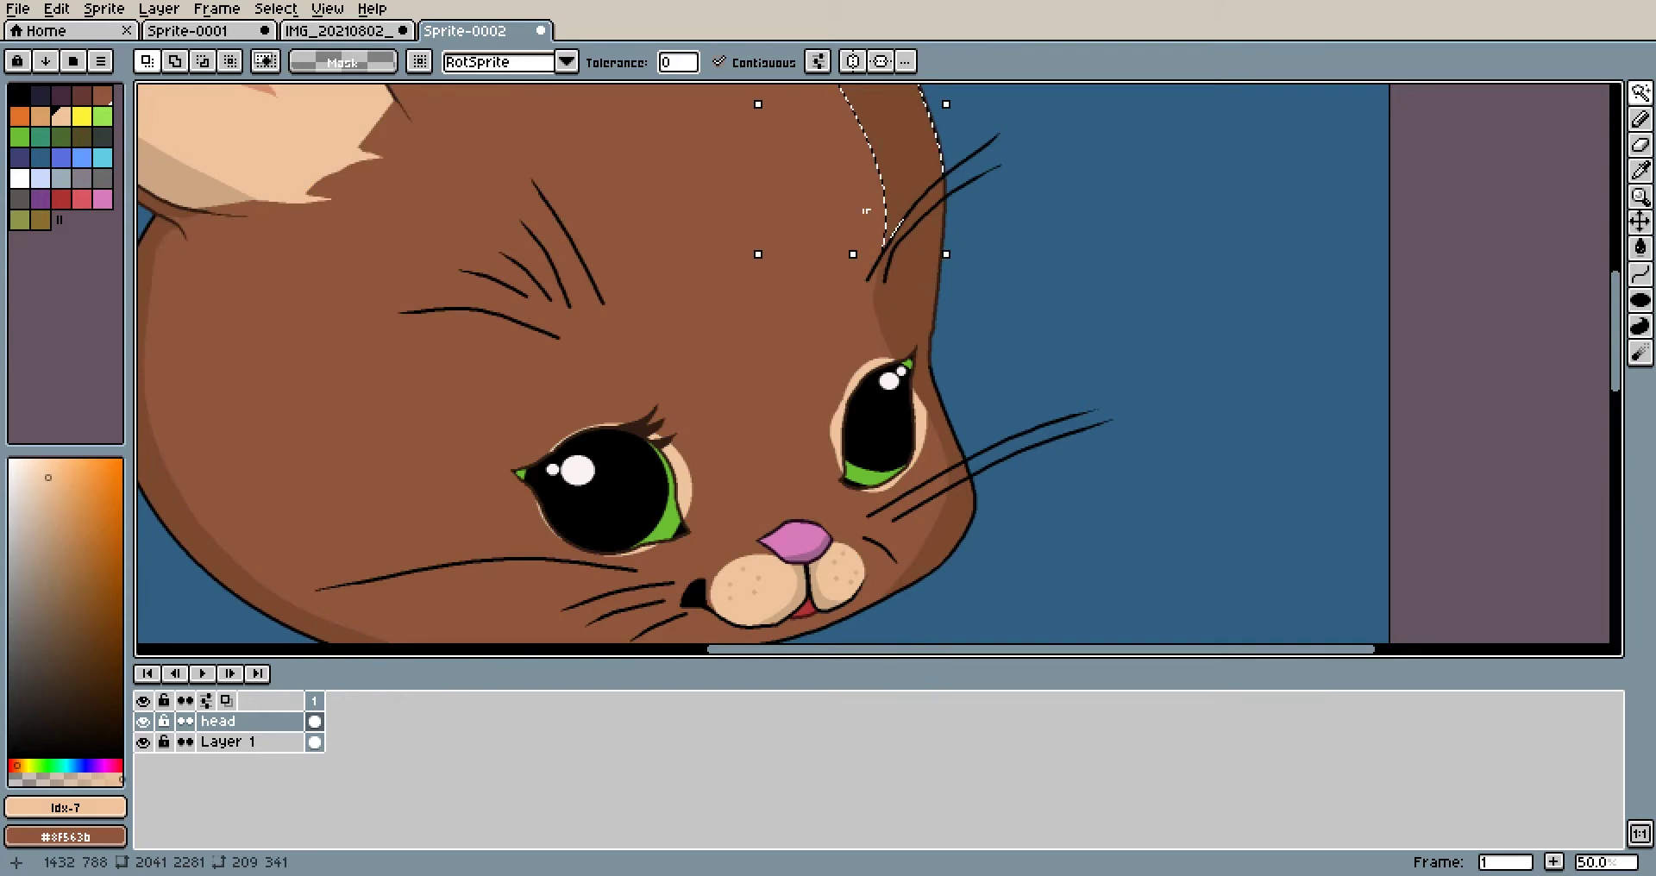
click(852, 183)
scroll(957, 284, down, 2)
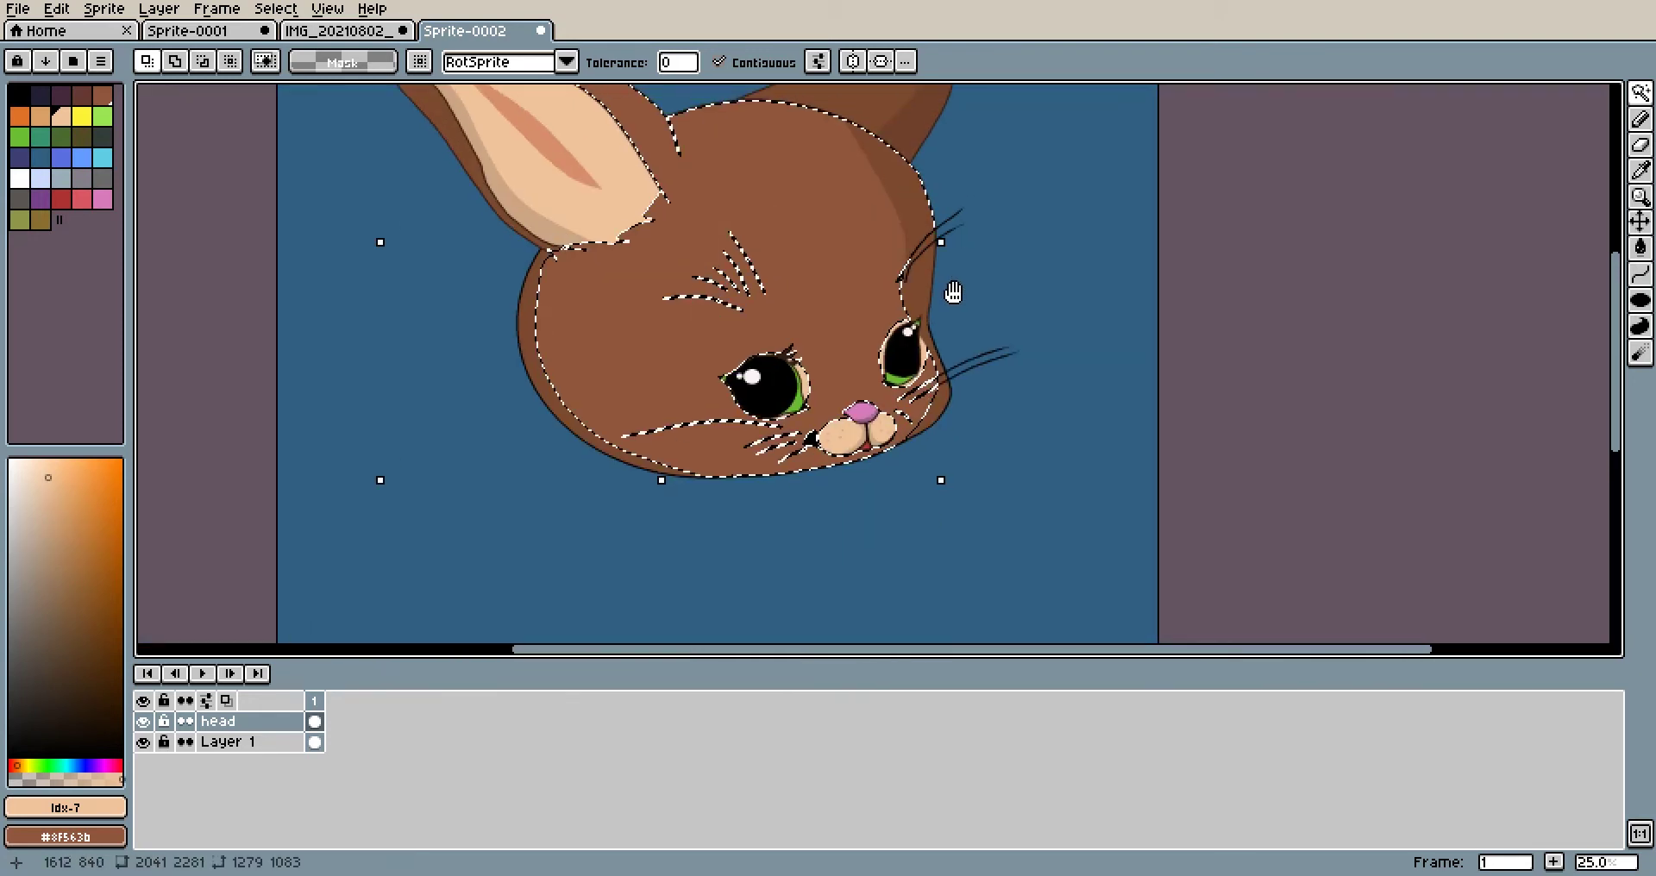
drag(958, 284, 939, 312)
Sample the fur's brown, darken it to a 45% value, and ready the Curve tool
key(l)
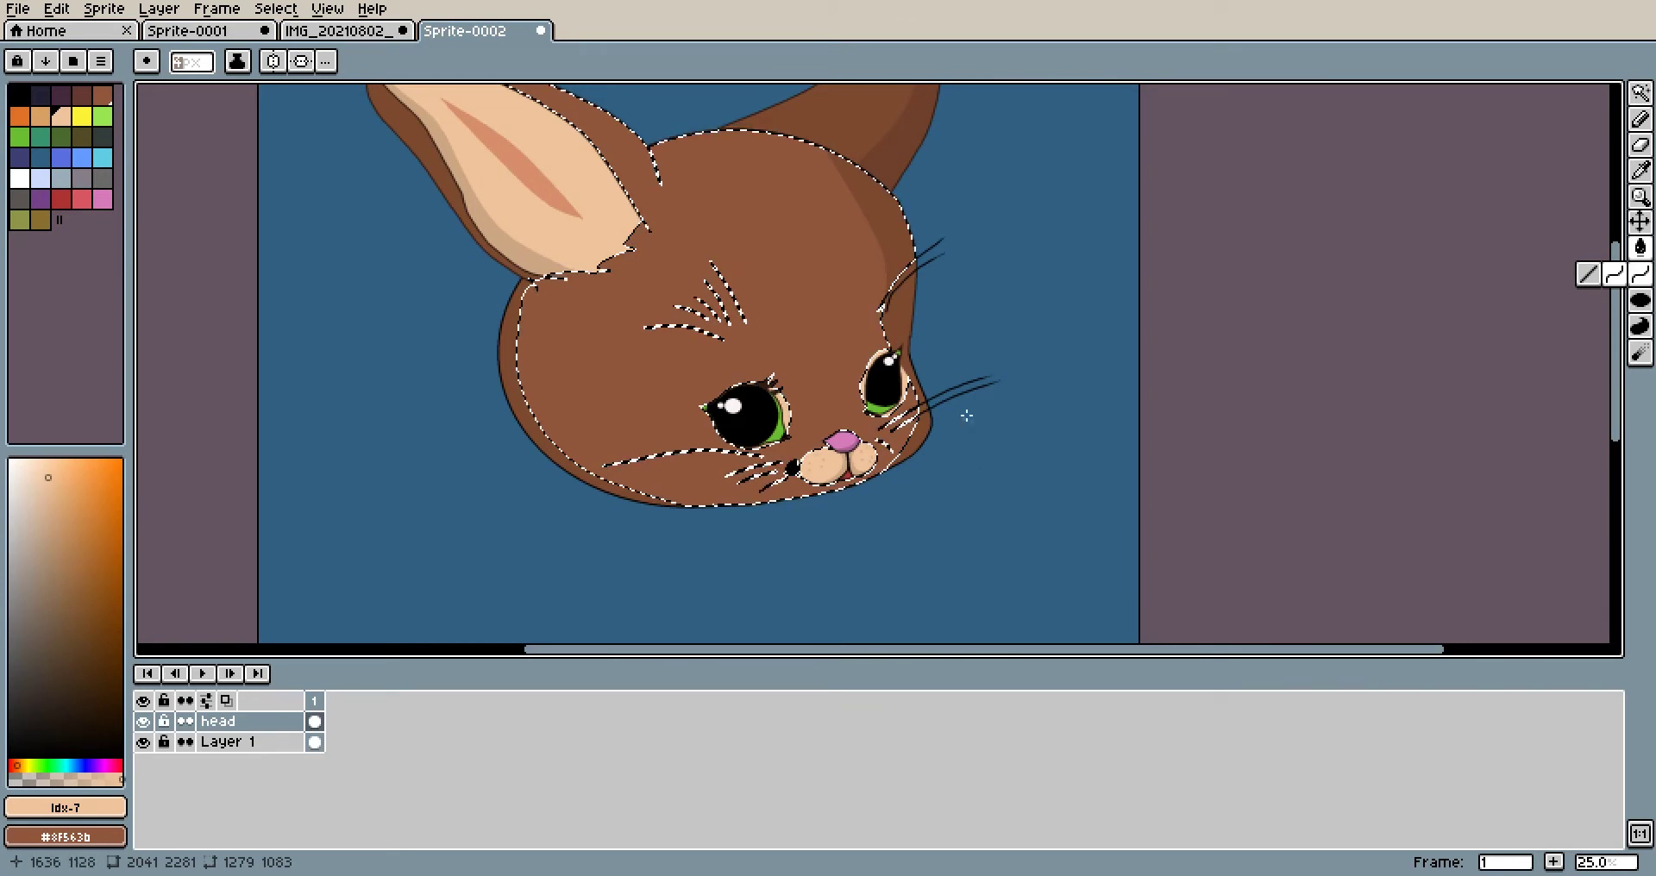
click(1614, 275)
scroll(1084, 240, up, 1)
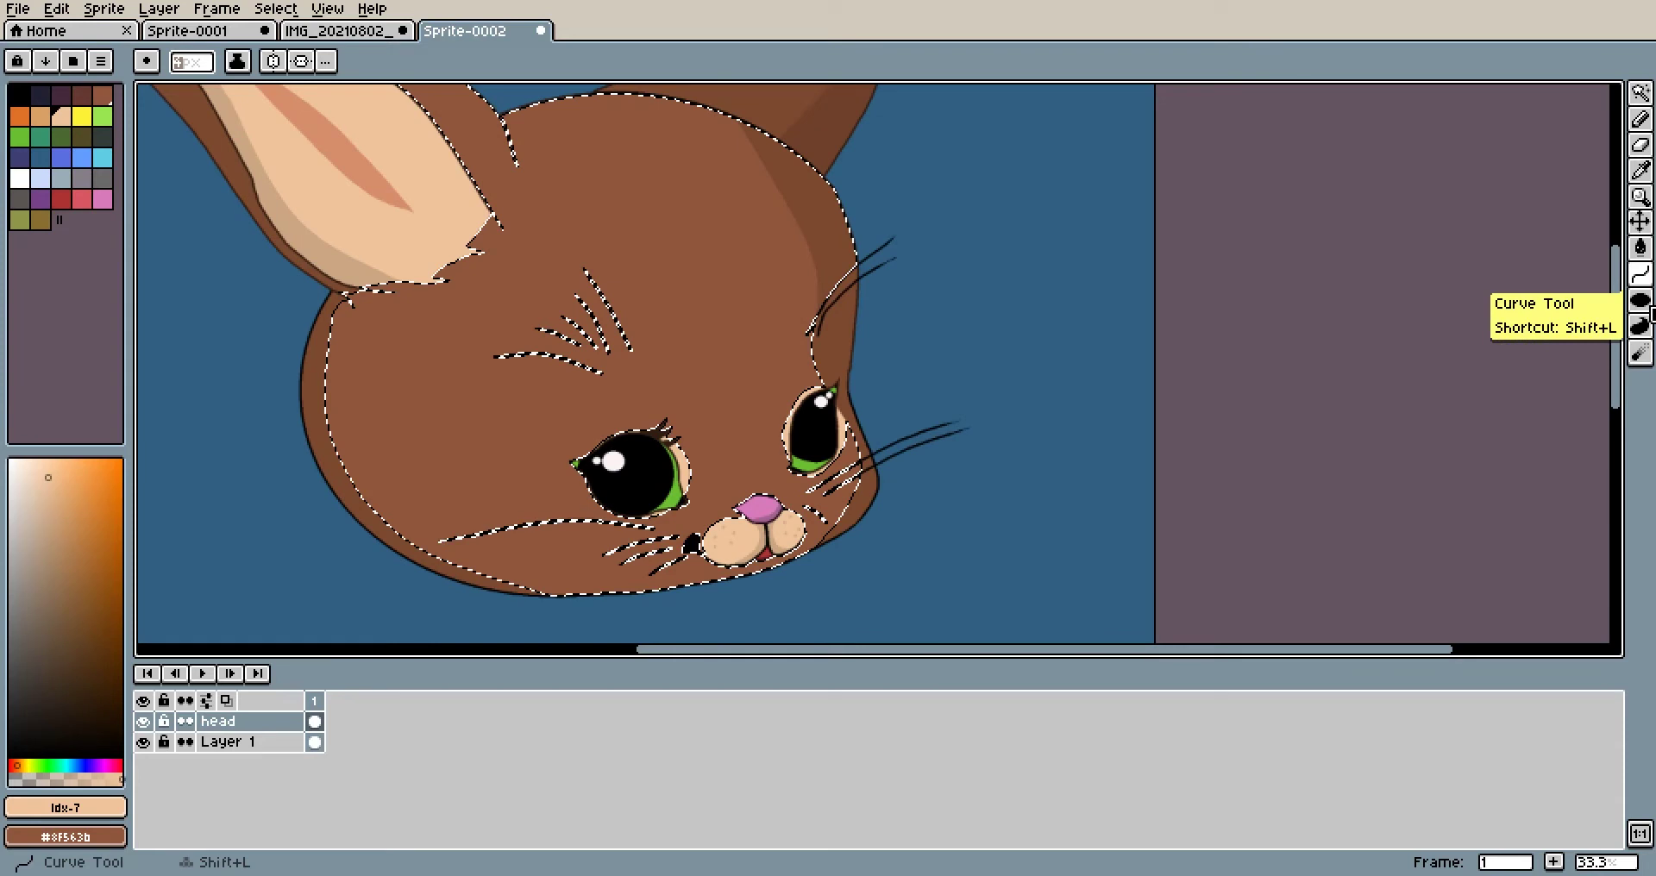
drag(1081, 216, 1208, 173)
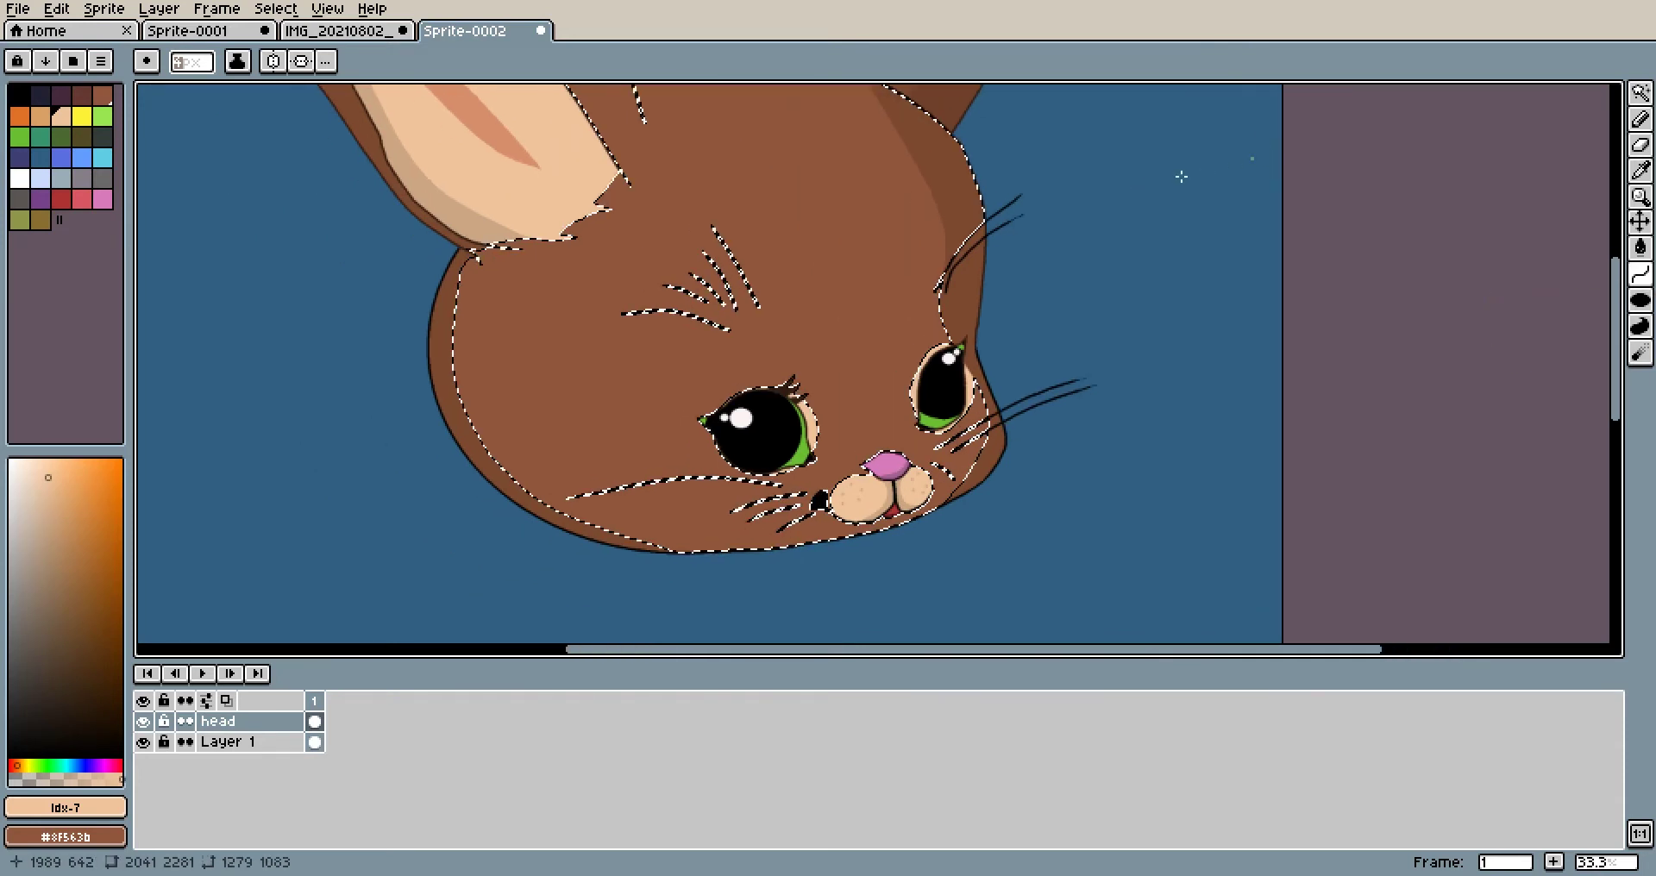
click(1642, 173)
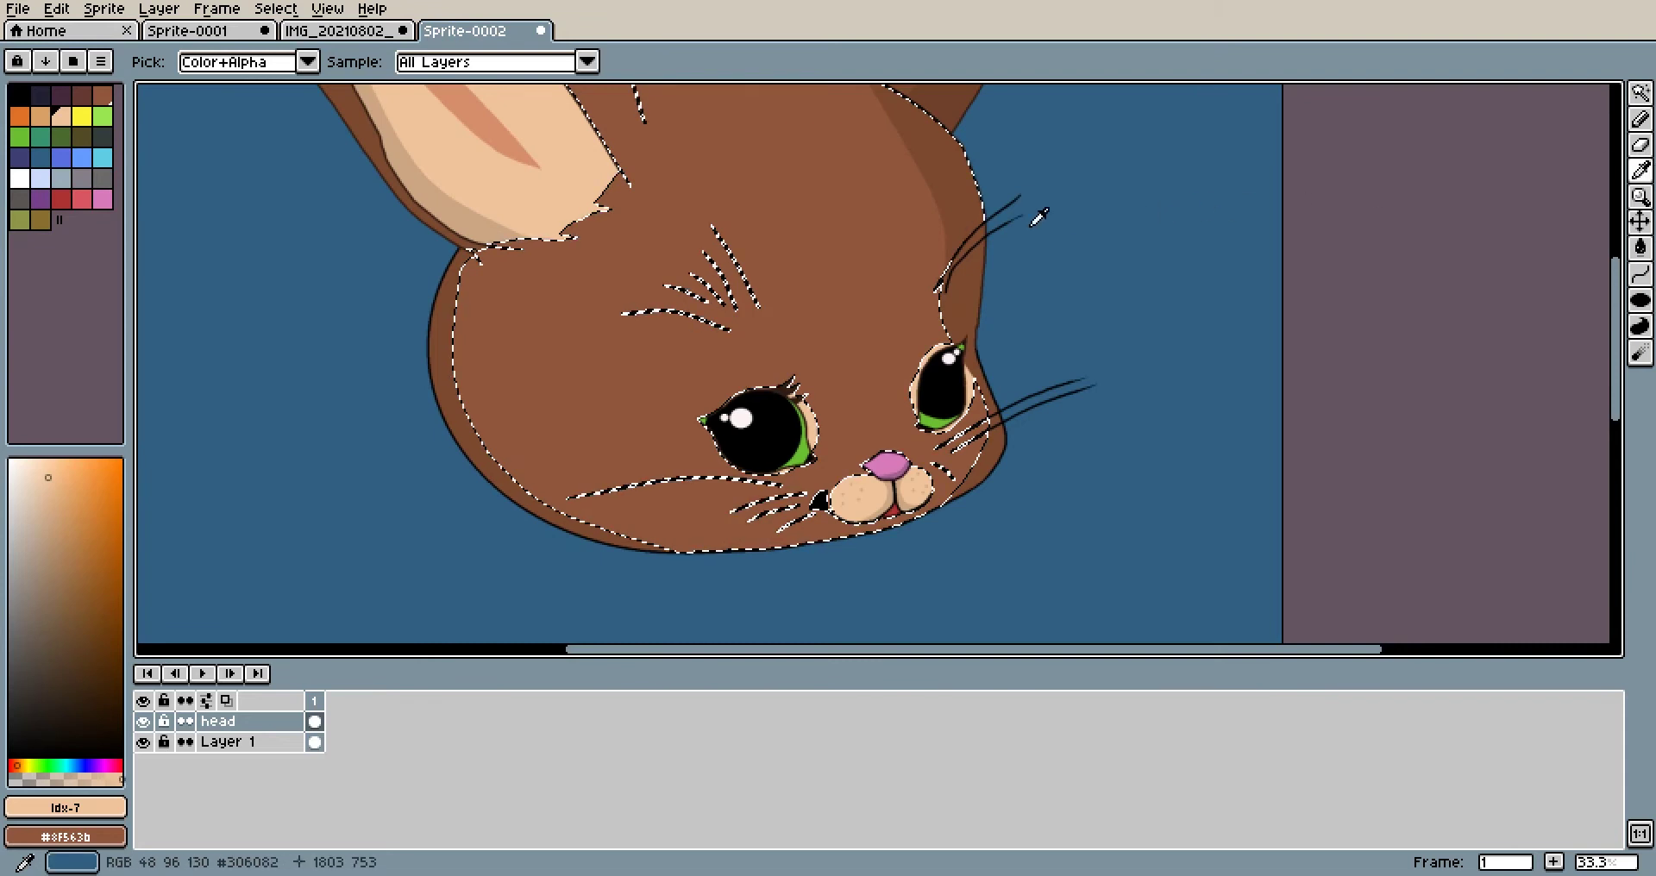
click(826, 243)
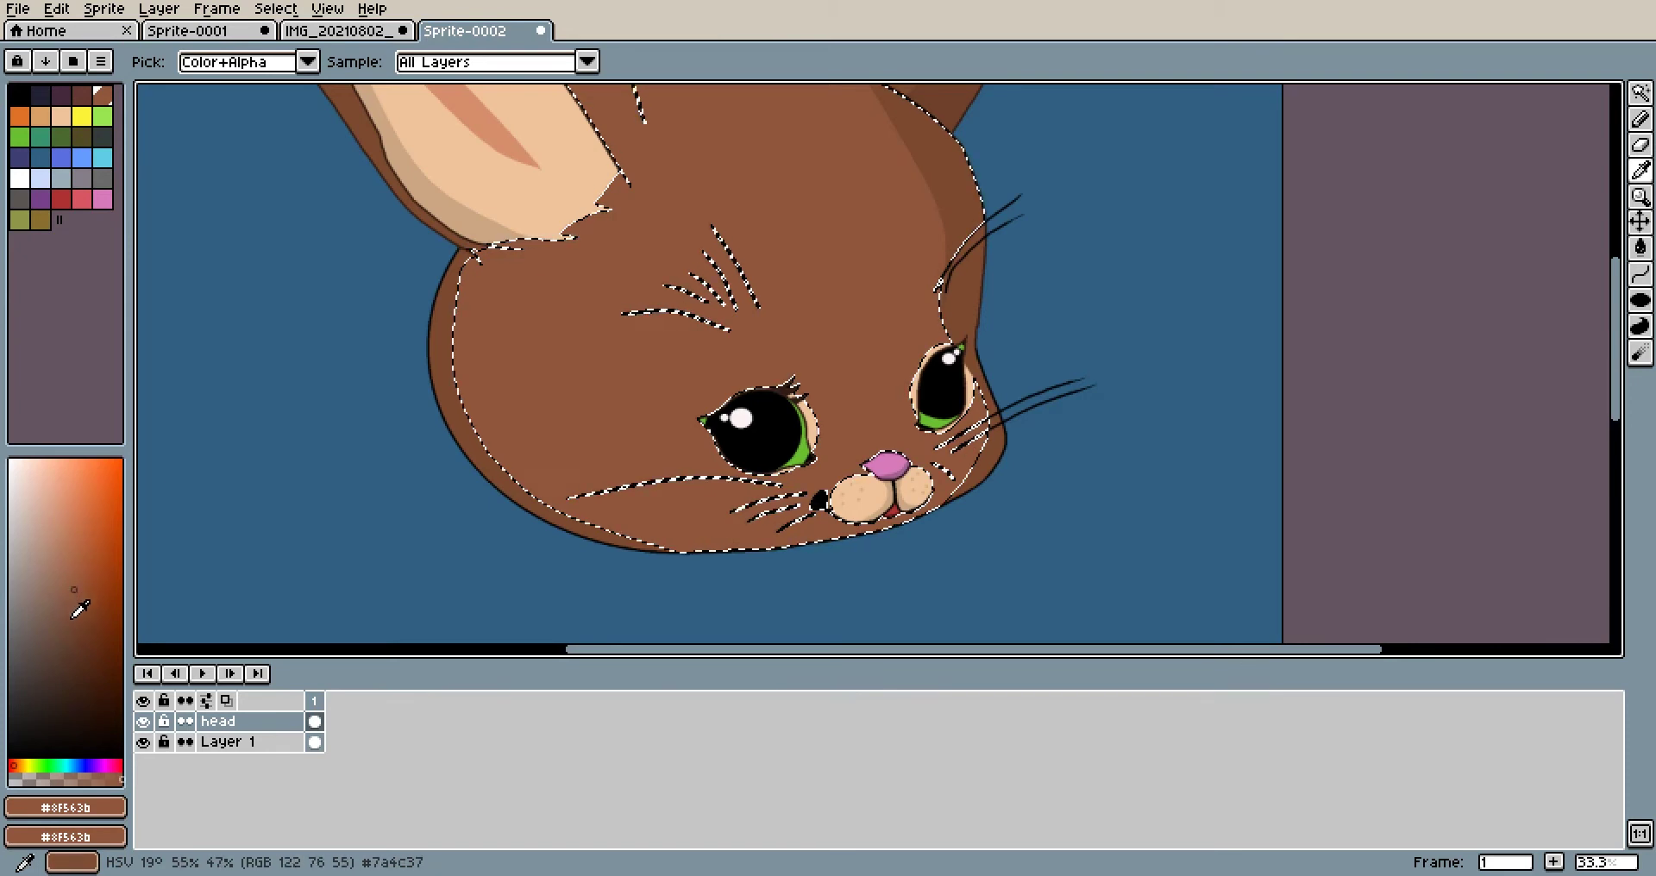
click(76, 620)
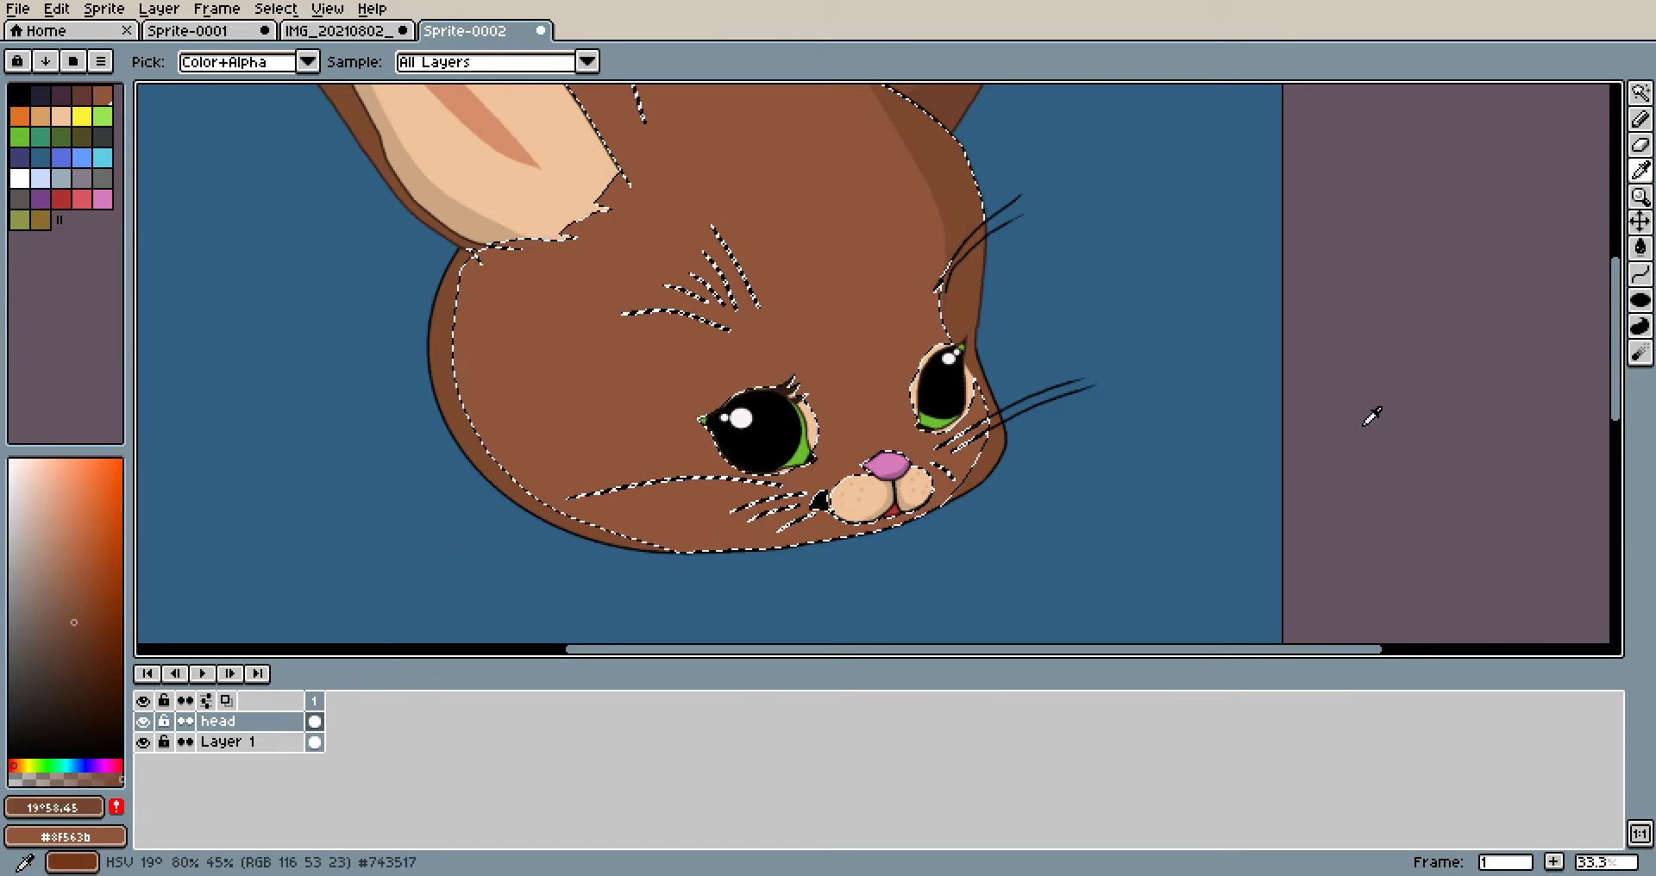
click(1640, 274)
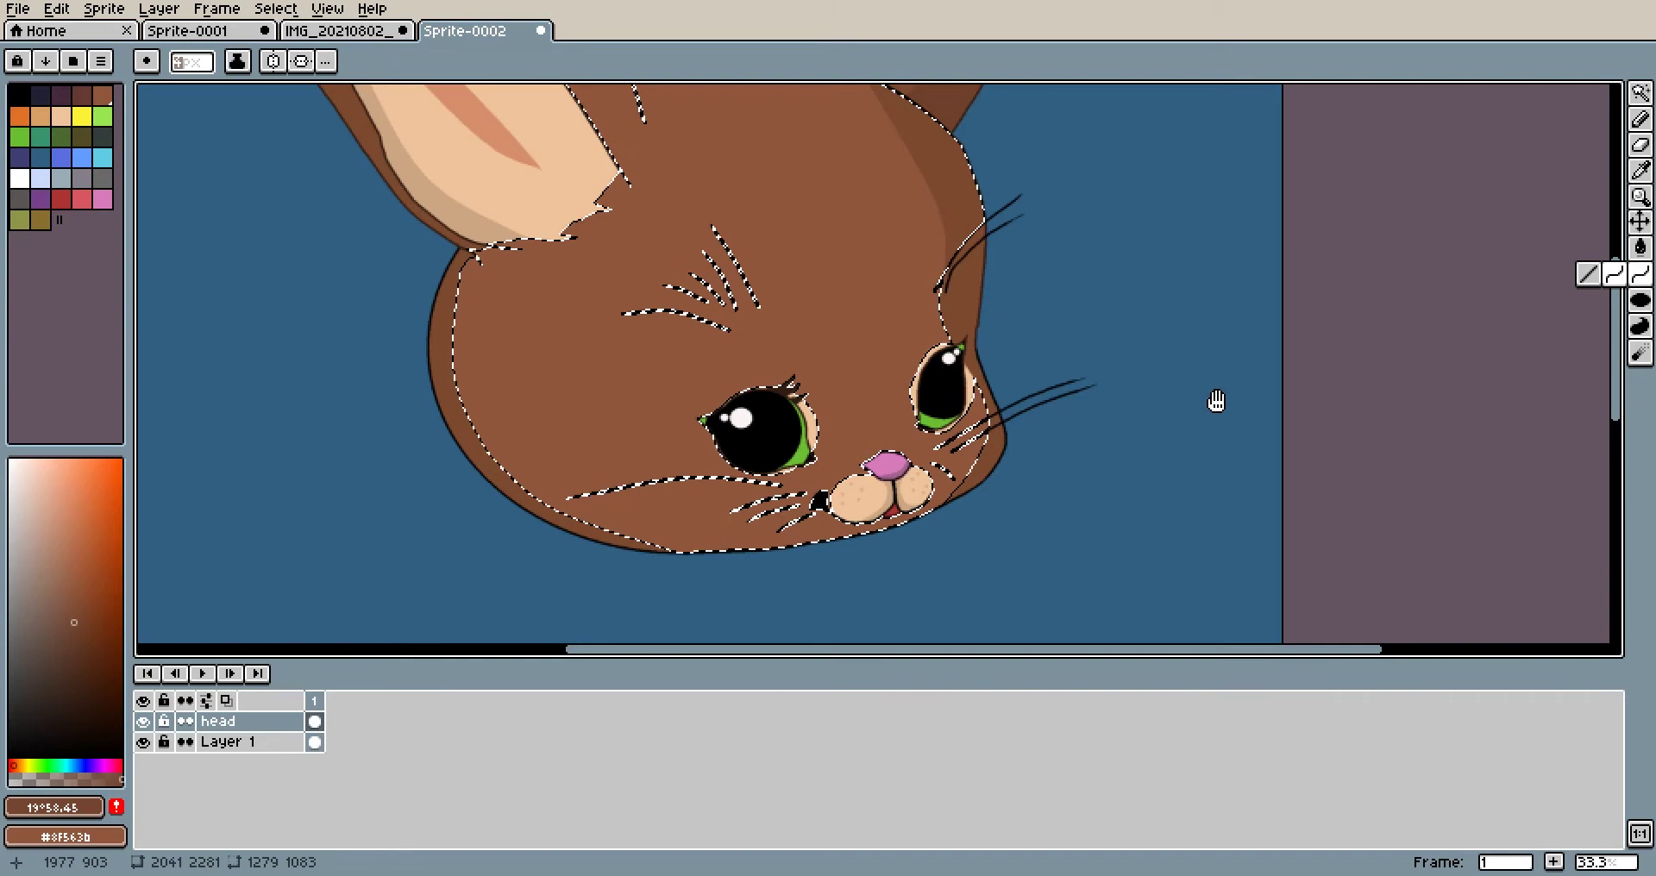
Try a dark brown shading edge in connected curves from the top of the head, between the eyes, to the chin
drag(1215, 401, 1177, 474)
drag(745, 126, 846, 324)
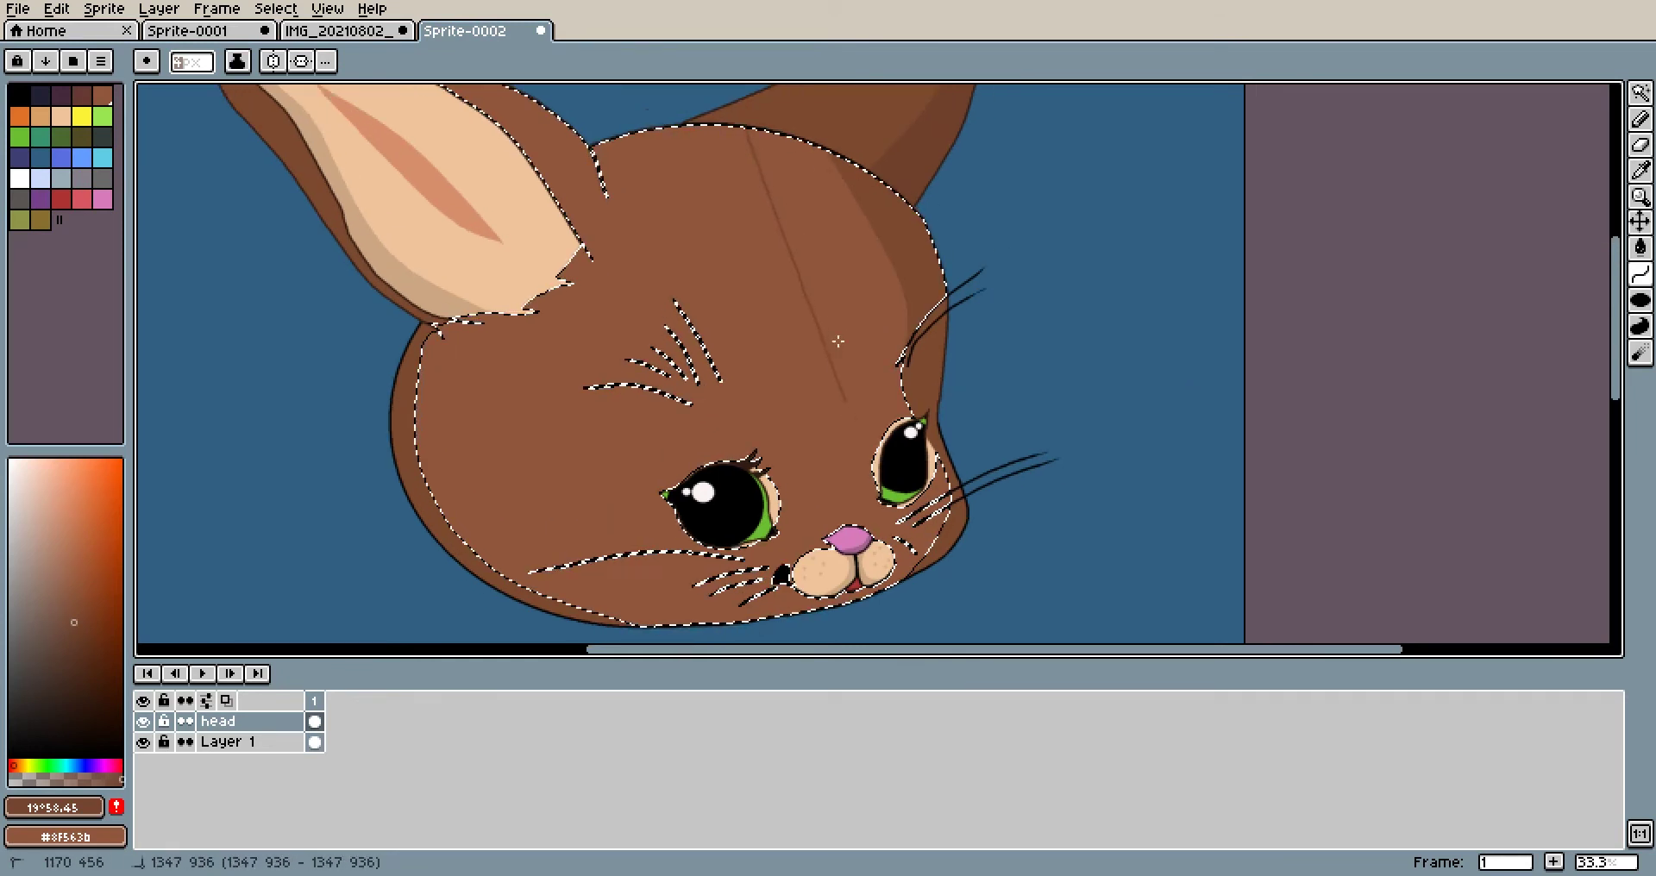
click(854, 292)
drag(847, 323, 846, 335)
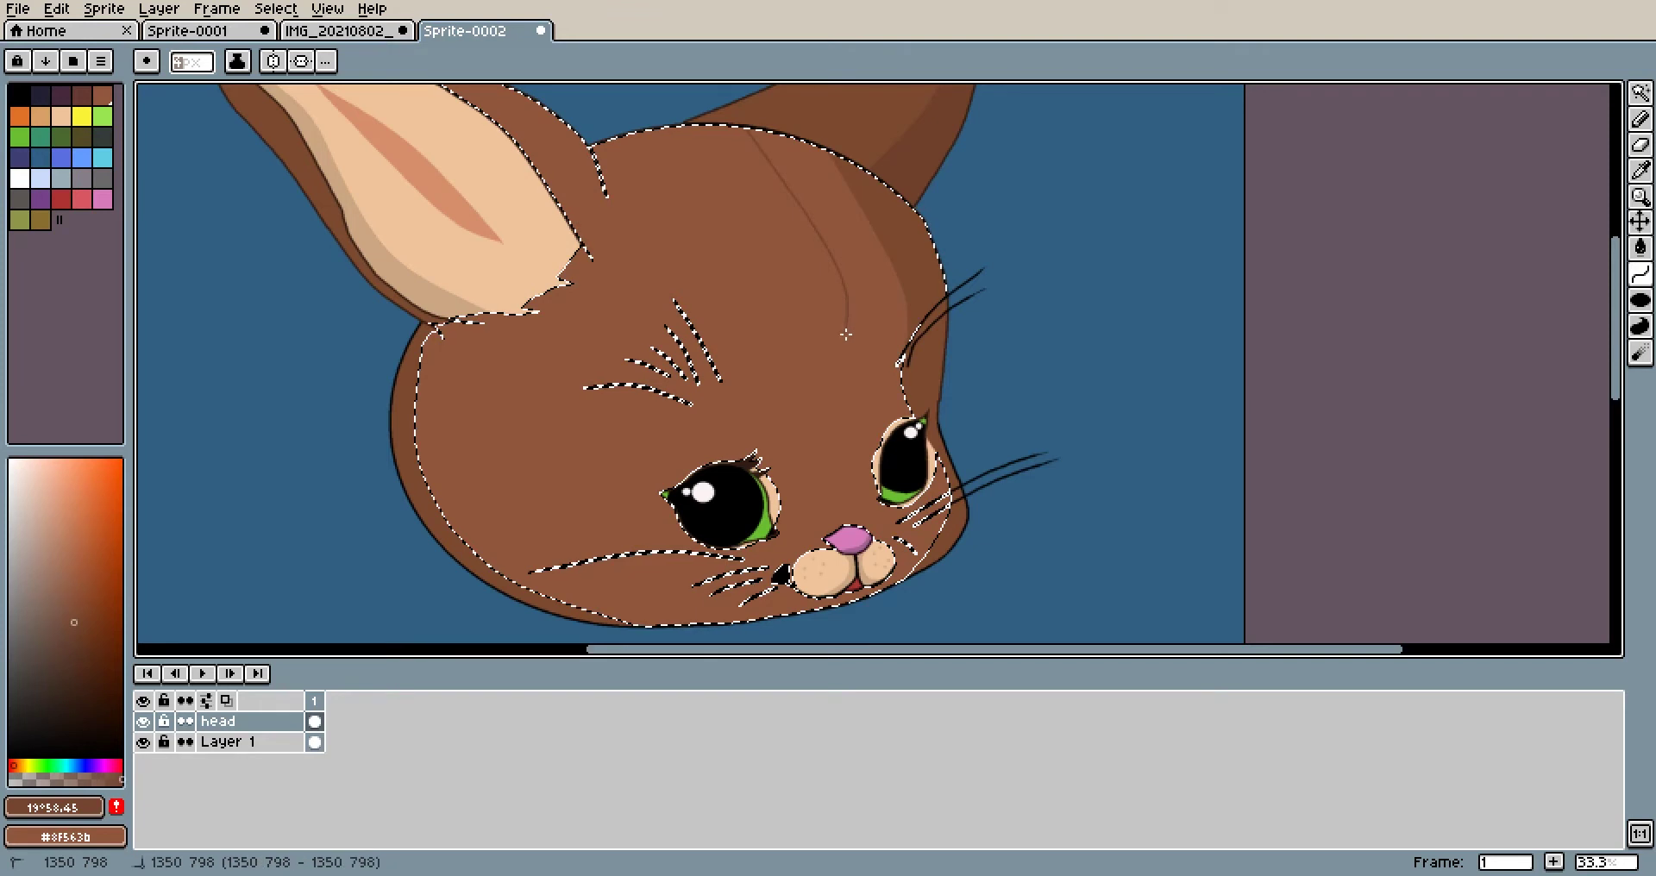
click(820, 426)
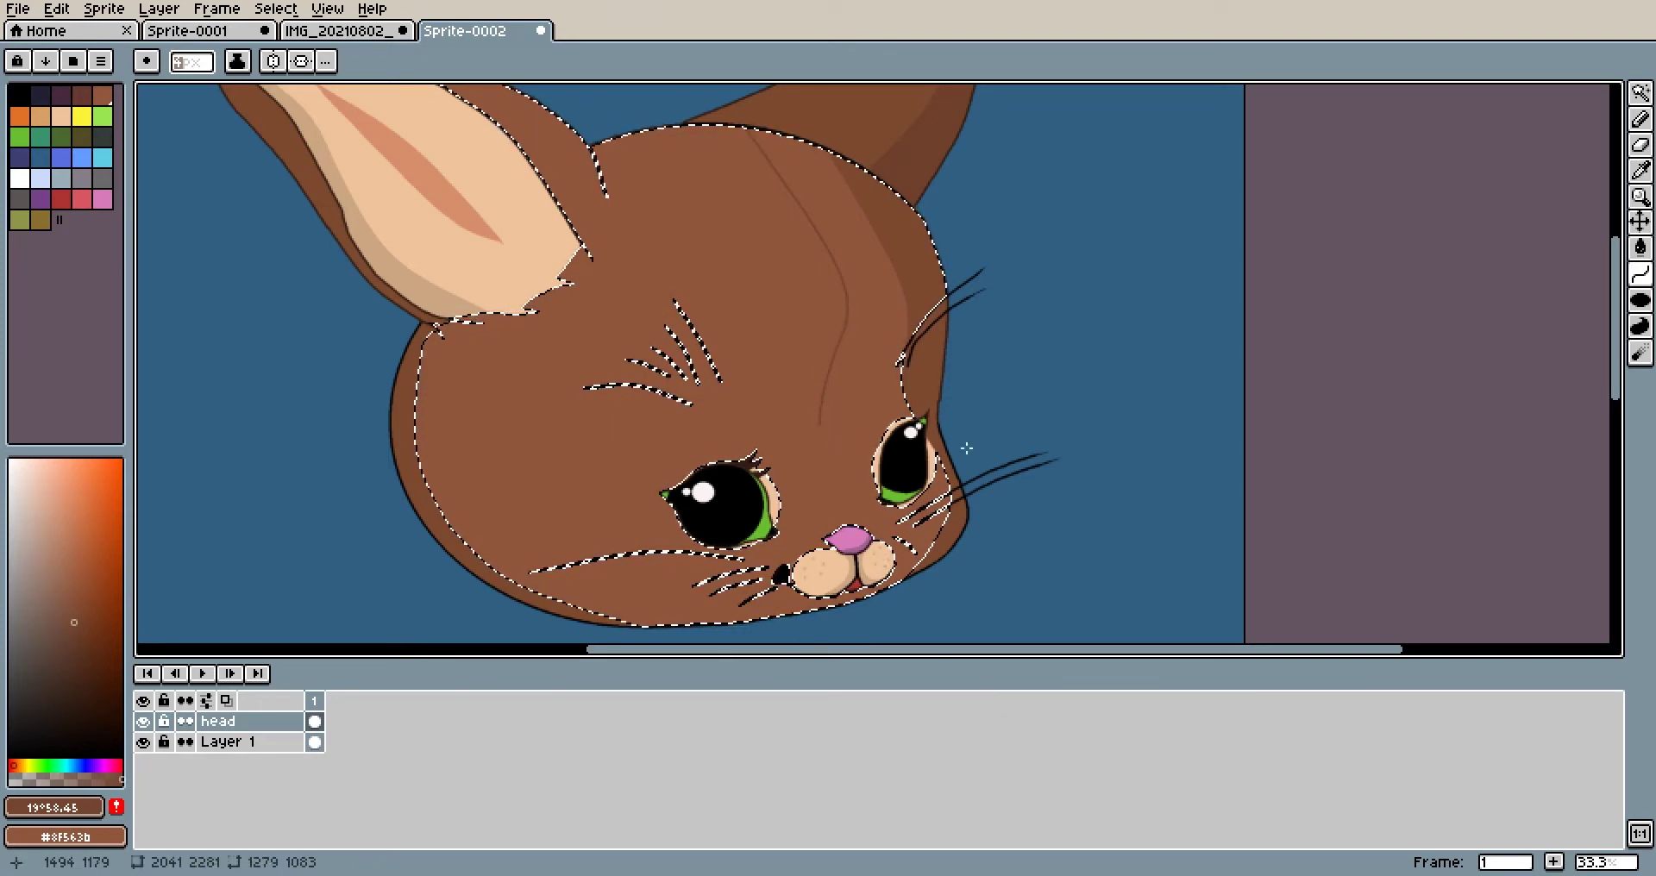
drag(820, 420, 731, 641)
click(847, 448)
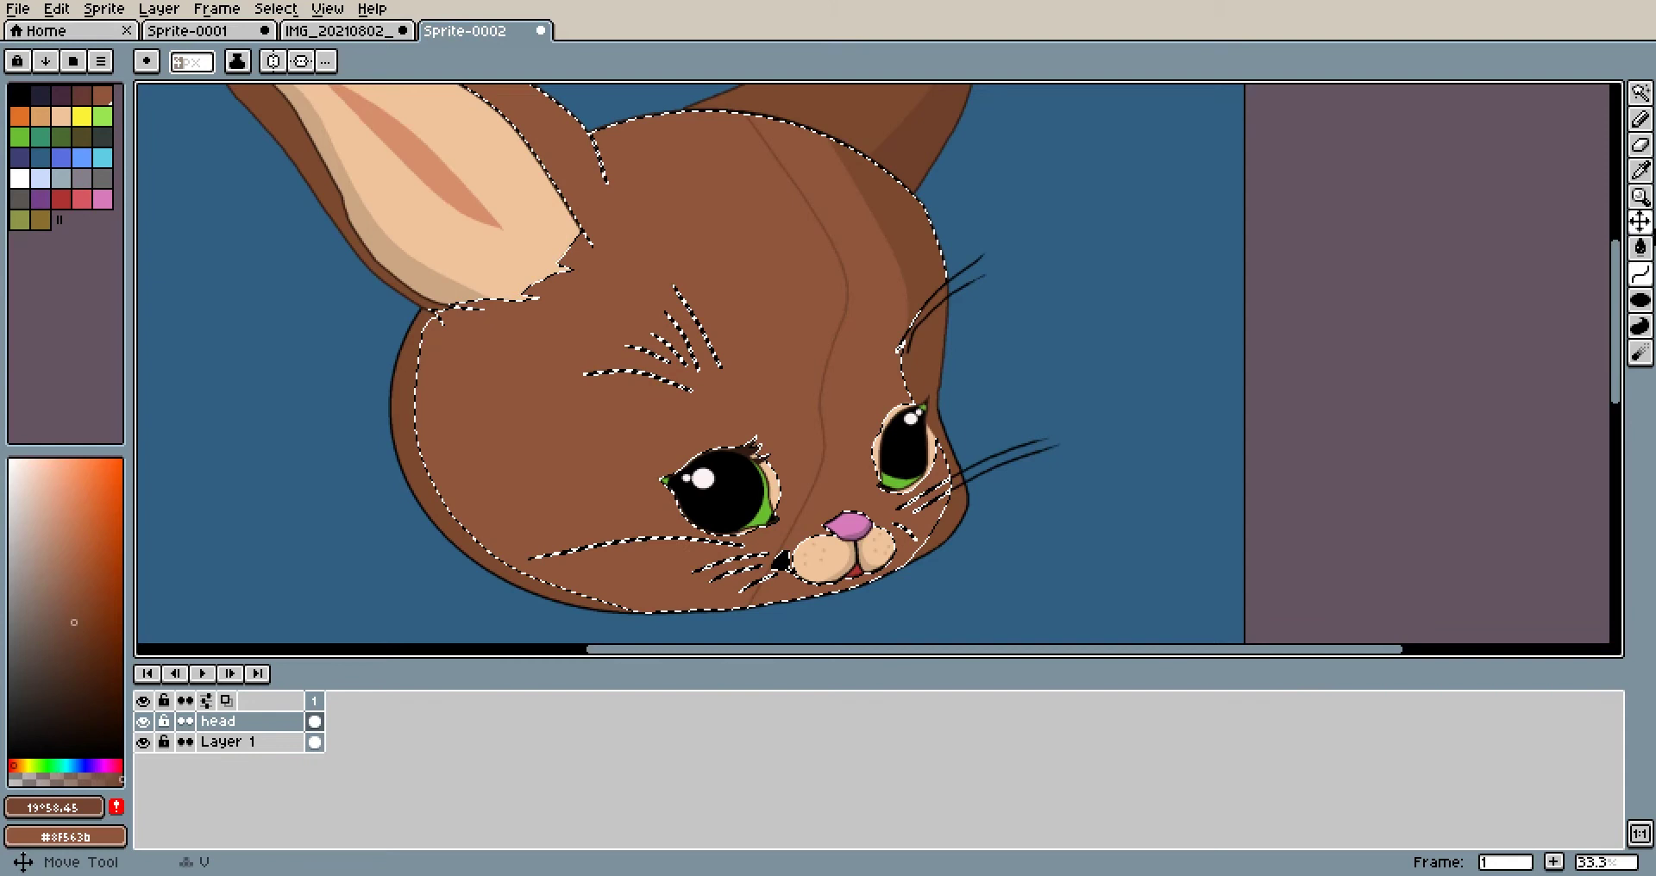
Fill the fur on the far-eye side of the curved edge with the darker brown
click(1641, 248)
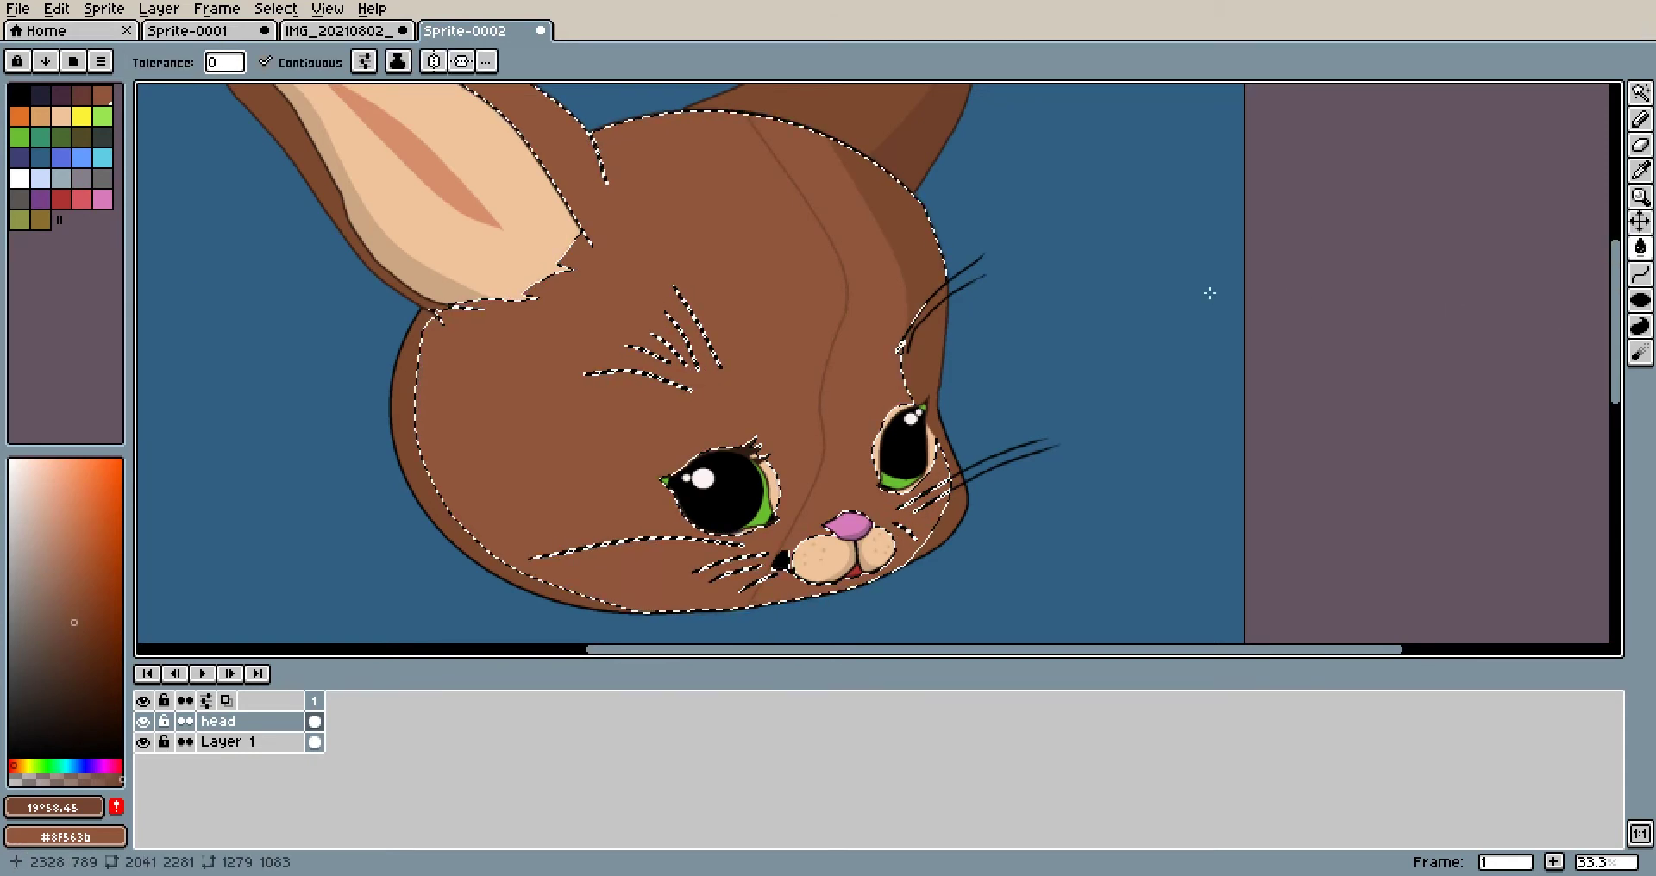
scroll(931, 338, up, 1)
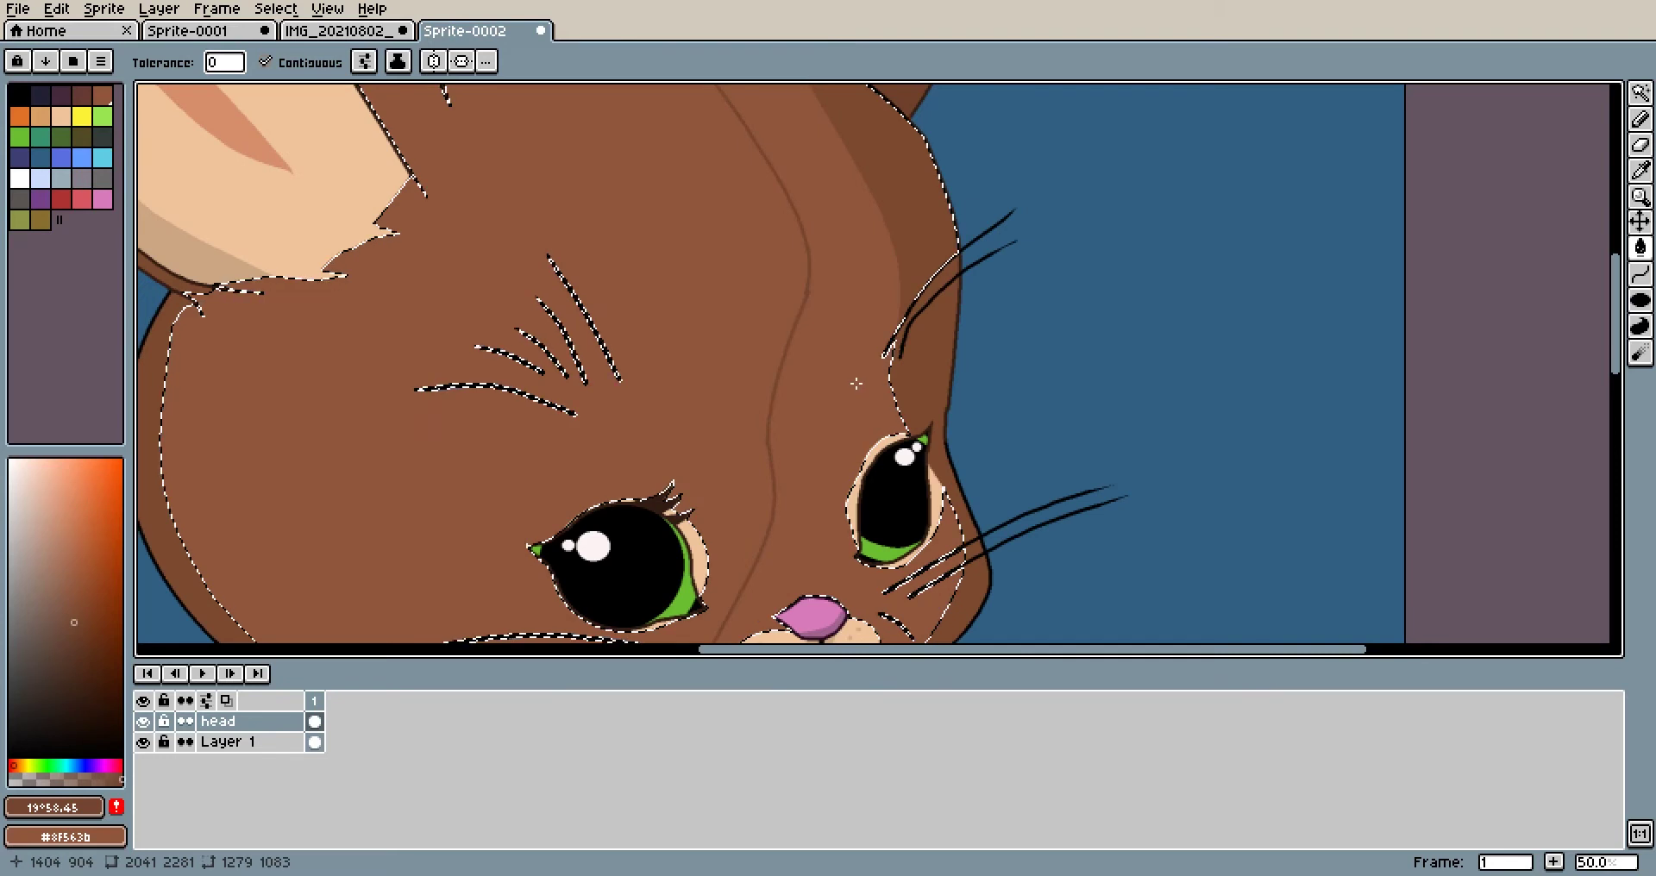
scroll(854, 371, down, 2)
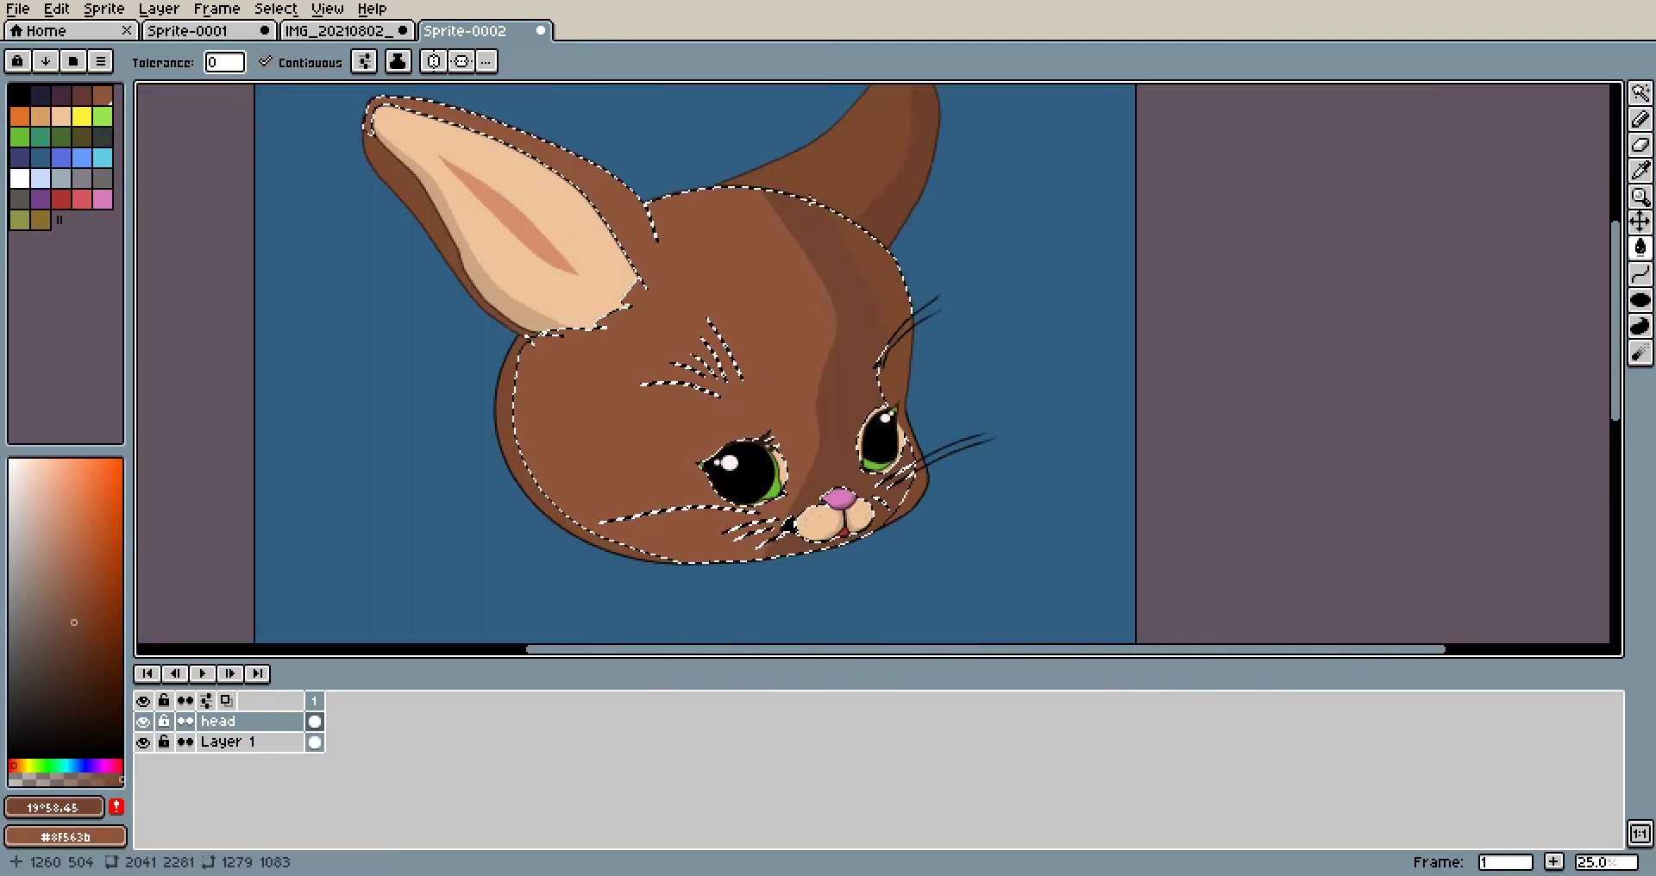
Undo the dark brown fill and the shading curves on the face, and clear the selection
key(ctrl+z)
key(ctrl+z)
key(ctrl+z)
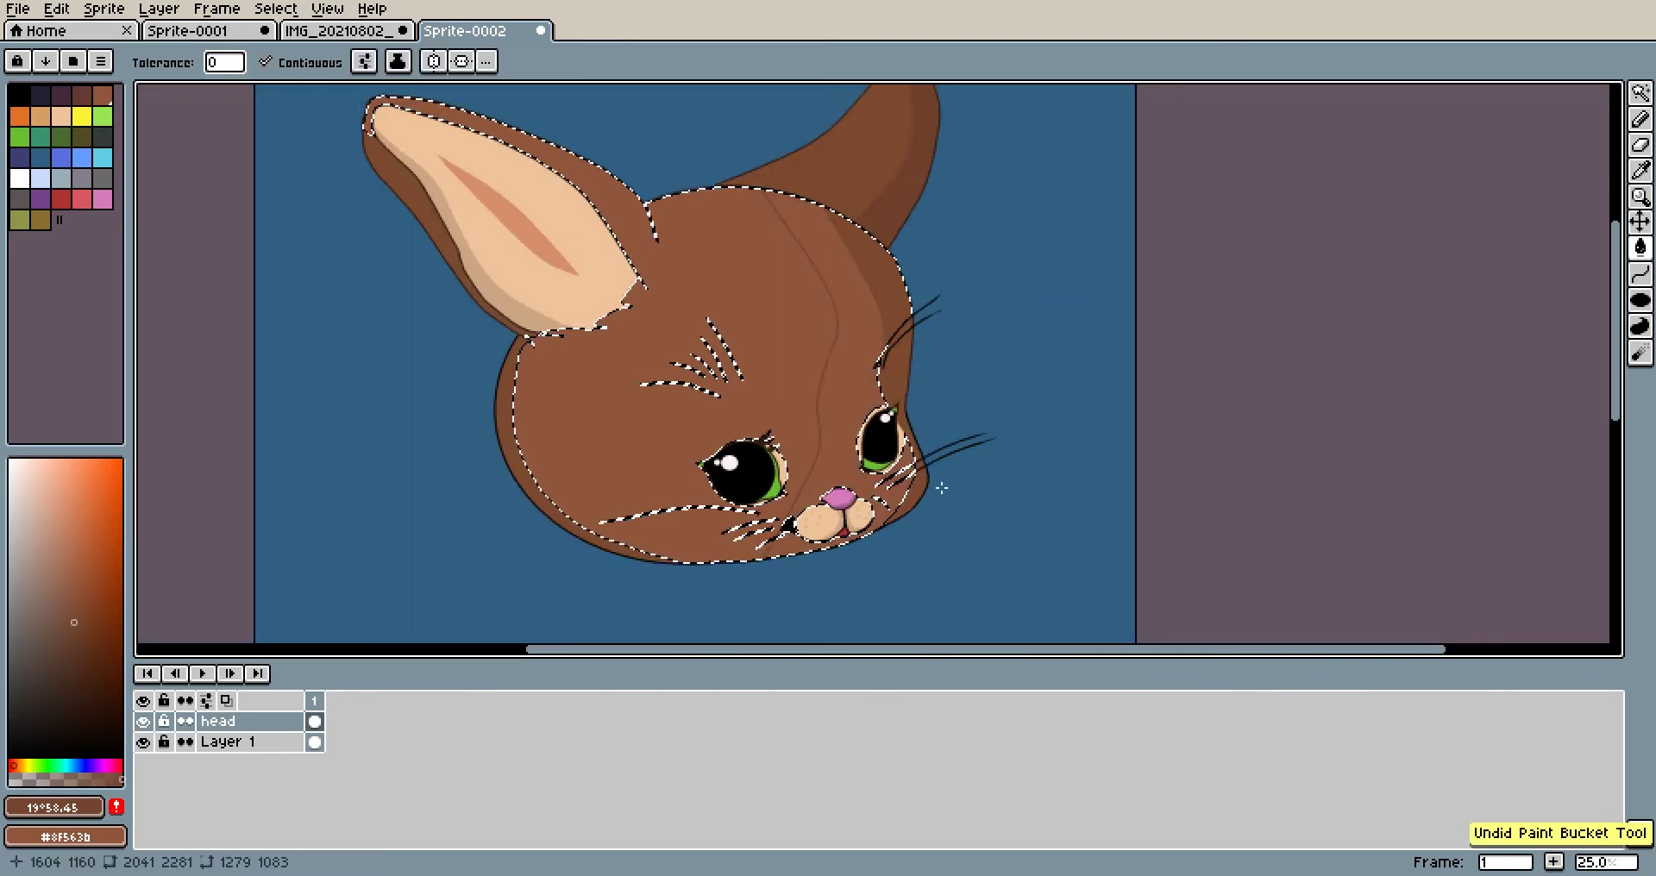
key(ctrl+z)
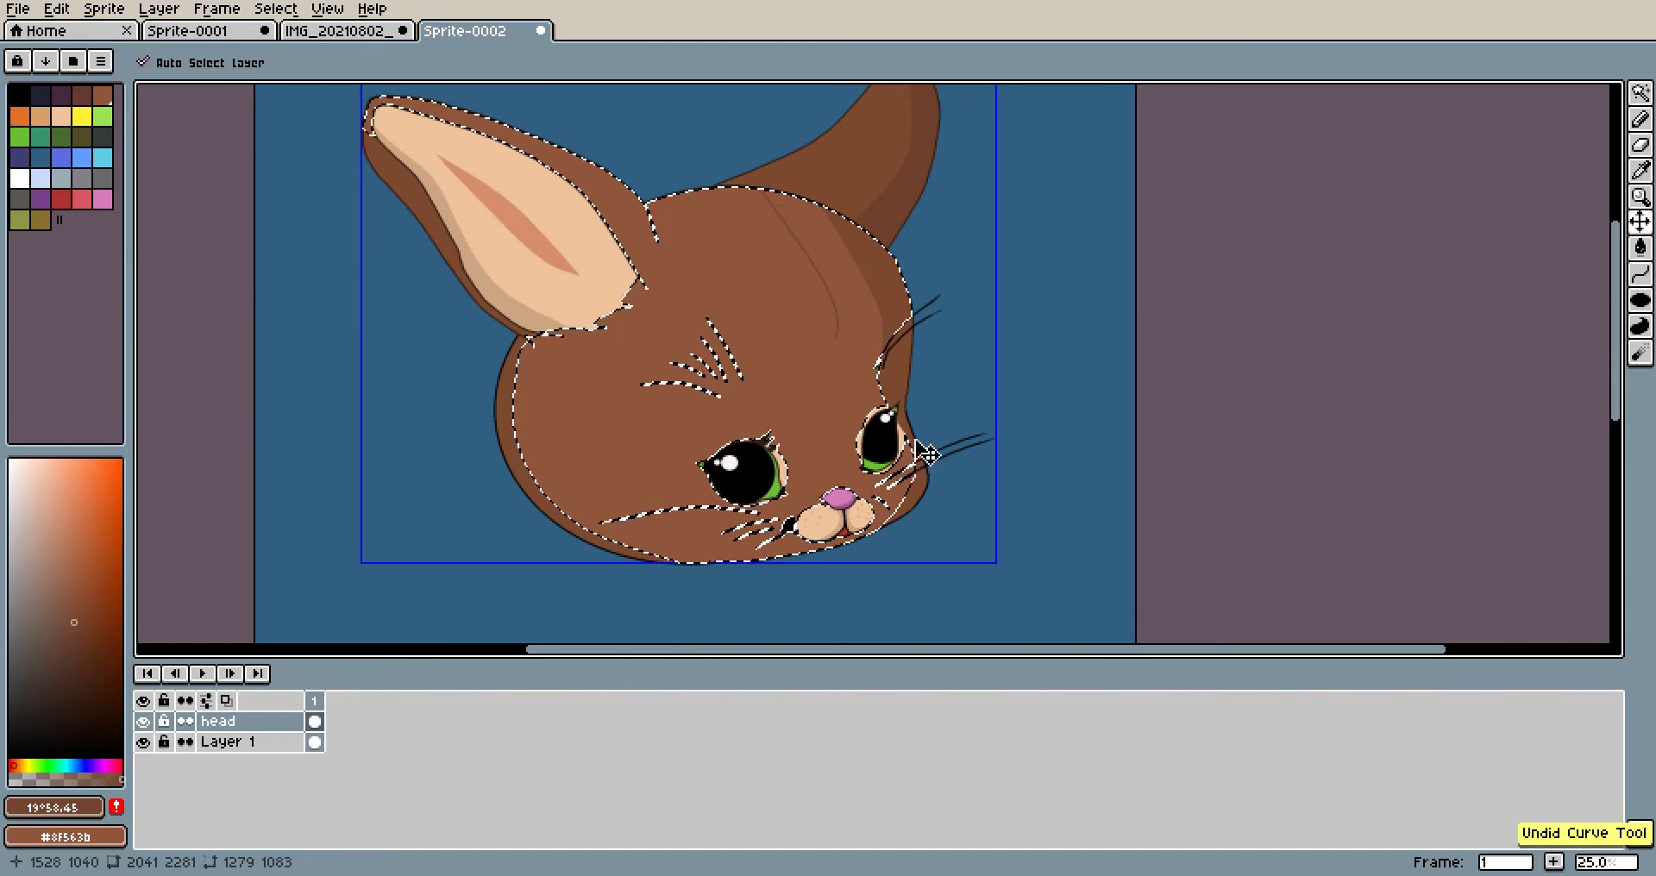
drag(837, 364, 866, 390)
key(ctrl+d)
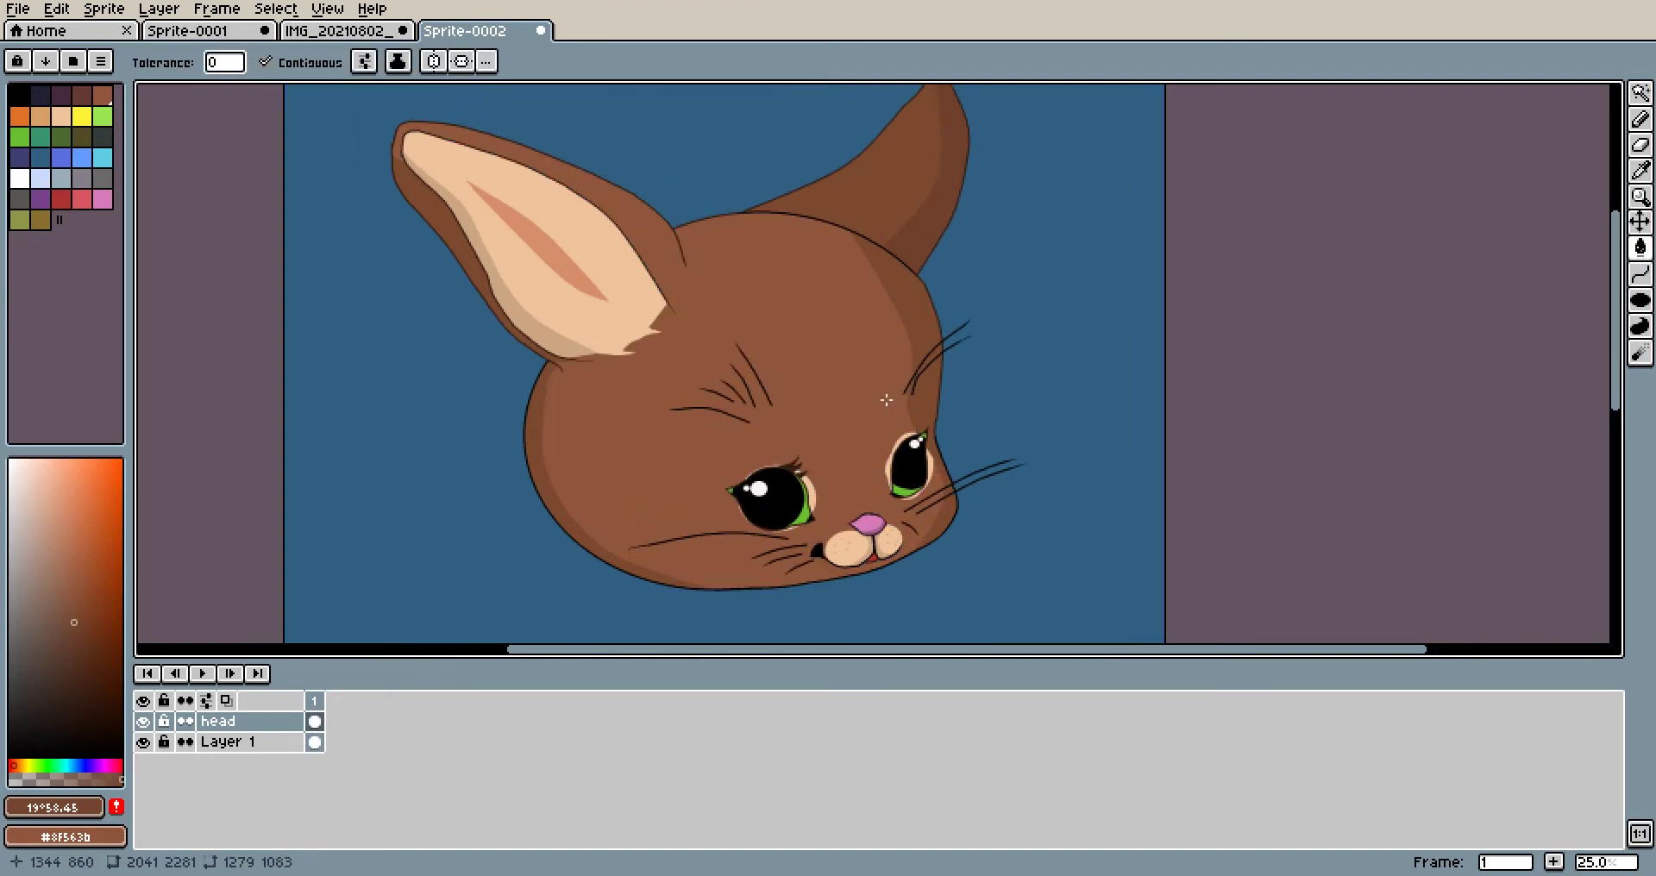
Try a dark brown curve on the blue background beside the brow whiskers, and undo it
click(1641, 279)
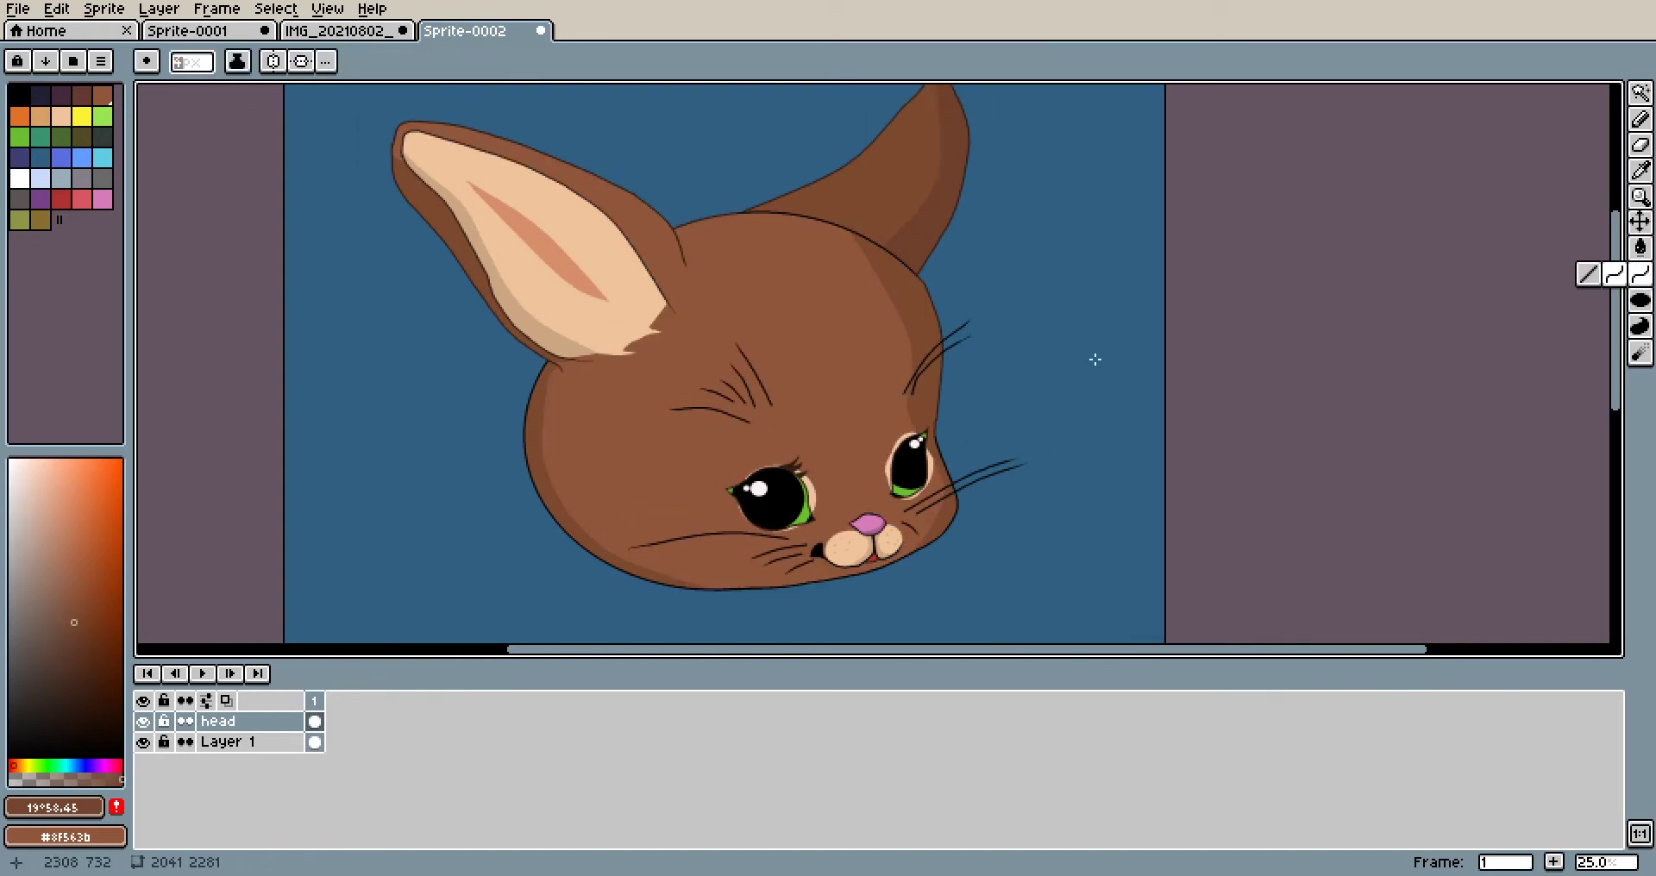
scroll(991, 294, up, 2)
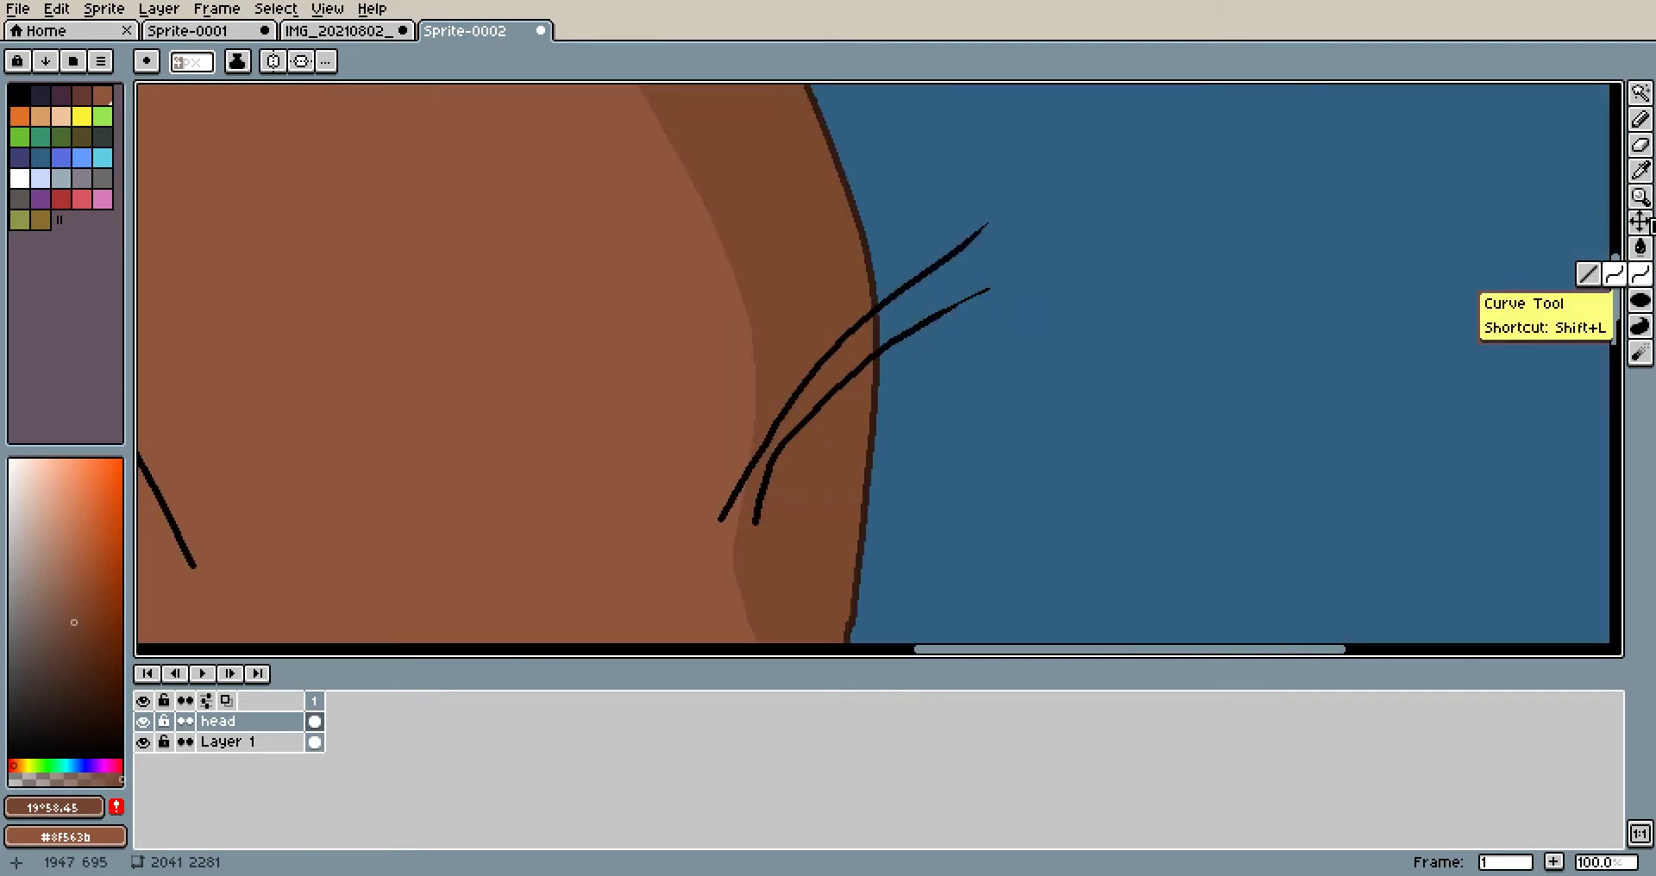
click(1613, 274)
drag(997, 486, 1306, 220)
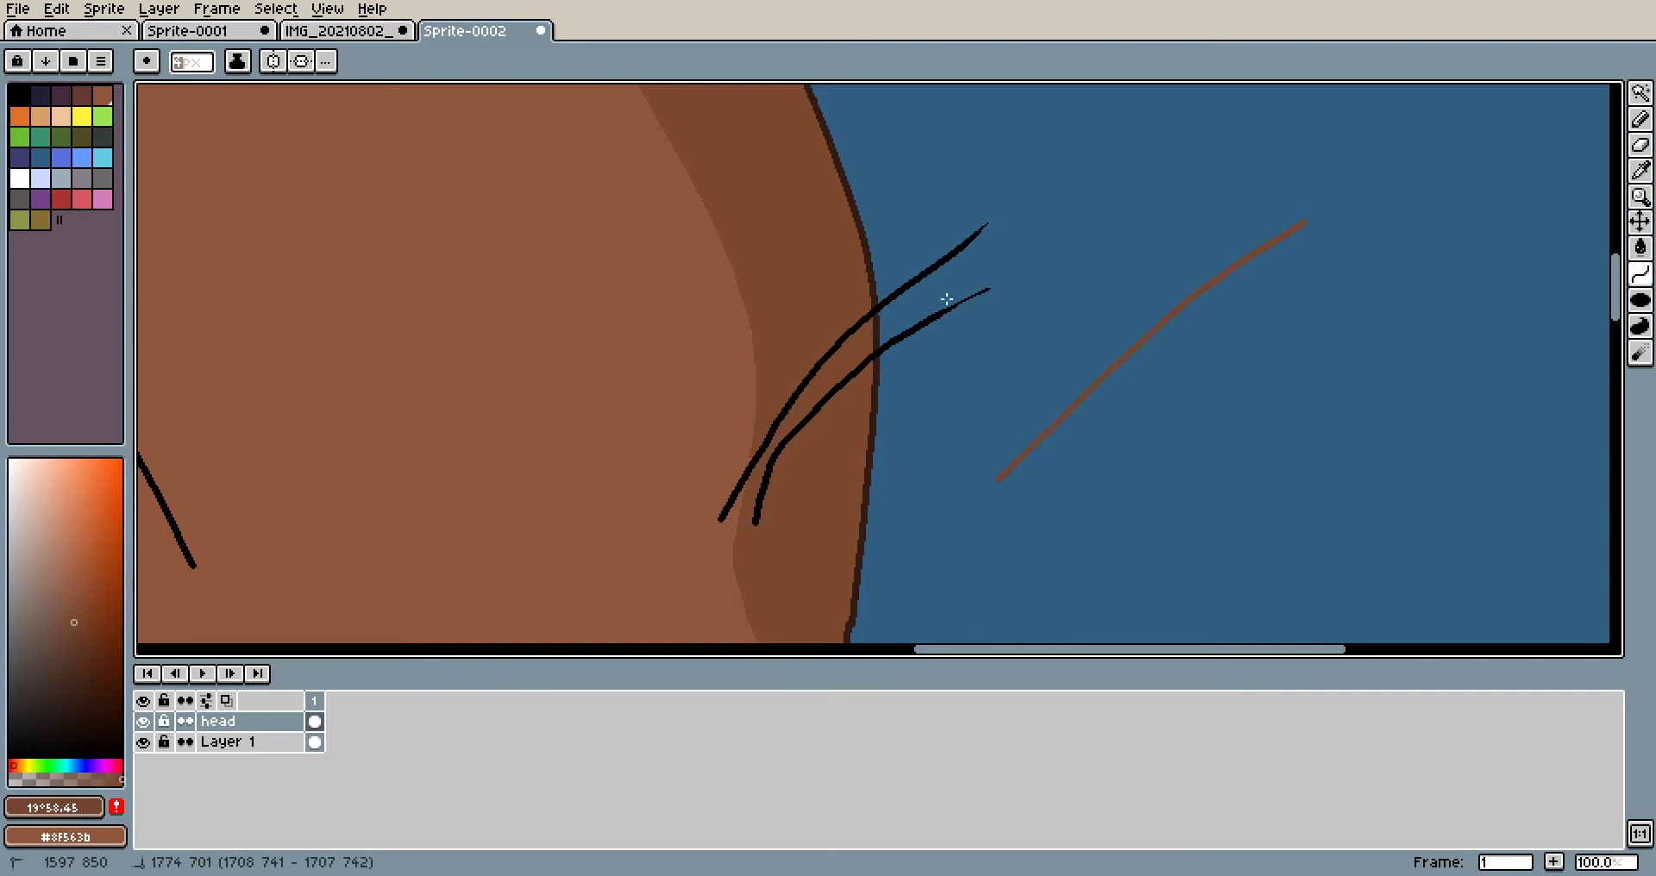
scroll(1134, 303, left, 2)
key(ctrl+z)
Draw two bright yellow whisker-like curves, one below the other, on the blue background beside the brow whiskers
click(84, 118)
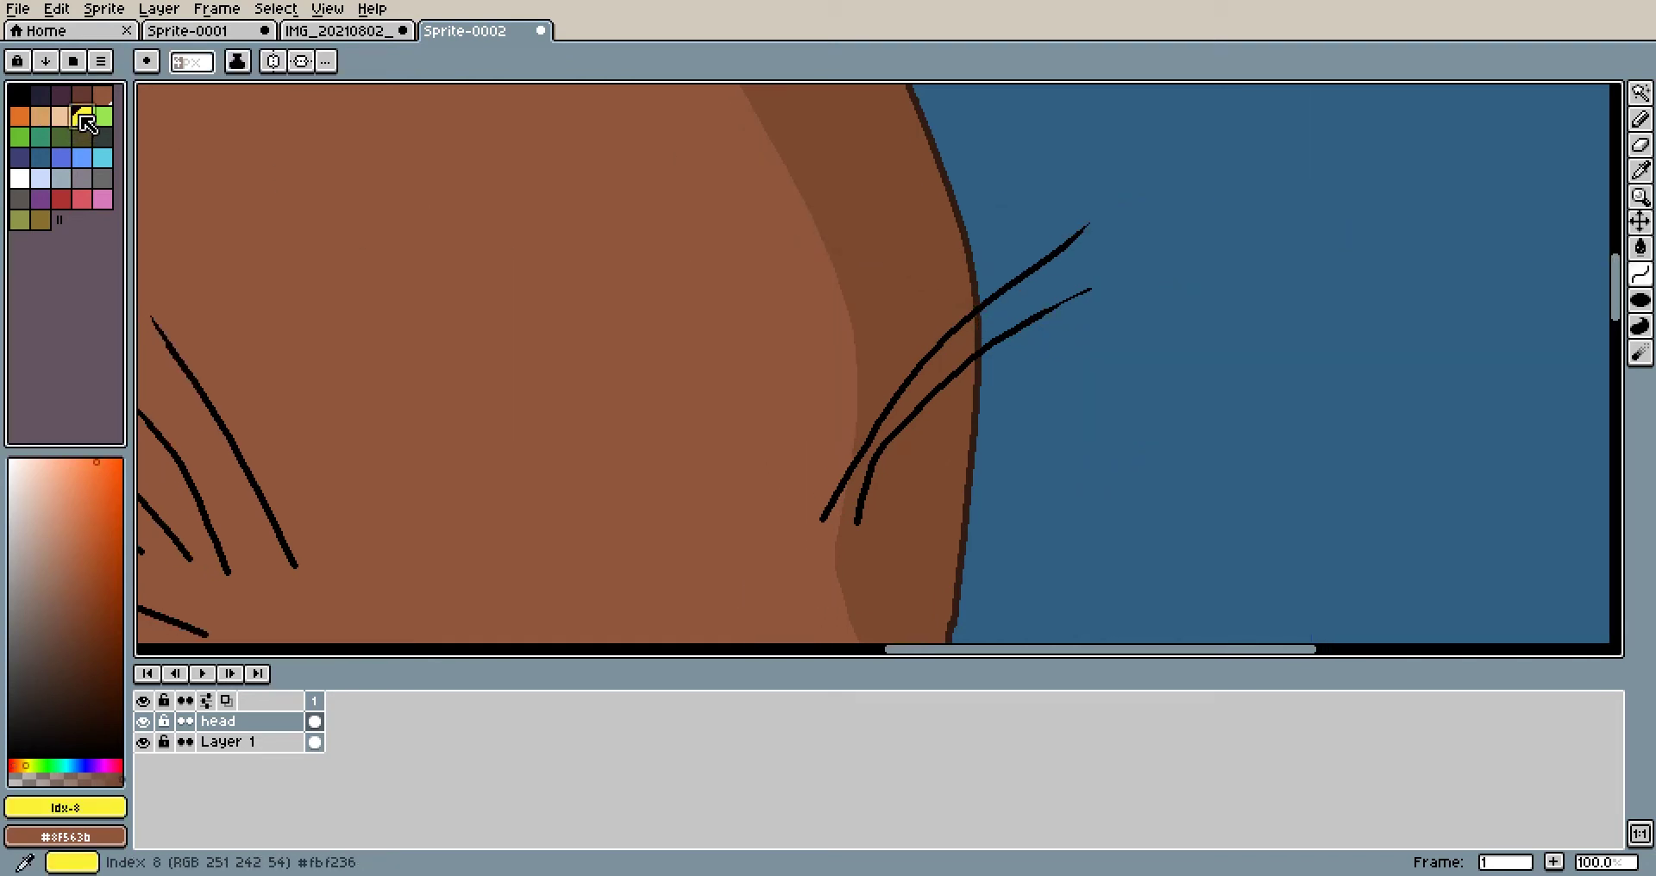
scroll(908, 251, right, 3)
drag(940, 380, 978, 331)
drag(1092, 238, 1256, 167)
click(1121, 235)
click(1041, 281)
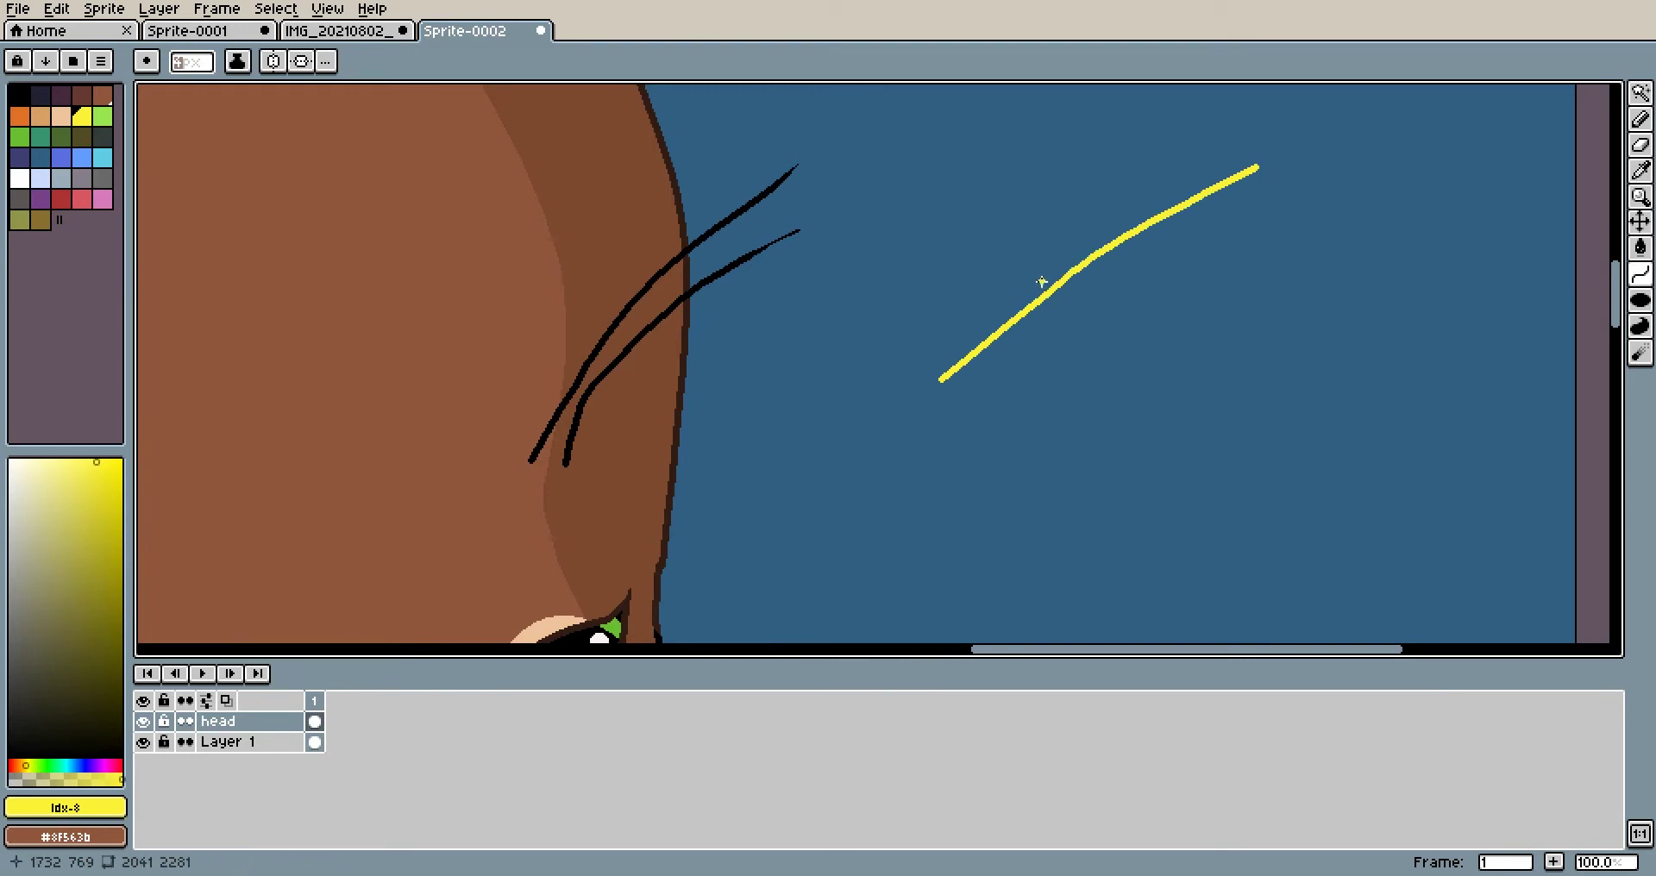
mouse_move(1003, 459)
mouse_down()
mouse_move(1035, 410)
mouse_move(1409, 256)
mouse_up()
click(1211, 324)
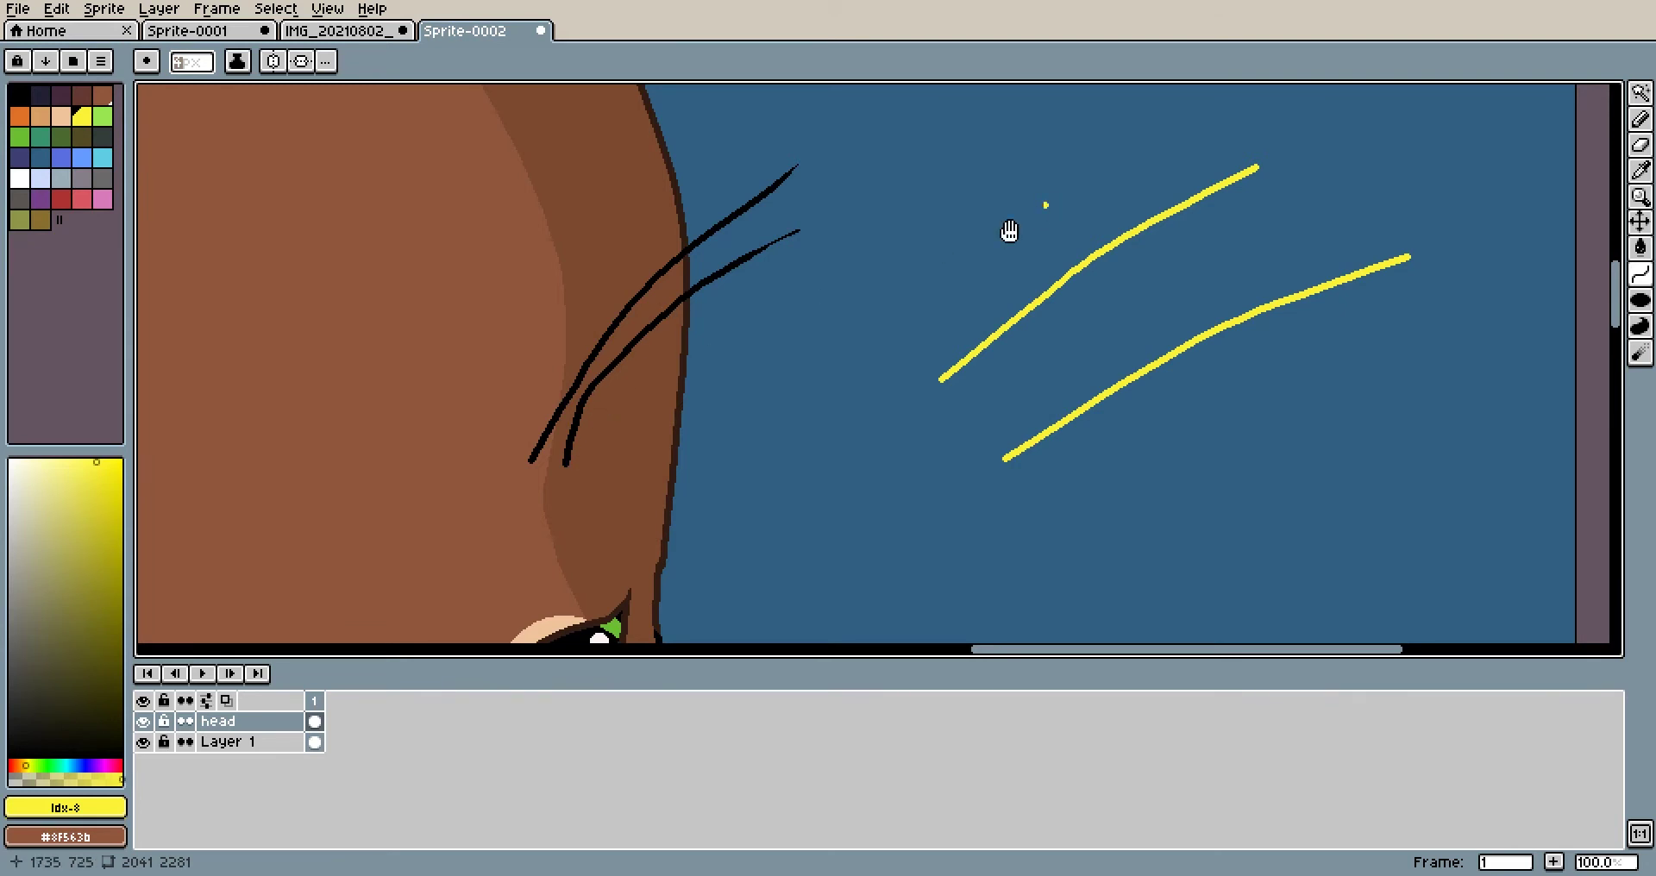
Draw a third yellow curve below the other two, undoing the first attempt at it
scroll(1038, 213, right, 3)
scroll(1238, 509, down, 4)
drag(813, 347, 1320, 184)
click(1095, 205)
click(987, 225)
key(ctrl+z)
mouse_move(817, 338)
mouse_down()
mouse_move(1070, 238)
mouse_move(1133, 234)
mouse_move(1031, 388)
mouse_up()
click(1038, 243)
click(1038, 244)
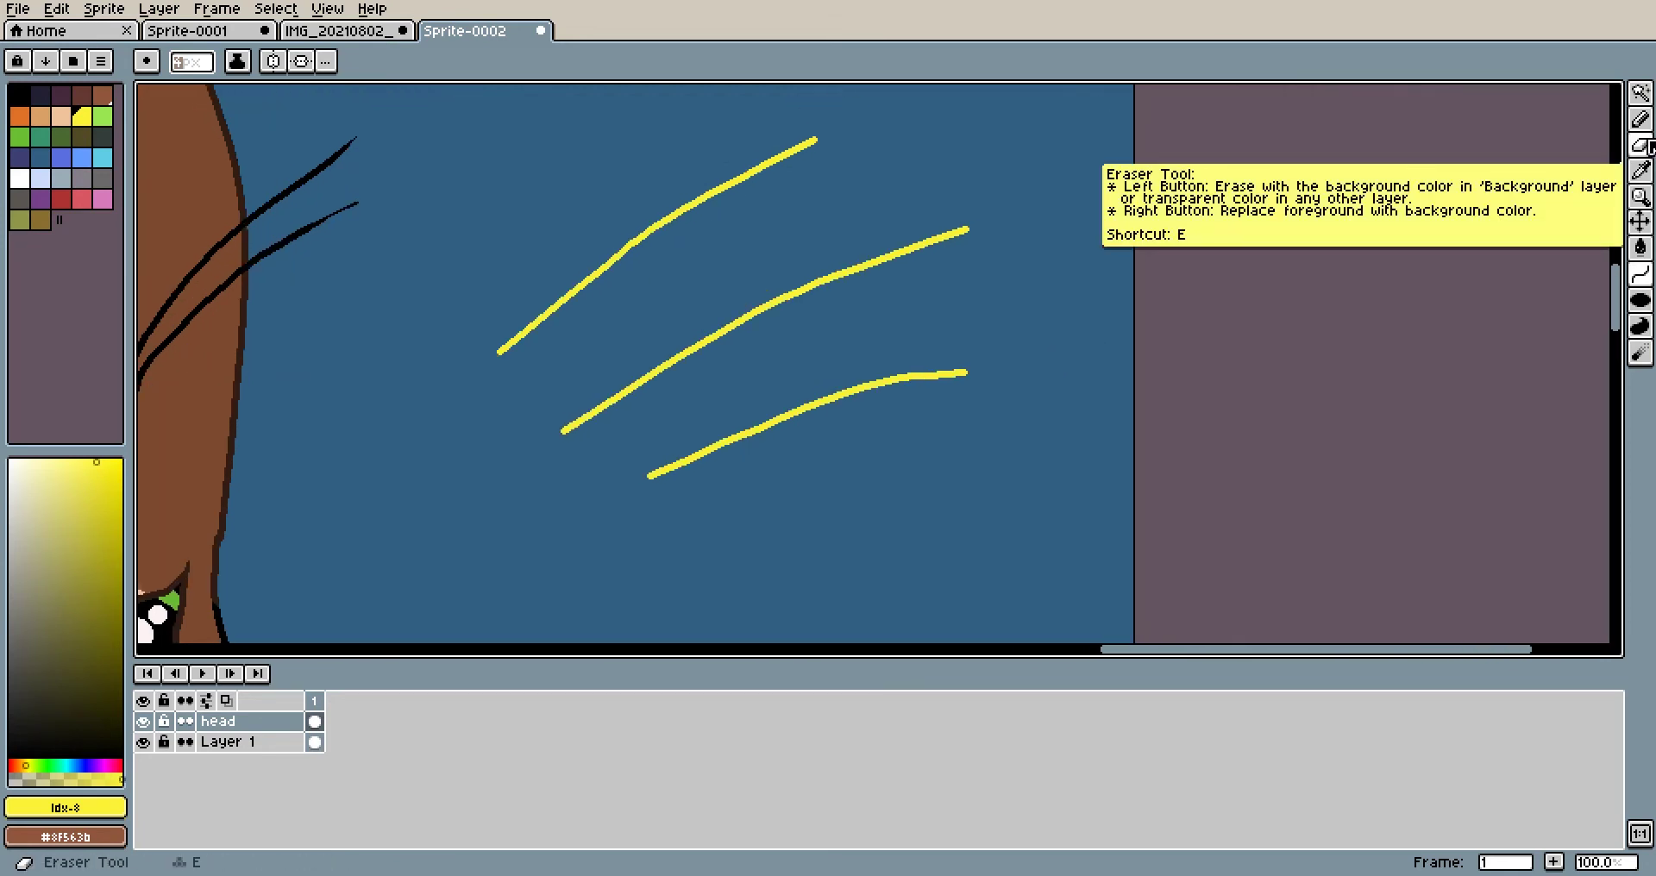
Taper the outer end of the lowest yellow curve to a thin tip with the Eraser
click(1642, 147)
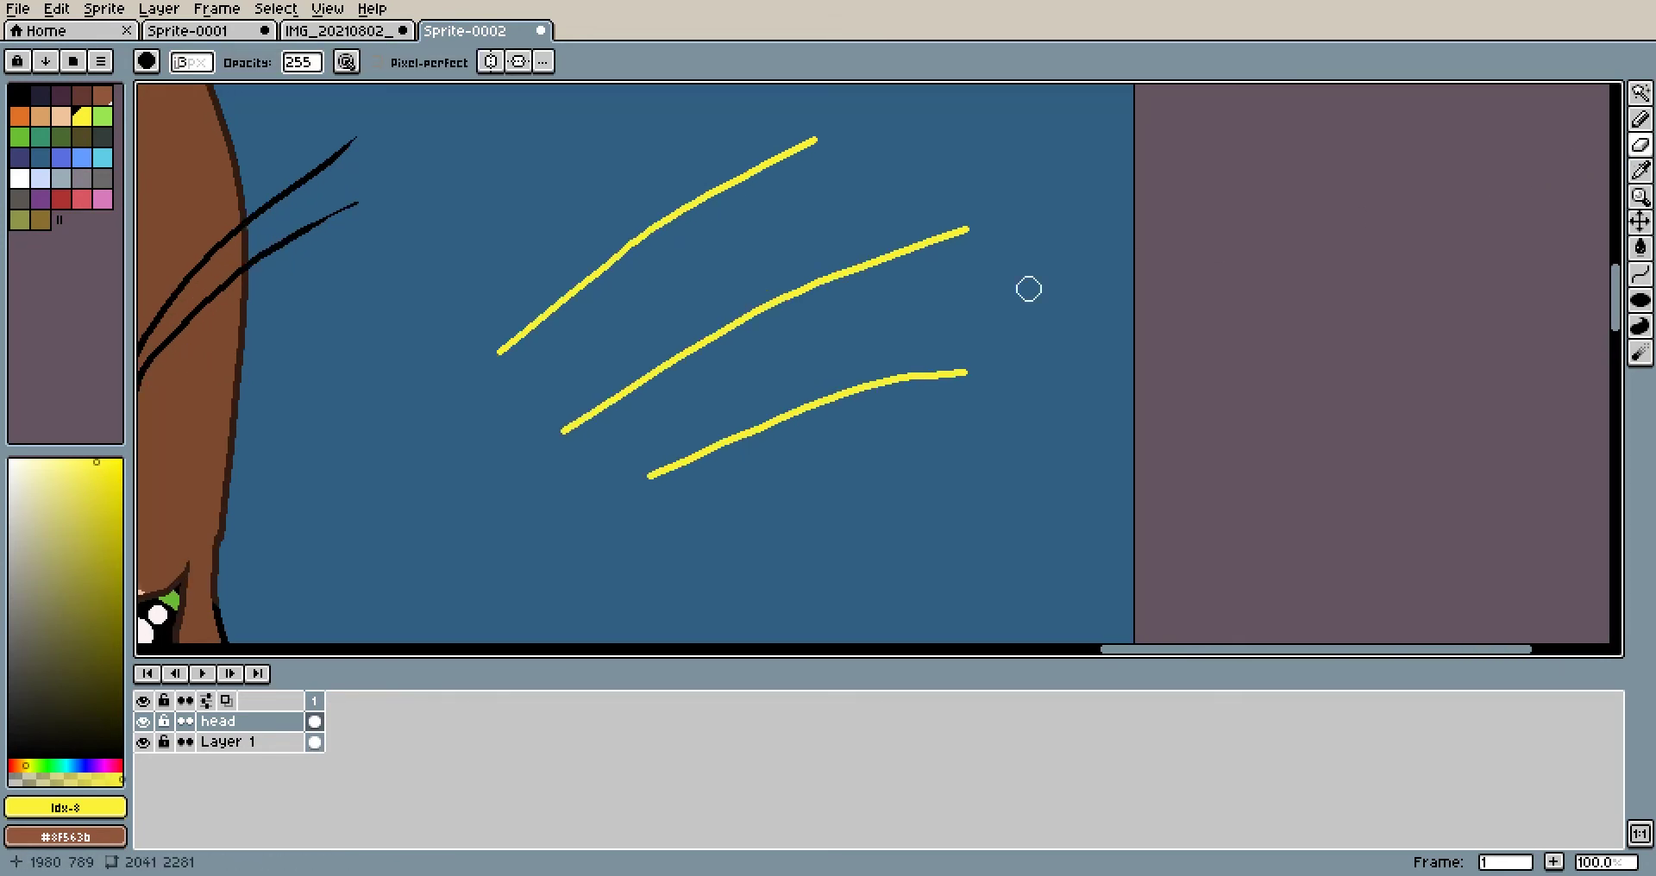
scroll(955, 395, up, 2)
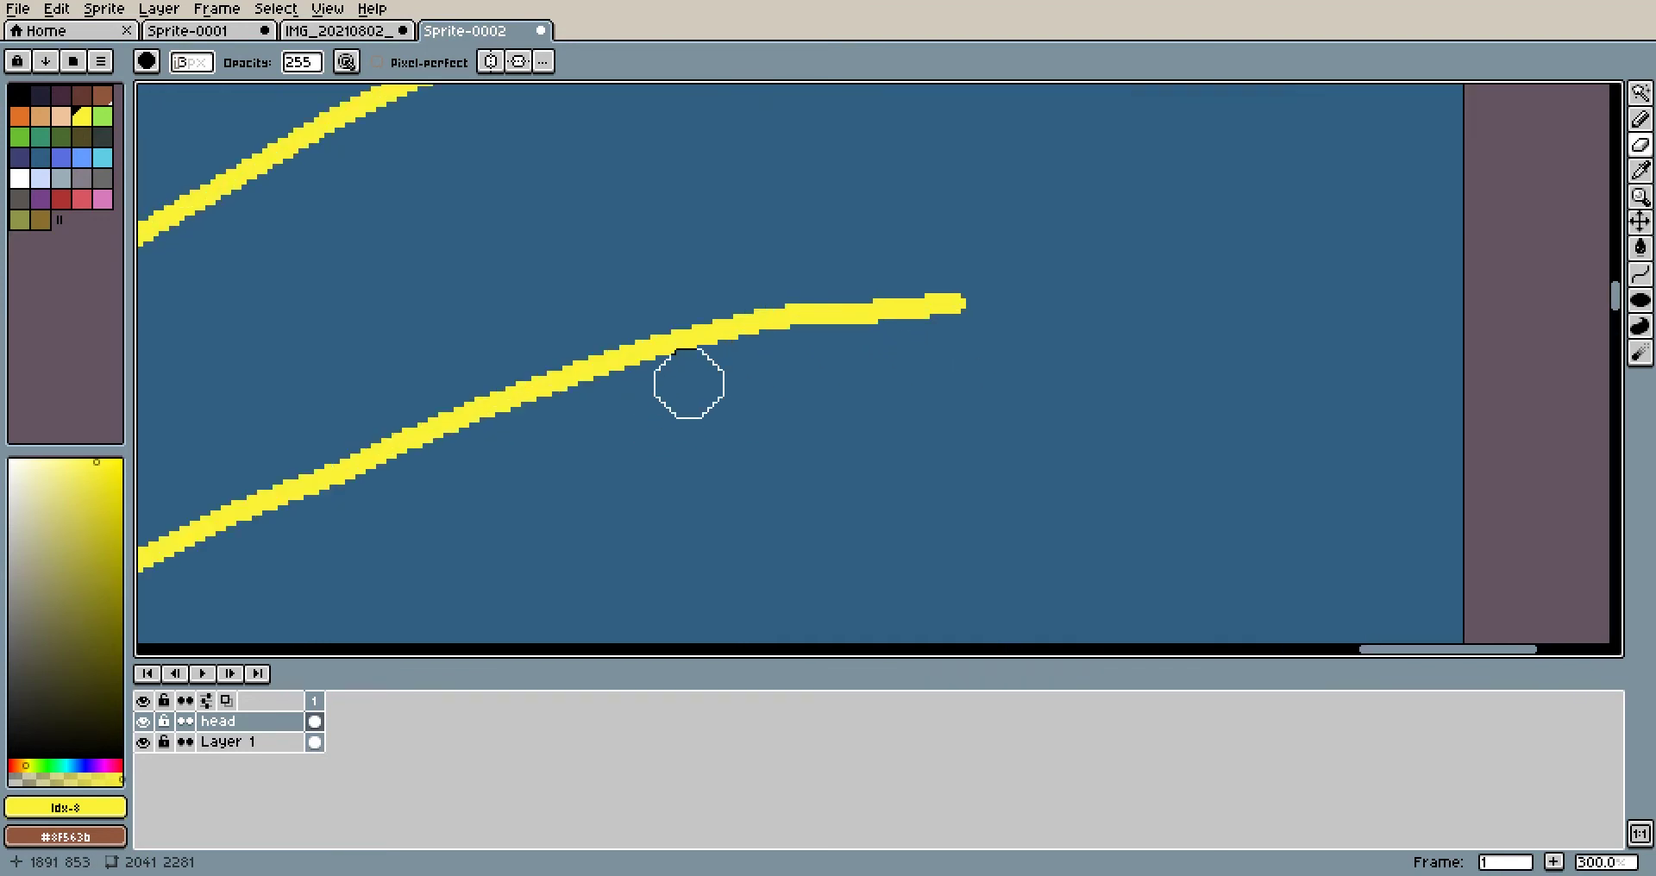
drag(819, 344, 970, 332)
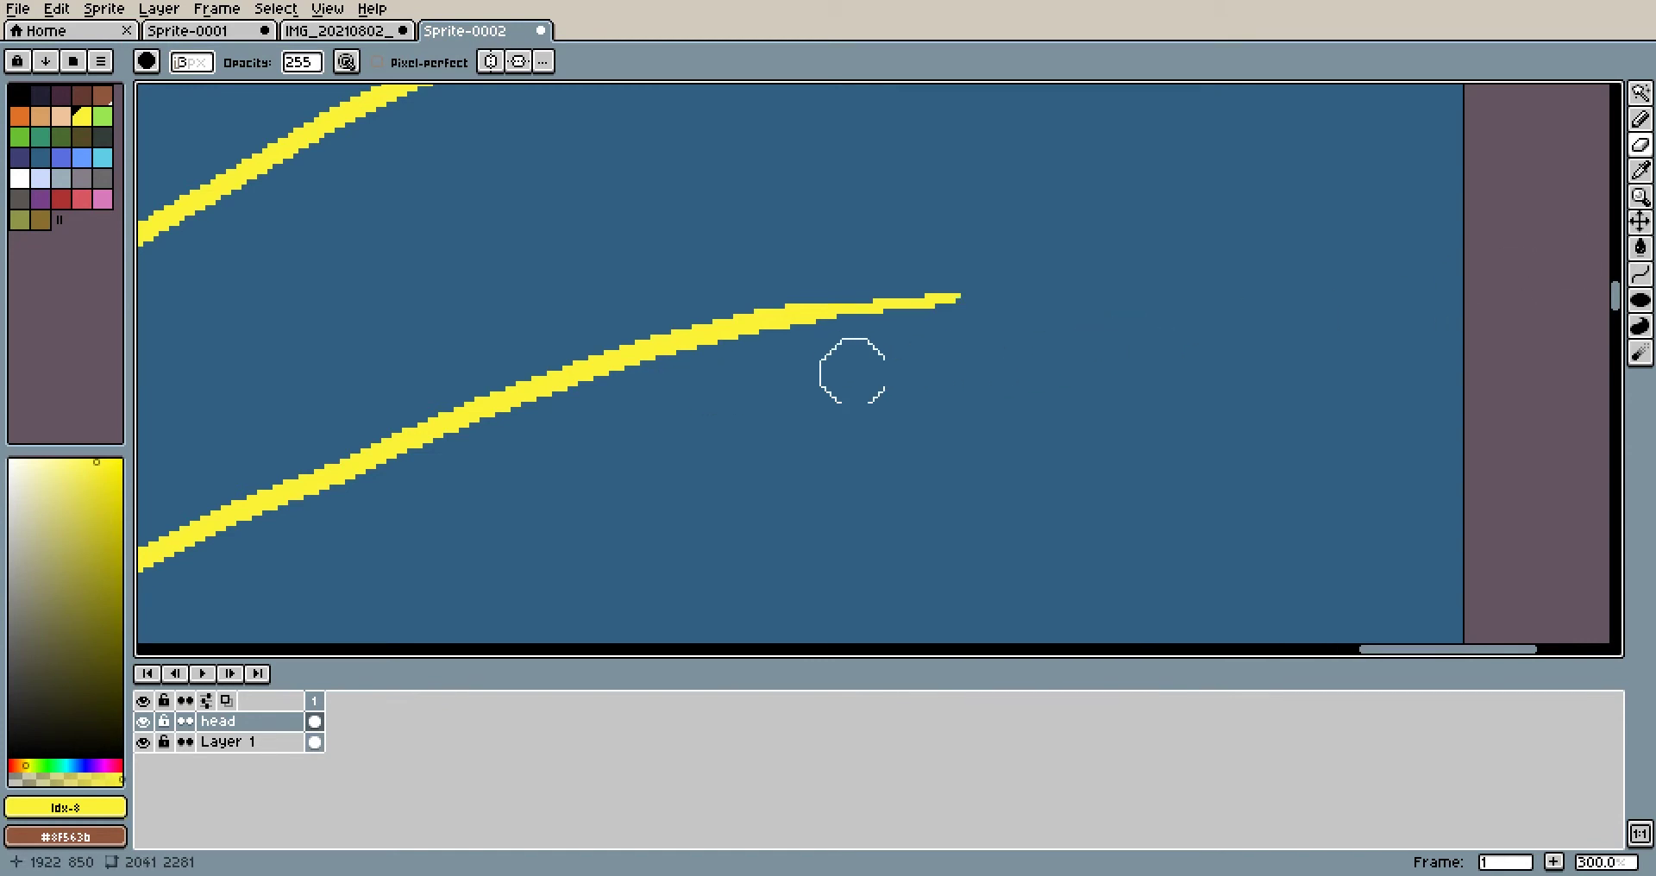
Try tapering the outer end of the middle yellow curve with a diagonal Eraser stroke, and undo it
scroll(1043, 377, down, 2)
scroll(1023, 254, up, 1)
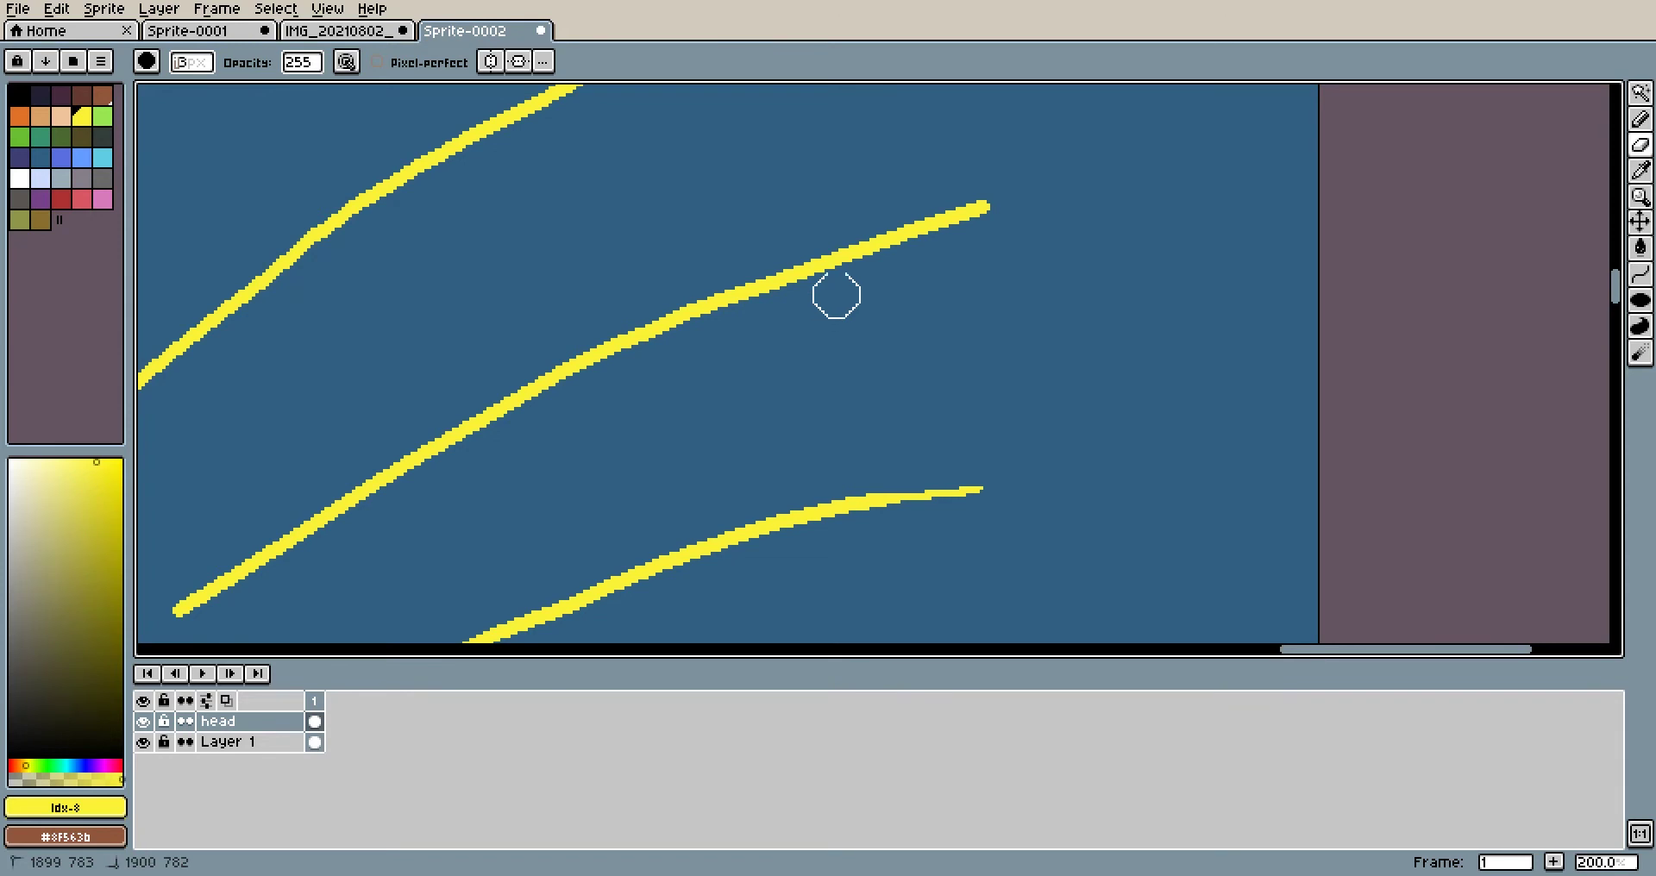
drag(836, 296, 1035, 92)
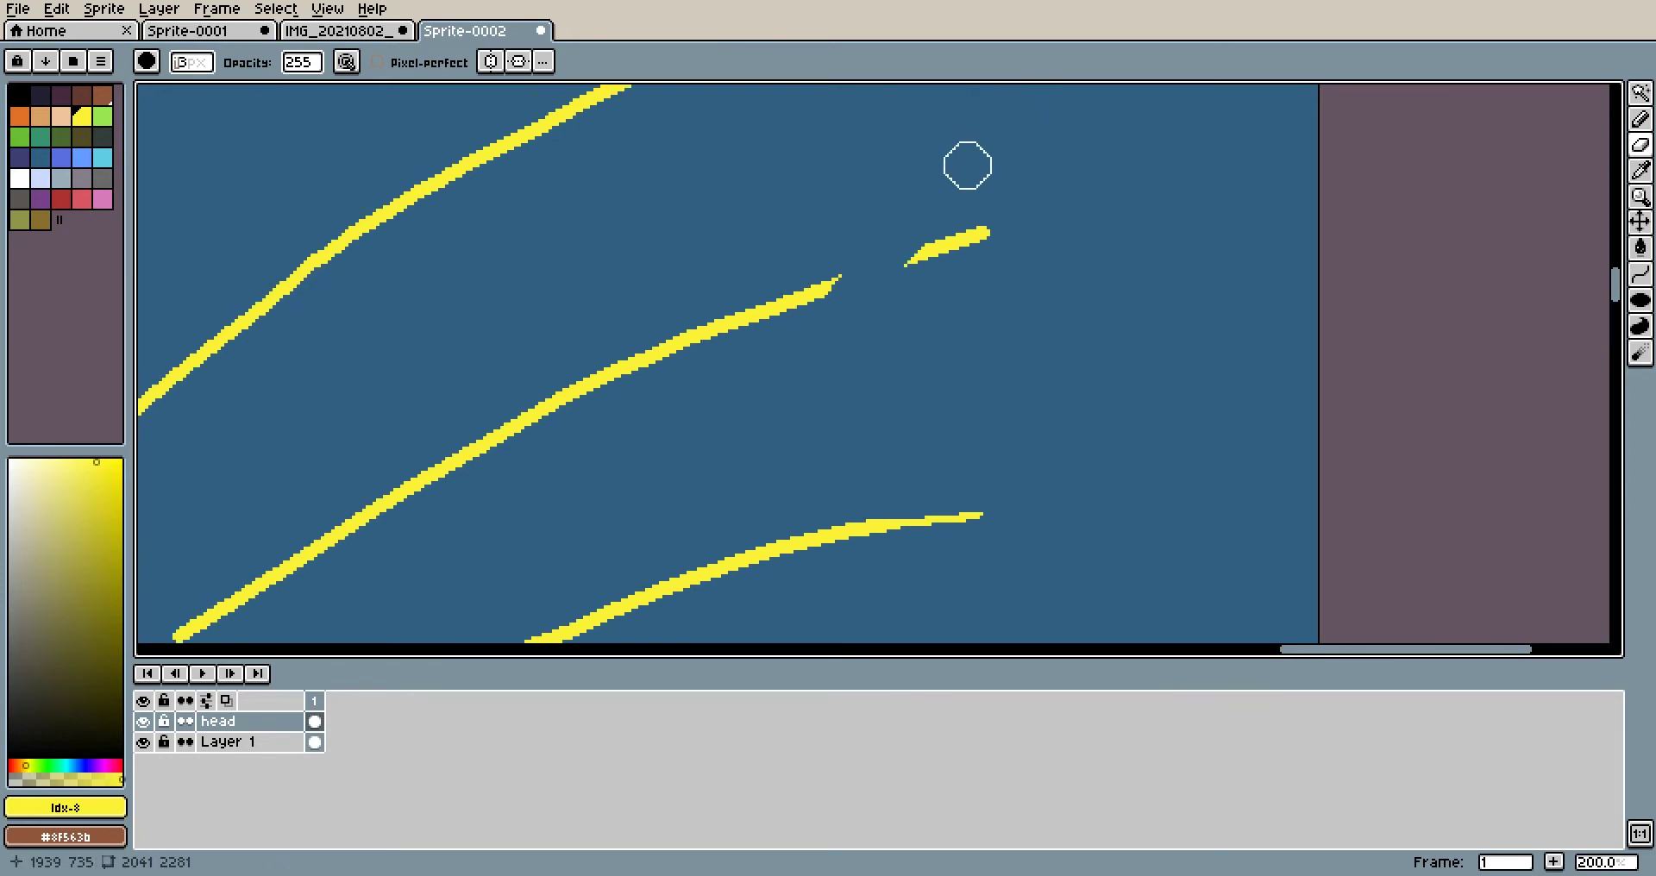
key(ctrl+z)
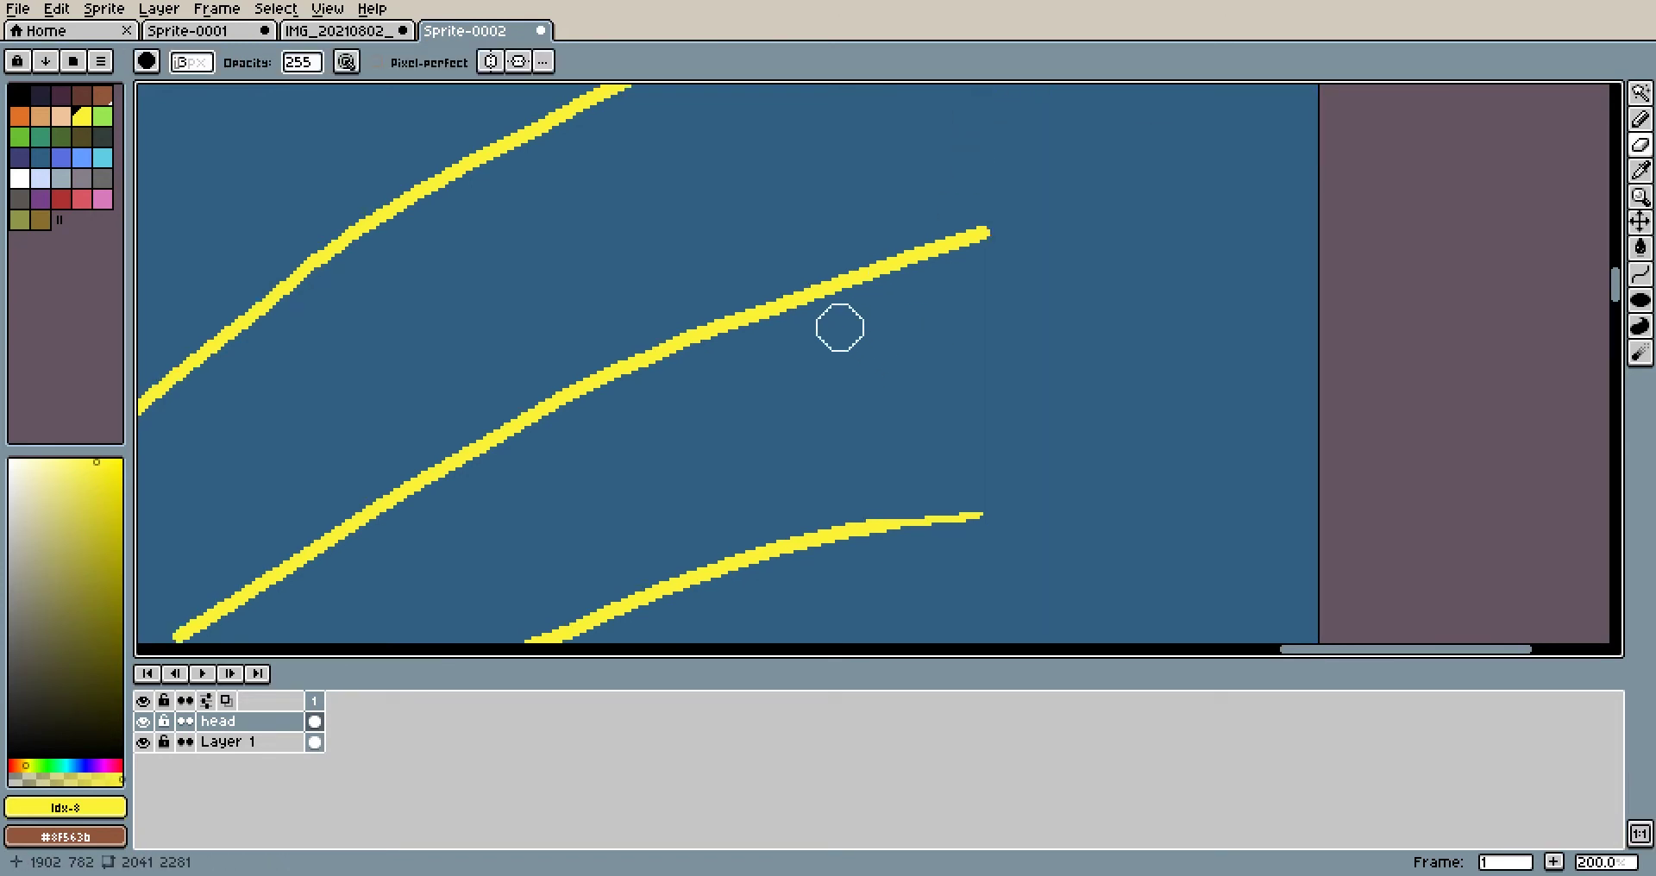
key(ctrl+y)
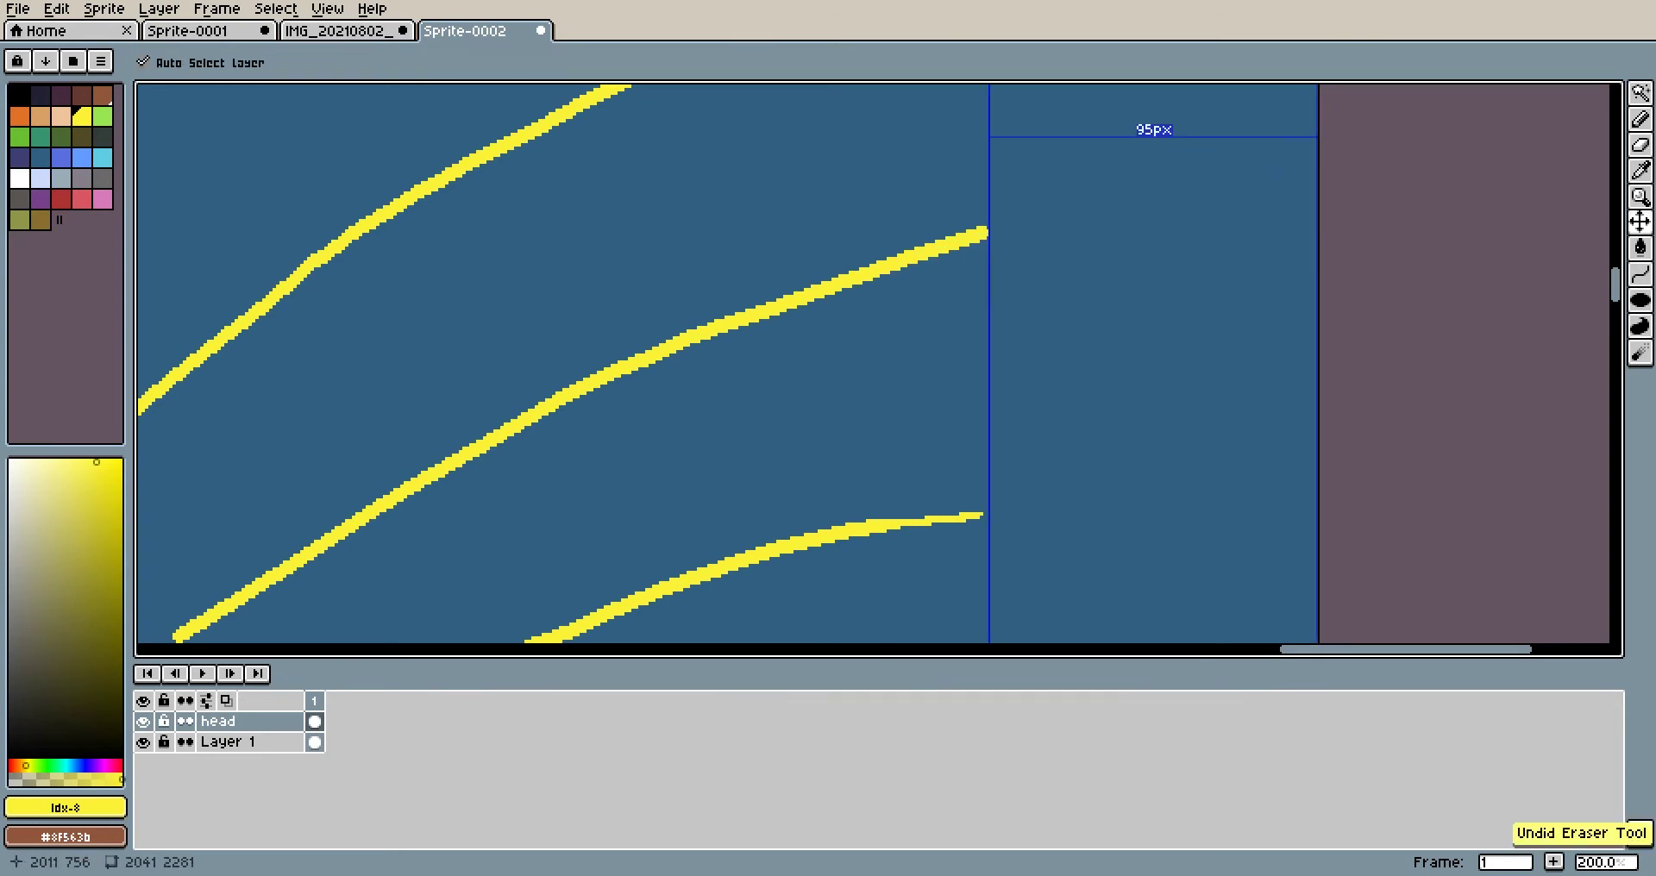
Thin the outer end of the middle yellow curve to a tapered tip with the Eraser, undoing the unsuccessful strokes
drag(899, 276, 1095, 213)
key(ctrl+z)
drag(780, 313, 1175, 185)
key(ctrl+z)
drag(757, 331, 1303, 194)
key(ctrl+z)
mouse_move(868, 291)
mouse_down()
mouse_move(1087, 226)
mouse_move(1260, 222)
mouse_up()
key(ctrl+z)
mouse_move(841, 308)
mouse_down()
mouse_move(934, 264)
mouse_move(1143, 227)
mouse_up()
key(ctrl+z)
drag(879, 293, 953, 262)
scroll(1171, 244, down, 3)
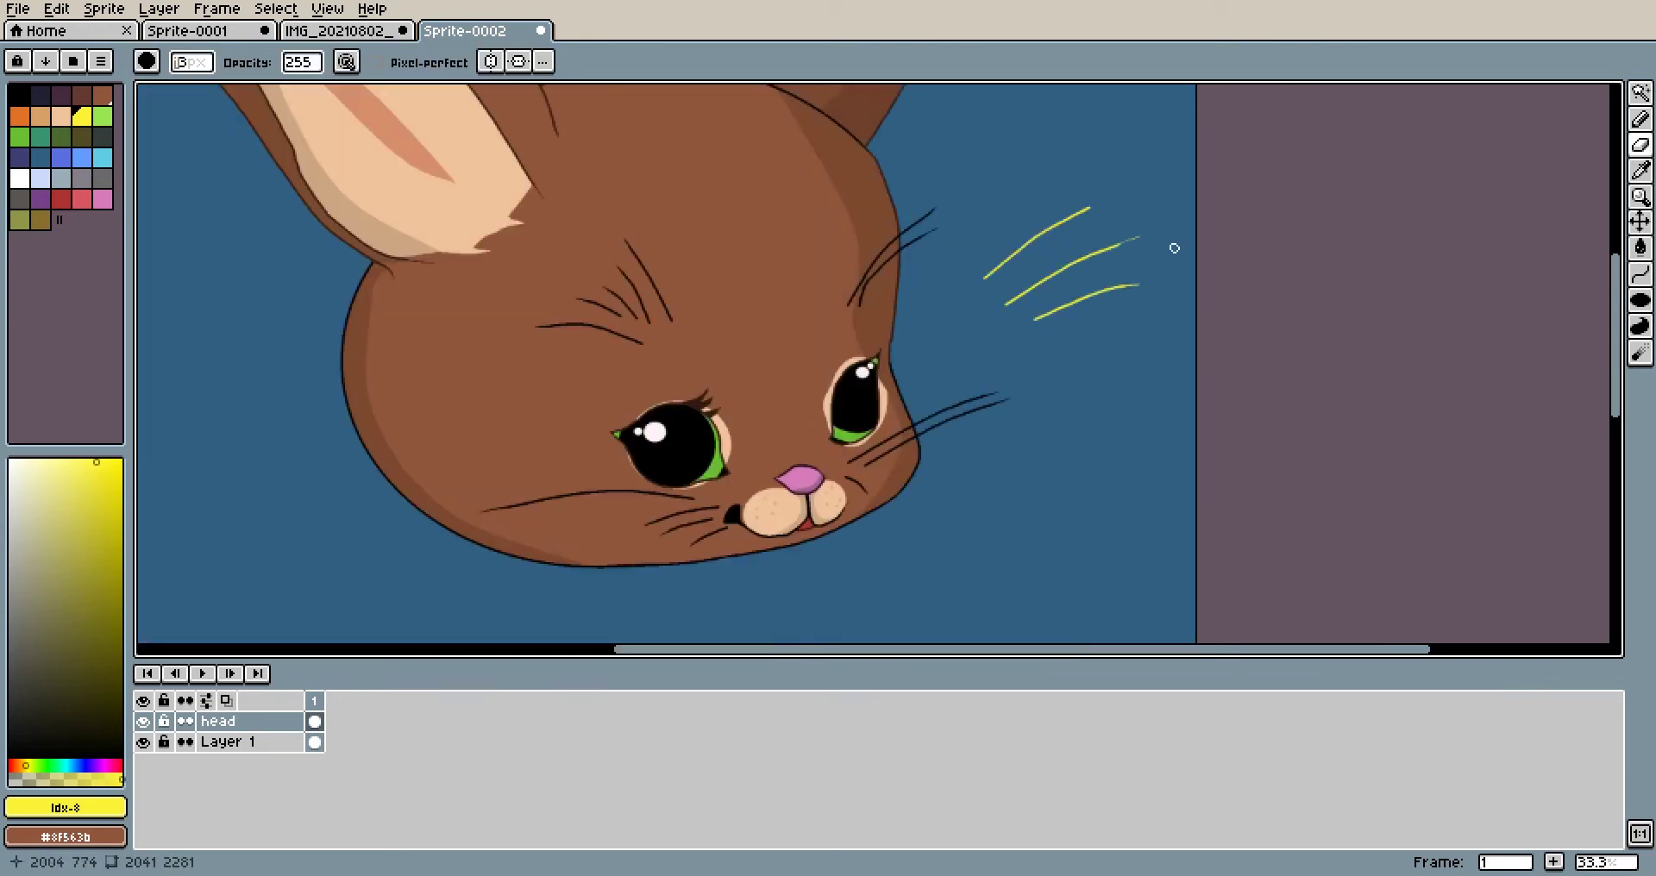
Undo the practice strokes until all the yellow curves are gone from the blue background
scroll(1162, 241, up, 2)
scroll(463, 226, up, 1)
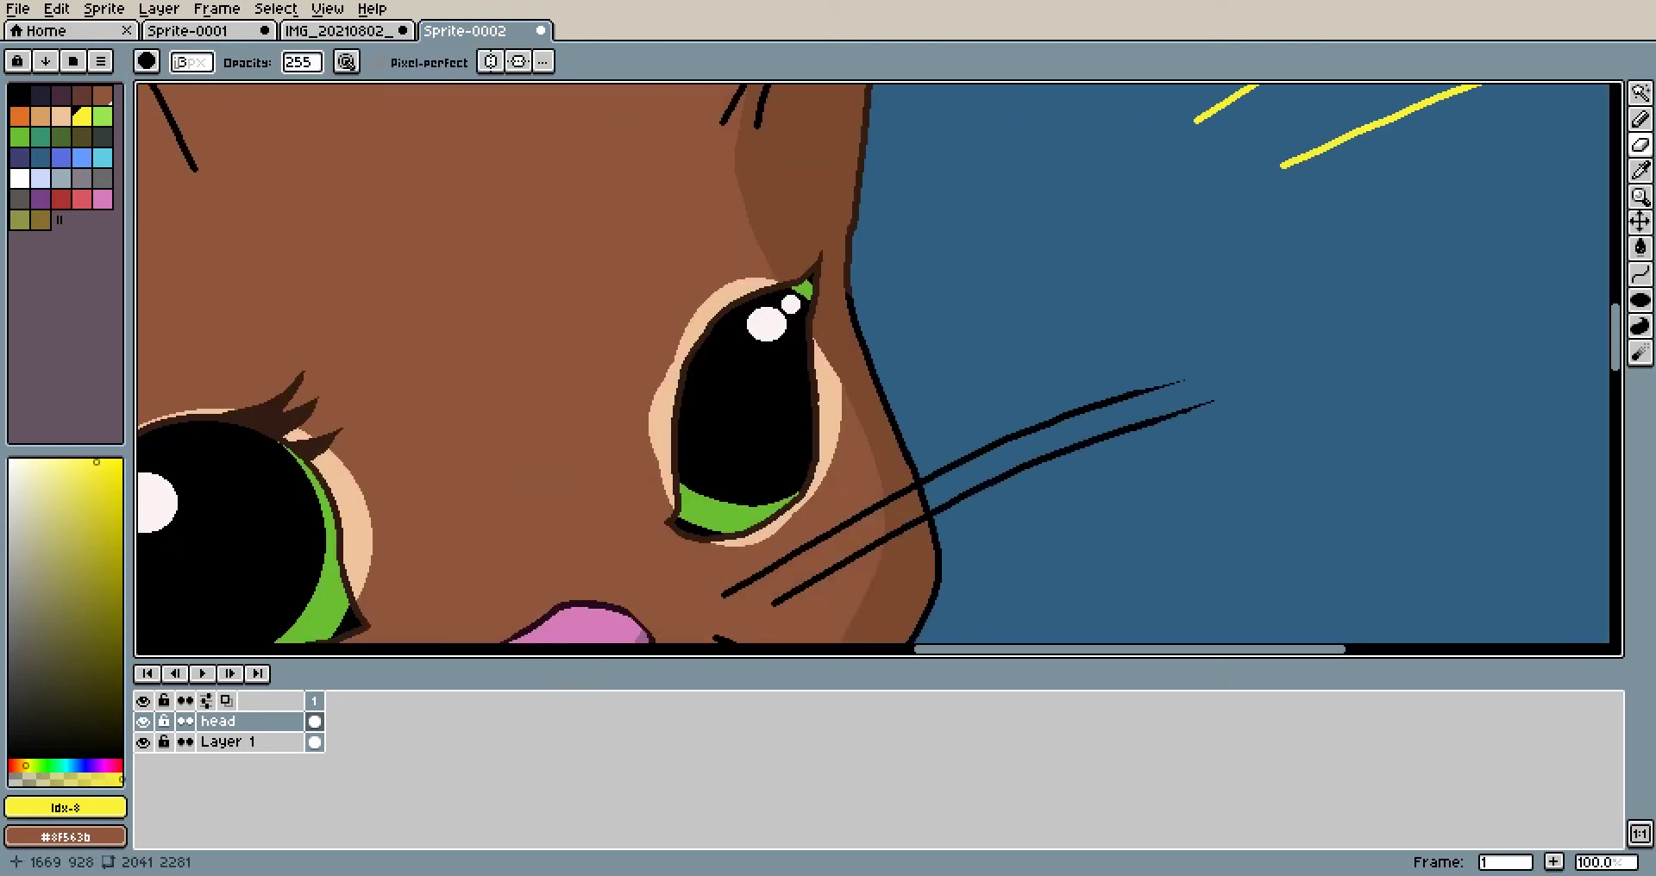
scroll(1129, 336, down, 4)
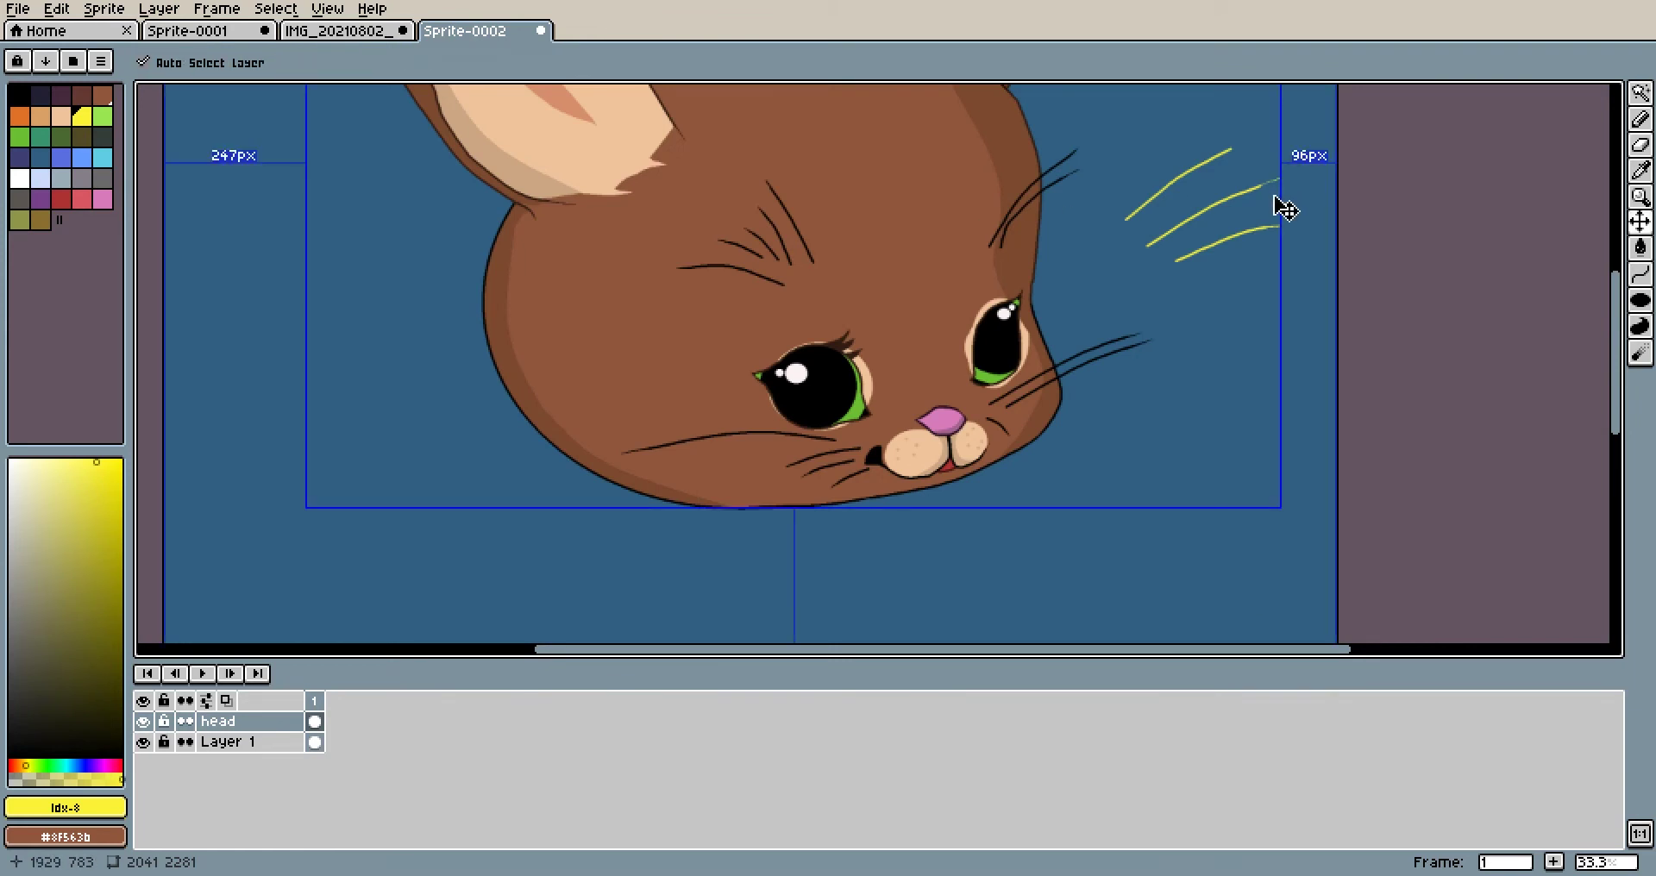
key(ctrl+z)
key(ctrl+z)
key(ctrl+z)
key(ctrl+z)
drag(1231, 198, 1103, 301)
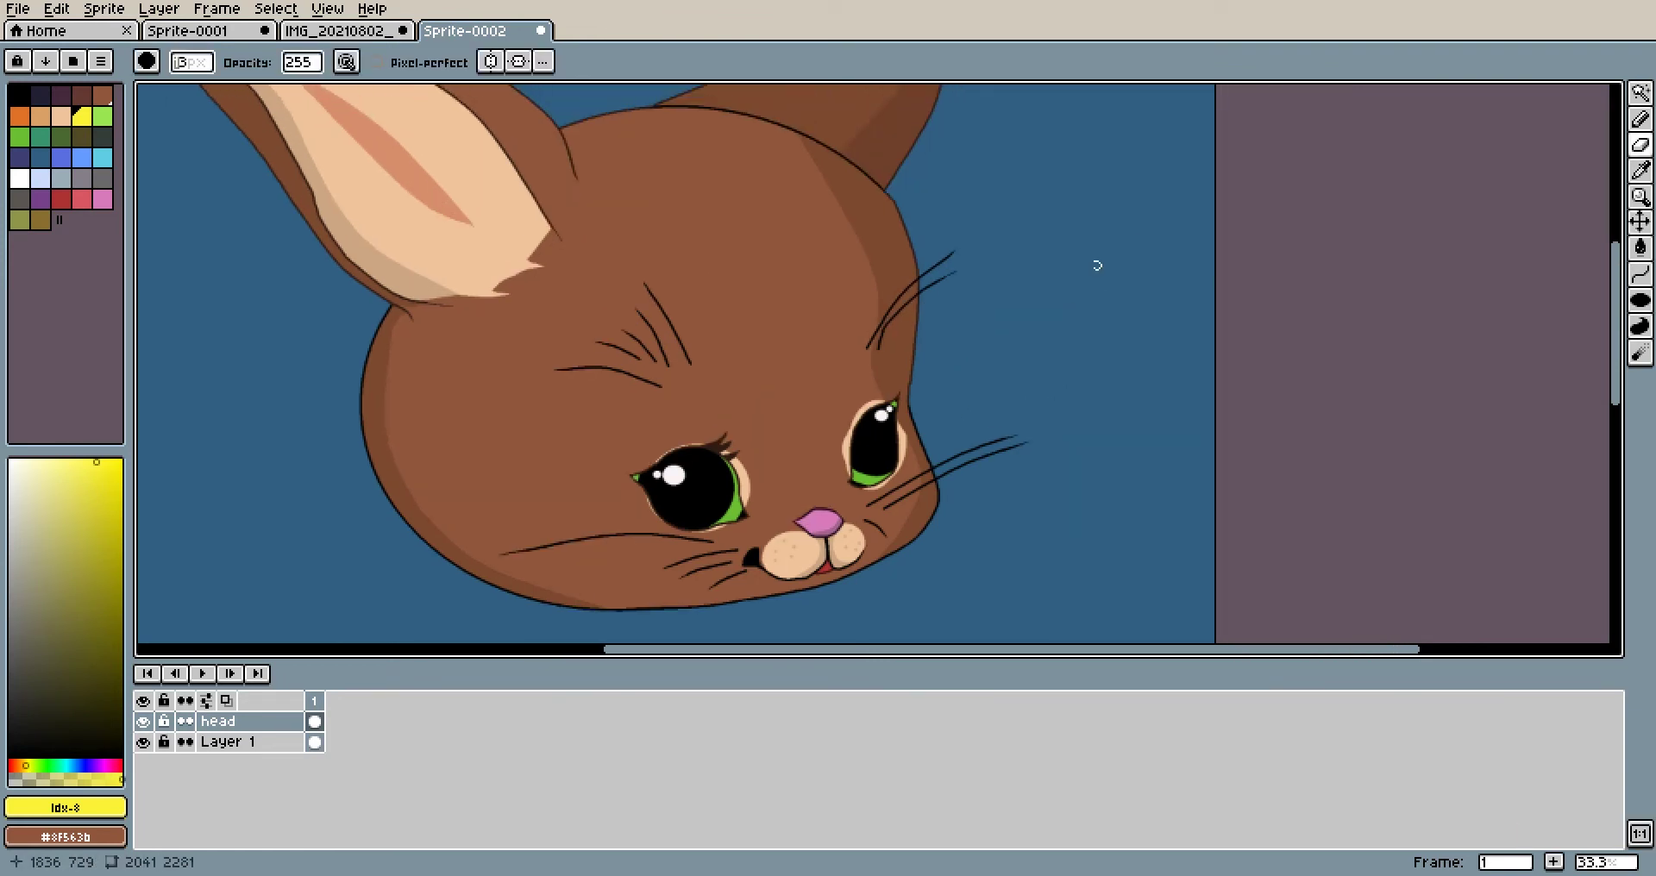
Examine the black whiskers beside the eye and brow and the outline along that side of the rabbit's face
drag(1059, 405, 1038, 325)
drag(859, 290, 854, 227)
scroll(854, 227, up, 2)
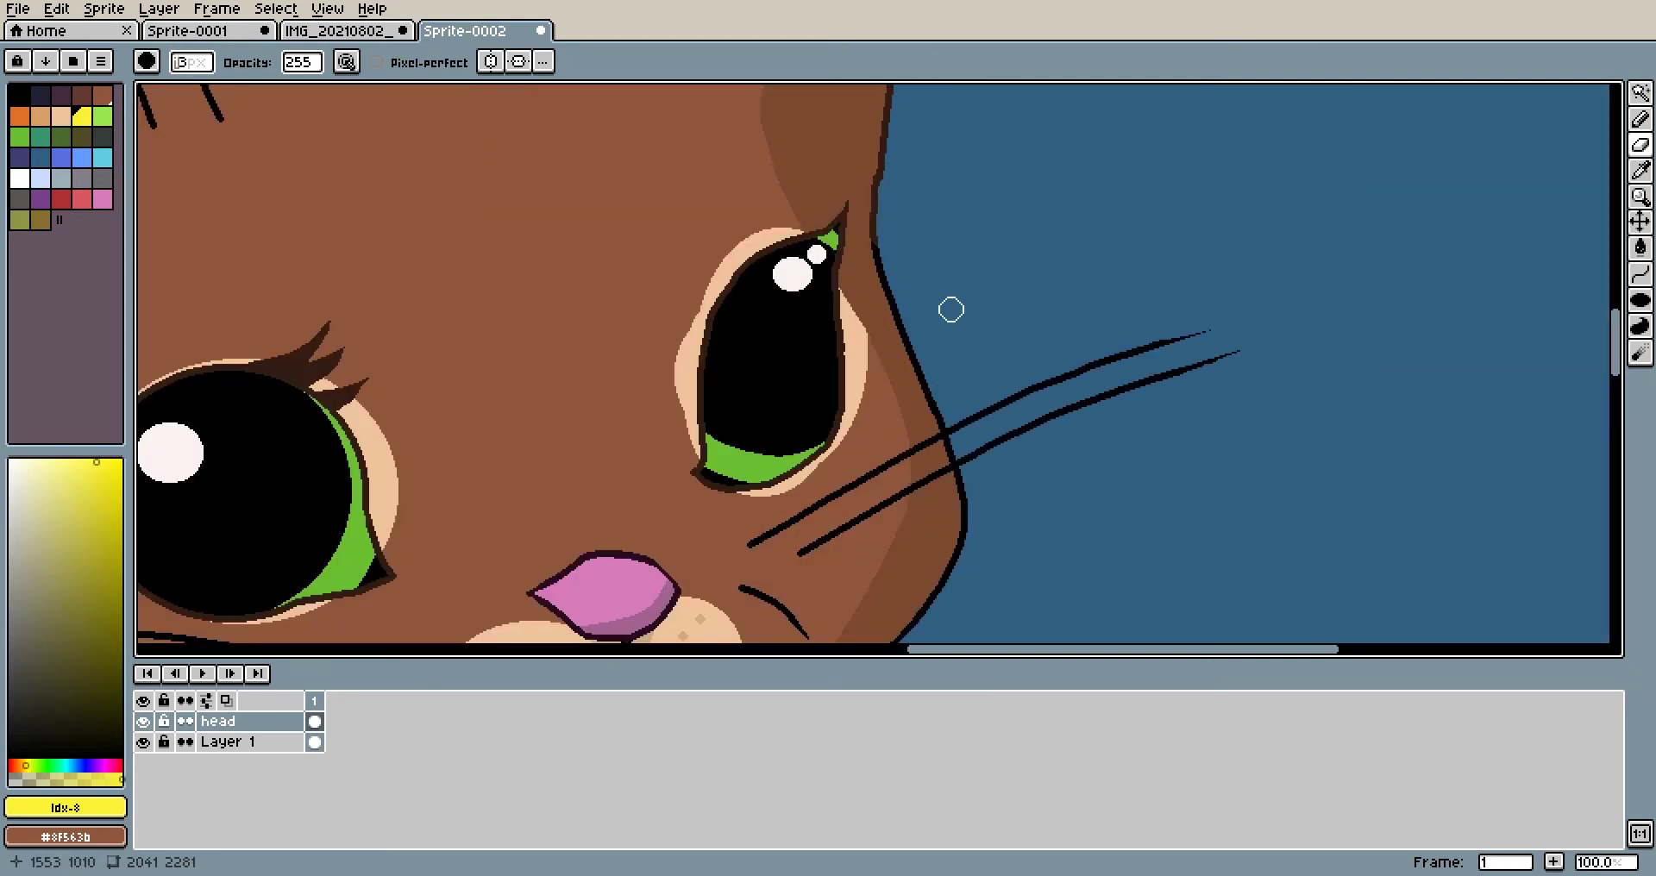
scroll(922, 266, down, 2)
scroll(983, 428, up, 1)
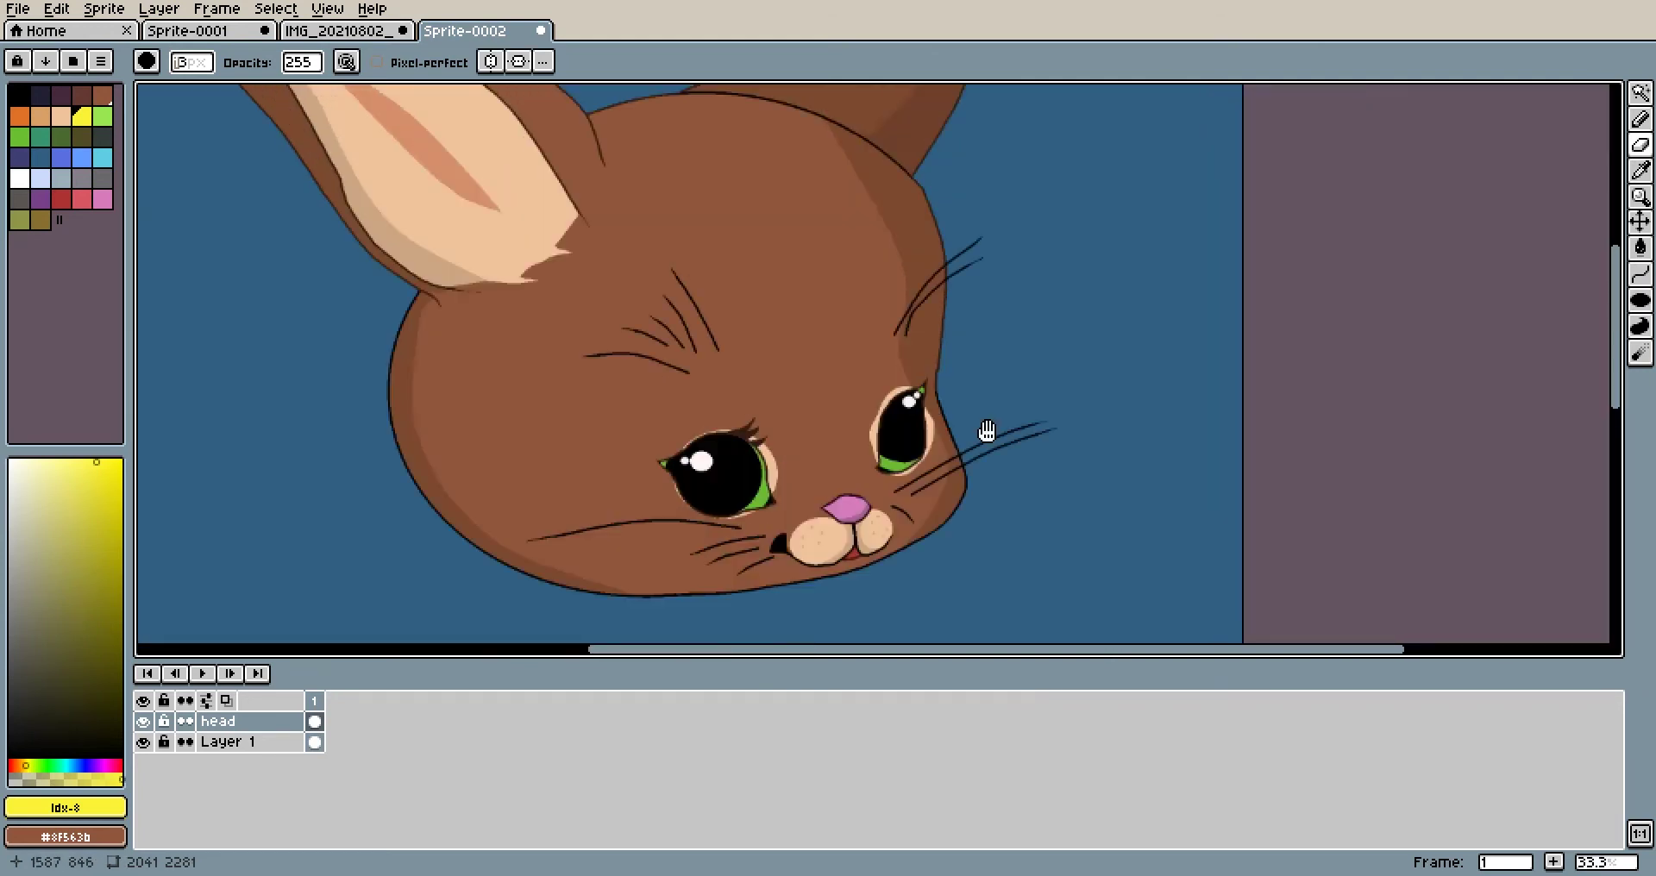
scroll(902, 259, up, 1)
scroll(792, 257, up, 1)
drag(1014, 354, 761, 49)
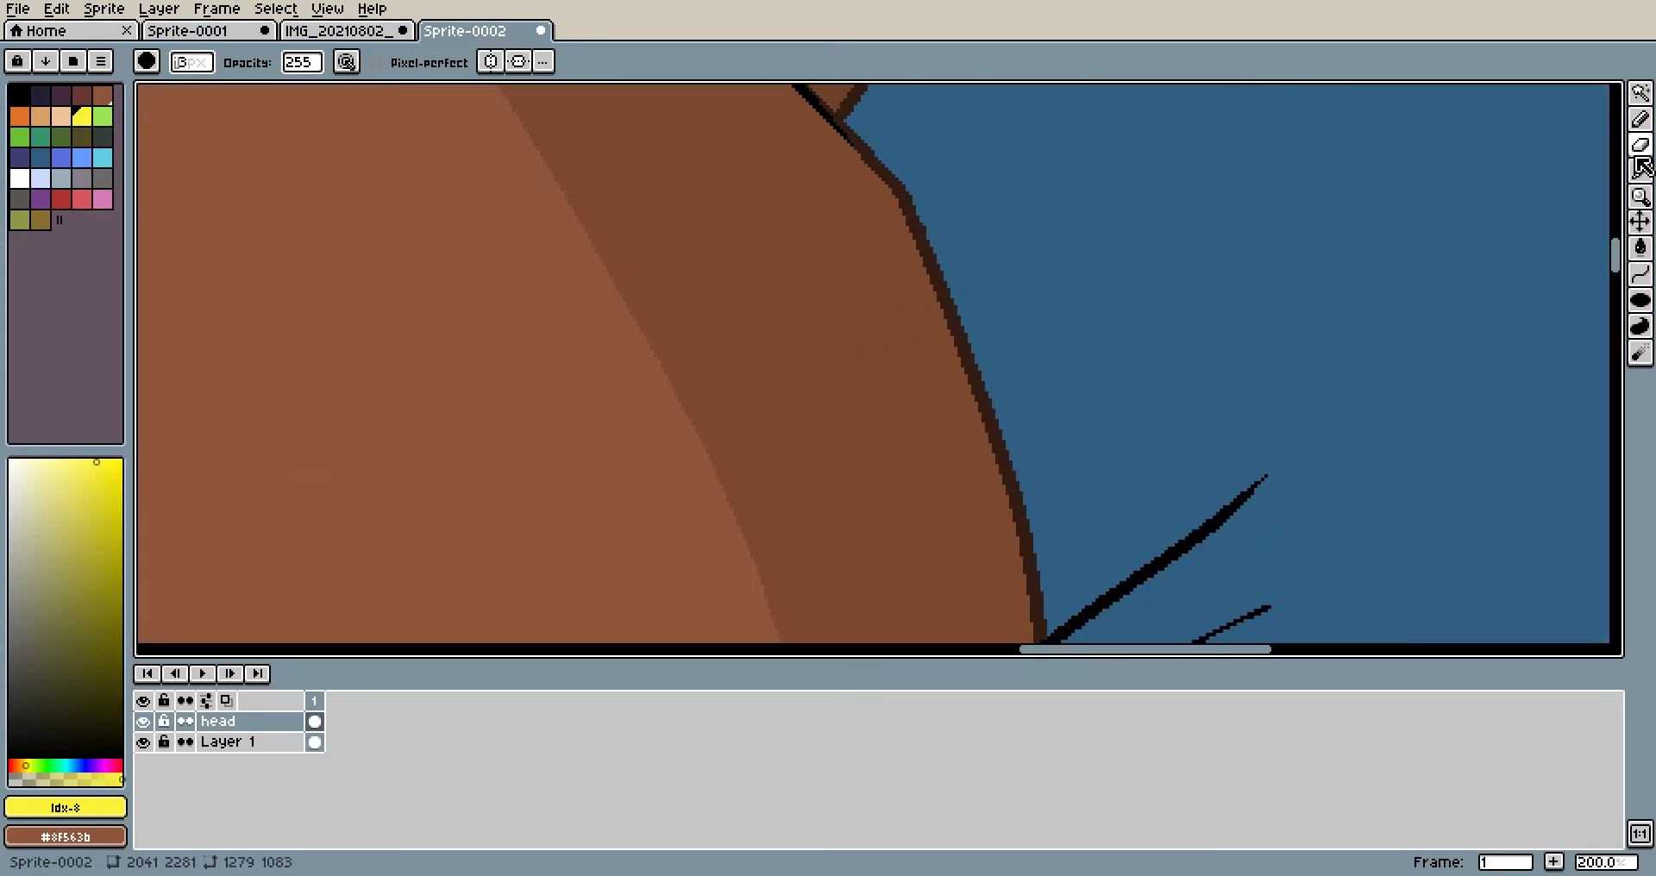
Compare the face's shading brown #7c4930 with a darker shade, then sample the outline brown #321d14 with the Eyedropper
click(1640, 169)
click(813, 362)
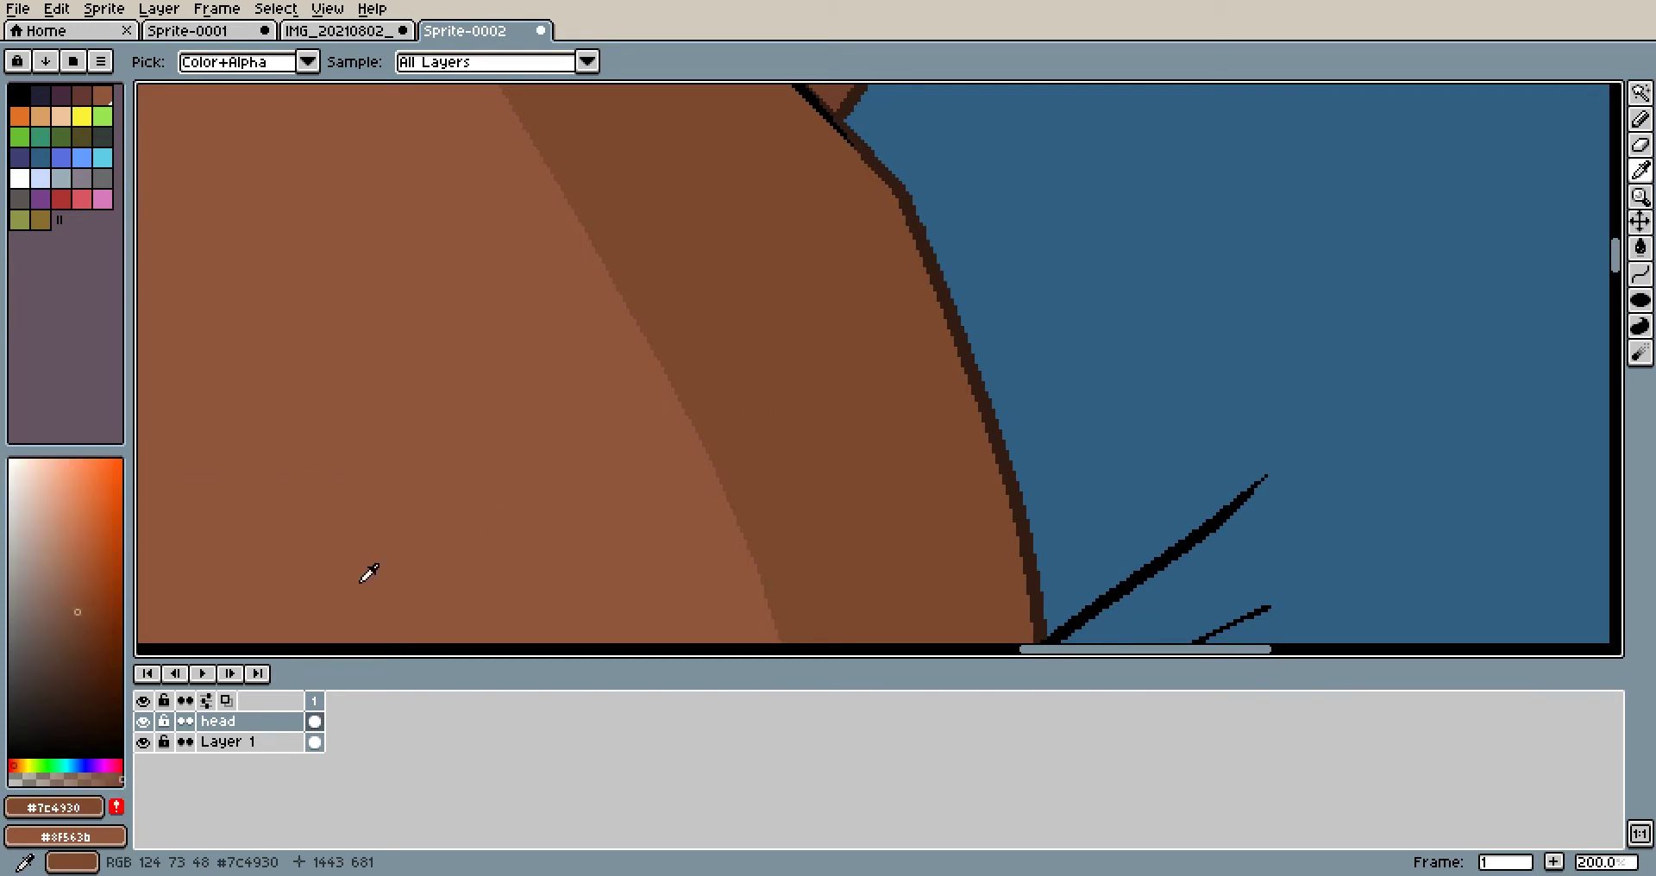
click(84, 695)
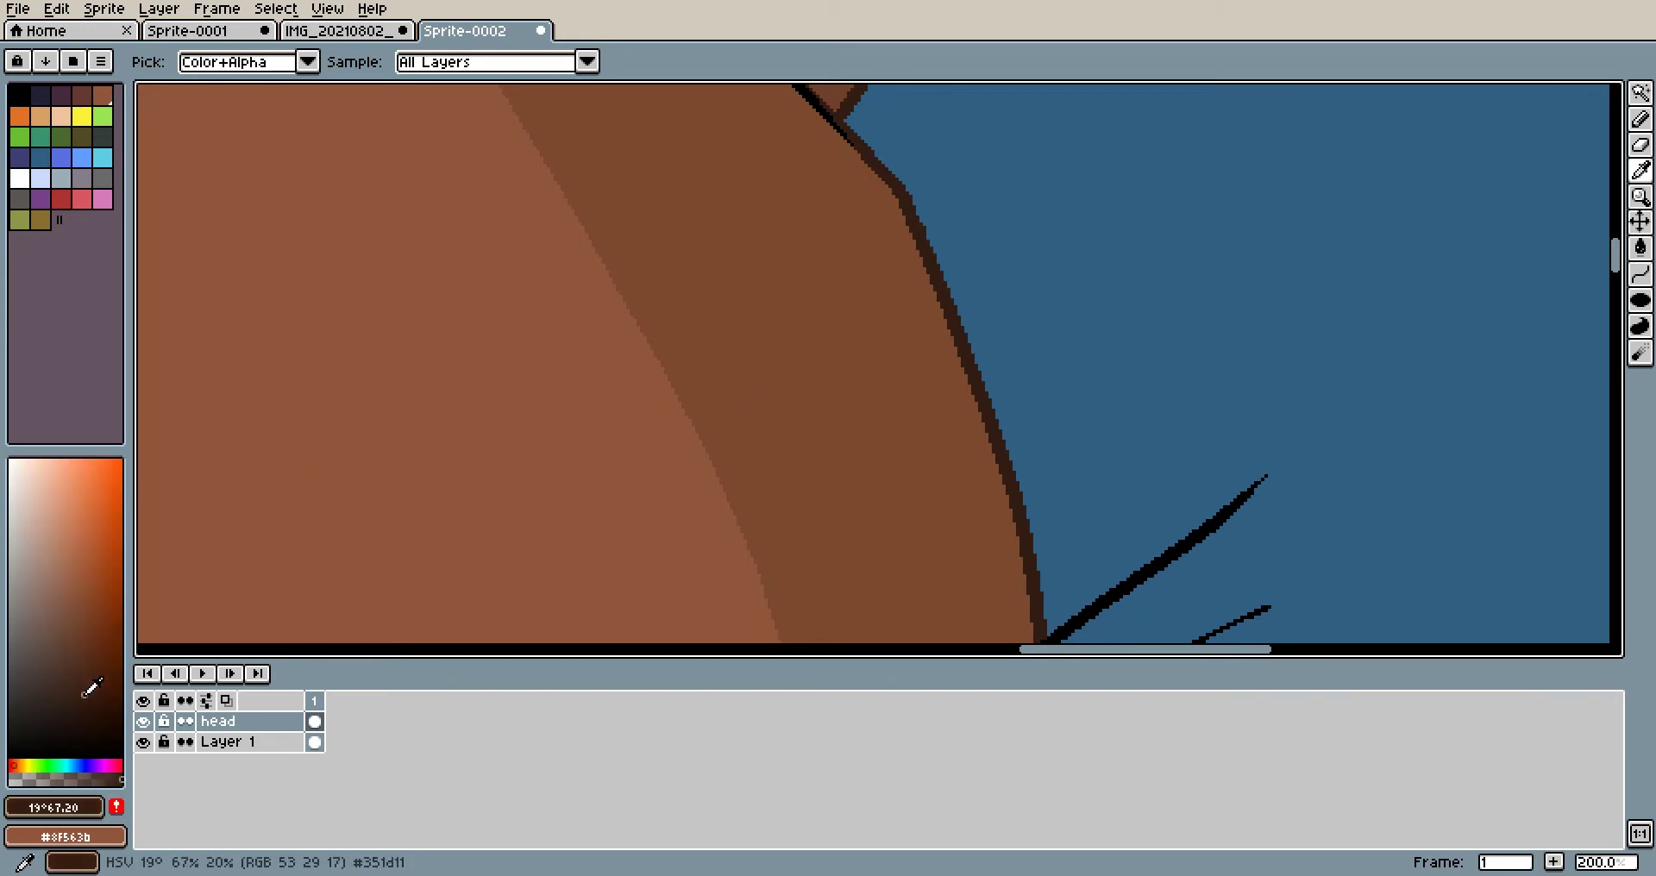
click(960, 308)
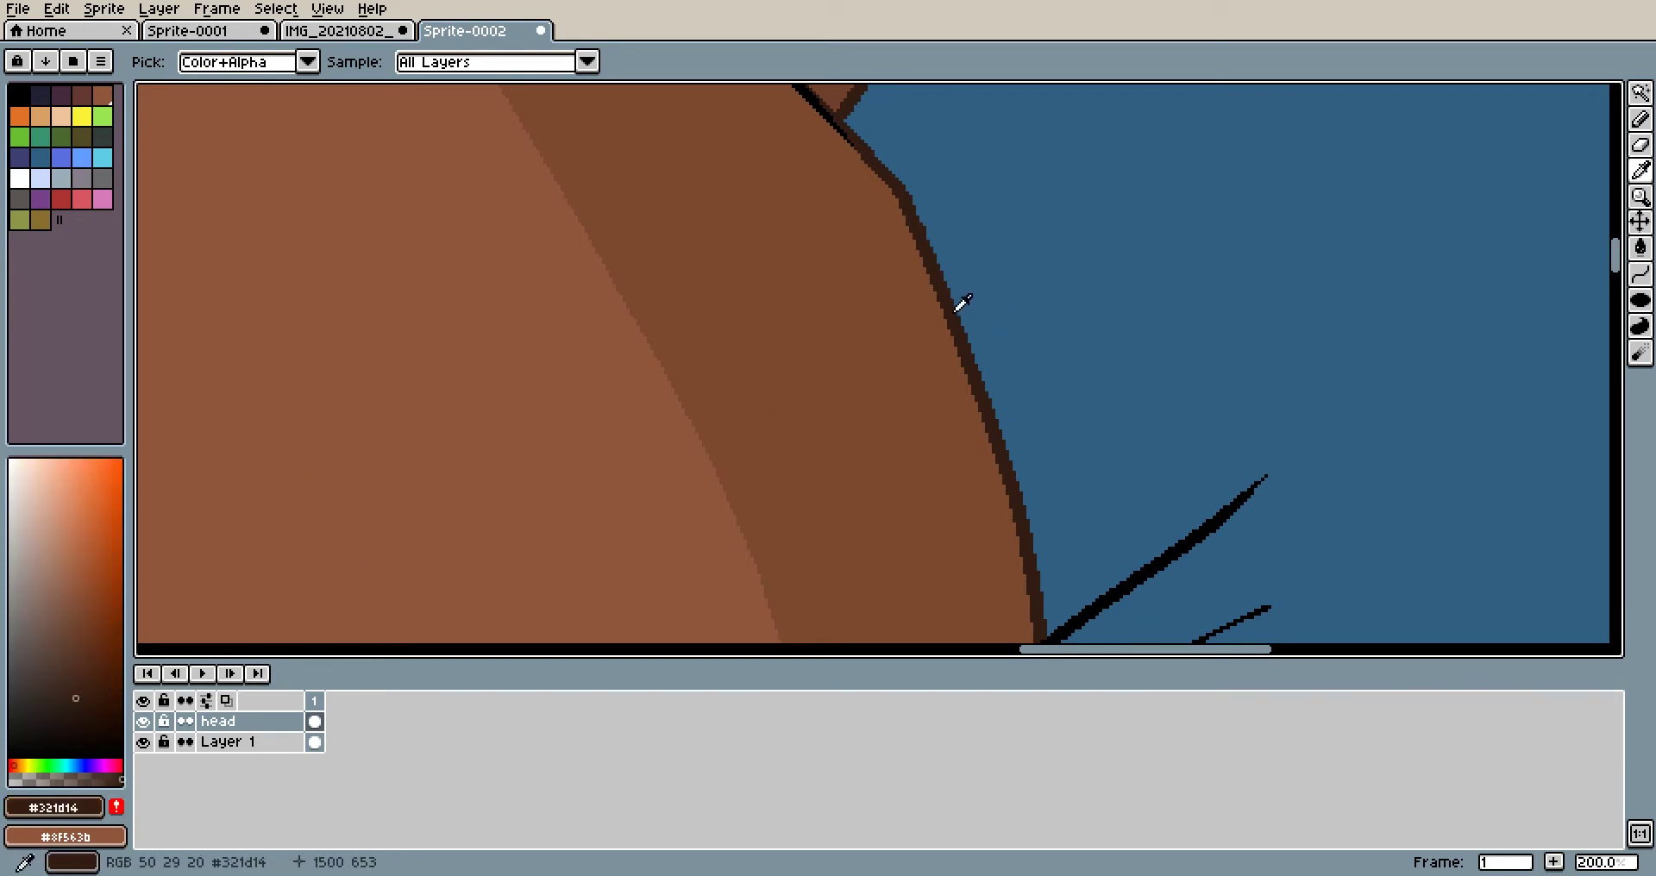
click(861, 340)
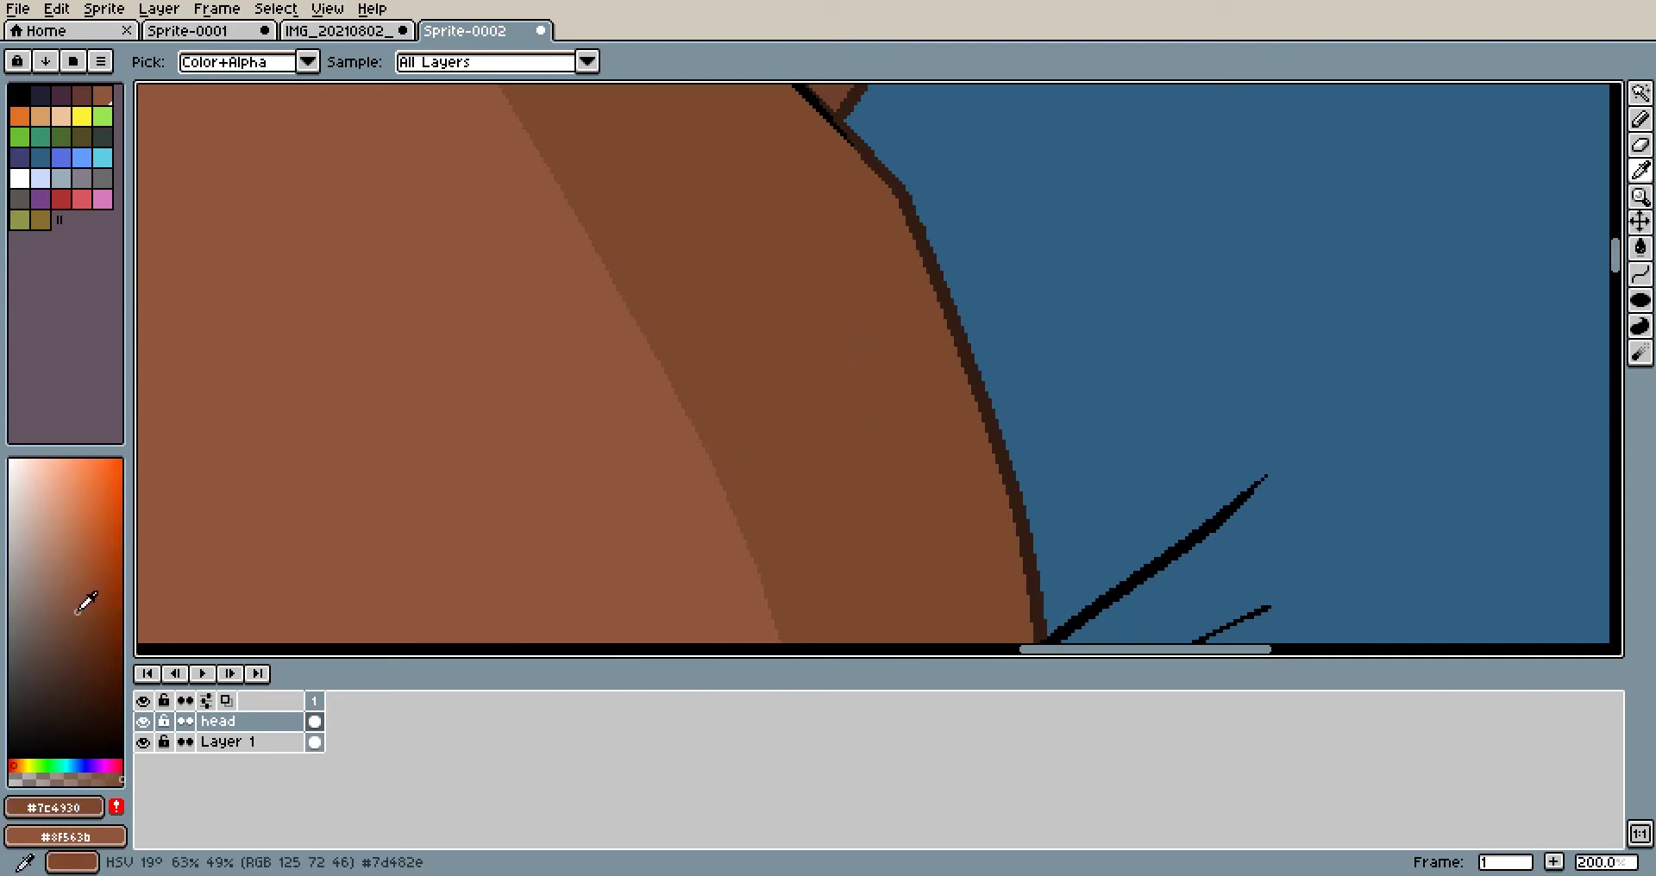
click(961, 319)
scroll(858, 451, down, 3)
scroll(967, 273, up, 2)
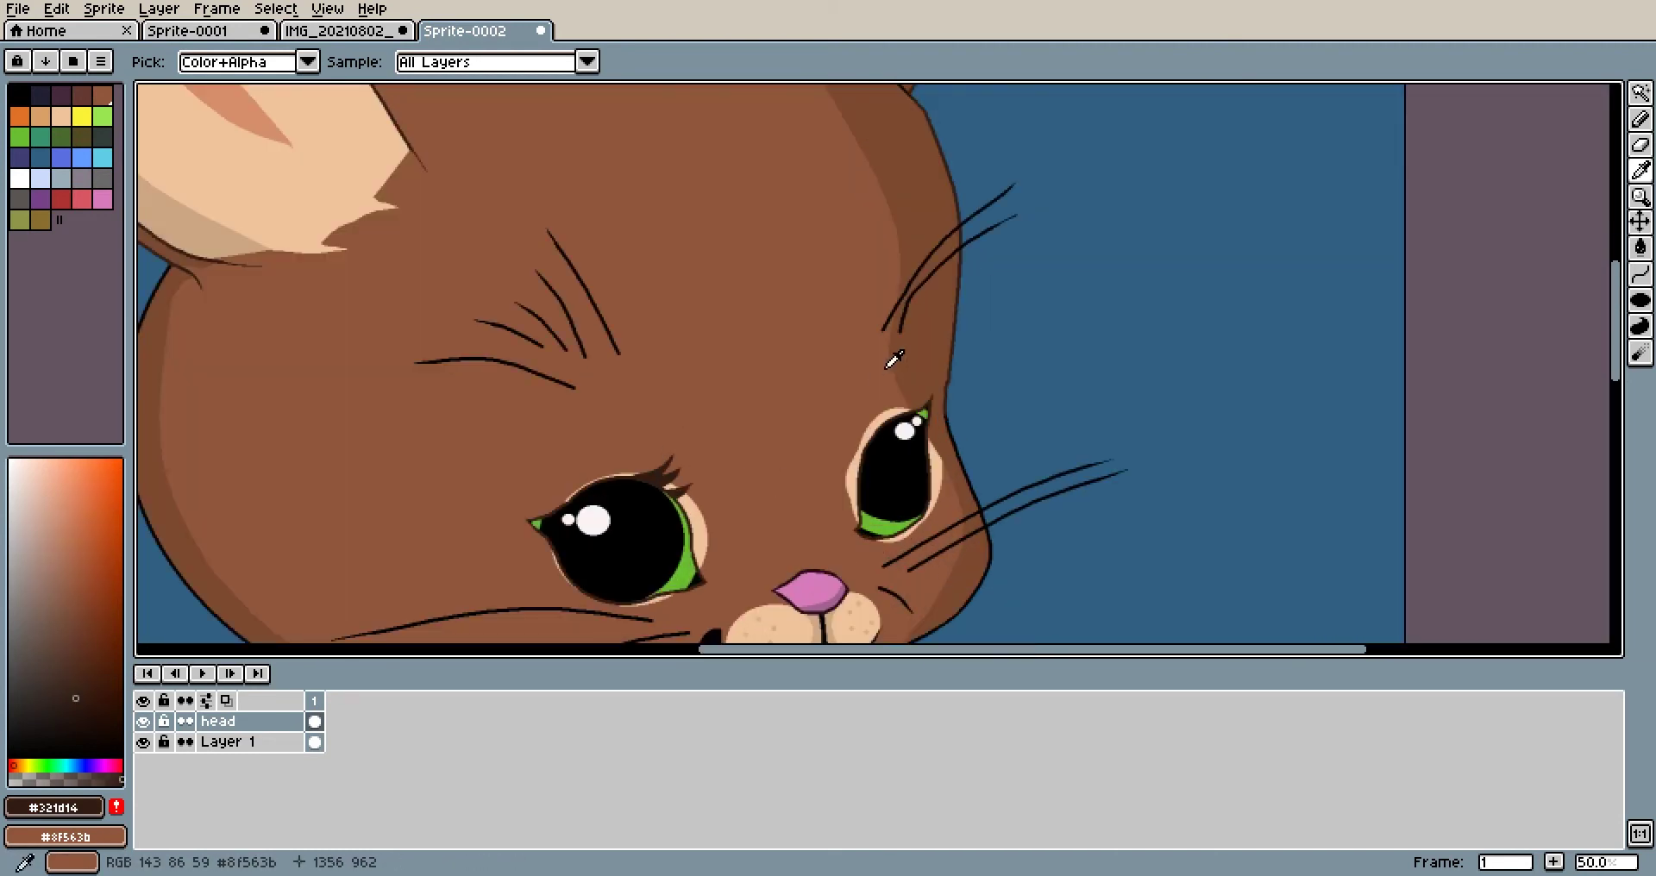
Set black as the drawing colour and switch to the Line tool at the face outline above the smaller eye
scroll(865, 365, up, 3)
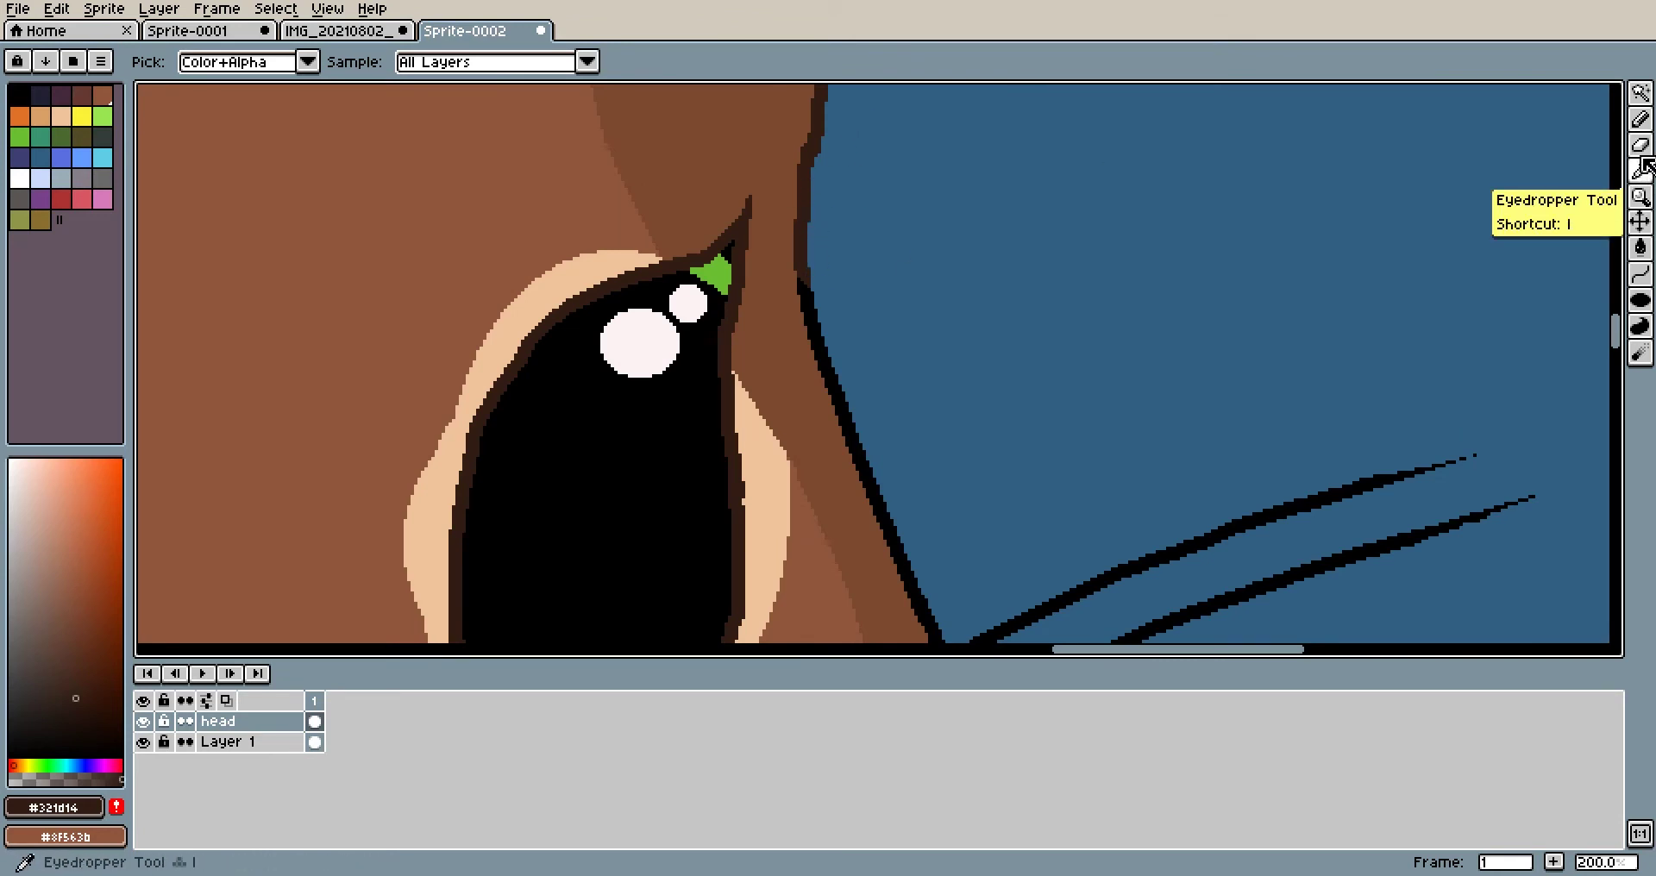
click(1640, 119)
click(851, 276)
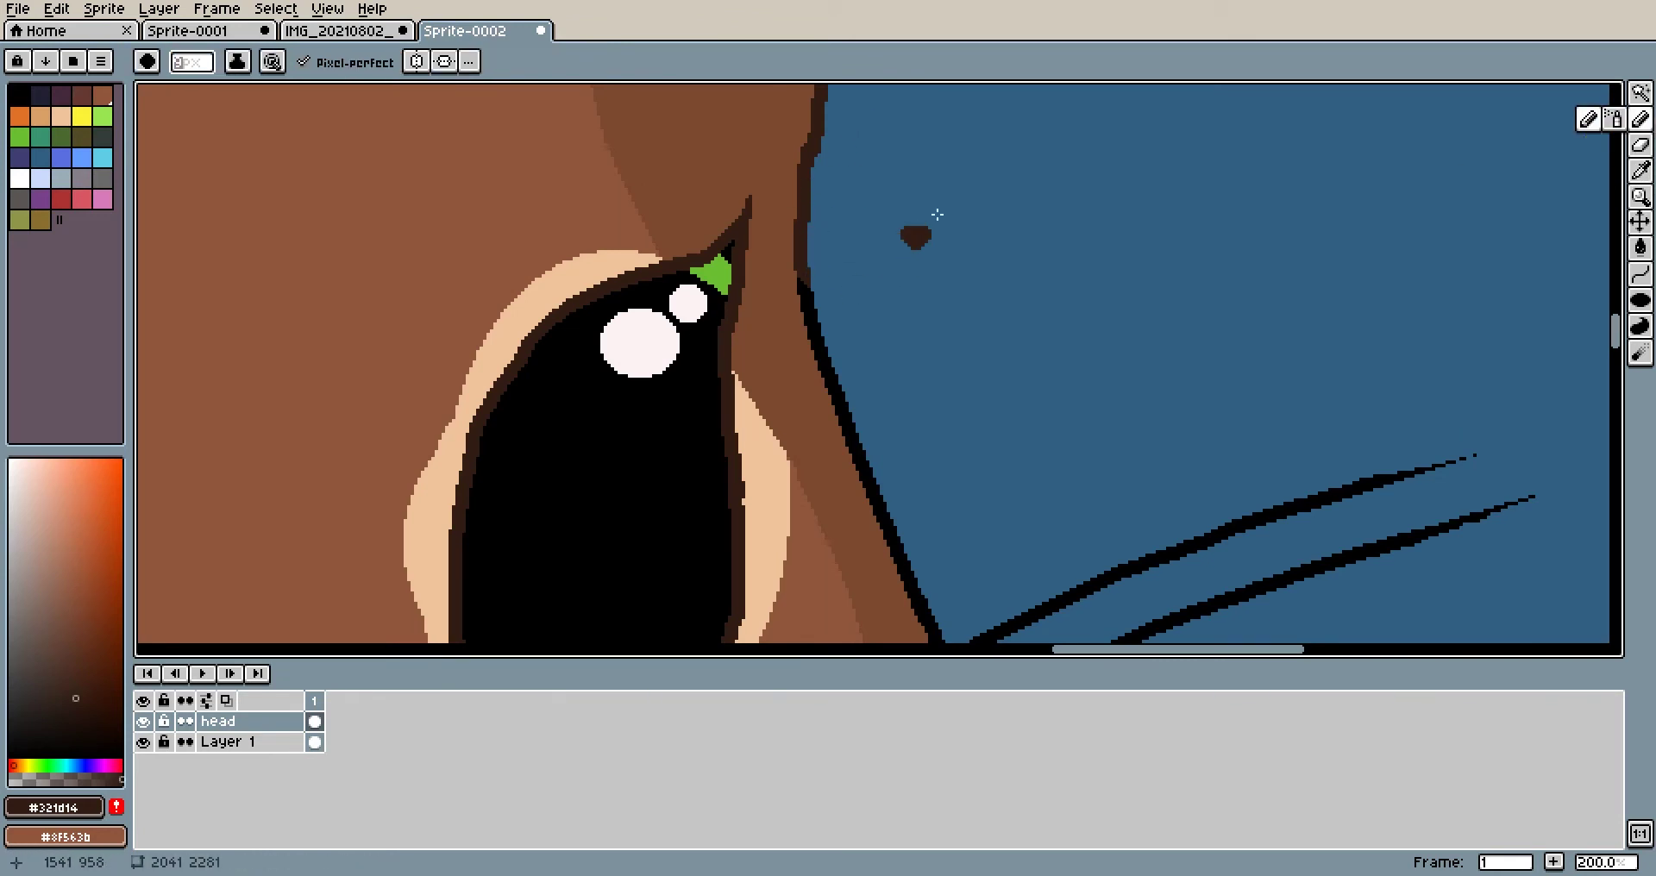
click(19, 92)
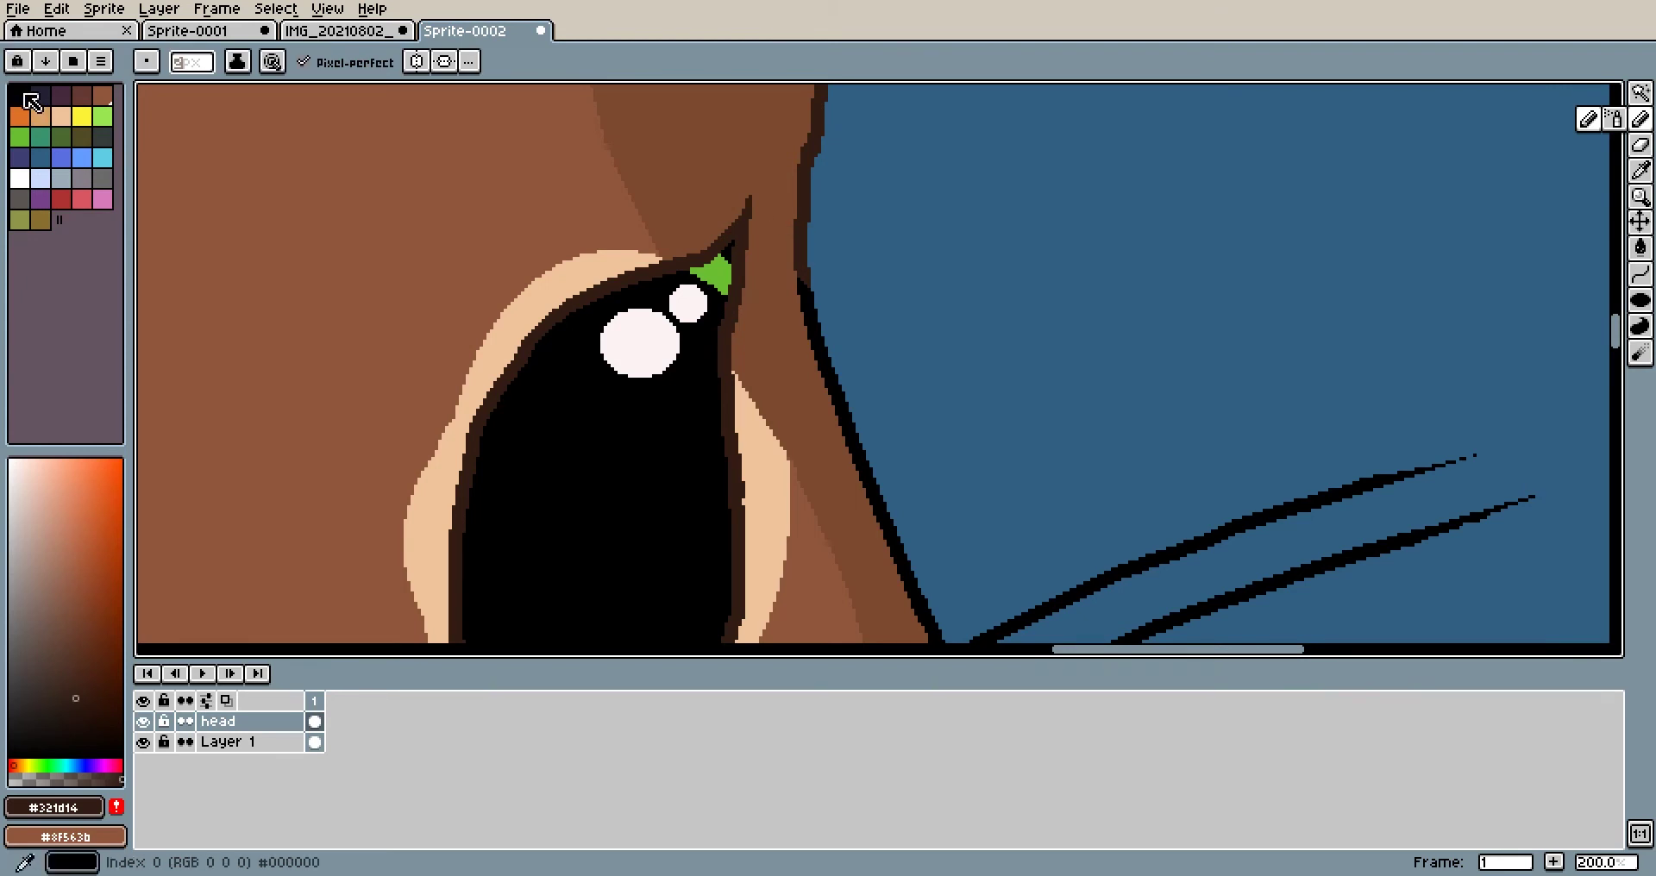
scroll(688, 234, up, 2)
scroll(886, 148, up, 5)
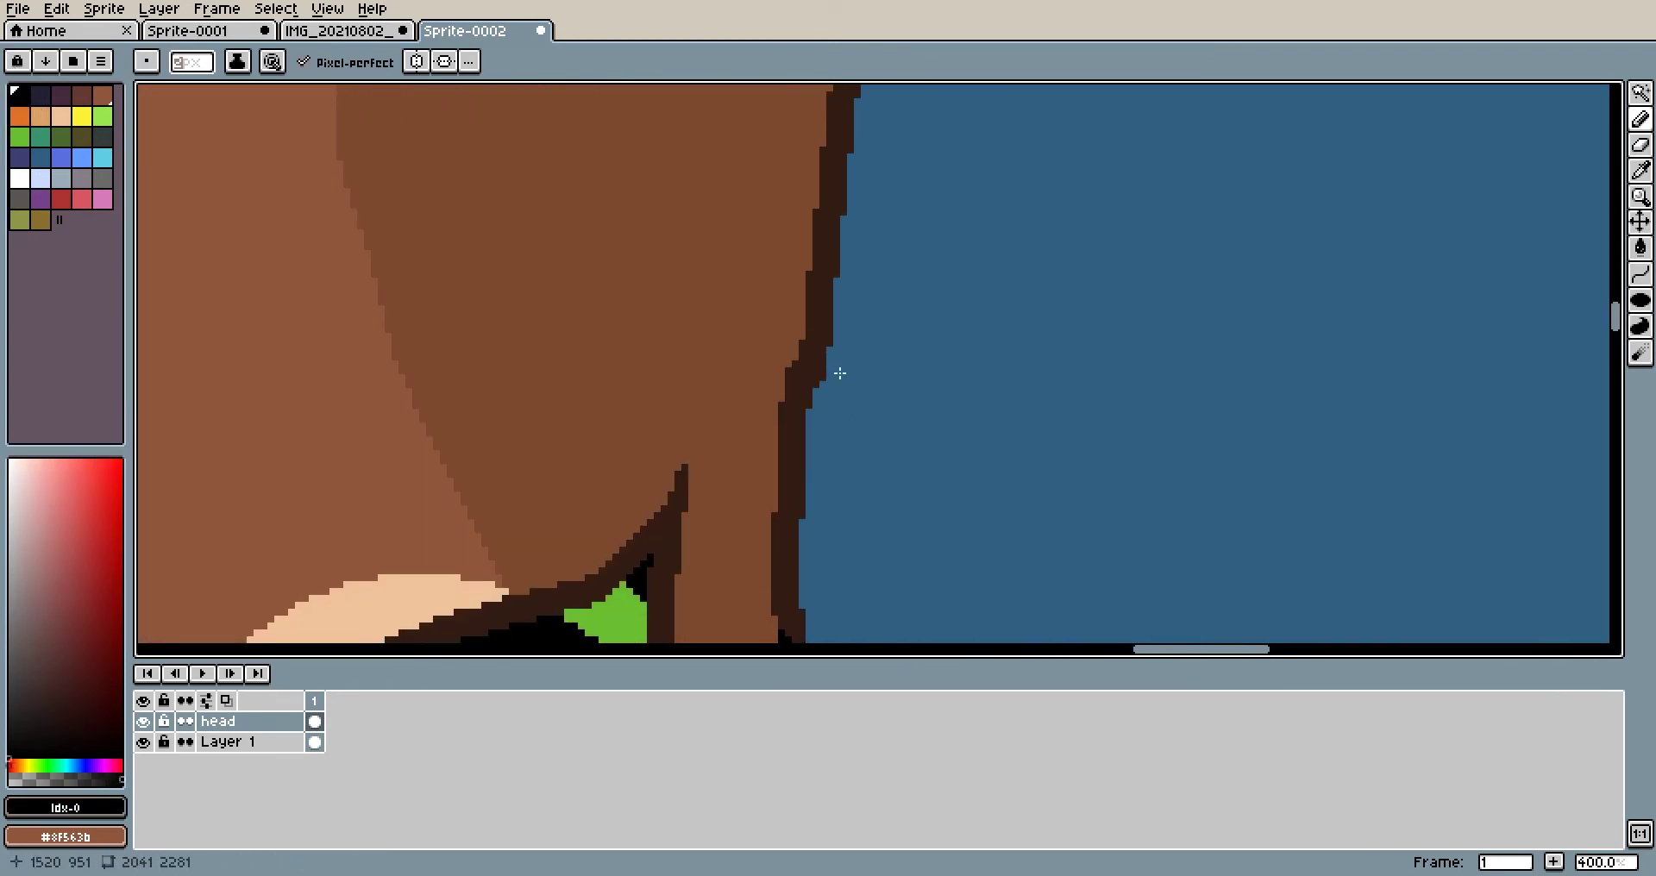
click(1640, 274)
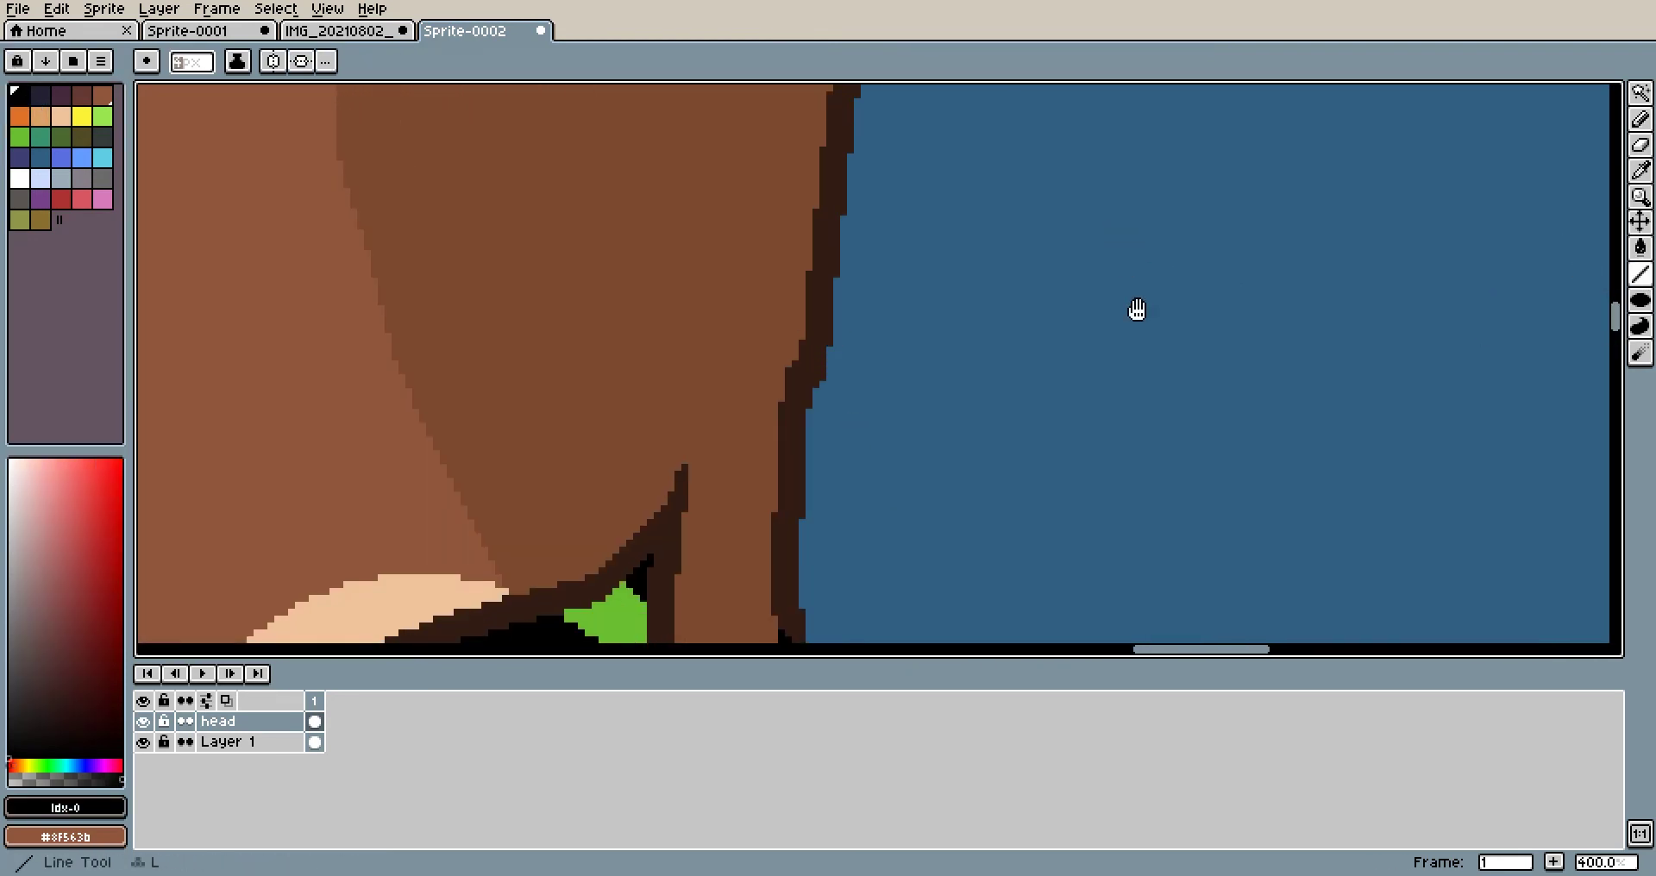
Try a short black line across the dark brown face outline above the eye with a black bucket fill below it, and undo both
scroll(927, 336, up, 3)
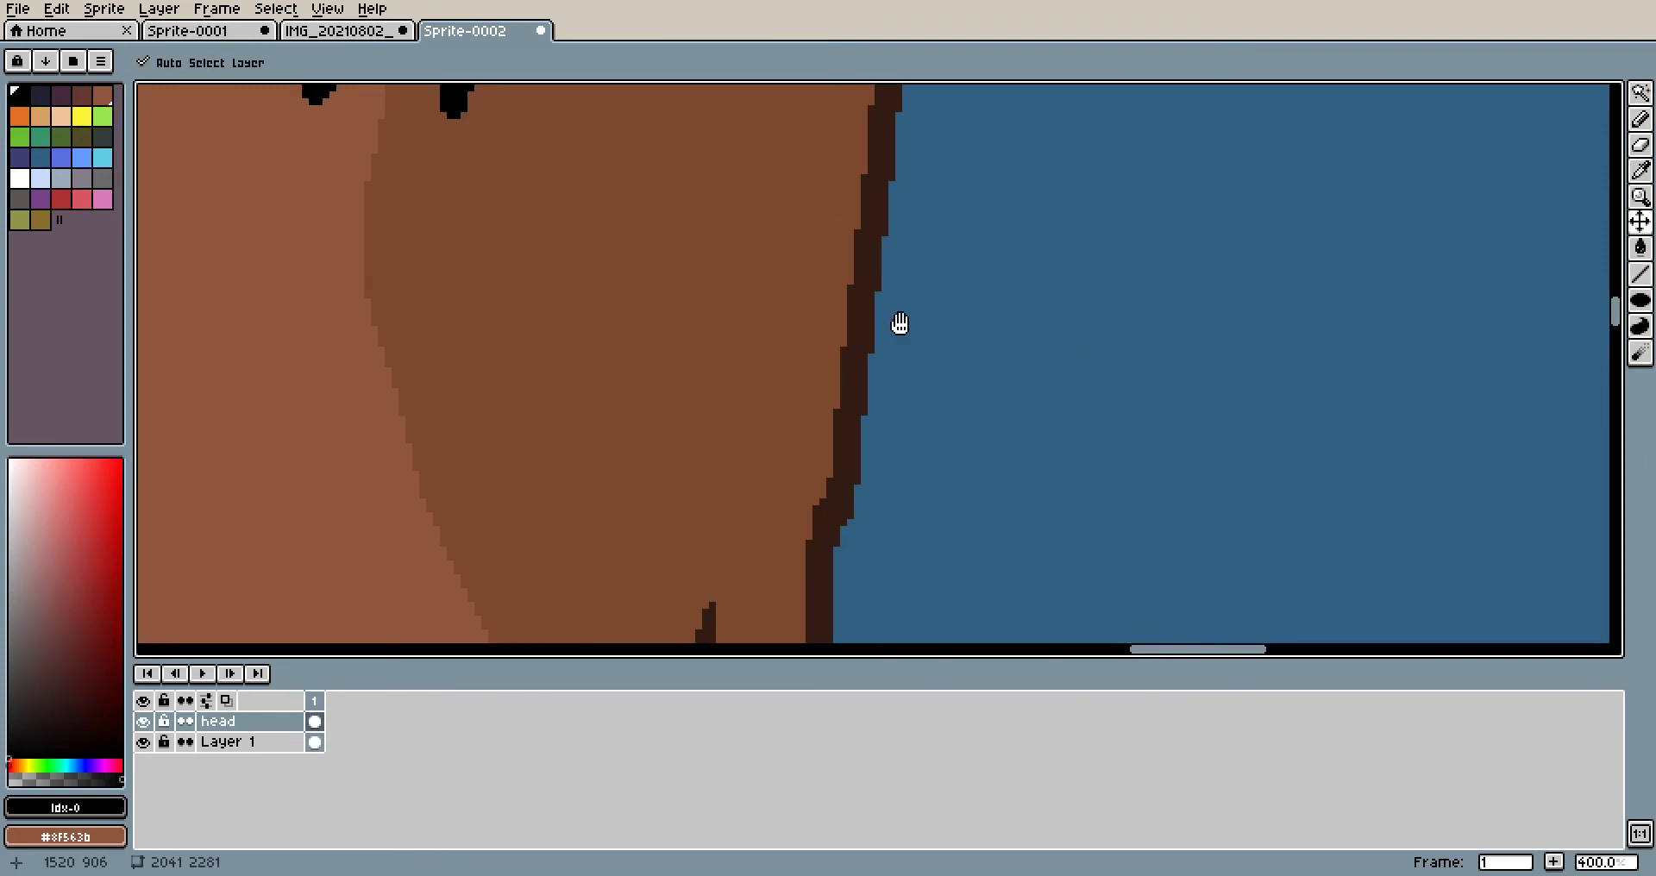
drag(898, 324, 880, 342)
scroll(968, 418, down, 3)
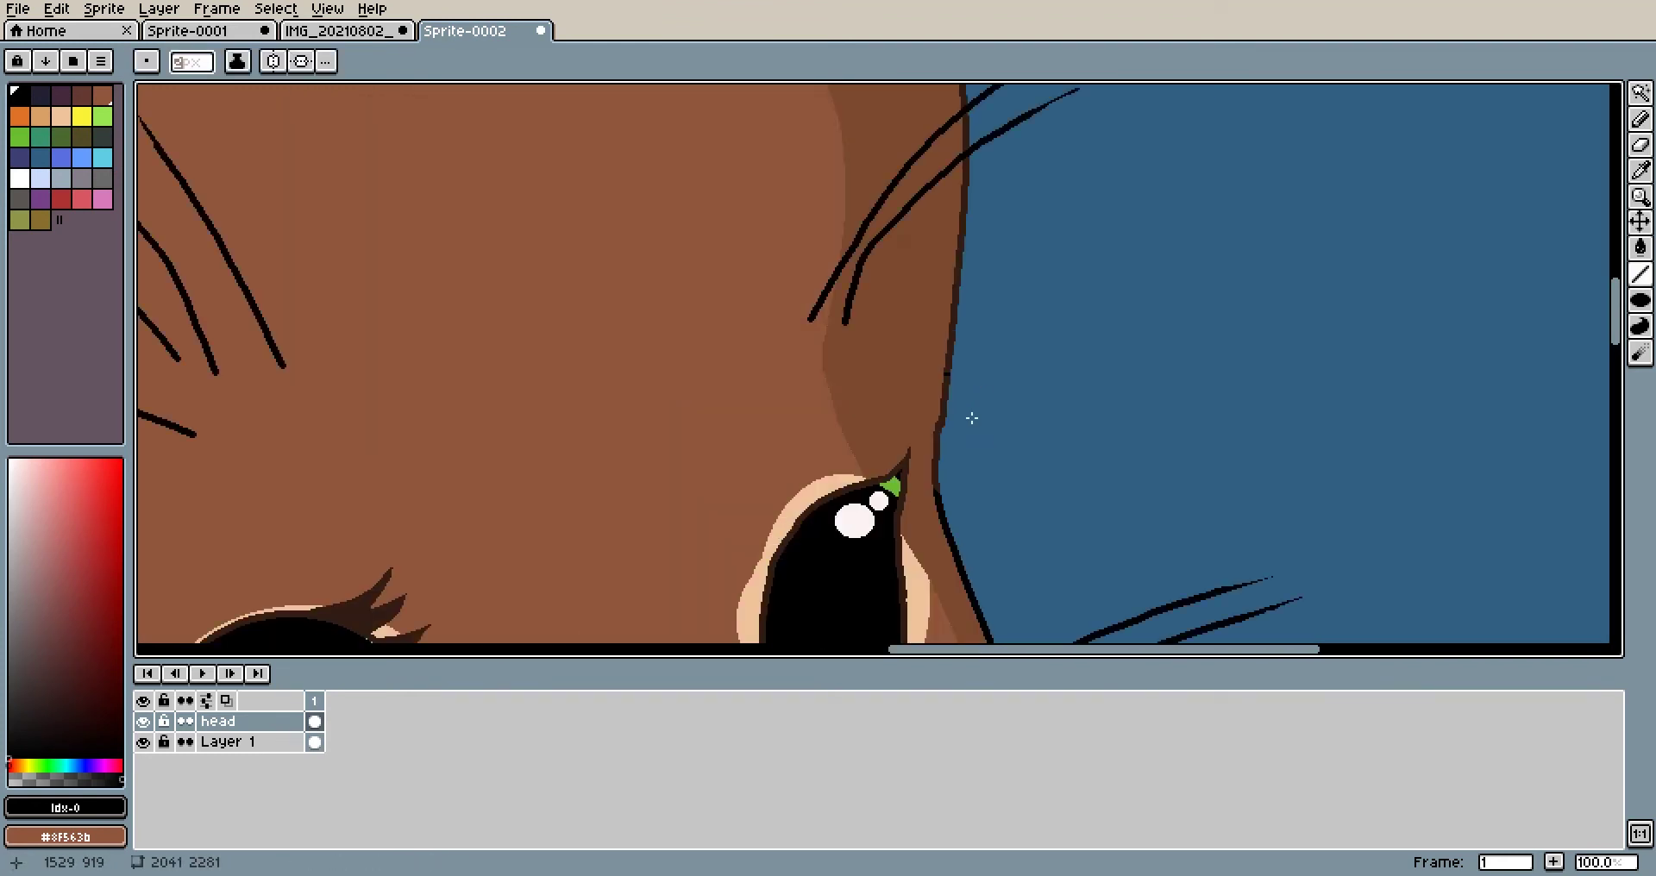
click(1640, 248)
scroll(890, 303, up, 1)
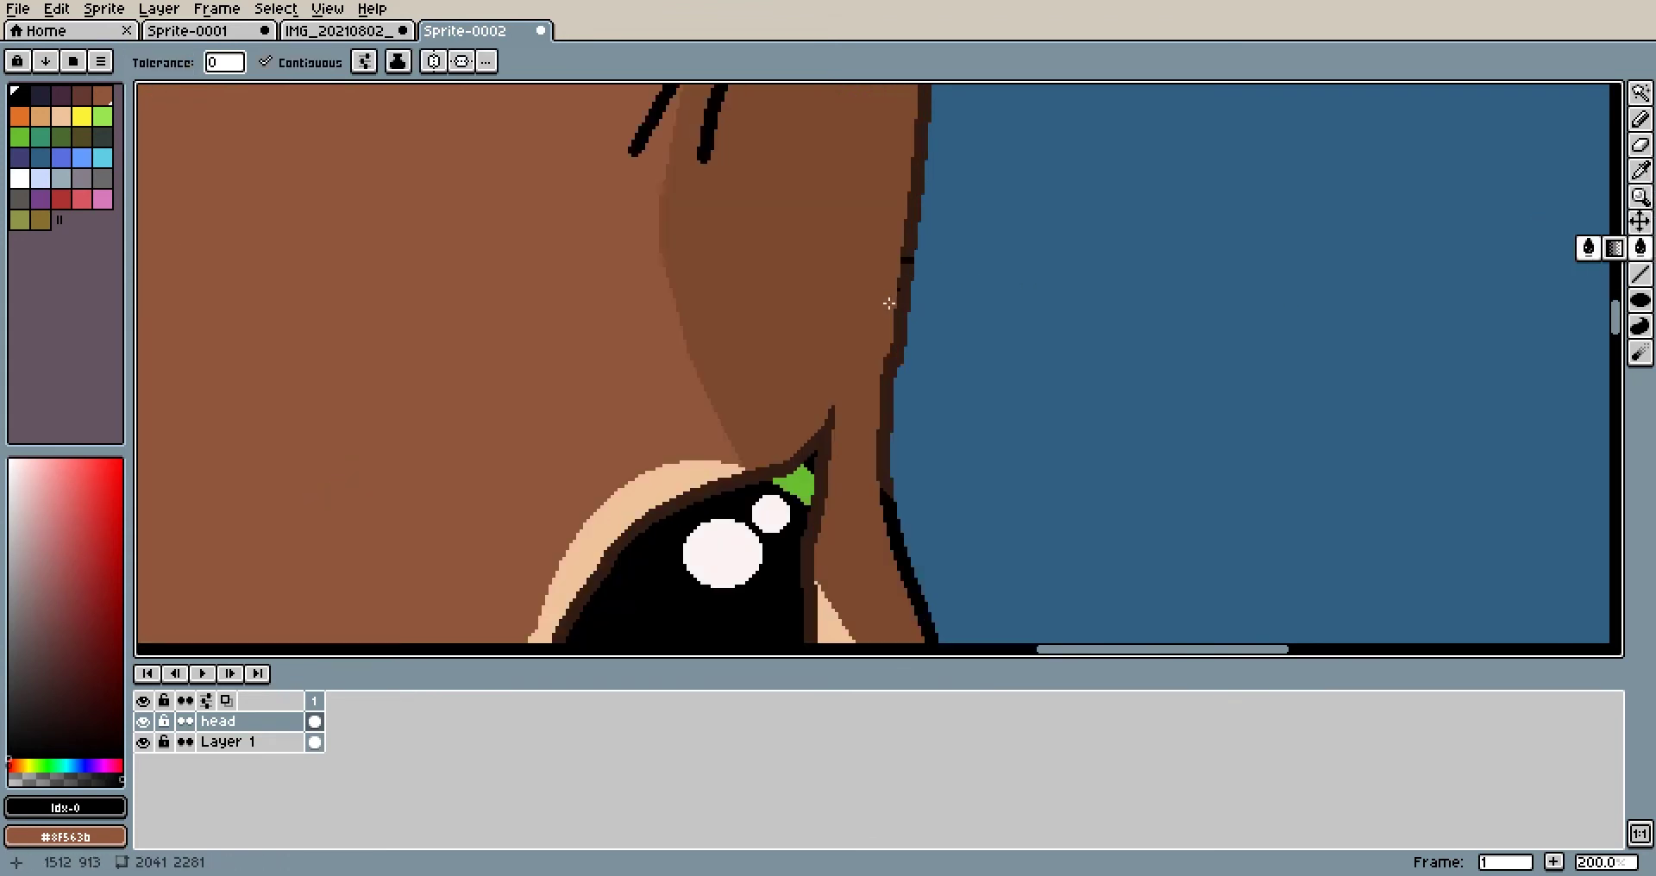
click(906, 309)
key(ctrl+z)
key(ctrl+z)
drag(991, 256, 976, 377)
Try a vertical black line about 17 px long on the face outline below the brow whiskers, ready the Paint Bucket, and undo the last change
click(1642, 278)
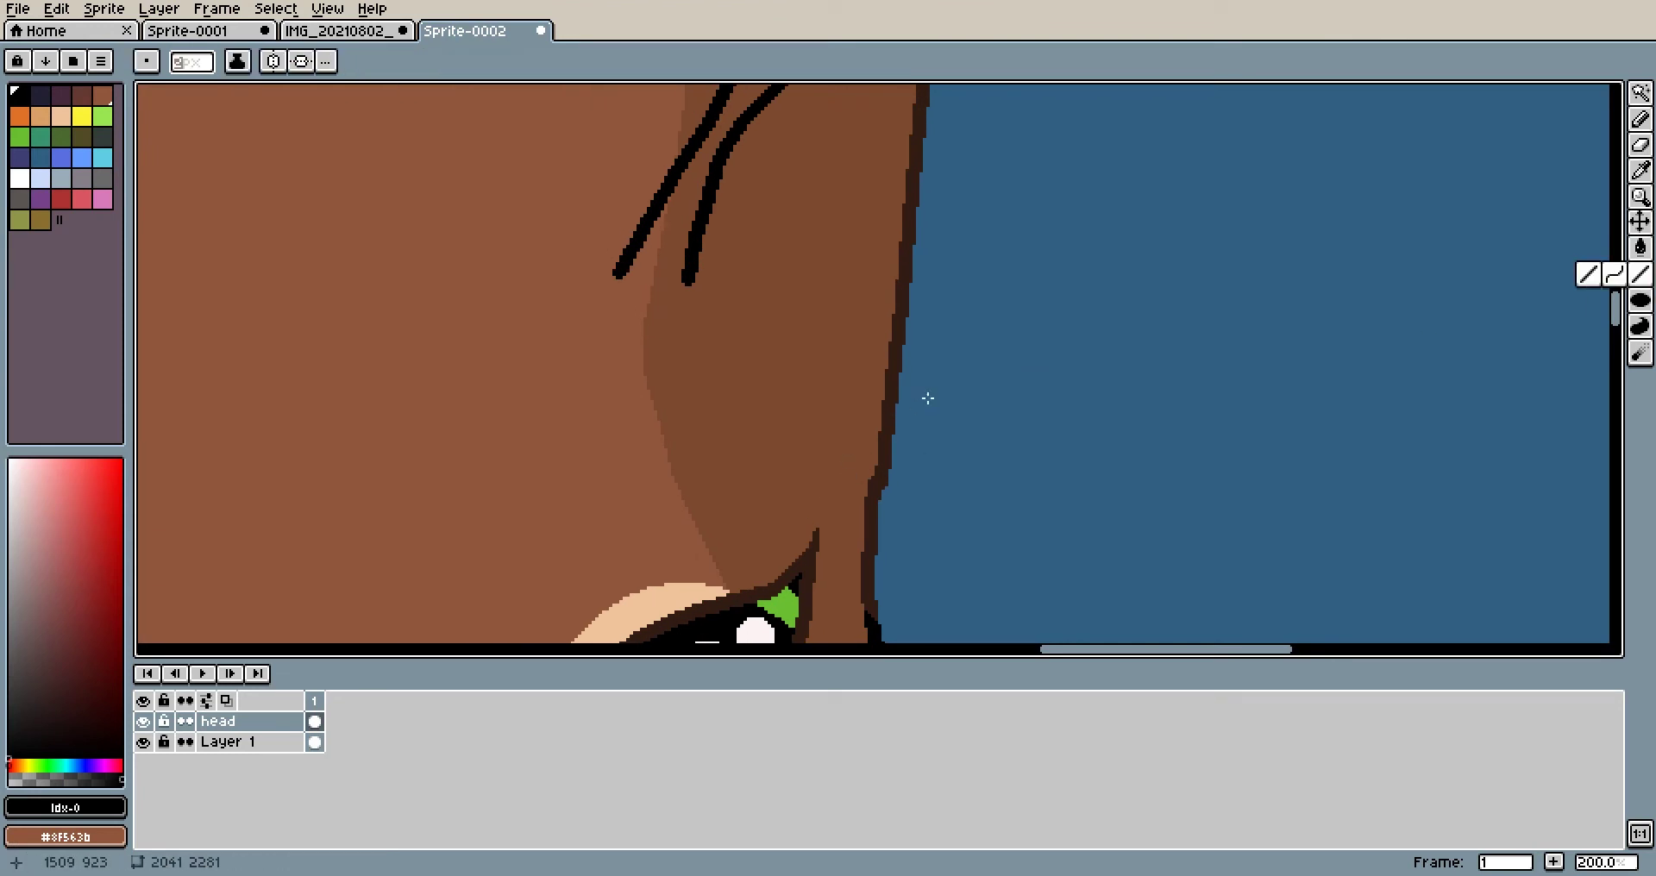
mouse_move(895, 402)
mouse_down()
mouse_move(906, 246)
mouse_move(898, 360)
mouse_up()
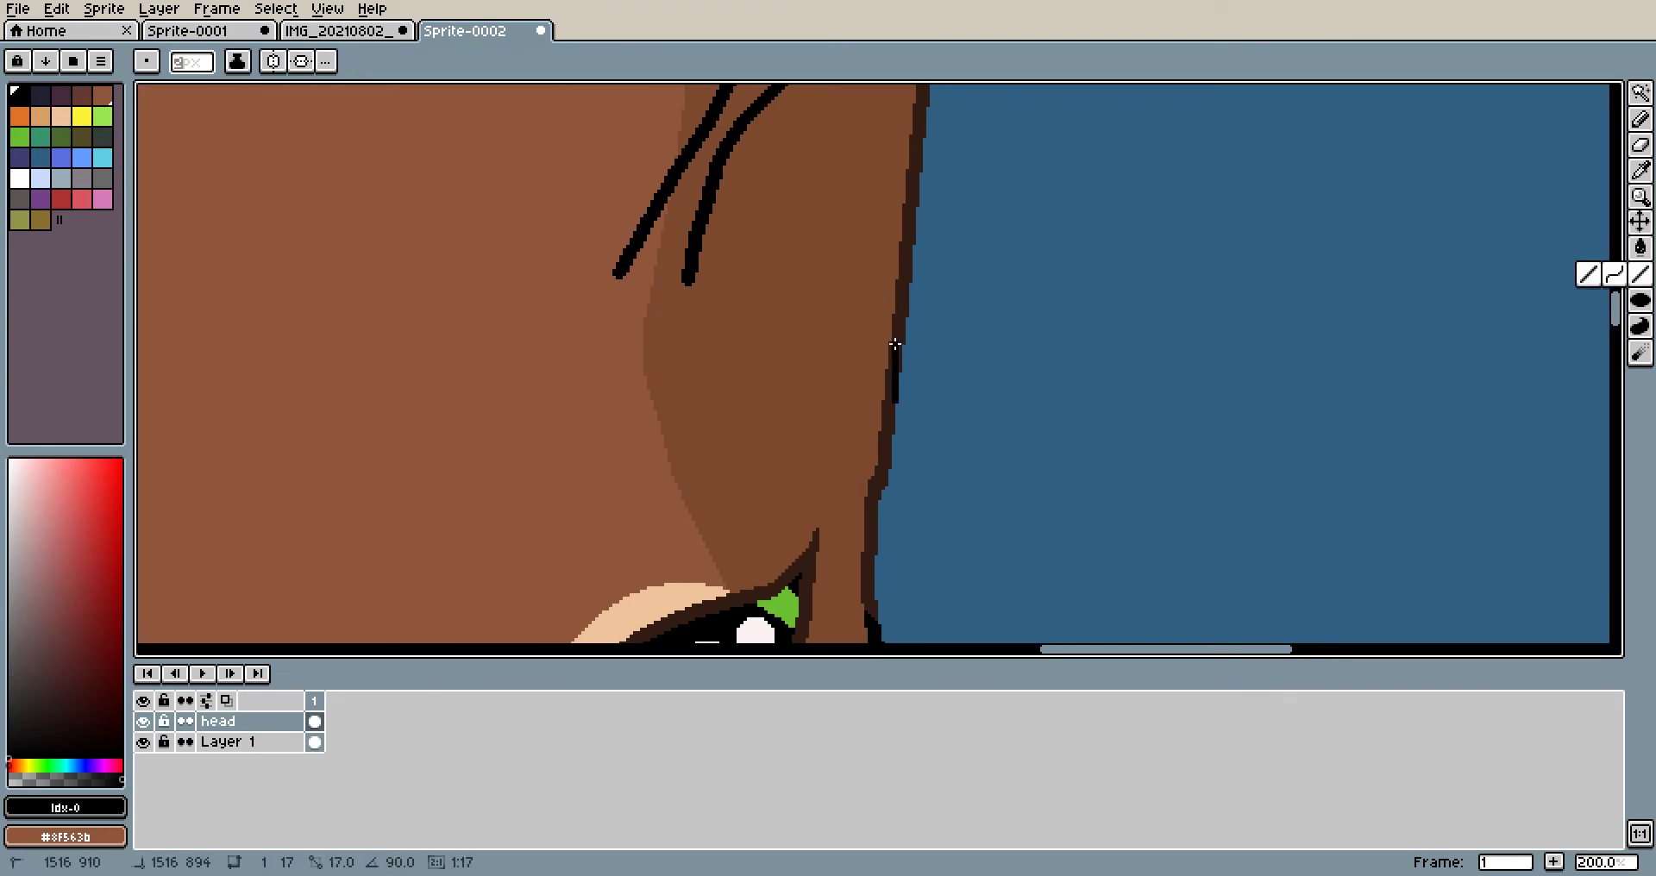
drag(894, 346, 894, 347)
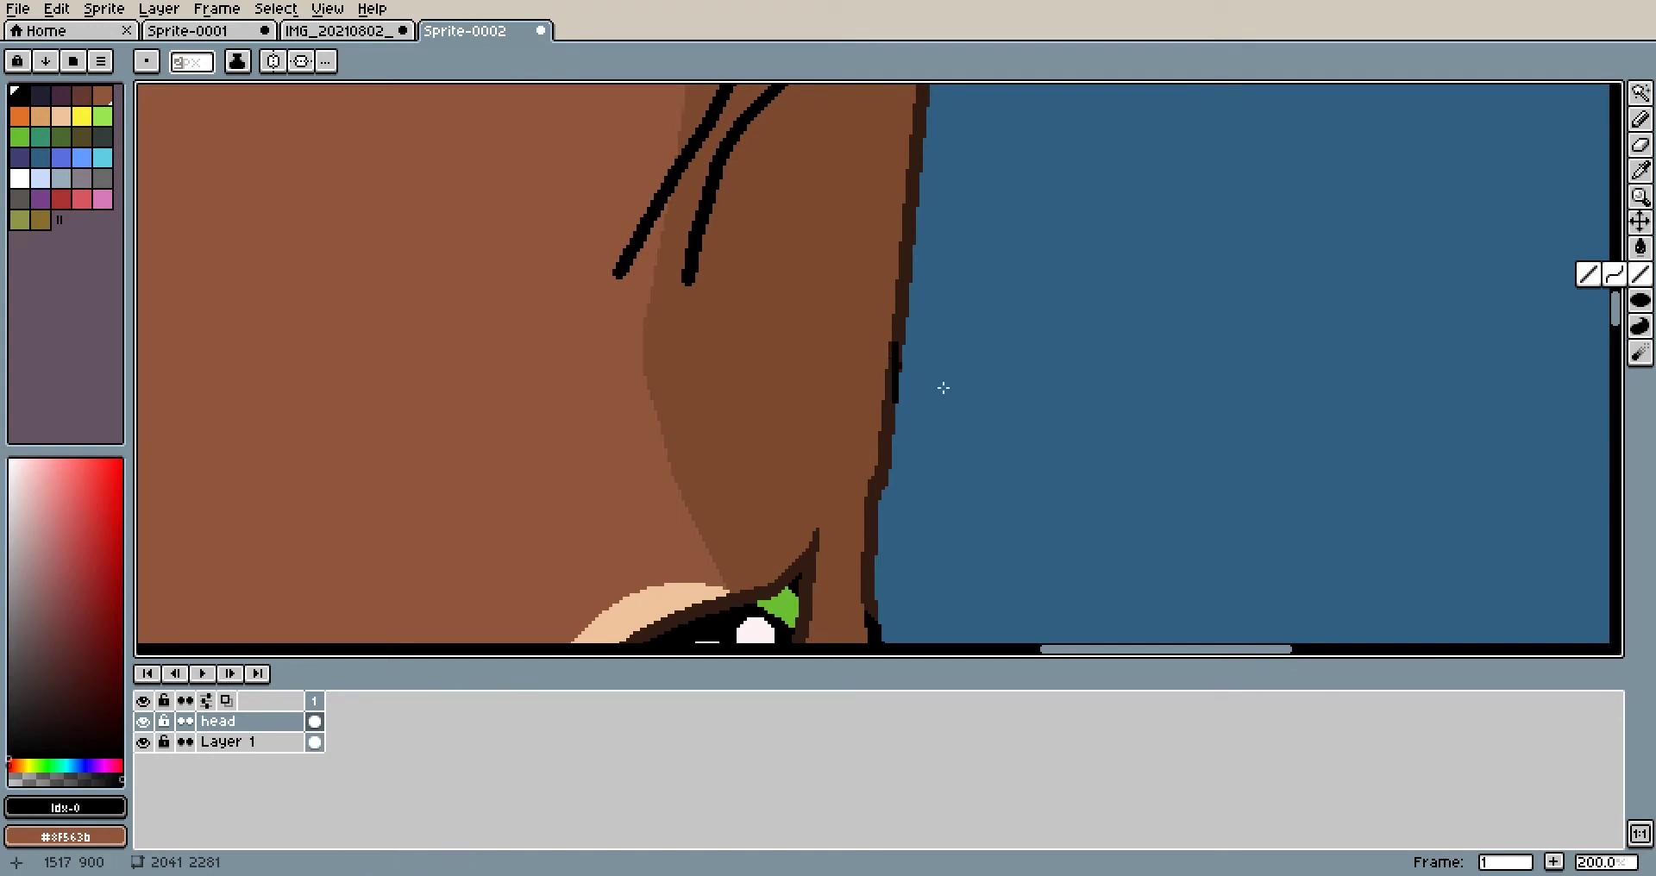
click(1641, 249)
drag(1110, 466, 1124, 354)
key(ctrl+z)
Try black lines across the brown outline where the head meets the far ear, and undo them
scroll(997, 296, down, 4)
scroll(982, 428, up, 4)
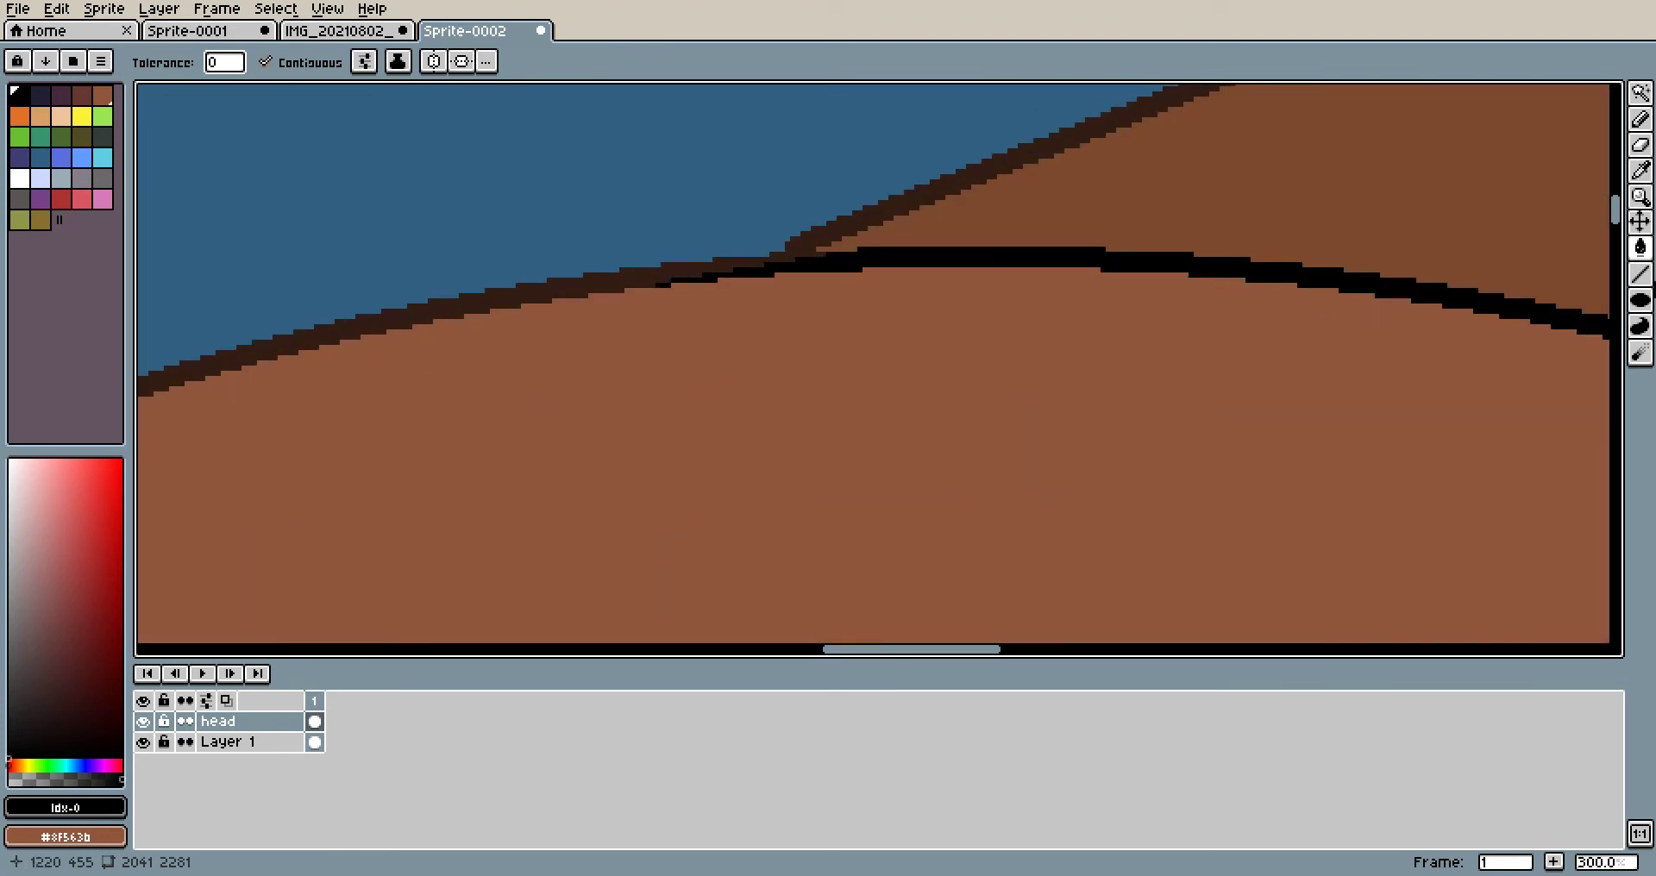
click(1643, 277)
drag(651, 283, 784, 243)
key(ctrl+z)
drag(630, 266, 625, 298)
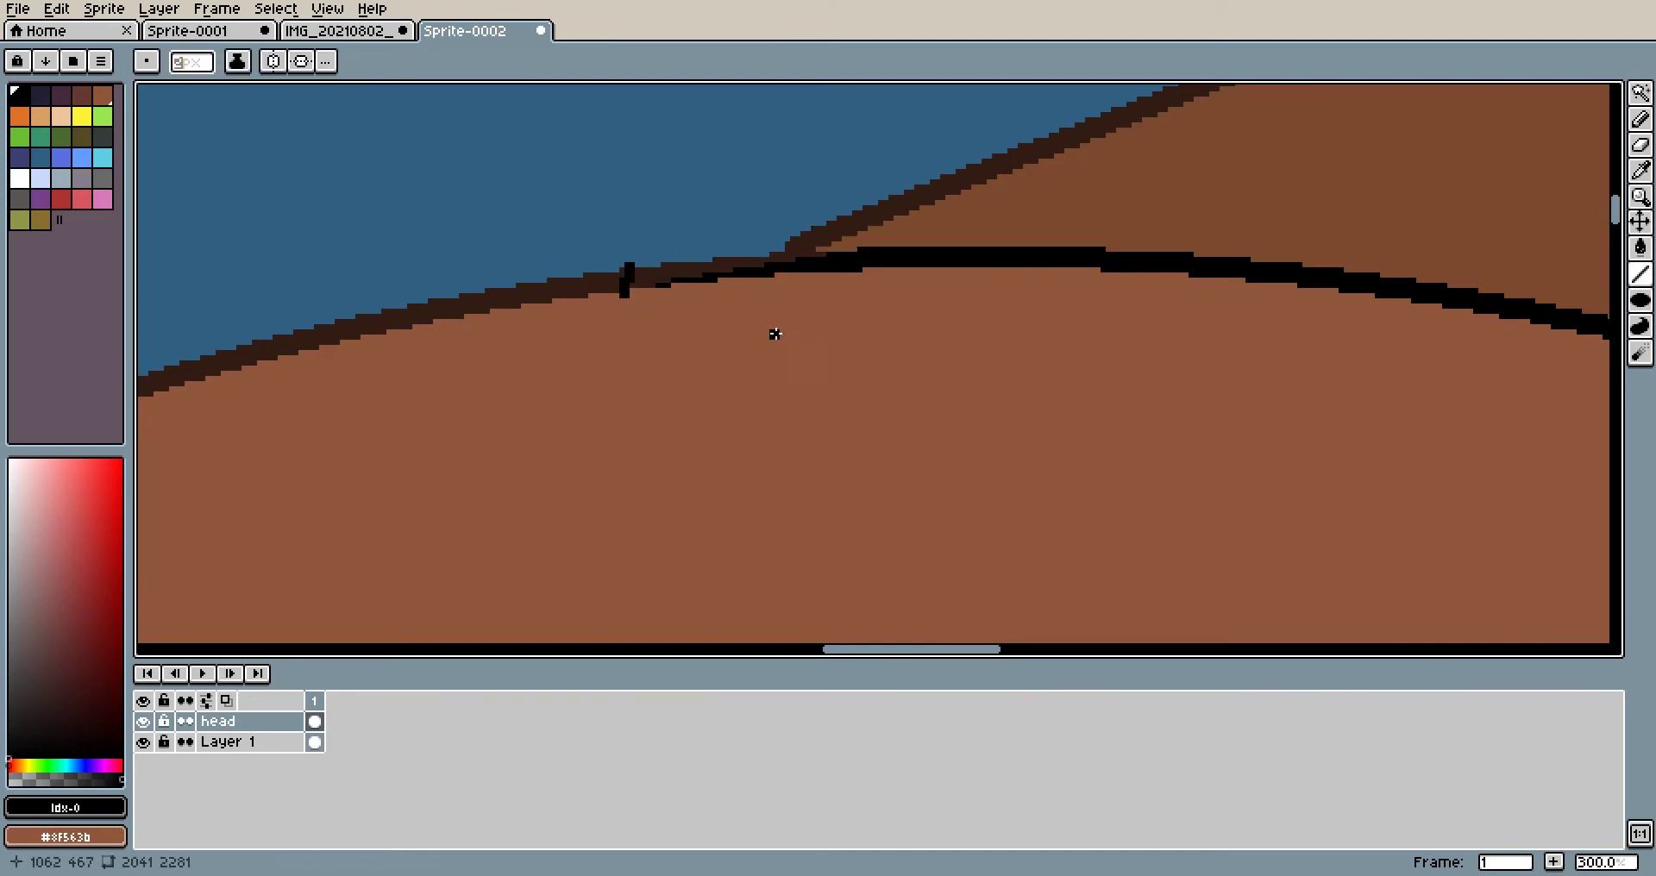
key(ctrl+z)
Try a short black line along the dark brown face outline below the far ear, and undo it
scroll(661, 381, down, 5)
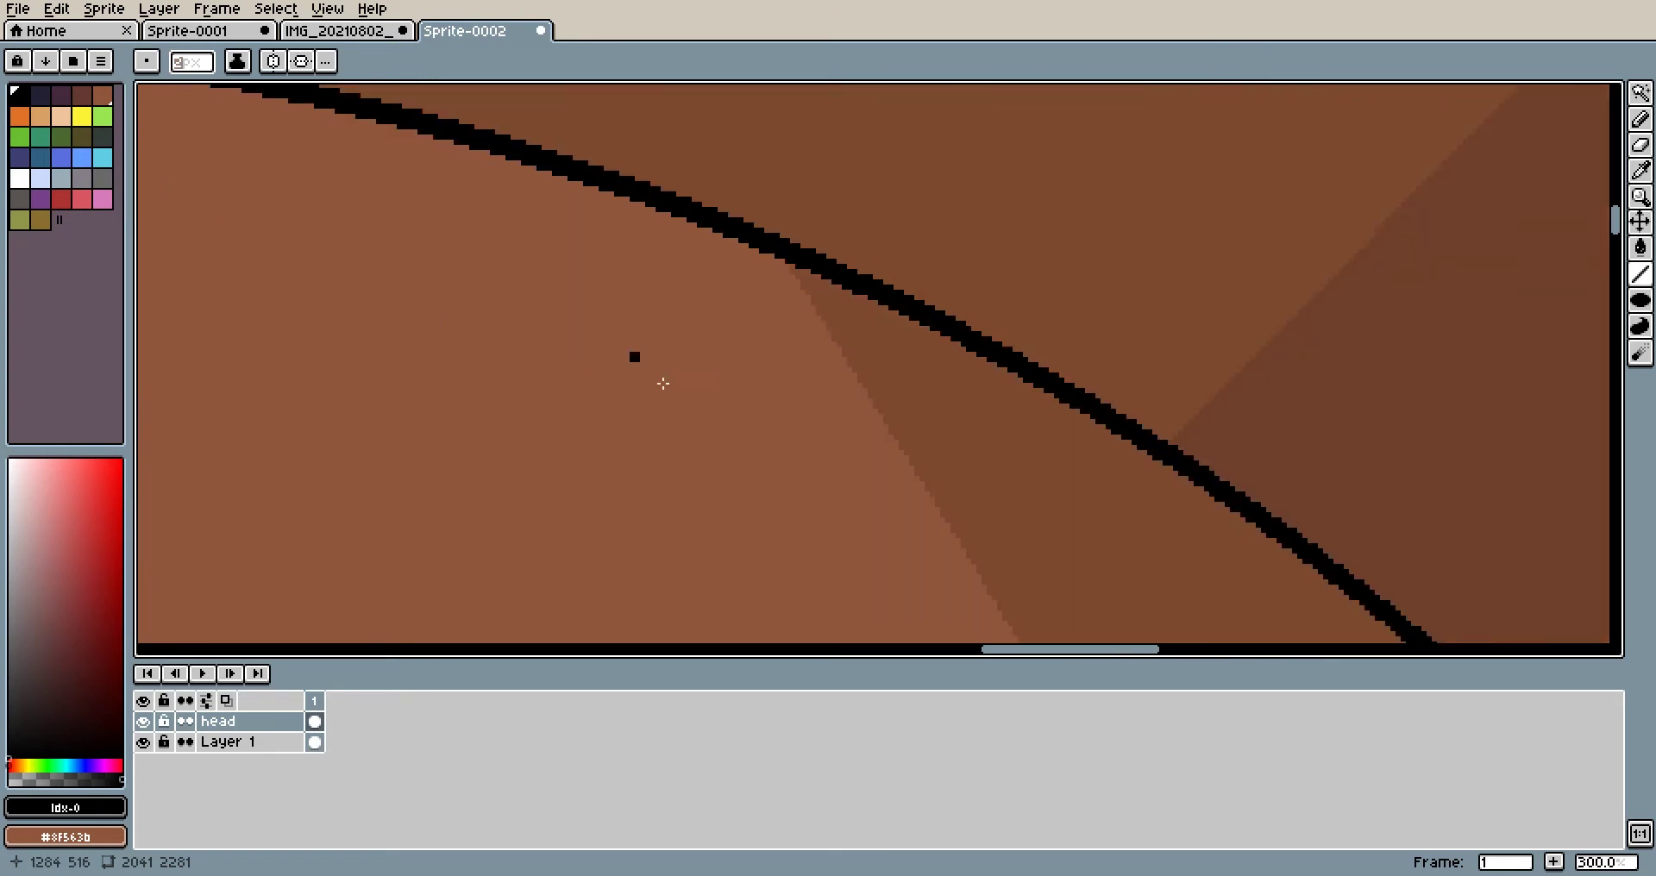
scroll(643, 312, up, 5)
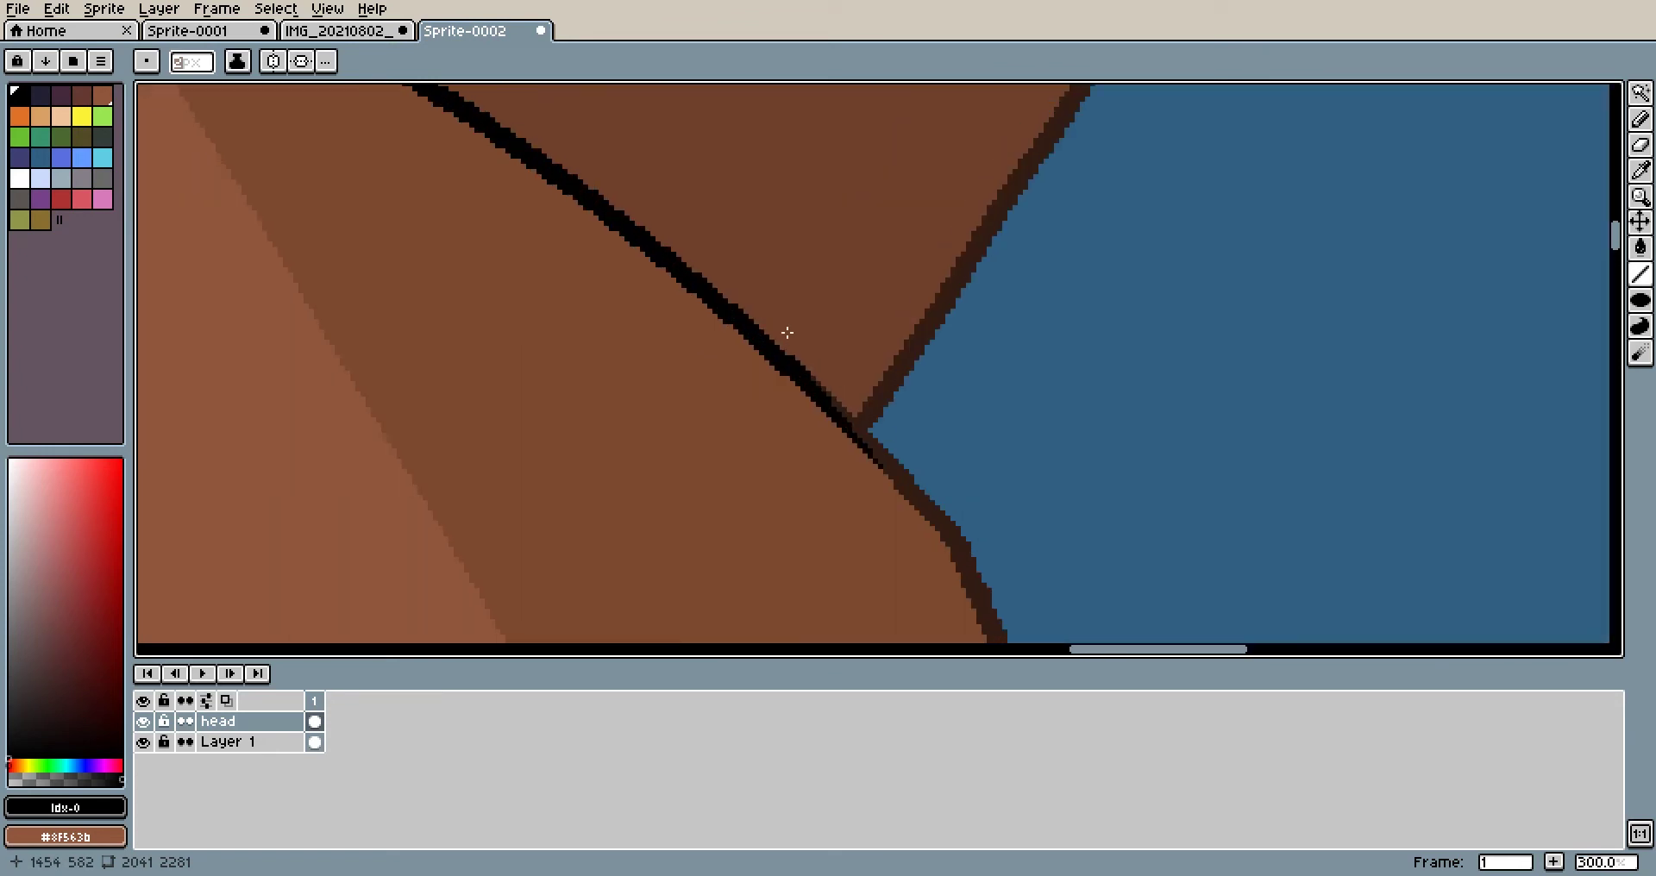
click(1640, 247)
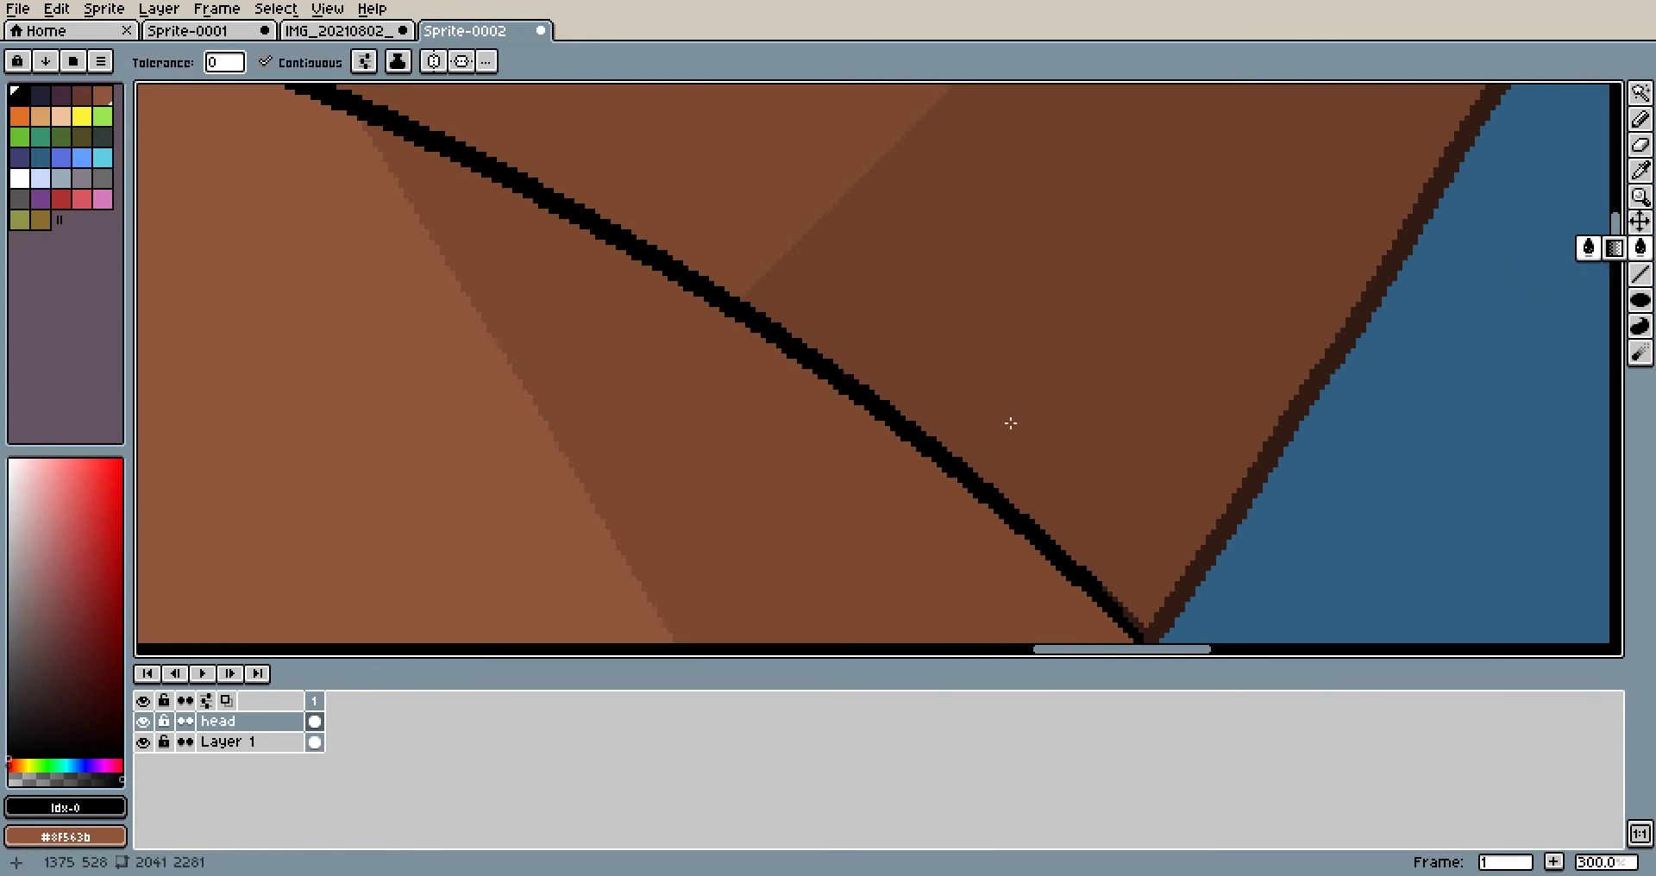
drag(1011, 423, 728, 126)
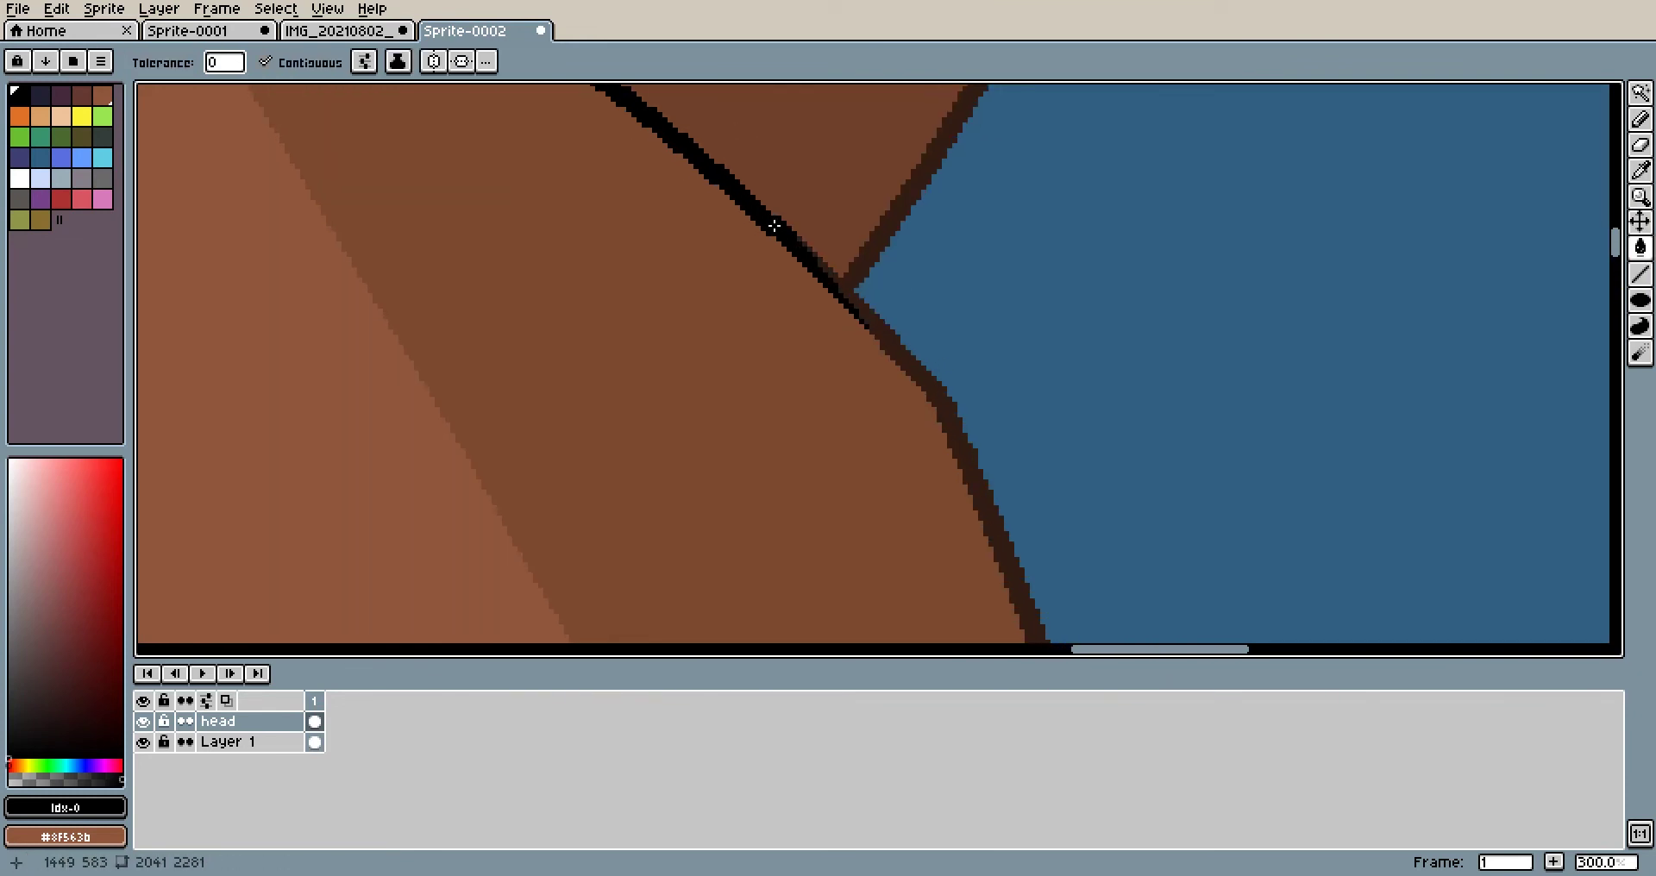
drag(1012, 375, 849, 218)
click(1640, 274)
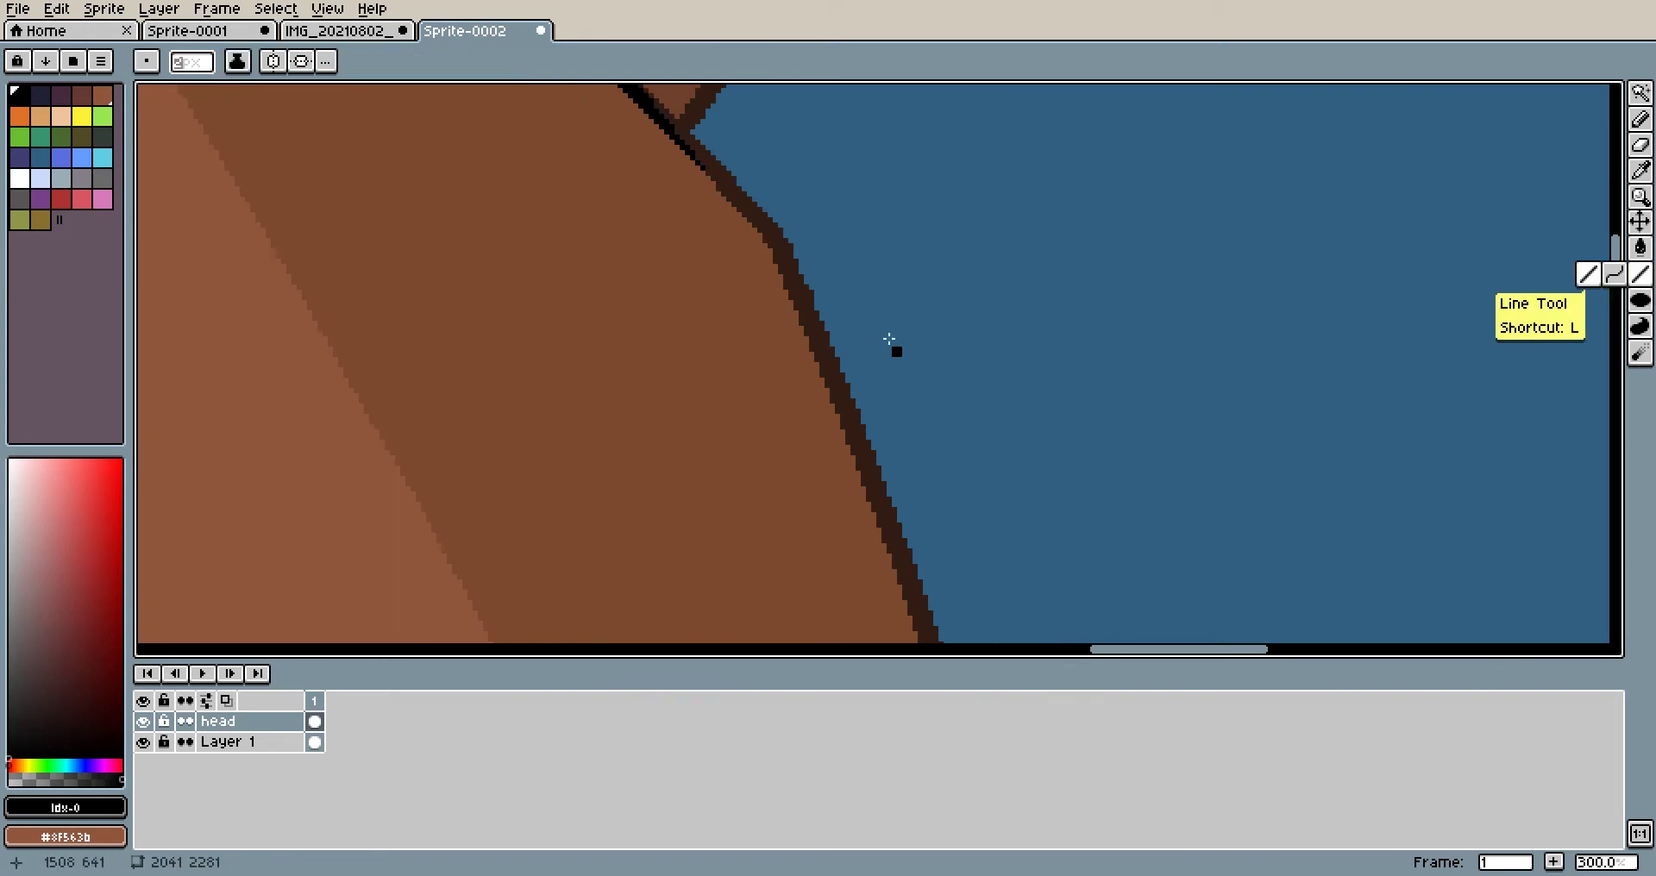
drag(892, 340, 916, 323)
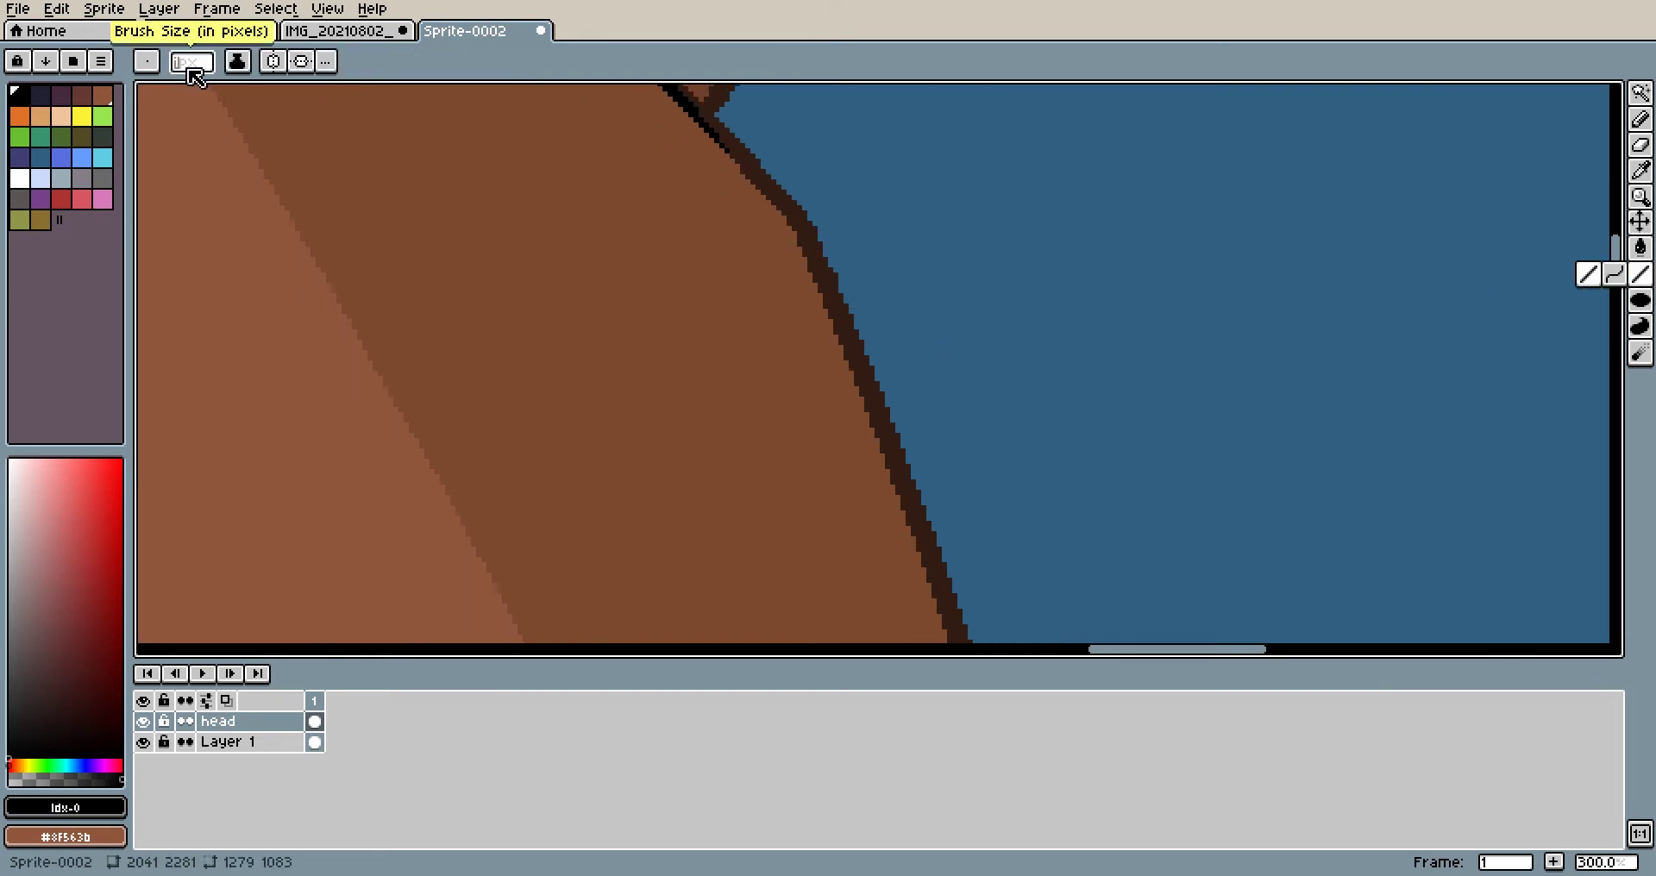
drag(842, 385, 830, 291)
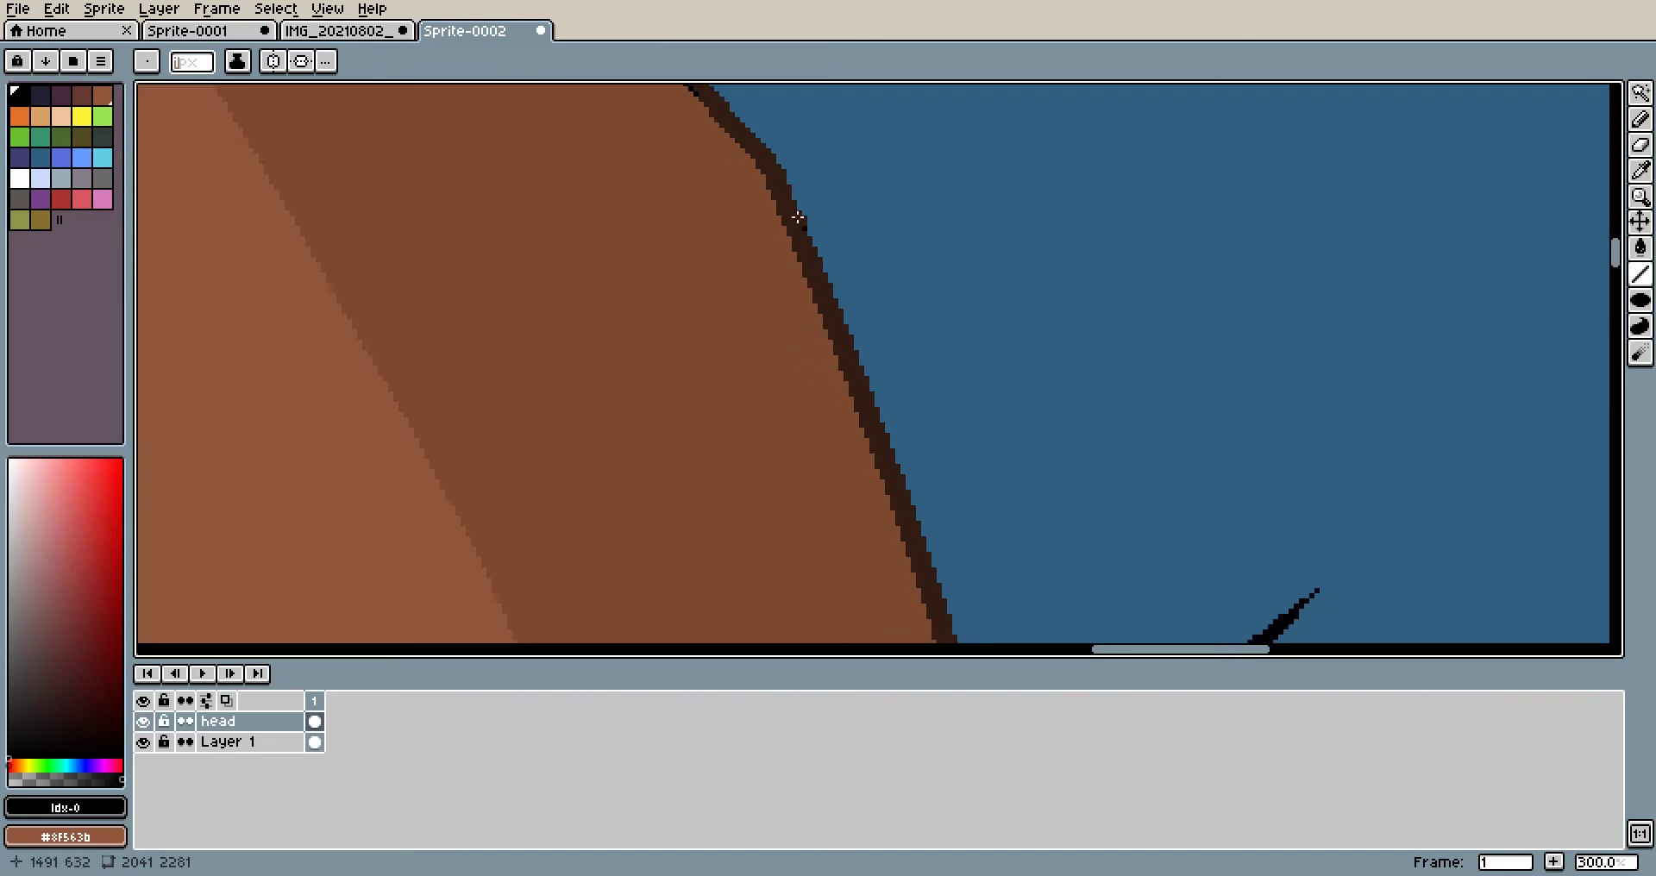
drag(794, 213, 810, 284)
scroll(804, 250, up, 2)
scroll(785, 212, up, 1)
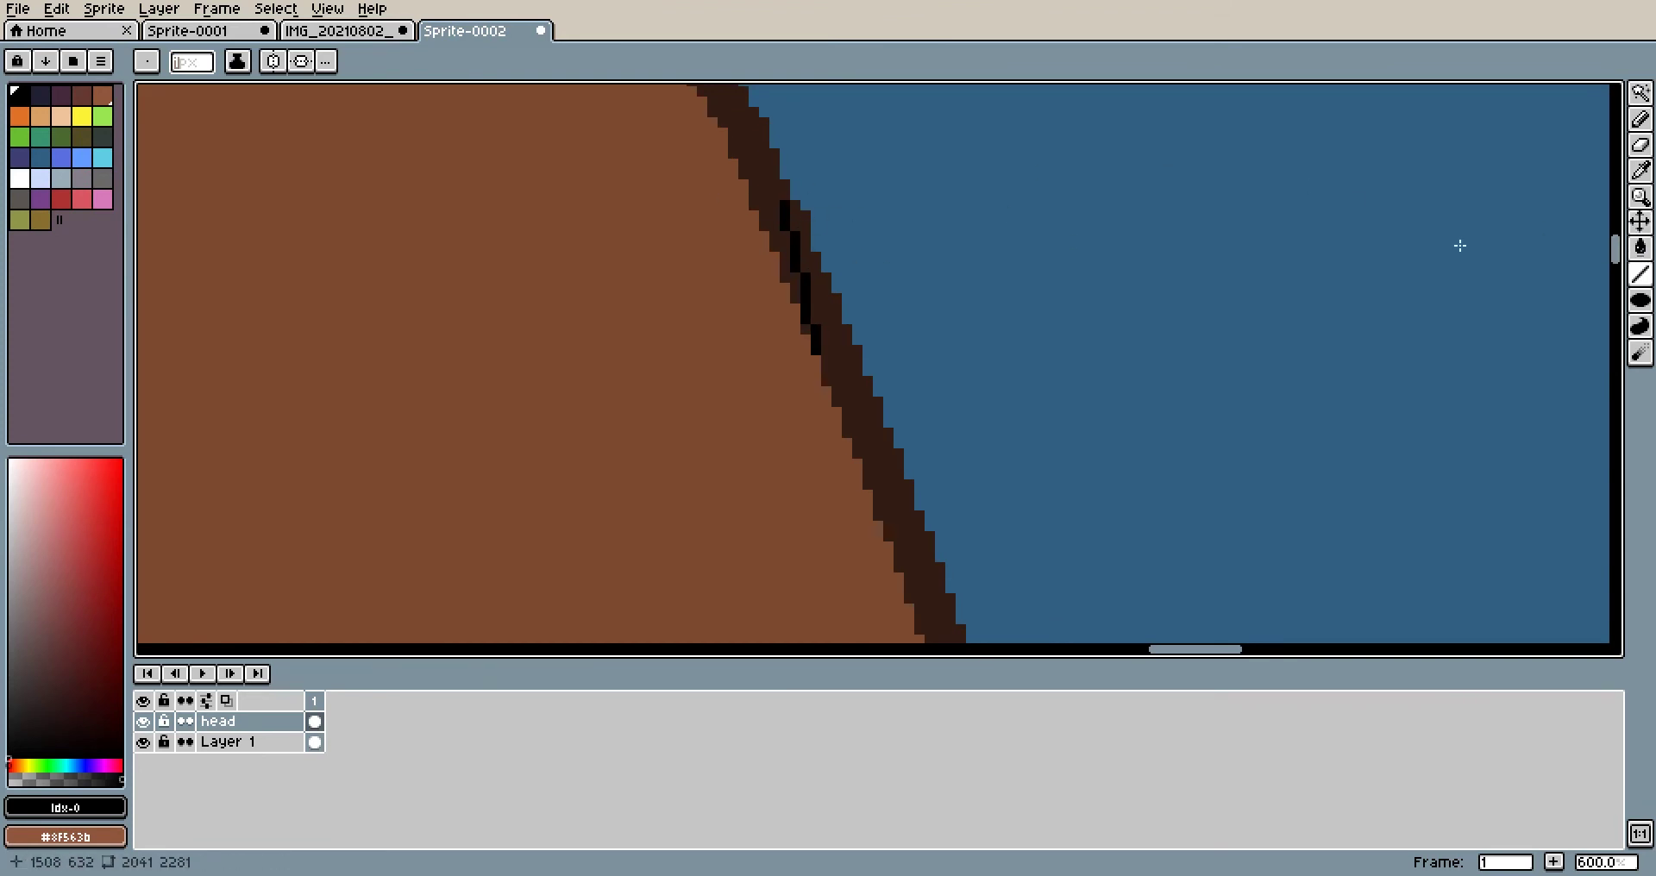
key(ctrl+z)
Try a shorter black line across the outline below the far ear with a black bucket fill beside it, and undo both
drag(786, 217, 794, 292)
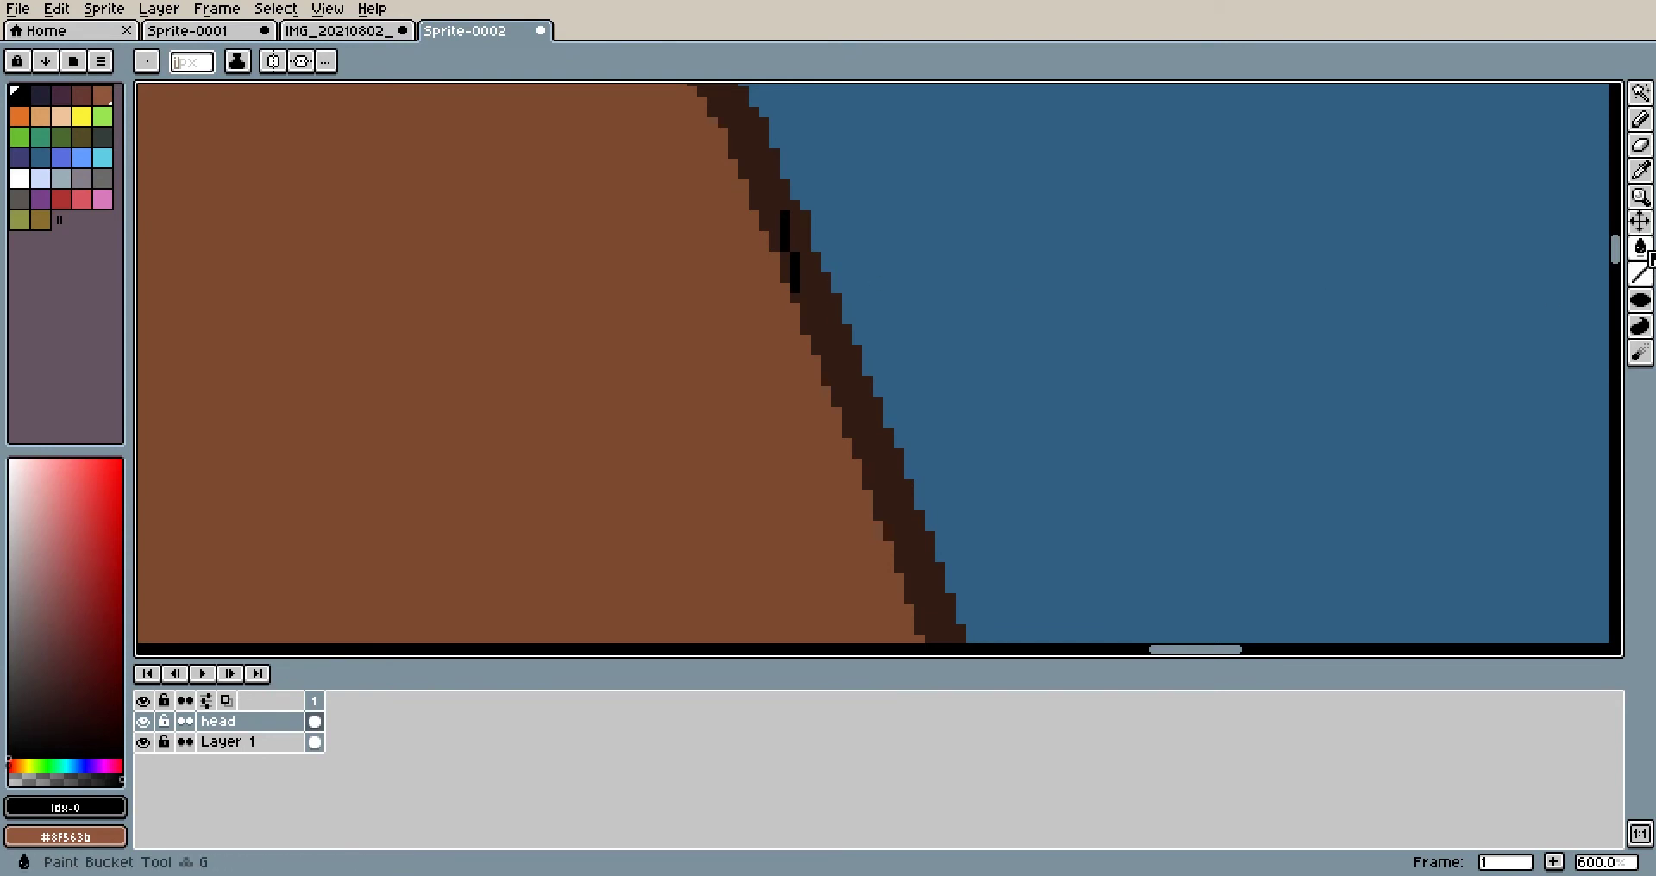
click(1640, 248)
click(807, 260)
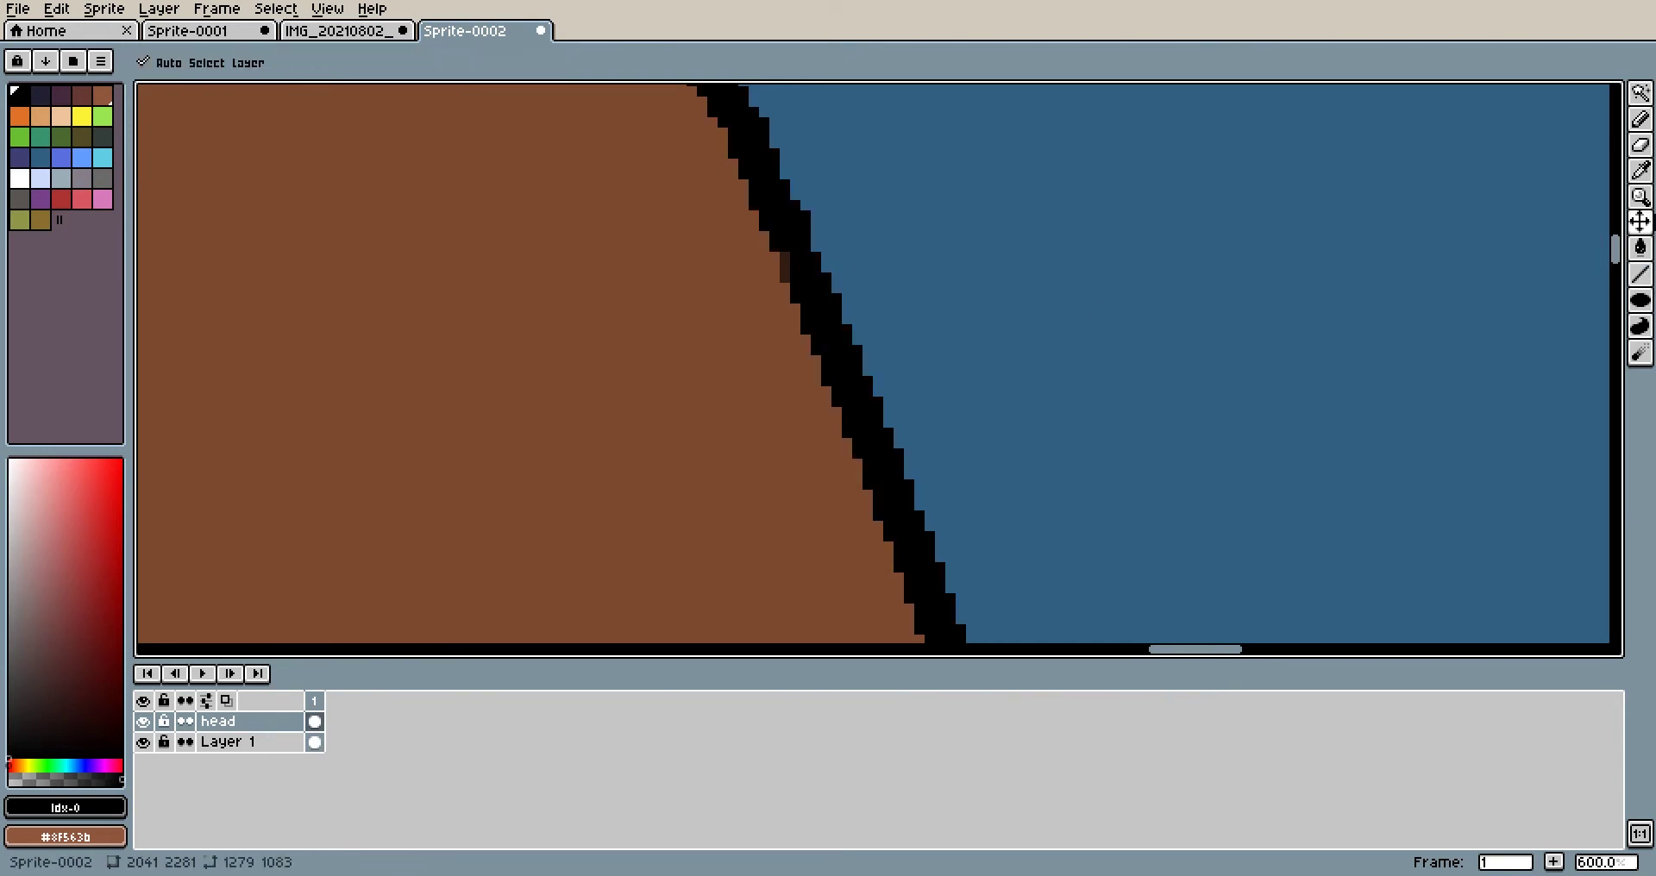
key(ctrl+z)
key(ctrl+z)
Try closing off a section of the outline below the far ear with two black lines, fill it black, and undo the changes
click(1640, 274)
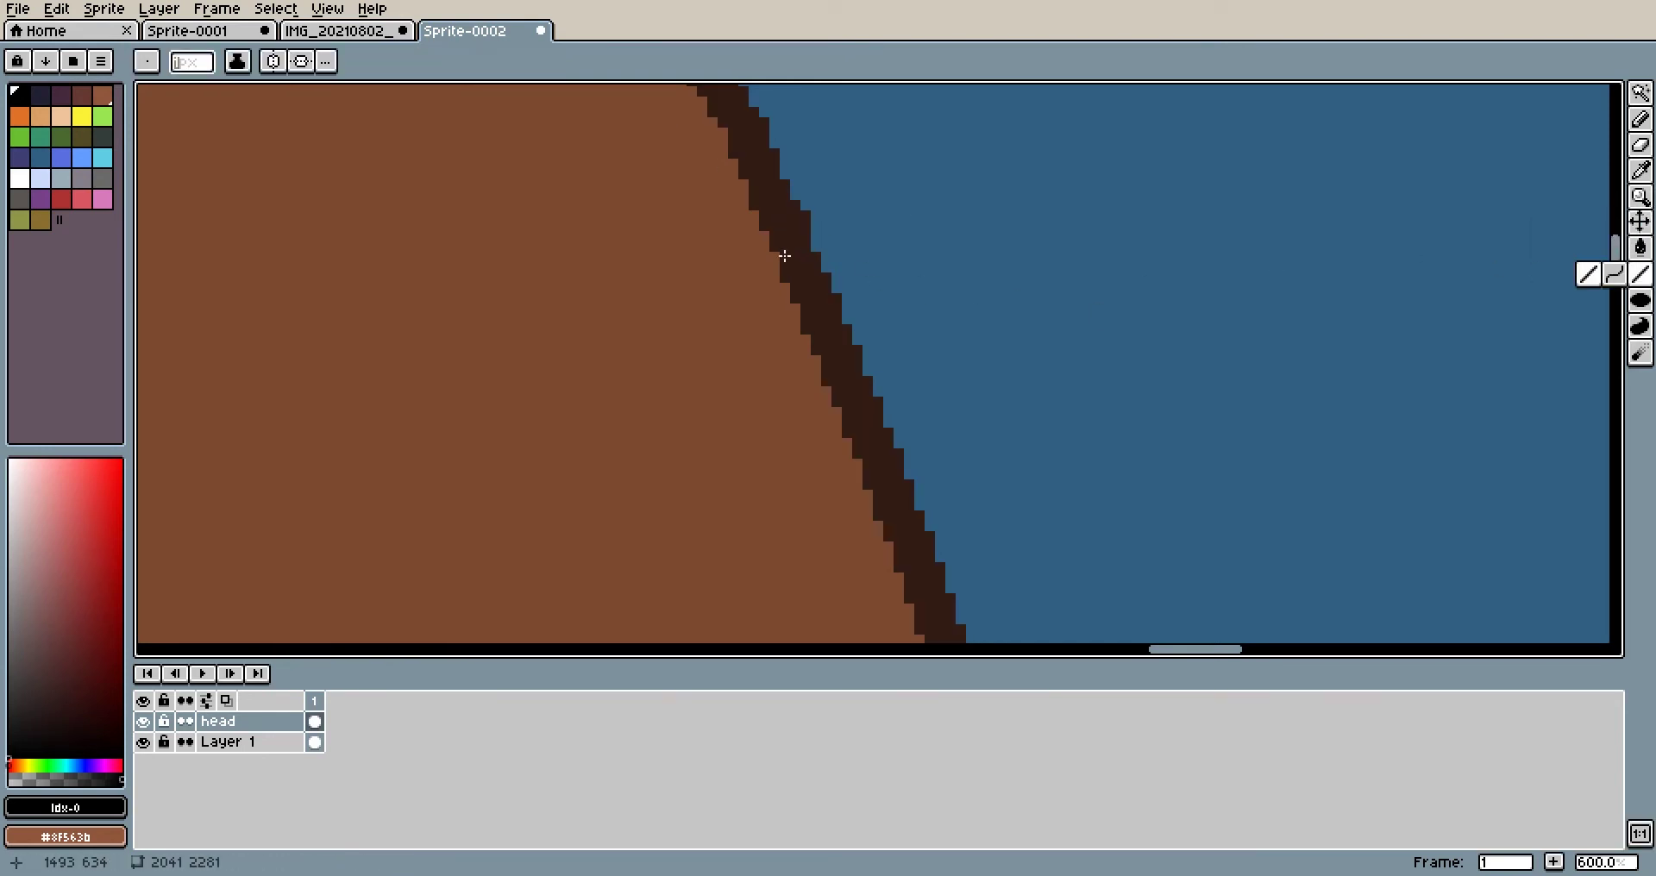
drag(793, 205, 805, 326)
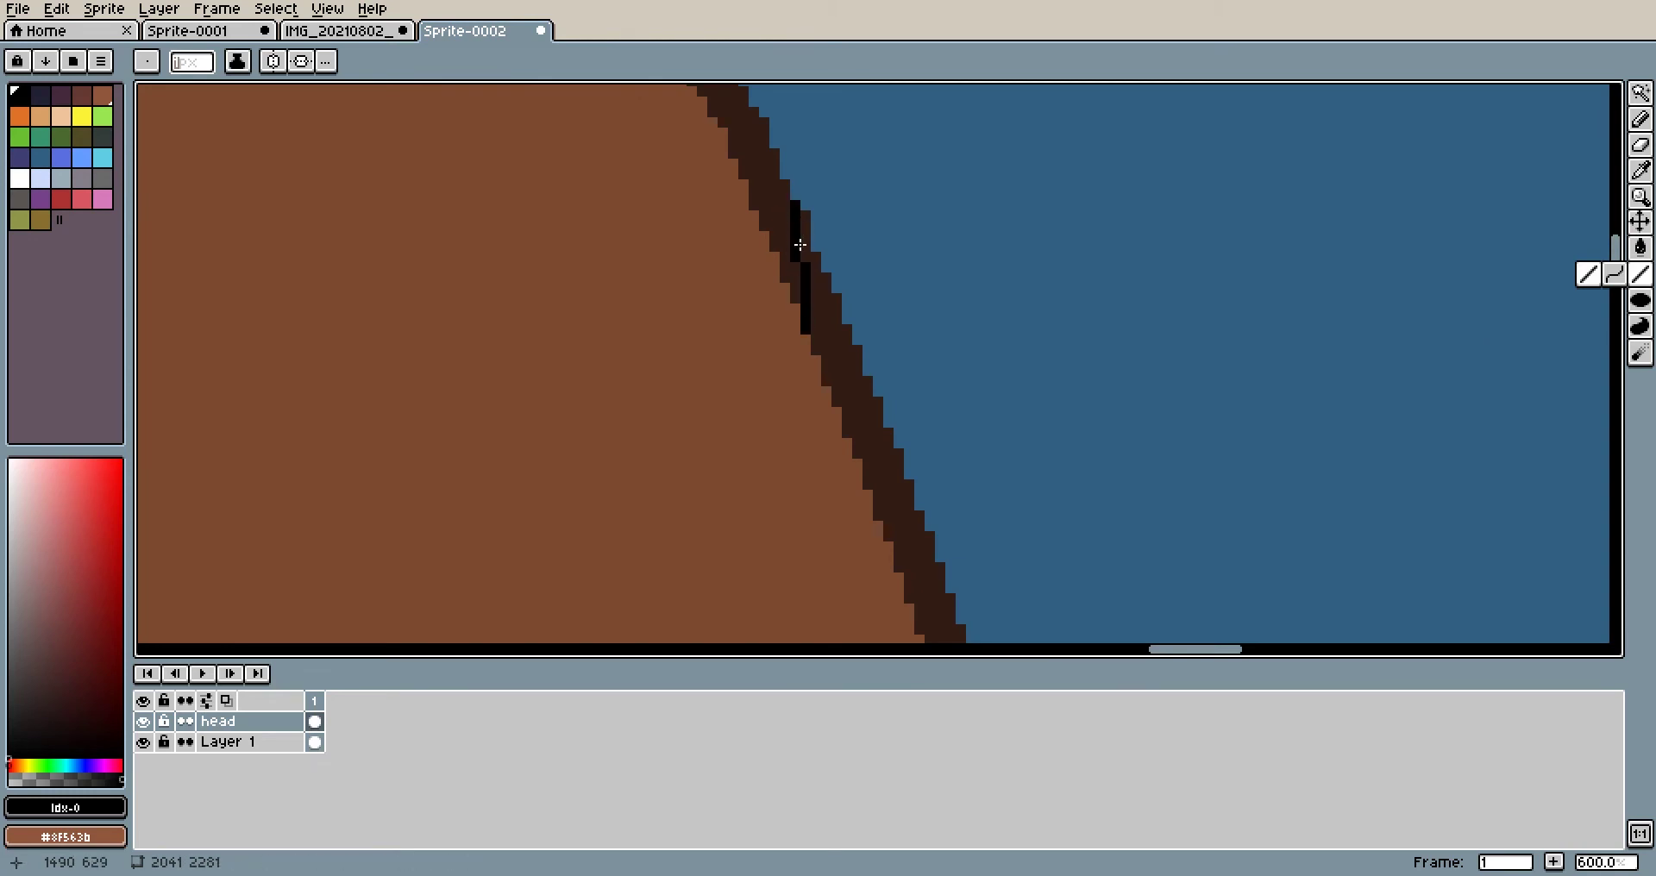
drag(929, 402, 883, 240)
scroll(920, 313, down, 3)
scroll(917, 417, up, 2)
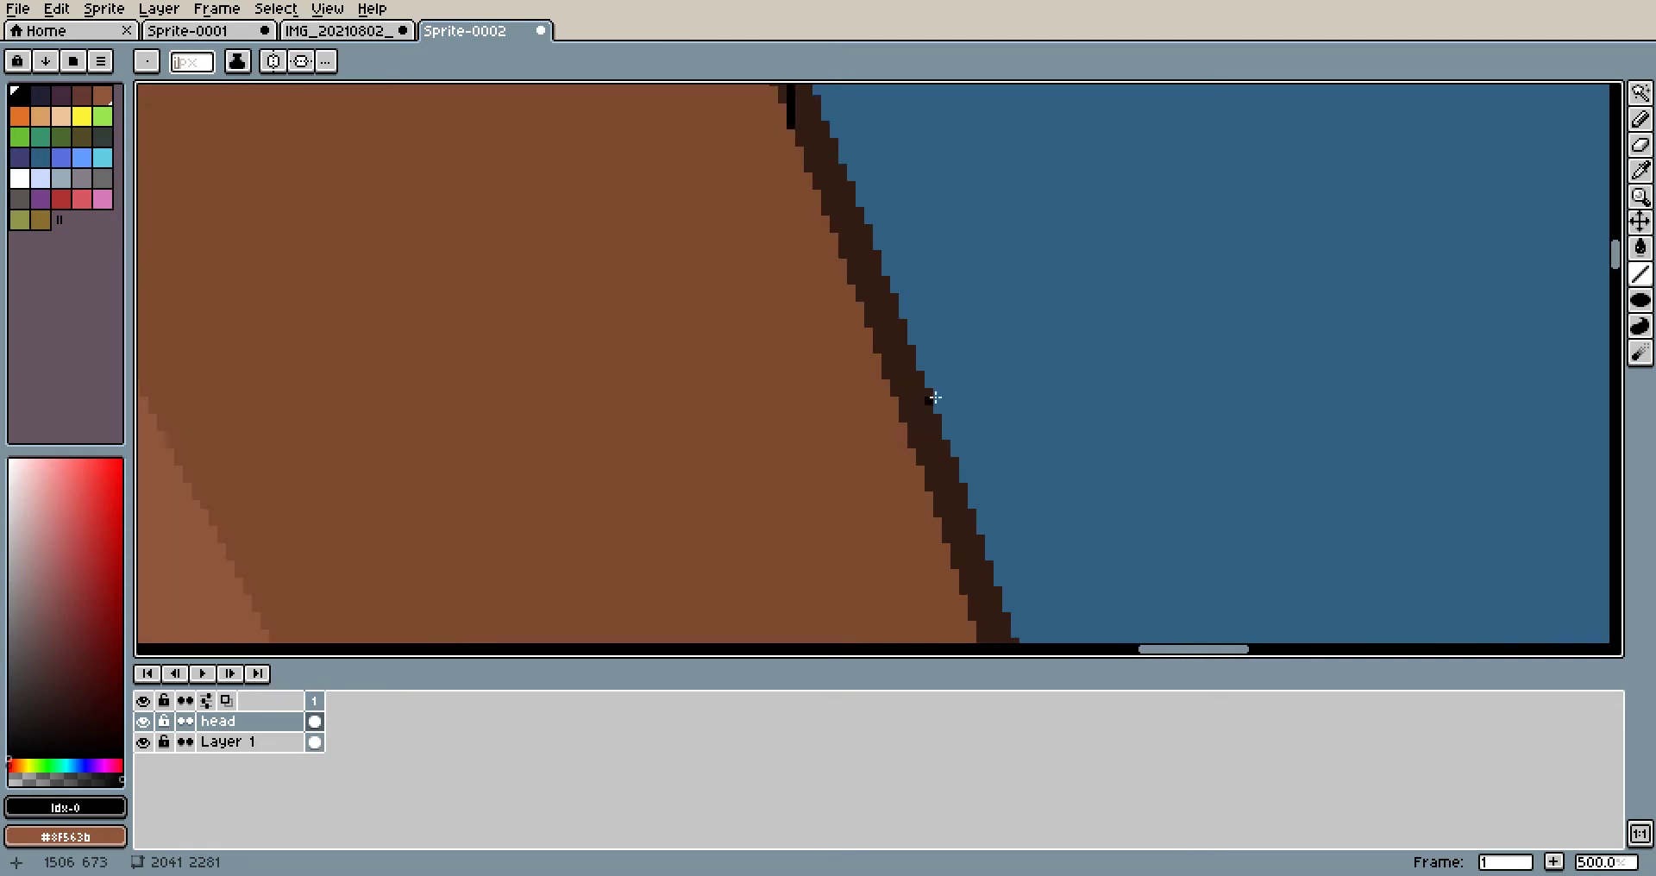
drag(926, 393, 936, 494)
key(g)
click(864, 235)
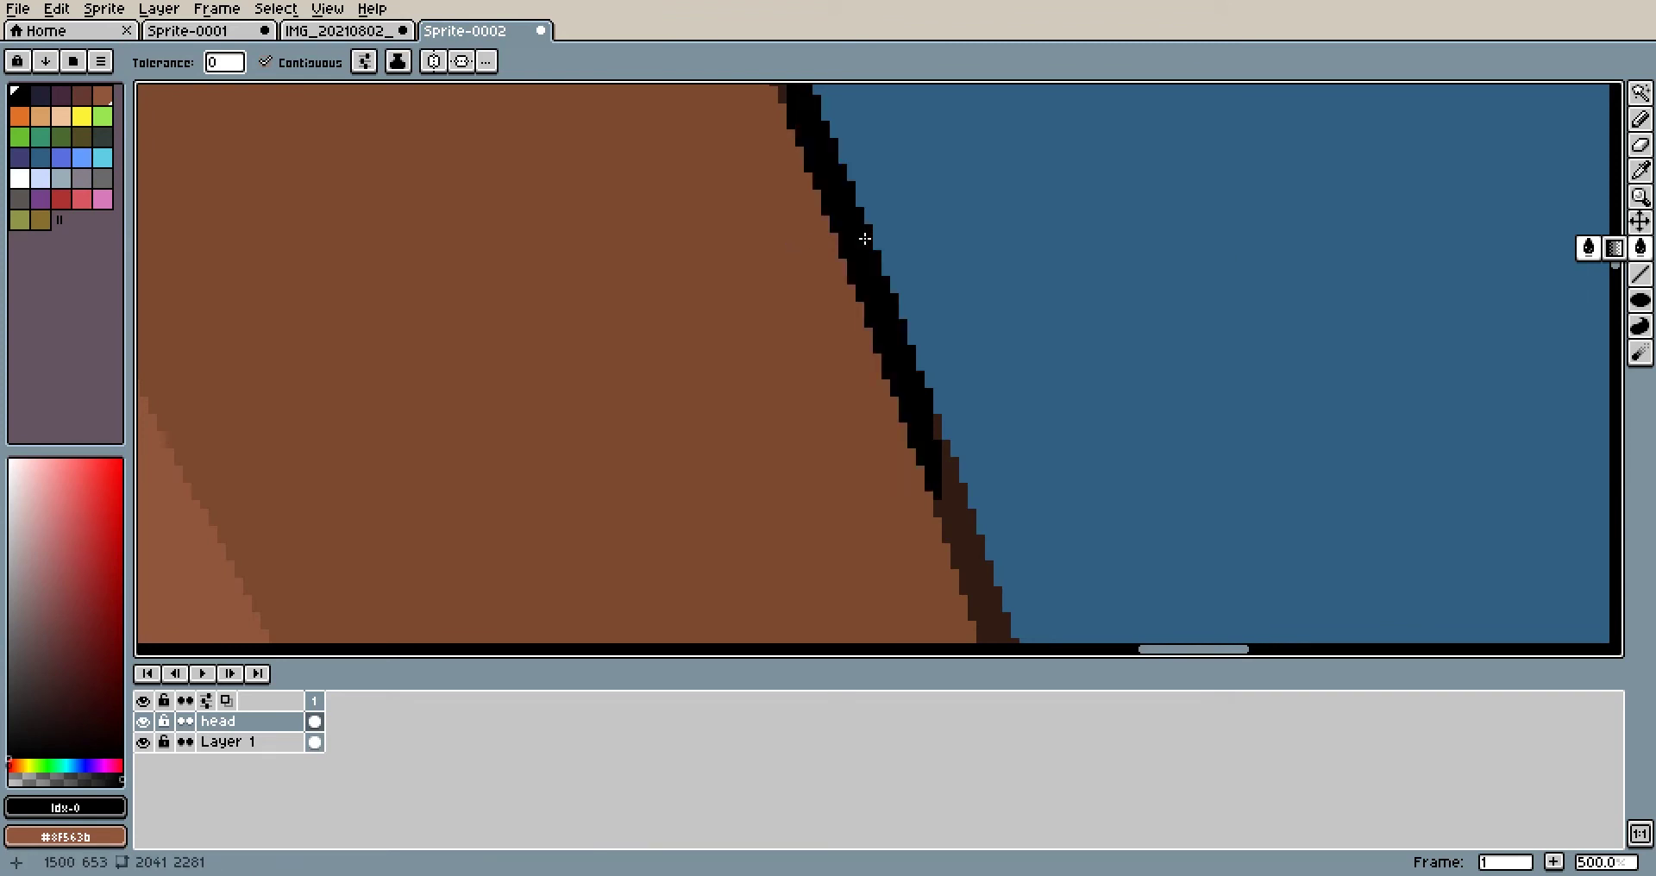
scroll(810, 170, down, 2)
scroll(906, 227, down, 2)
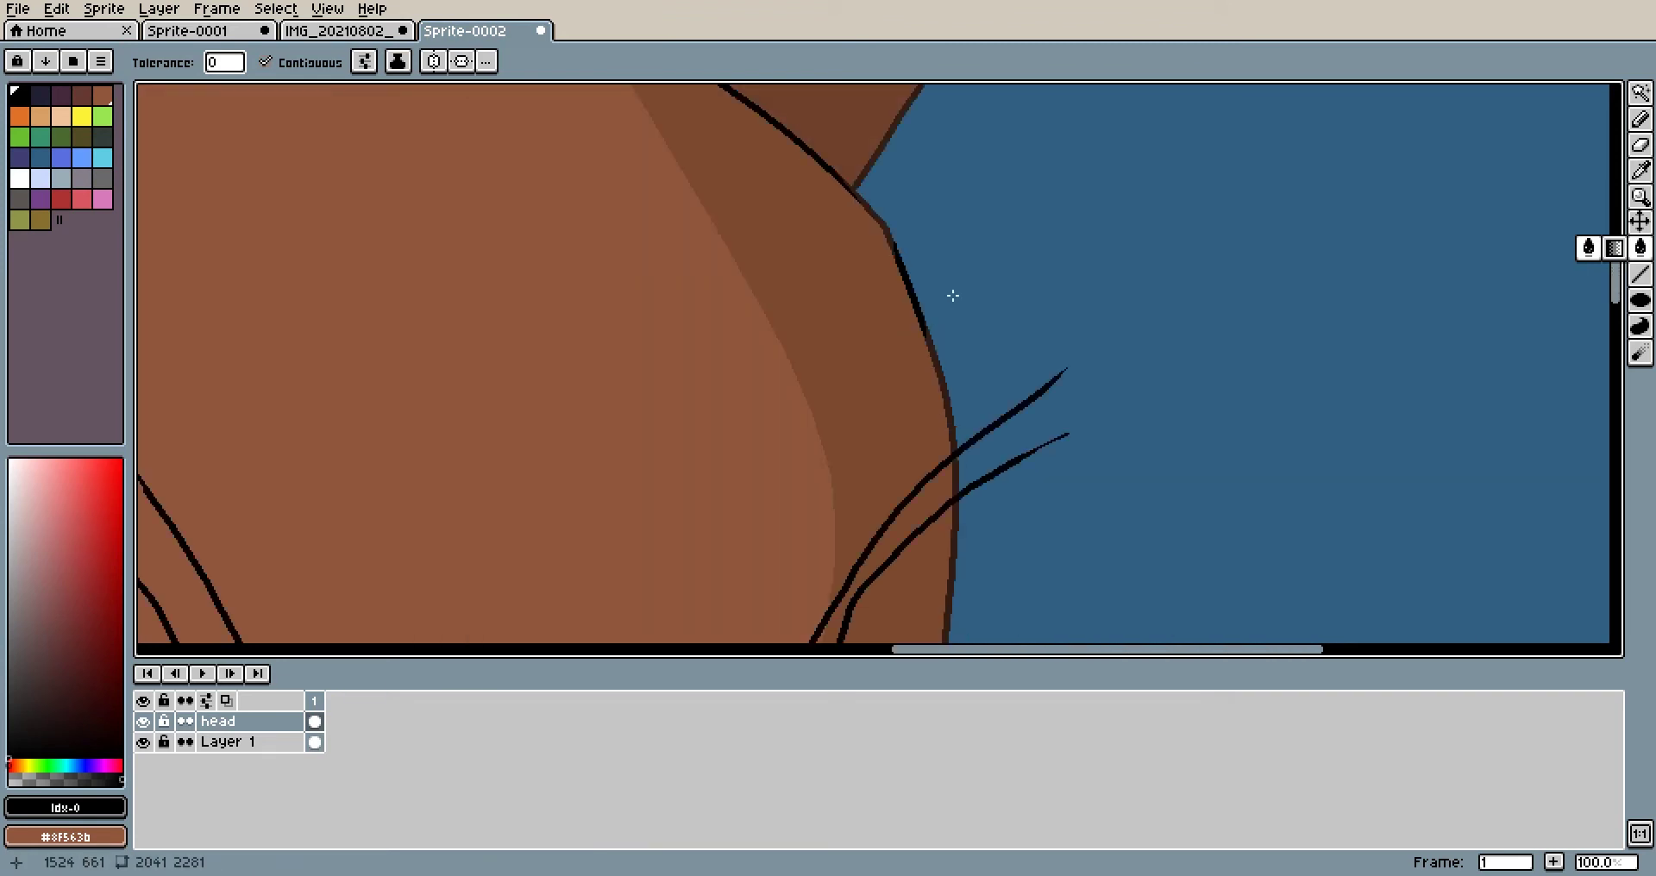
key(ctrl+z)
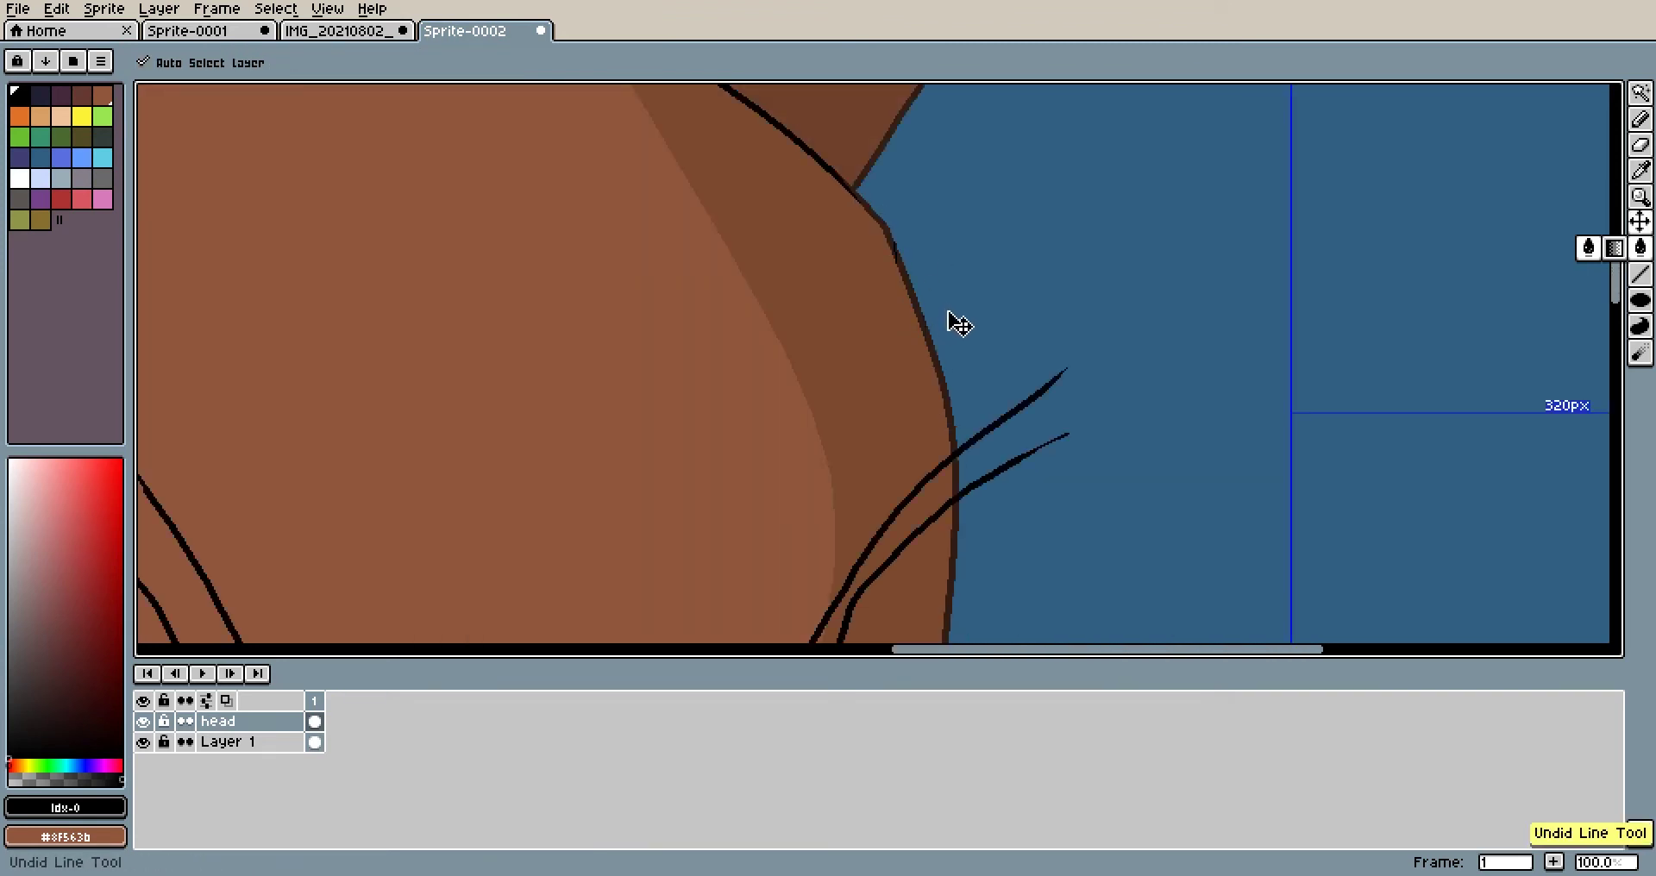
Select the main brown fur area around the muzzle with the Magic Wand
scroll(946, 310, down, 3)
scroll(842, 284, down, 3)
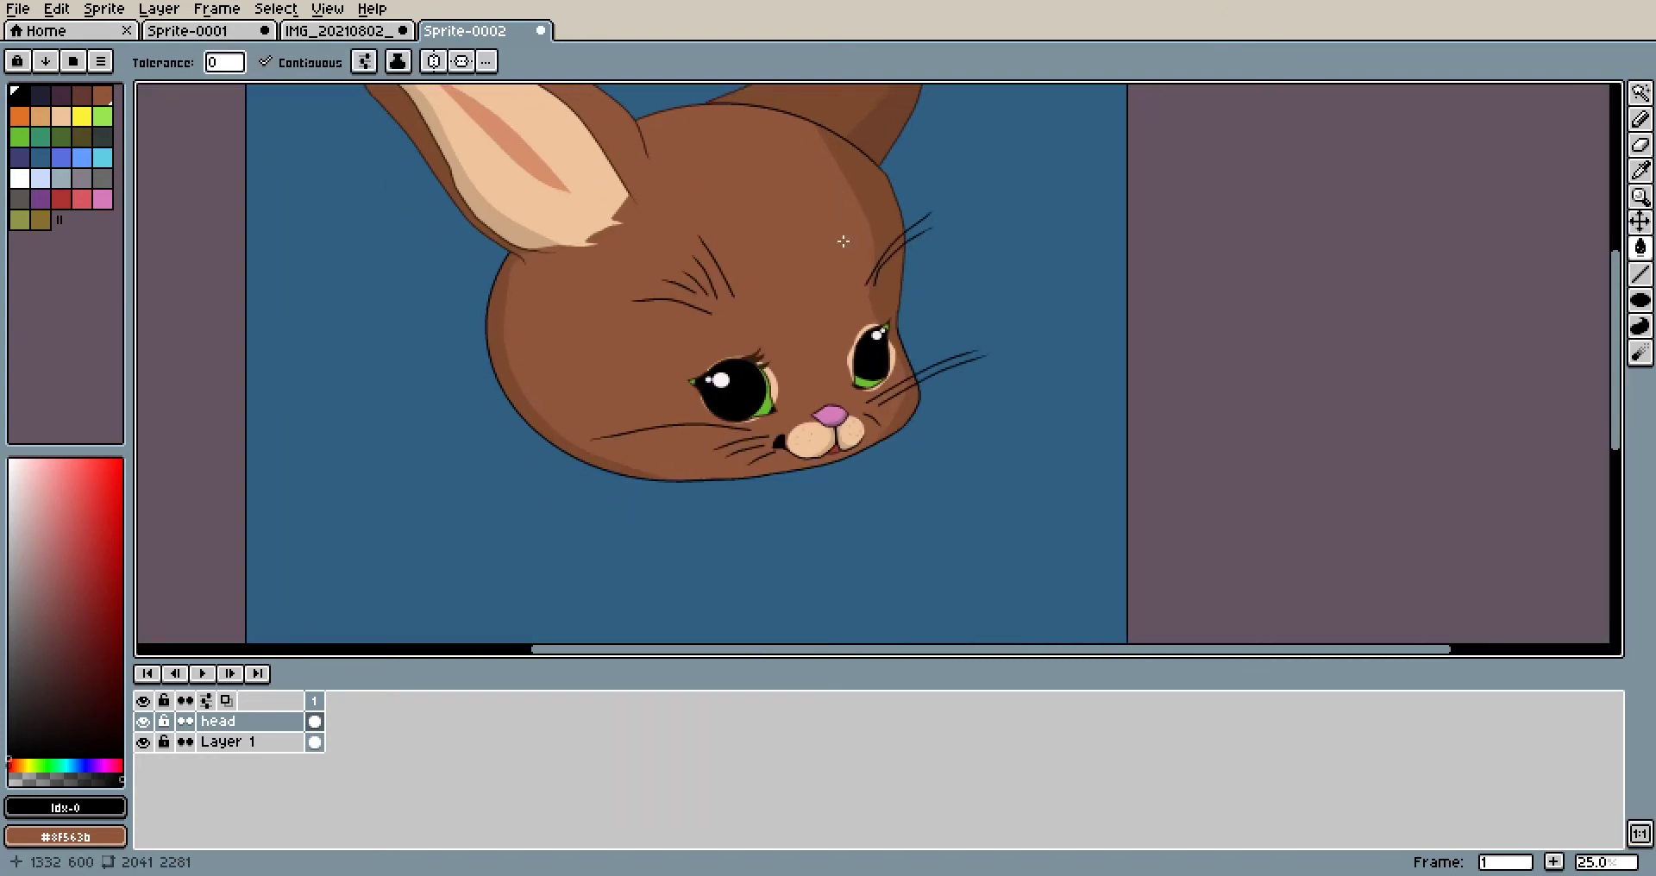
scroll(827, 388, up, 3)
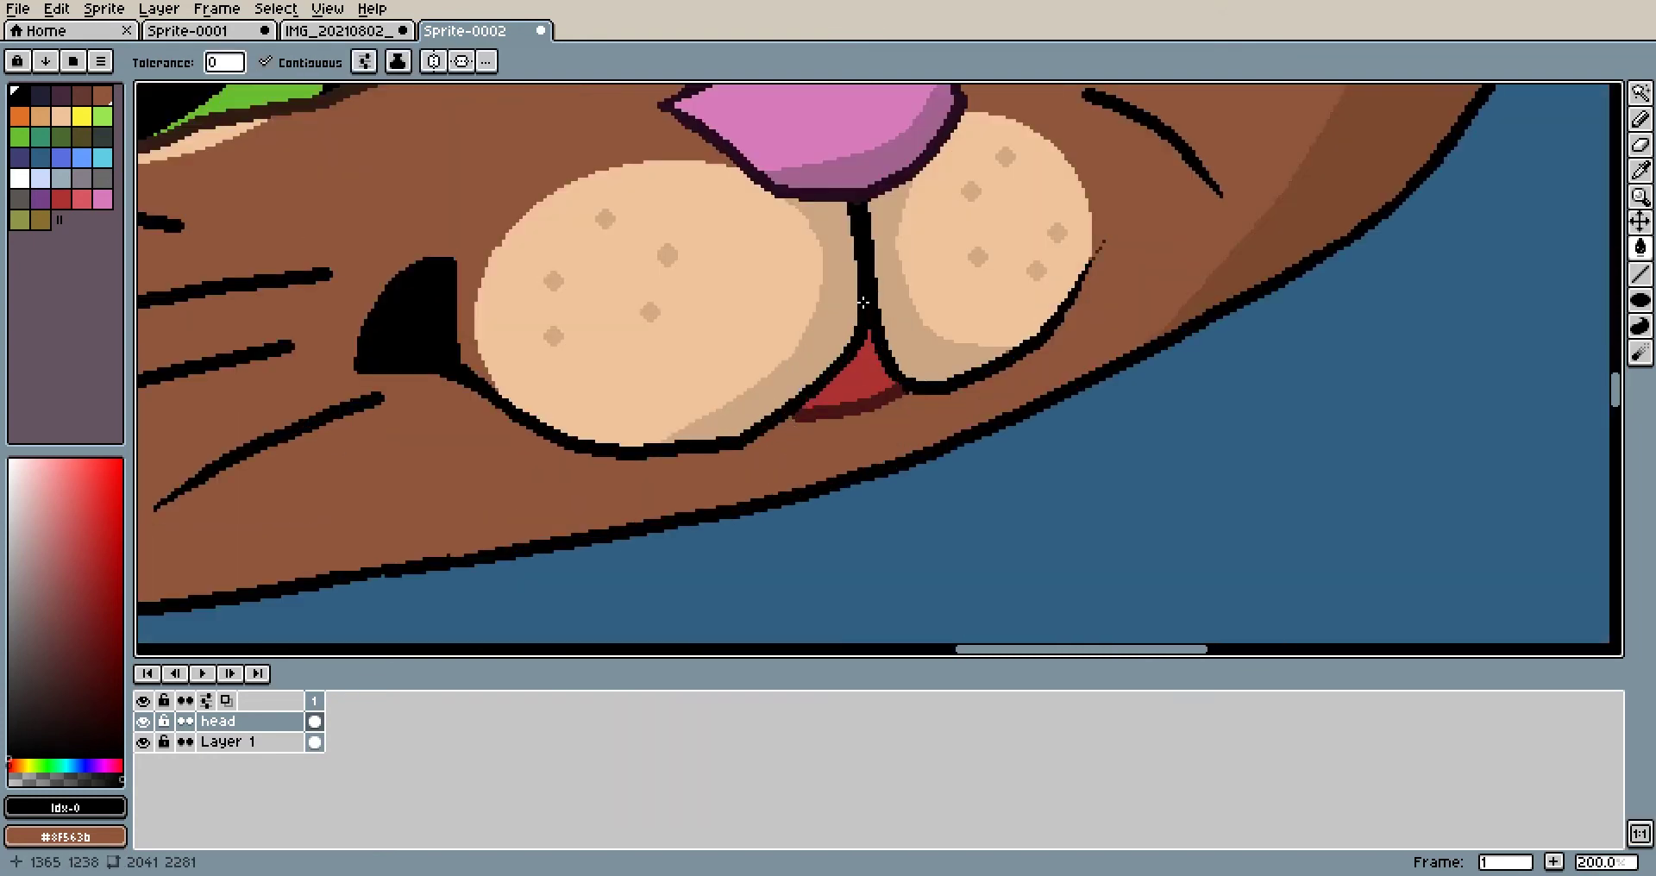
drag(864, 349, 768, 387)
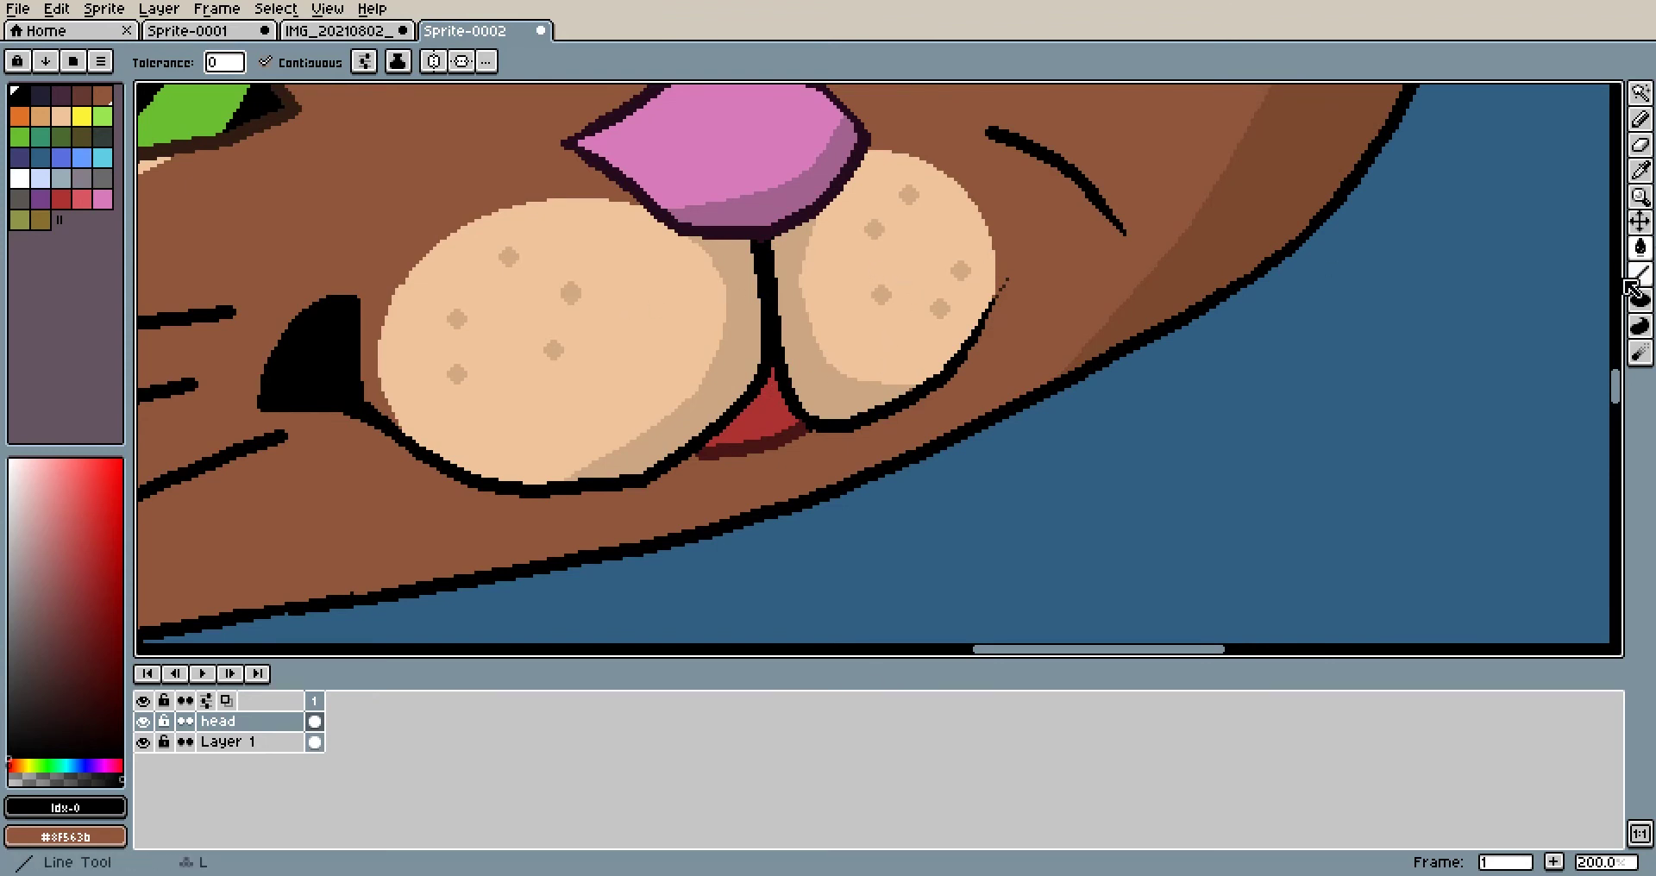
click(1643, 101)
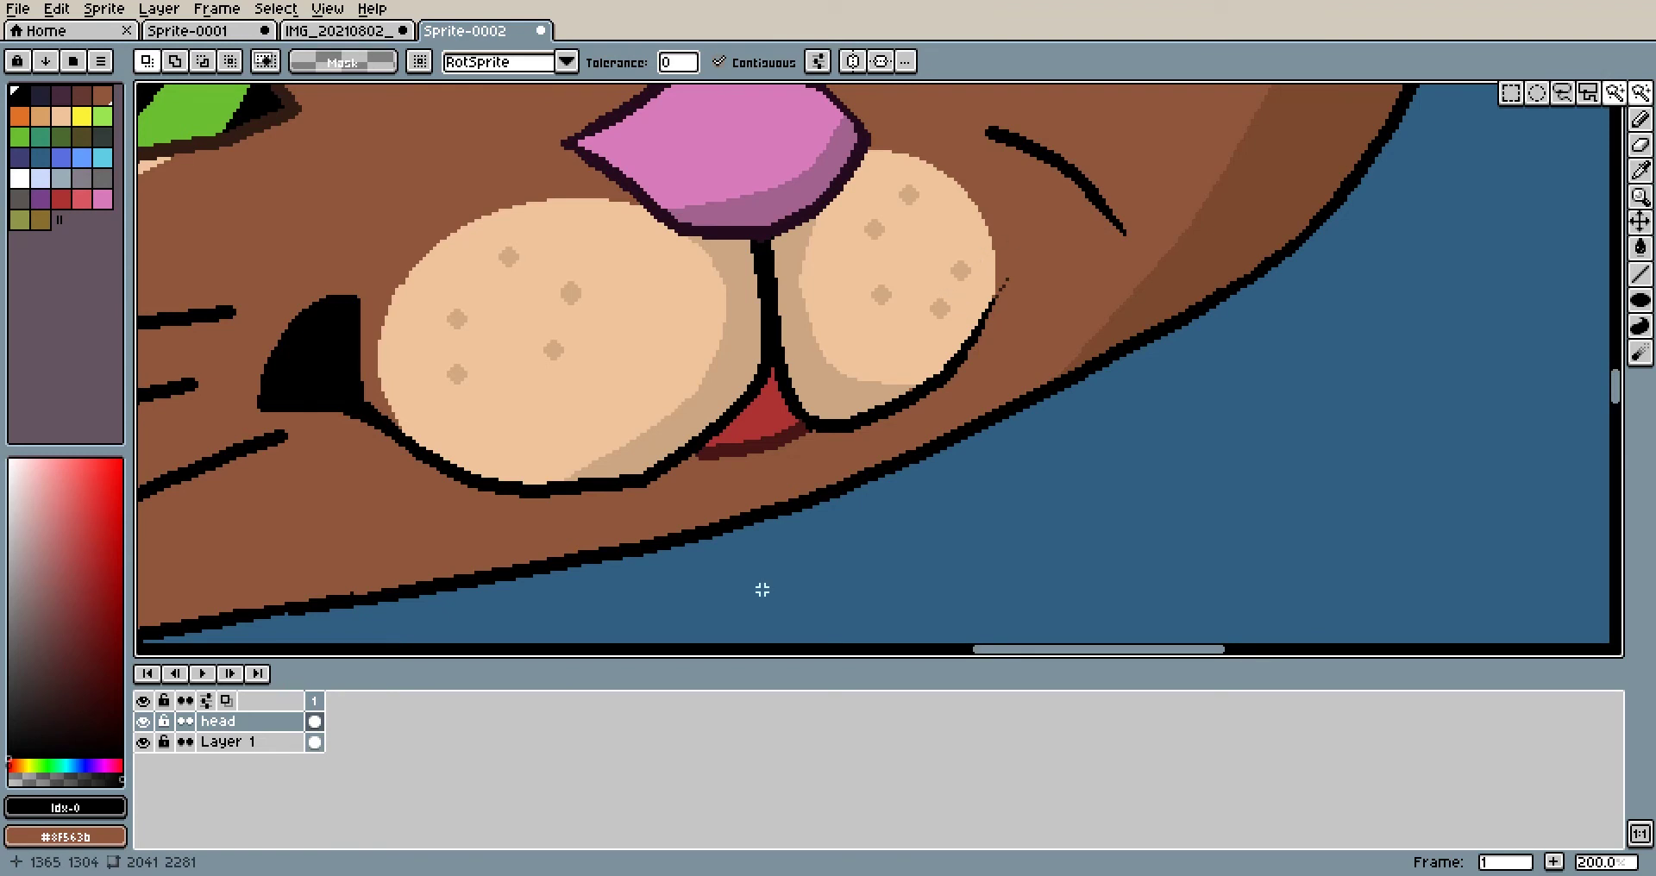
click(1046, 336)
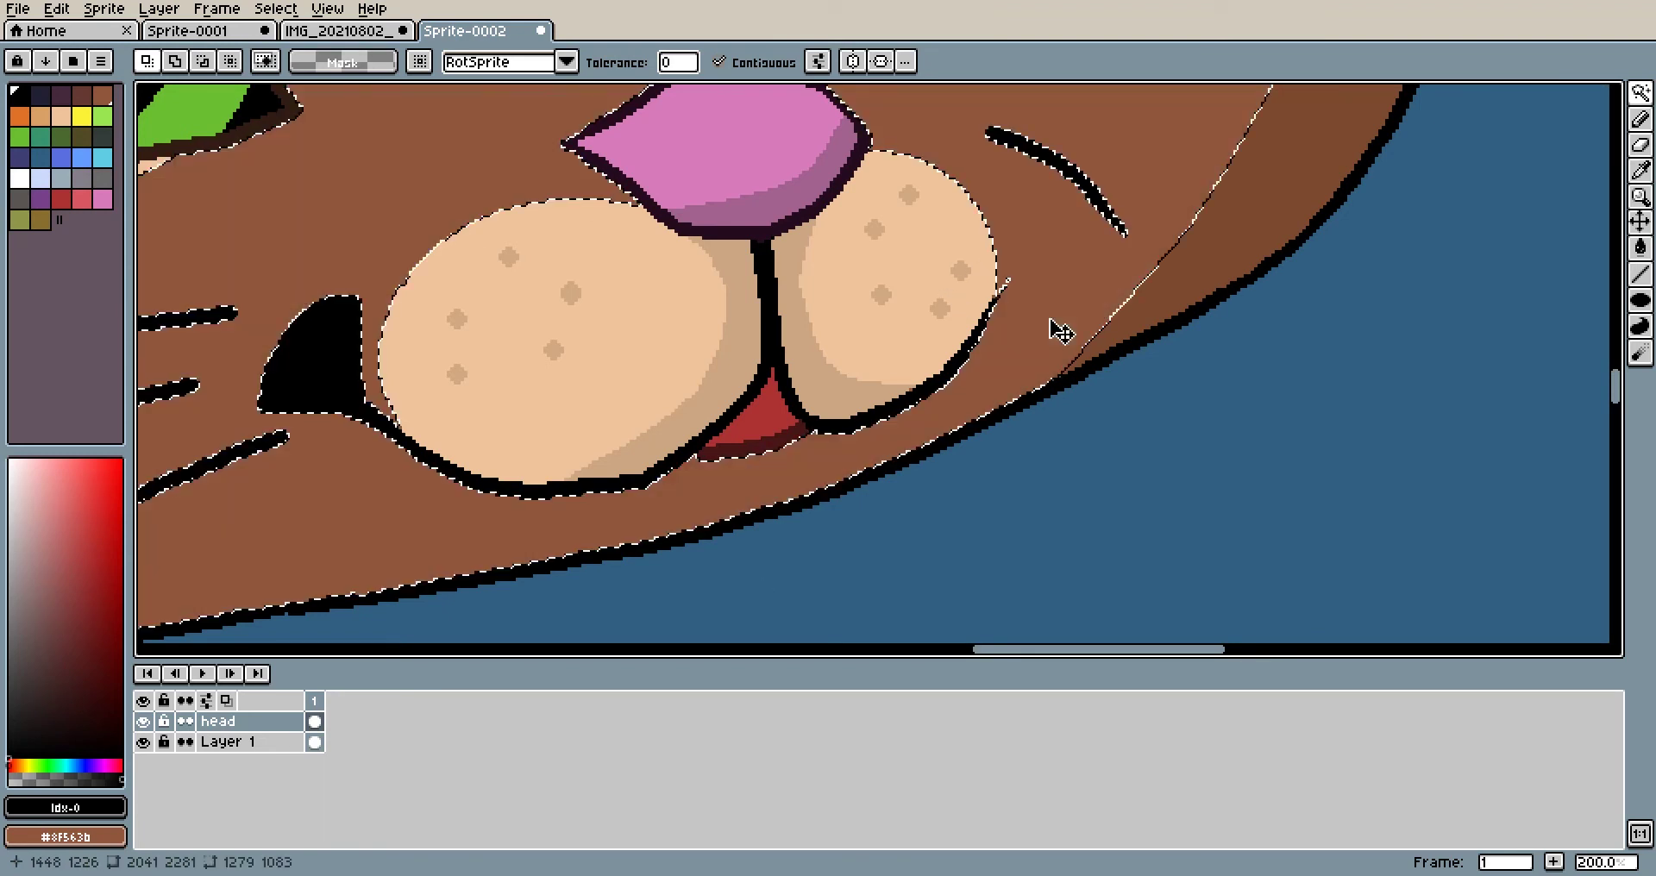
Draw a filled ellipse in the inner ear's beige (#eec39a) over the larger muzzle pad, and cut the selected brown fur area
click(1640, 300)
key(i)
scroll(771, 274, down, 6)
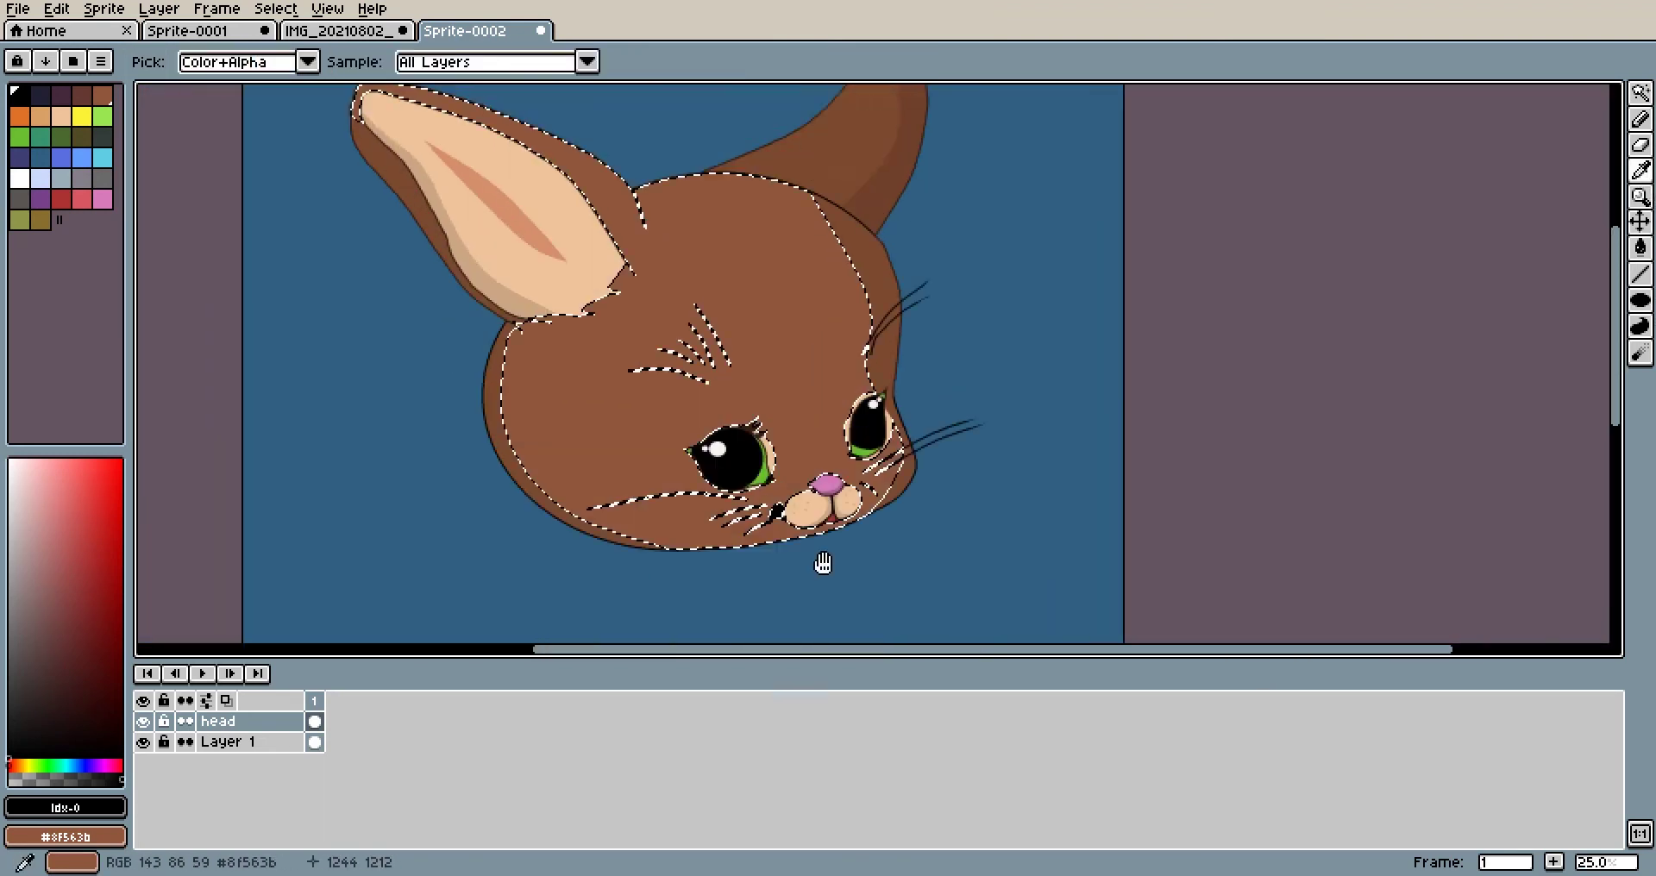
click(532, 283)
scroll(991, 550, down, 3)
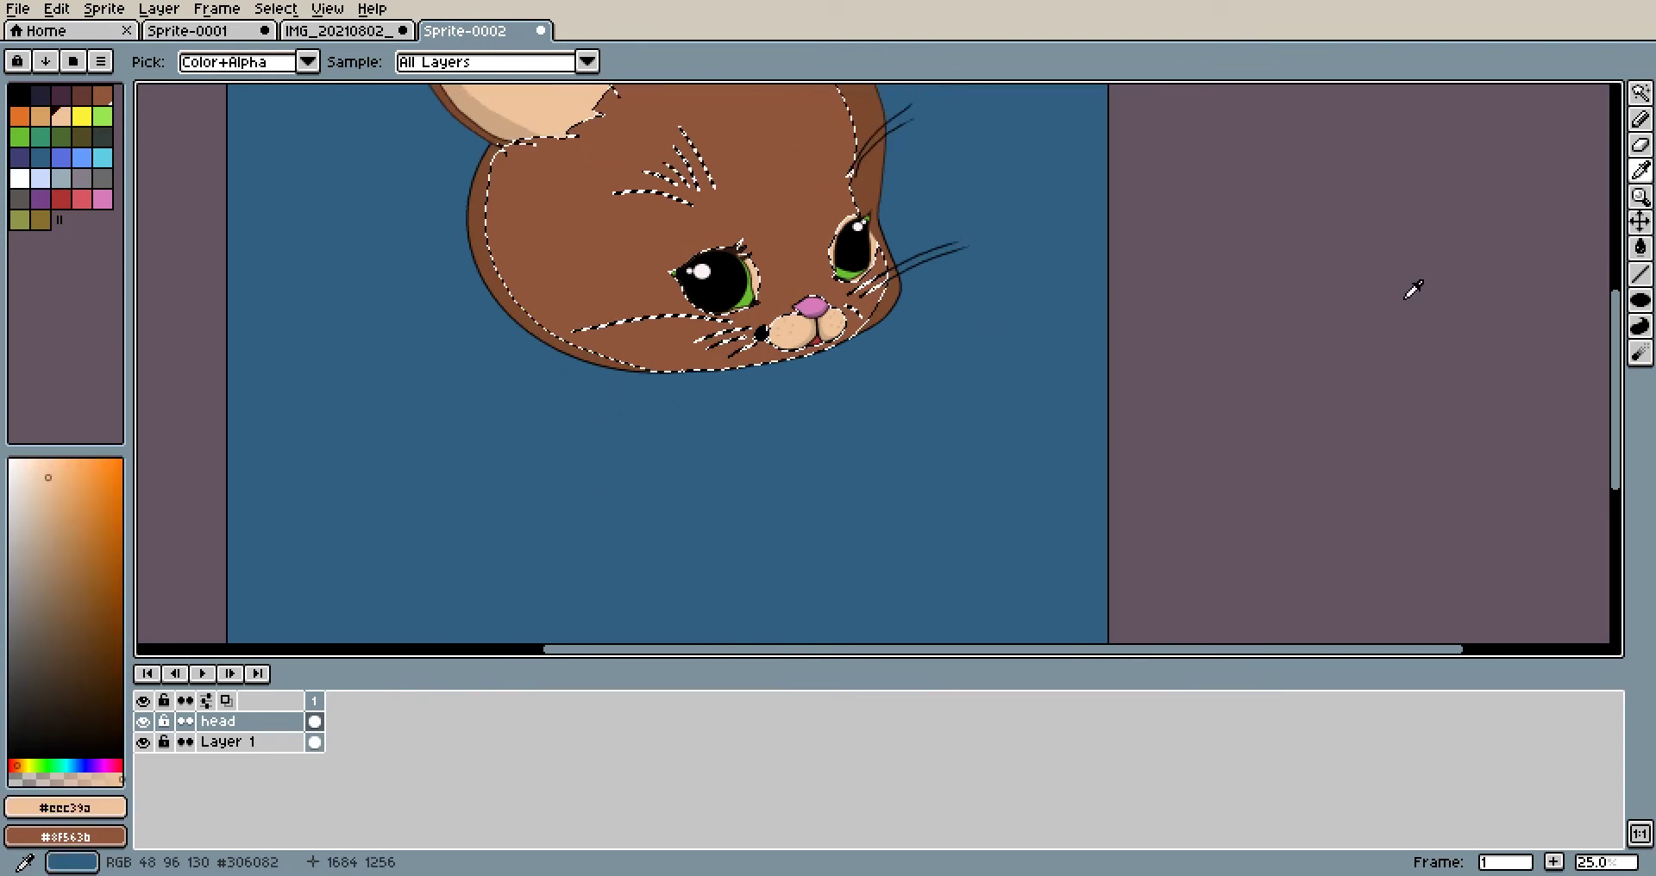
click(1638, 300)
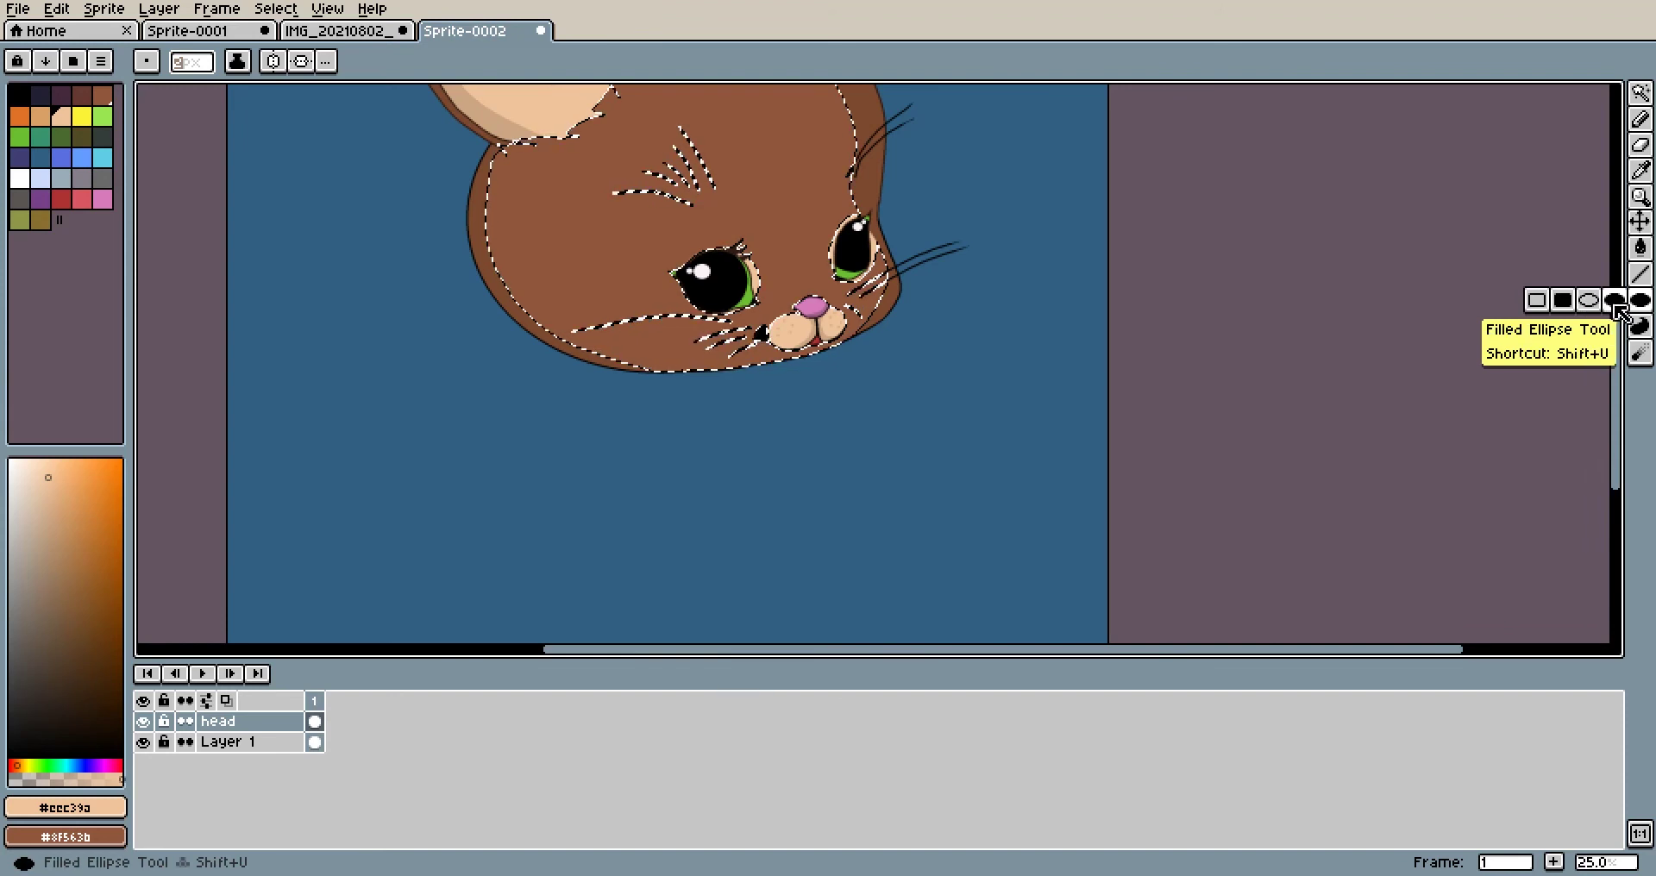
click(1614, 300)
scroll(932, 341, up, 6)
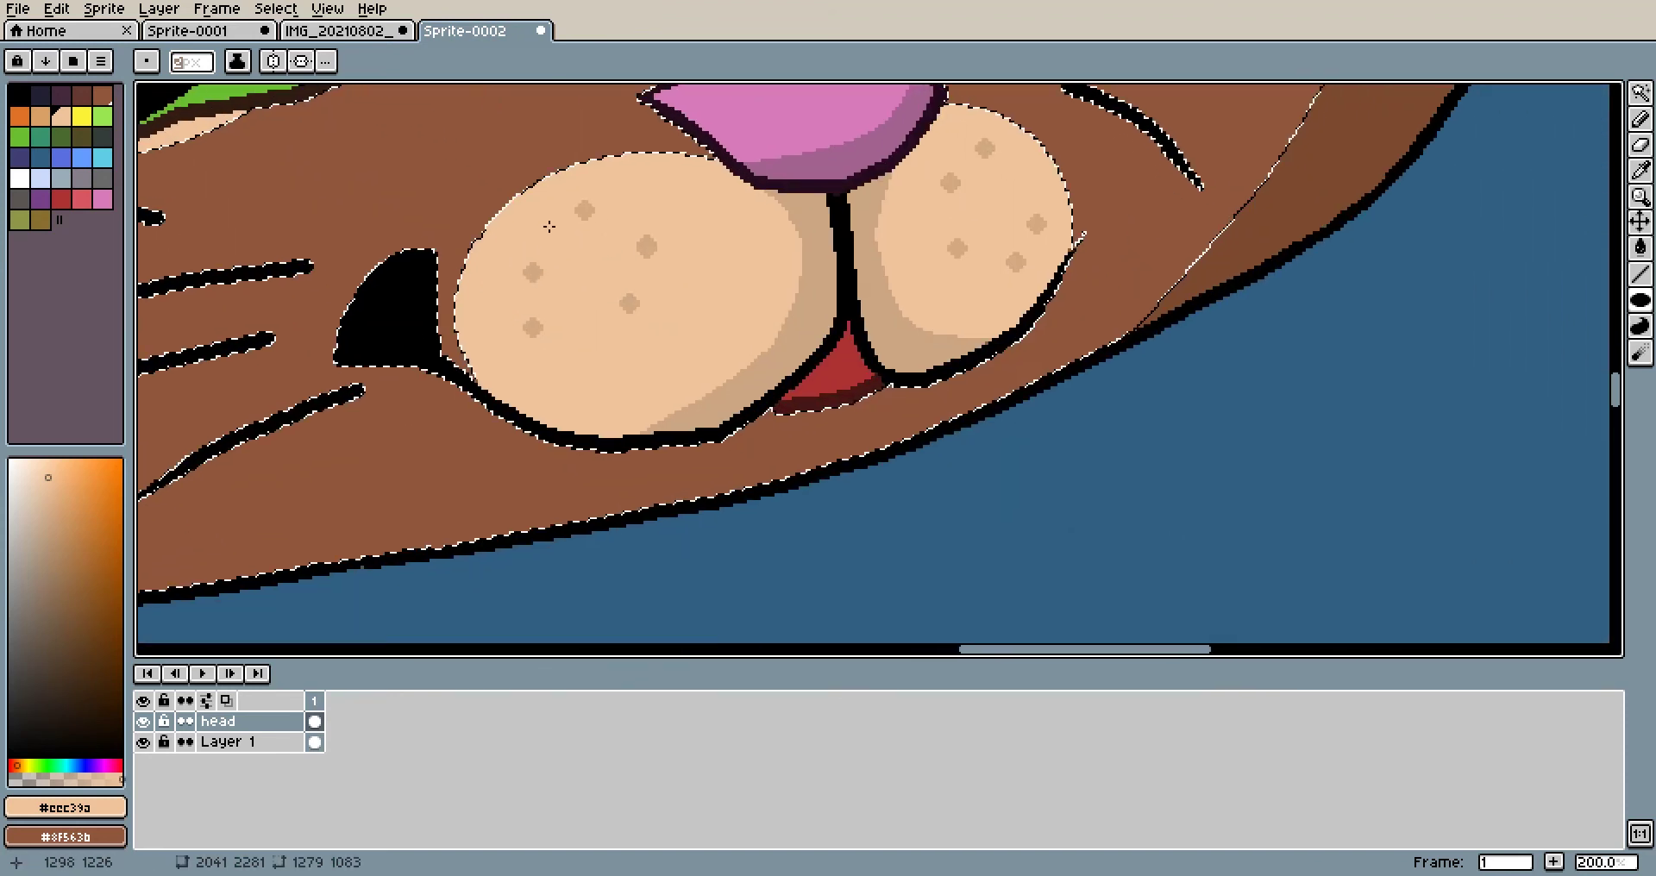
drag(448, 127, 812, 379)
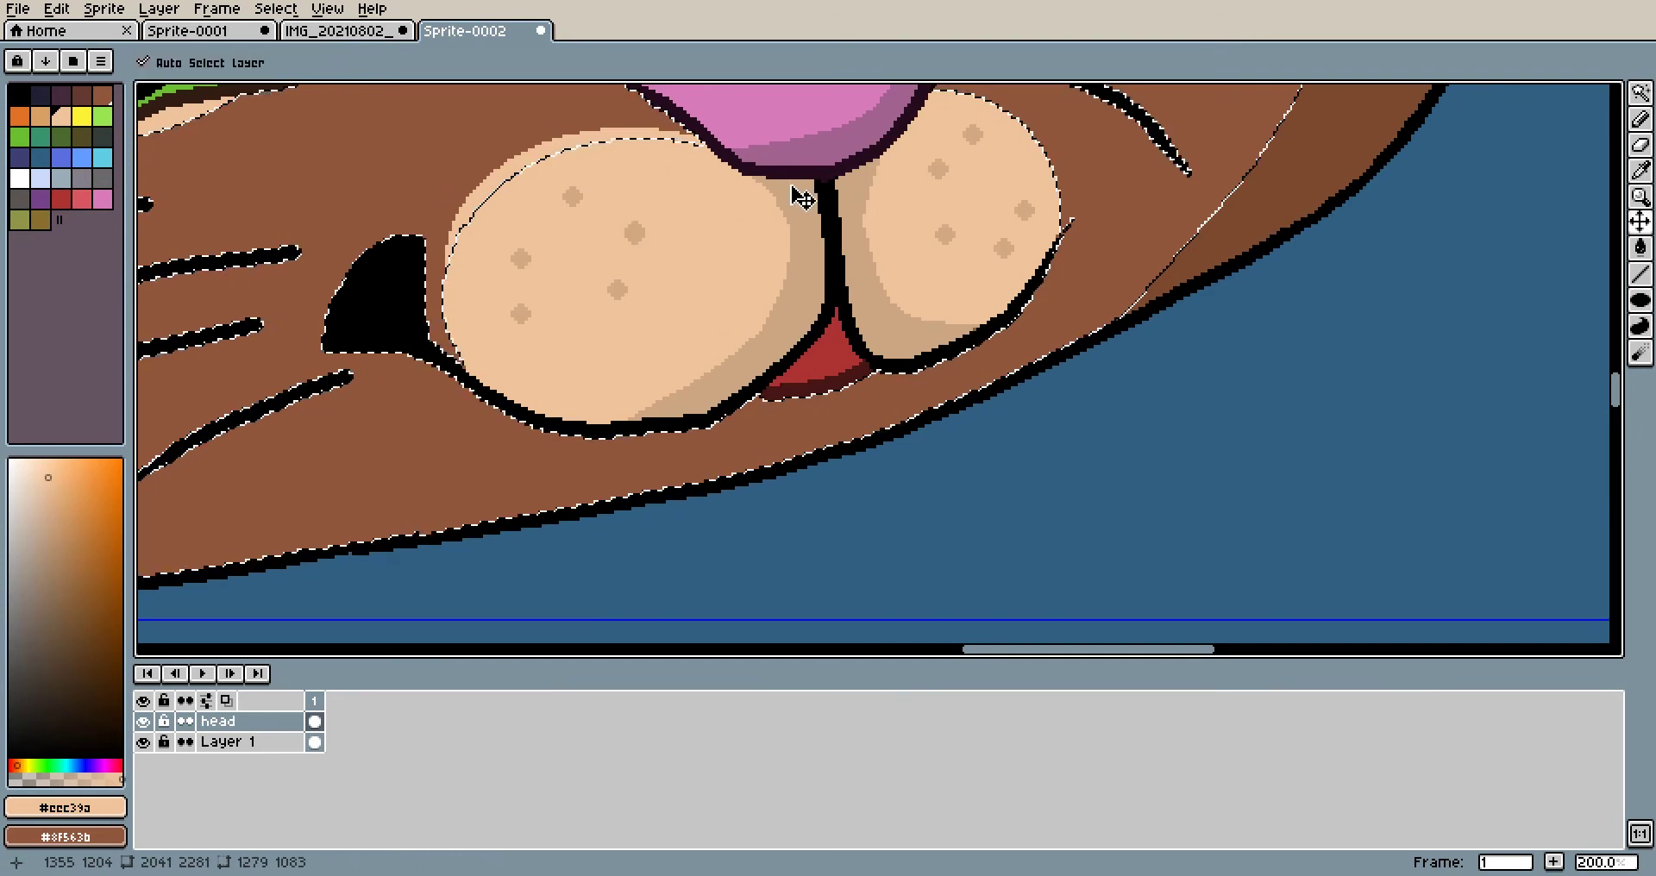
key(ctrl+x)
Sample the muzzle dots' colour (#d1a983), try extra Pencil dots on the larger muzzle pad, and undo the dots
key(i)
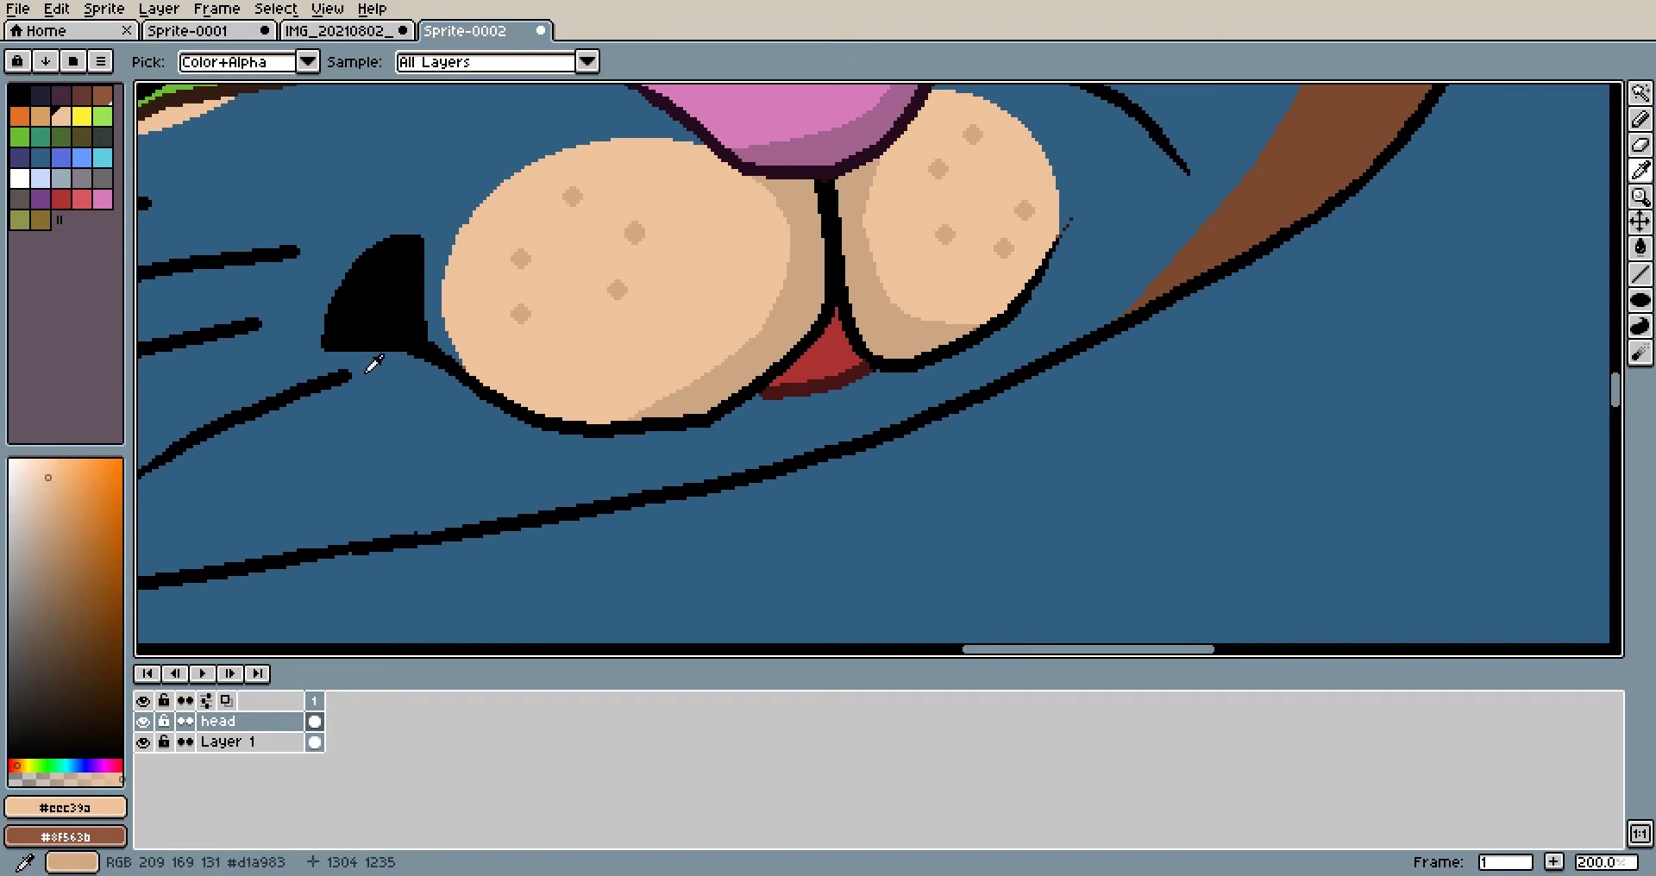
click(619, 288)
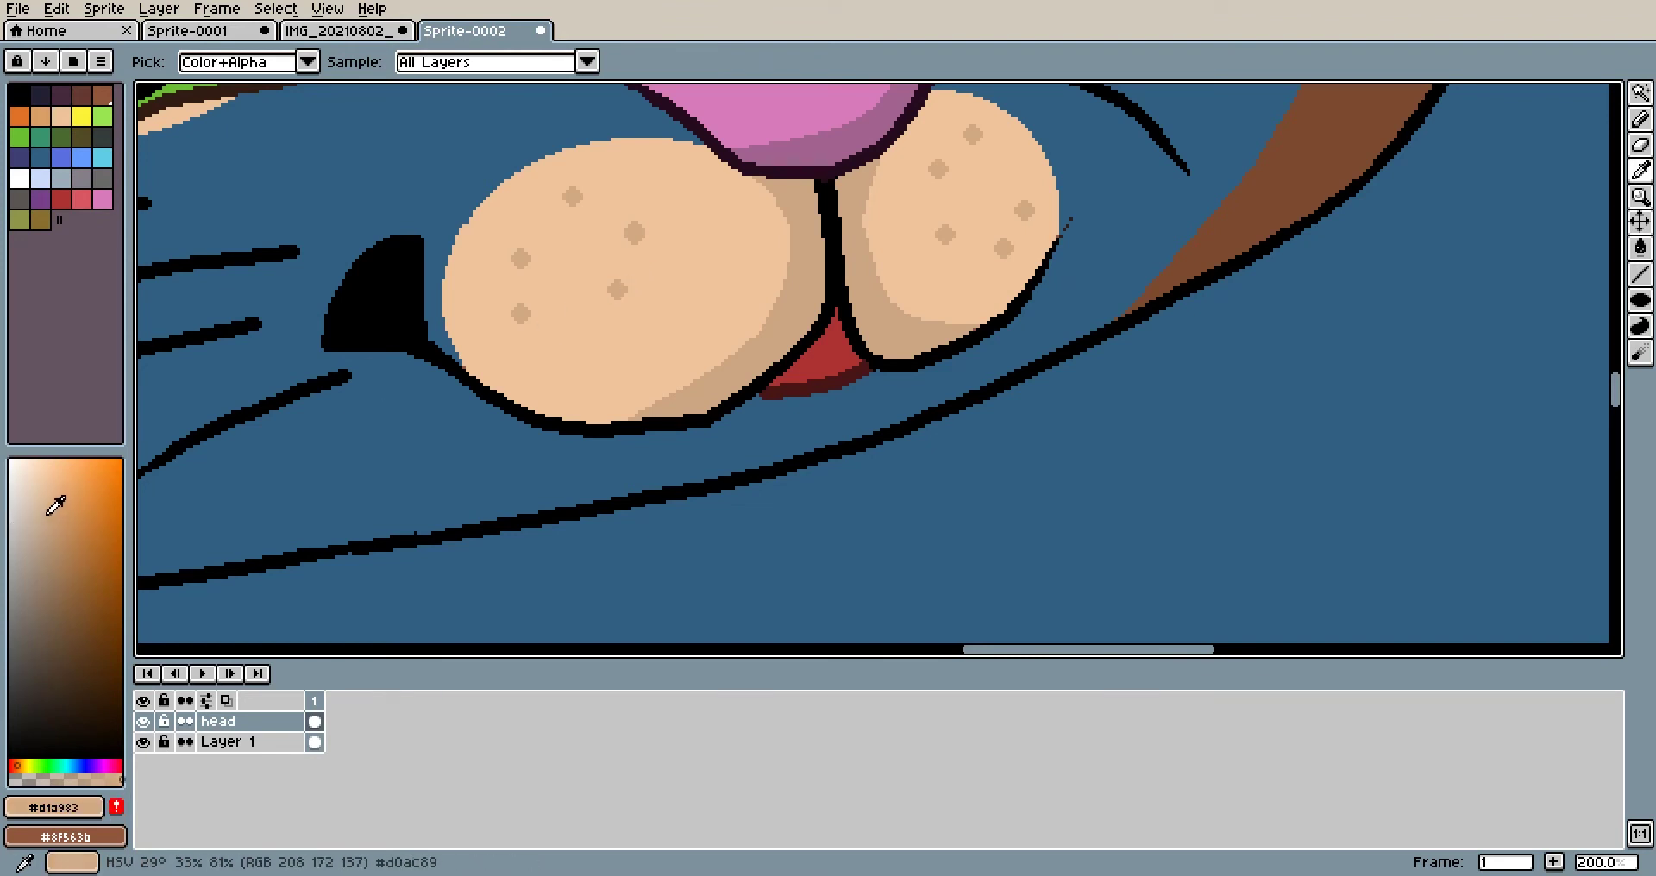
click(1640, 119)
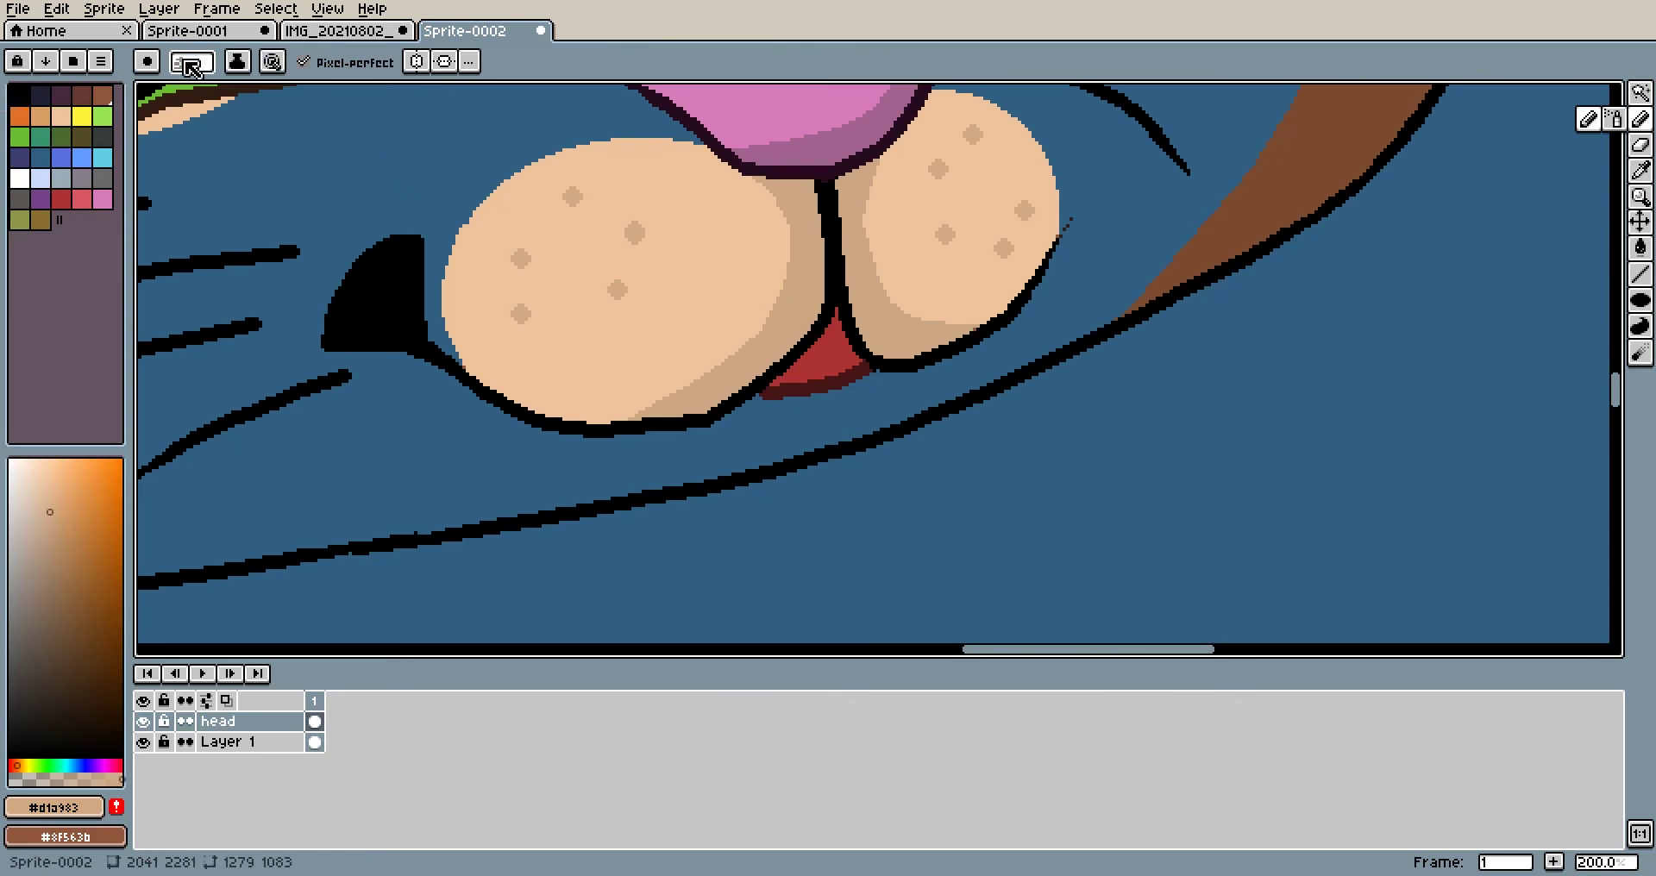
click(707, 246)
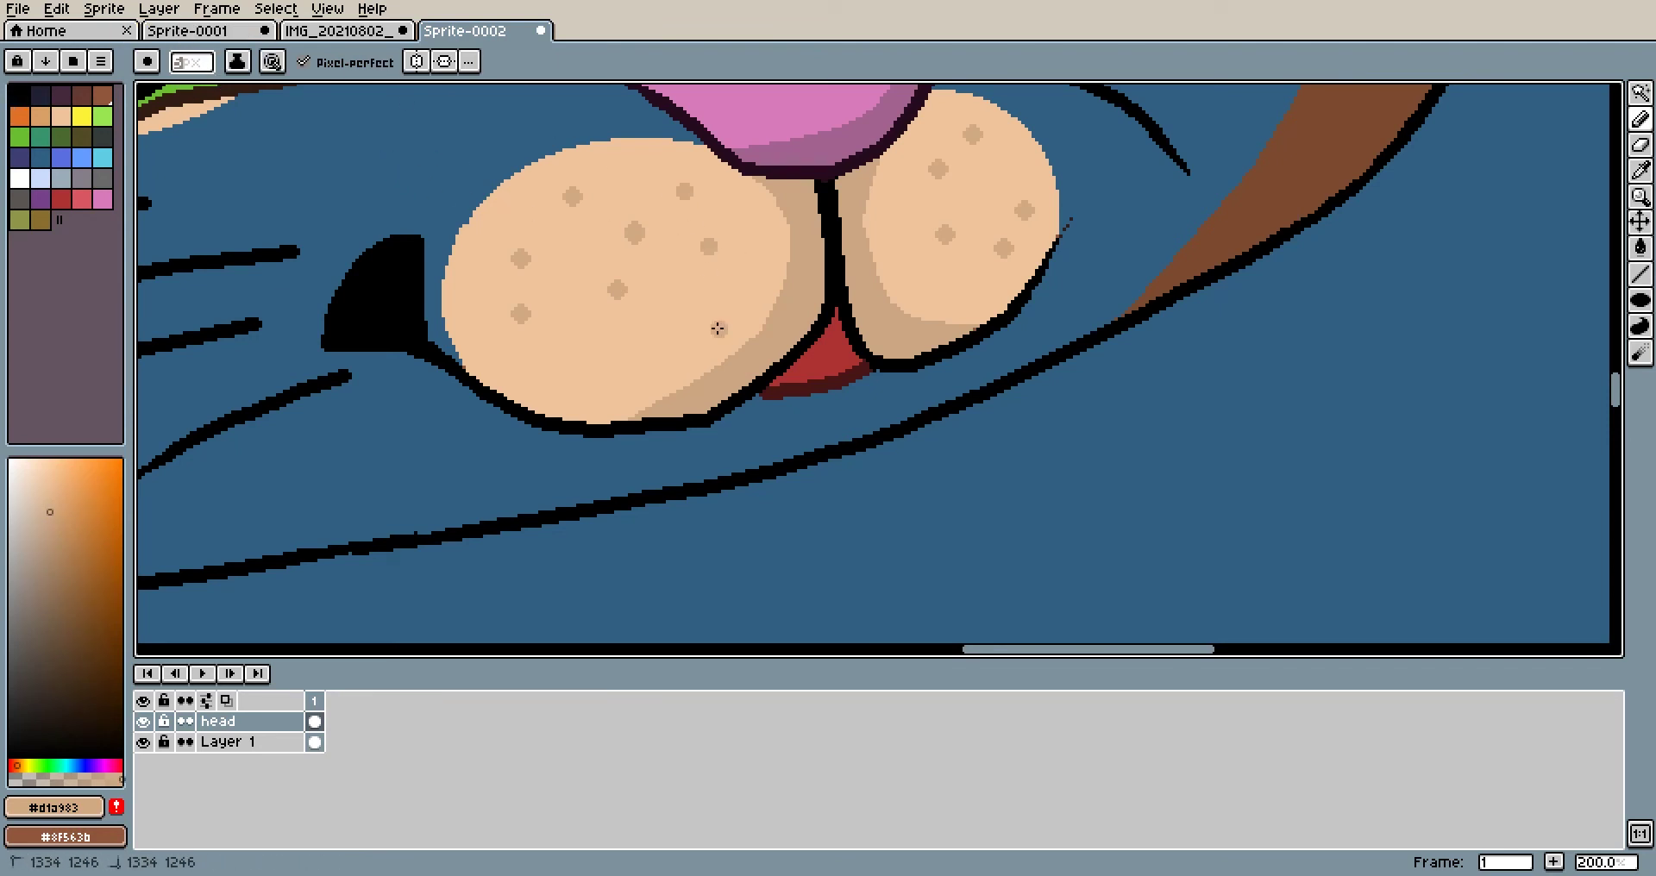
key(ctrl+z)
key(ctrl+z)
Try a thin #d1a983 line across the larger muzzle pad from the nose to the lower outline, and undo it
scroll(964, 213, down, 1)
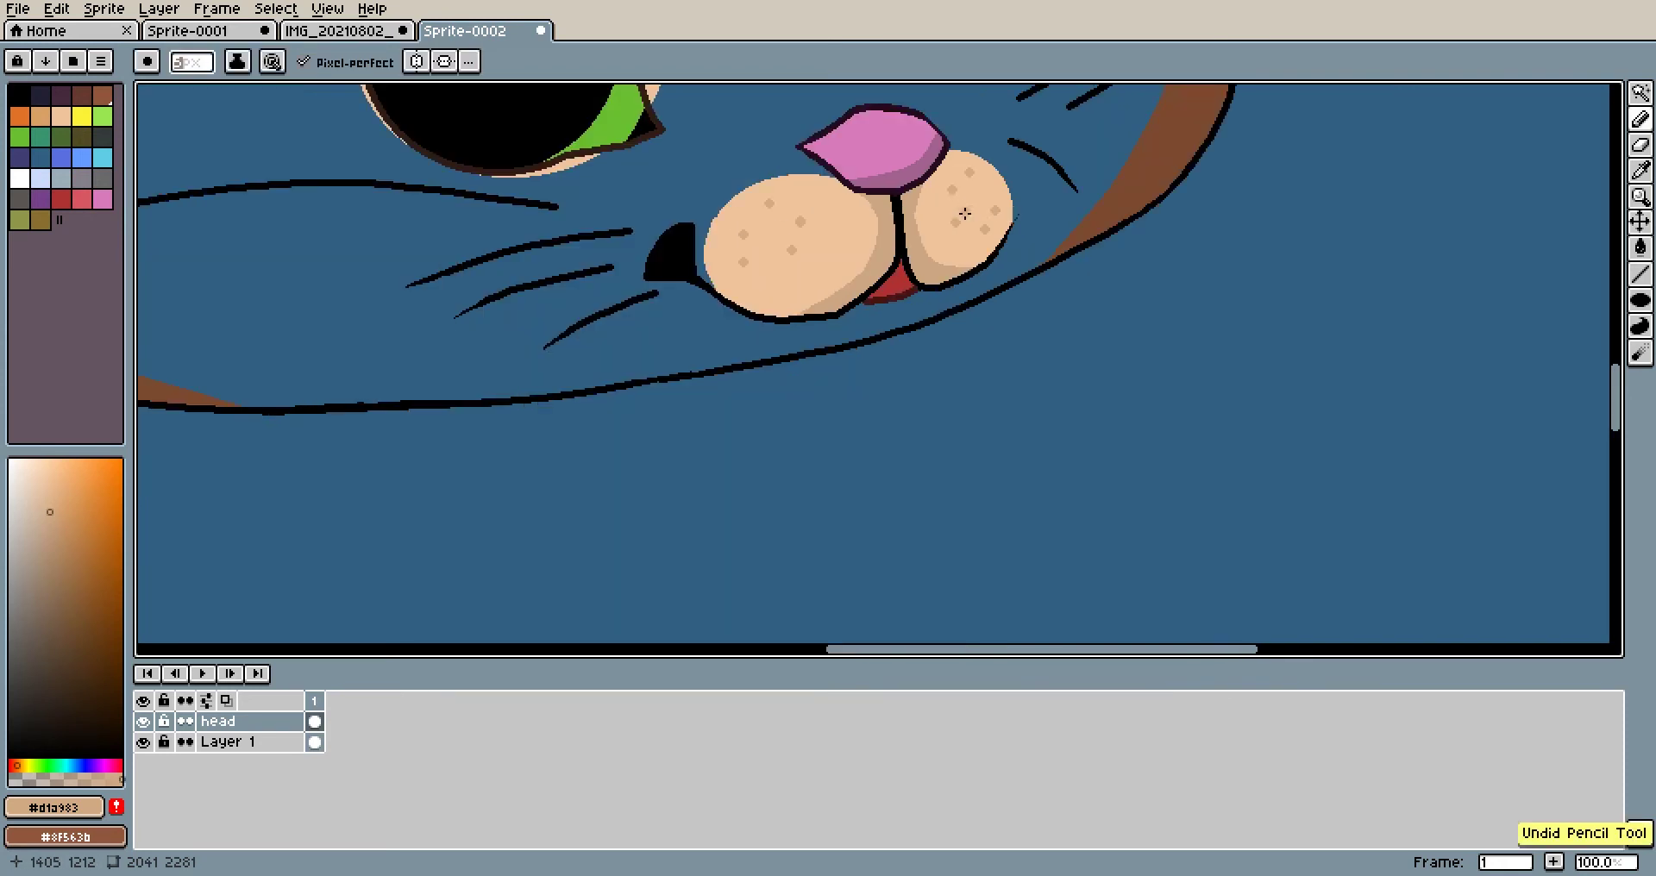
scroll(953, 220, up, 2)
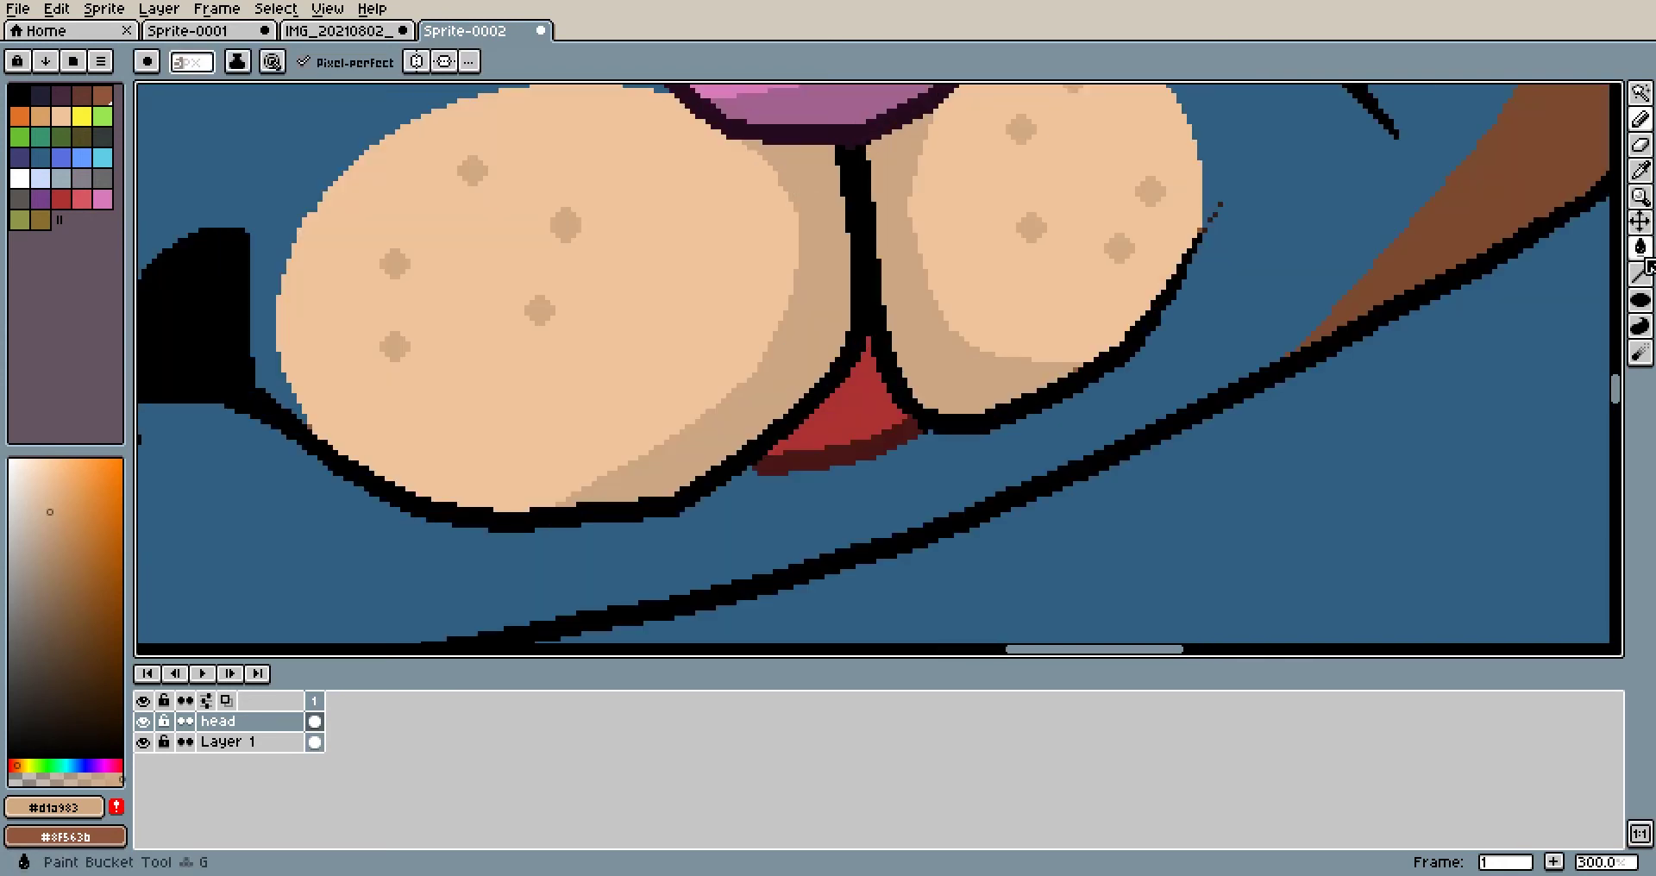
click(1640, 275)
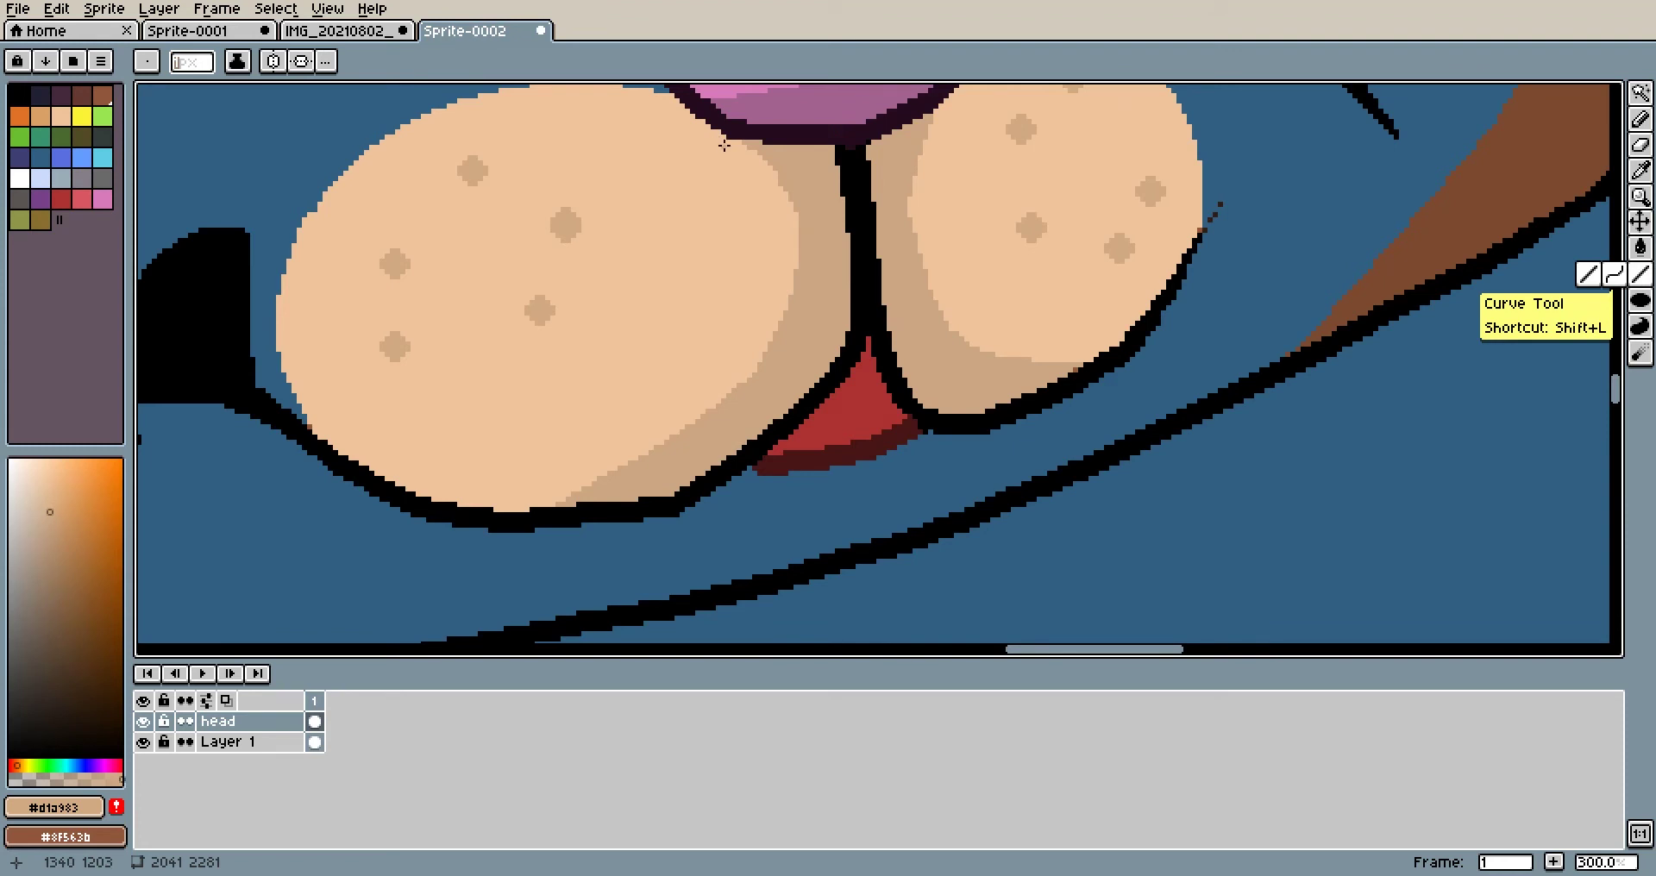
mouse_move(722, 140)
mouse_down()
mouse_move(662, 331)
mouse_move(485, 510)
mouse_up()
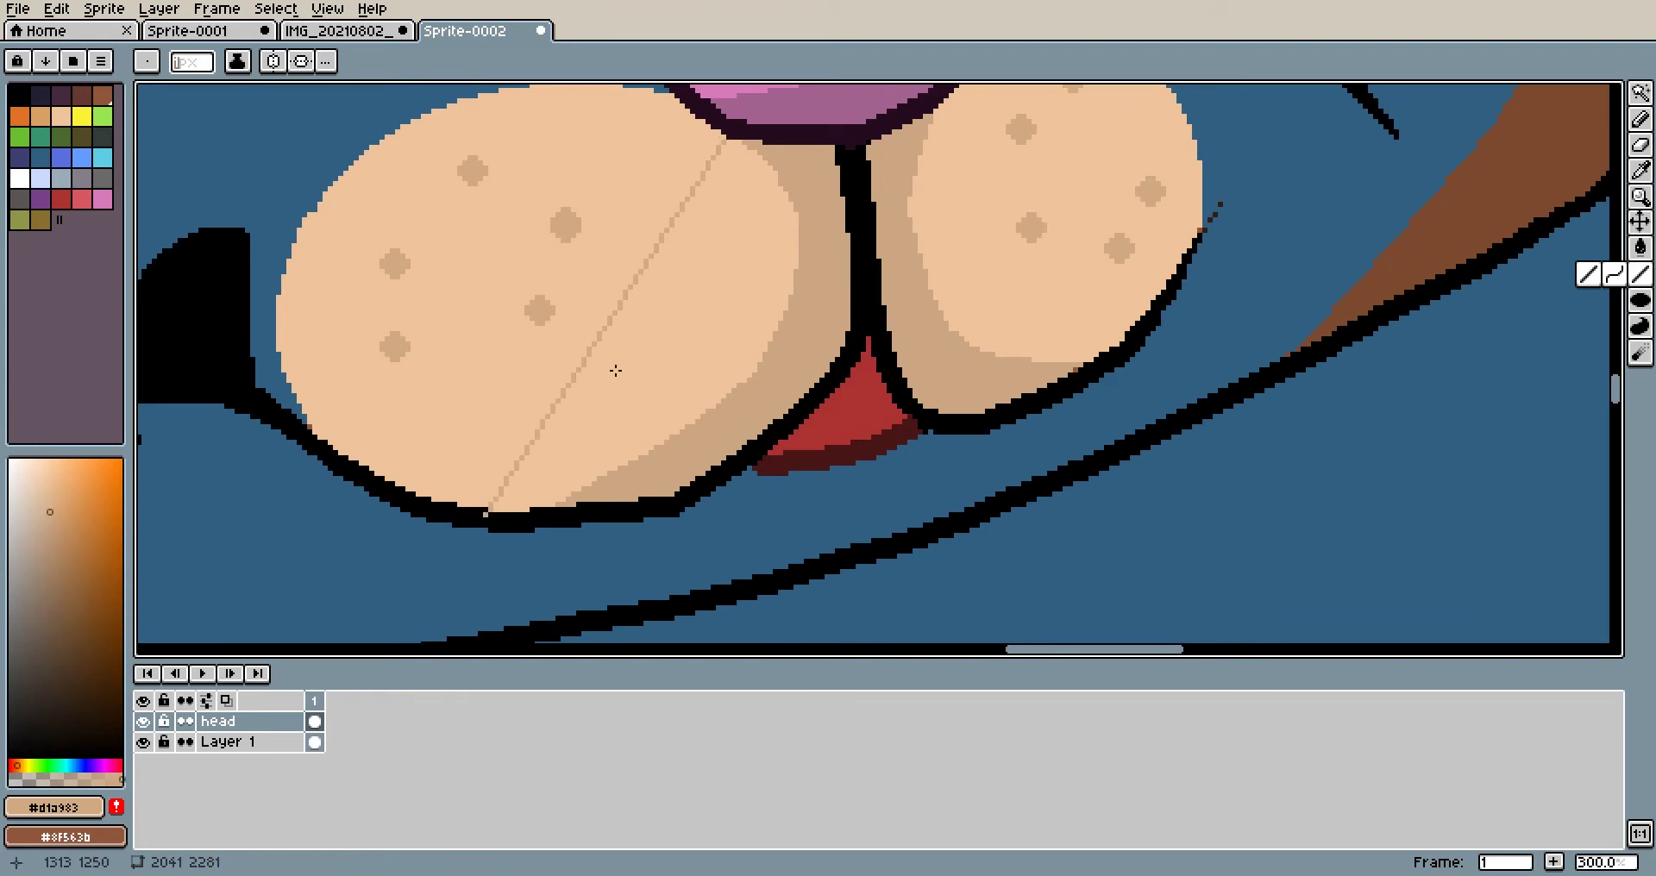
key(ctrl+z)
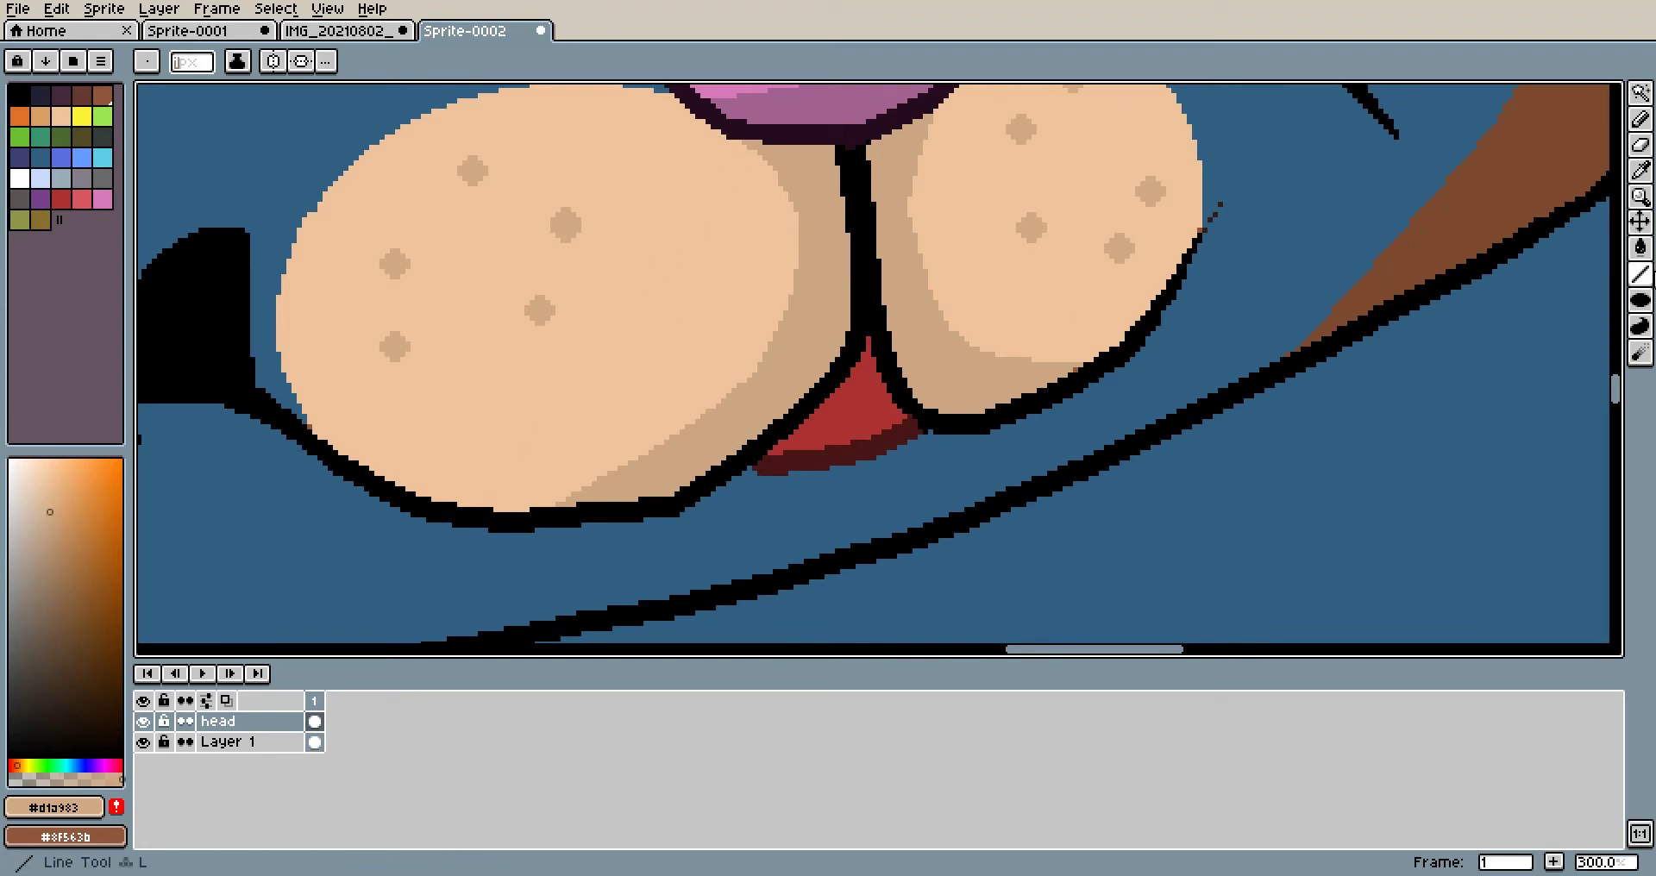
Try a curved #d1a983 shading edge across the larger muzzle pad with the area beside it filled, and undo both
click(1614, 276)
mouse_move(709, 114)
mouse_down()
mouse_move(683, 333)
mouse_move(473, 521)
mouse_up()
click(695, 316)
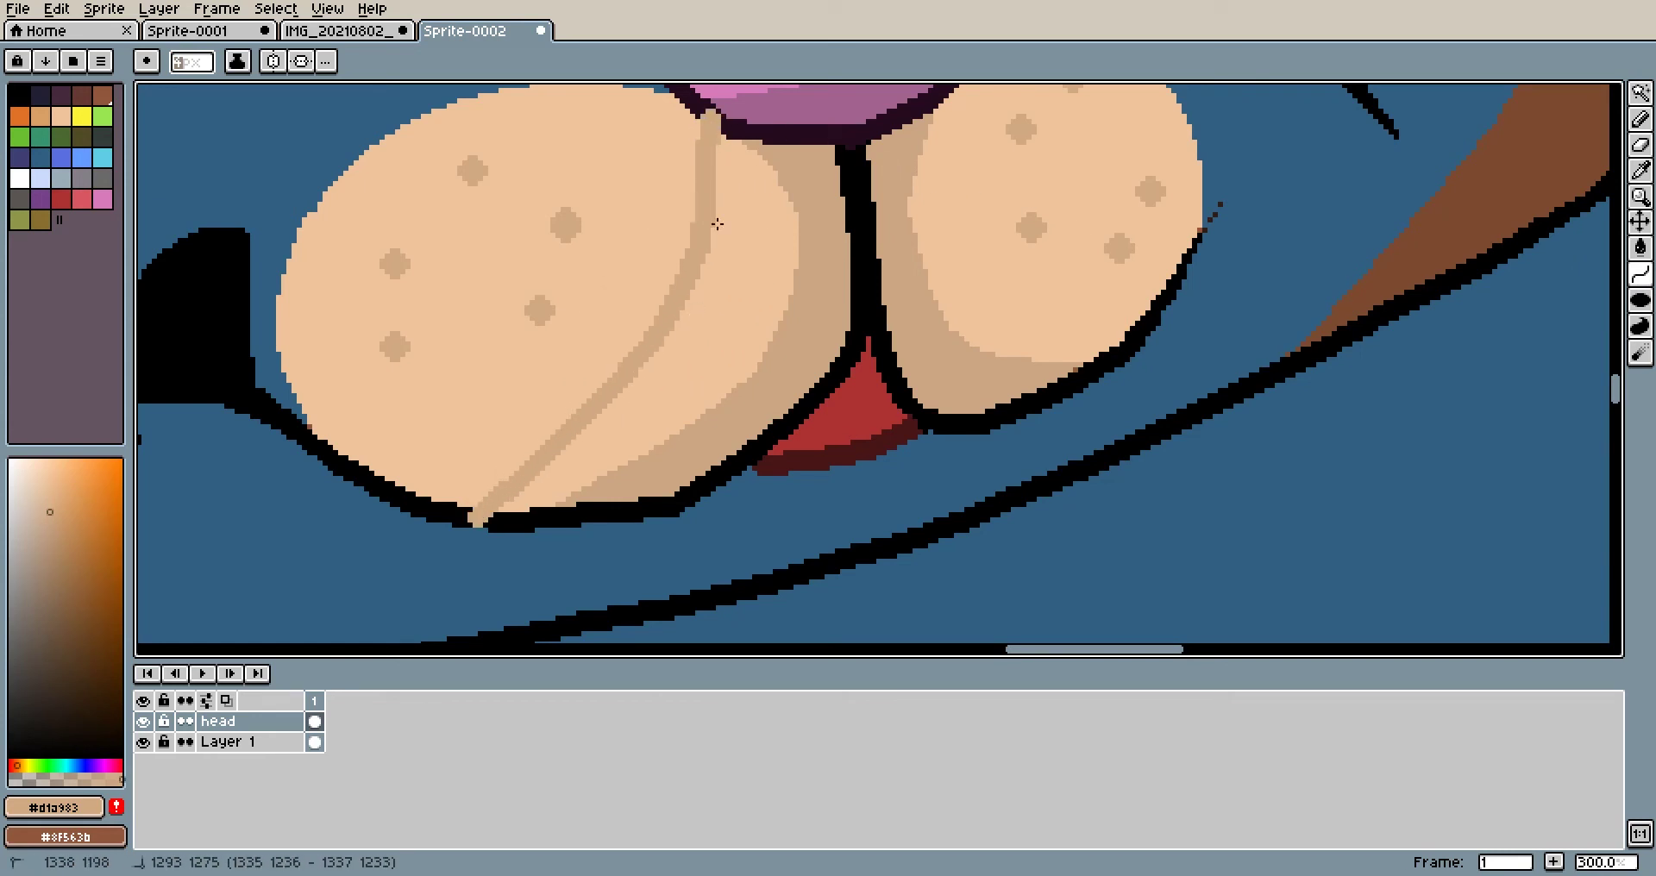
click(643, 322)
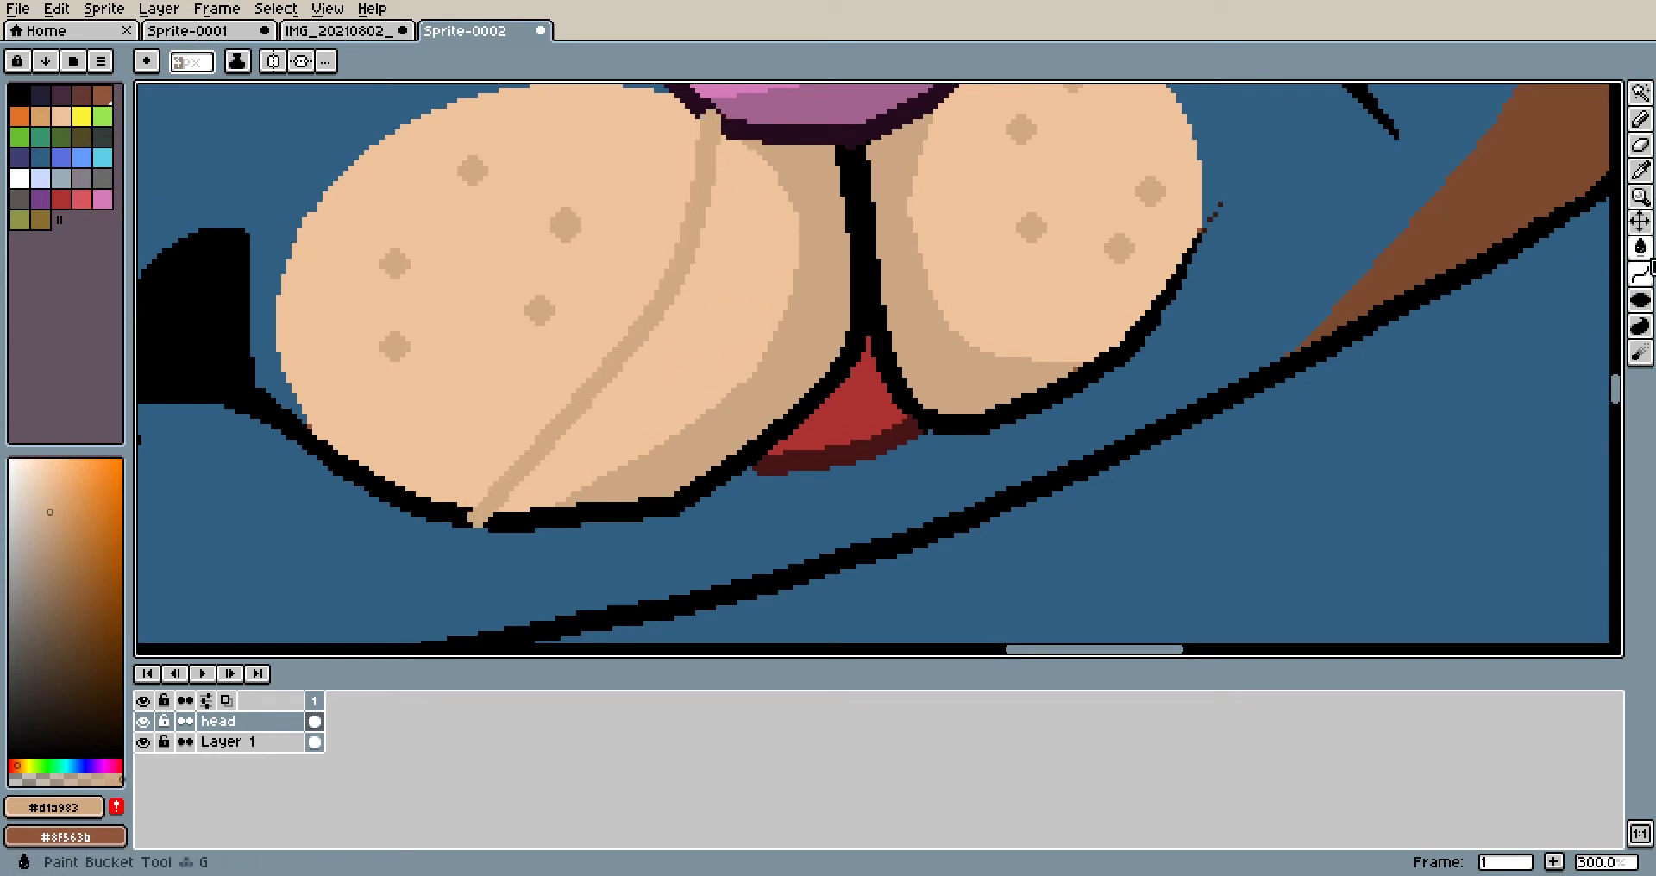
click(1639, 247)
click(790, 284)
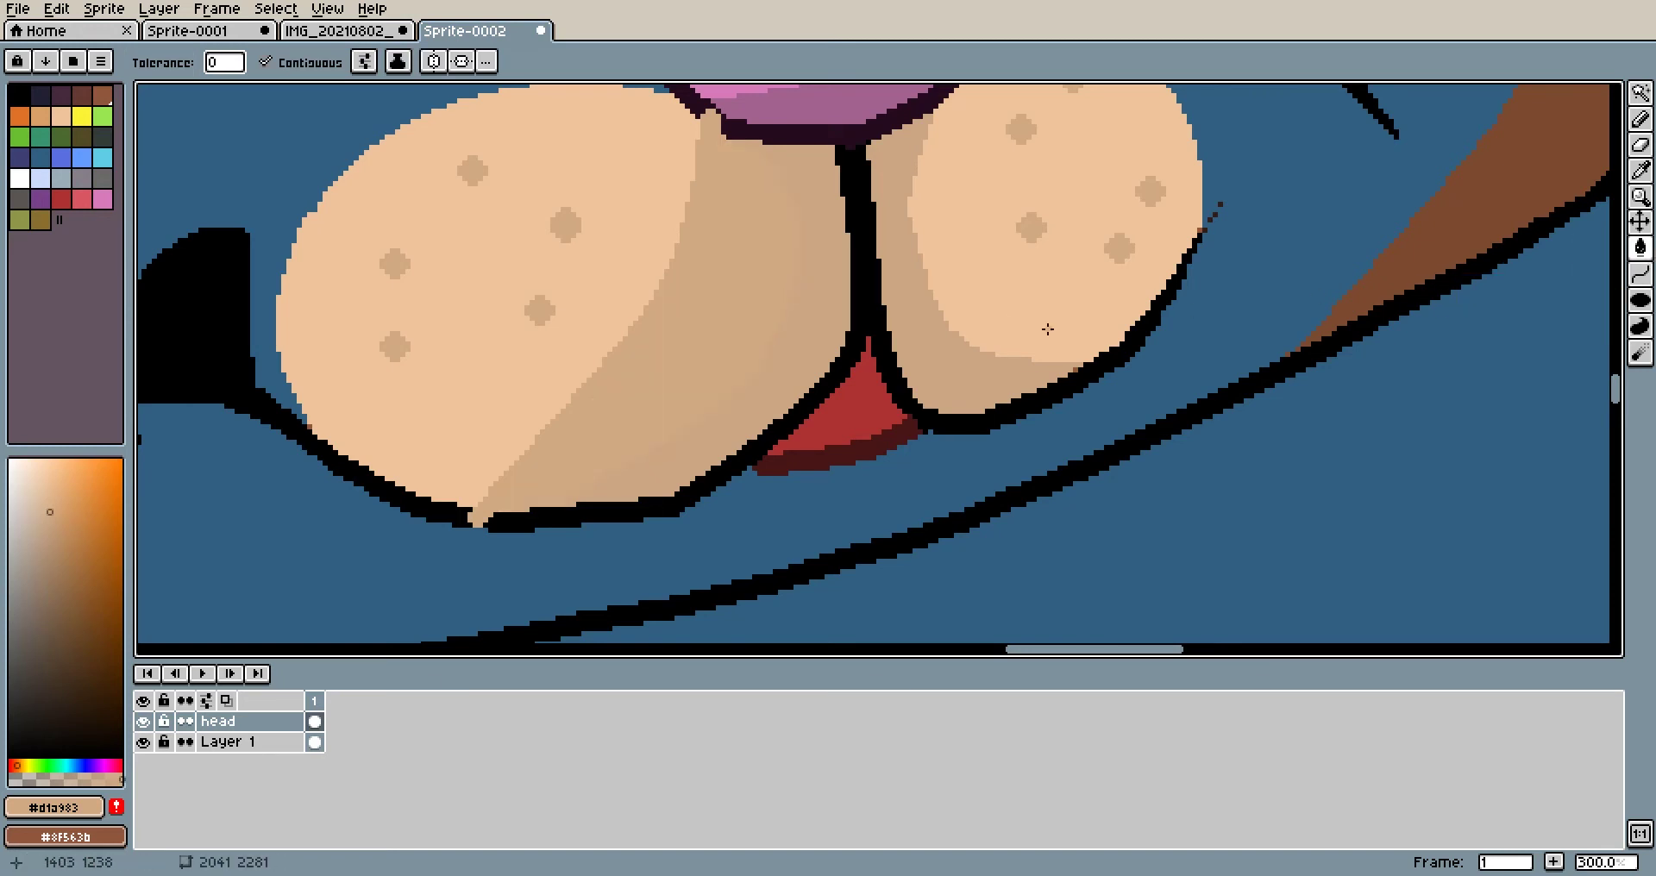
key(ctrl+z)
key(ctrl+z)
Sample the nose's shadow colour (#a1628d) and its dark outline colour (#250b1c) with the Eyedropper
scroll(844, 313, down, 4)
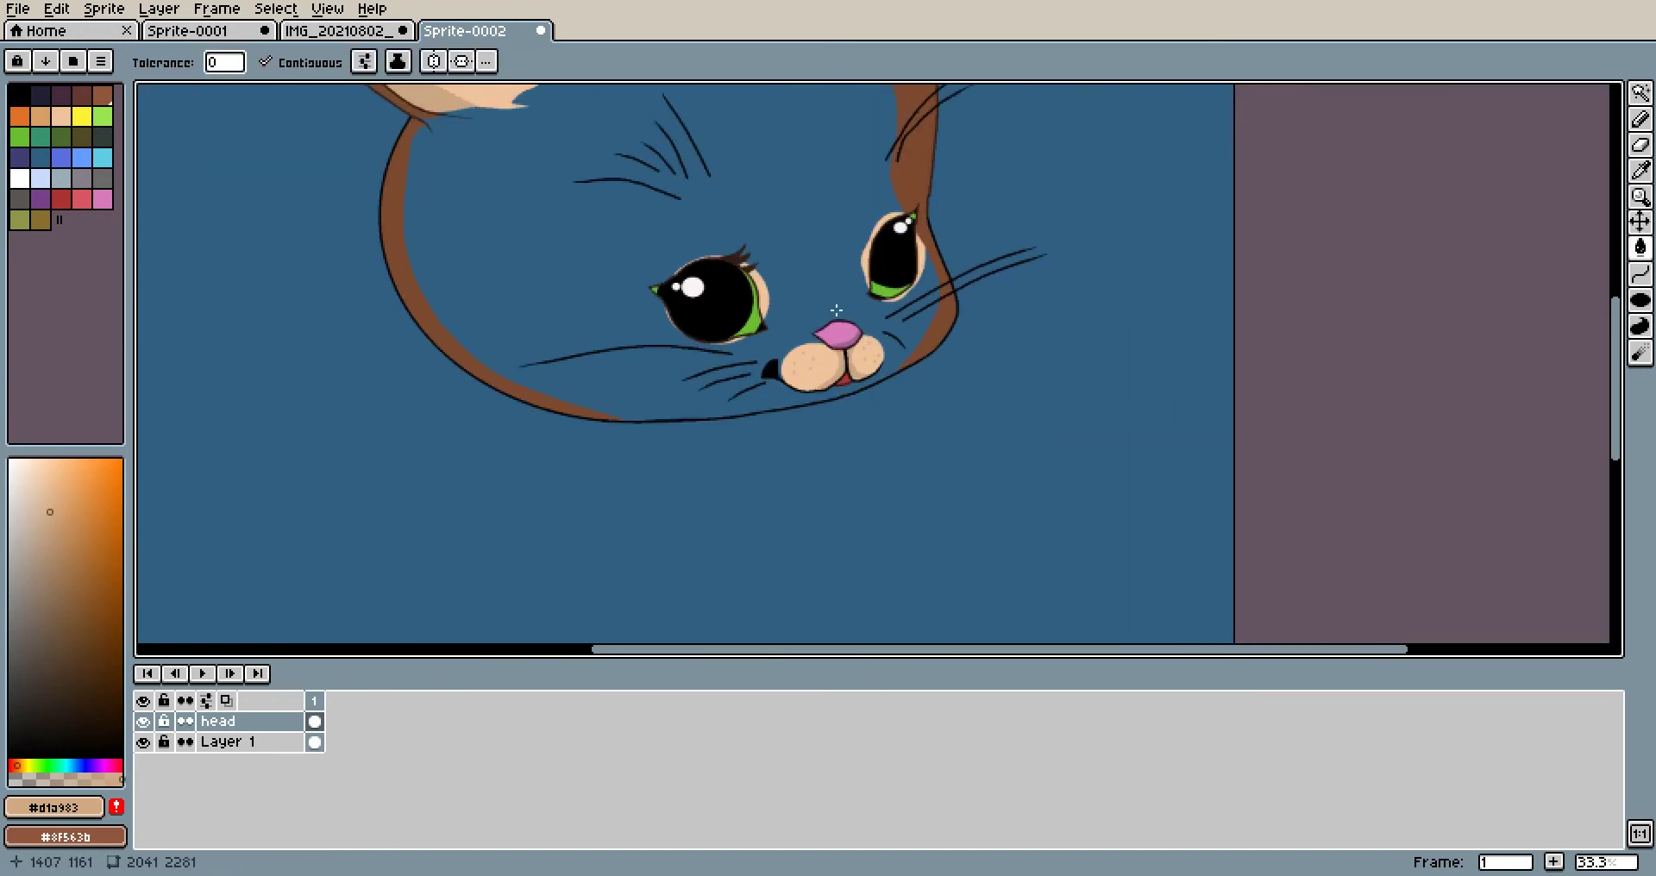
scroll(844, 313, up, 5)
scroll(756, 243, up, 2)
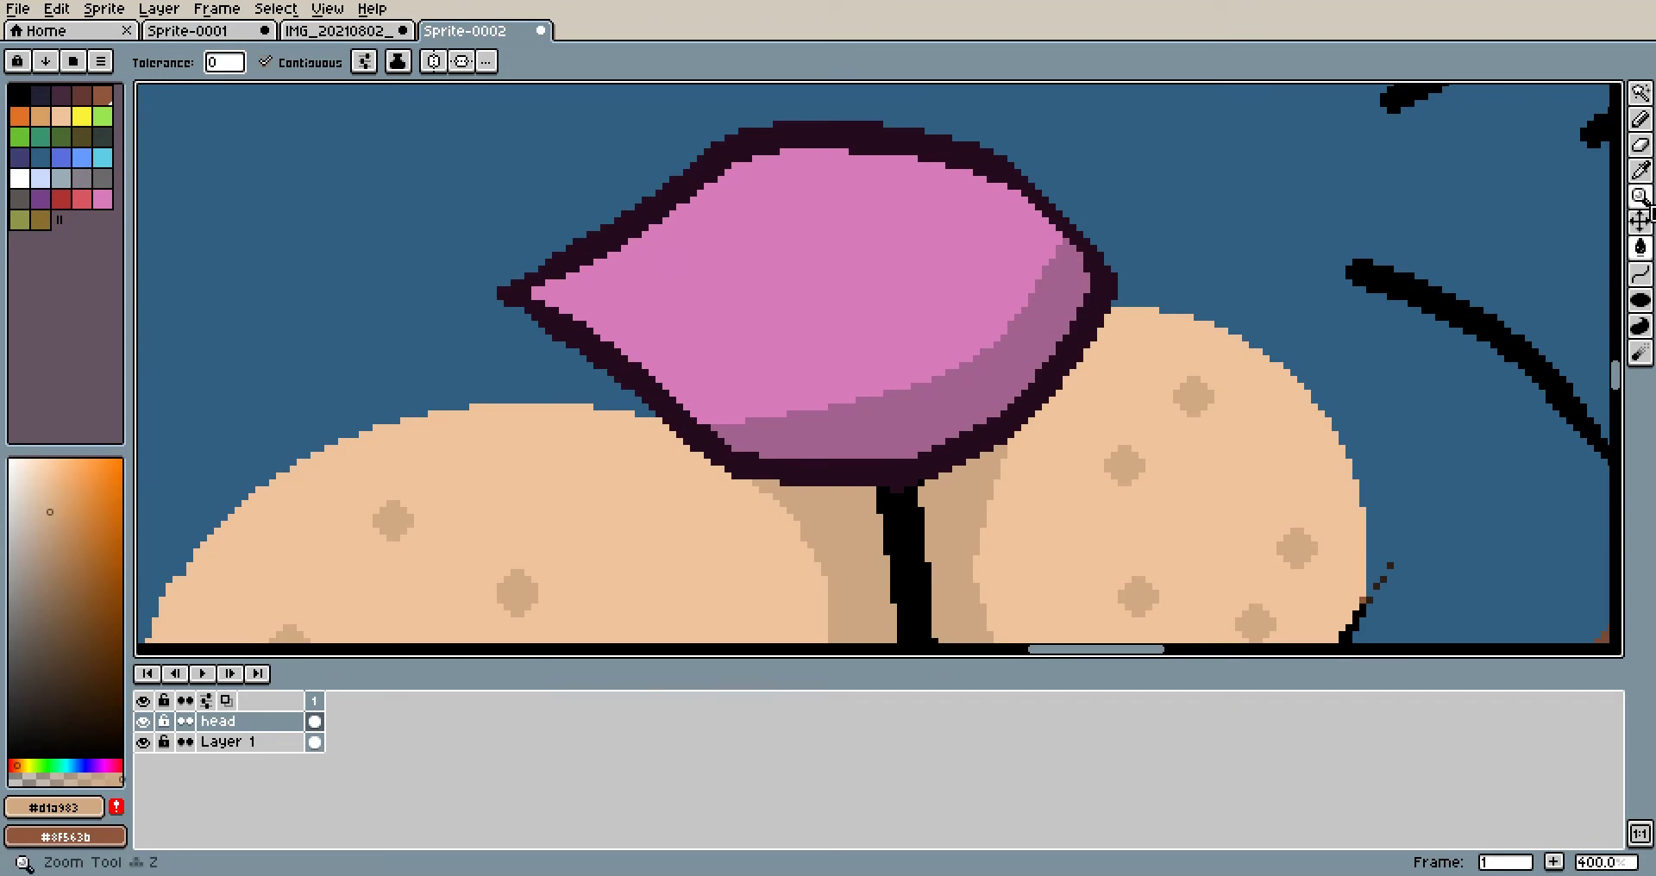
click(1639, 170)
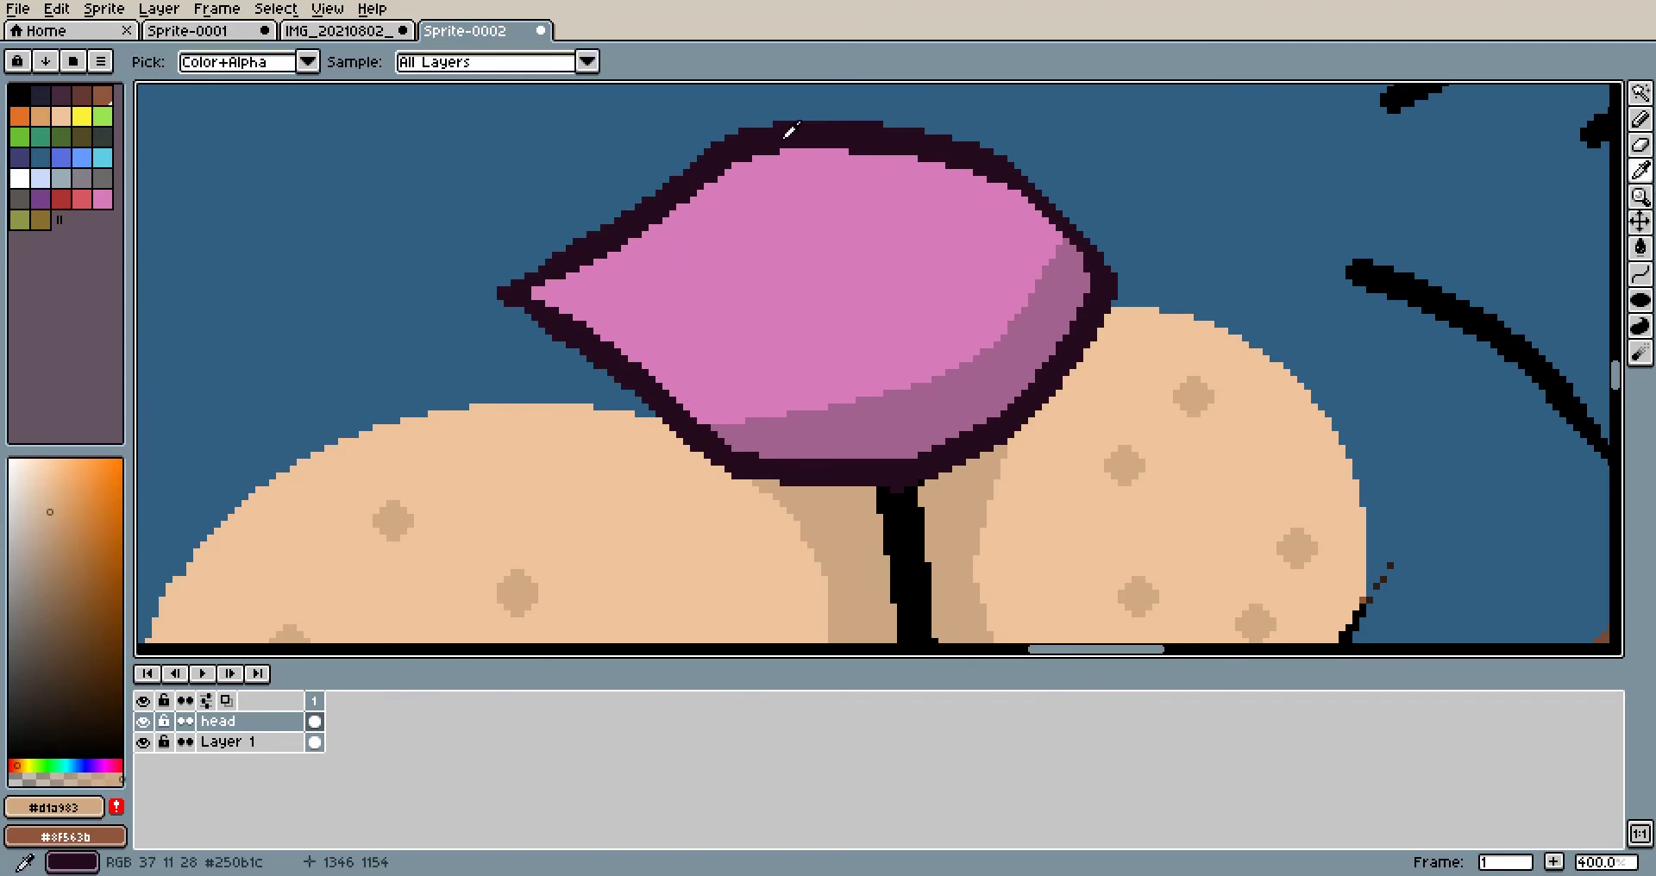
click(1016, 348)
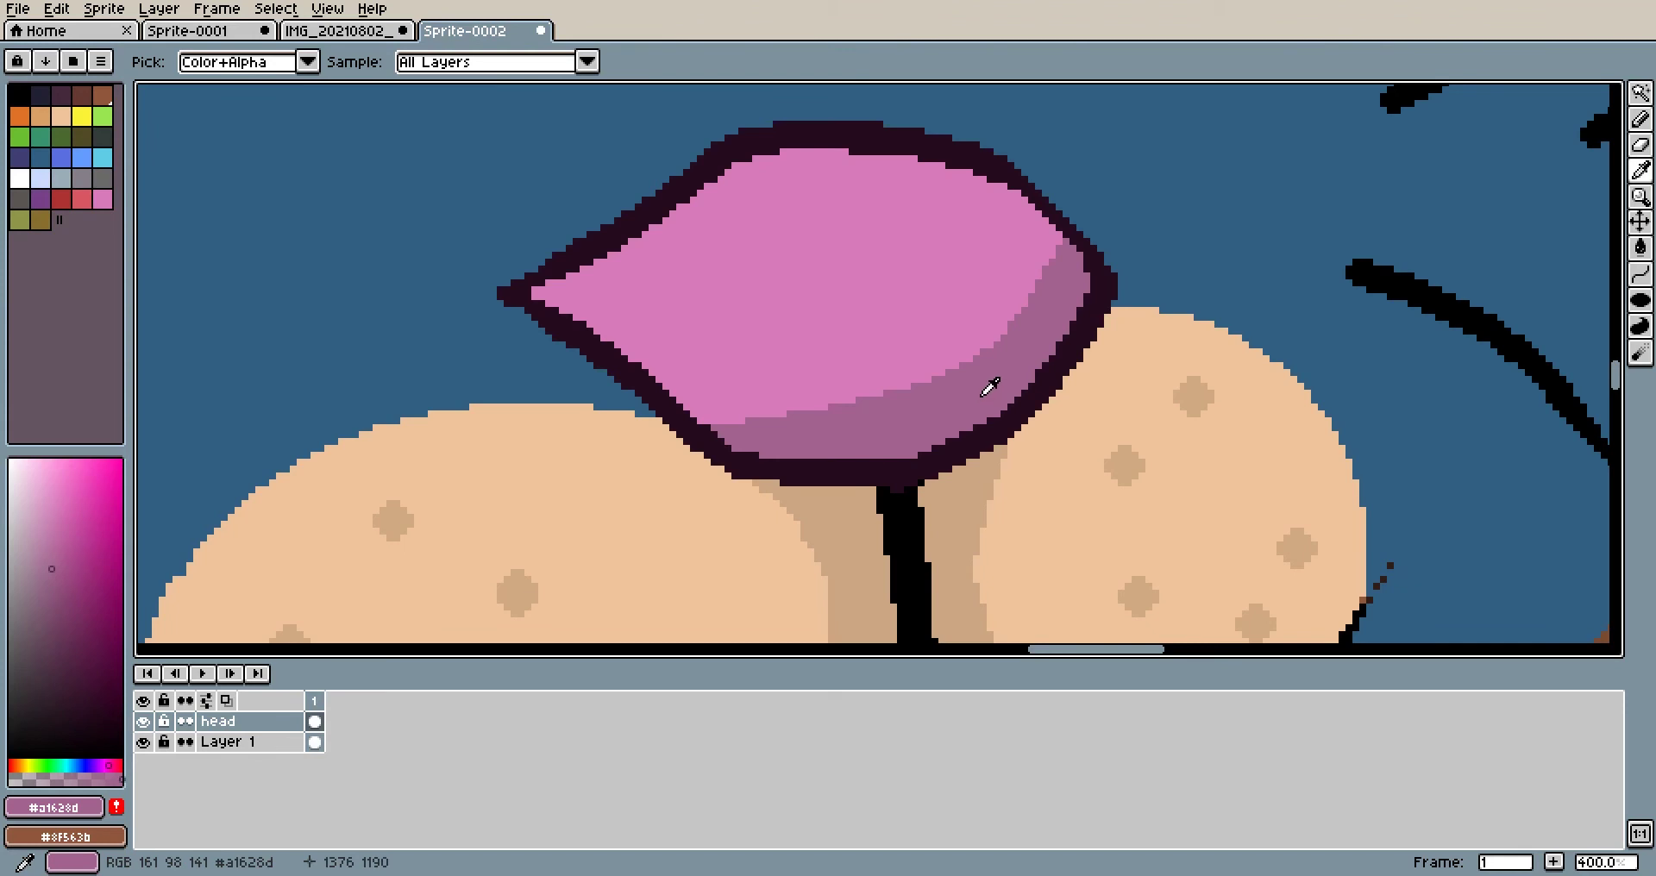
click(966, 443)
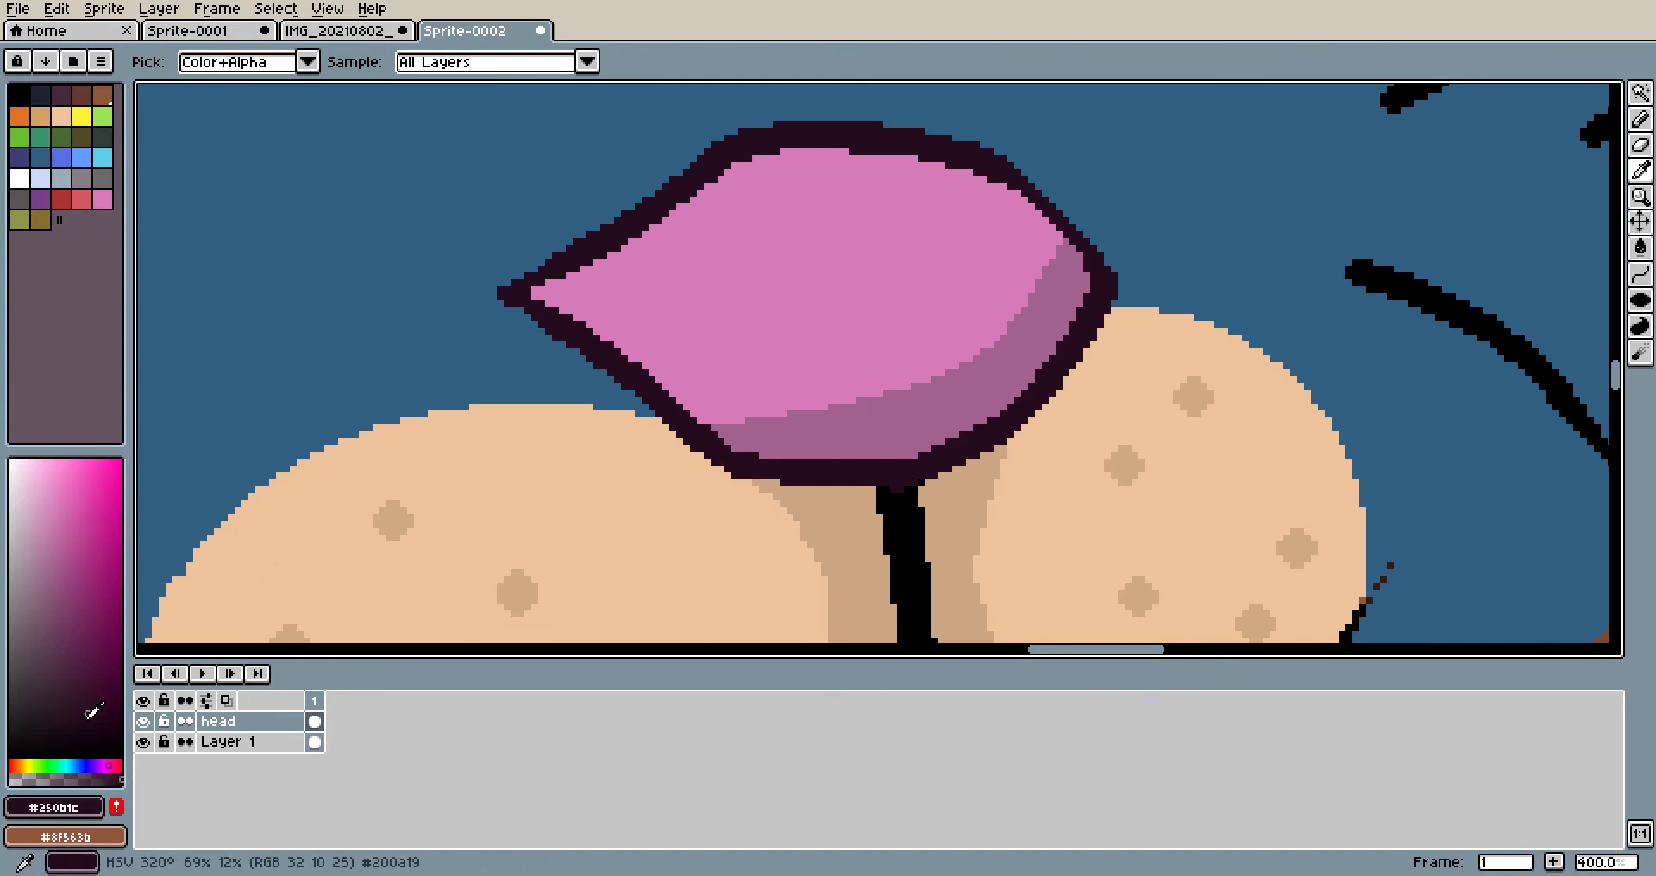
scroll(795, 306, down, 3)
scroll(846, 318, up, 3)
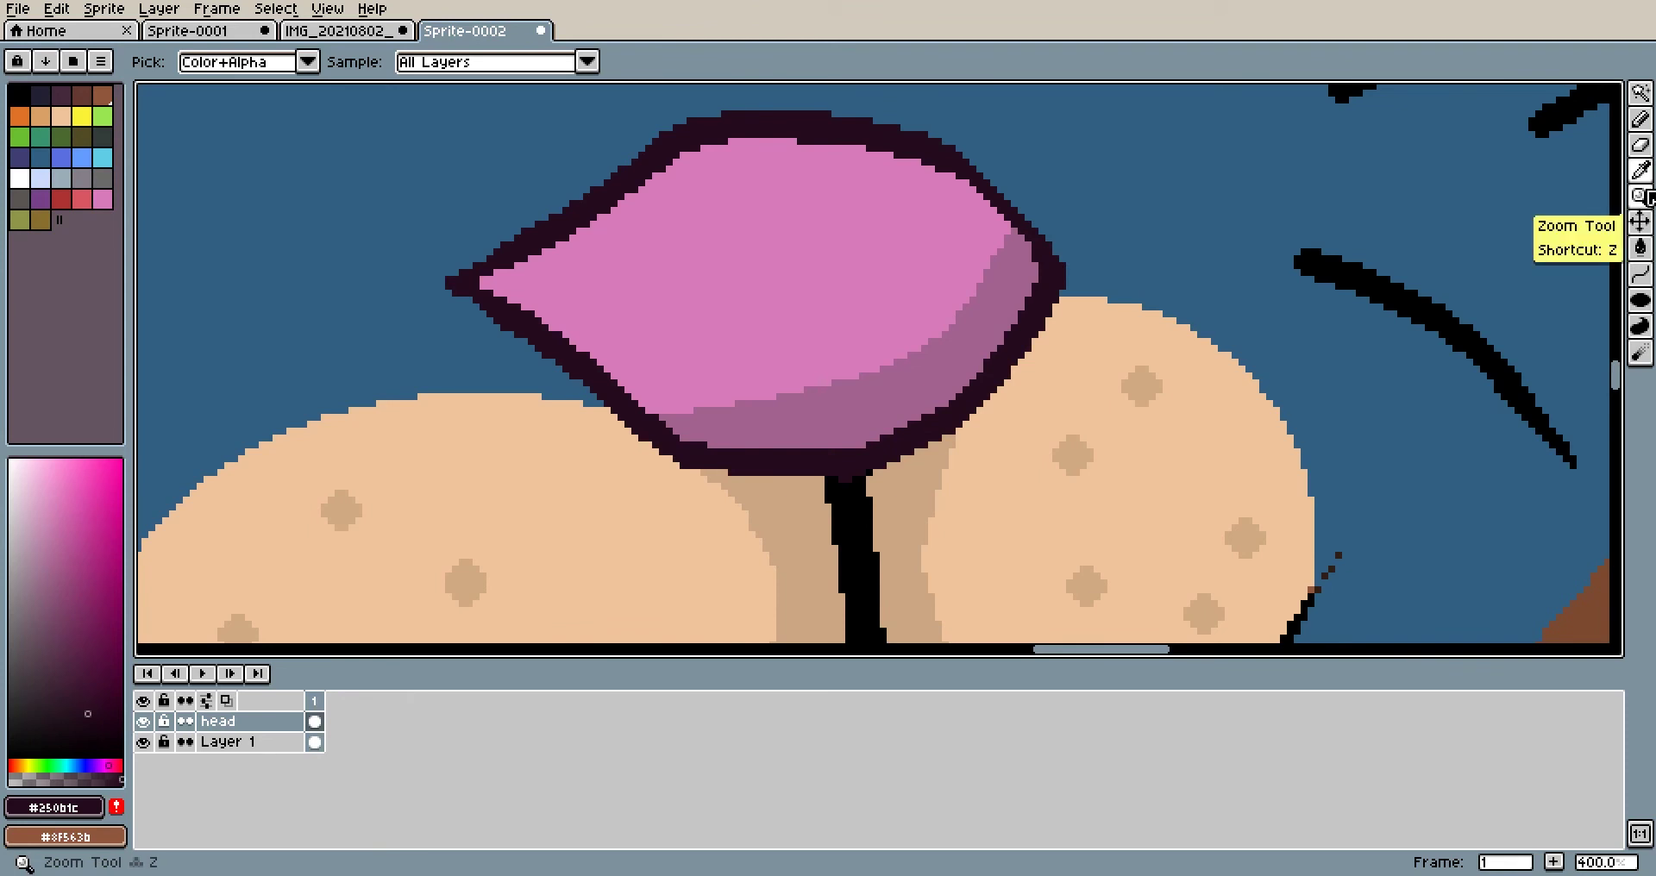
Sample black (#000000) from the line below the nose and draw thin dividing lines across the nose outline at both corners
click(849, 516)
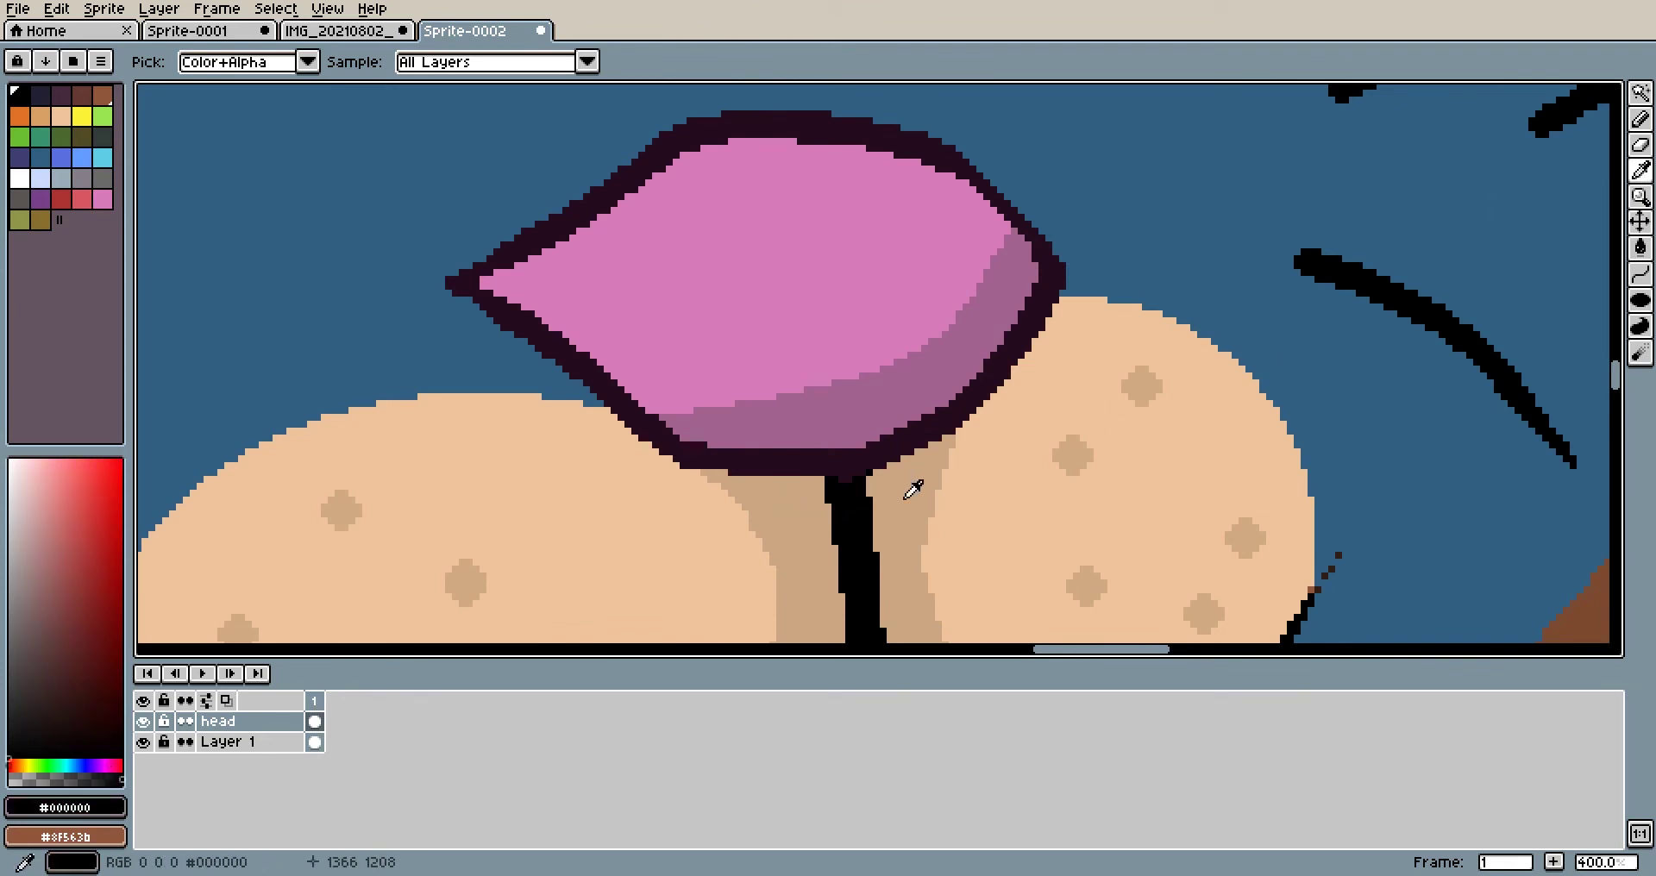
click(1640, 274)
click(1589, 273)
scroll(1078, 239, up, 1)
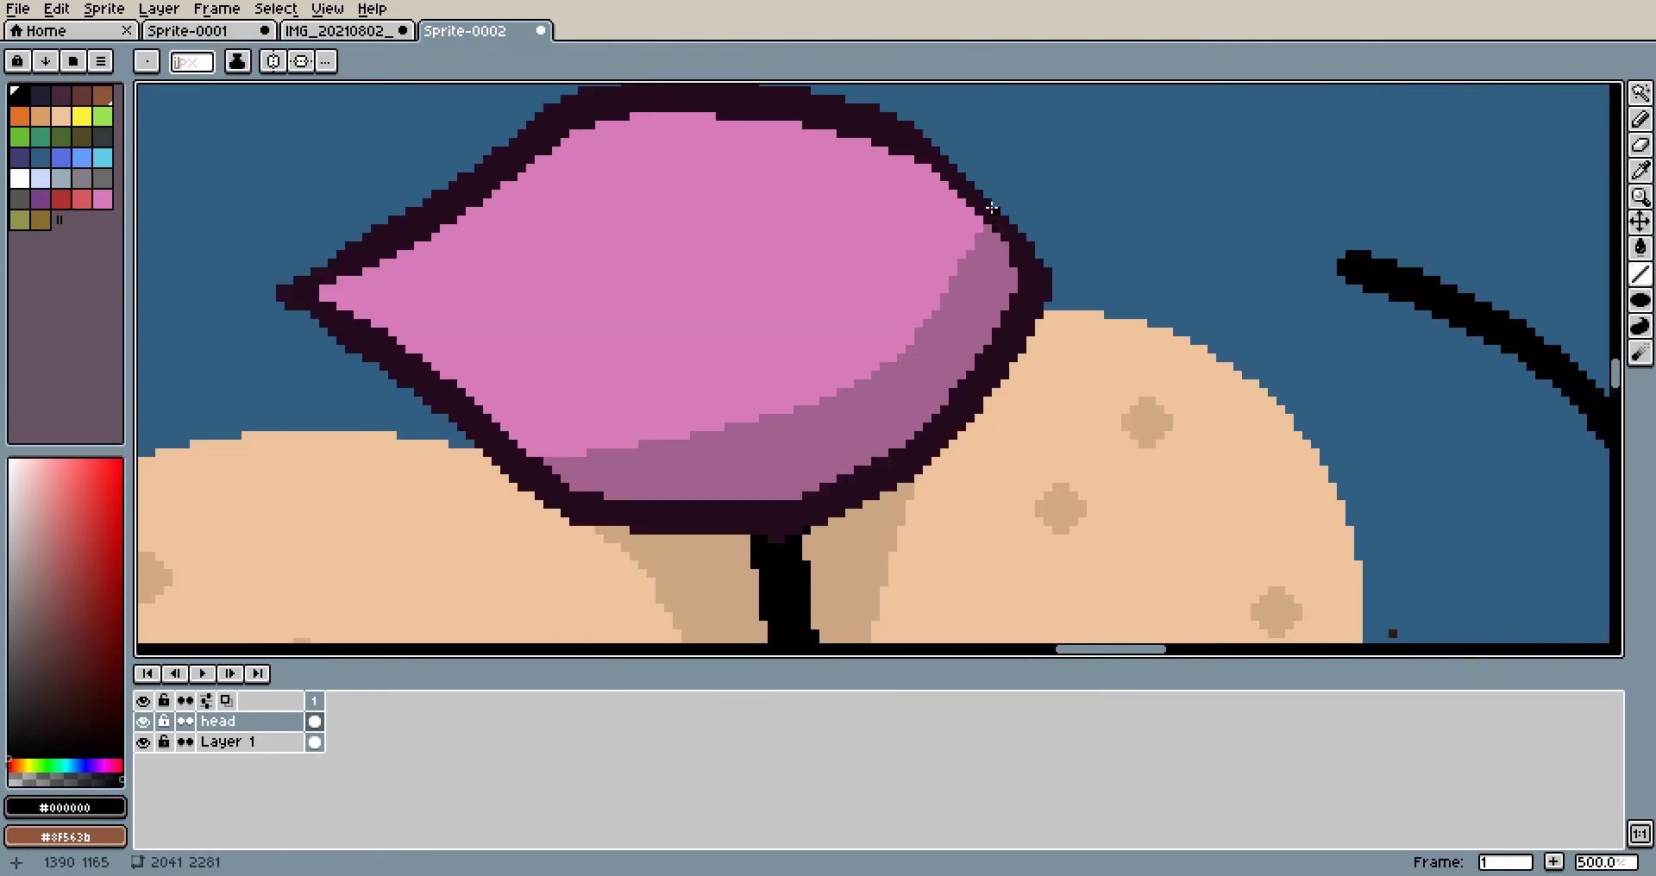
drag(991, 208, 1030, 246)
key(ctrl+z)
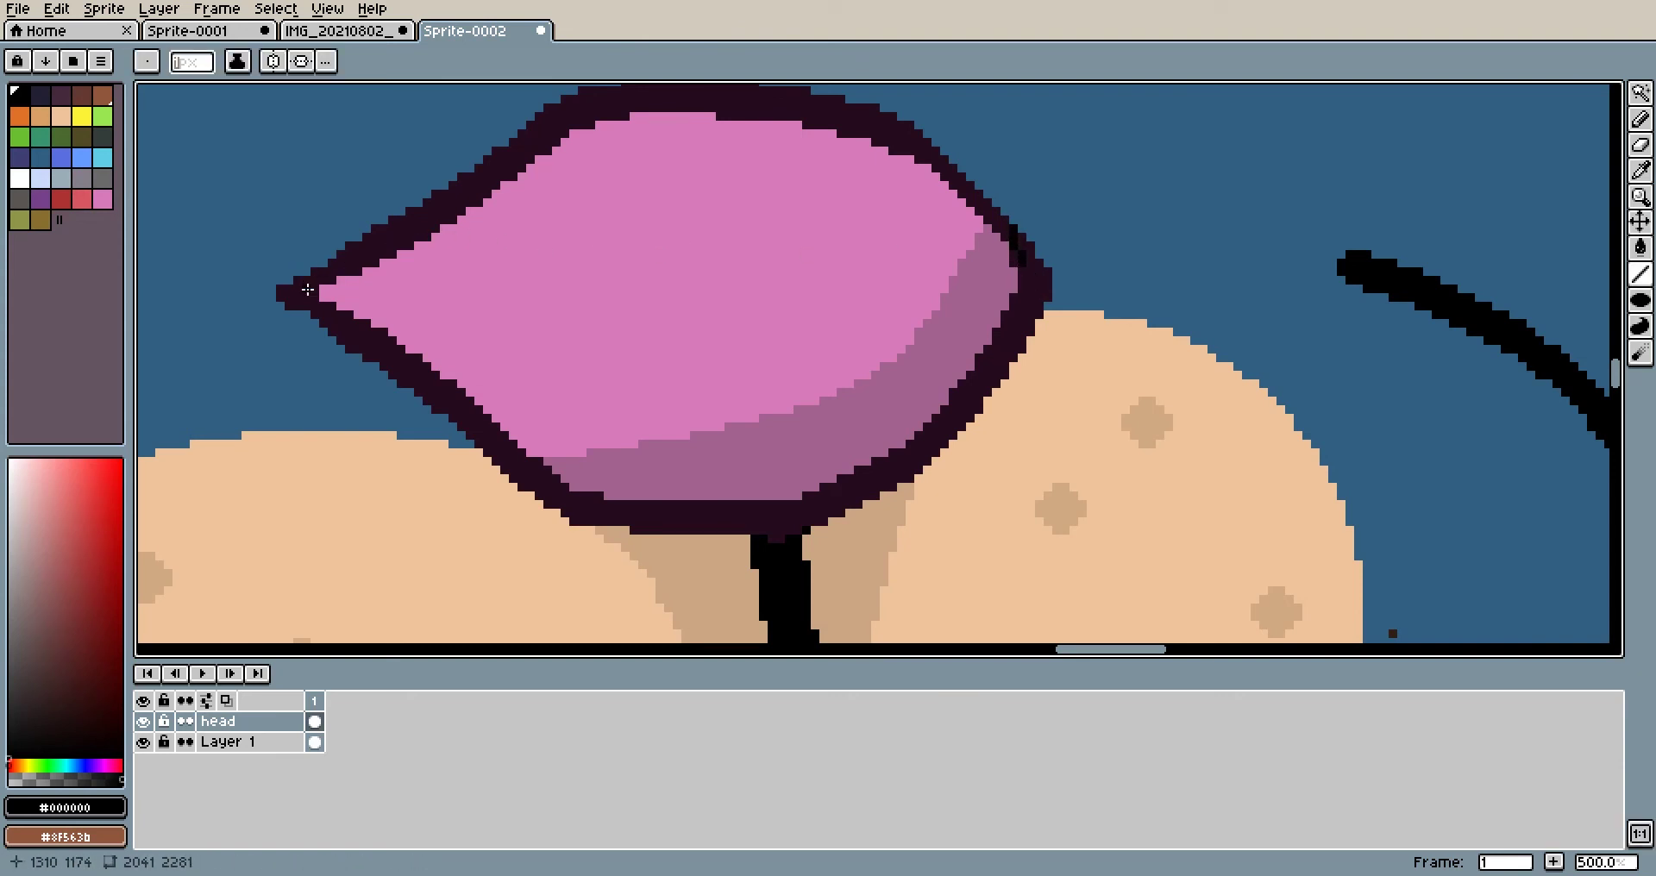
drag(315, 299, 292, 291)
Fill the lower section of the nose outline with black and inspect it within the whole face
click(1640, 249)
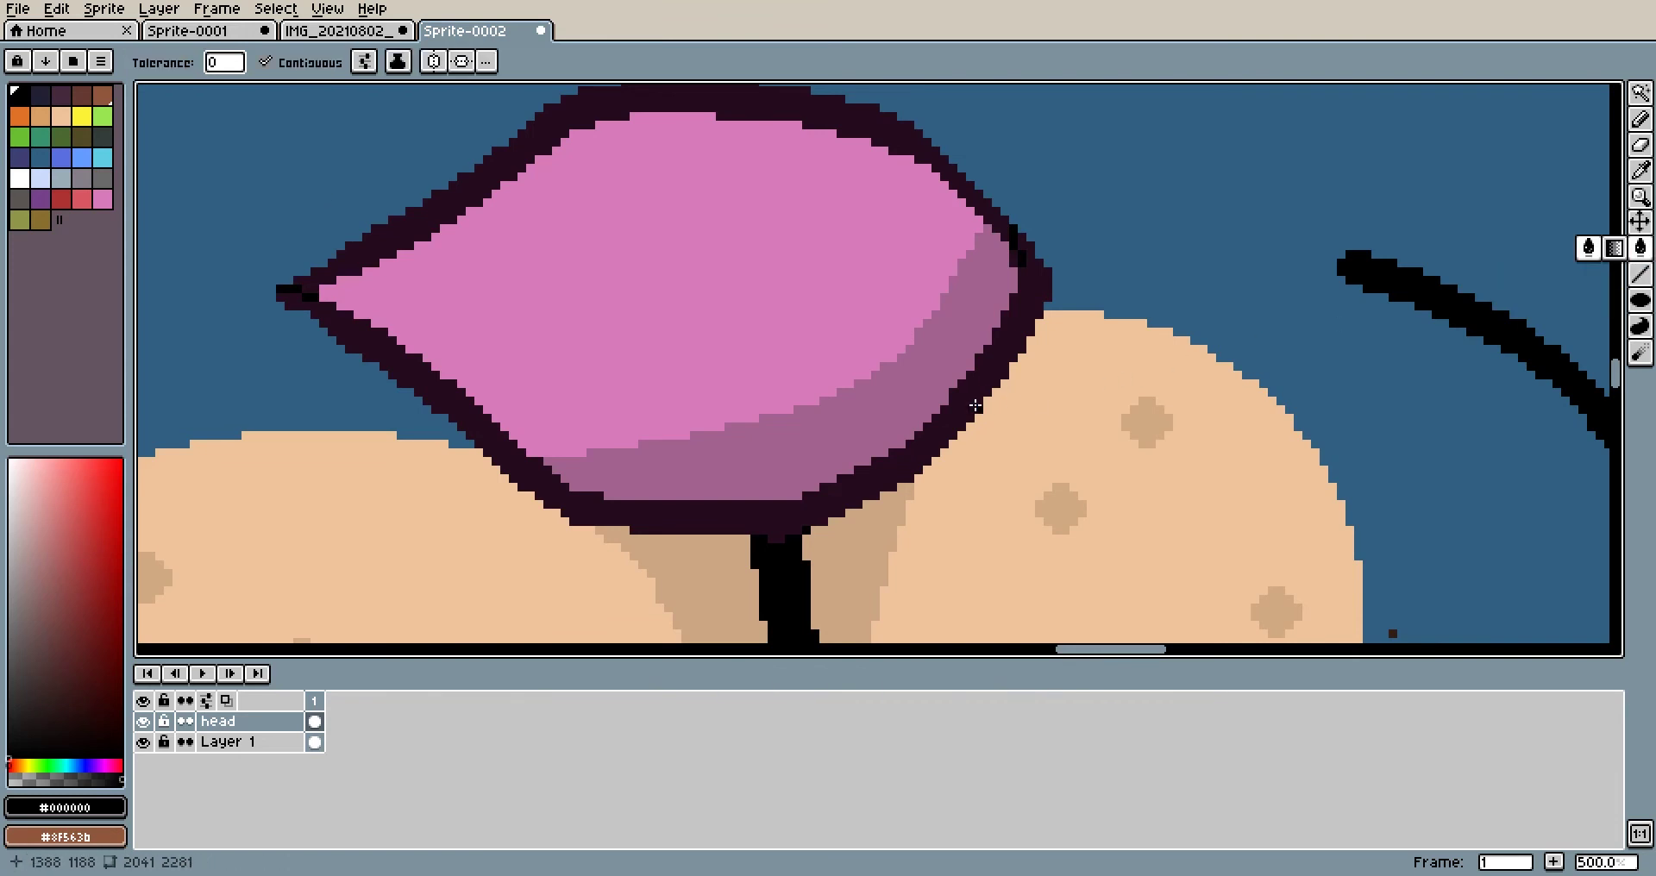
click(975, 402)
scroll(975, 402, down, 6)
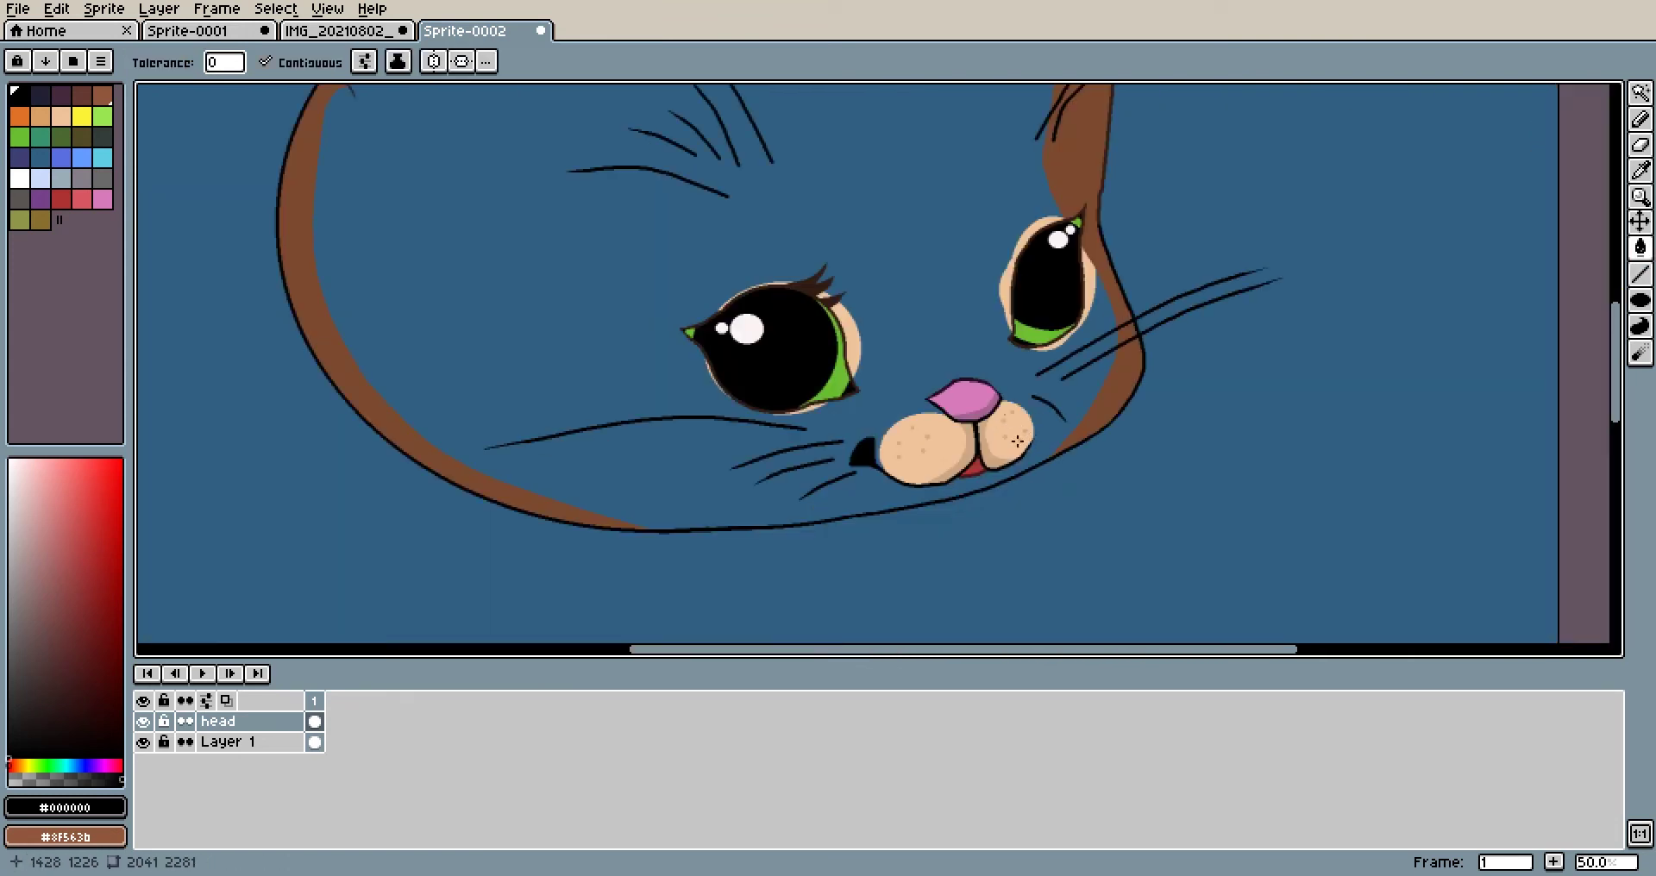
scroll(1010, 441, up, 3)
scroll(972, 312, down, 1)
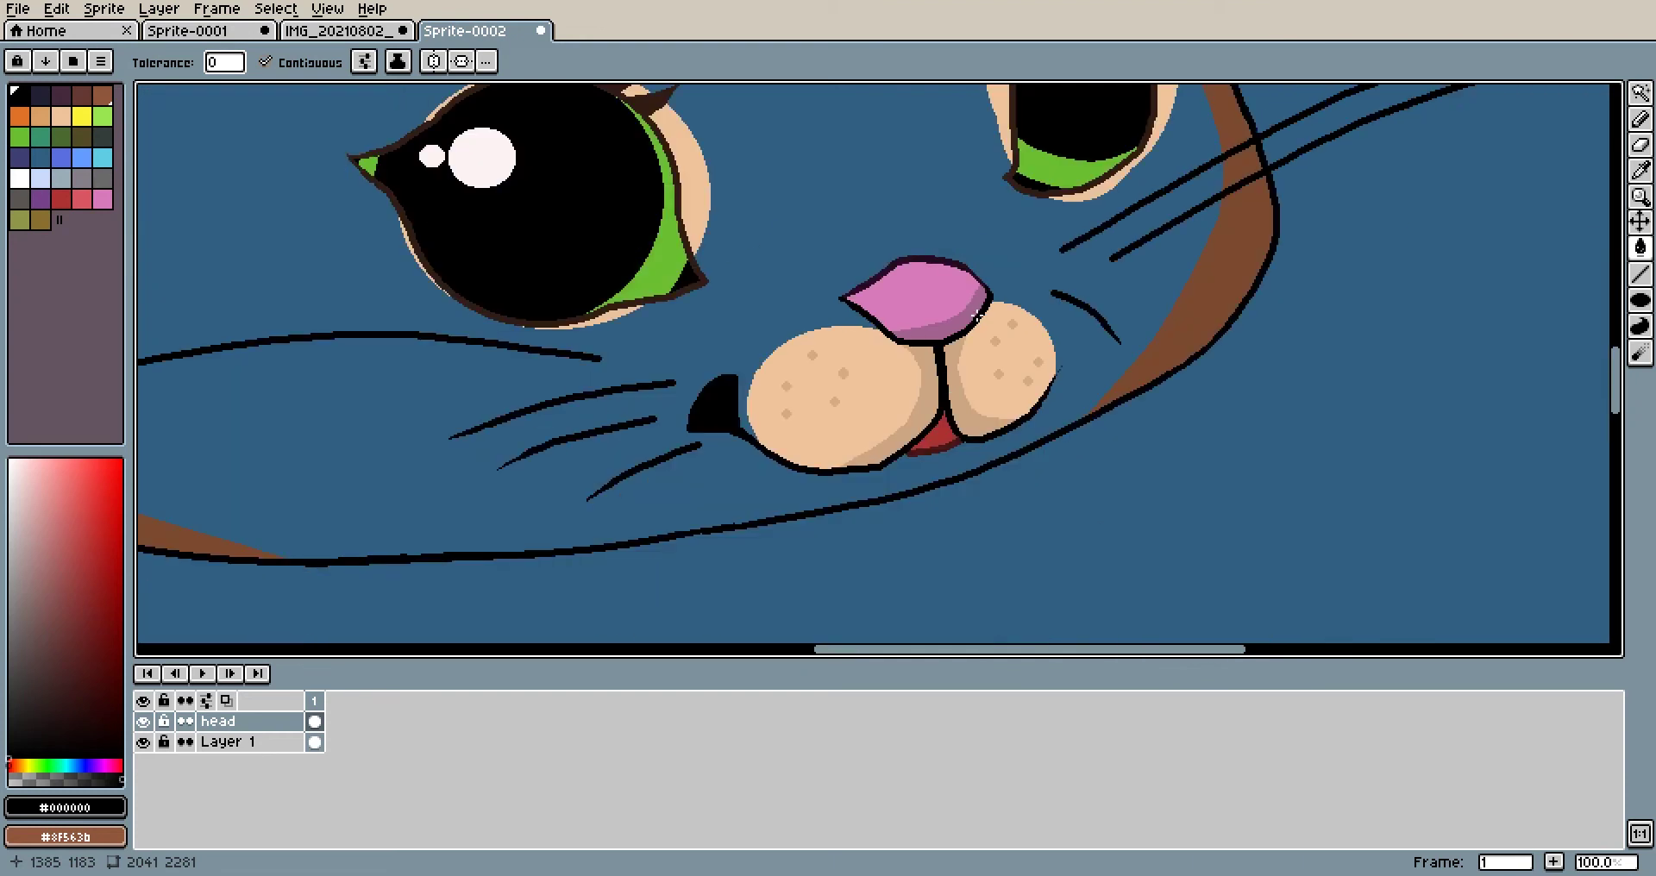
scroll(986, 322, down, 1)
scroll(983, 322, up, 3)
Undo the black fill and lines on the nose outline, continuing back through the cut of the brown fur
key(ctrl+z)
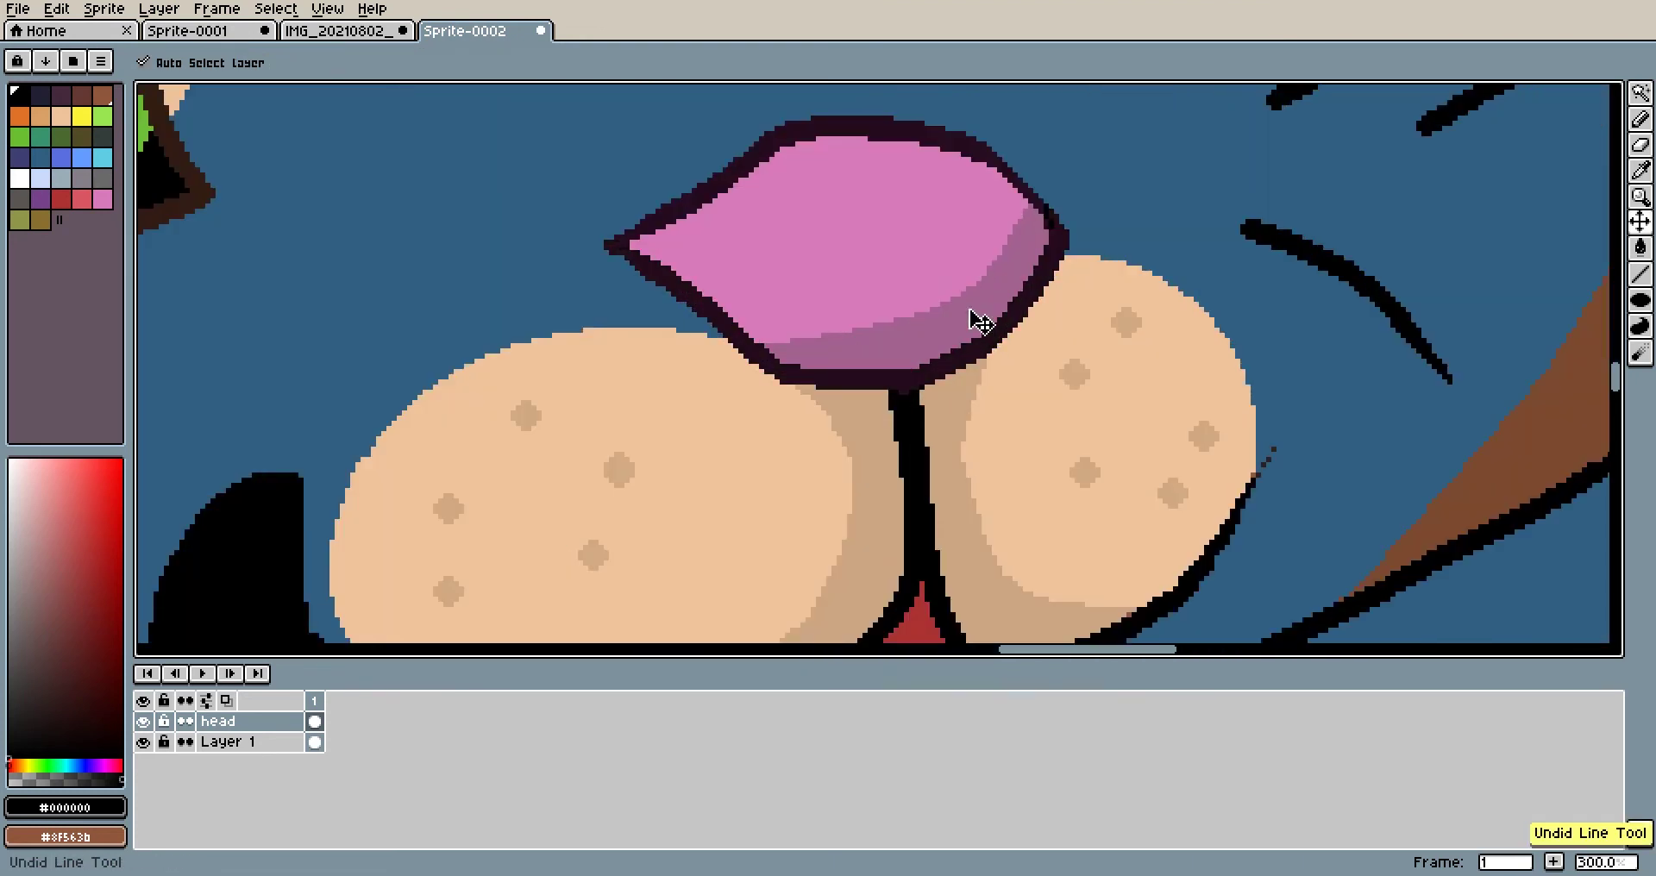
key(g)
scroll(1039, 263, down, 5)
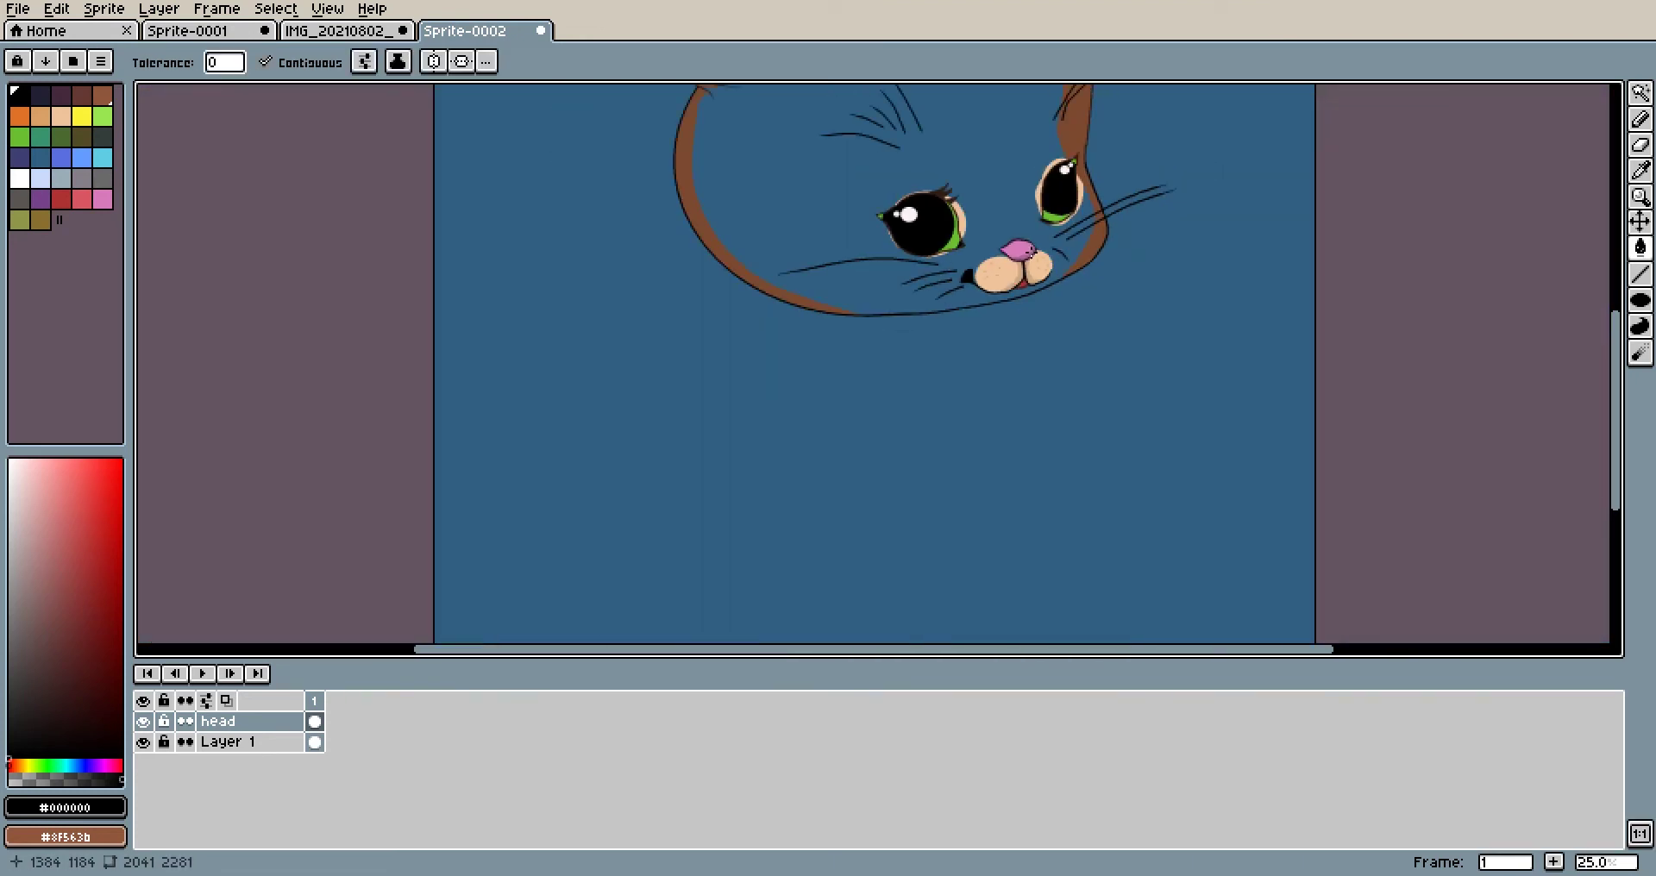
click(897, 388)
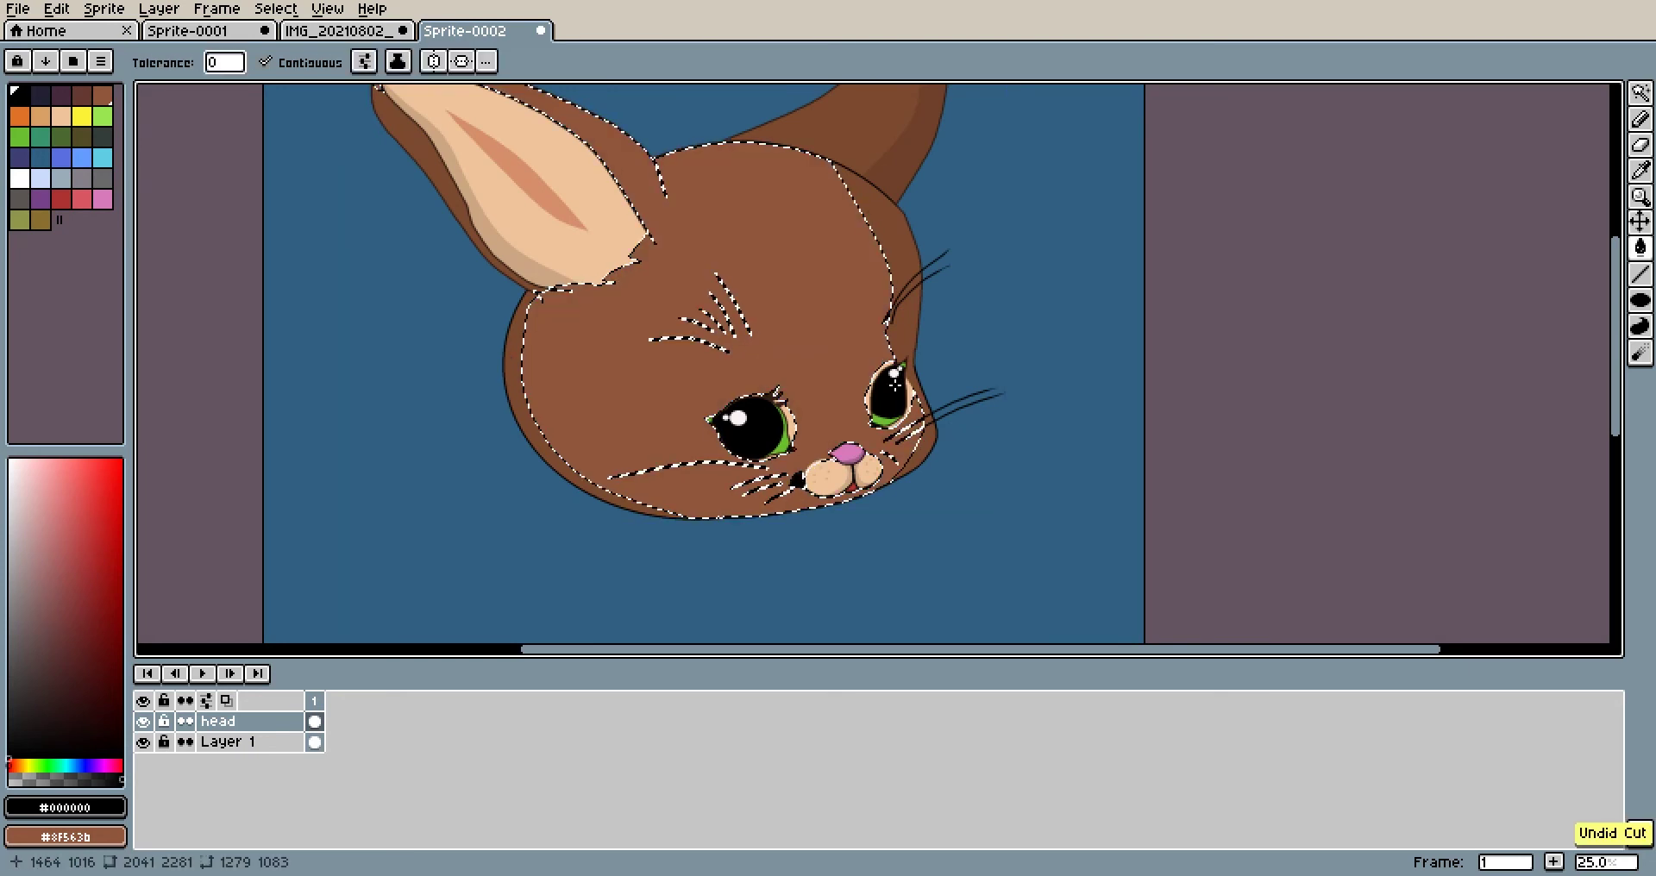
Examine the colours and shading of the inner ear, the fur edge at its base, the eyes, the muzzle and the whole head
scroll(848, 348, up, 3)
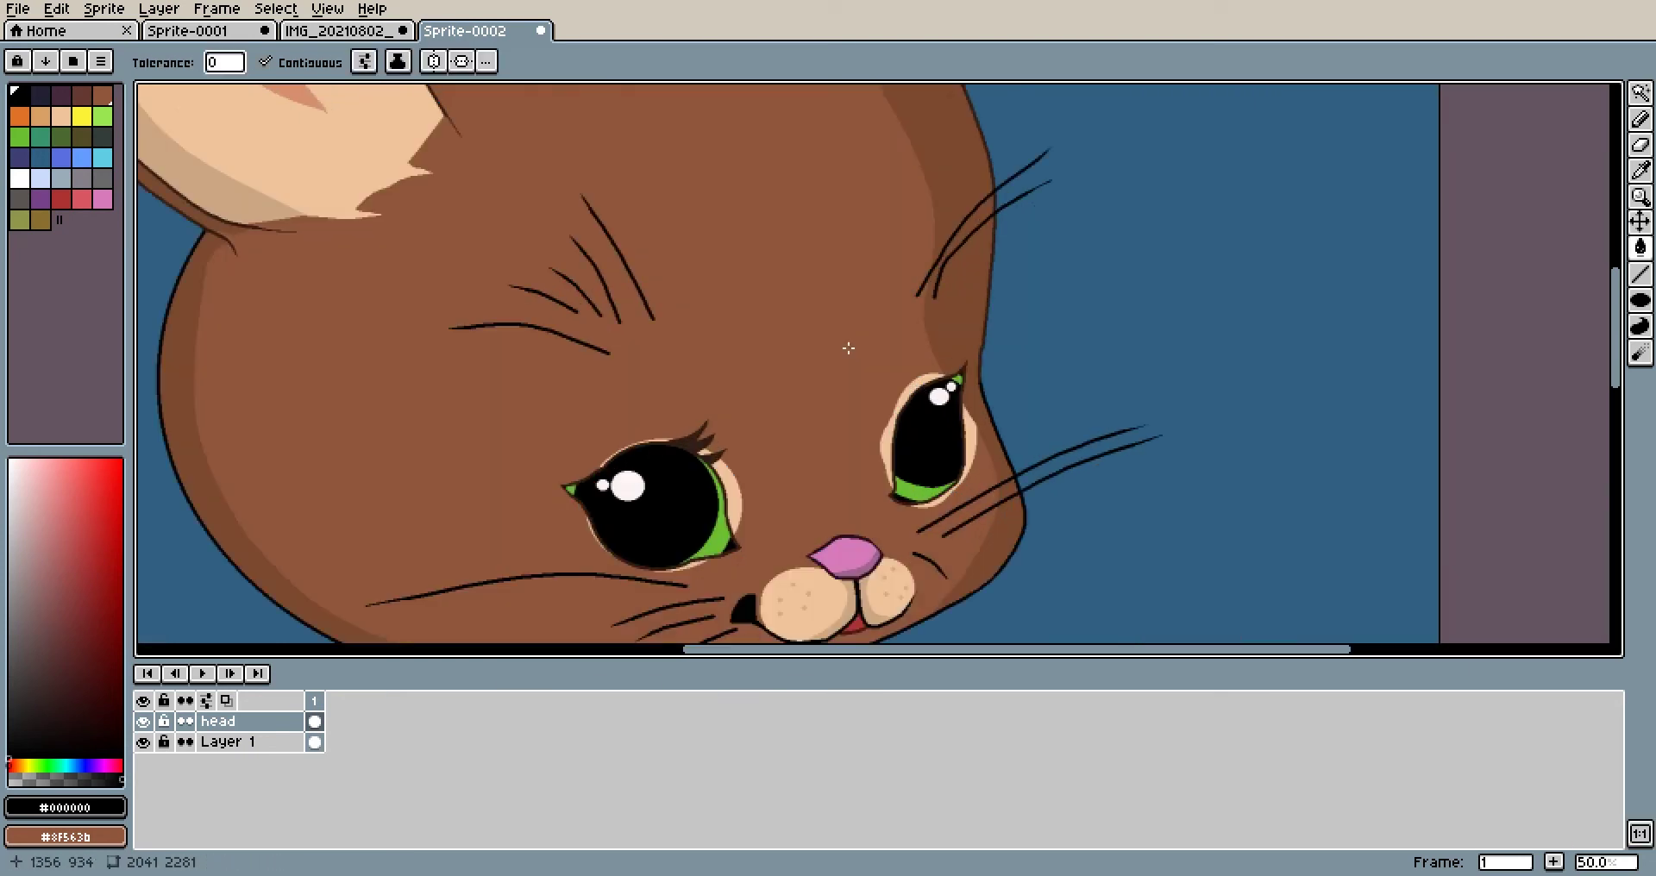
scroll(742, 328, down, 3)
scroll(764, 392, up, 1)
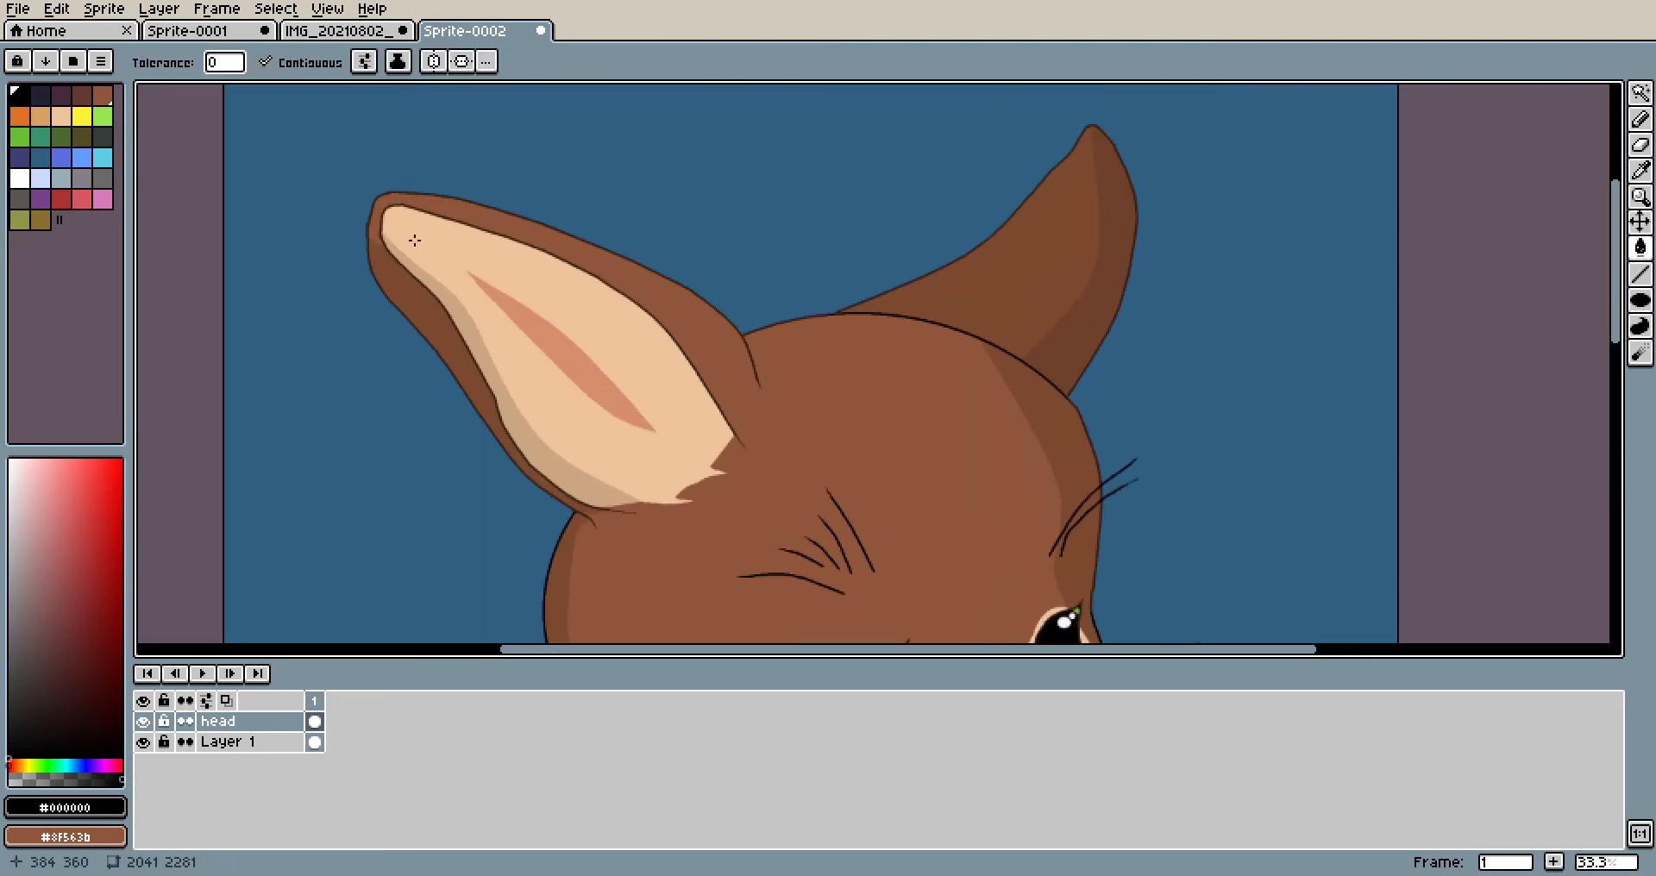
scroll(576, 369, up, 2)
scroll(742, 244, down, 1)
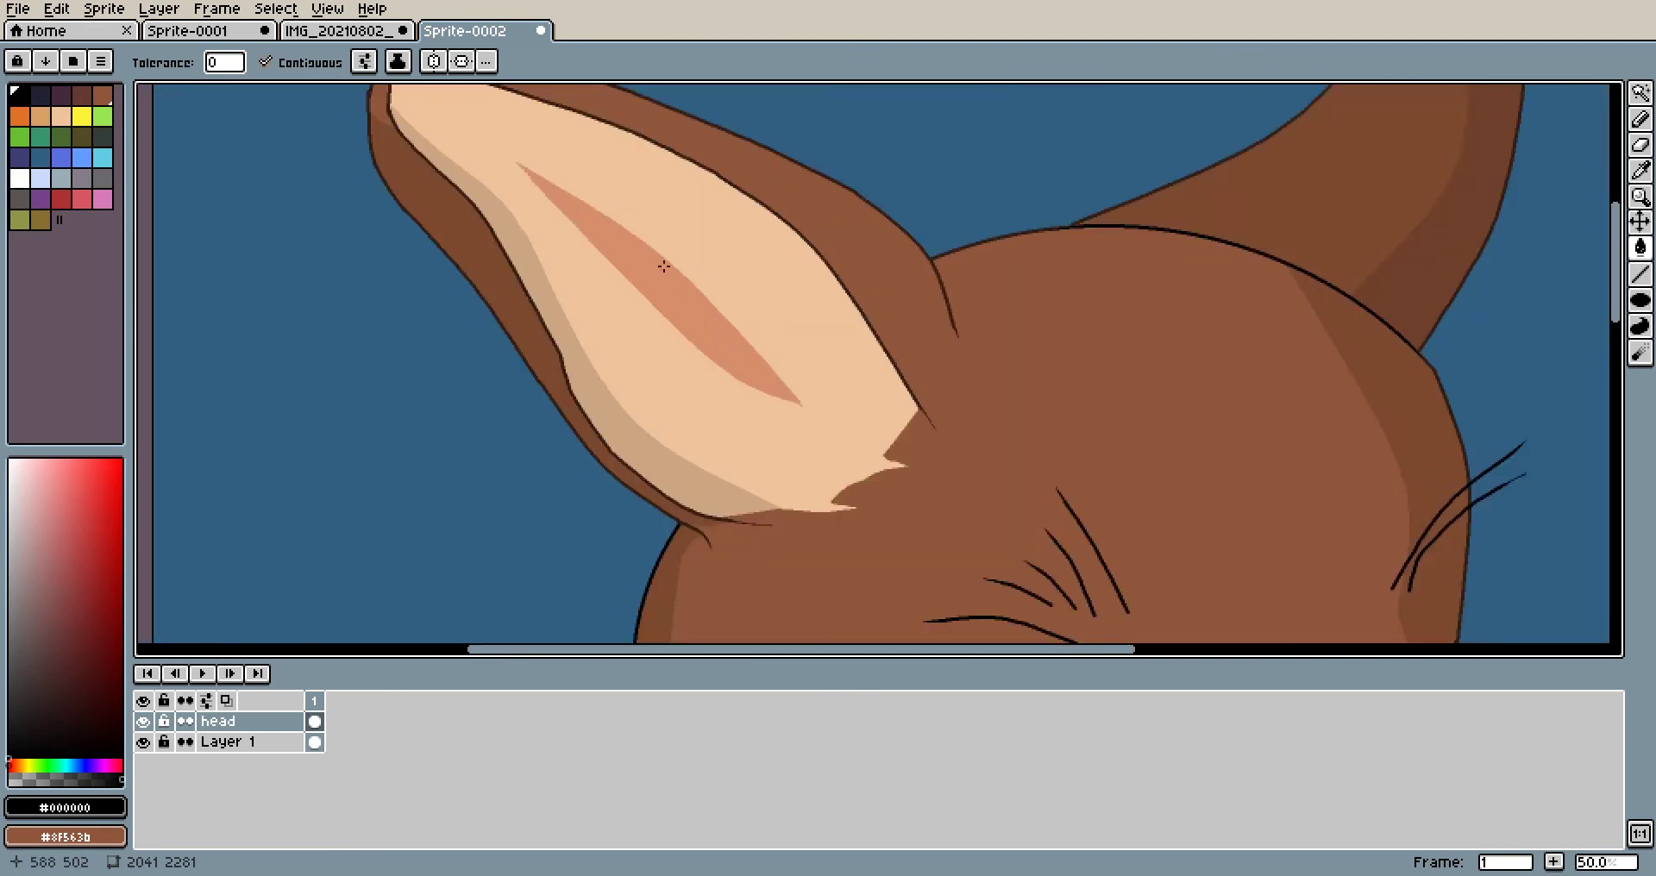
click(1640, 170)
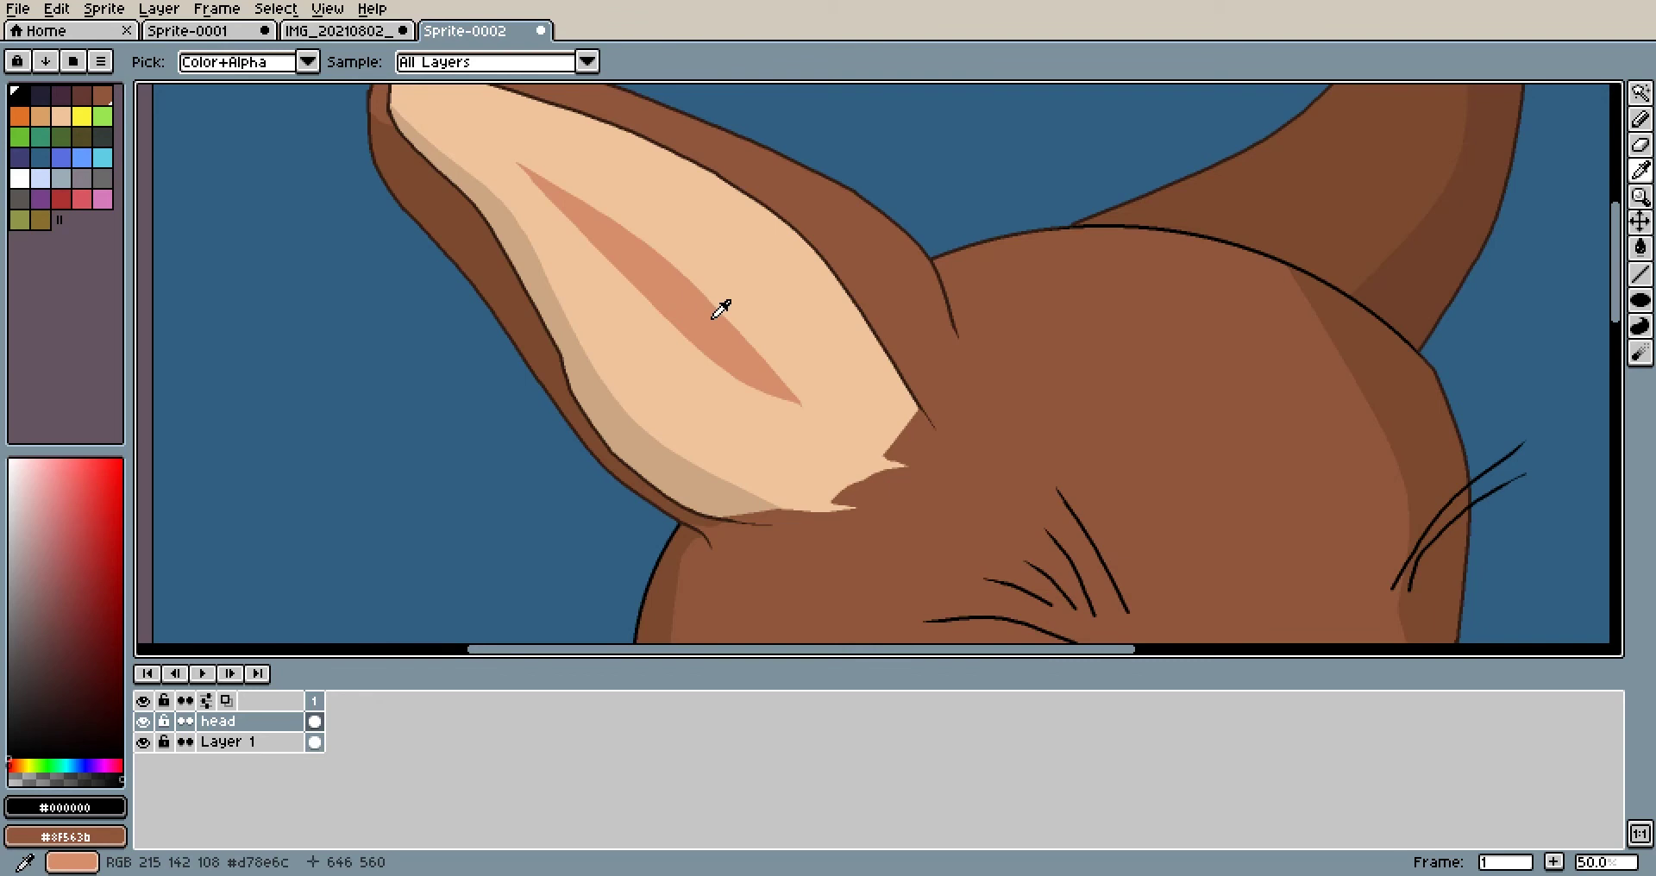
scroll(851, 432, down, 3)
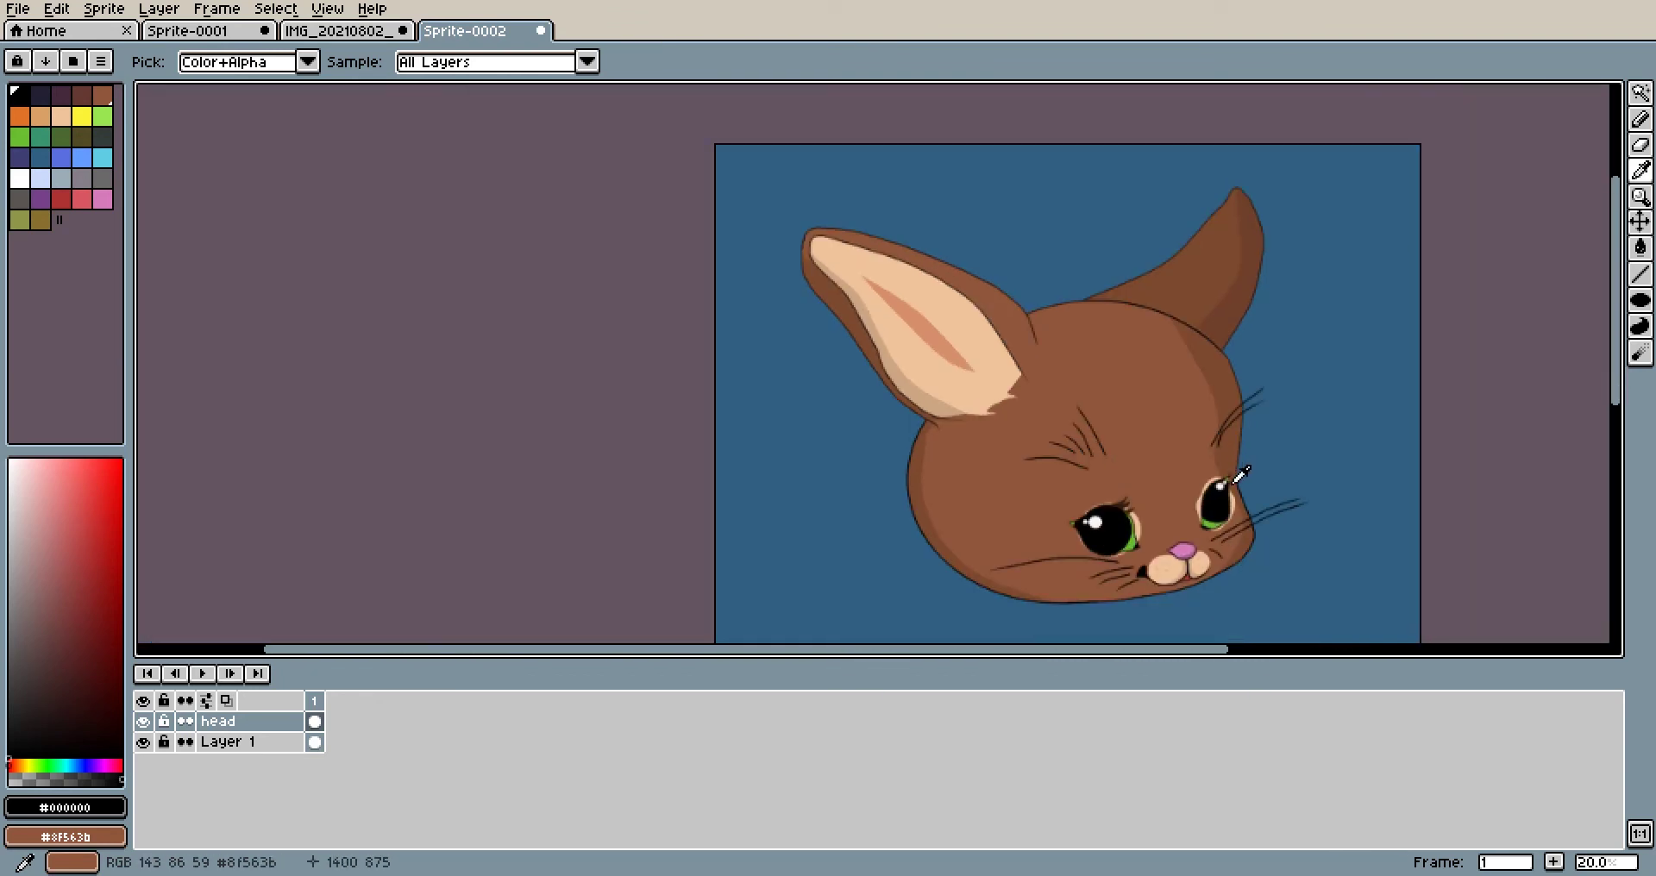
scroll(966, 262, up, 5)
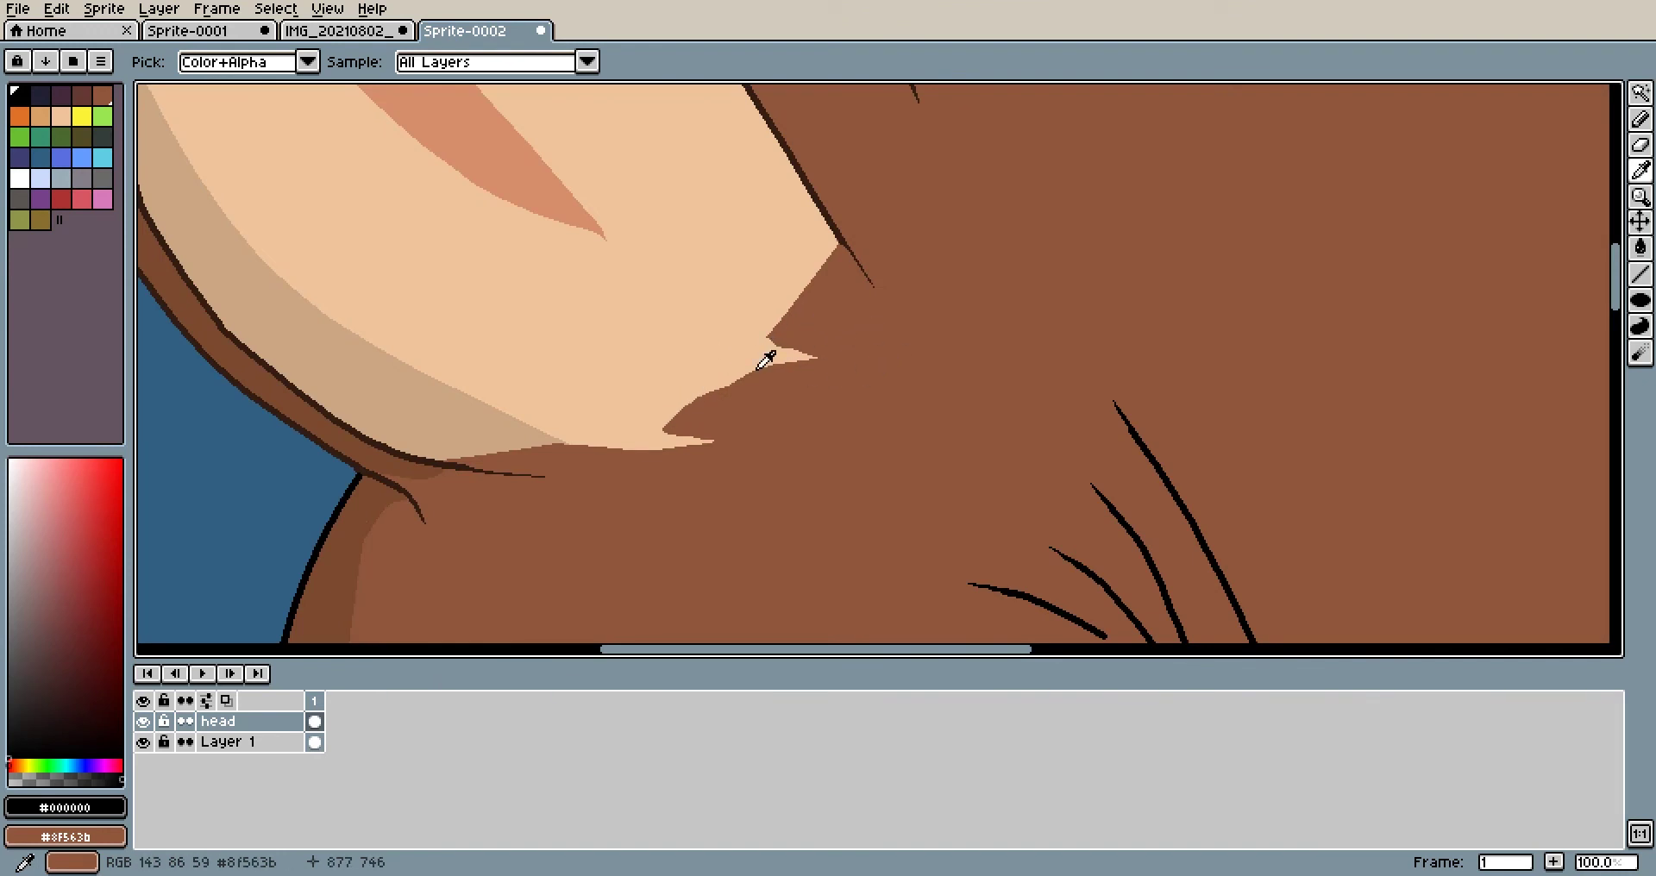
scroll(793, 328, down, 3)
scroll(982, 353, down, 1)
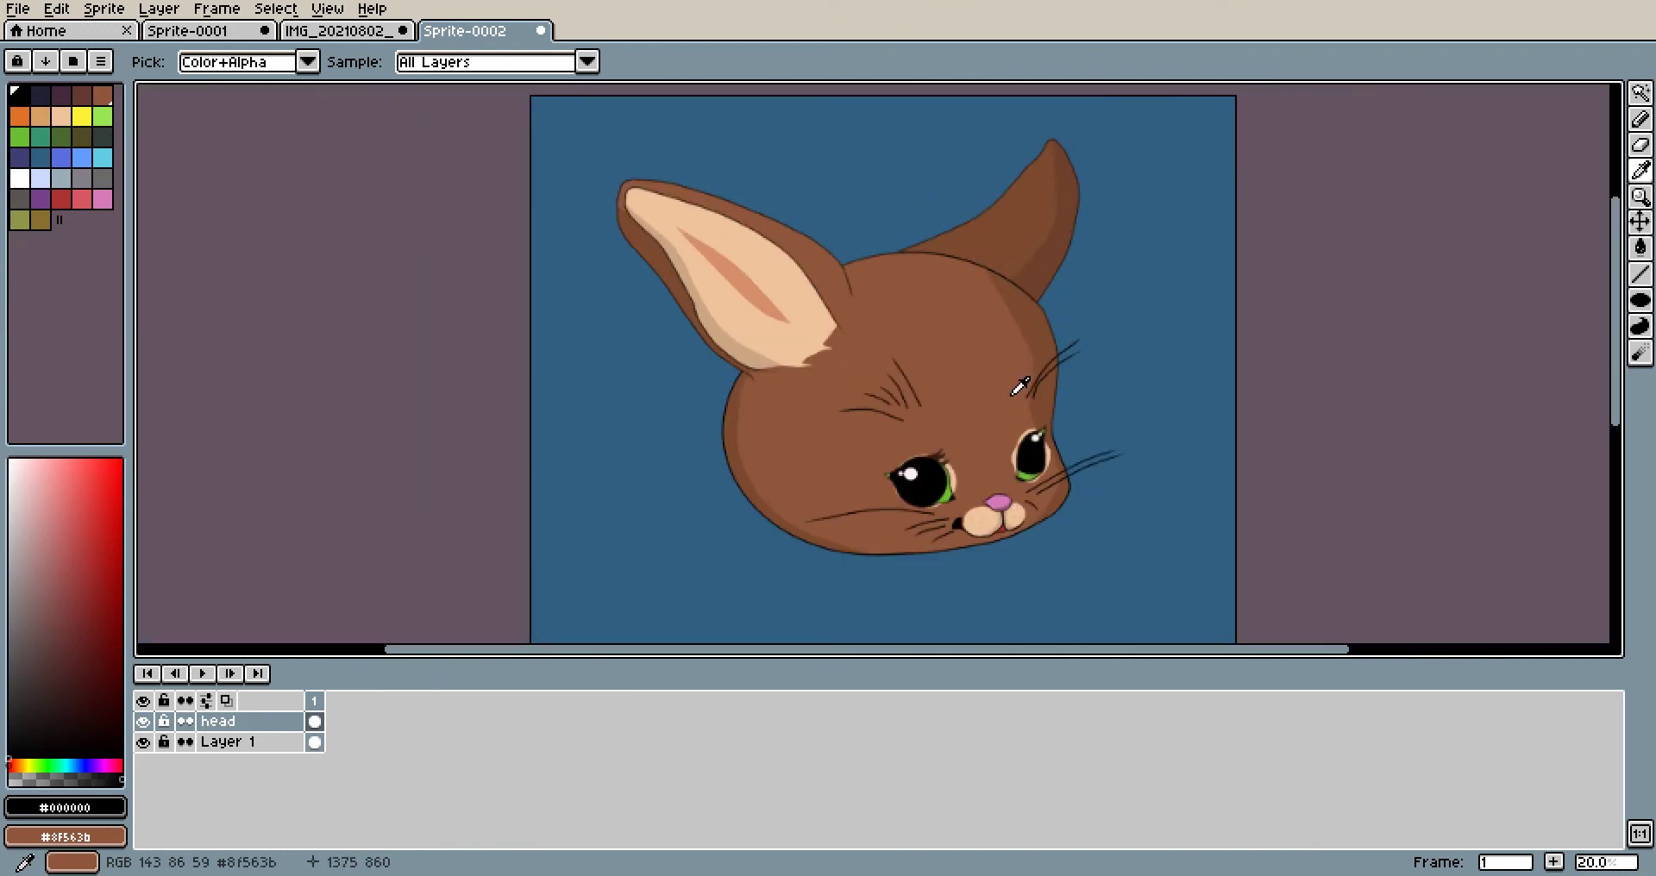
scroll(908, 401, up, 5)
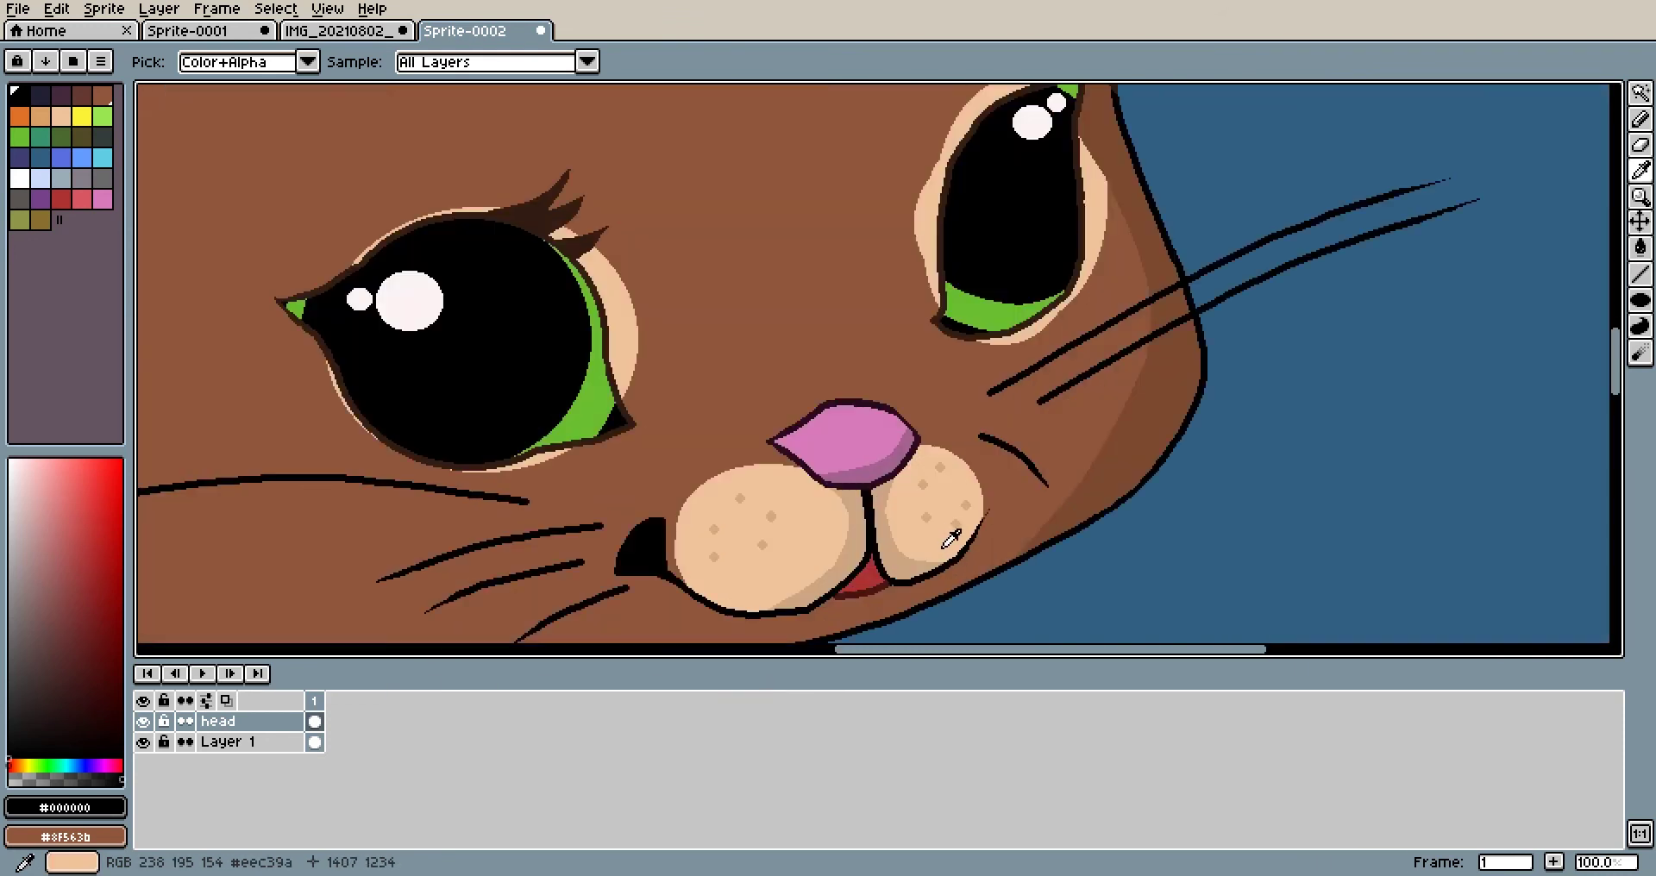
scroll(905, 500, down, 4)
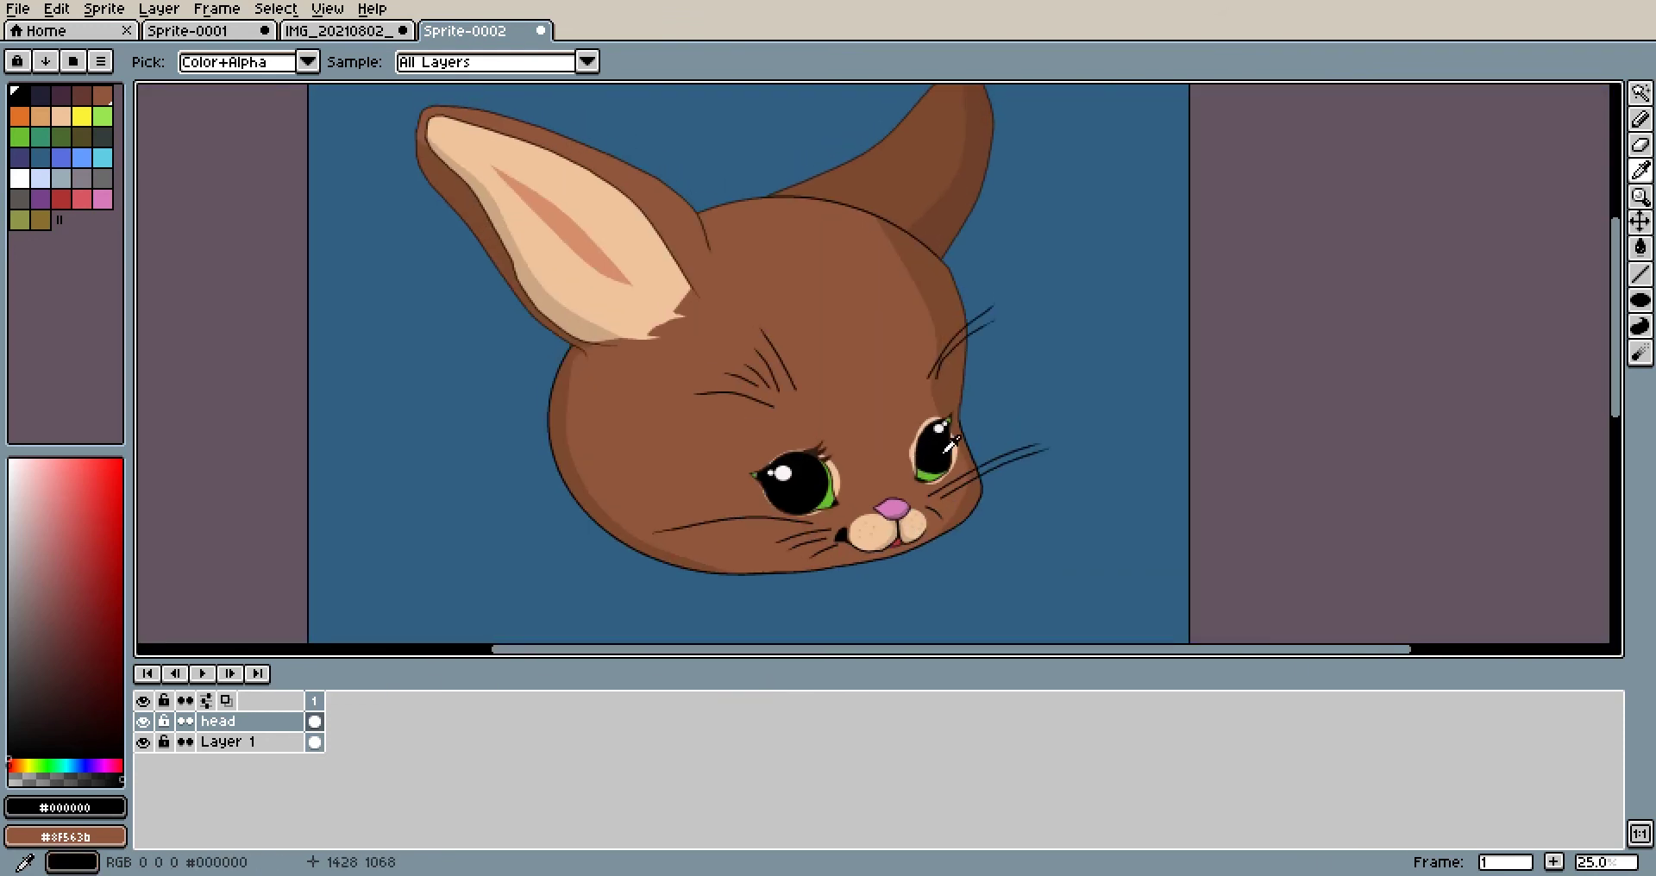
drag(875, 354, 841, 368)
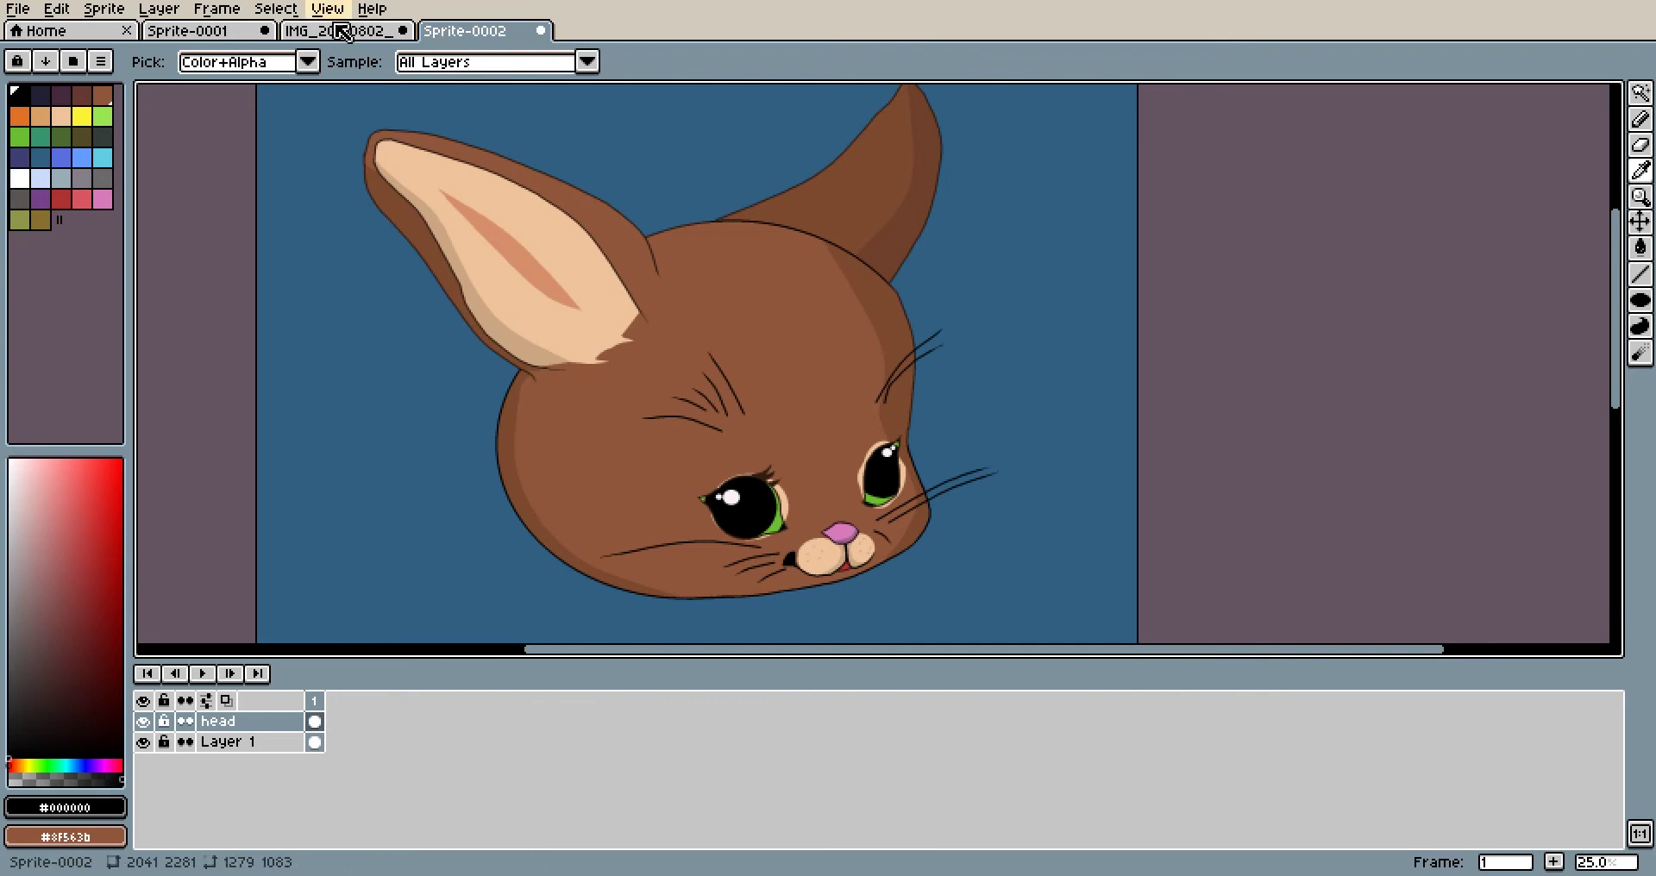
Select the main brown fur with the Magic Wand and add the head's darker shaded strip and the back ear's brown areas
click(1640, 92)
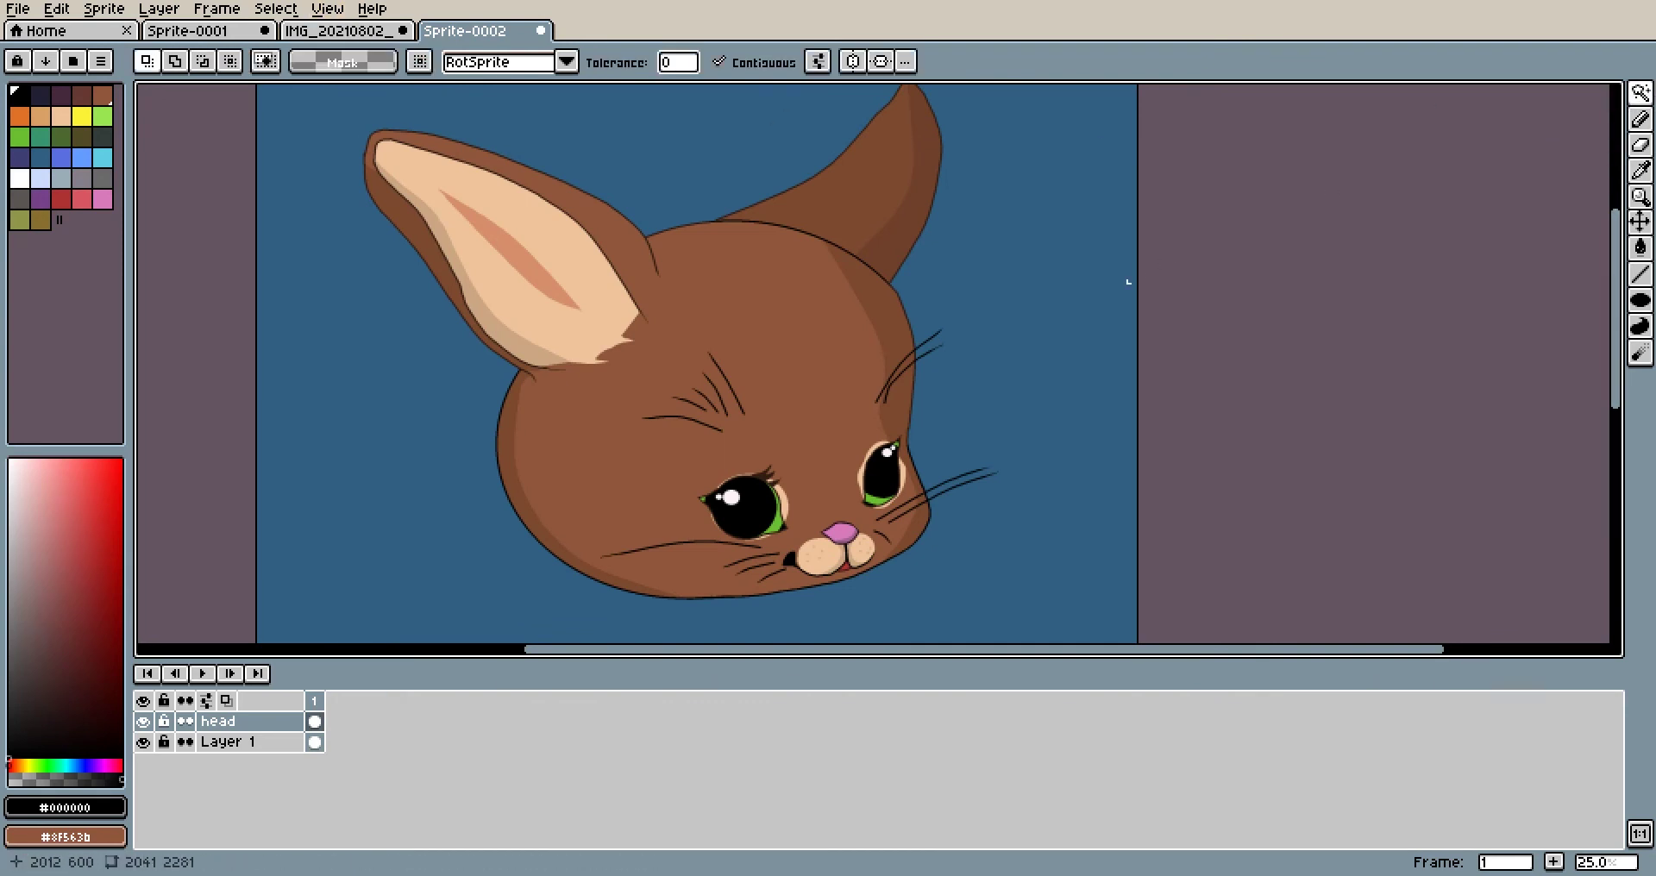
scroll(1140, 276, up, 2)
click(601, 332)
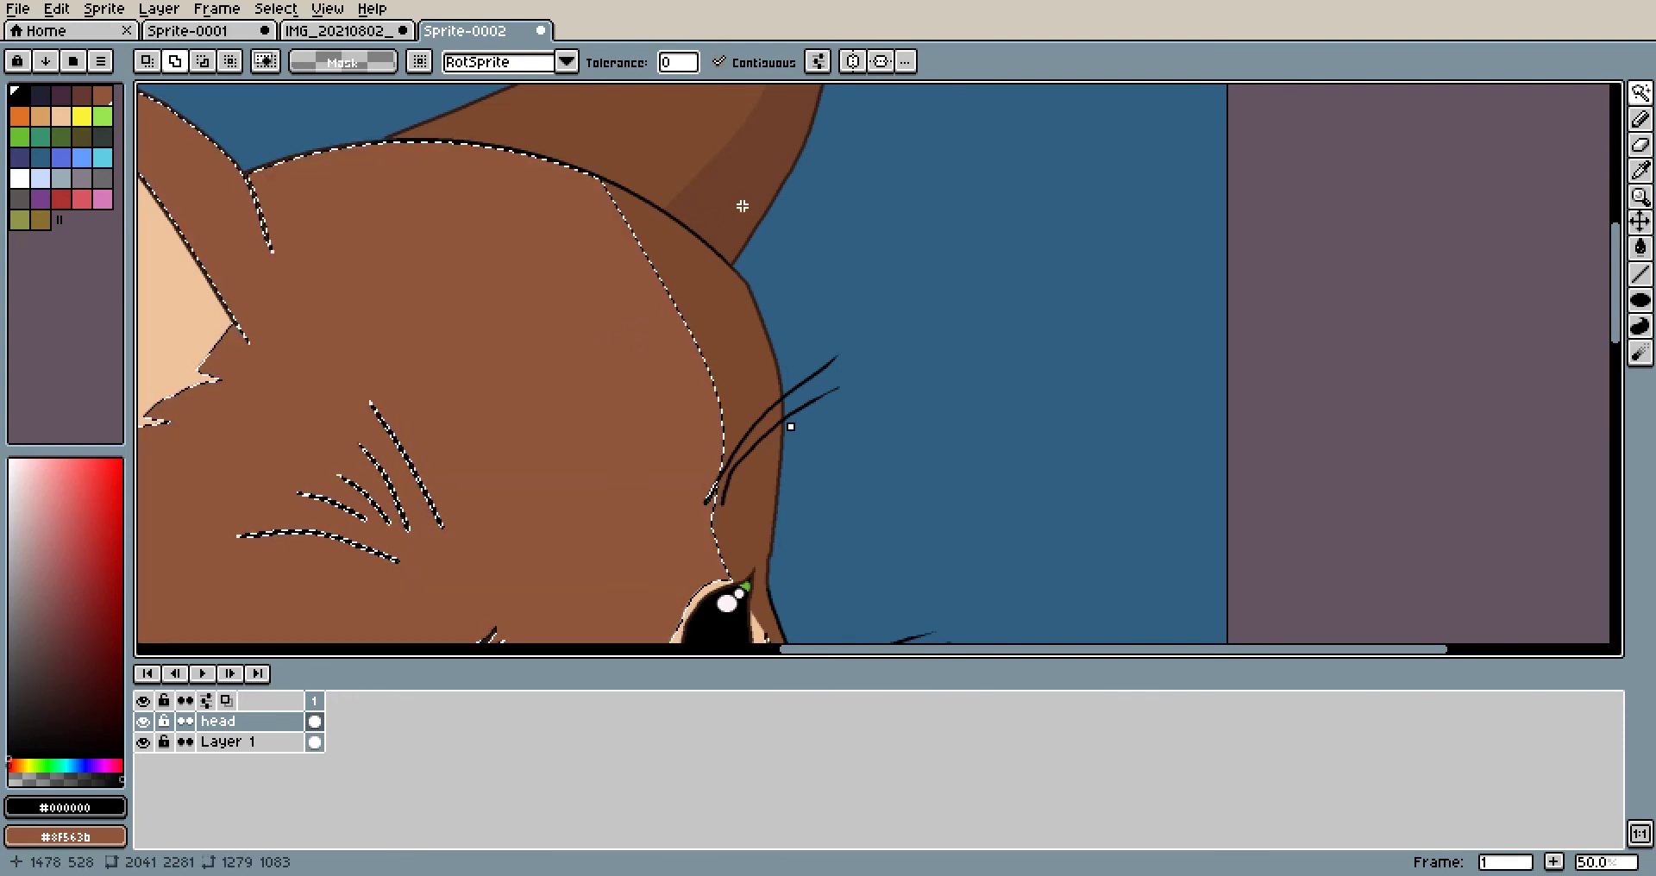
shift+click(738, 290)
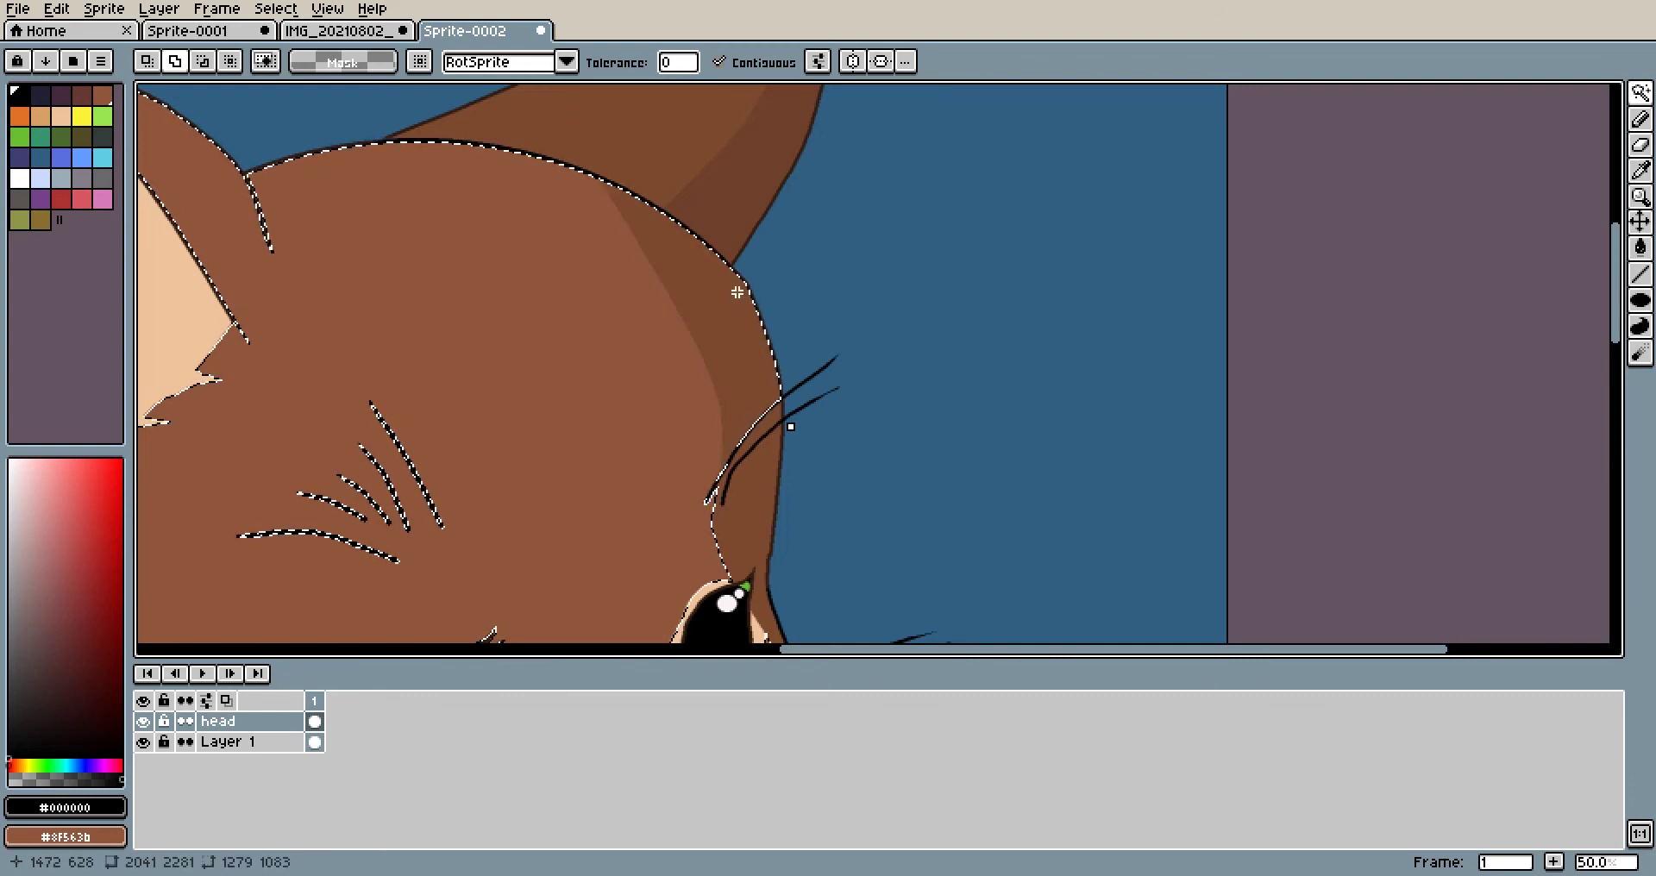
scroll(670, 251, down, 2)
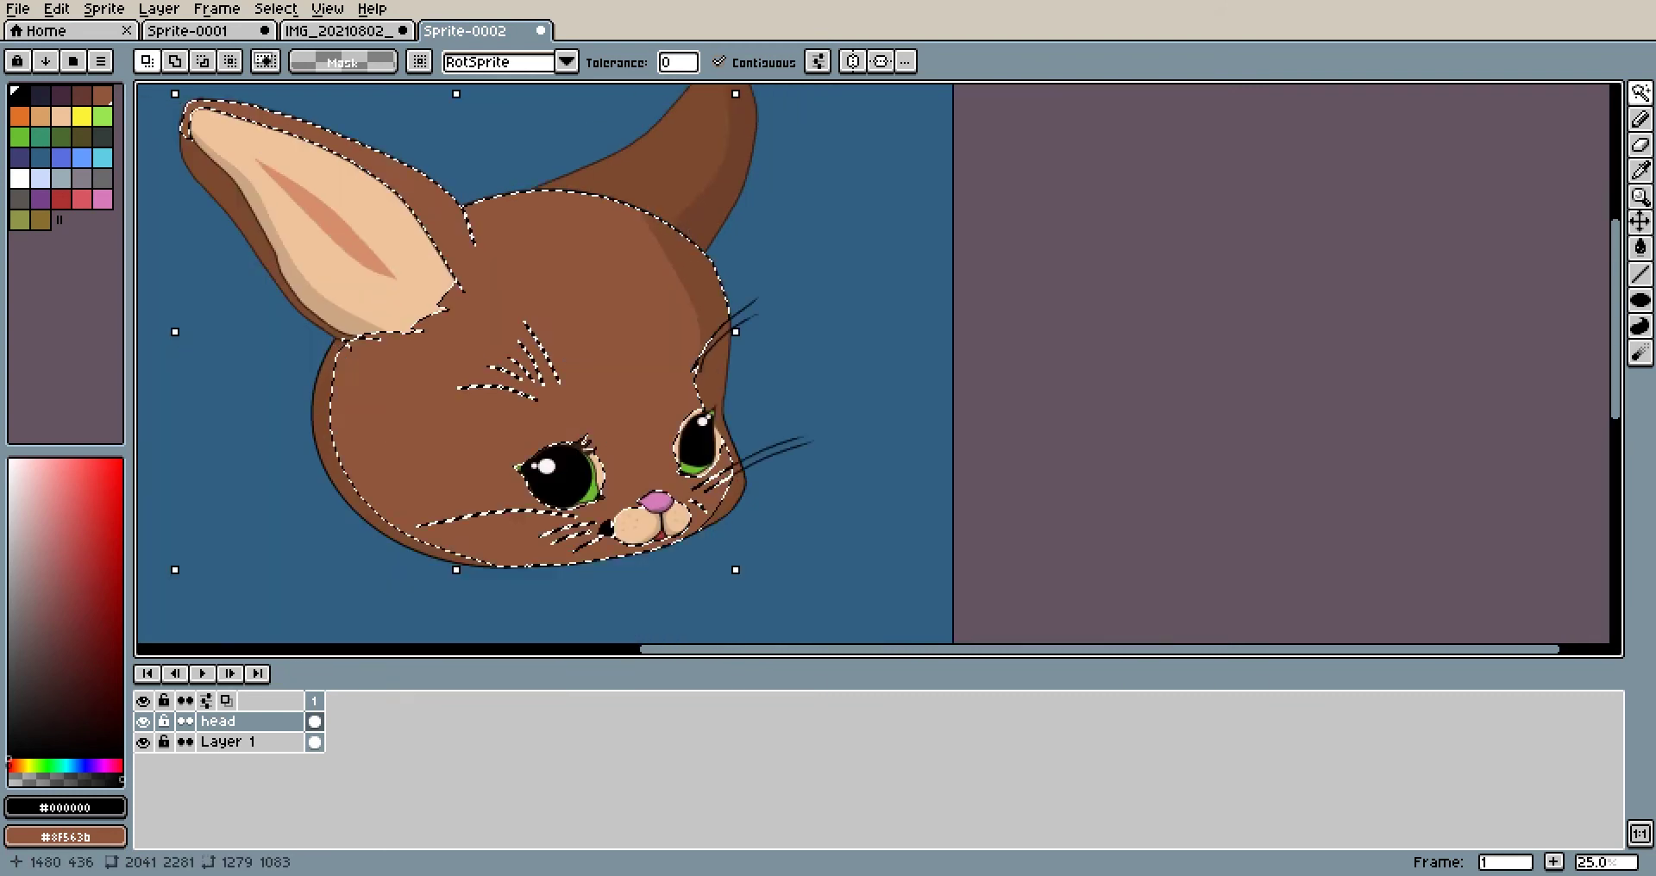
scroll(693, 208, up, 2)
shift+click(708, 206)
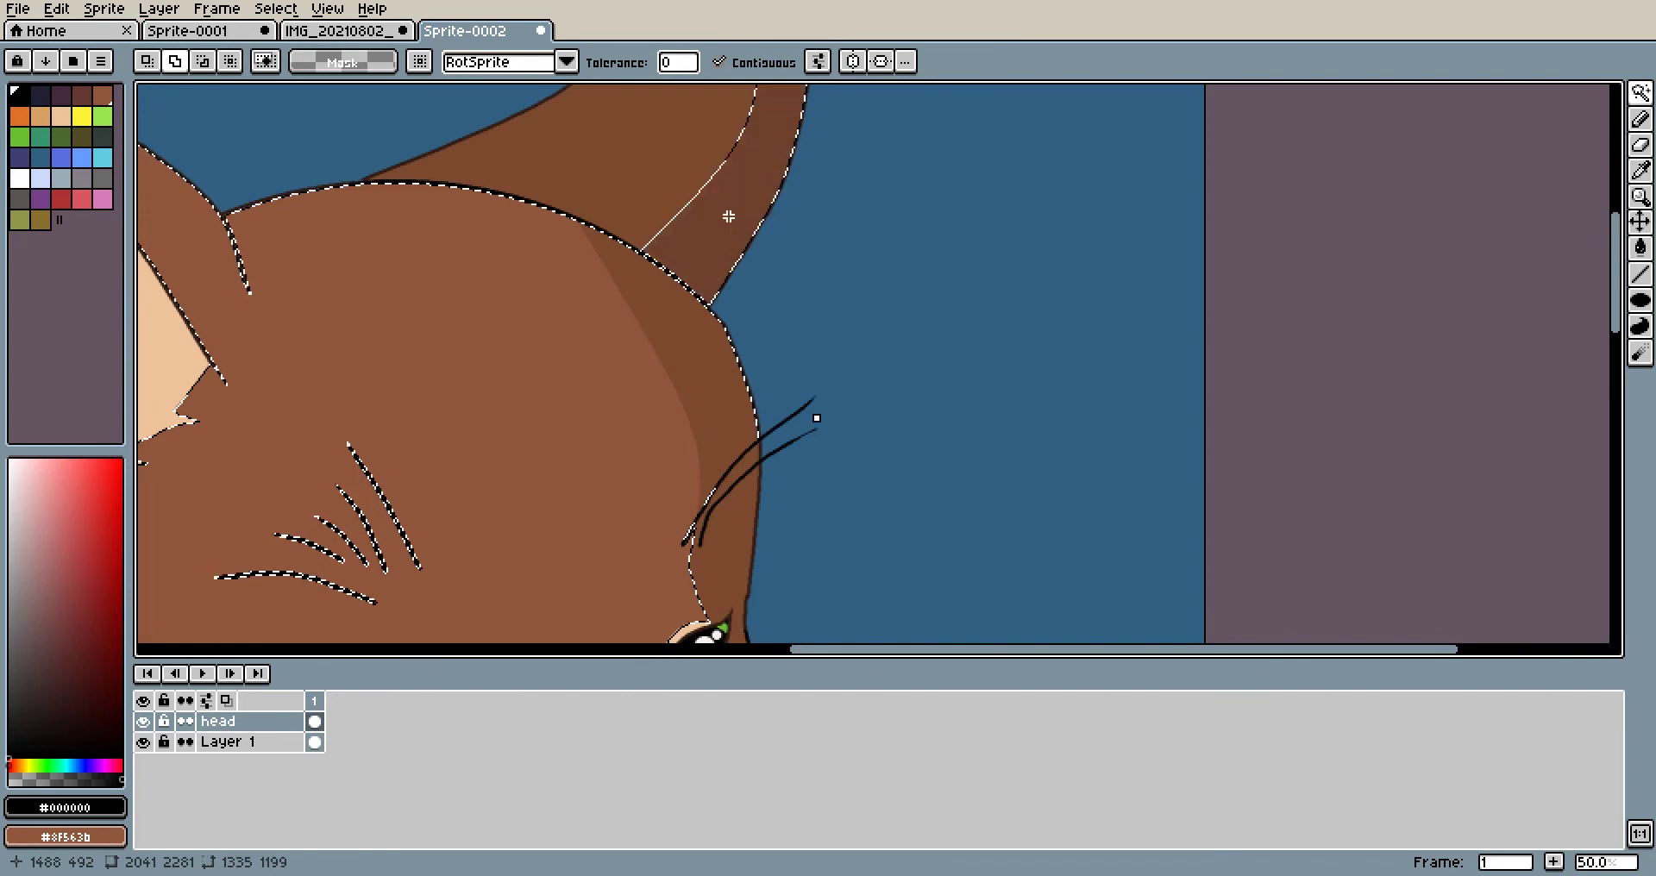
Turn off the Magic Wand's Contiguous option, clear the selection, and select the main brown fur colour
click(719, 62)
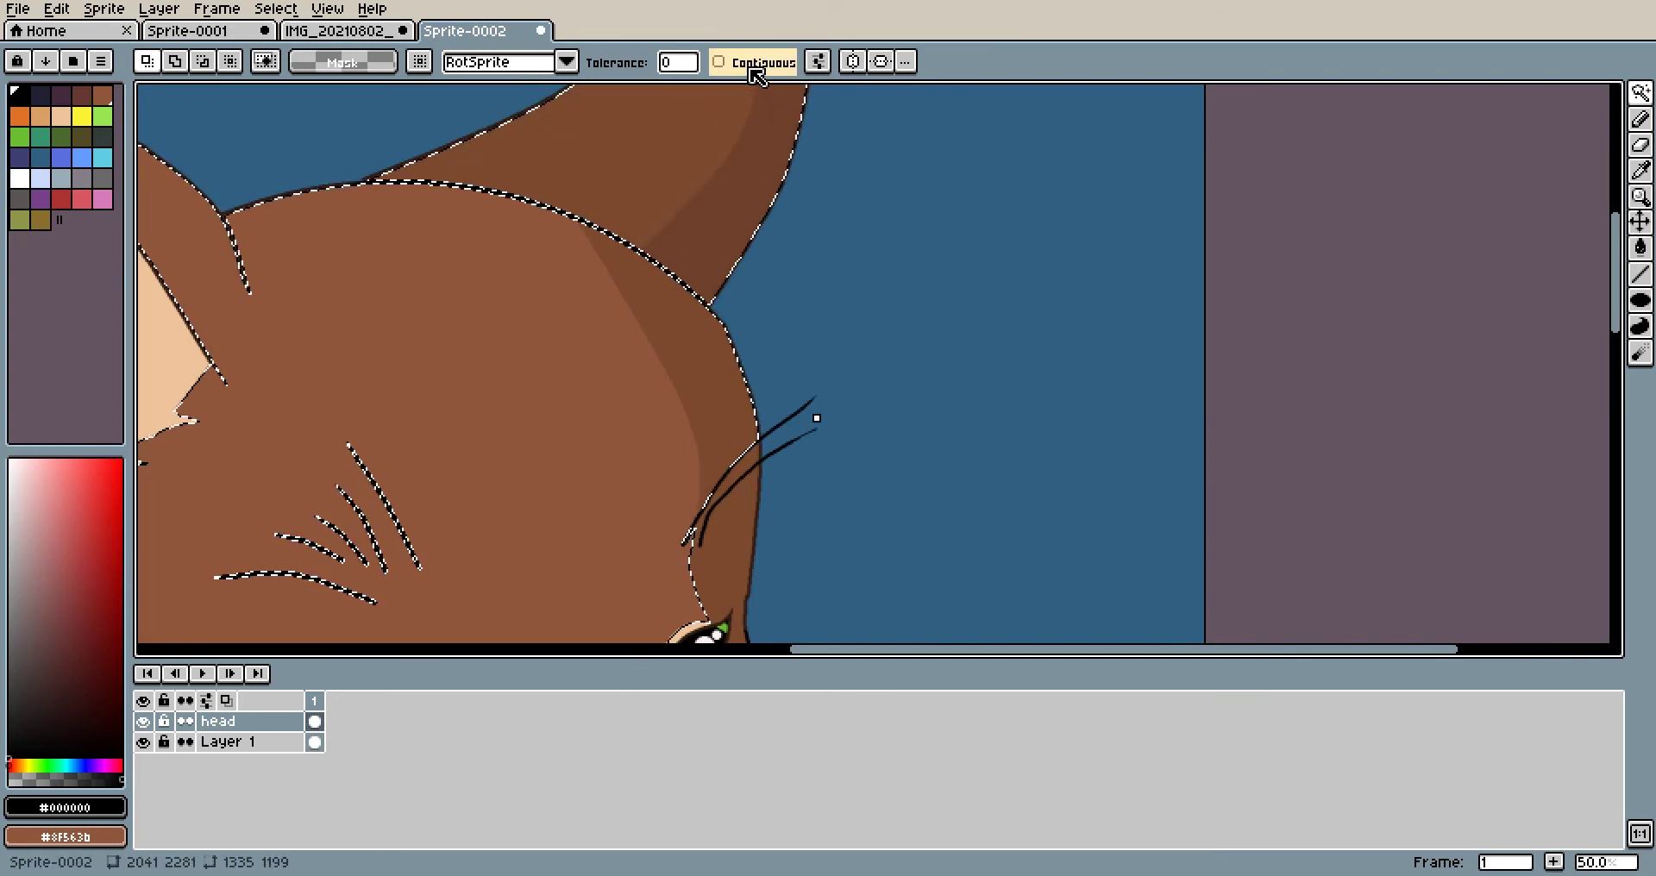
key(ctrl+d)
click(608, 356)
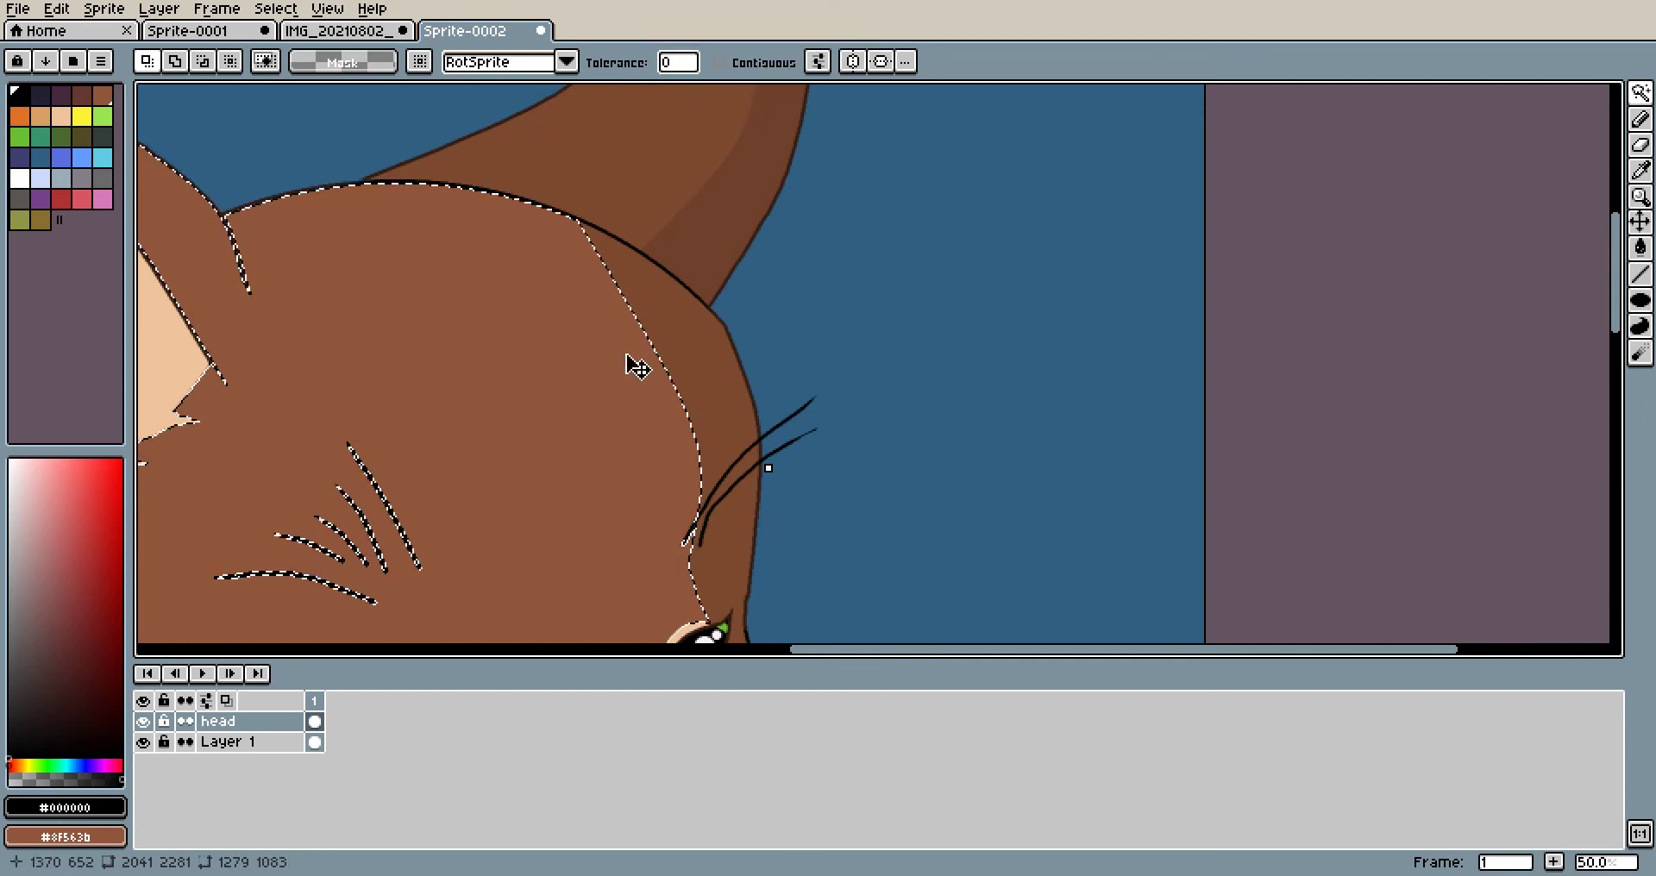
Clear the selection and select the main brown fur colour, followed by the shaded brown on its own
key(ctrl+d)
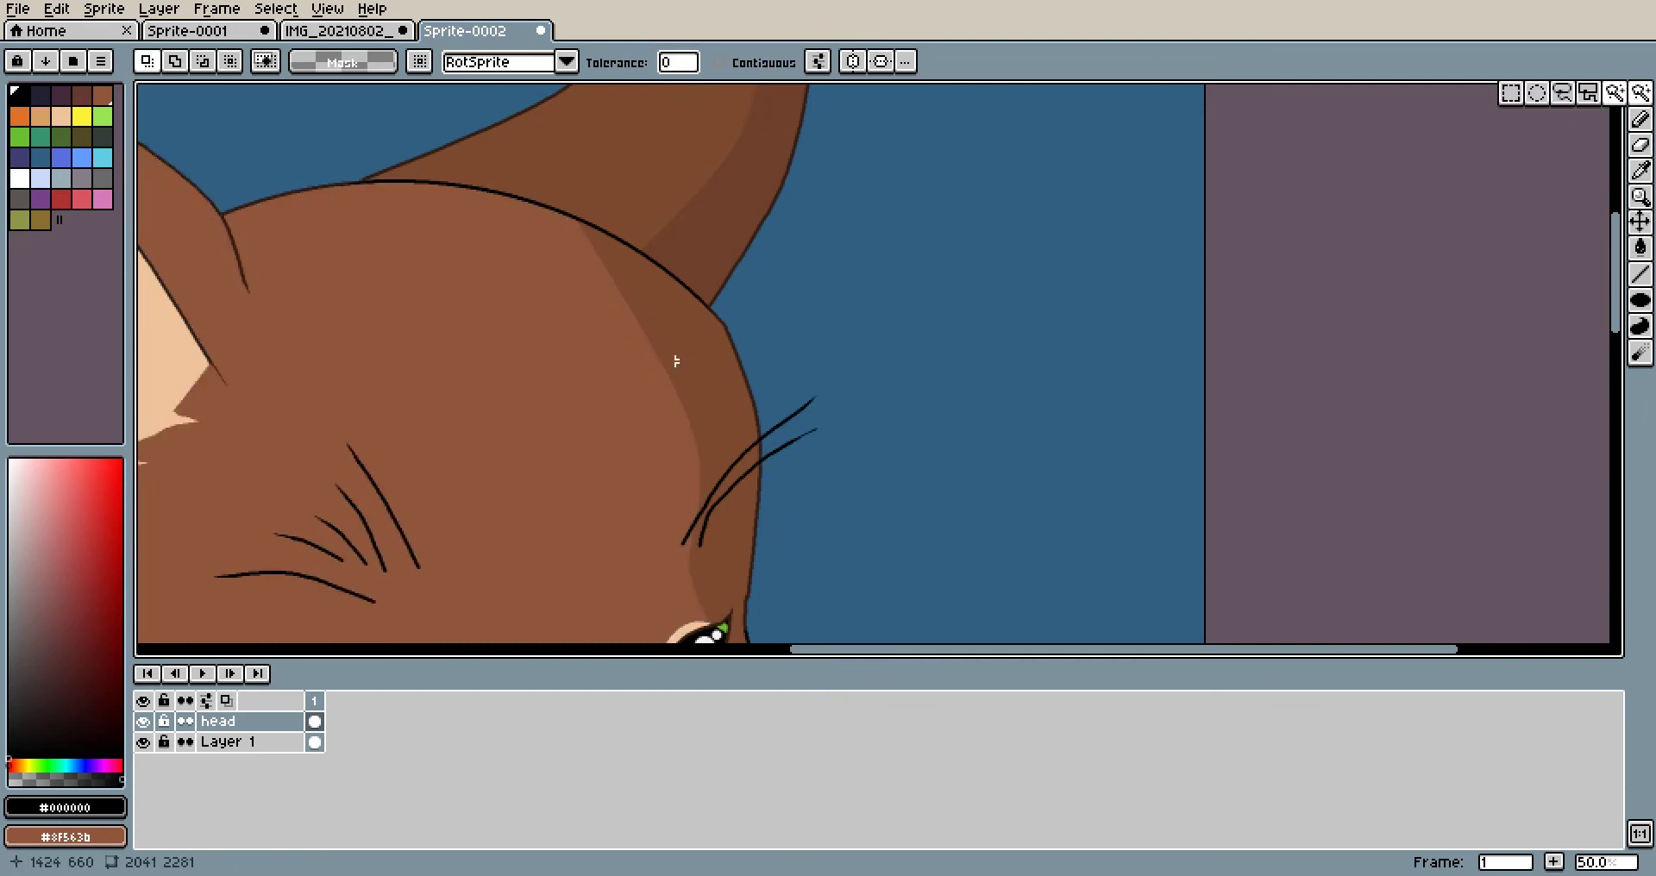
drag(460, 320, 791, 362)
click(790, 362)
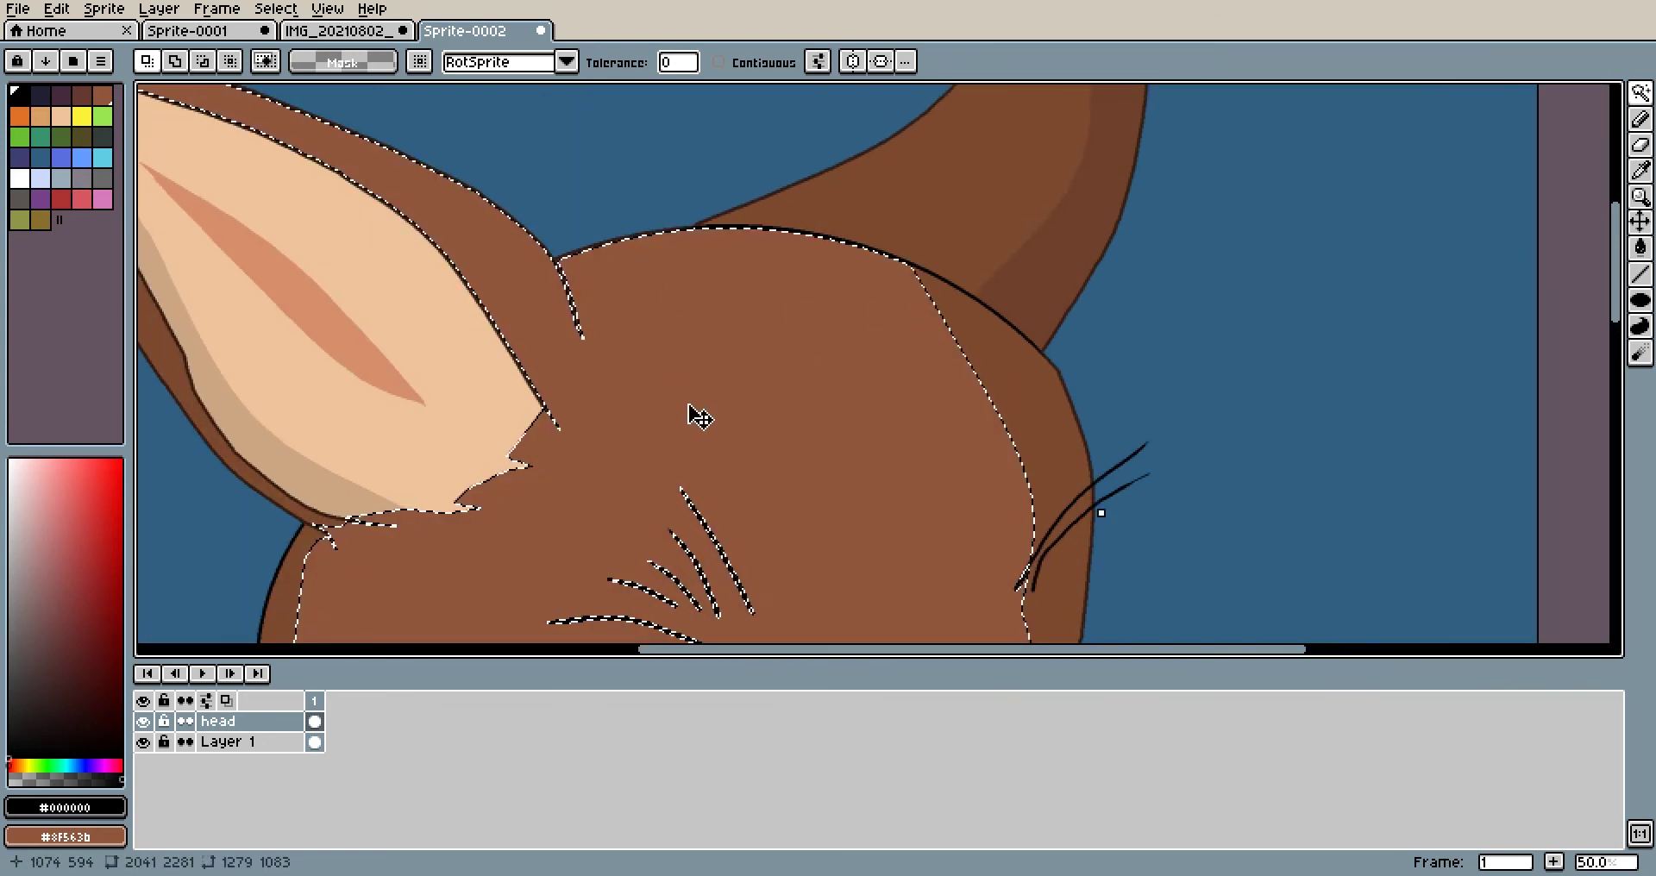
click(1052, 263)
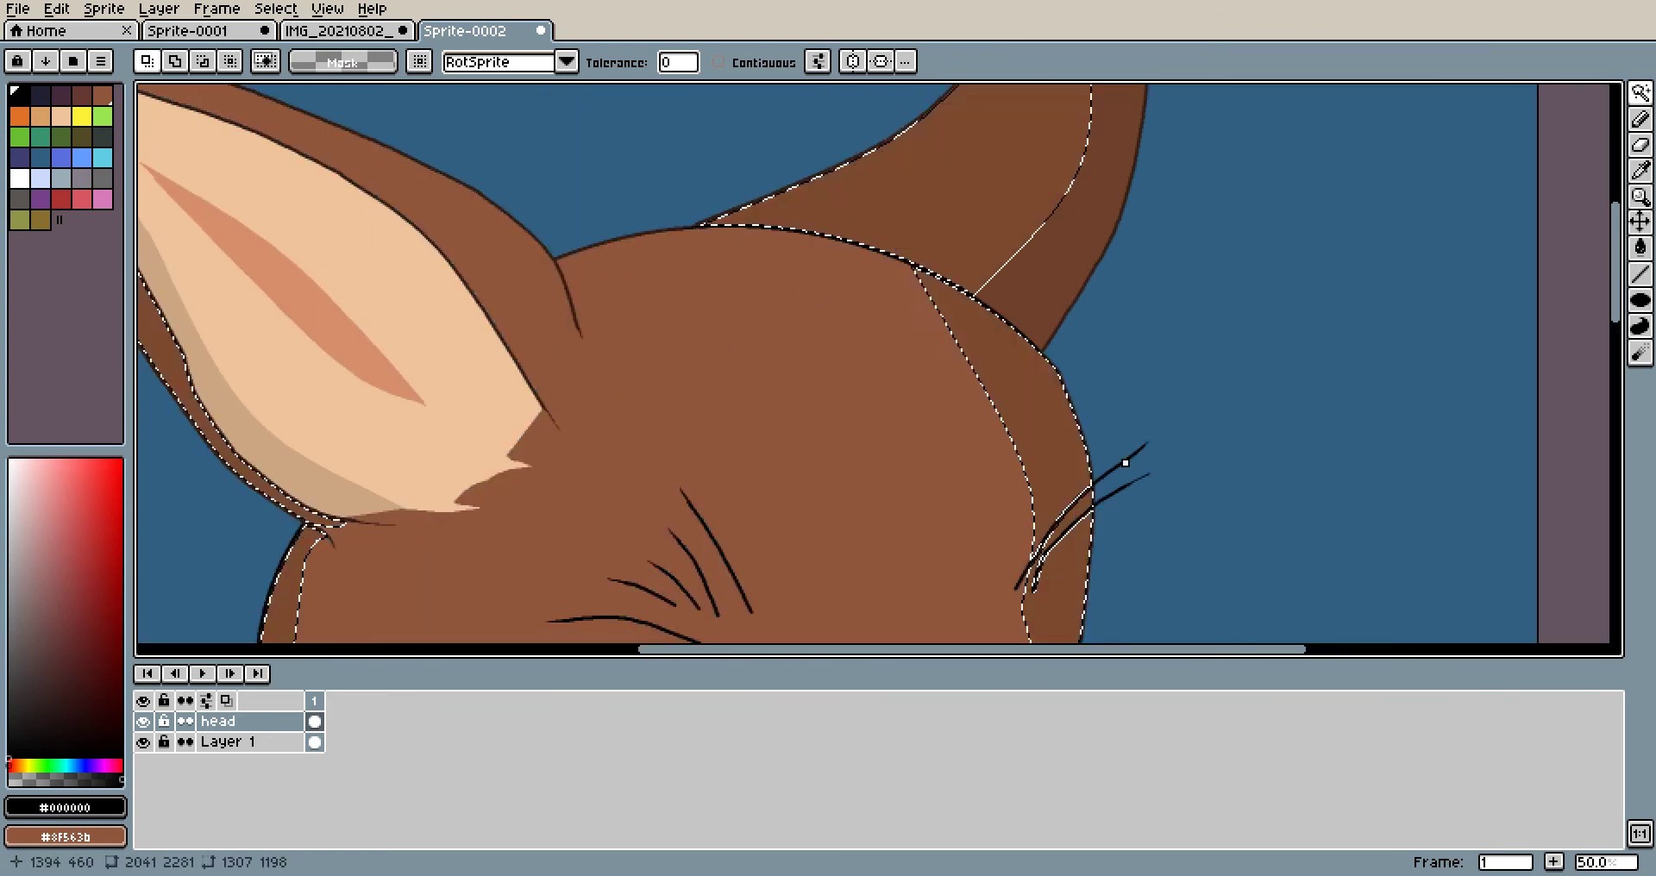
Select the back ear's darkest brown and add the shaded brown and main brown fur of the whole head to the selection
click(1055, 269)
scroll(1059, 280, down, 3)
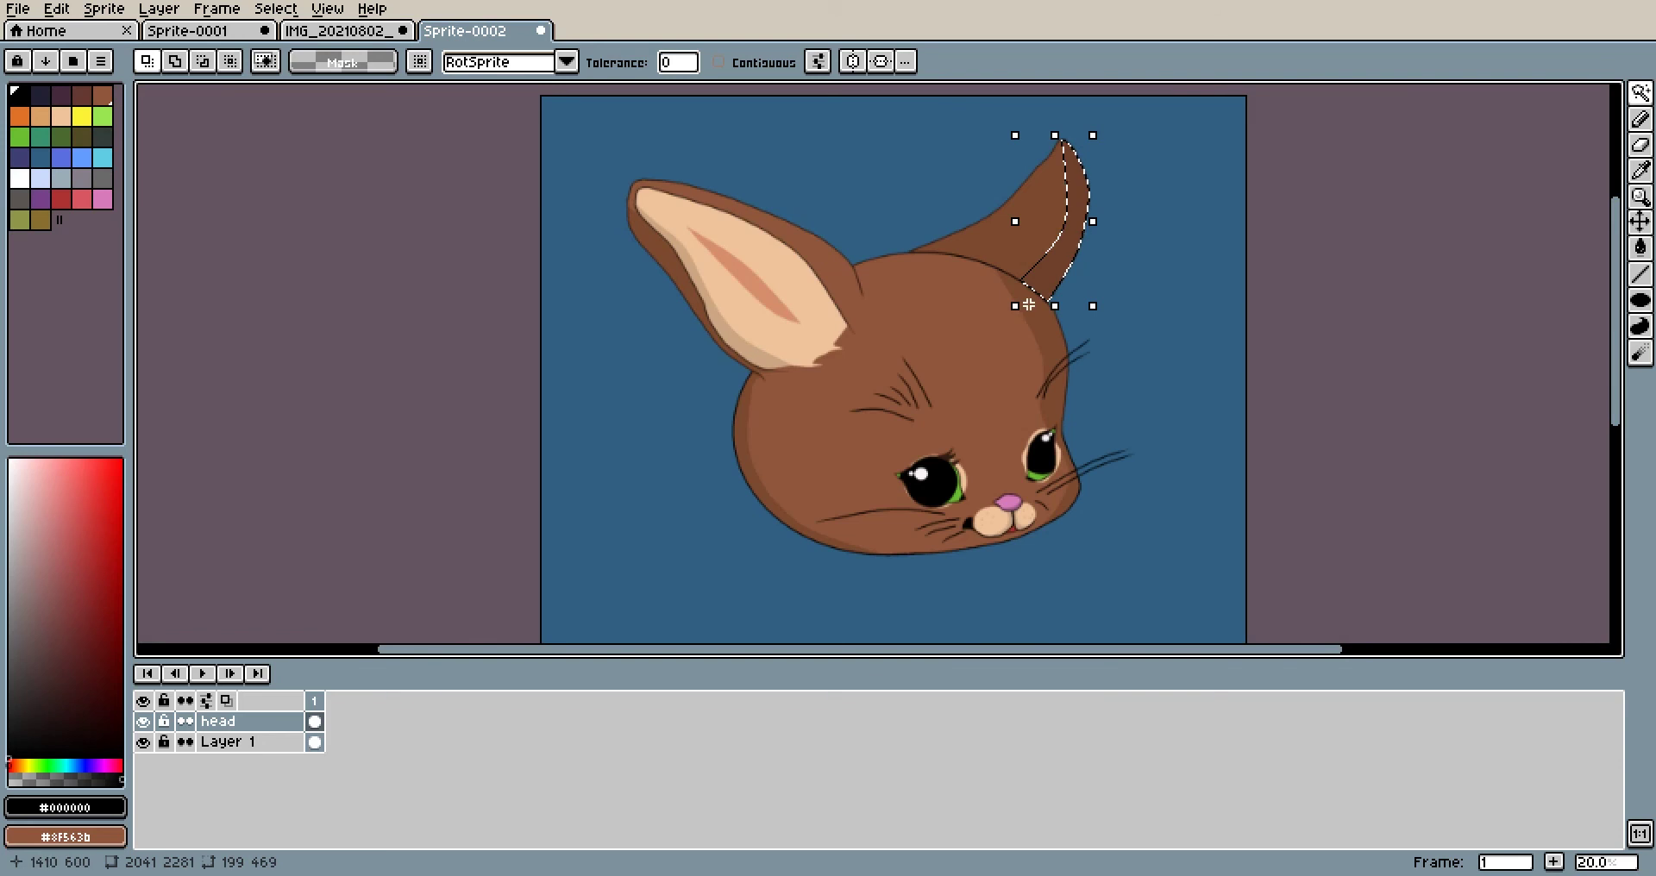
shift+click(1046, 356)
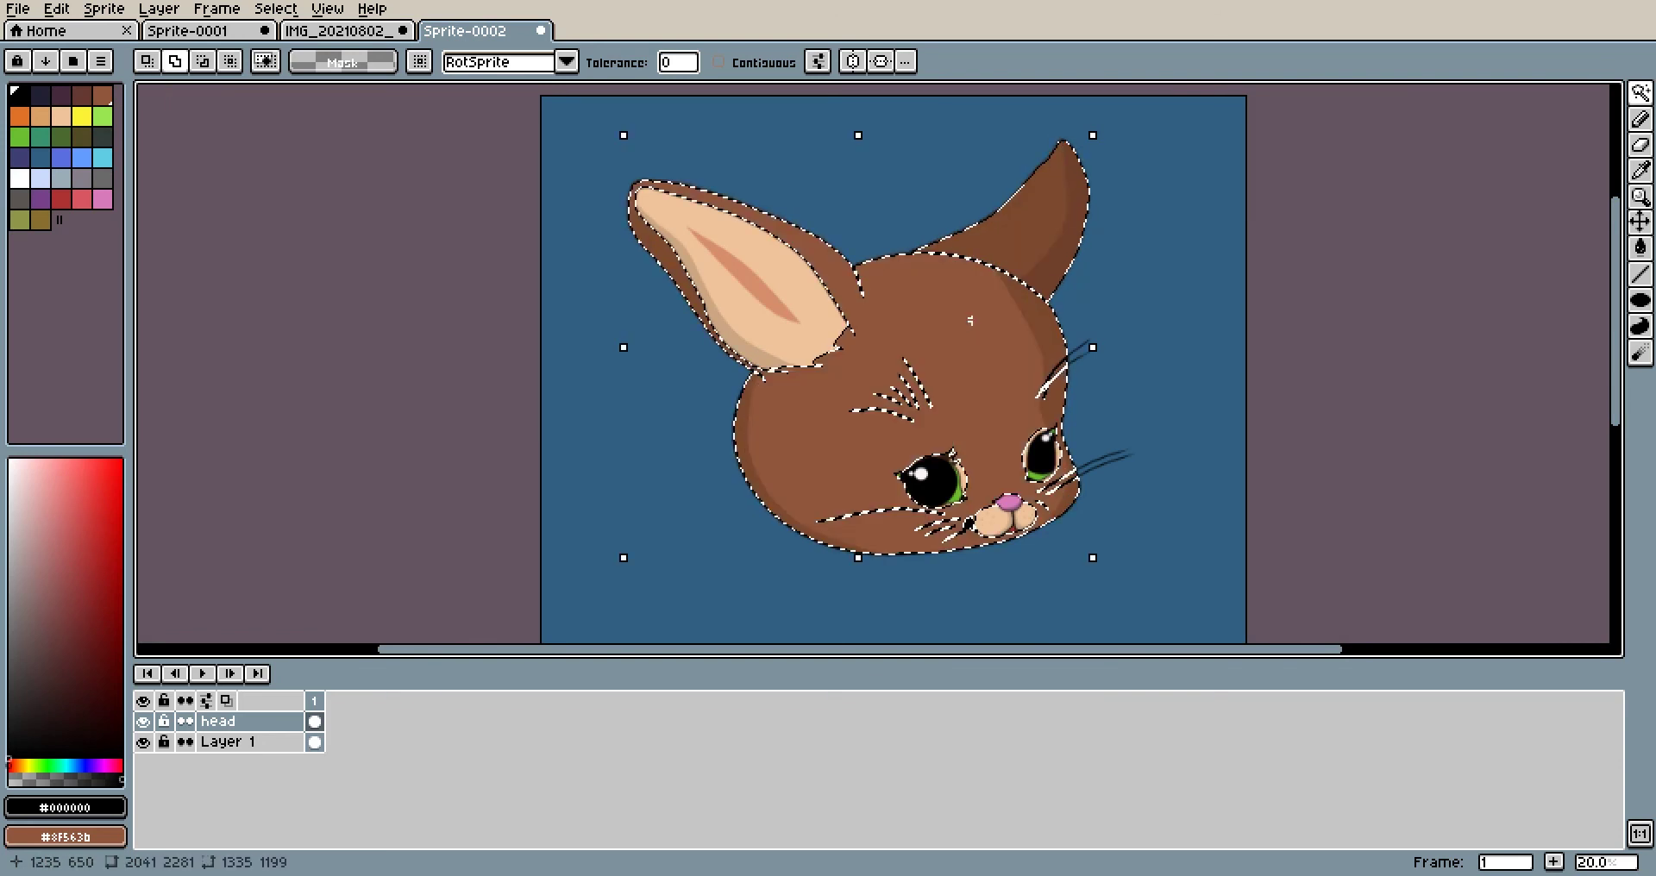
scroll(1052, 358, down, 1)
scroll(964, 280, up, 2)
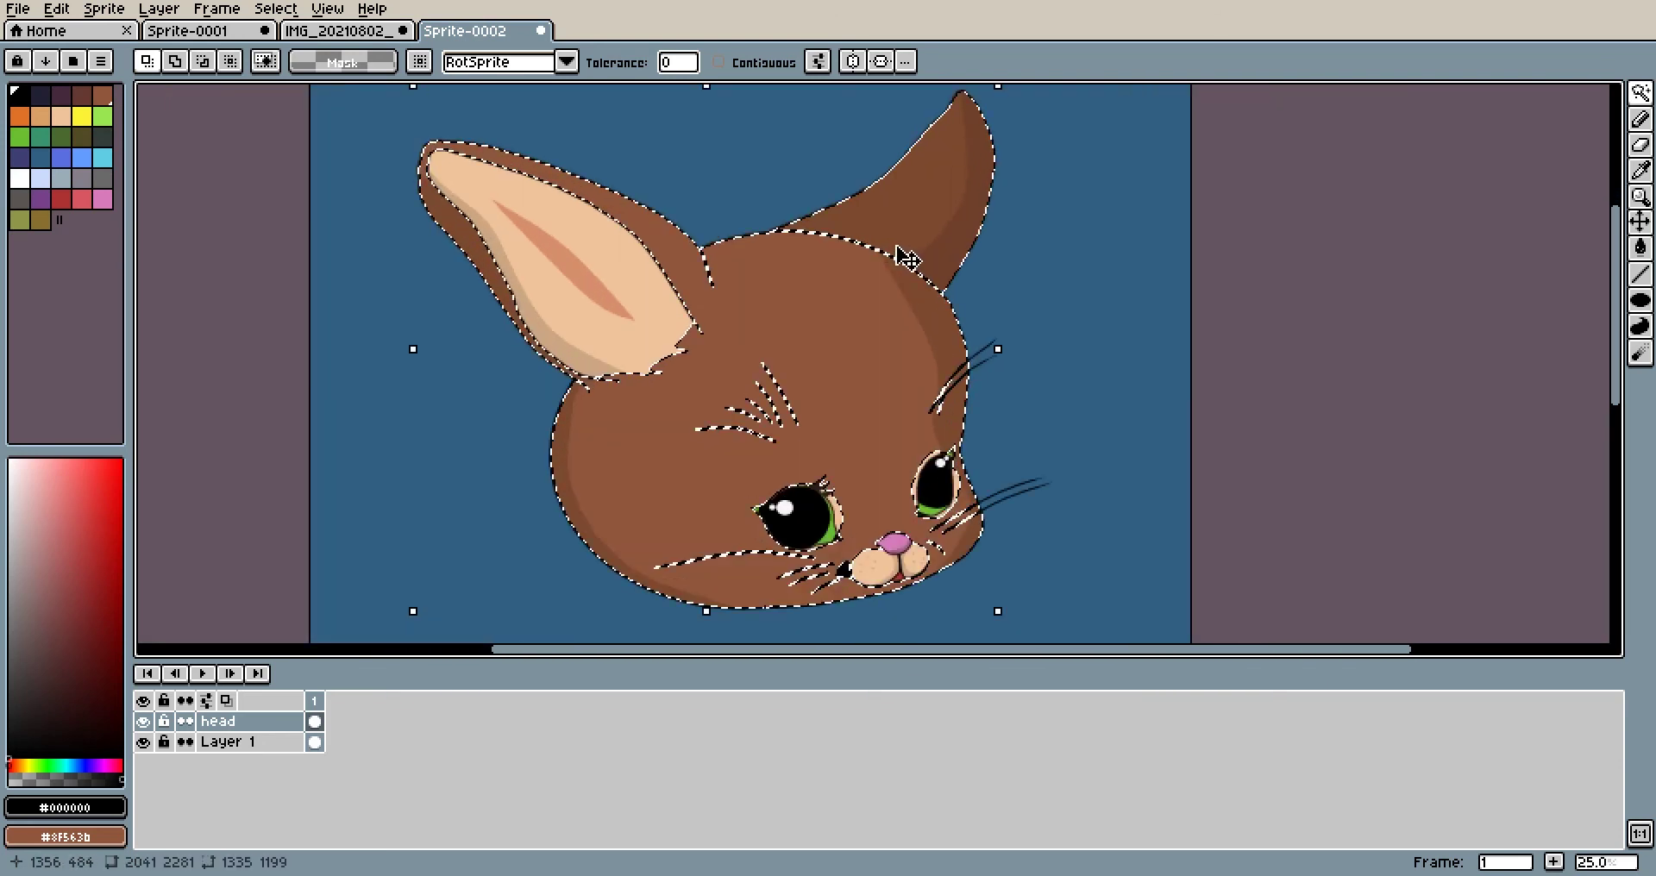
scroll(964, 280, up, 2)
scroll(964, 280, down, 2)
drag(965, 280, 1042, 332)
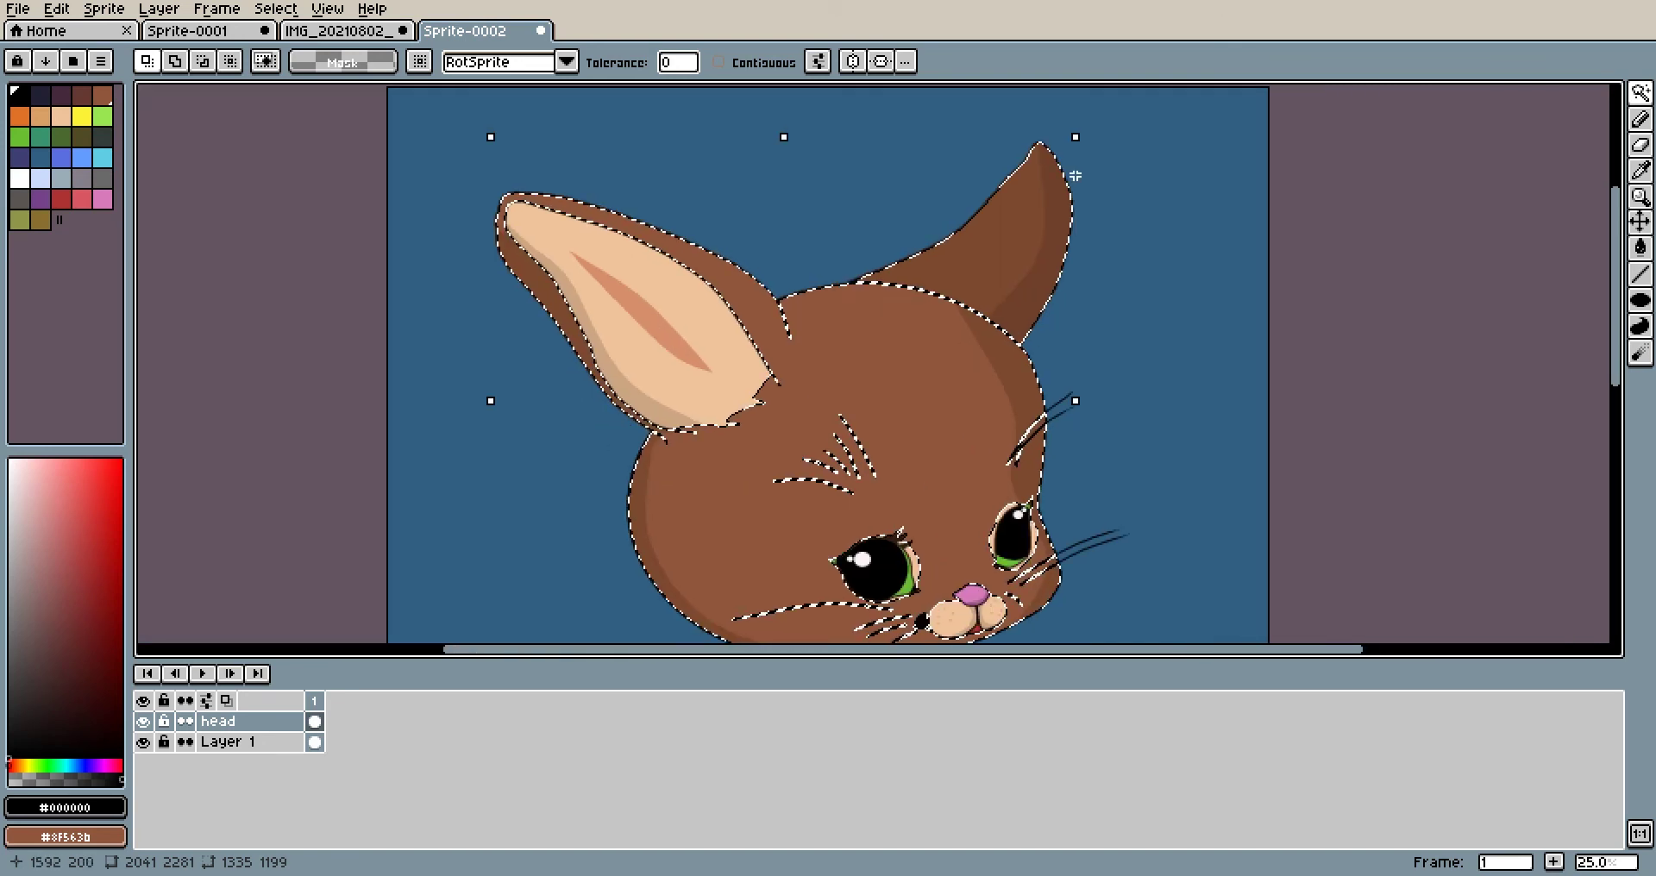
scroll(1033, 317, up, 5)
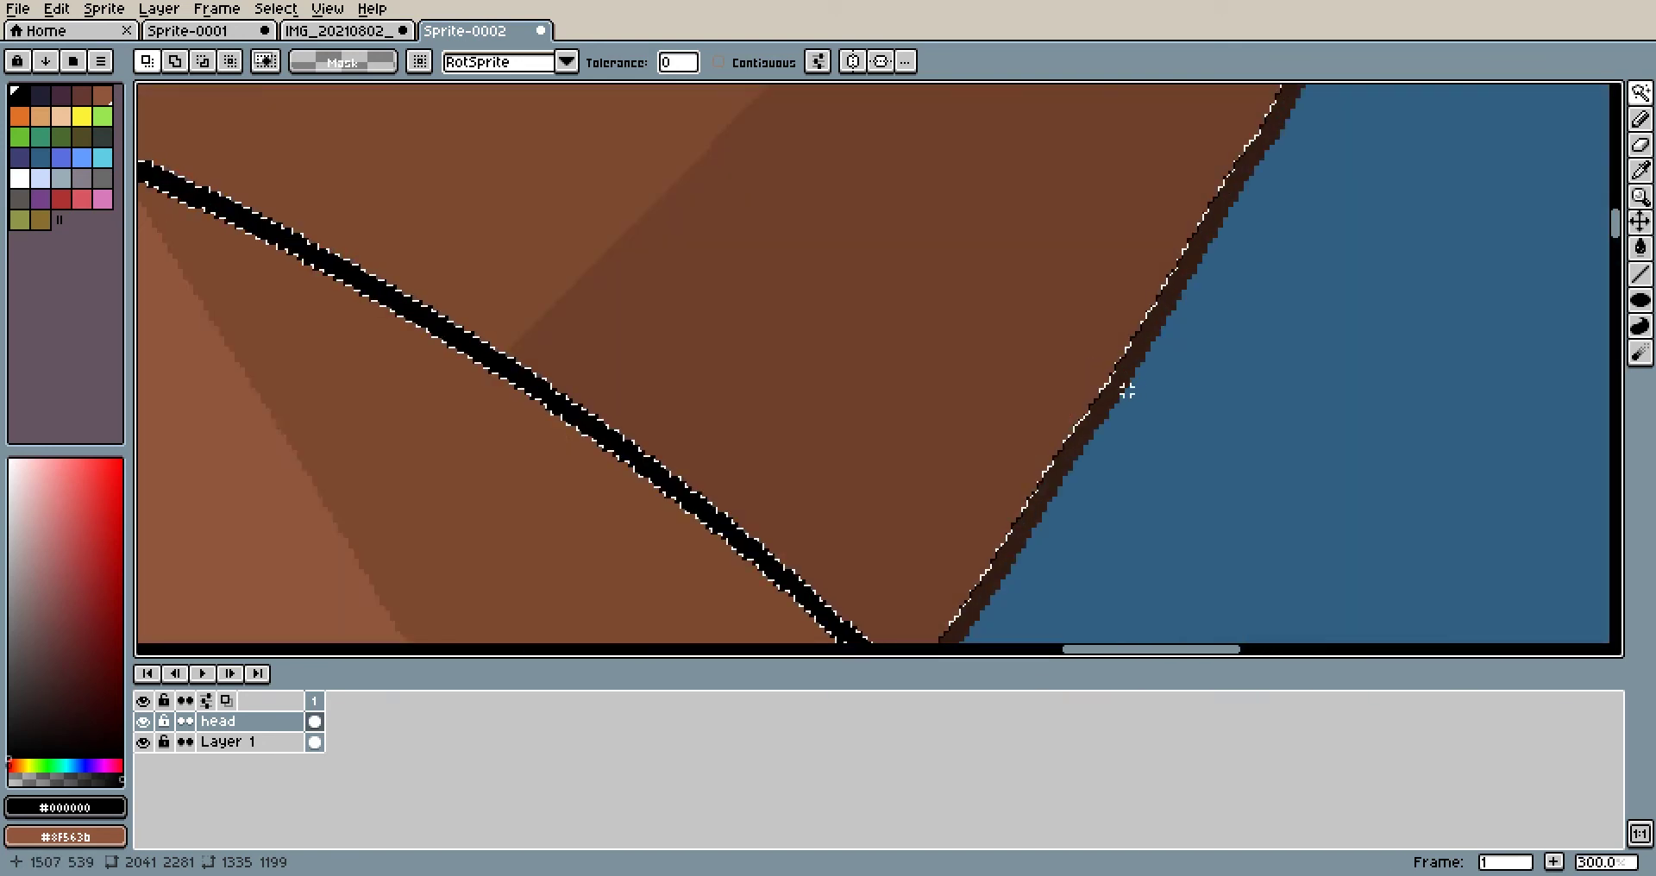
scroll(1130, 398, down, 5)
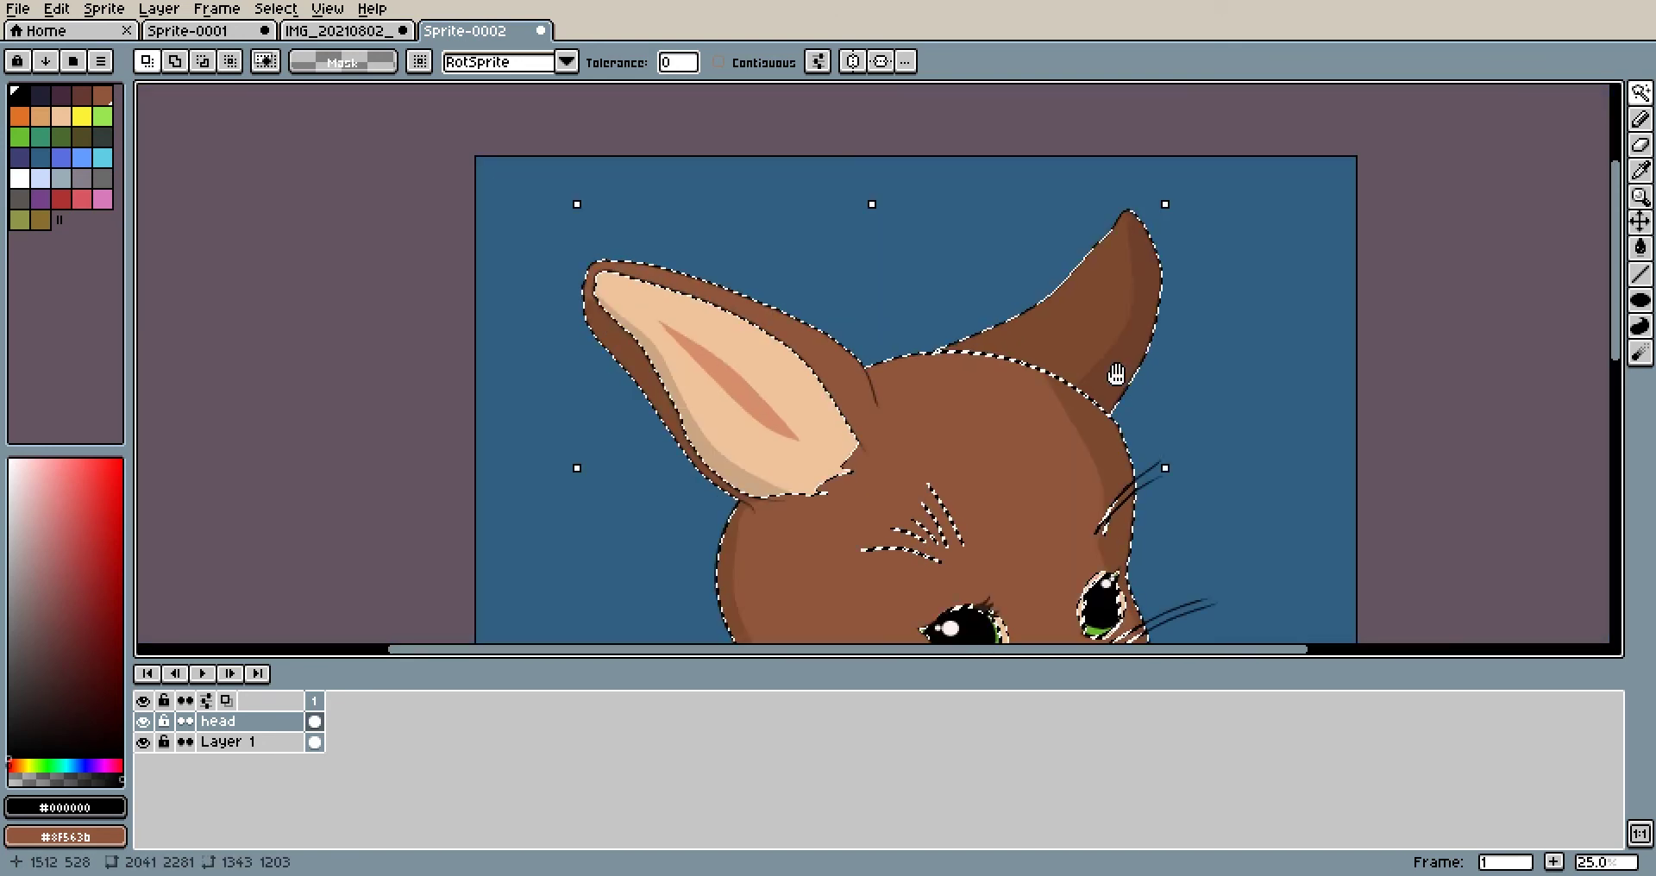
Try turning the selected fur grey in Hue/Saturation with hue -51, saturation -100 and value -33, and cancel the adjustment
click(74, 10)
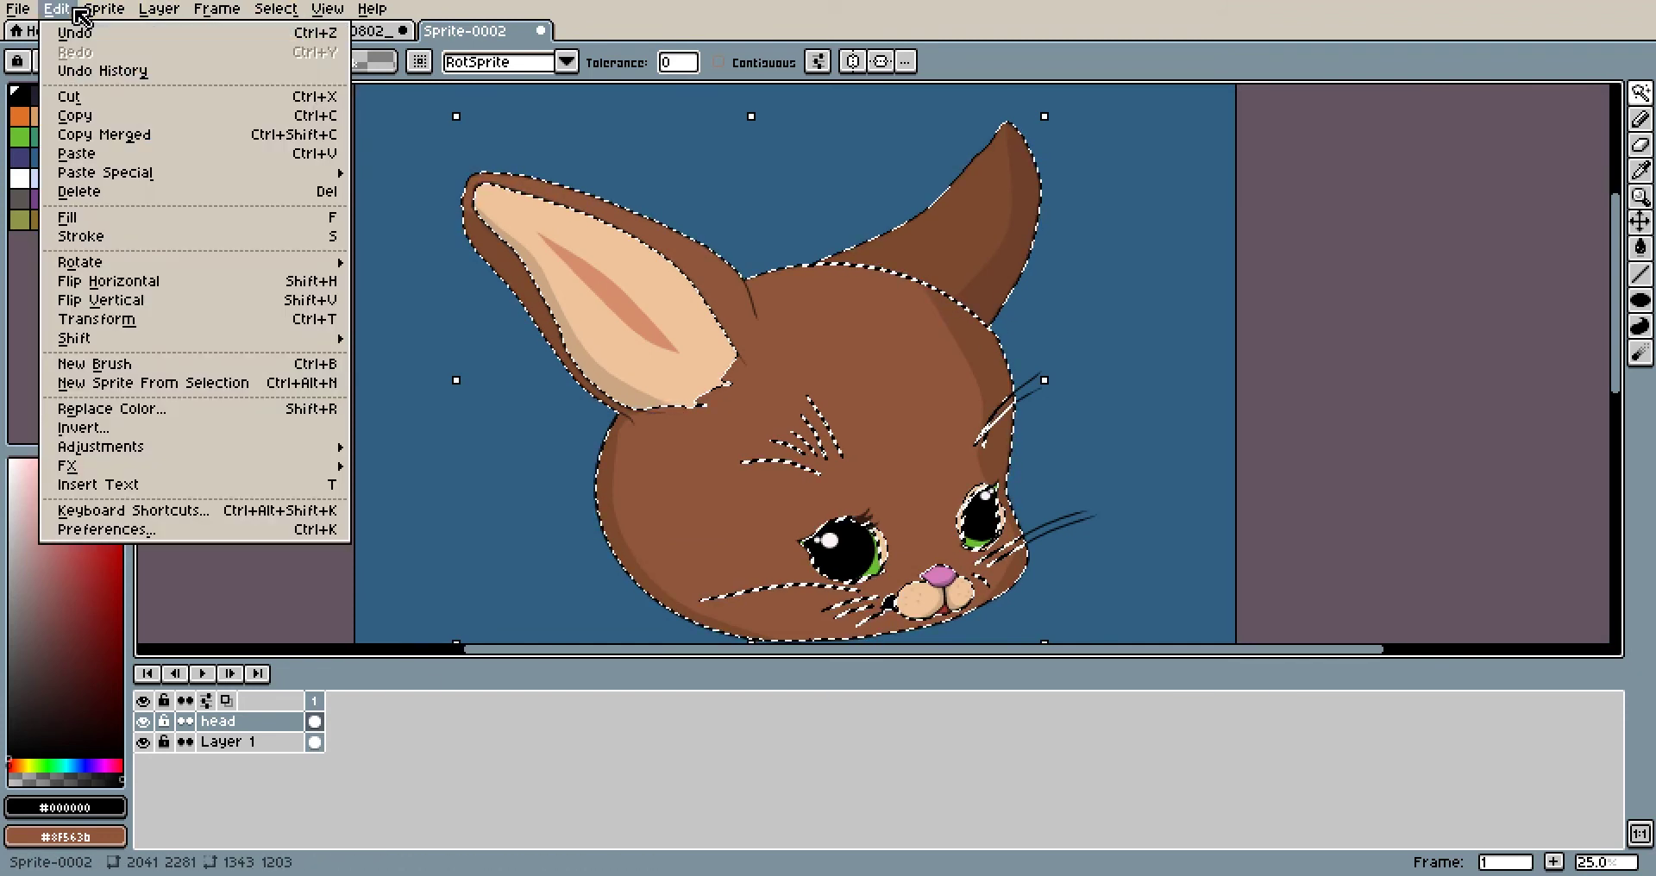
mouse_move(258, 450)
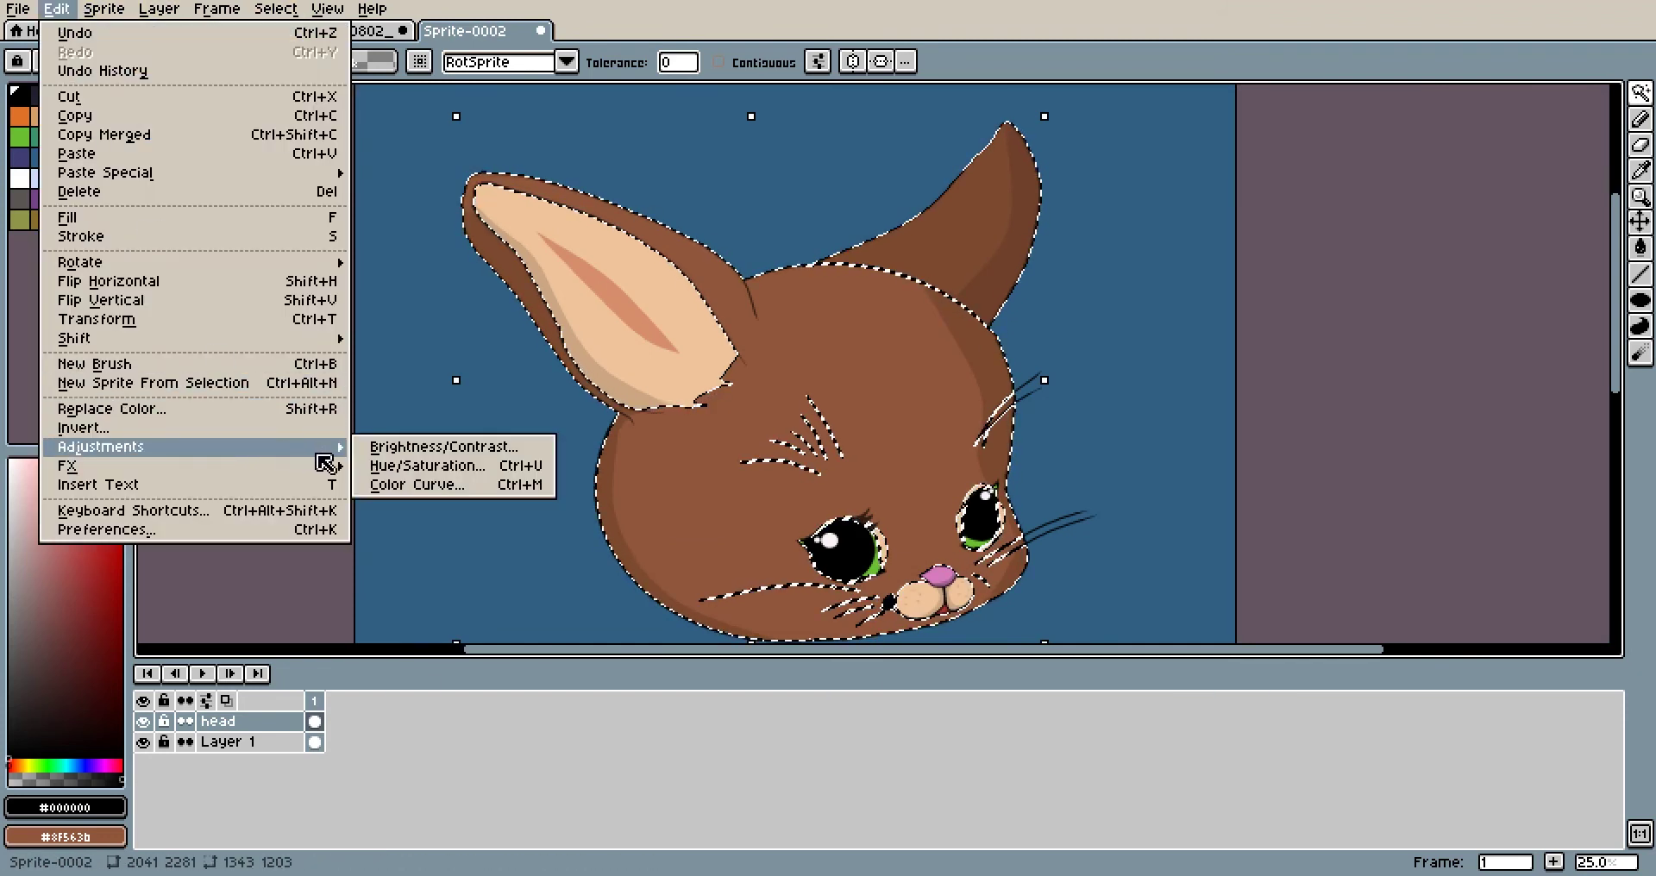
click(415, 475)
mouse_move(1121, 343)
mouse_down()
mouse_move(1078, 336)
mouse_move(1148, 341)
mouse_move(1104, 343)
mouse_up()
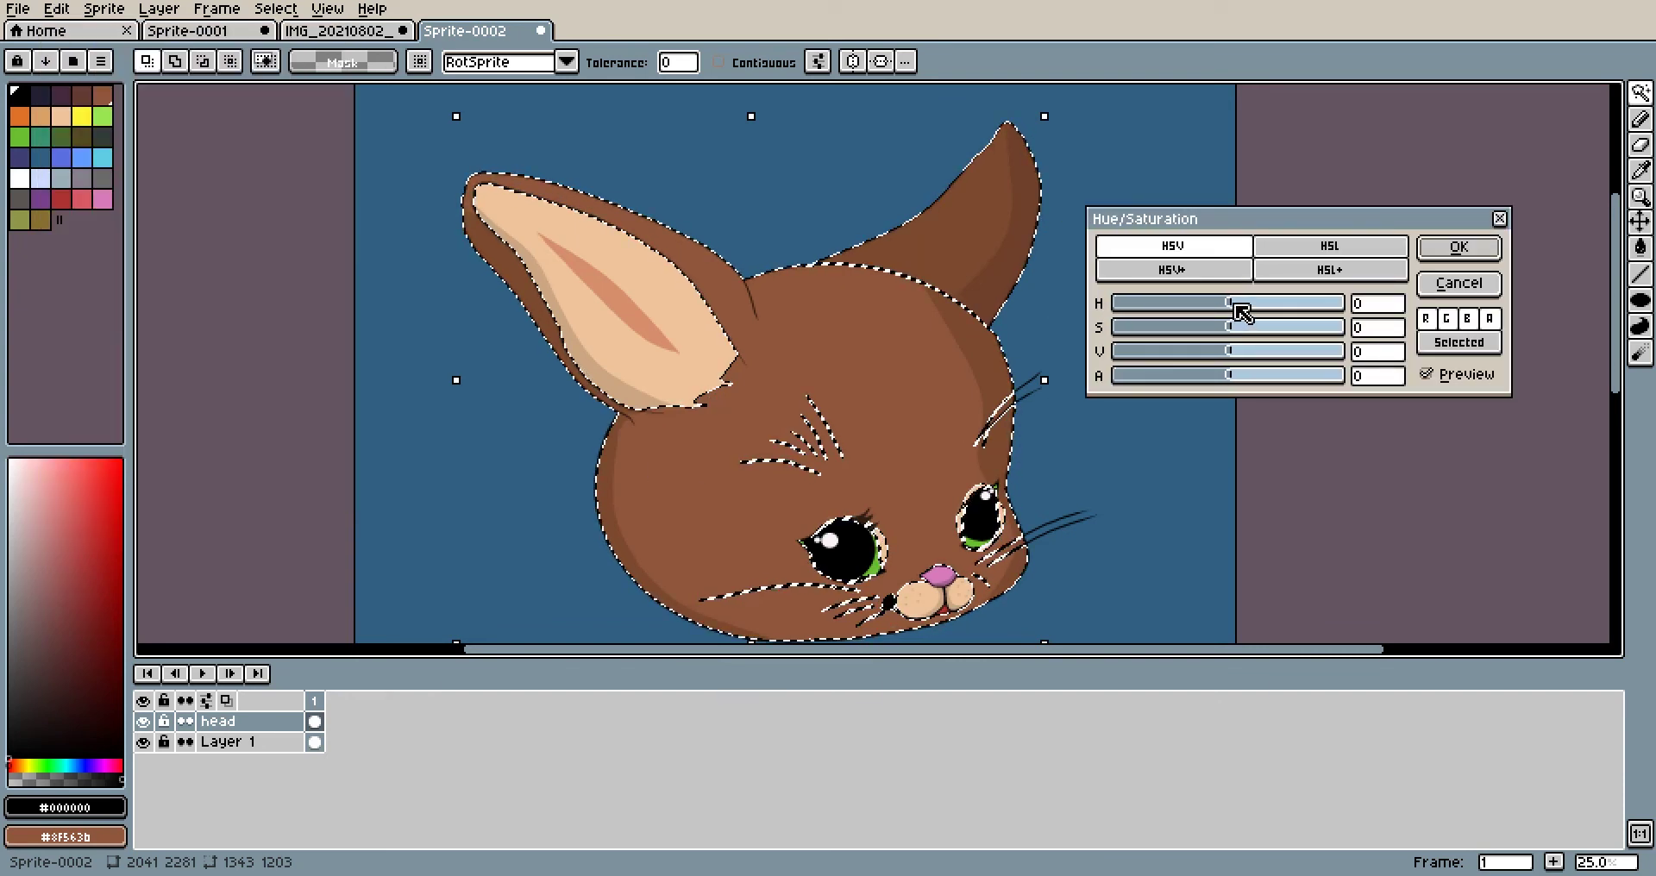
drag(1239, 313, 1145, 335)
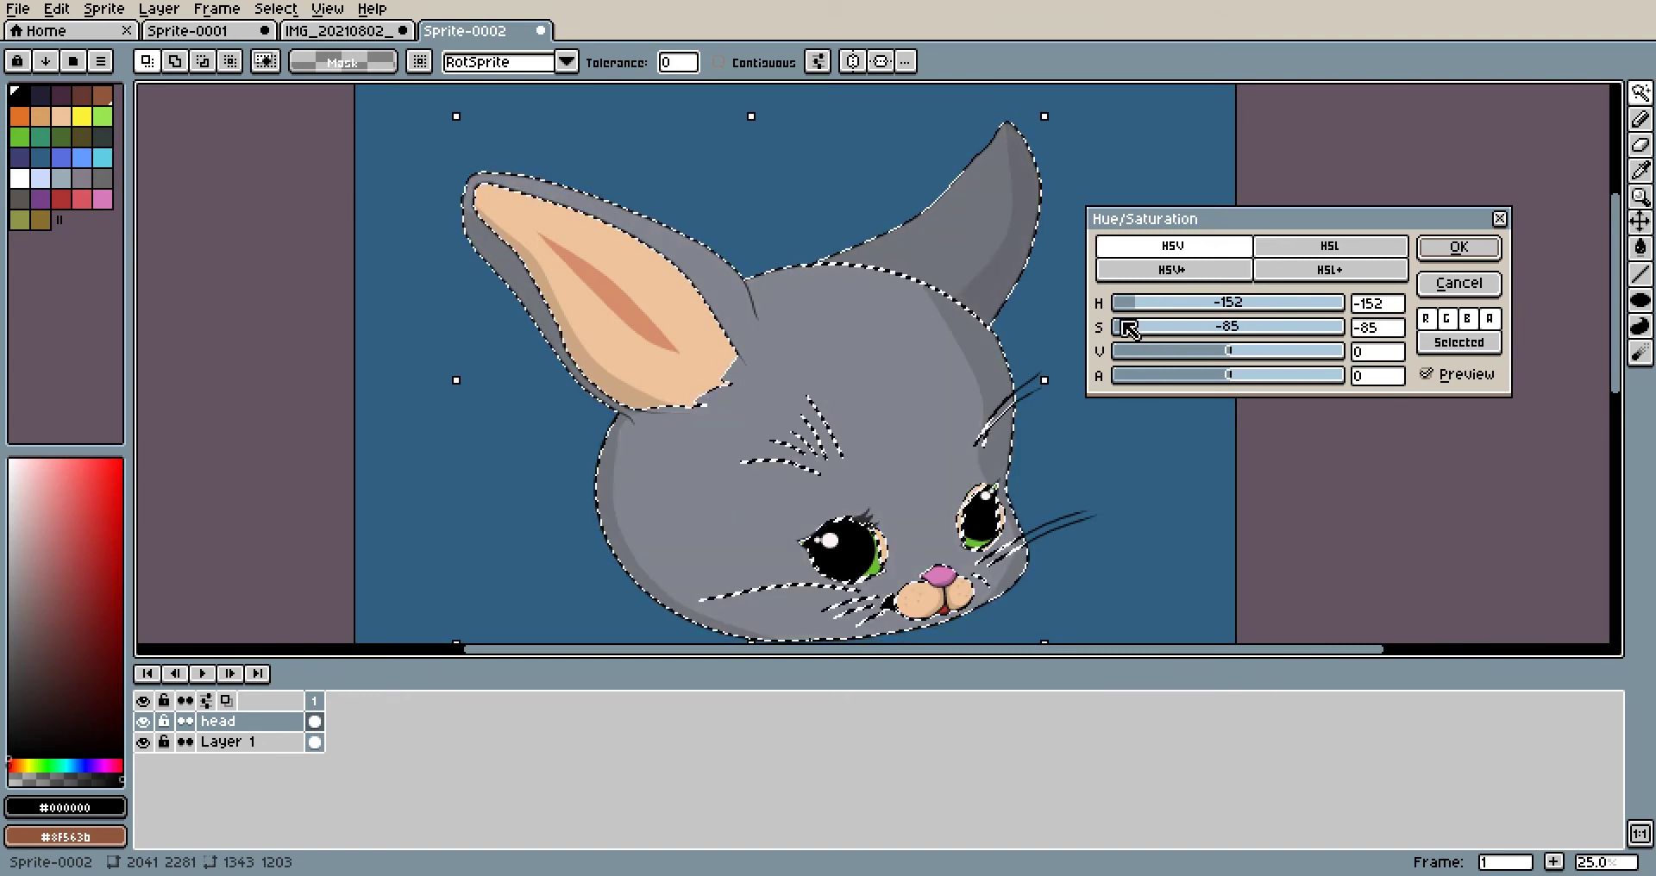
drag(1139, 331, 1185, 362)
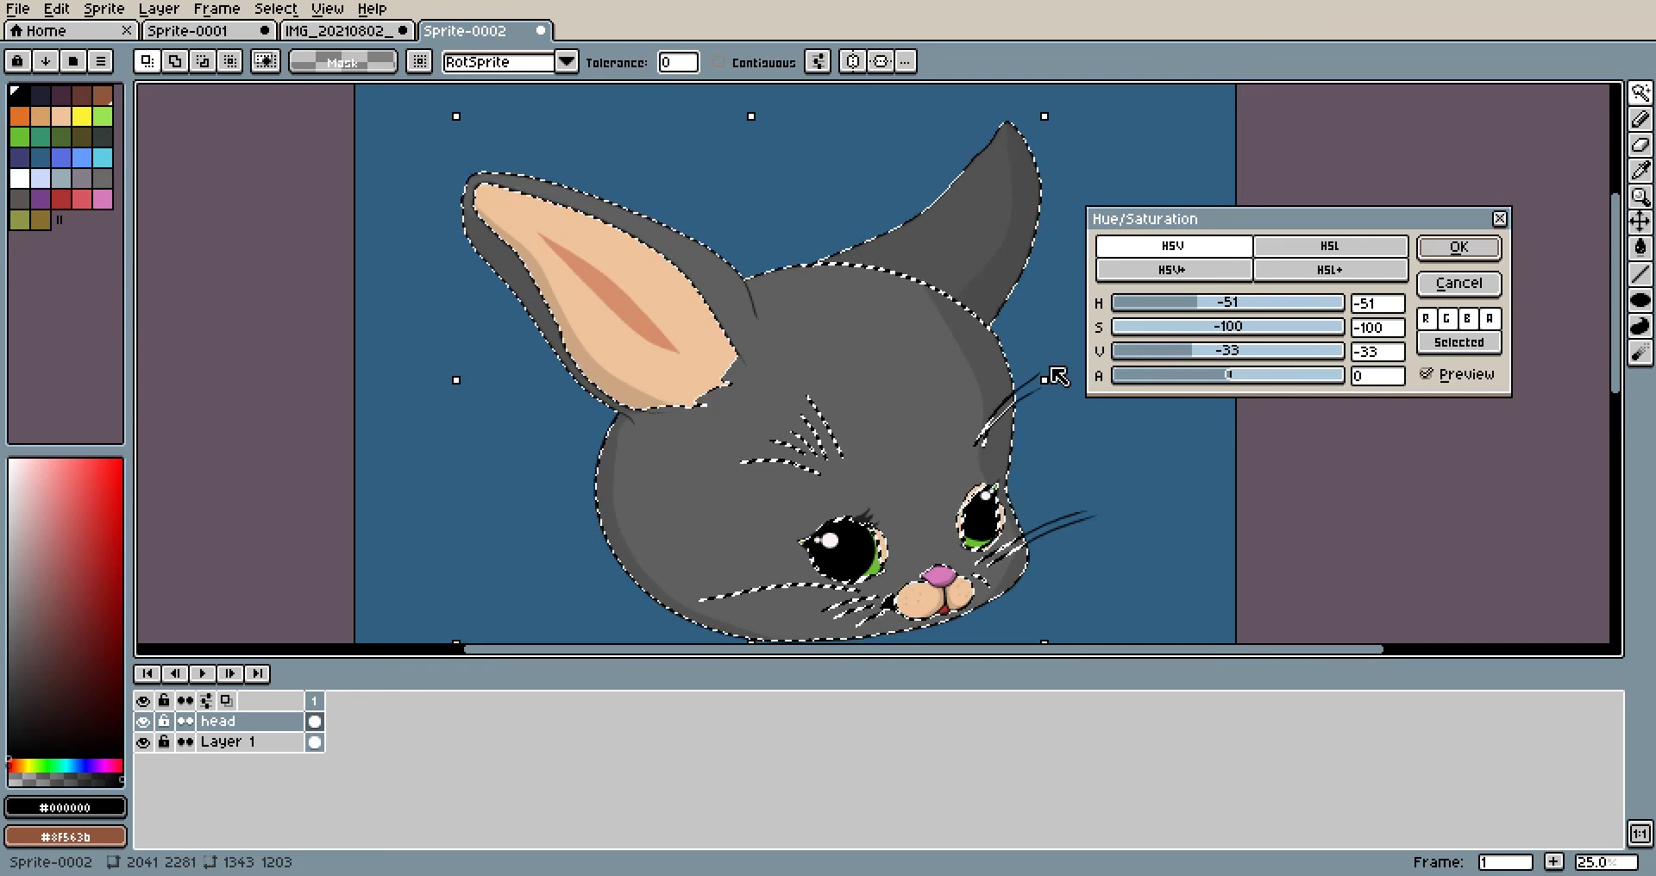
key(Escape)
Reopen Hue/Saturation for the selected fur, set saturation to 61 and value to 58, and try hue -7 before returning it to 0
scroll(1016, 436, down, 1)
scroll(1016, 436, up, 1)
scroll(880, 345, up, 1)
scroll(776, 272, up, 1)
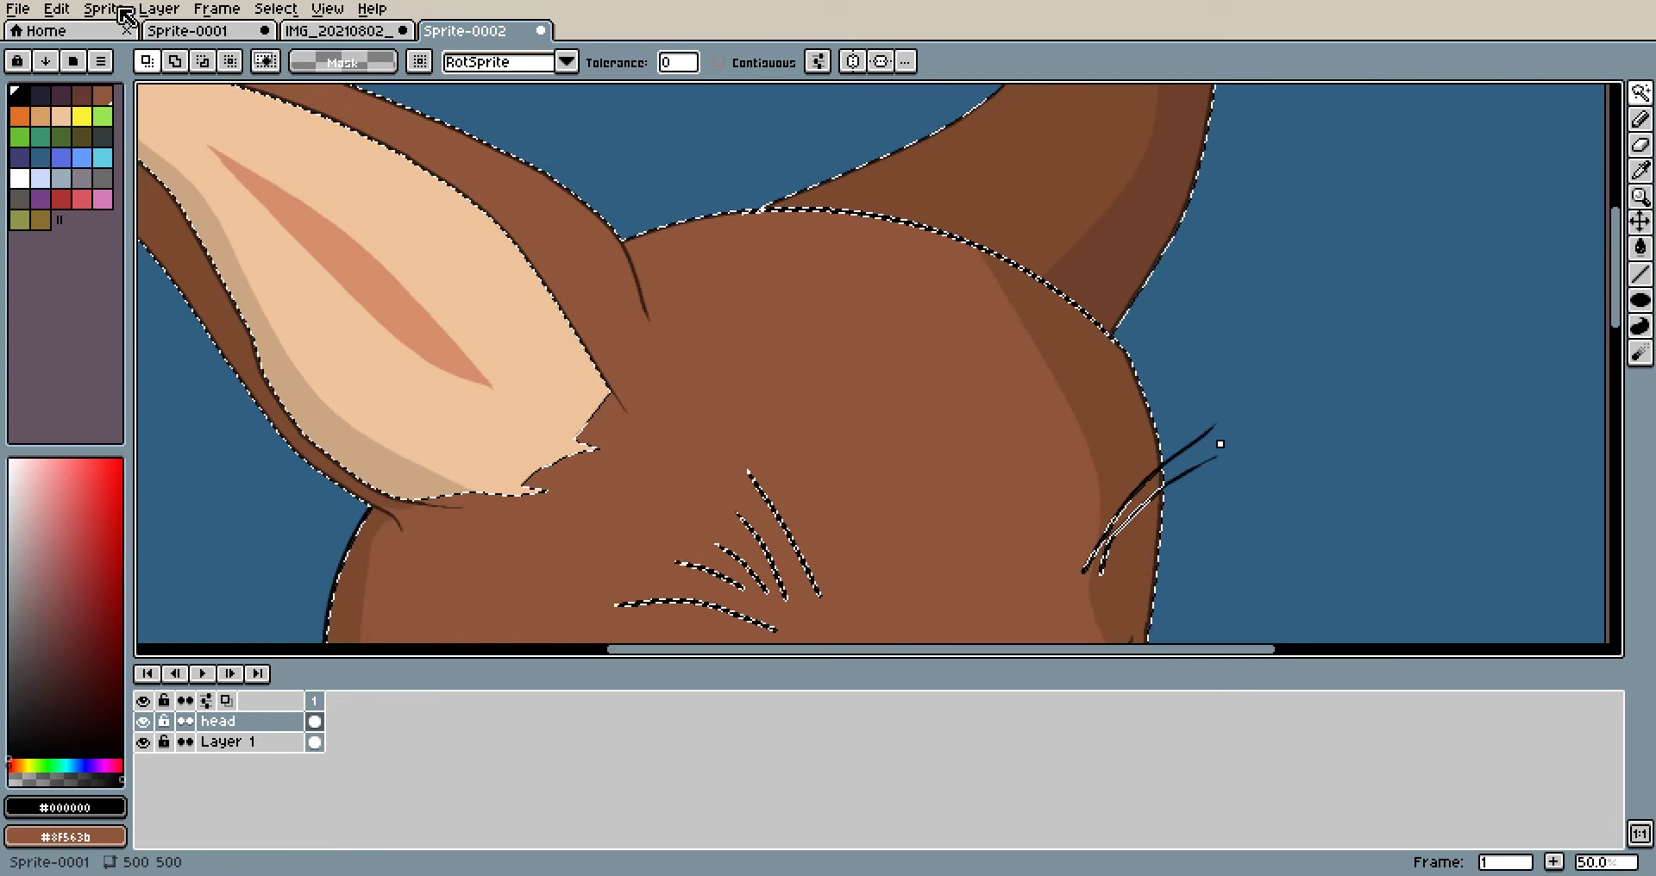
click(104, 8)
mouse_move(57, 8)
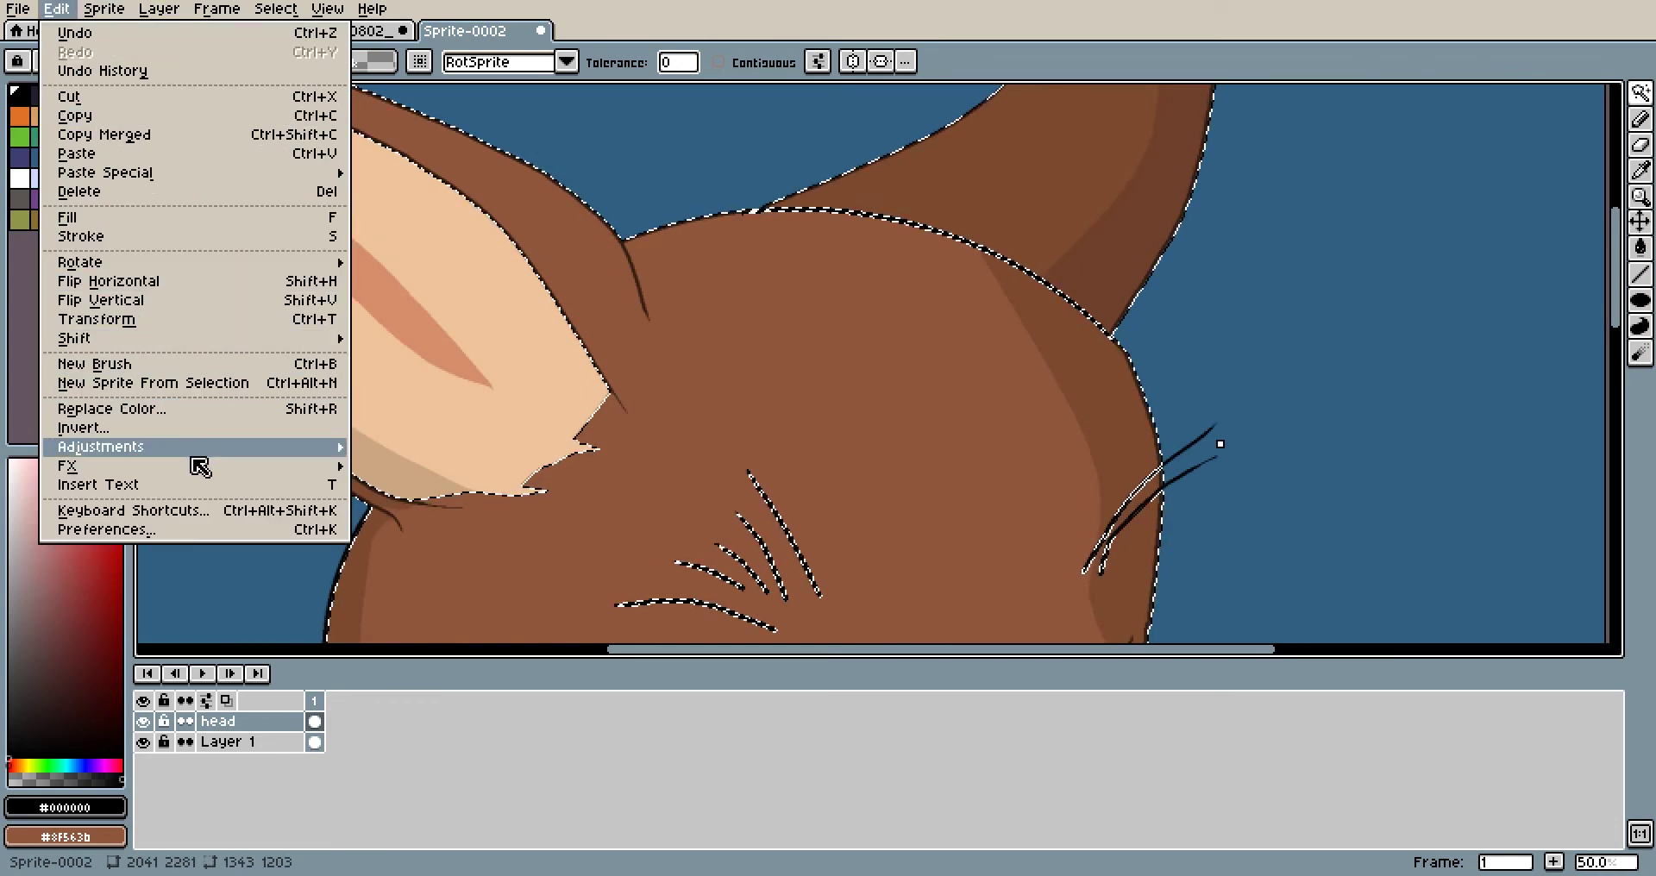
mouse_move(338, 481)
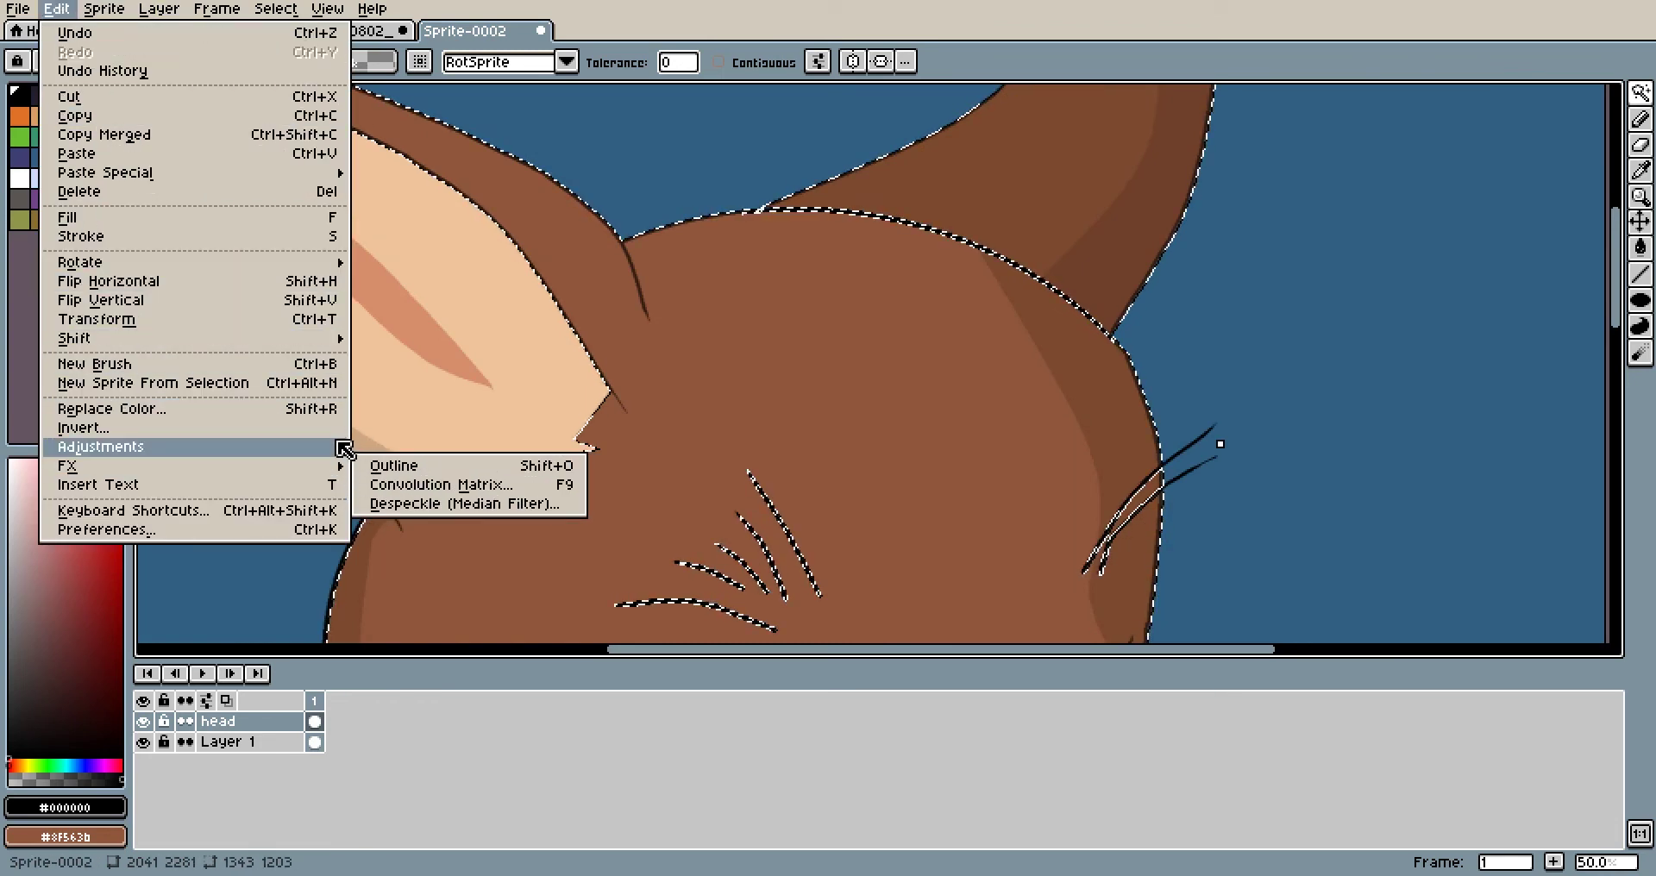
click(400, 467)
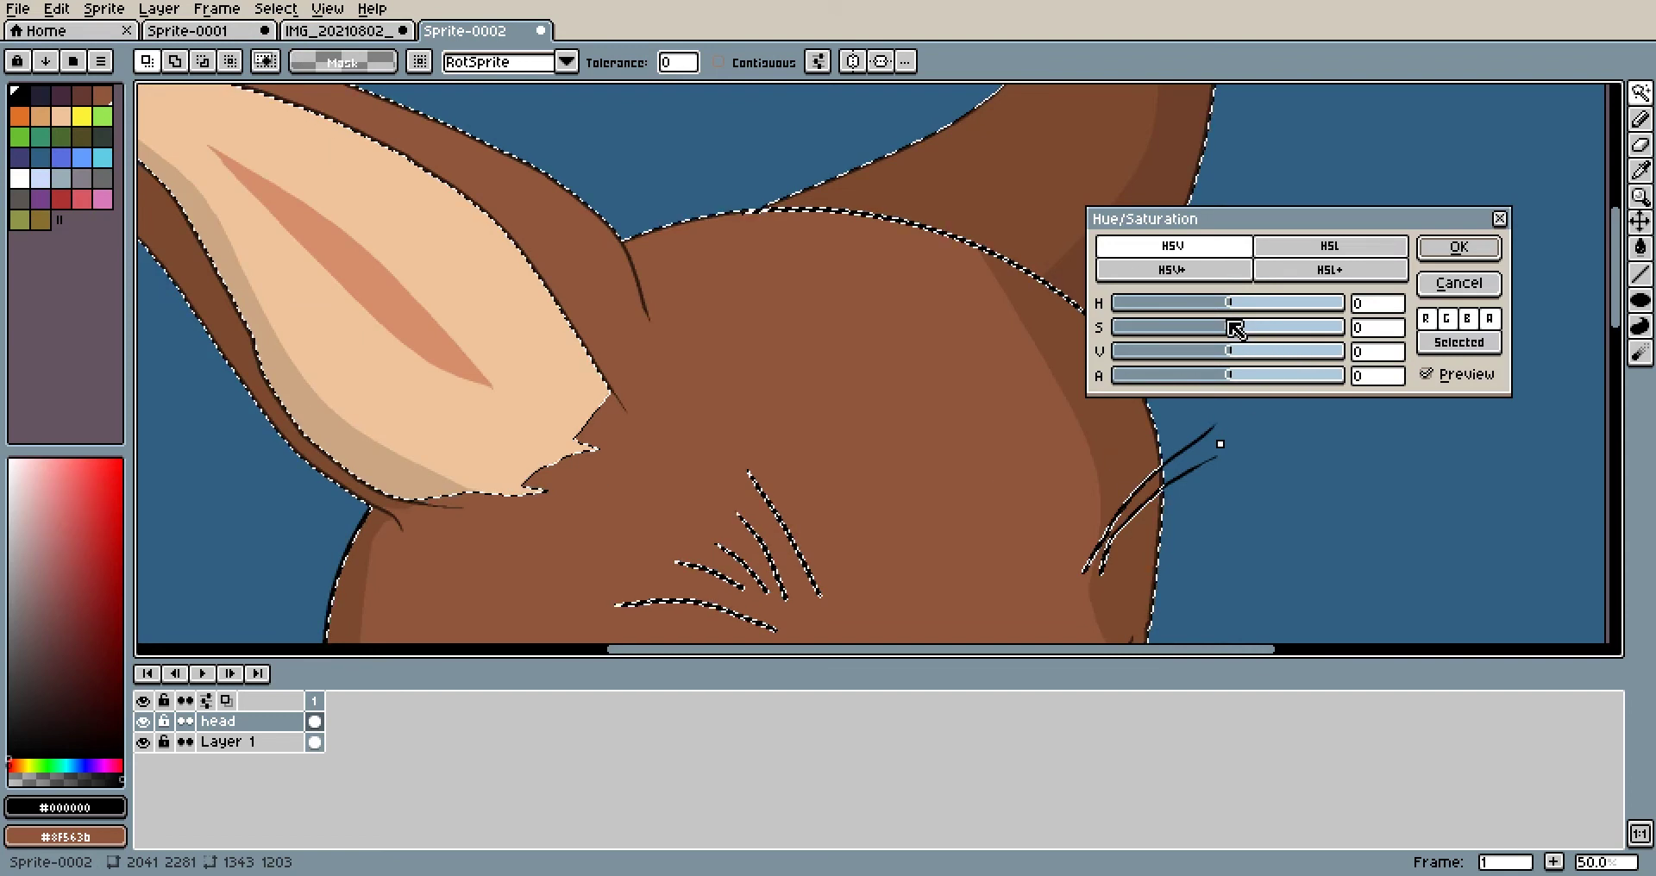
drag(1250, 336, 1298, 358)
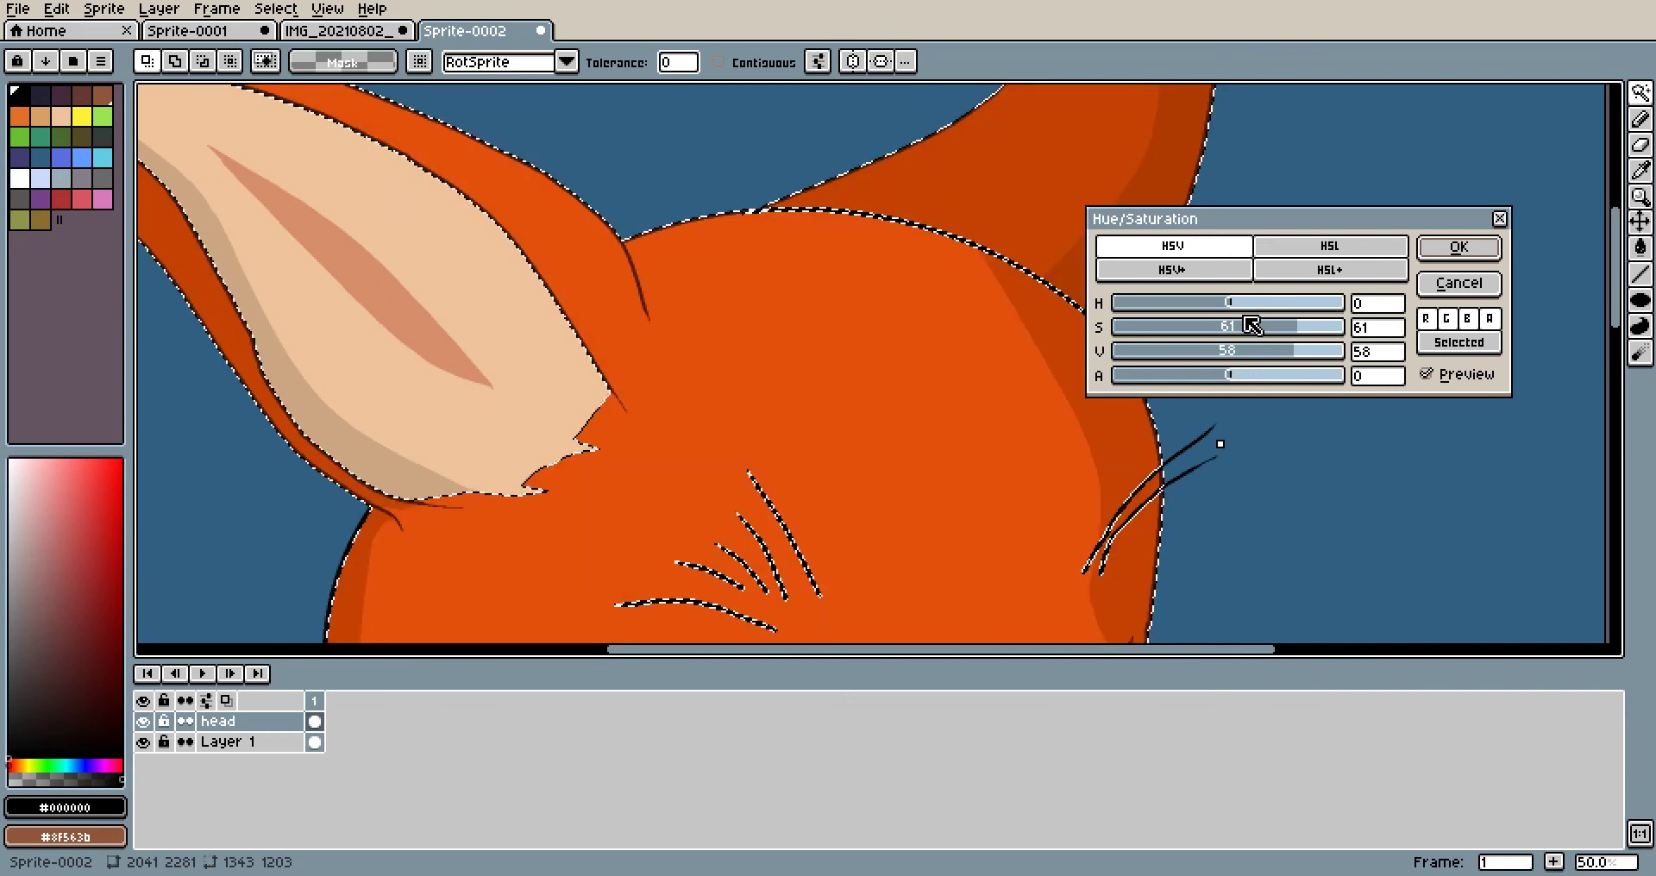
mouse_move(1235, 311)
mouse_down()
mouse_move(1184, 306)
mouse_move(1232, 310)
mouse_up()
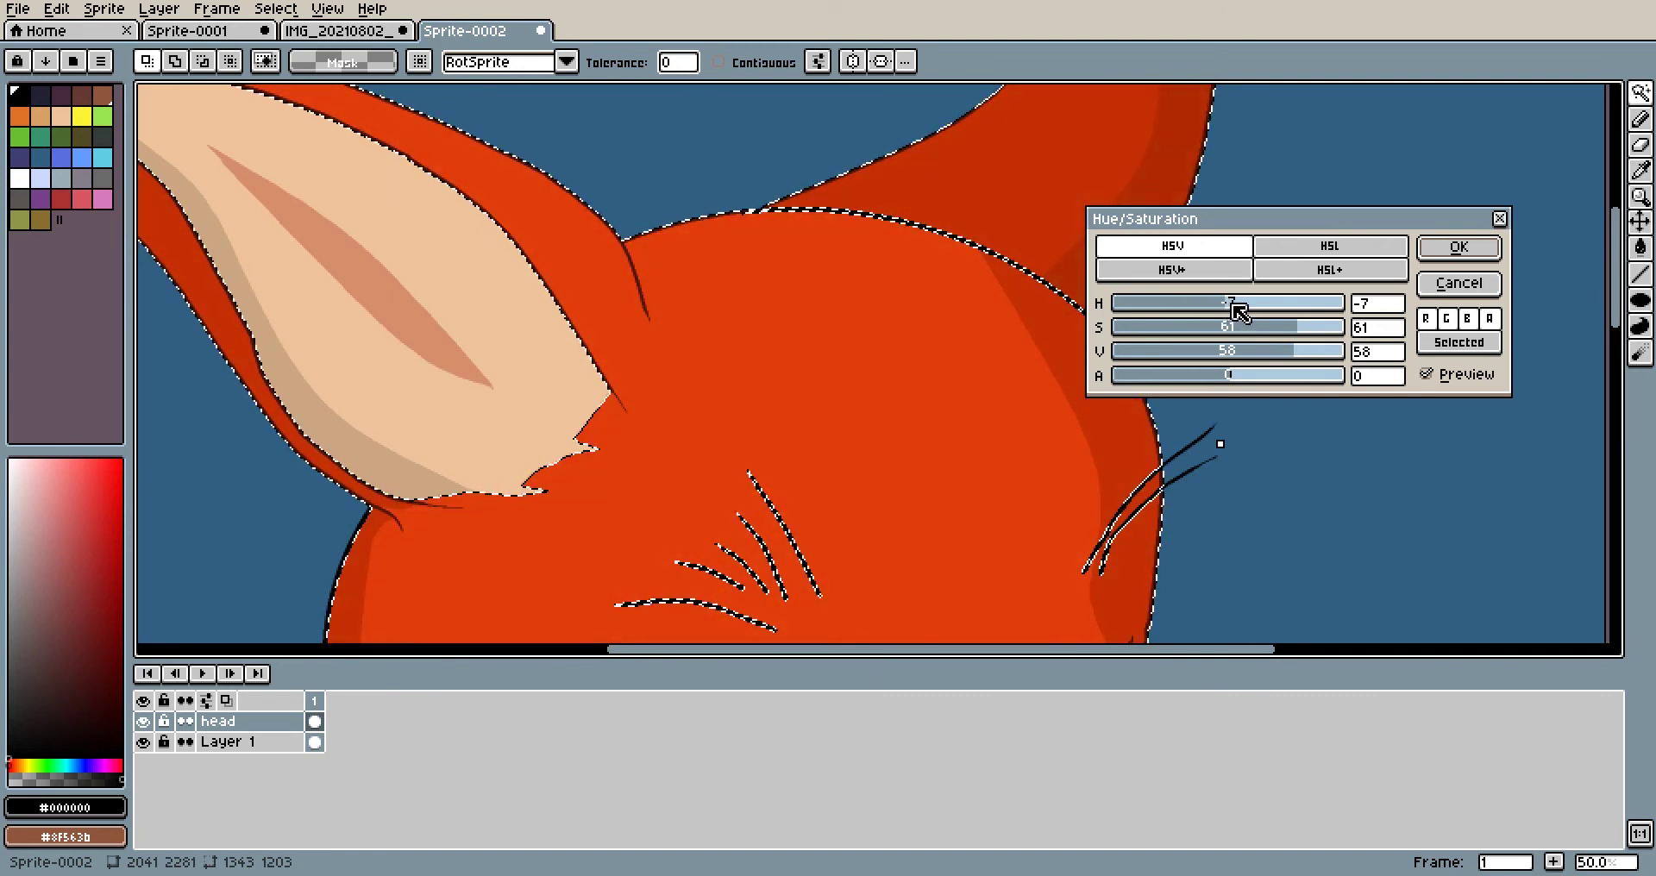
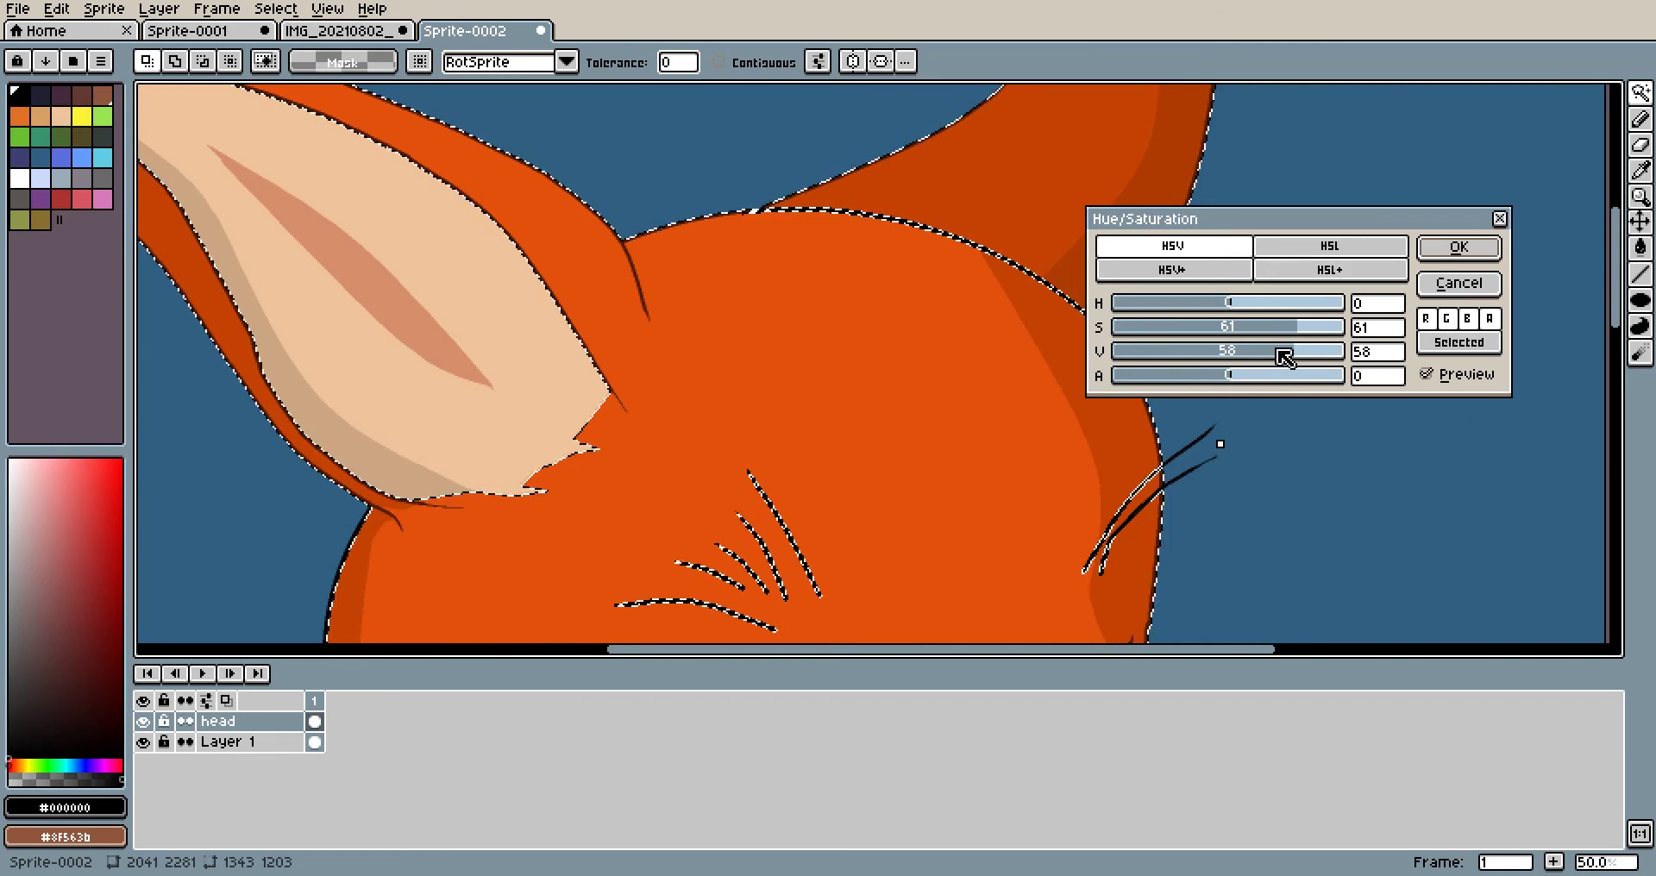
Lower the saturation to 8, raise the value to 75, and apply the Hue/Saturation adjustment to the selected fur
drag(1300, 355, 1266, 336)
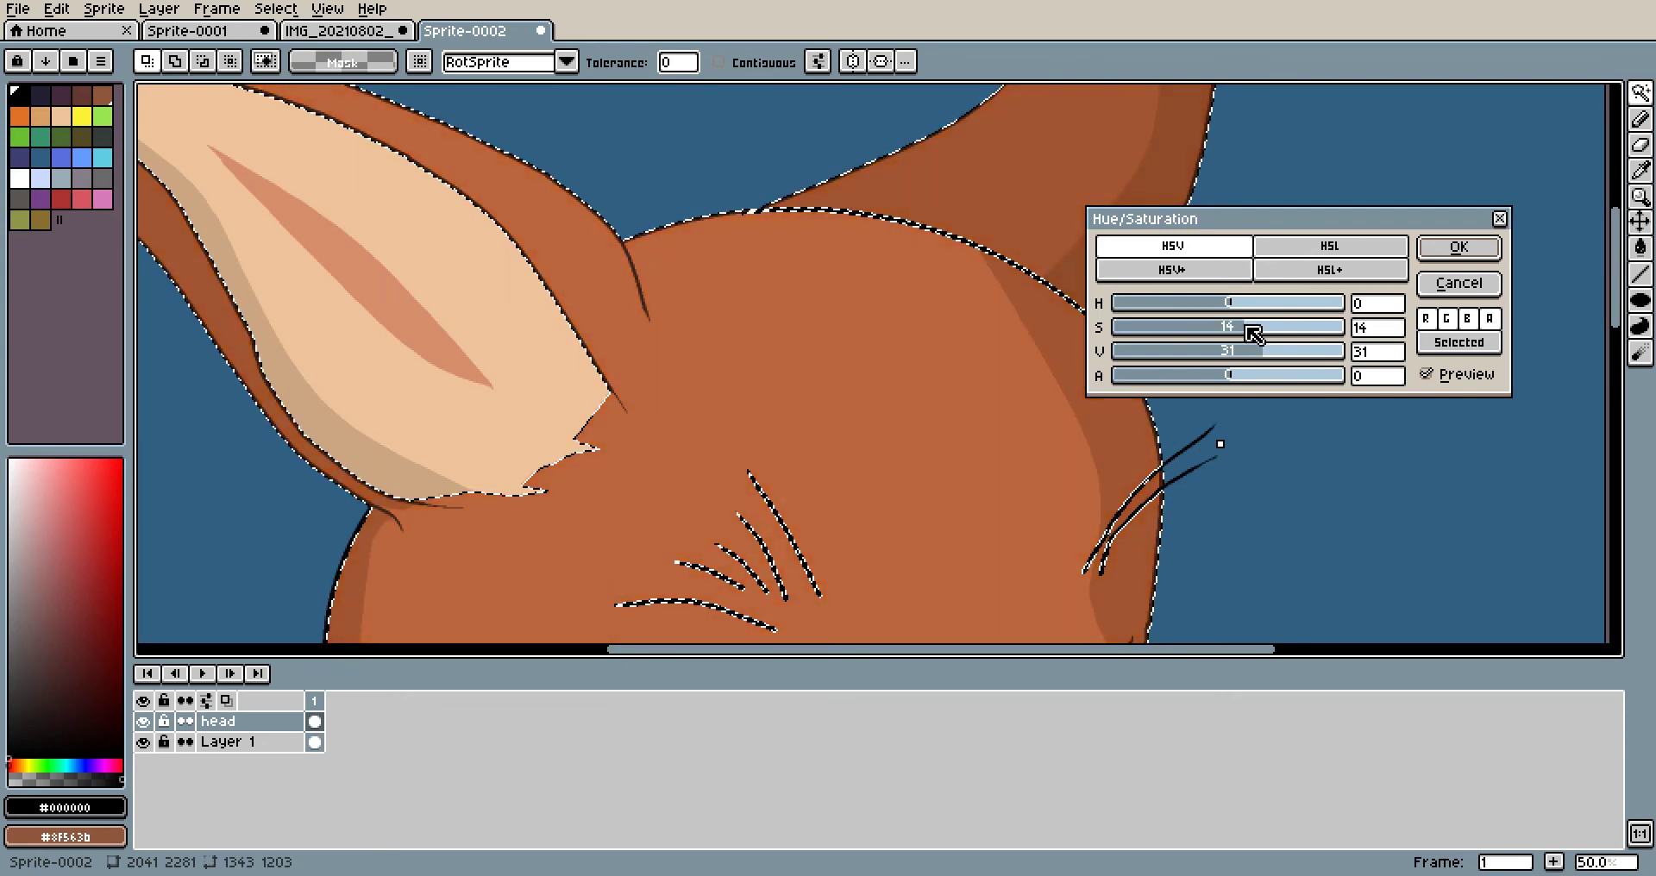
drag(1269, 357, 1320, 354)
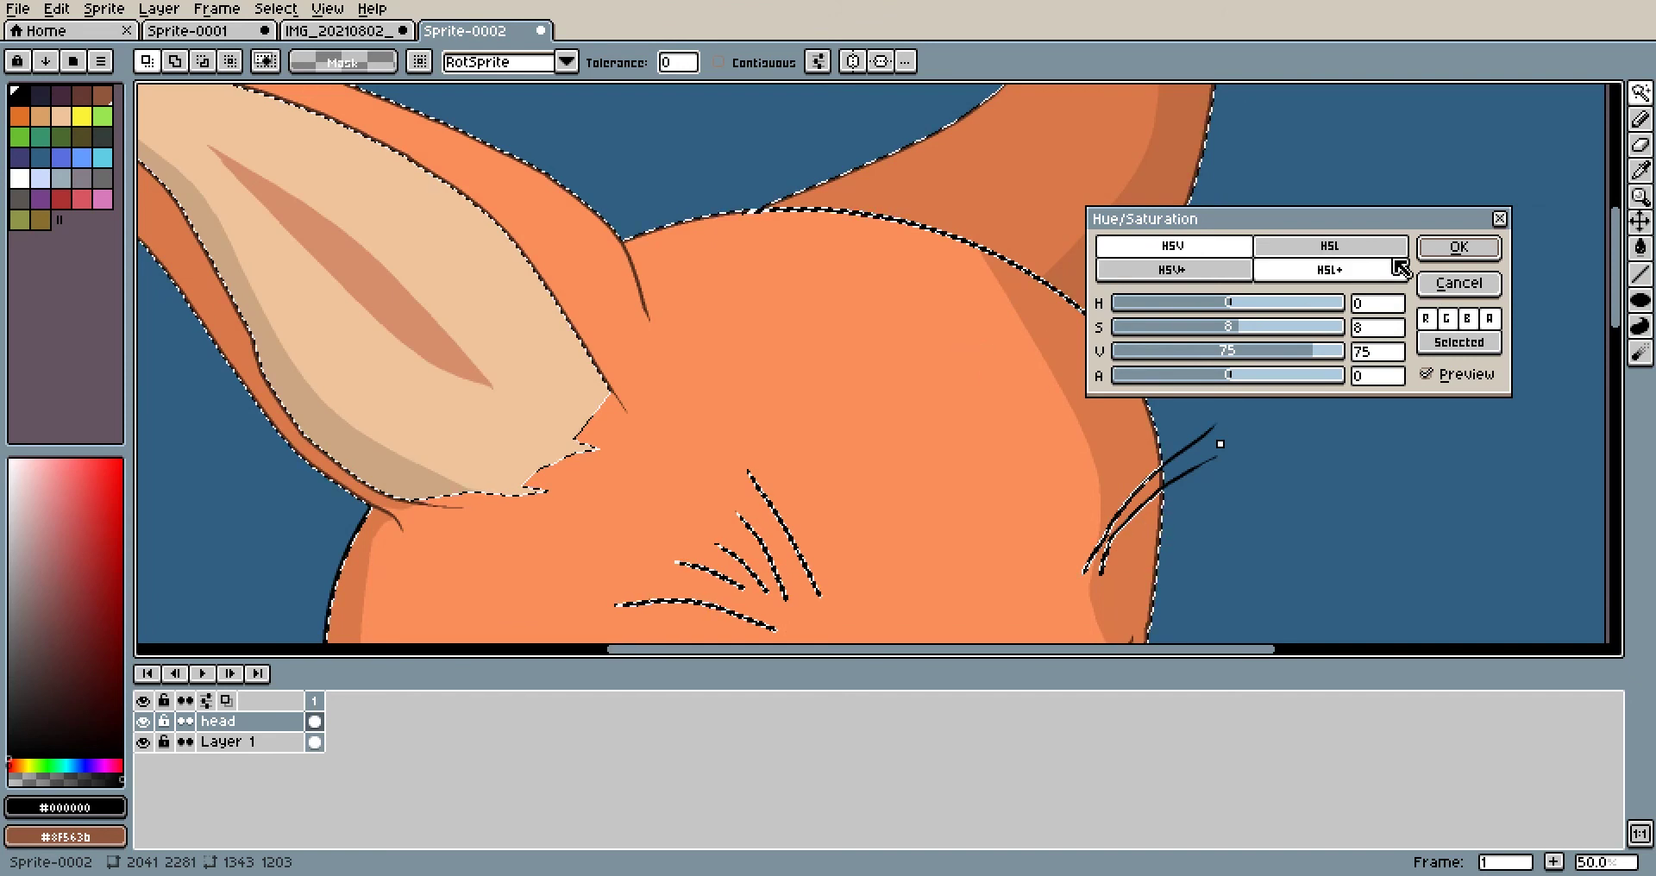
click(1456, 248)
scroll(1197, 344, down, 3)
scroll(1124, 303, up, 2)
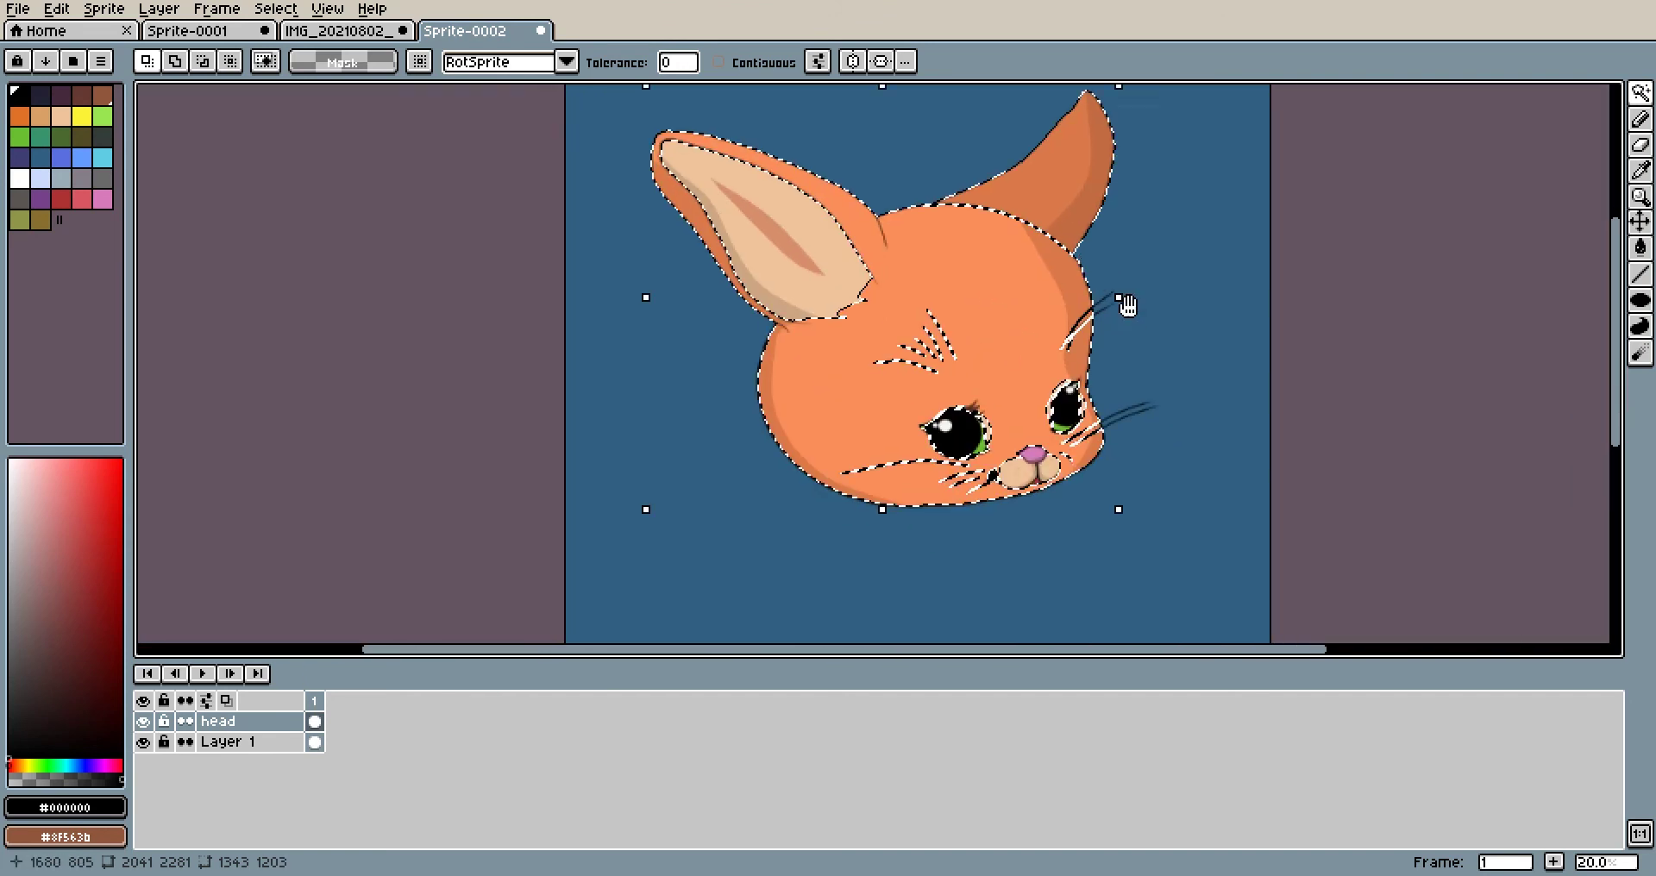
Clear the selection and undo the orange recolouring of the fur
key(ctrl+d)
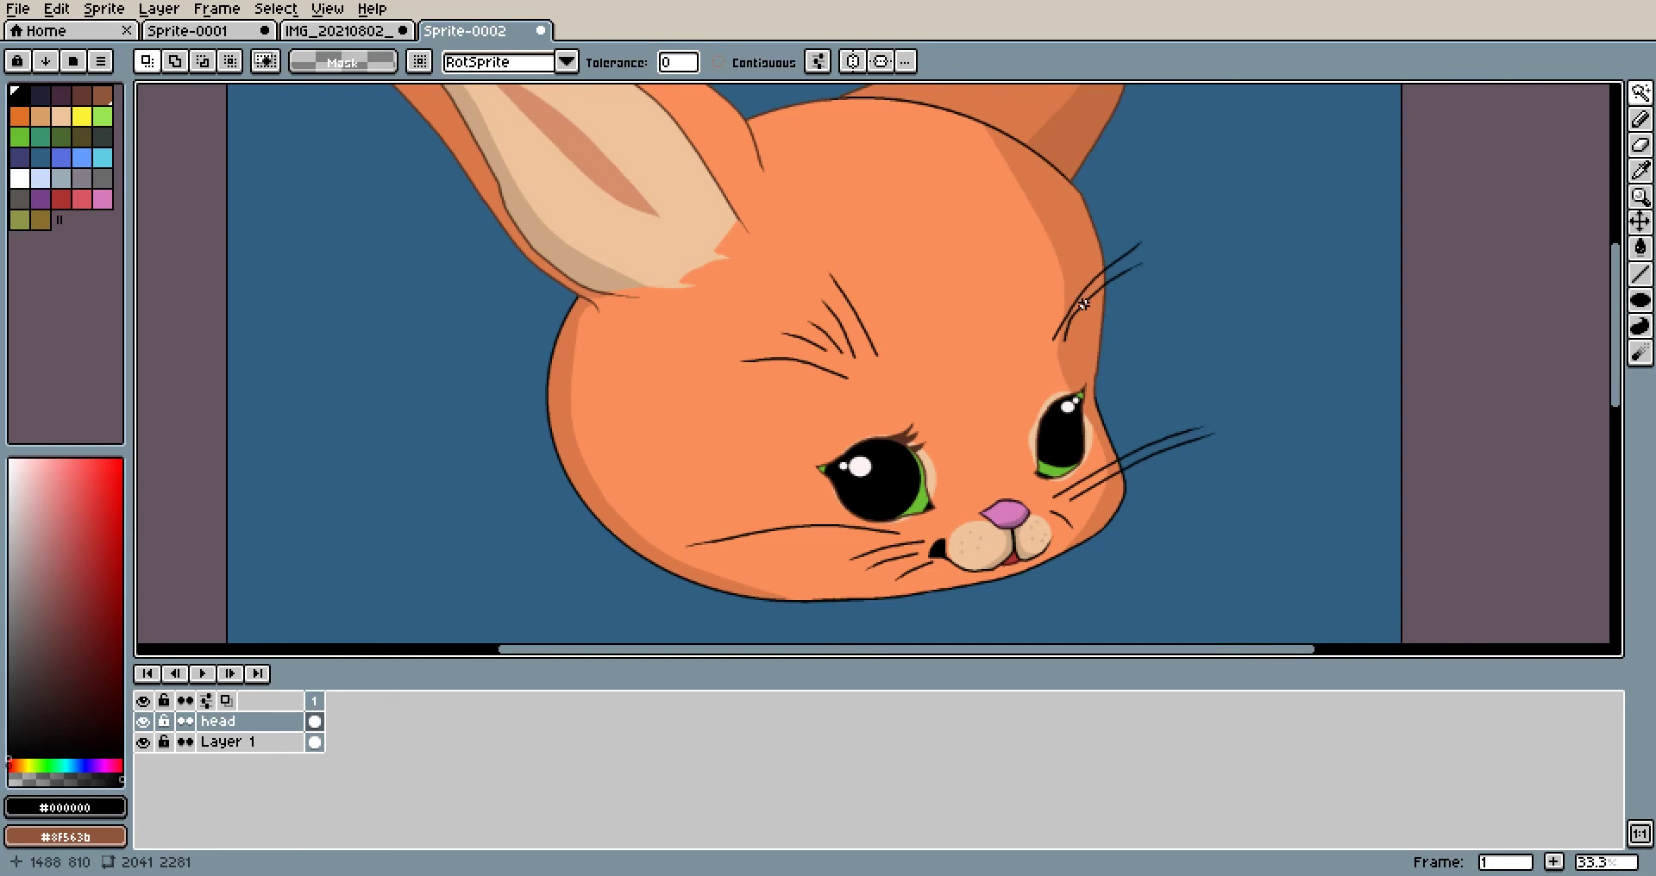
key(ctrl+z)
key(ctrl+z)
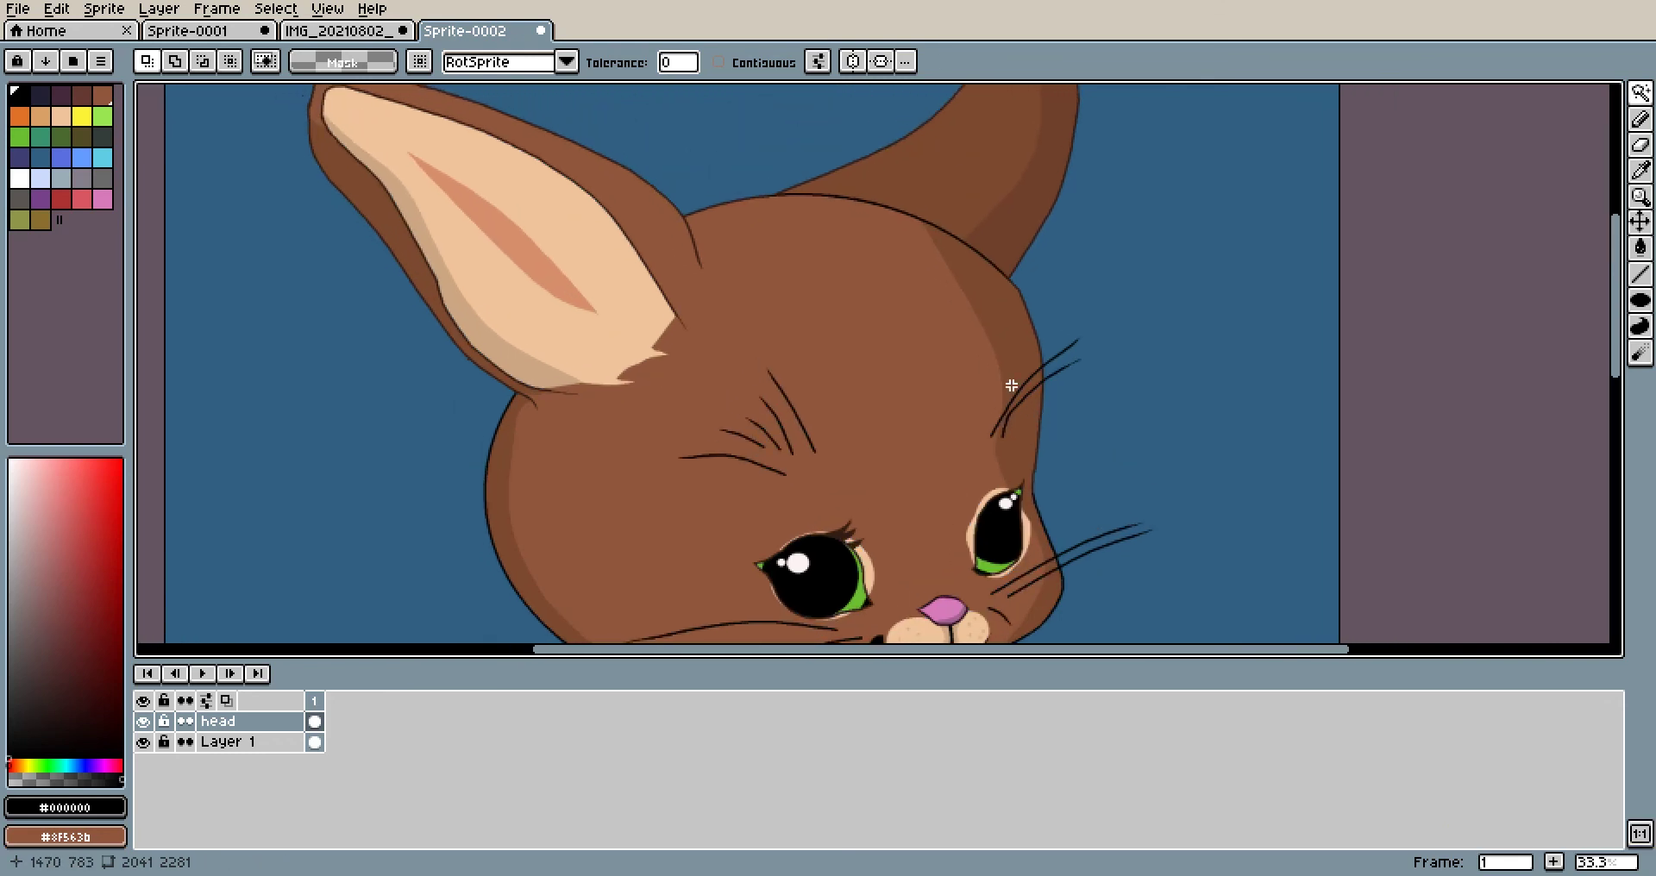
scroll(1009, 380, down, 2)
scroll(947, 408, up, 2)
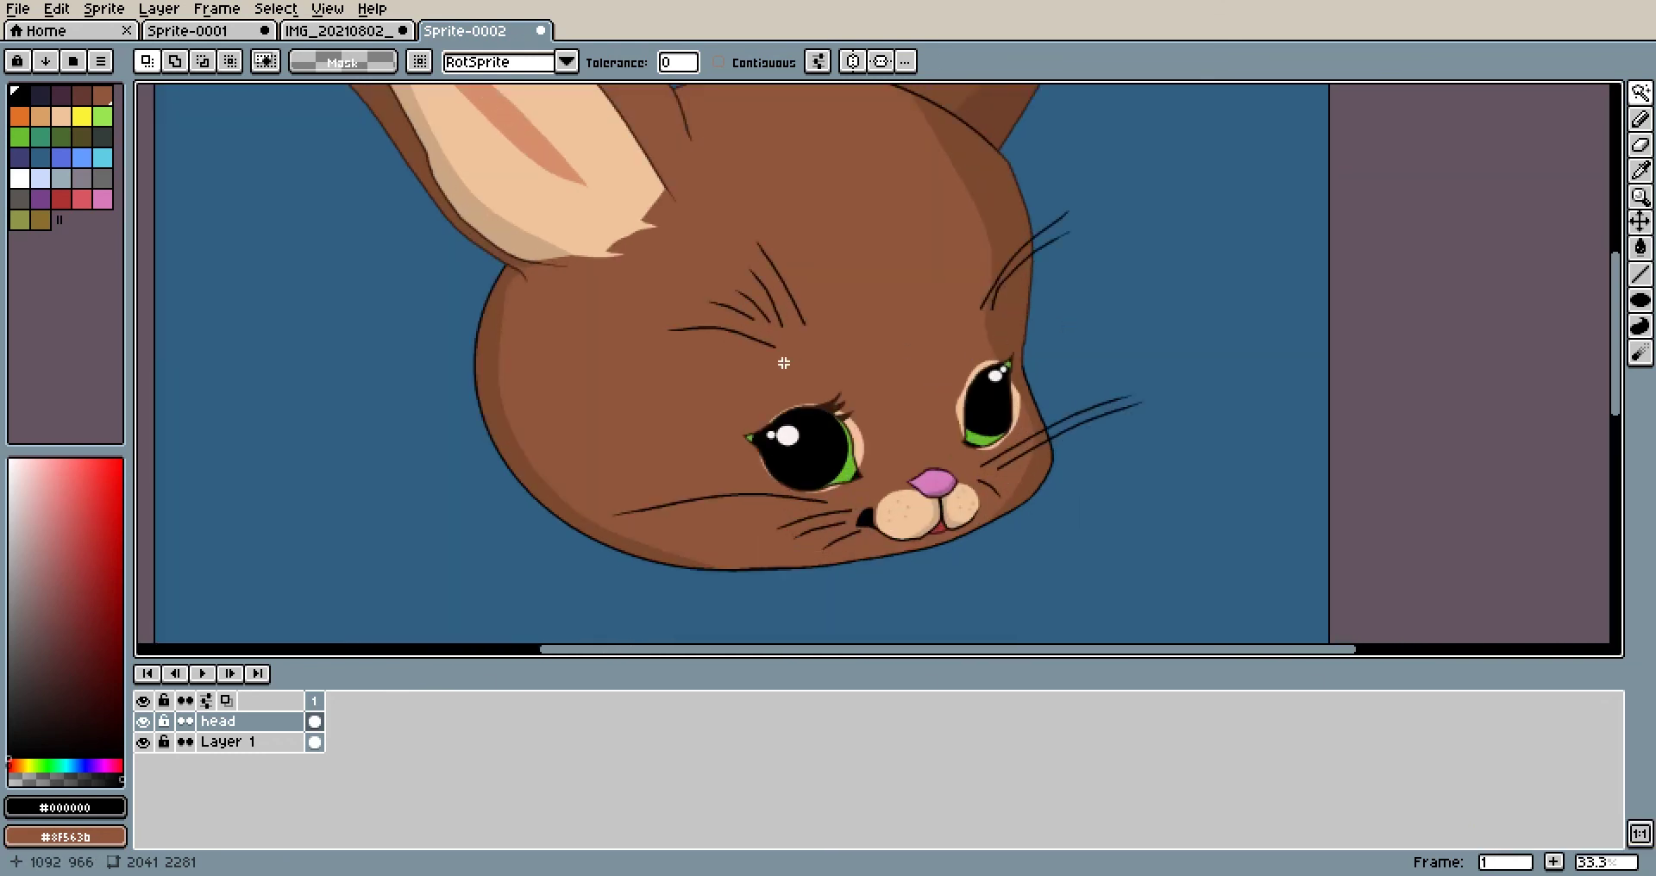
scroll(943, 377, up, 1)
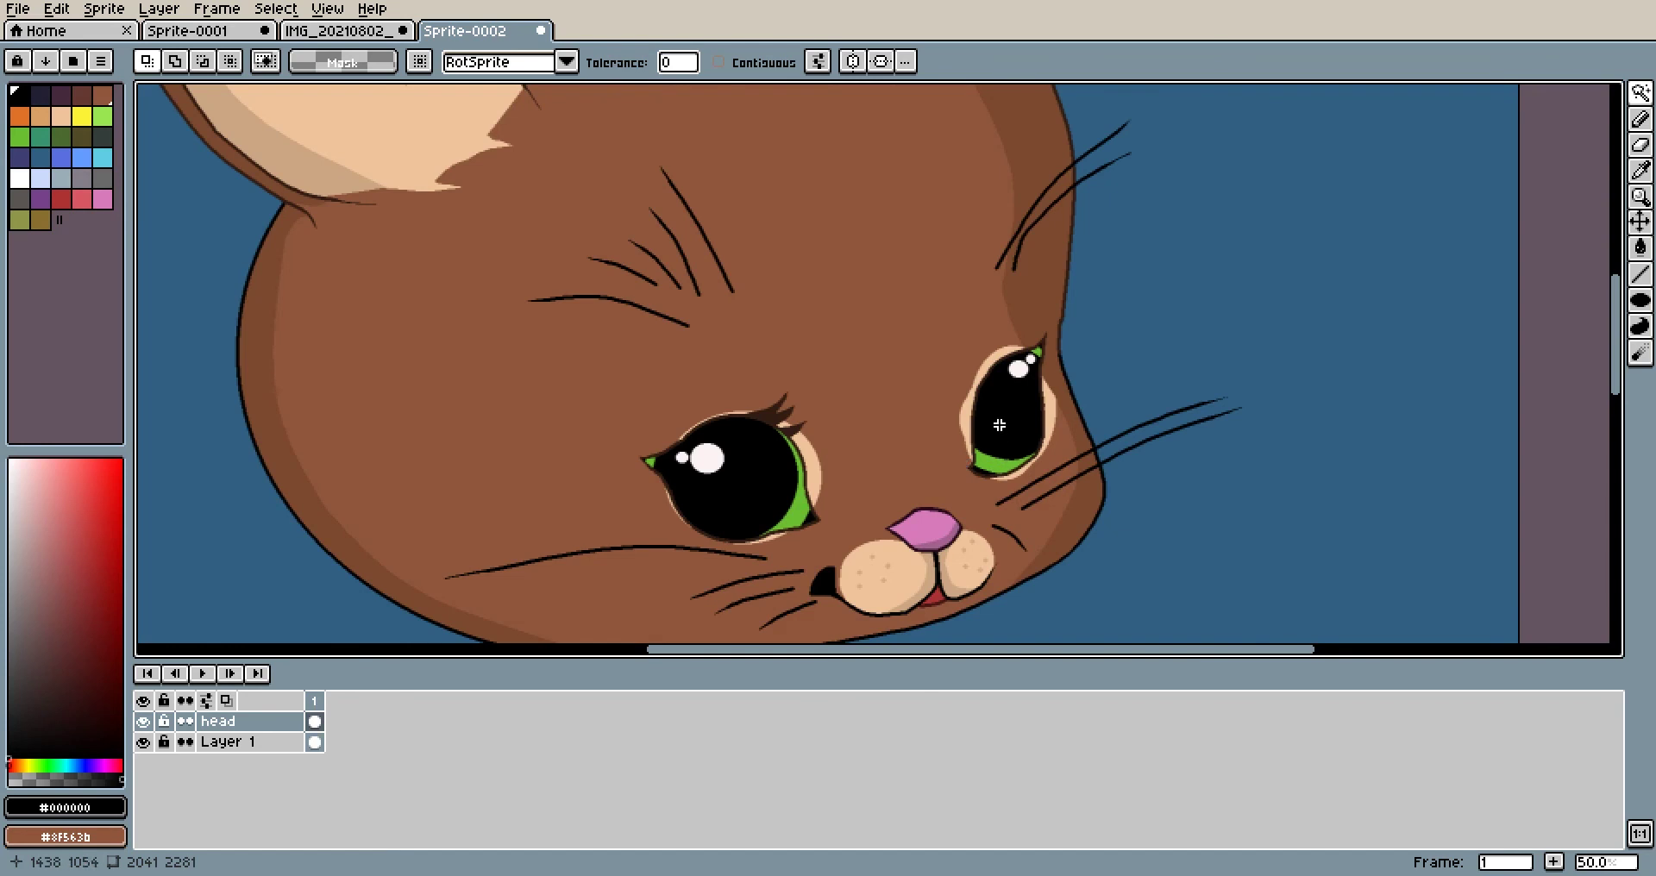
scroll(998, 426, down, 3)
scroll(969, 425, up, 2)
drag(968, 426, 1051, 639)
scroll(943, 488, down, 4)
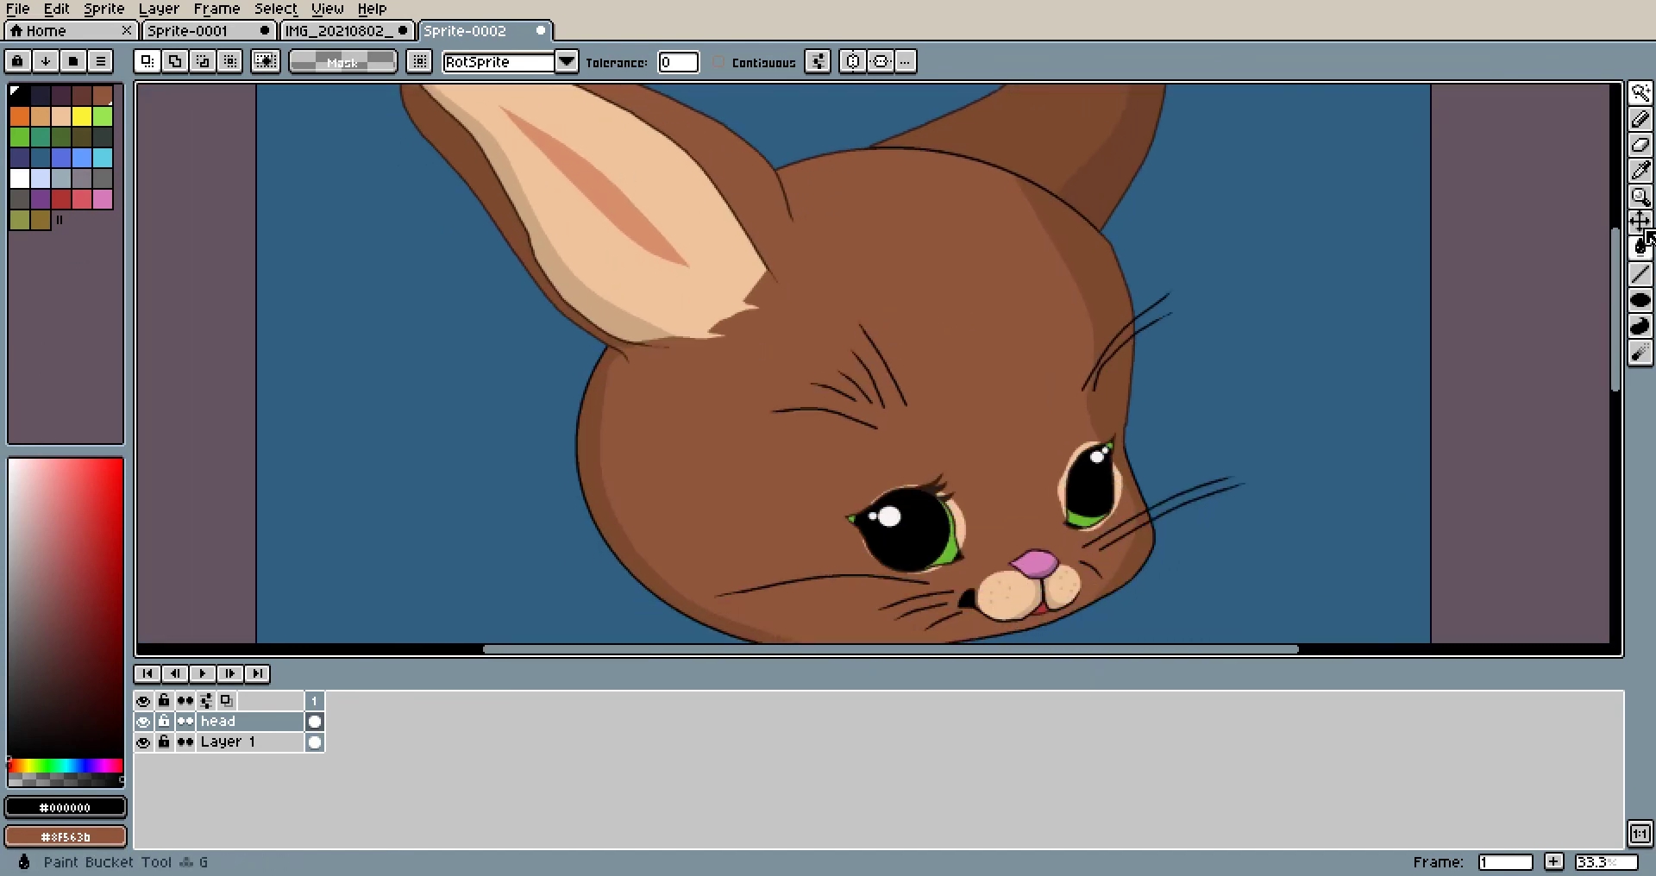
Choose the palette's orange (Idx-5) and fill the main brown fur of the head and front ear with the Paint Bucket
click(1639, 171)
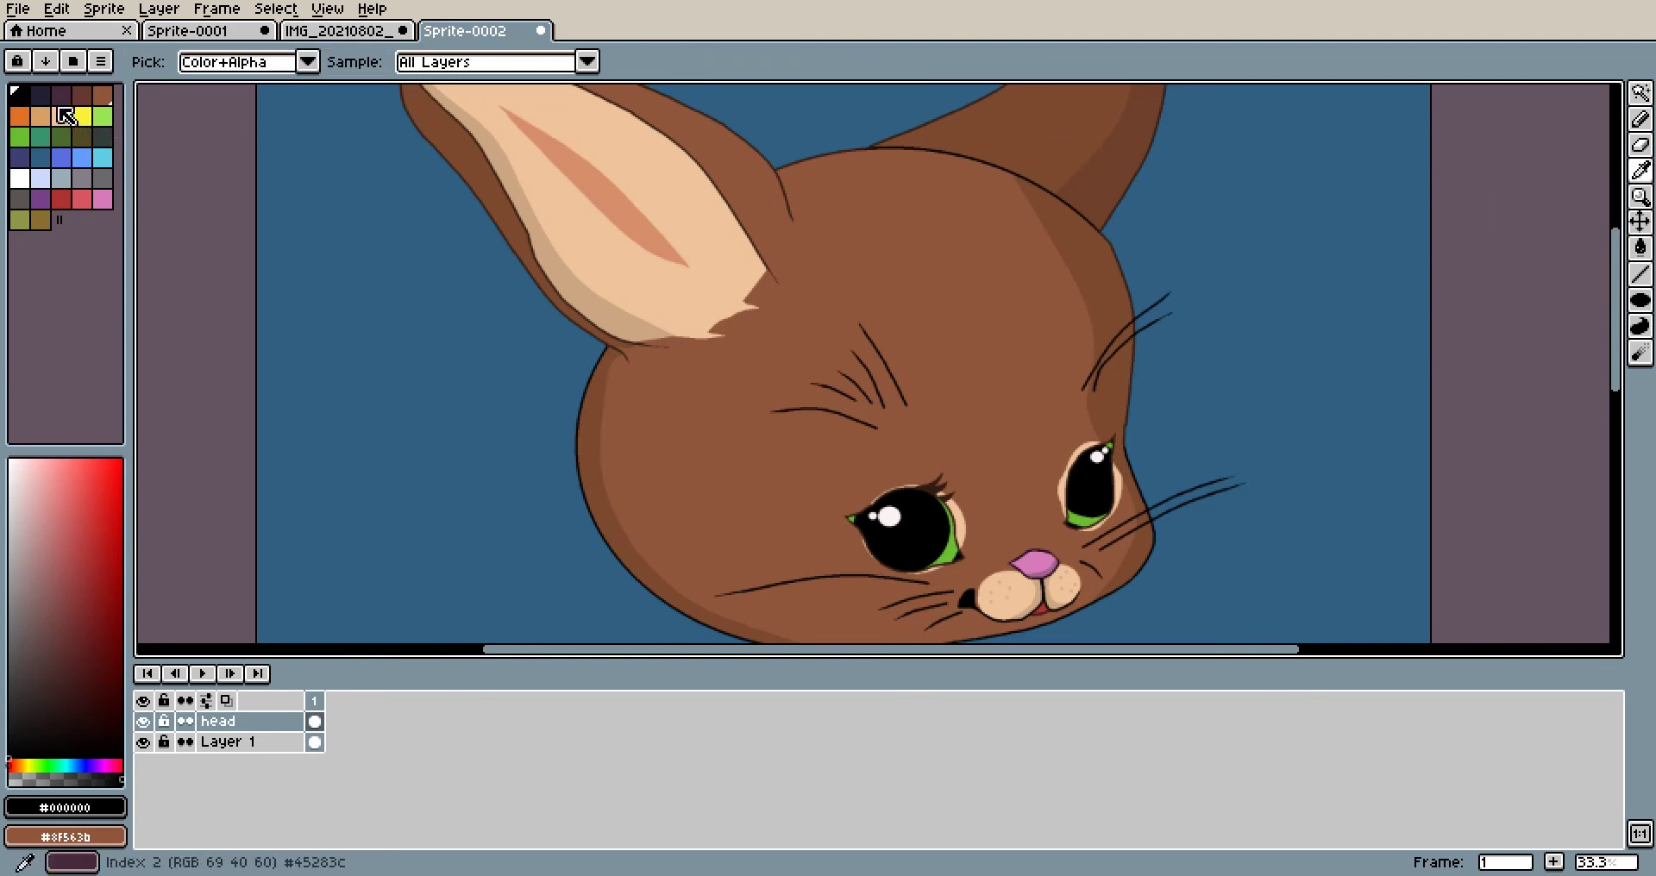
click(17, 121)
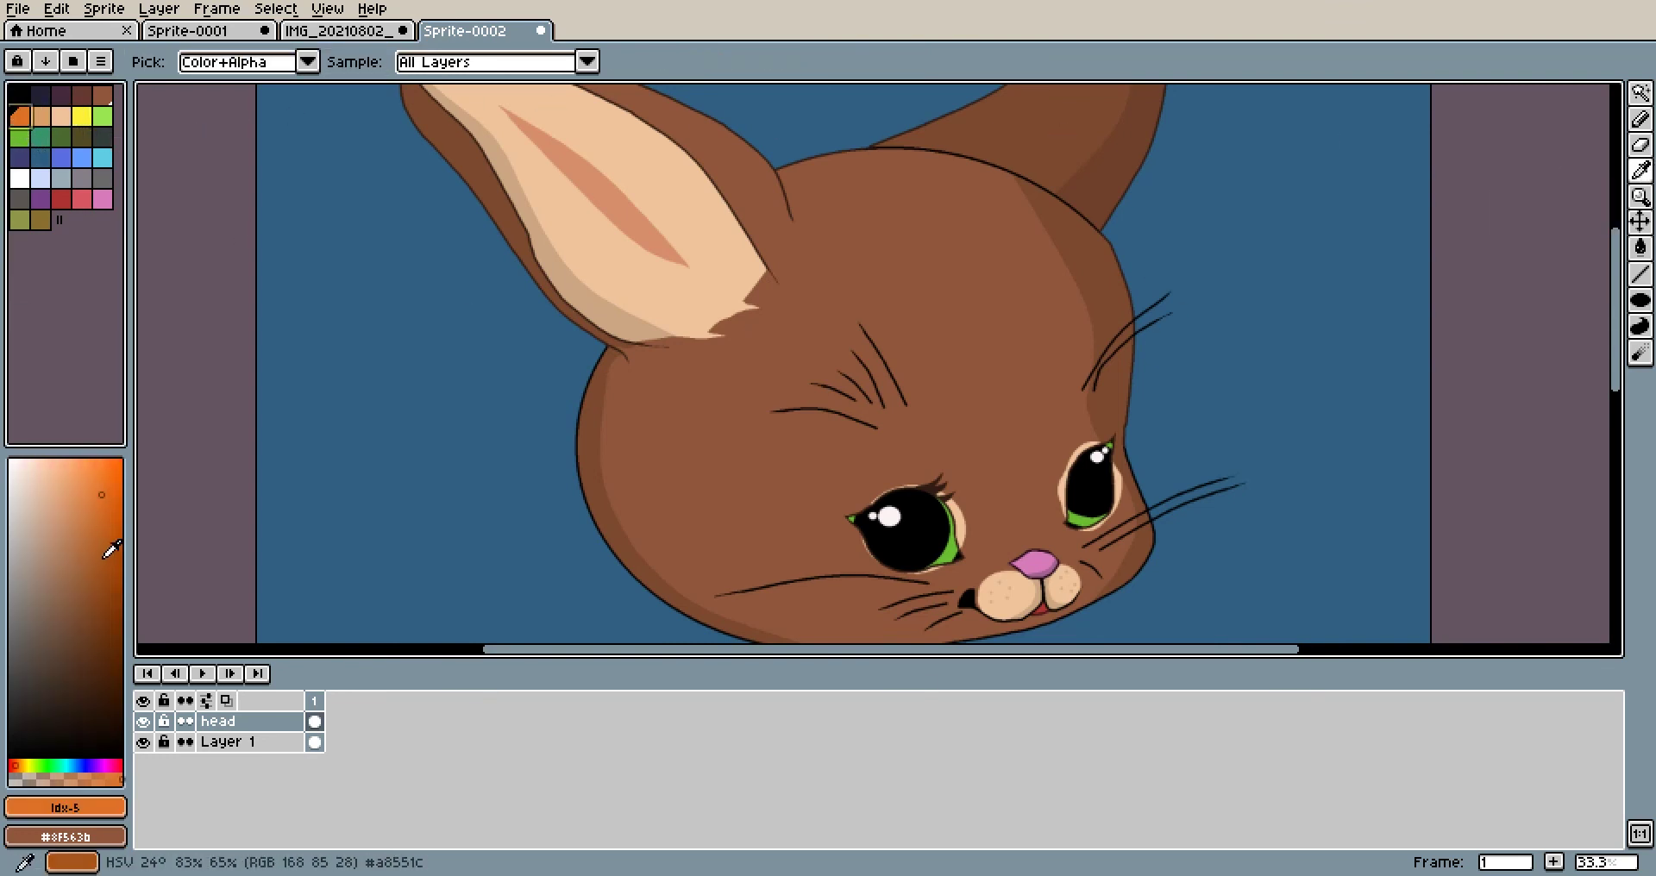
click(1640, 247)
click(898, 281)
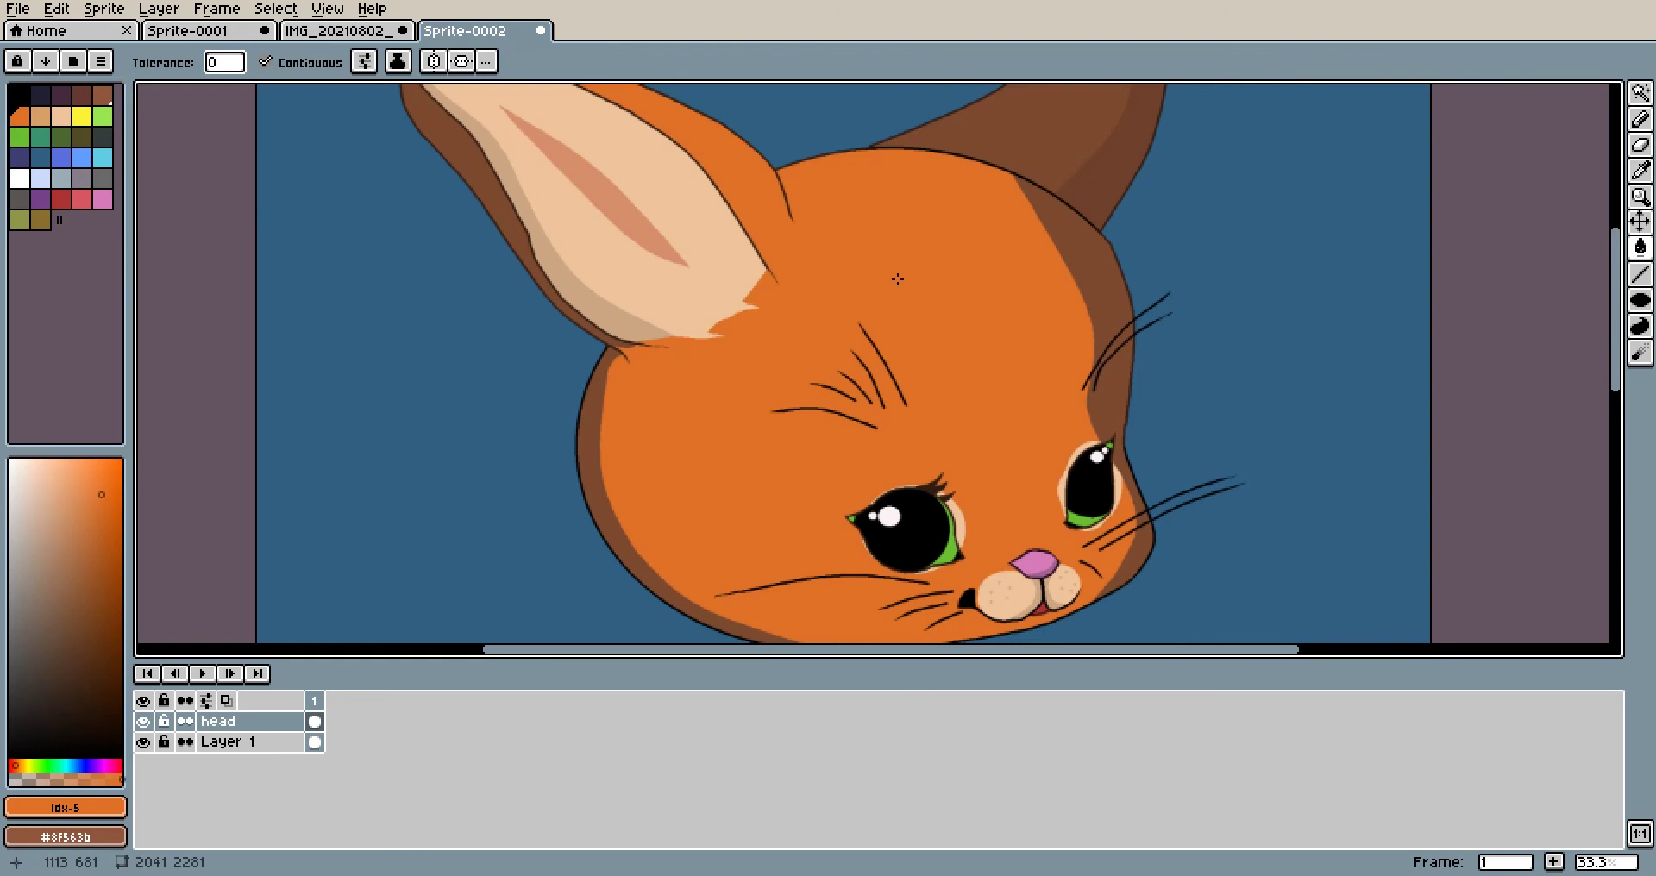
Refill the main fur with a duller orange and replace that with a brighter orange of hue 24°, saturation 72, value 89
click(81, 518)
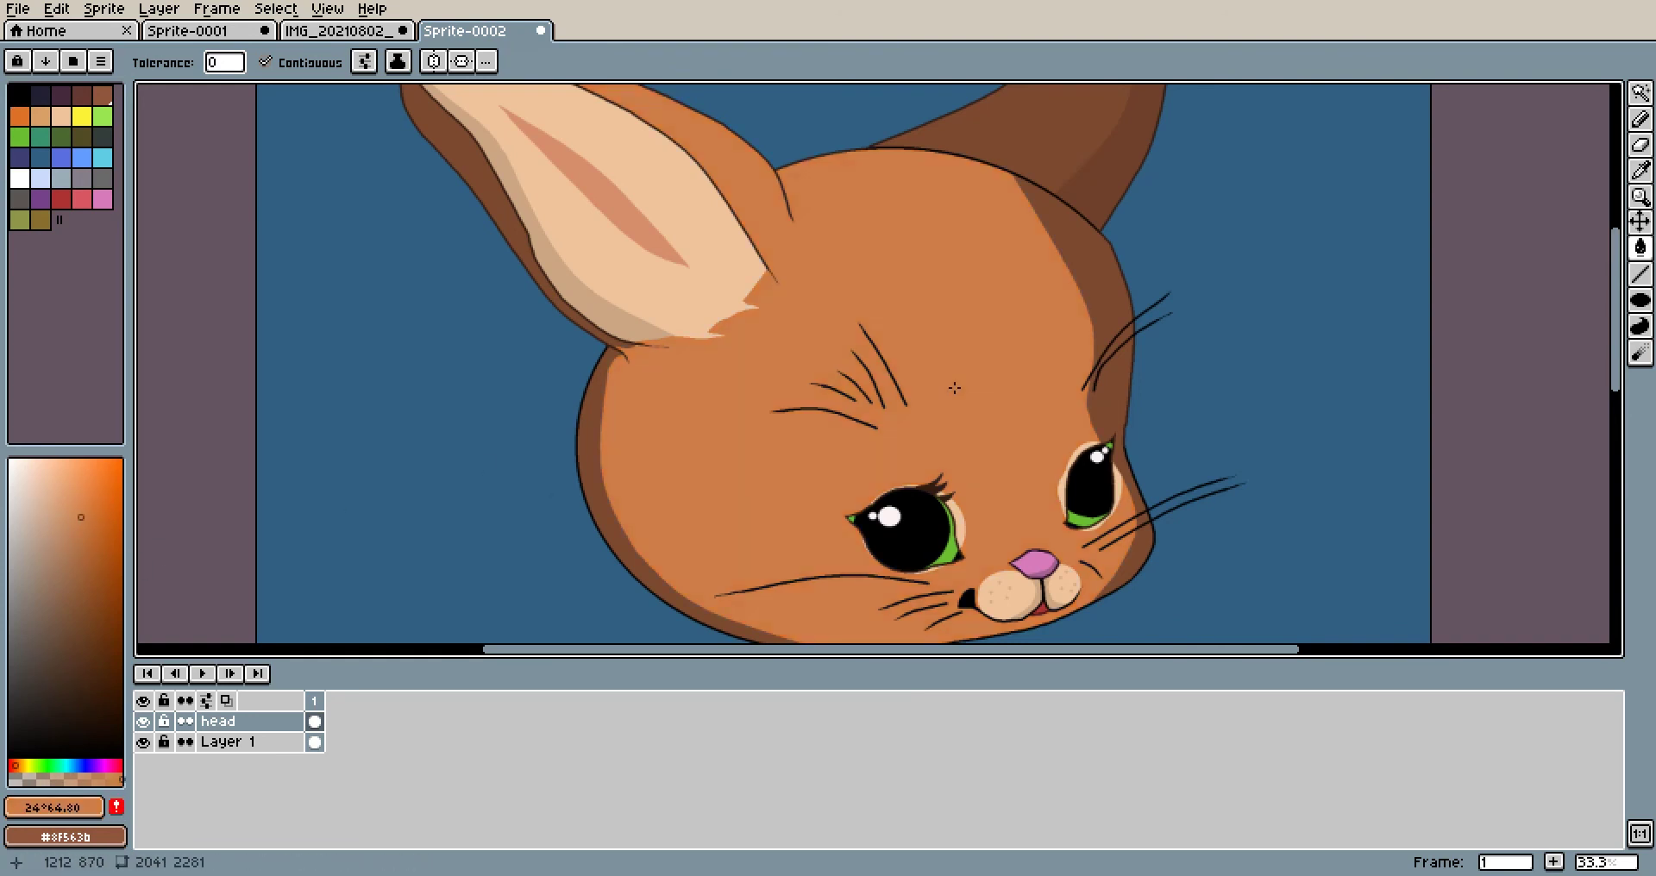
click(89, 491)
click(873, 261)
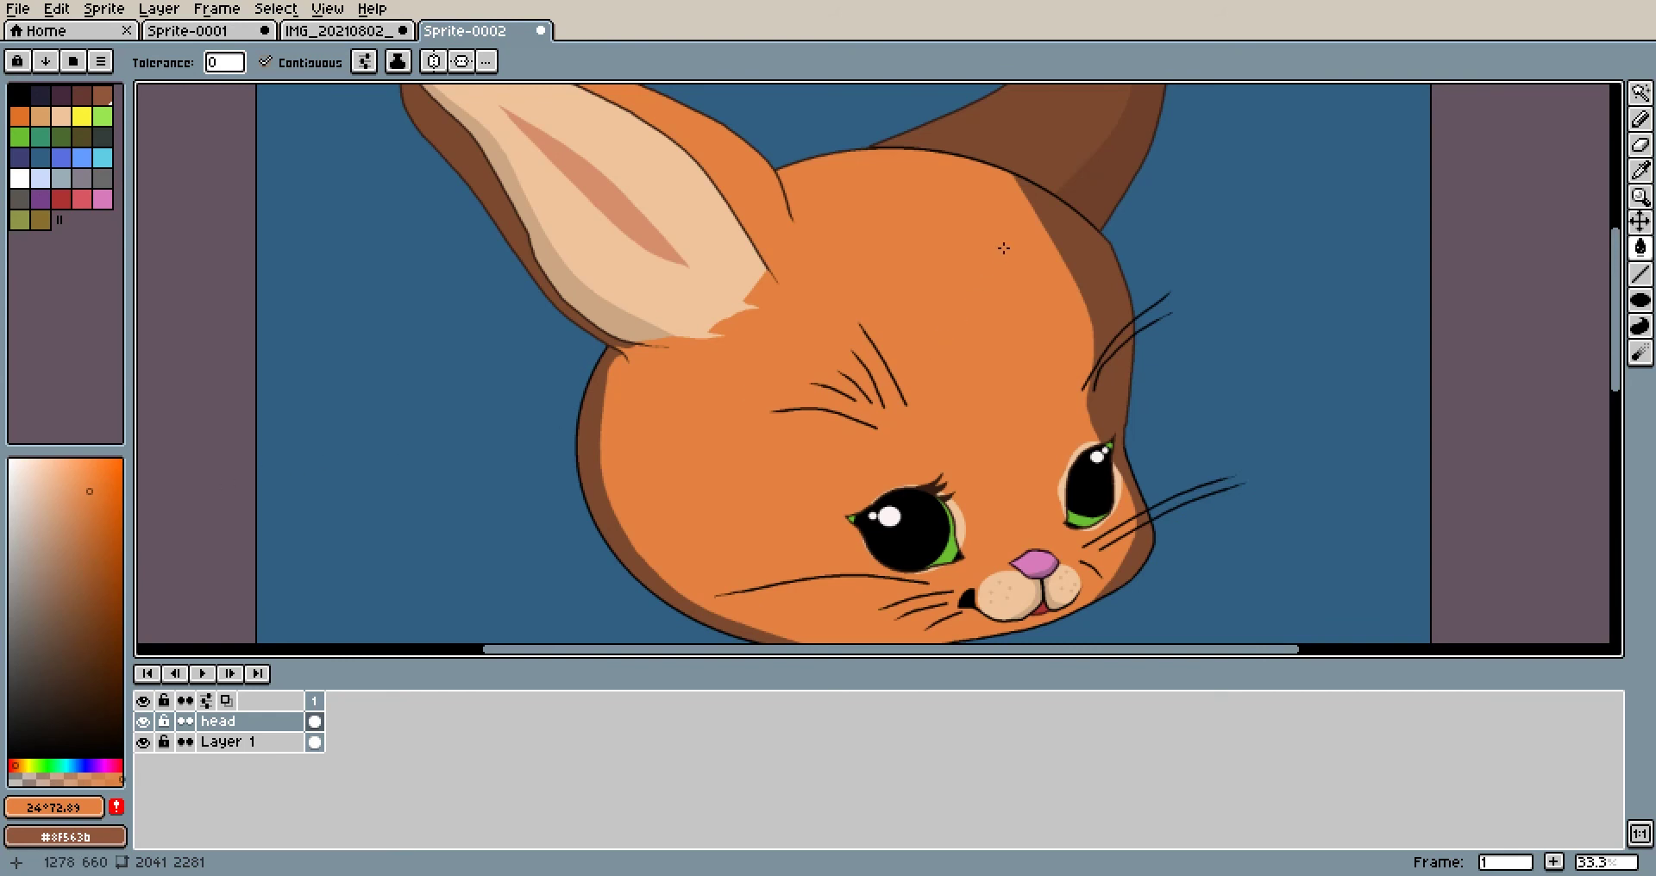
drag(1035, 262, 1003, 330)
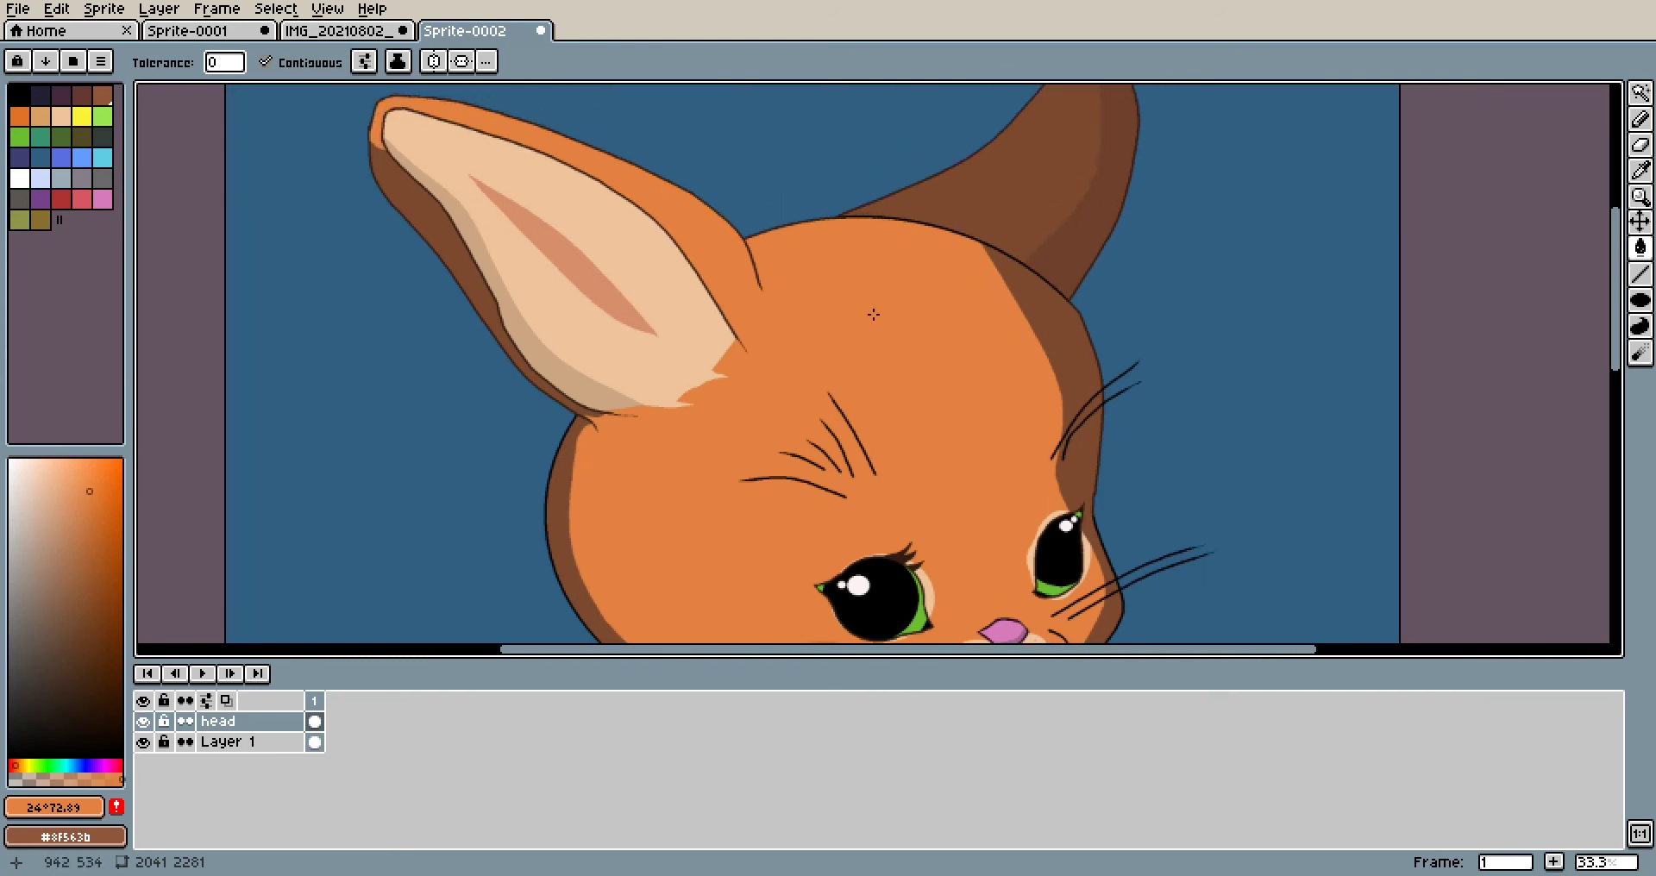
Fill the brown shading along the head's back edge, brow side and cheek with an orange of hue 24°, saturation 70, value 79
scroll(890, 361, down, 3)
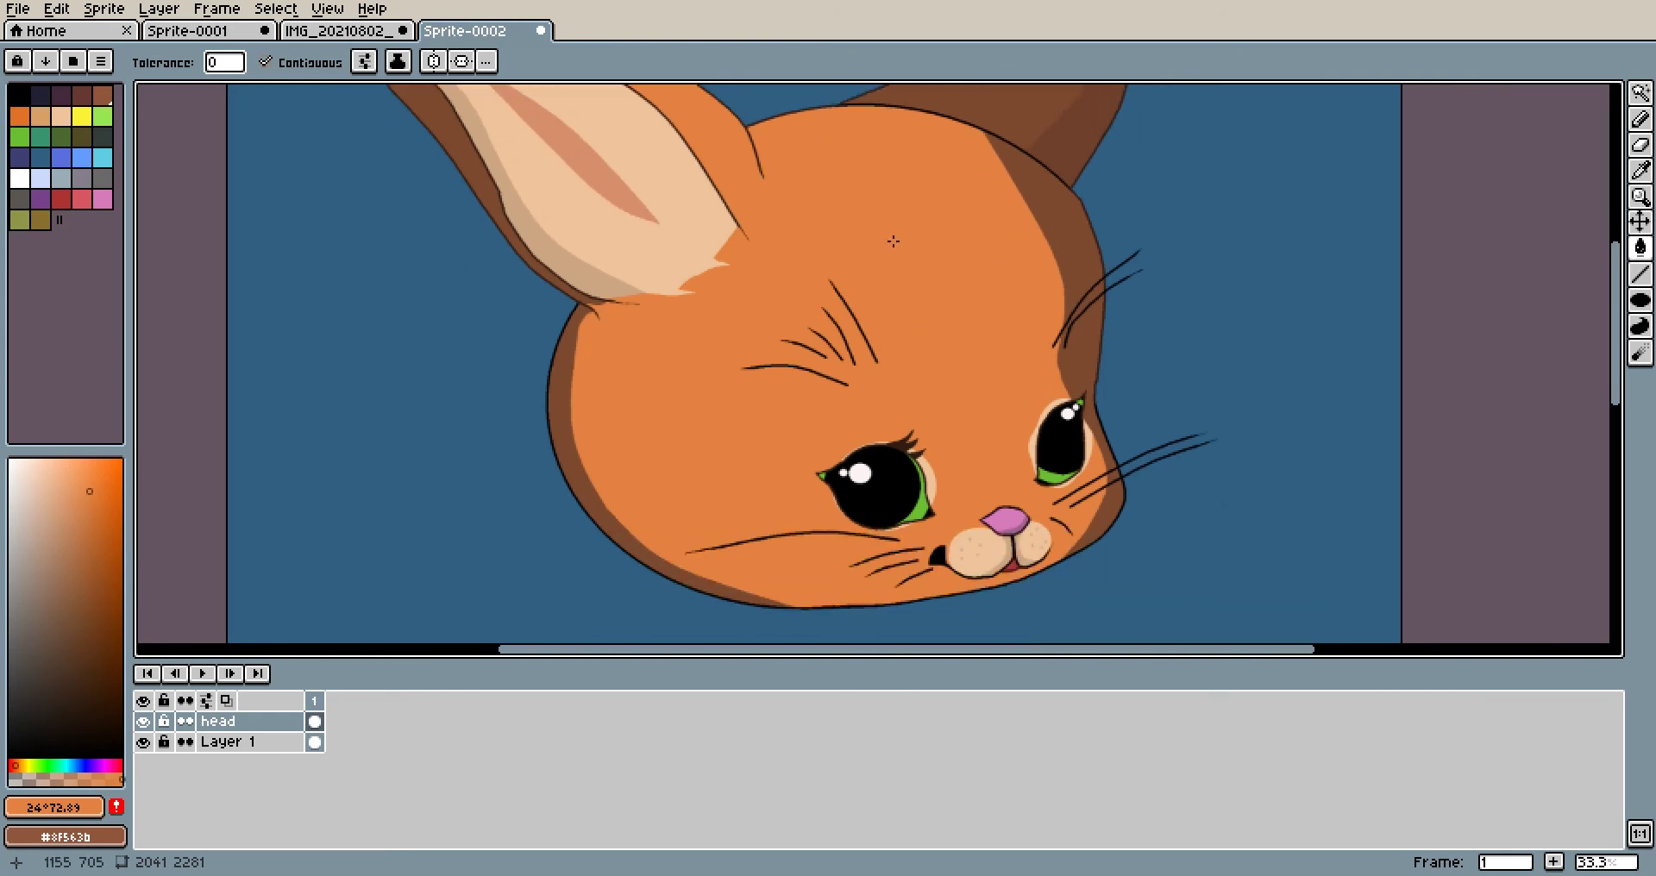
click(88, 518)
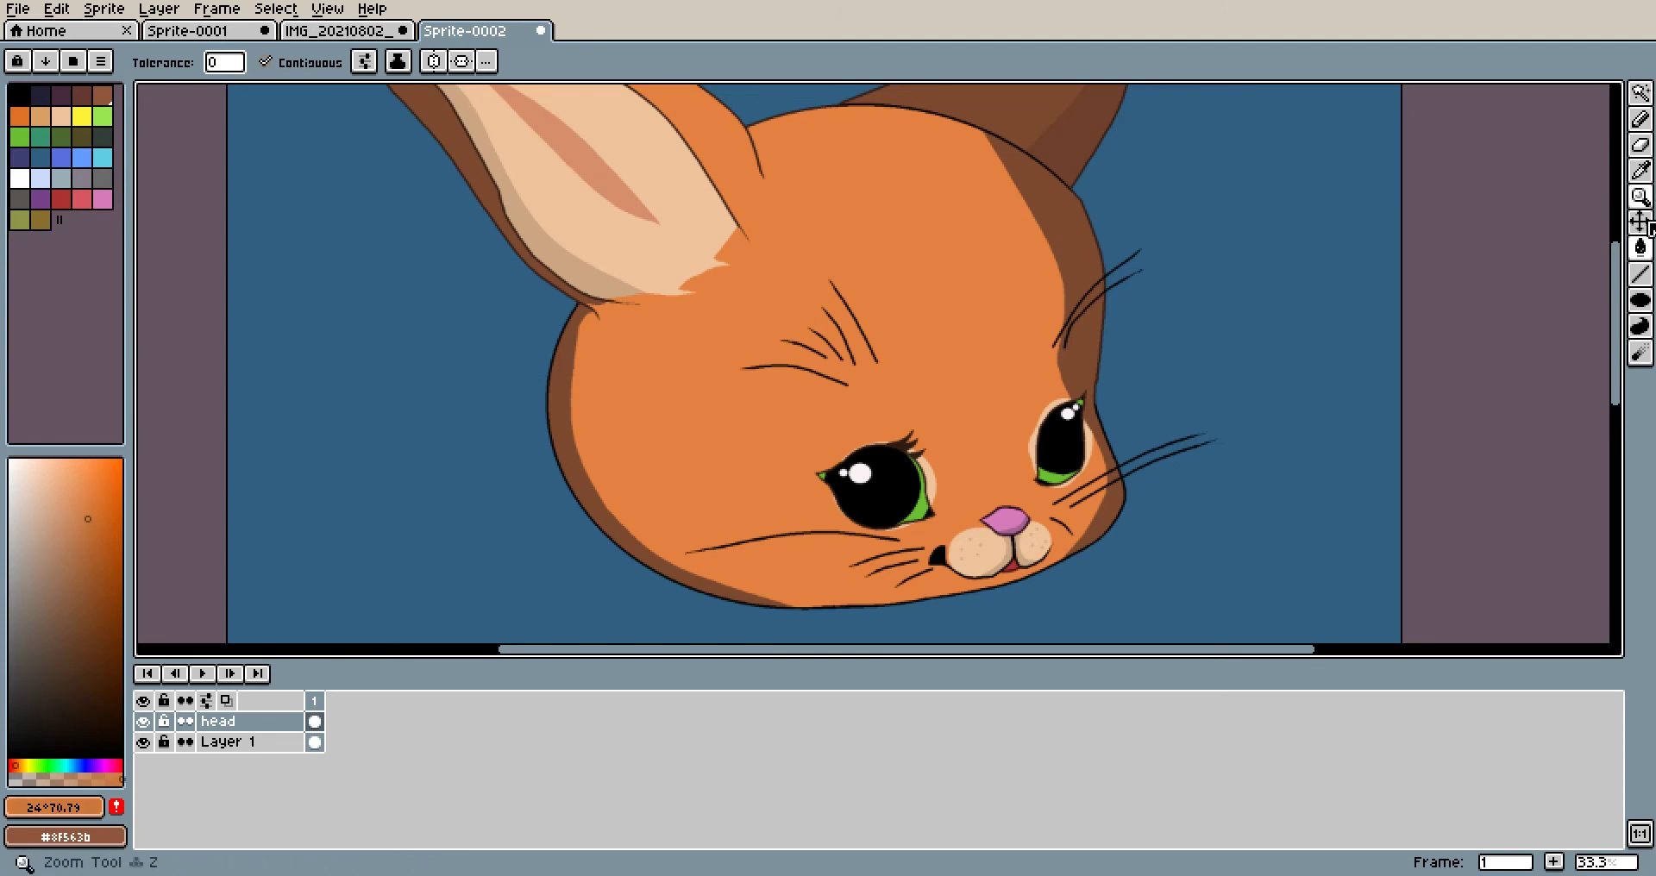
mouse_move(1640, 252)
click(1078, 222)
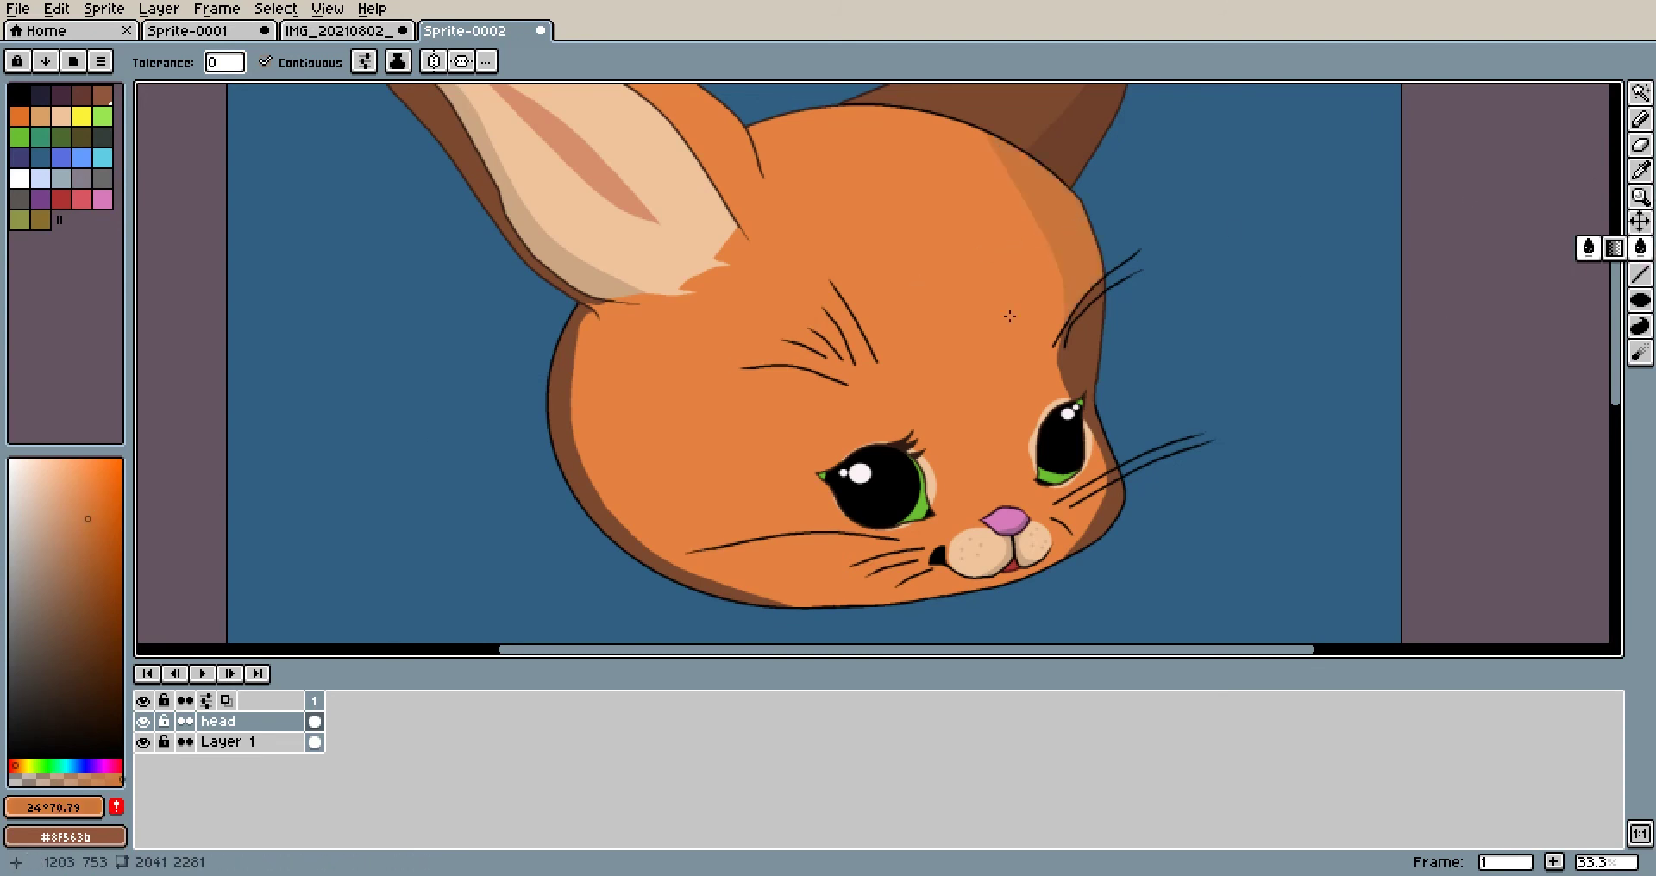
click(1079, 331)
click(561, 388)
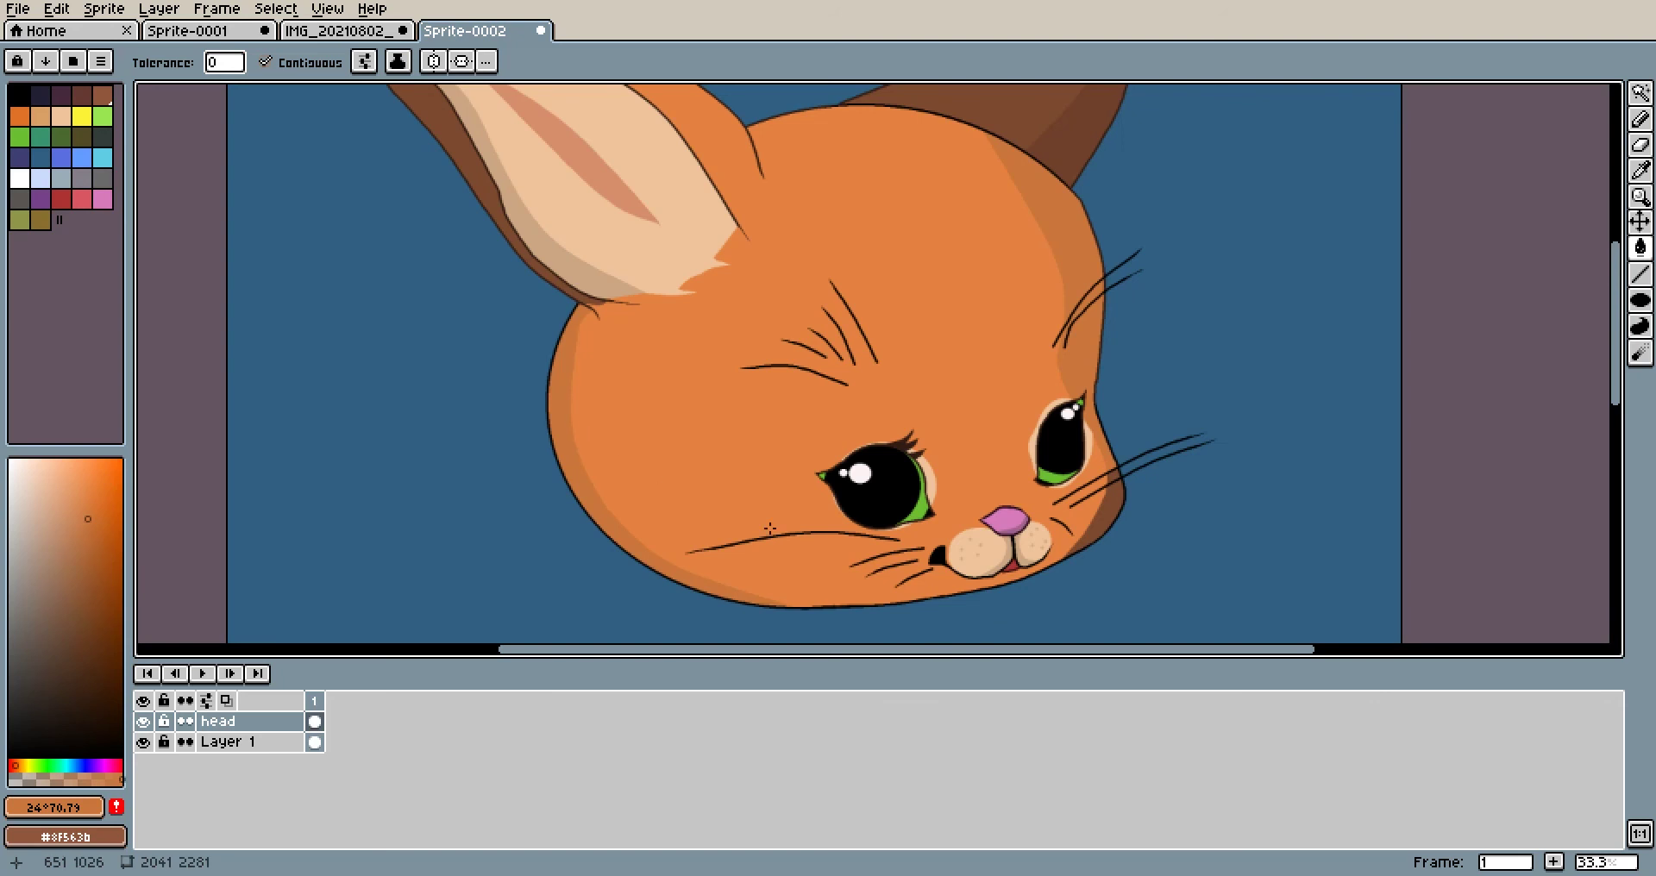
click(1108, 513)
scroll(1167, 503, up, 3)
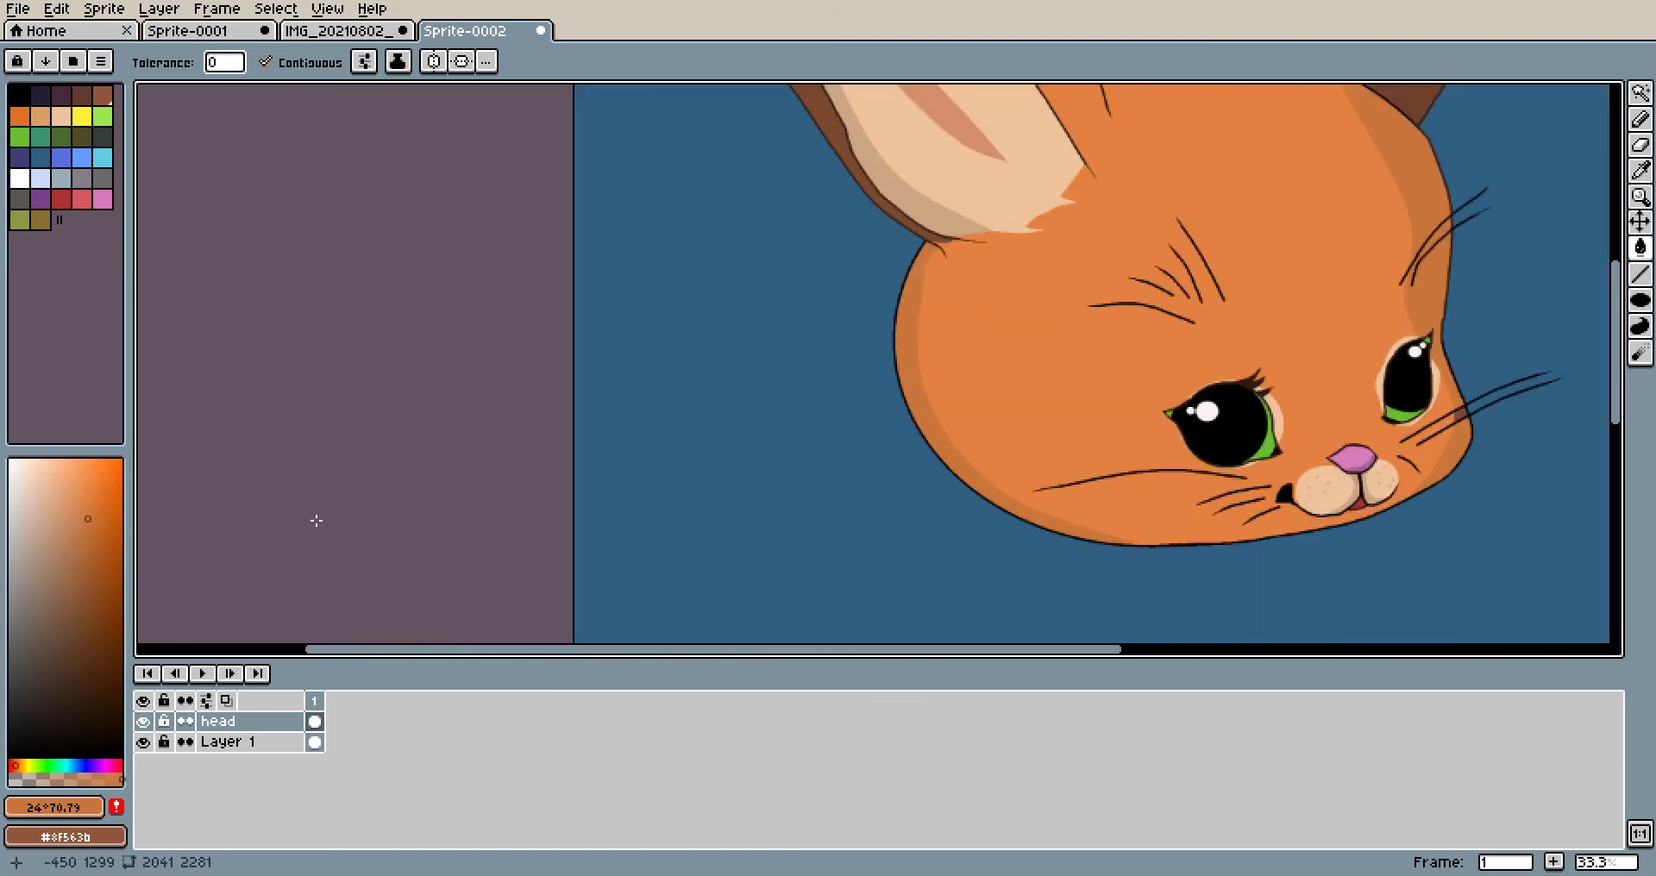
Refill the head's shading areas with a darker orange of hue 24°, saturation 80, value 70
click(98, 545)
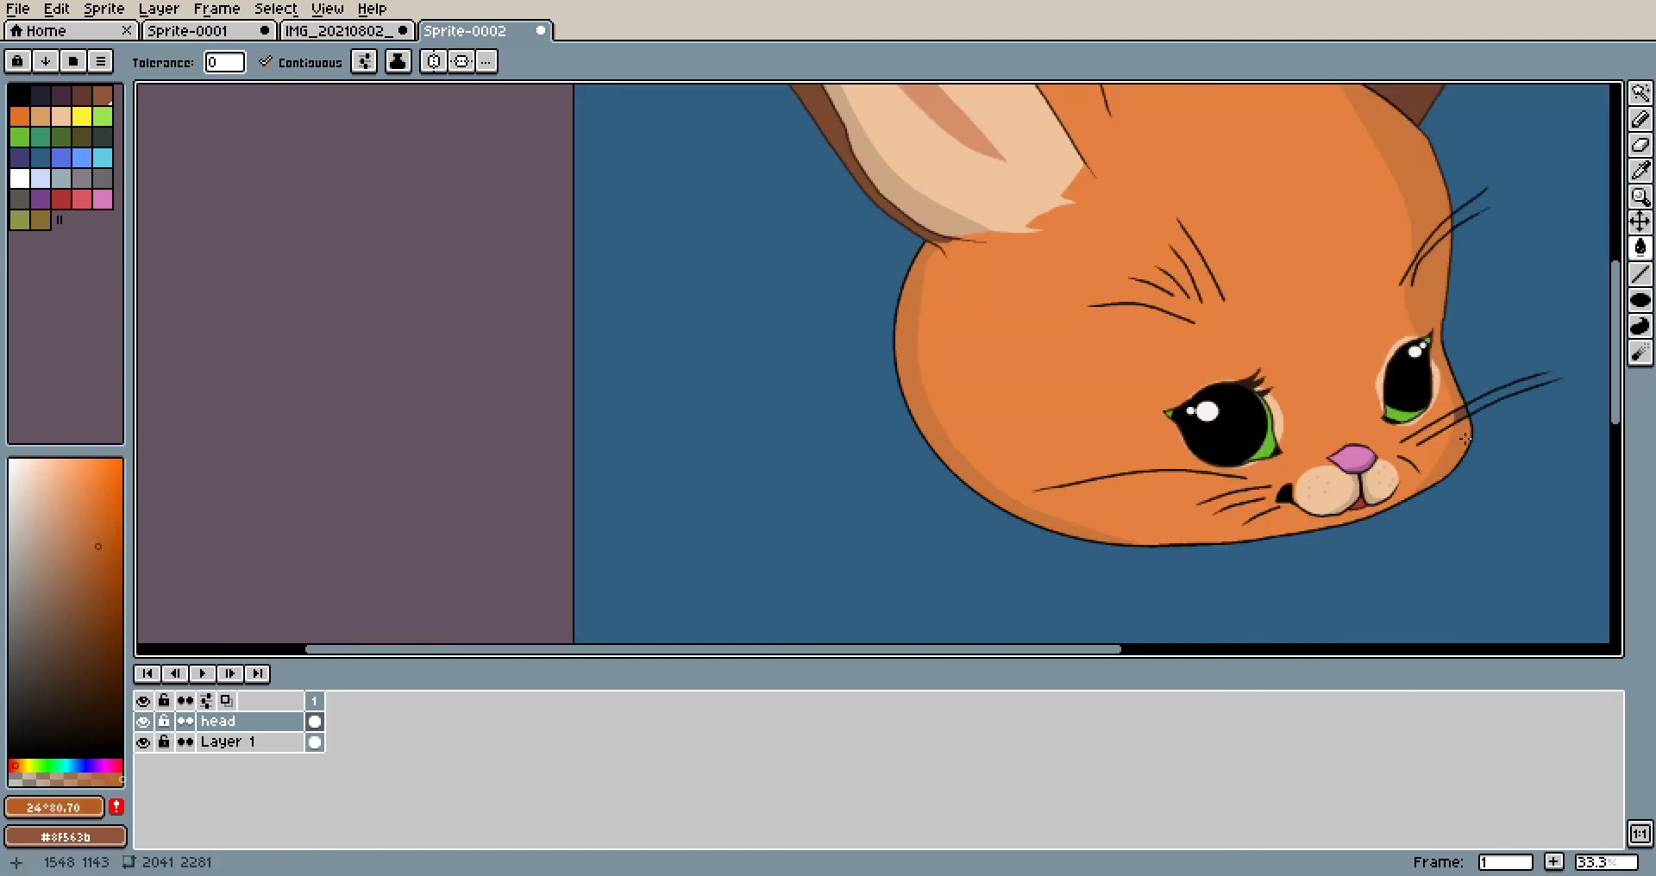
click(937, 422)
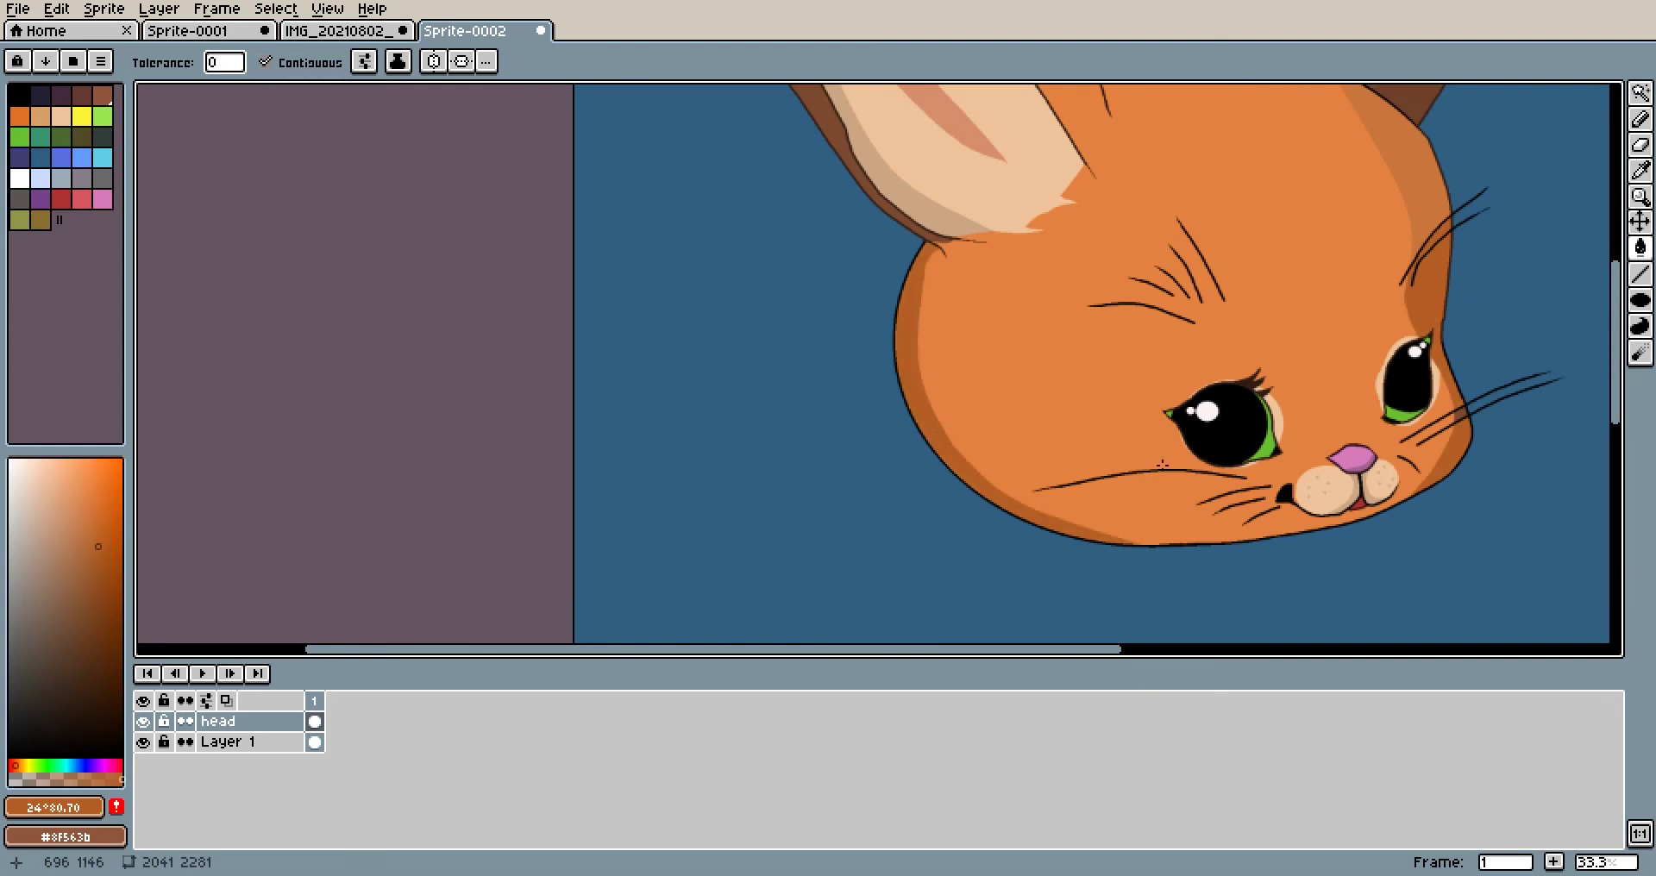
scroll(1472, 385, down, 3)
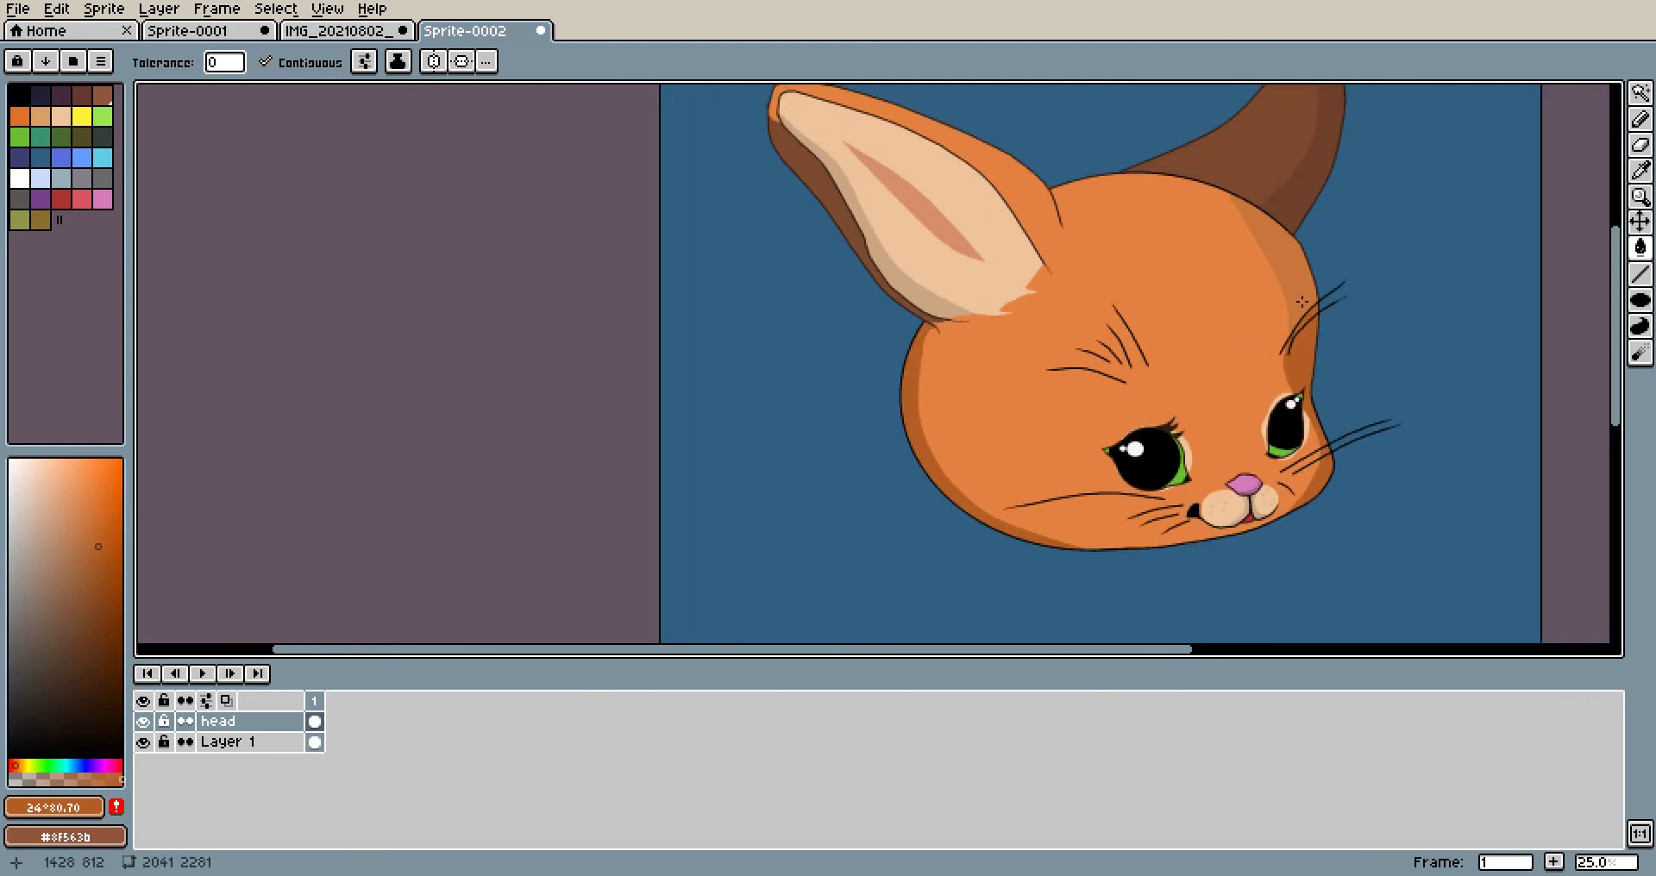
drag(1356, 380, 1101, 416)
scroll(1041, 373, up, 2)
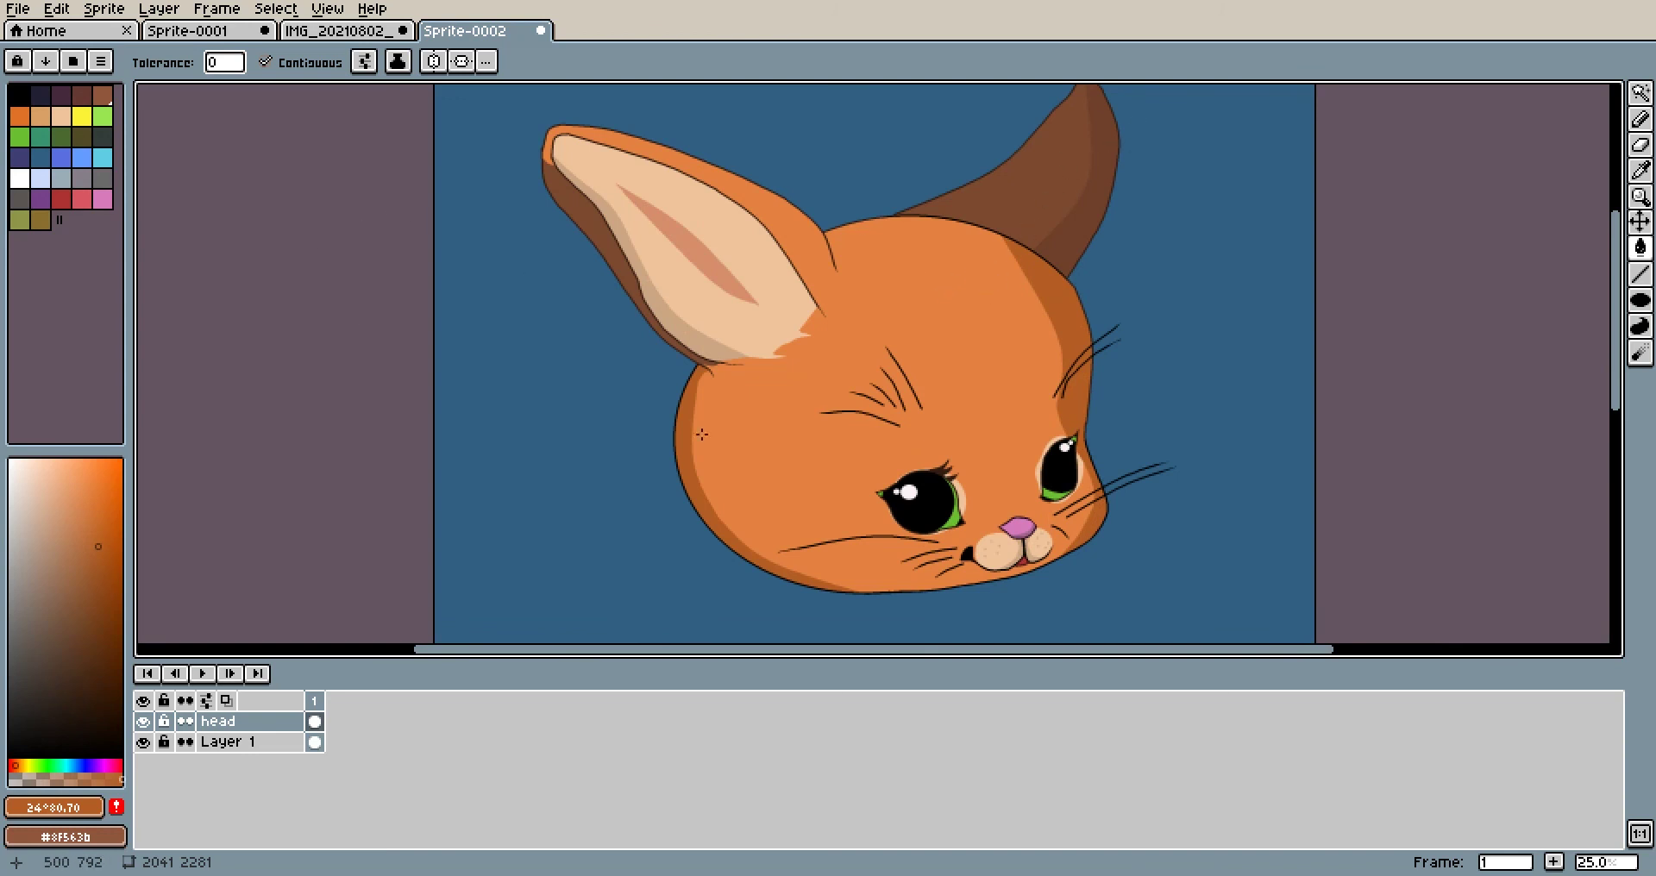
Undo all the orange Paint Bucket fills on the head's shading and main fur
key(v)
key(ctrl+z)
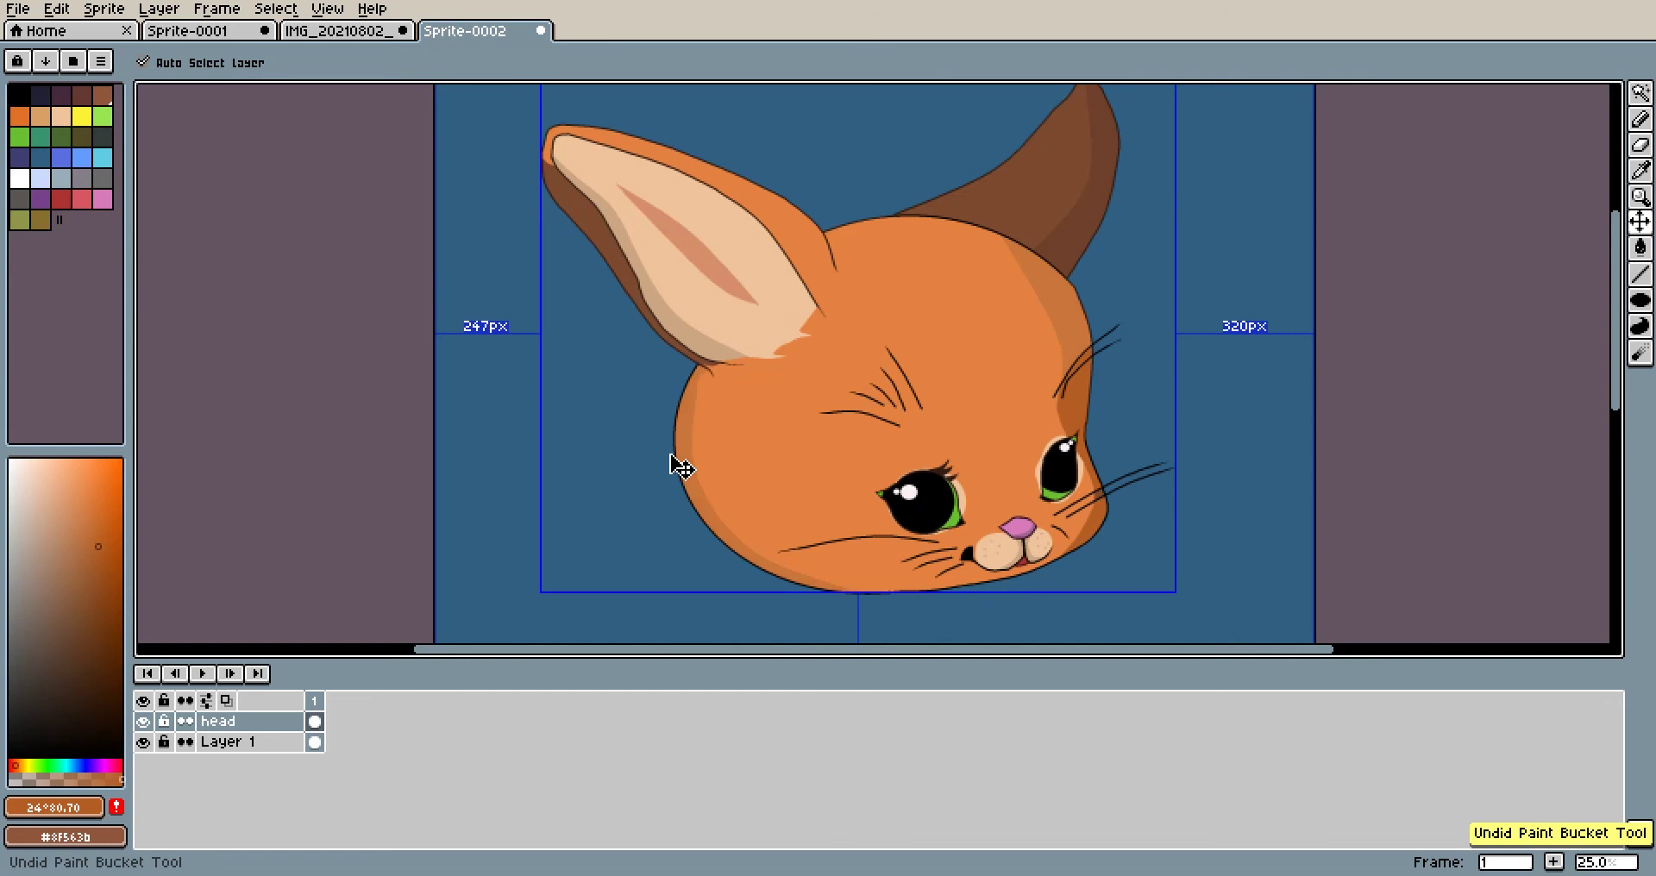
key(ctrl+z)
key(ctrl+z)
key(ctrl+z)
key(ctrl+z)
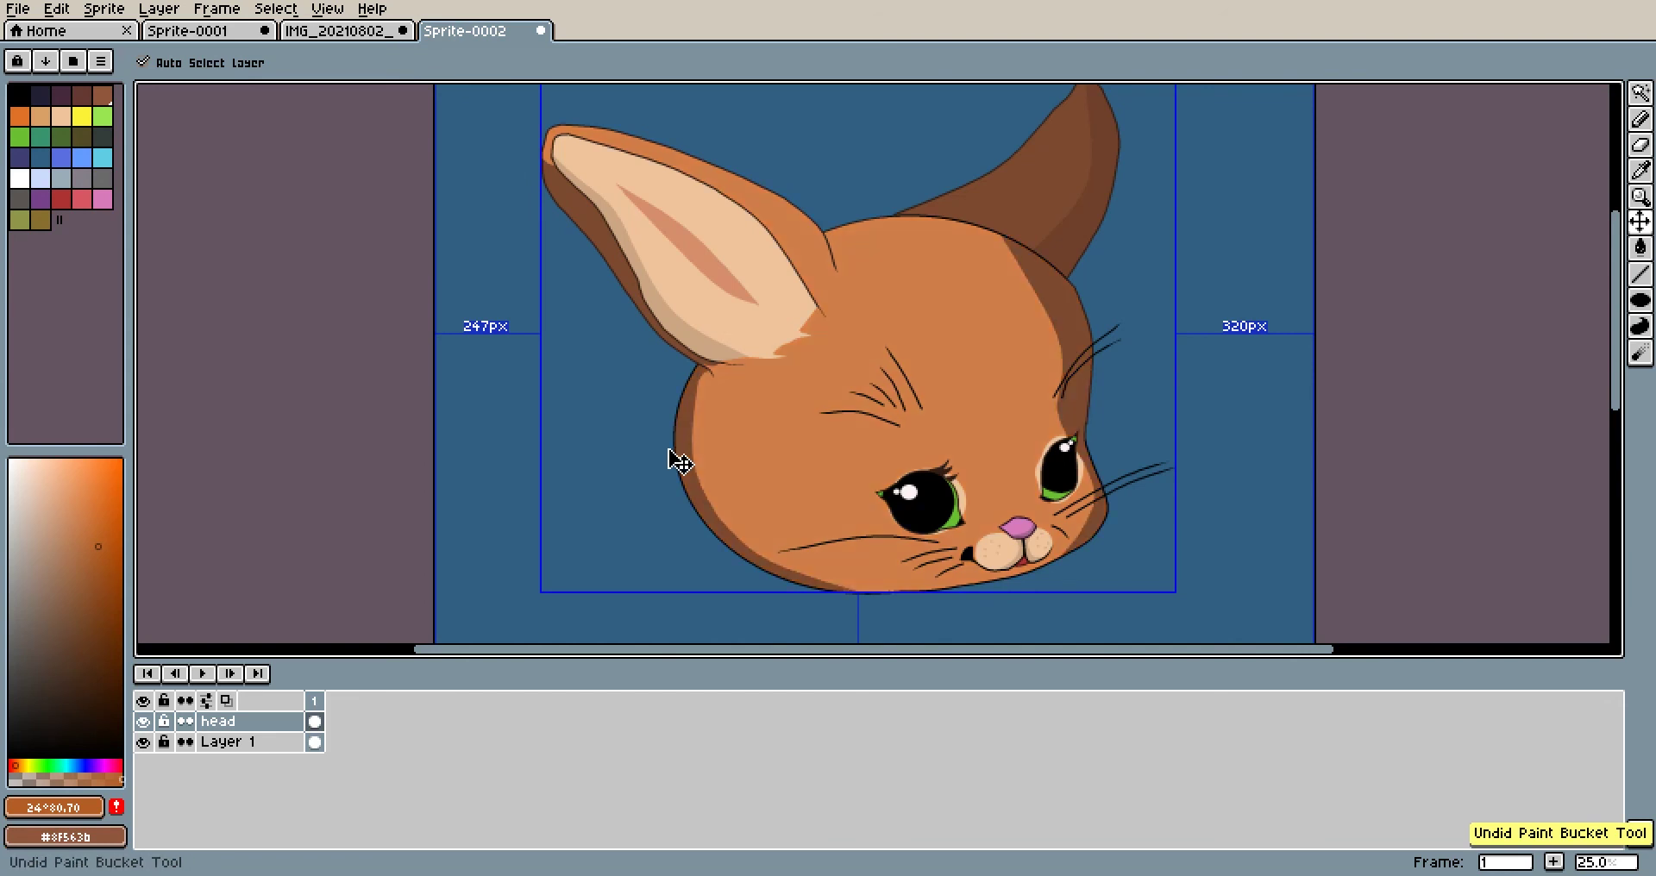
key(ctrl+z)
scroll(936, 436, down, 2)
mouse_move(960, 430)
mouse_down()
mouse_move(769, 368)
mouse_move(783, 547)
mouse_move(822, 457)
mouse_up()
scroll(739, 399, up, 1)
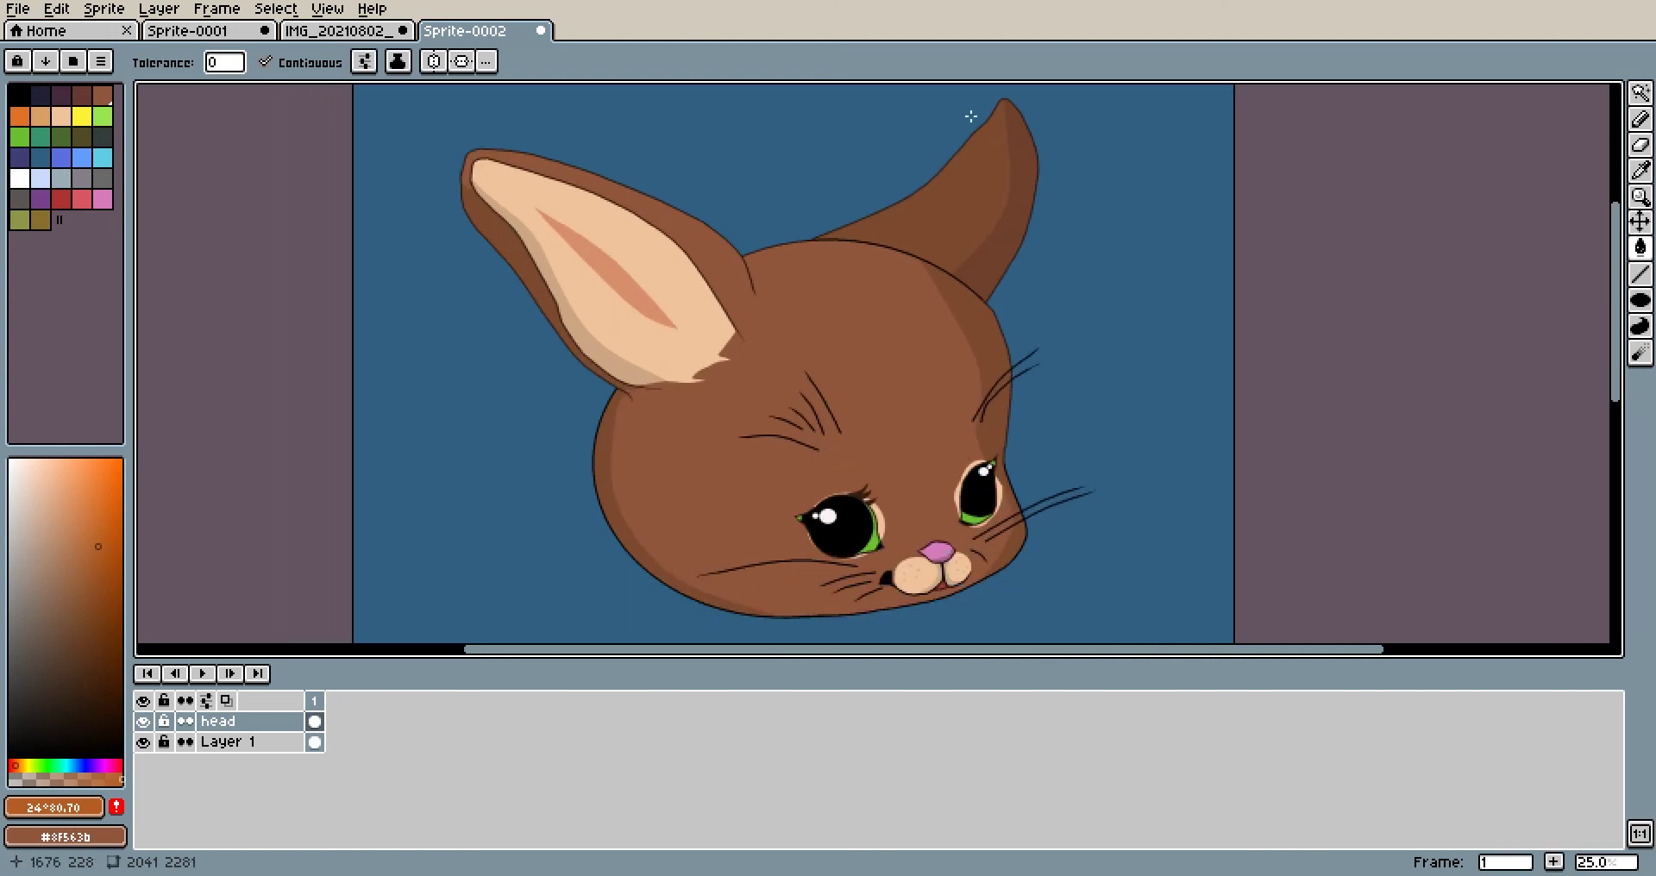
Select the empty area around the head with the Magic Wand and choose white (Idx-20) as the foreground colour
click(1641, 93)
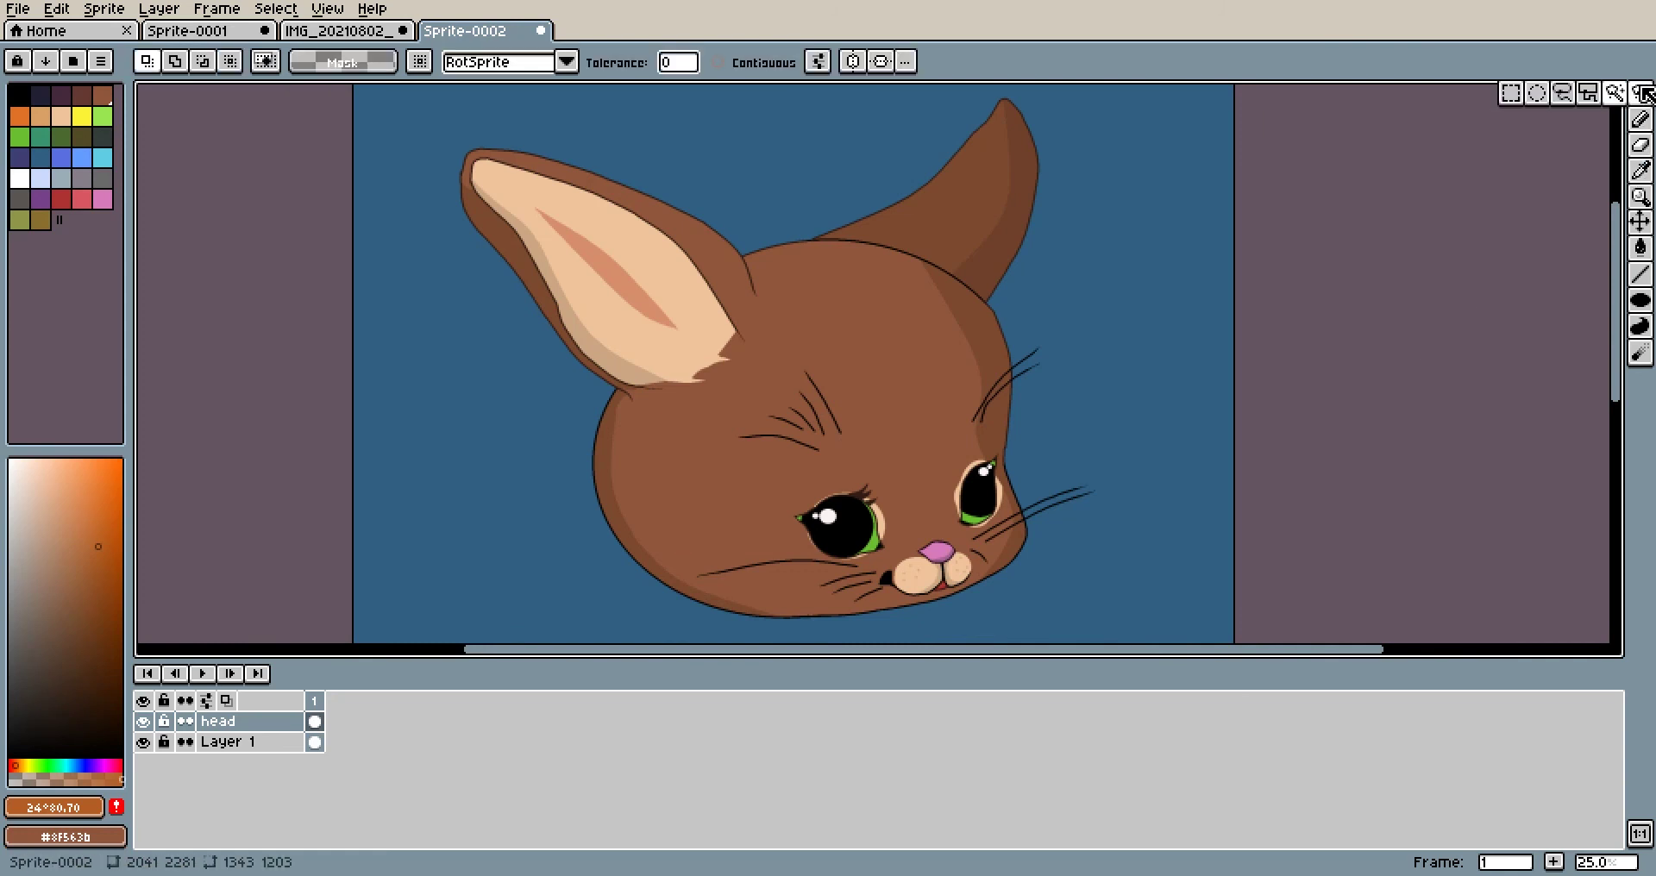
click(1184, 224)
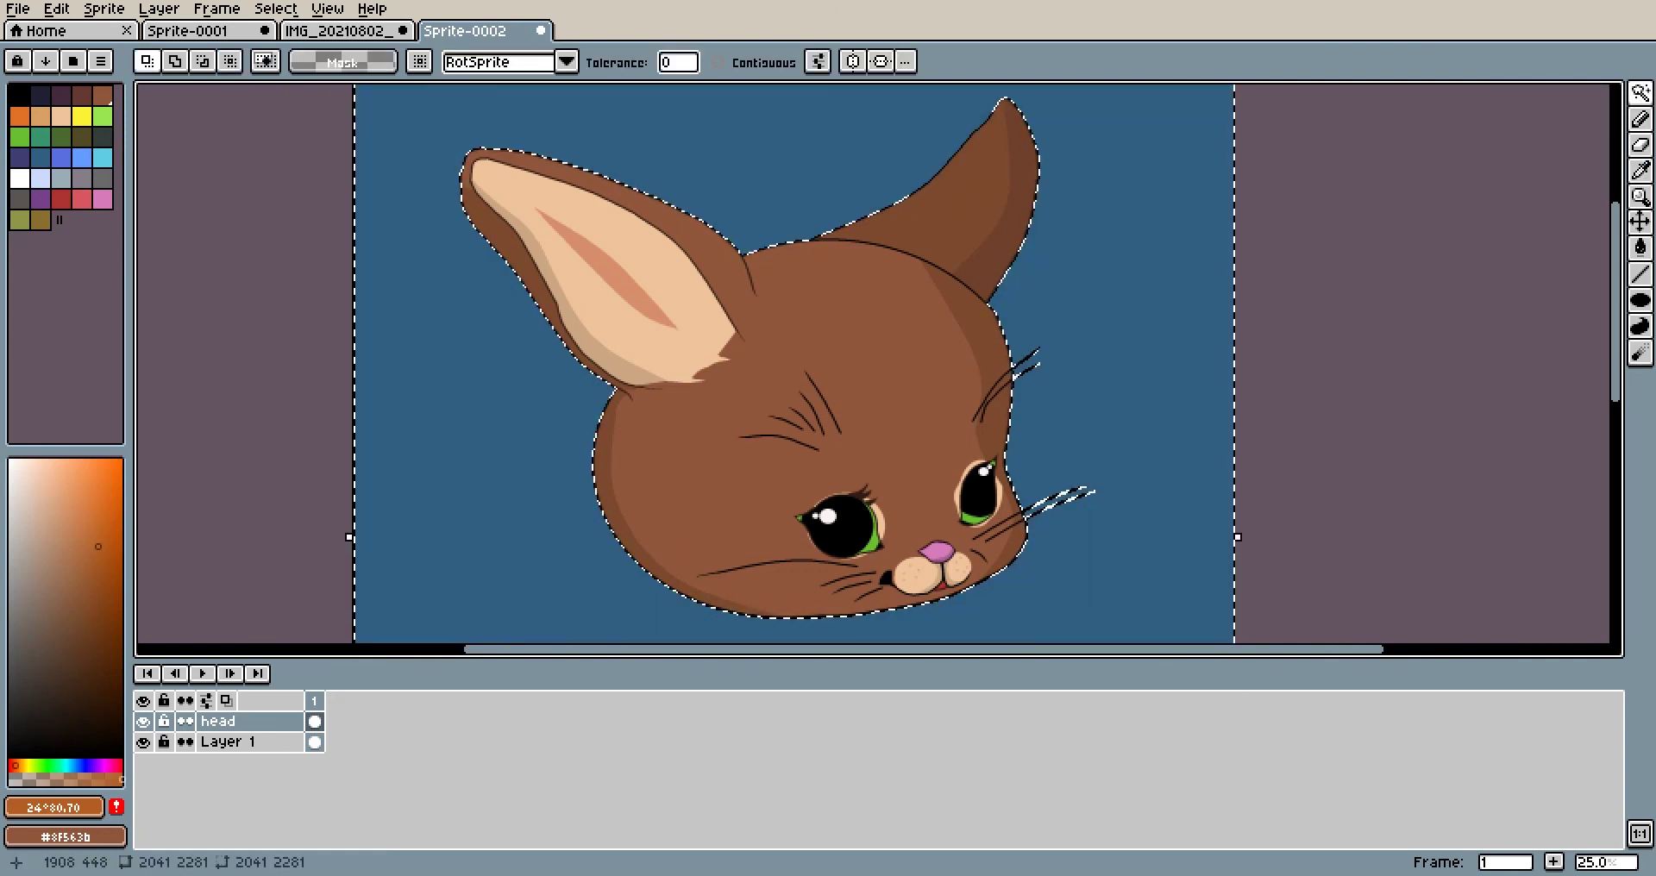
click(24, 178)
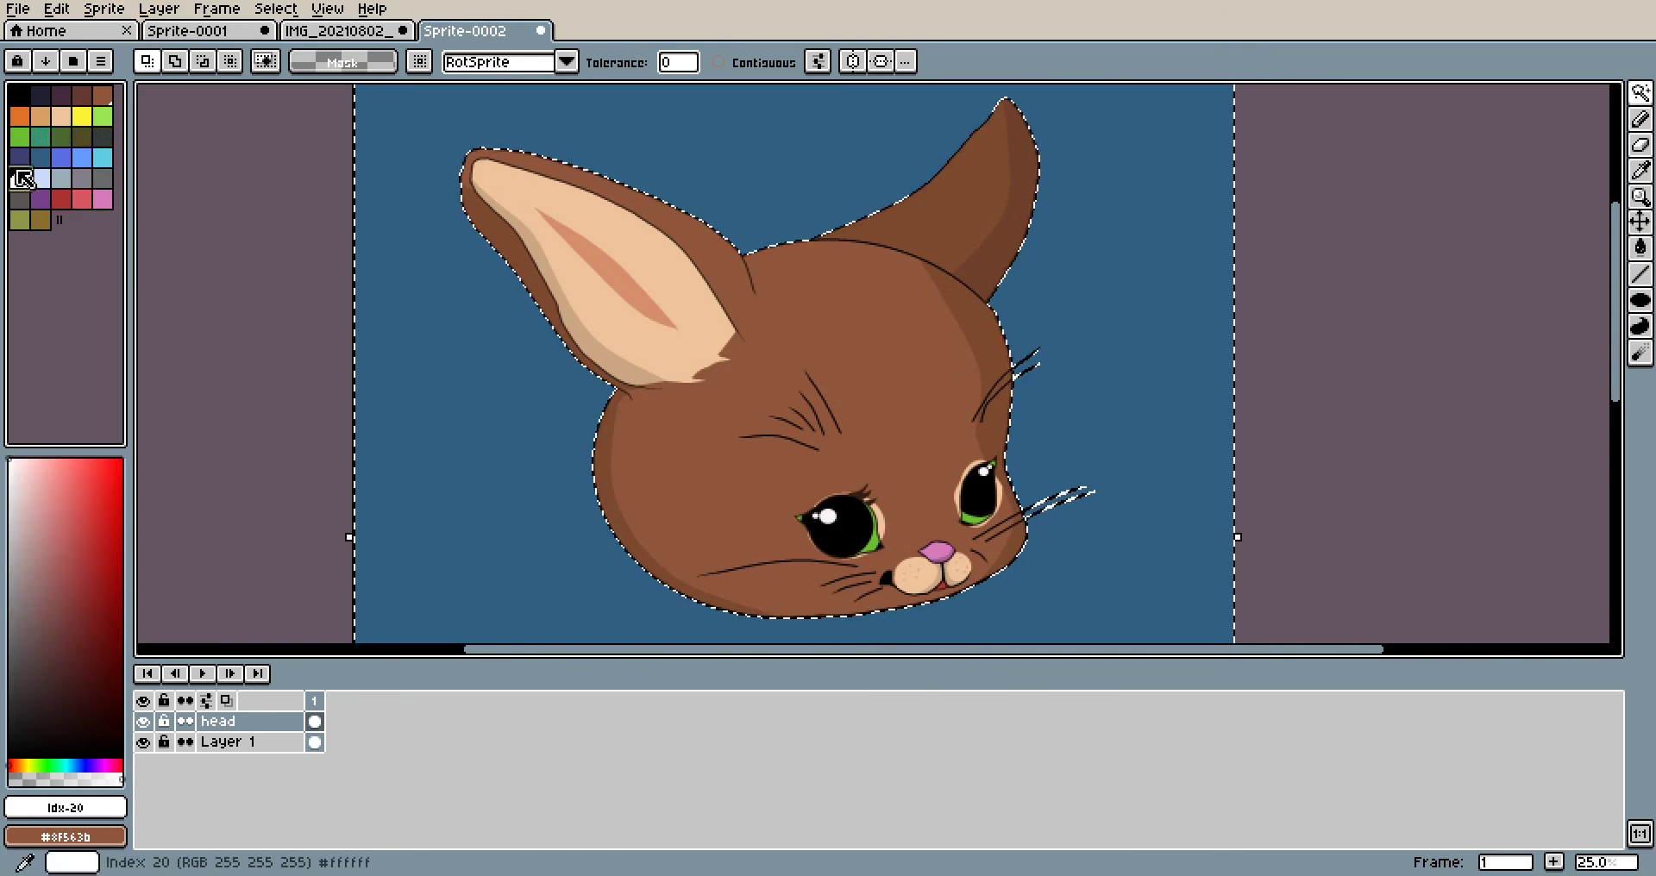
Try a white stroke along the edge of the background selection and undo it
click(72, 9)
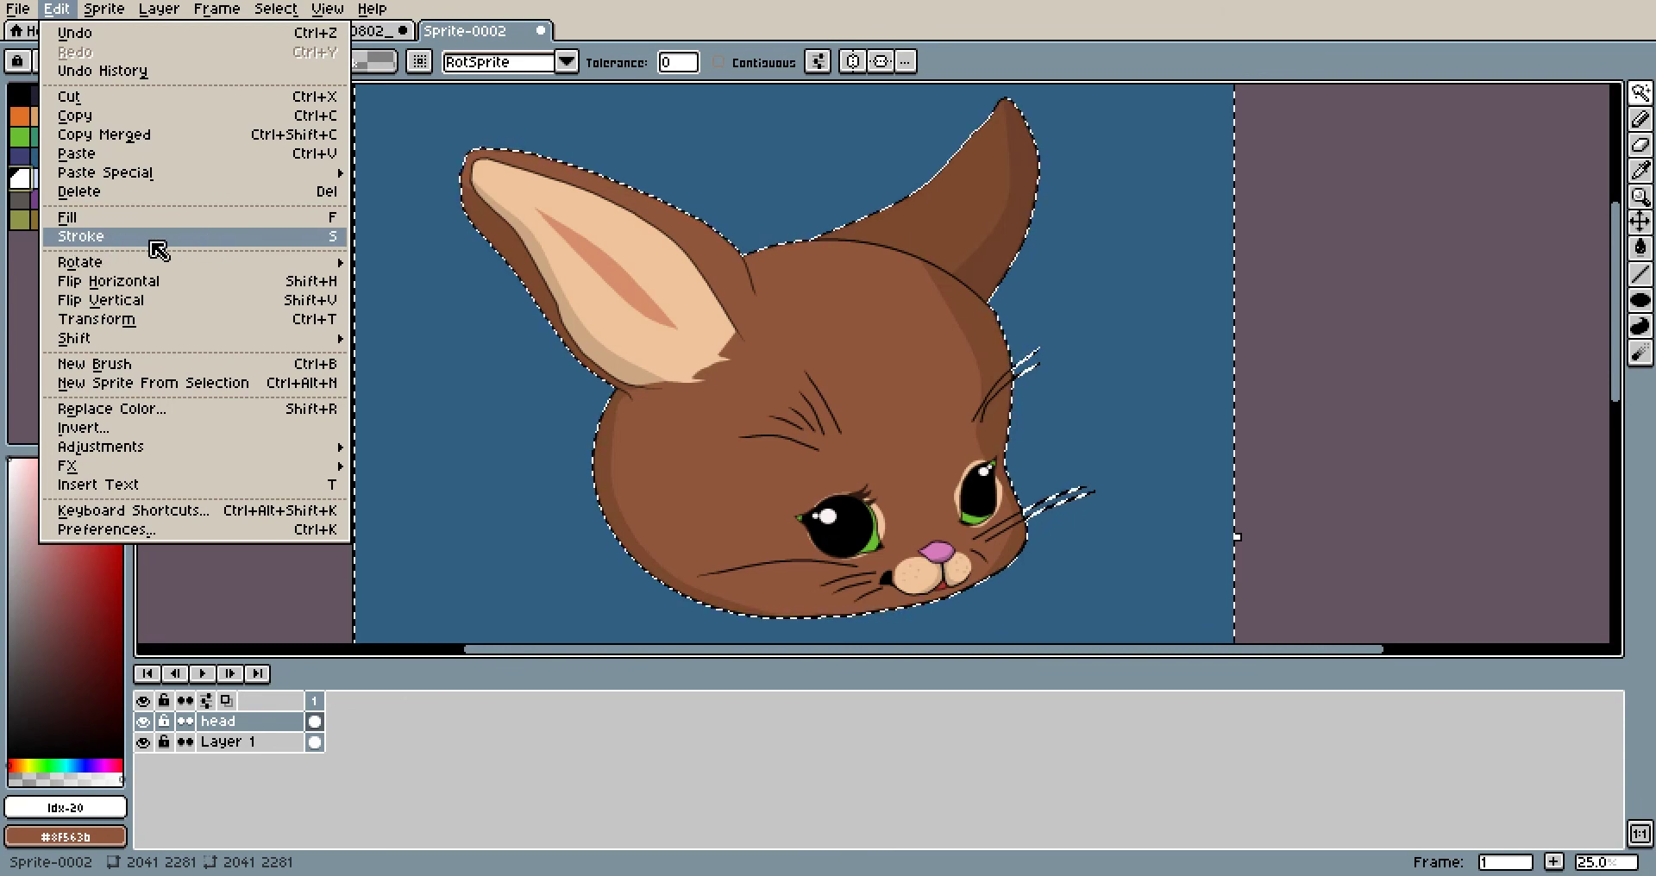
click(250, 236)
scroll(685, 401, up, 4)
scroll(686, 400, down, 4)
key(ctrl+z)
key(ctrl+z)
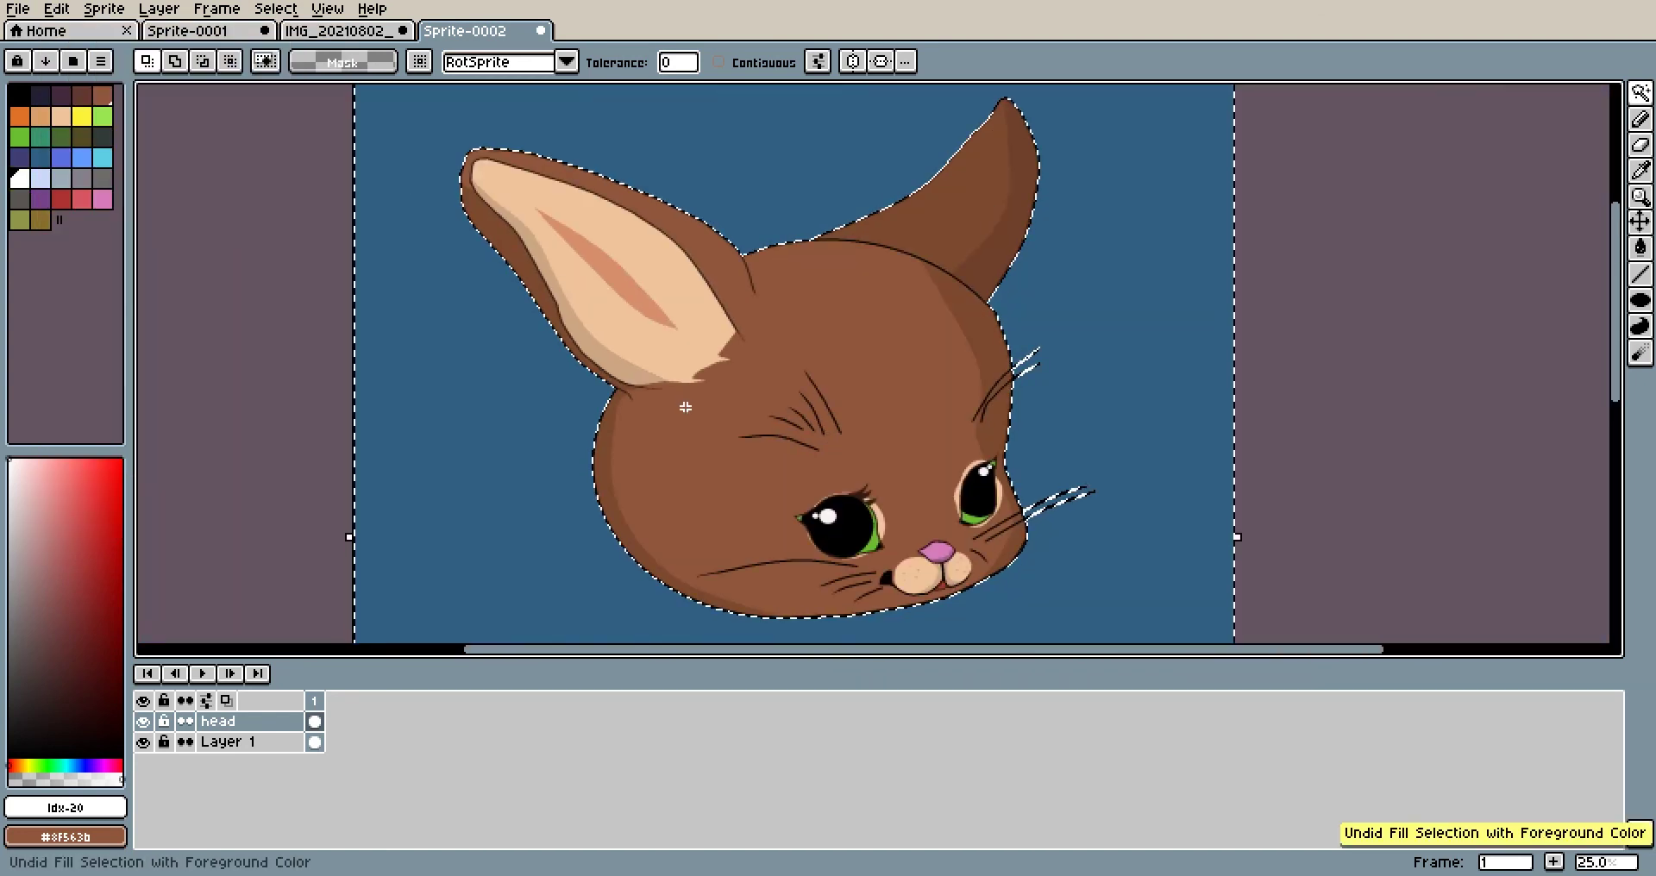
Stroke the background selection in white and thicken the outline around the head by repeatedly contracting the selection 1 px and stroking again
scroll(686, 406, up, 4)
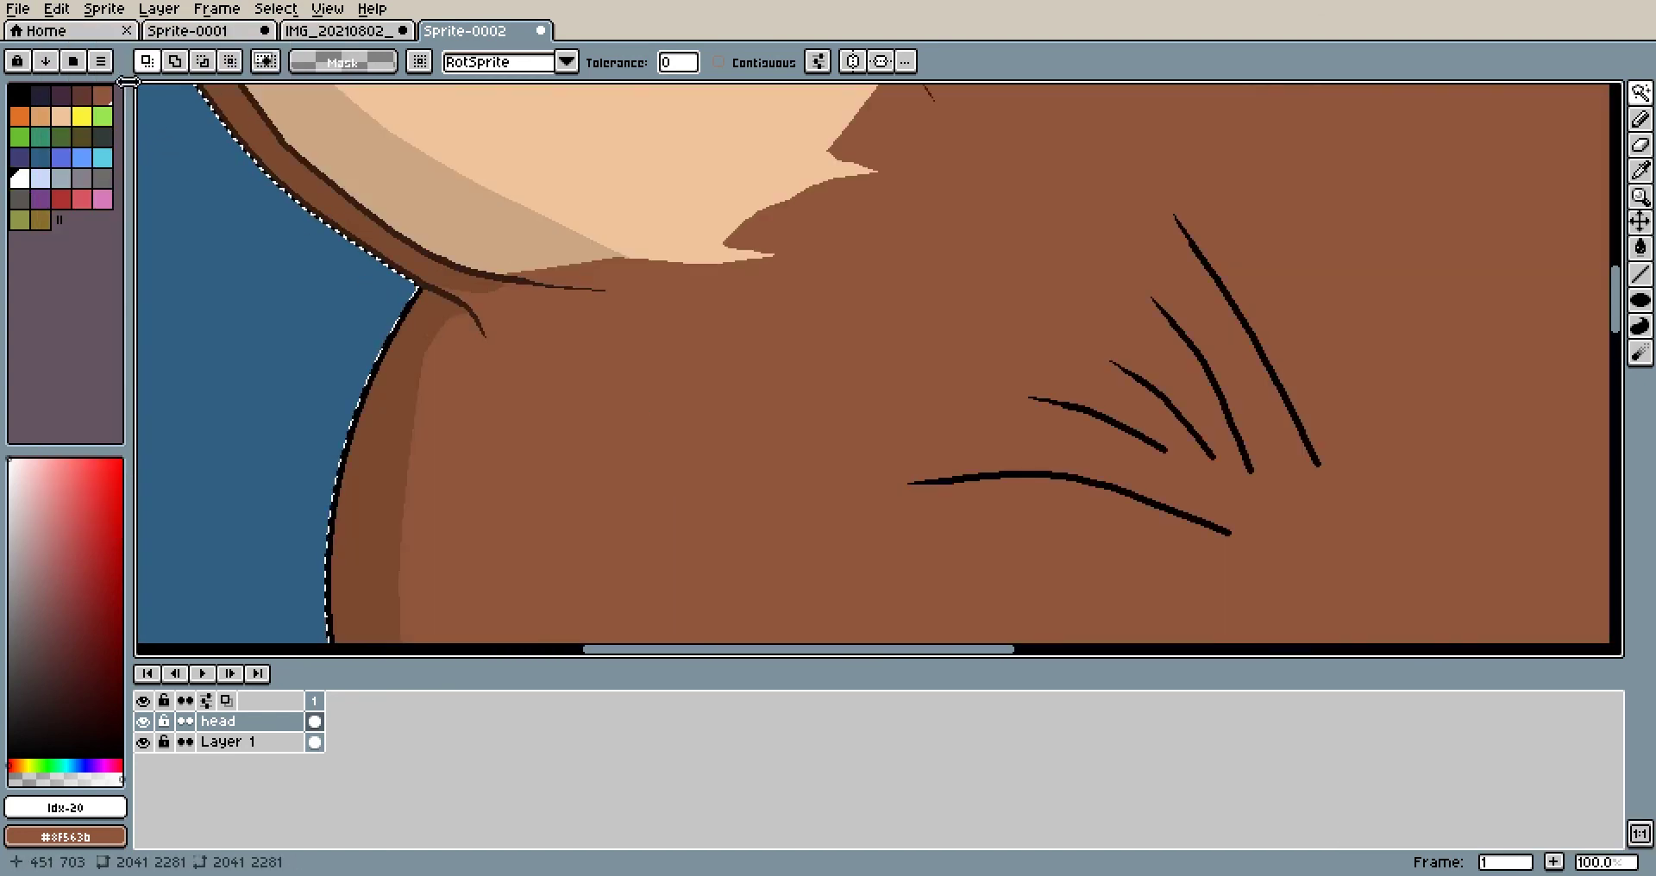
click(55, 9)
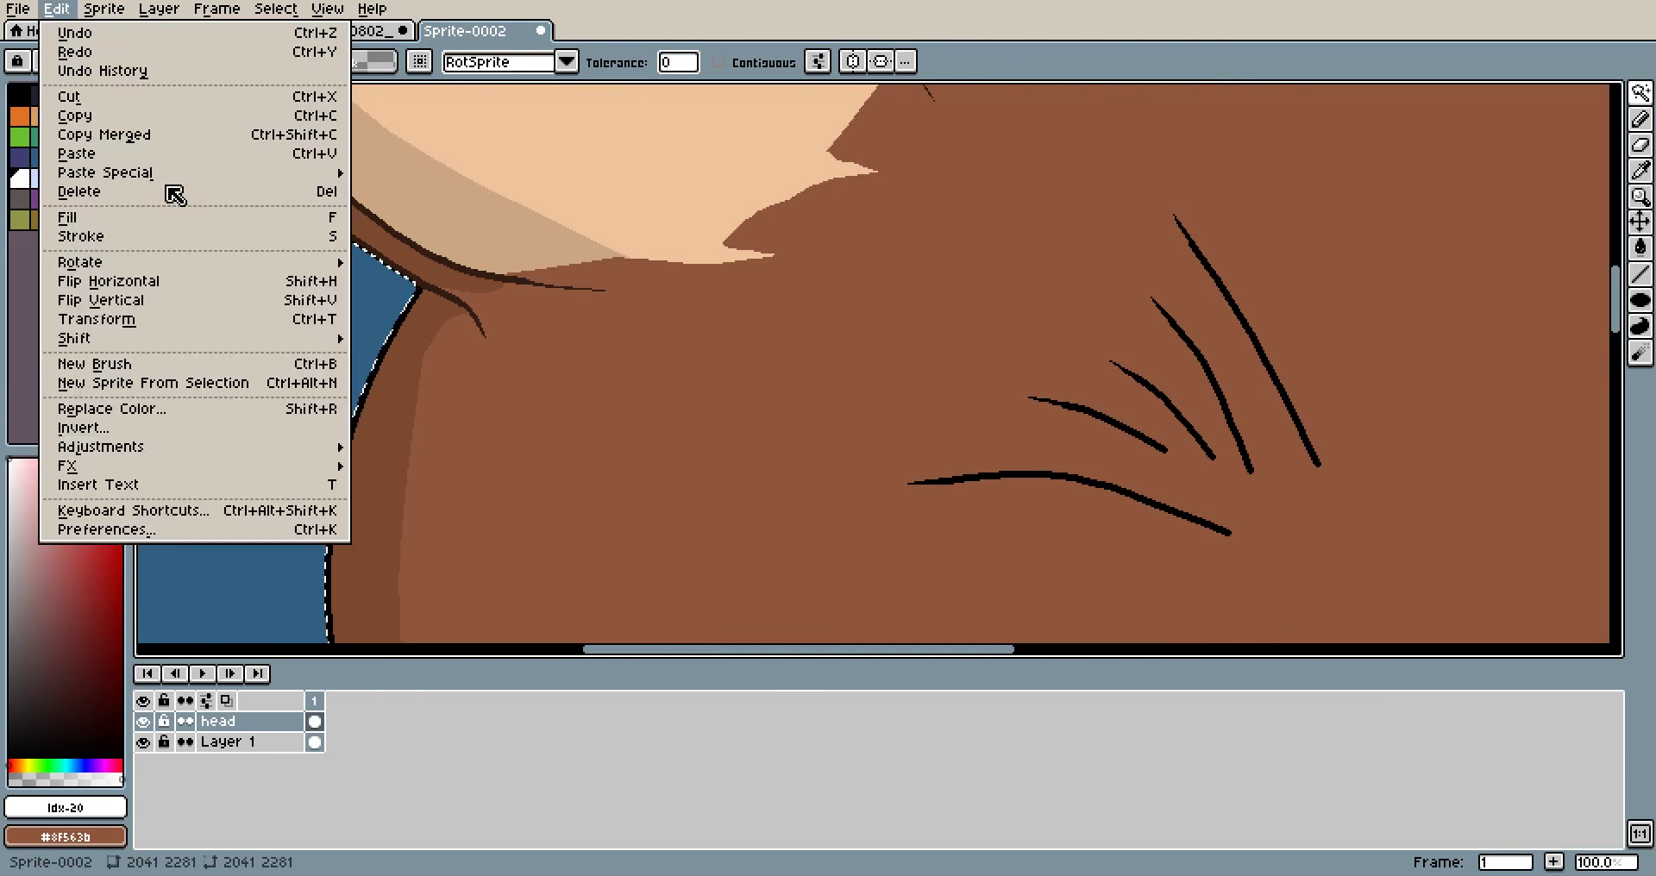
click(234, 237)
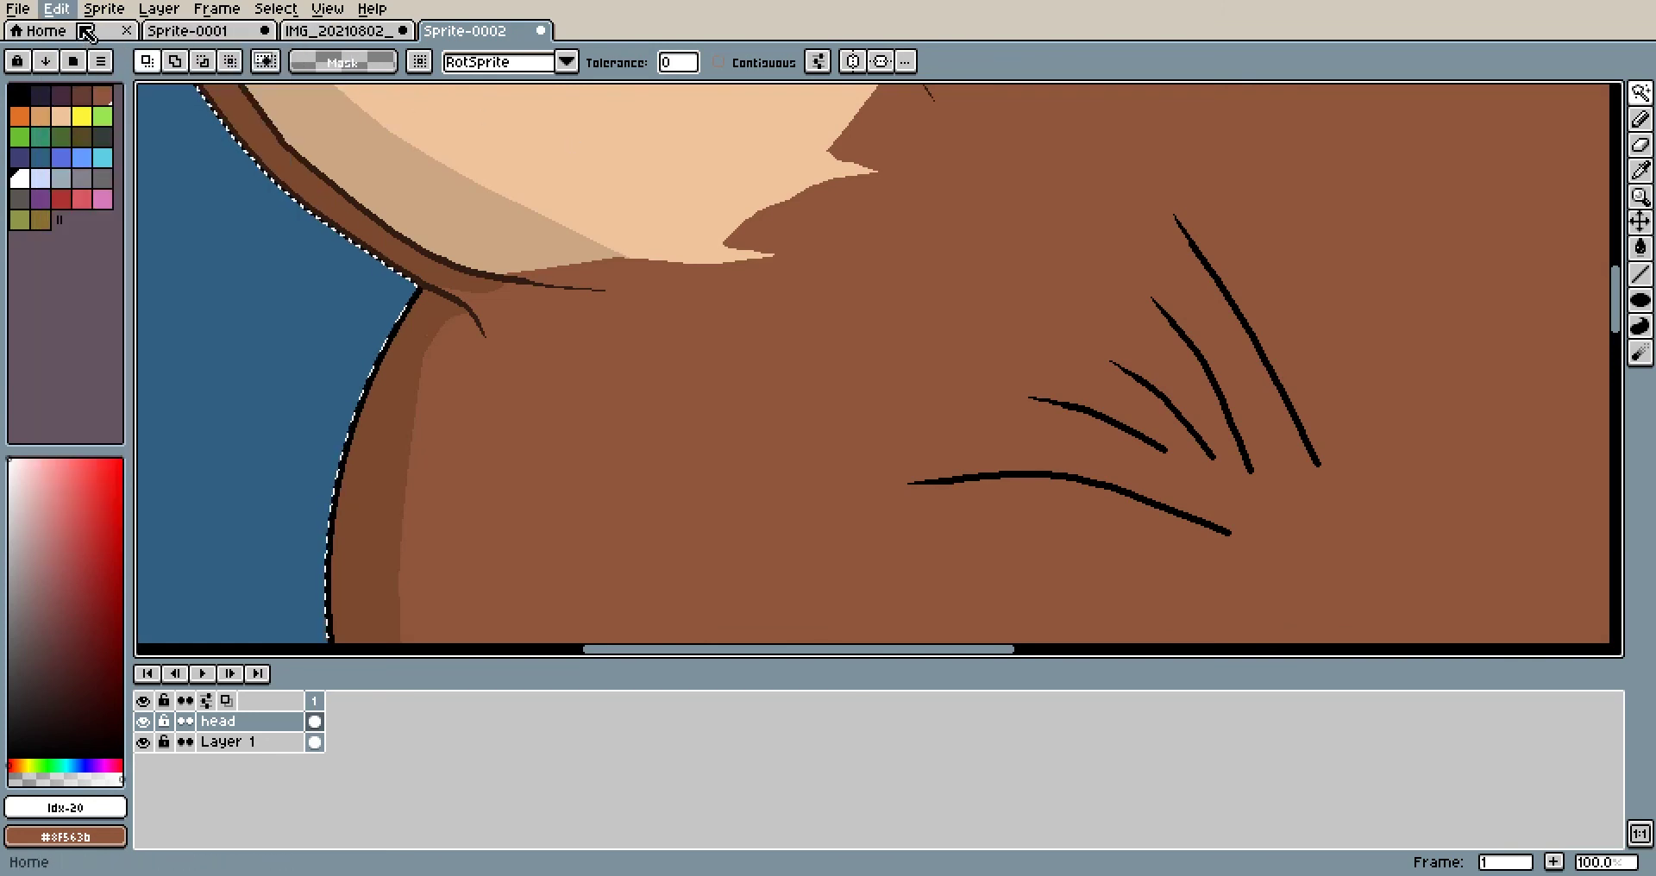
click(57, 9)
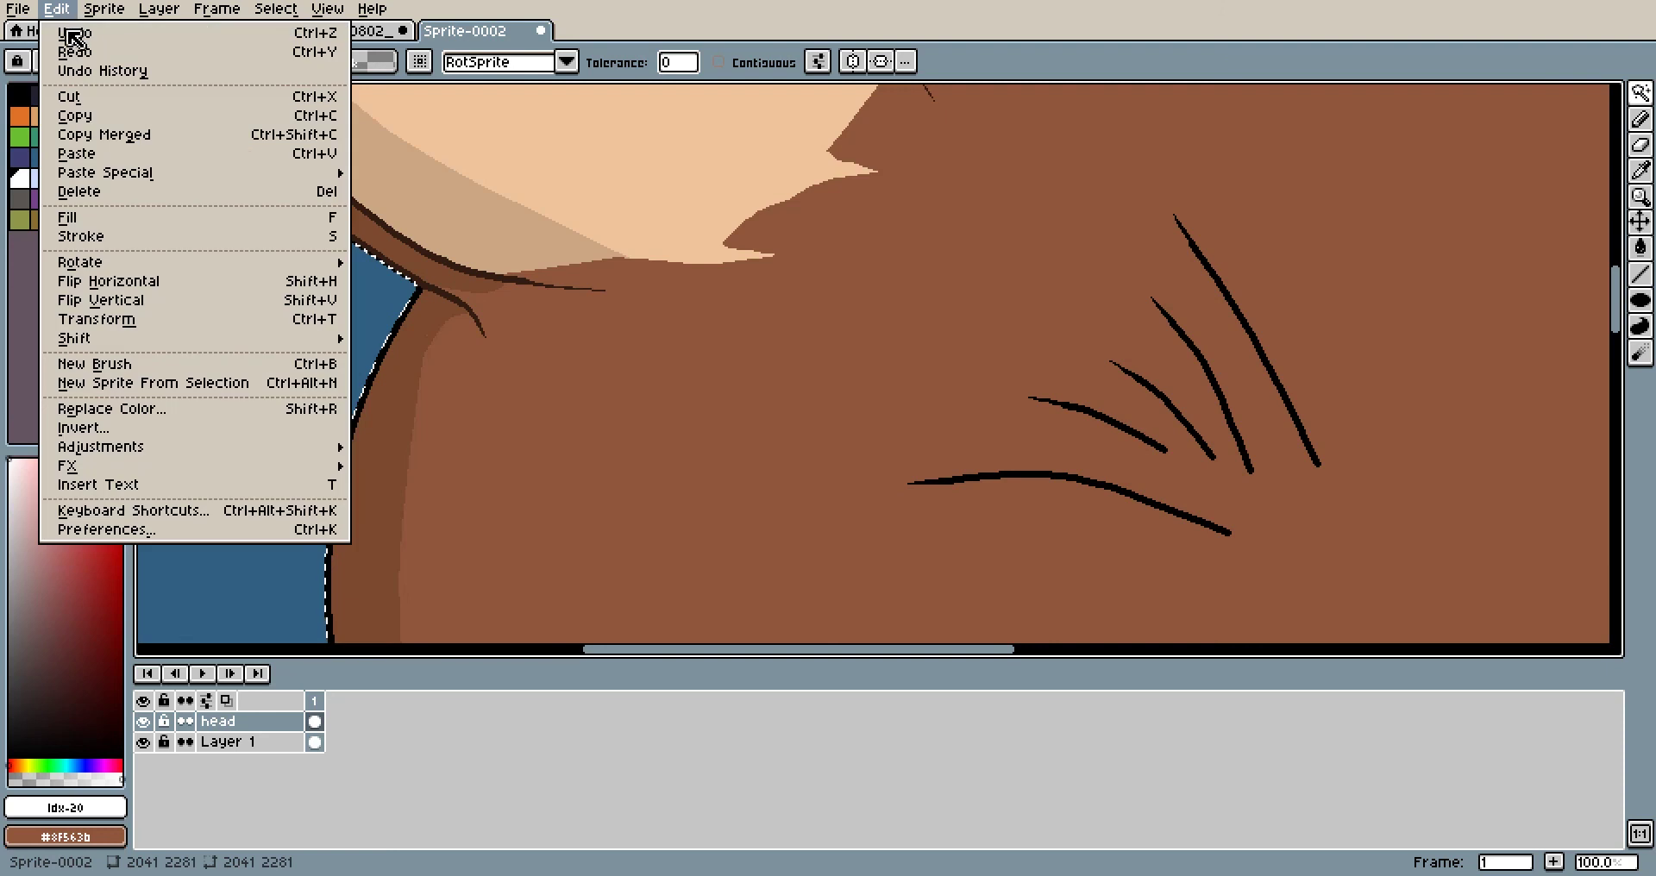
click(169, 244)
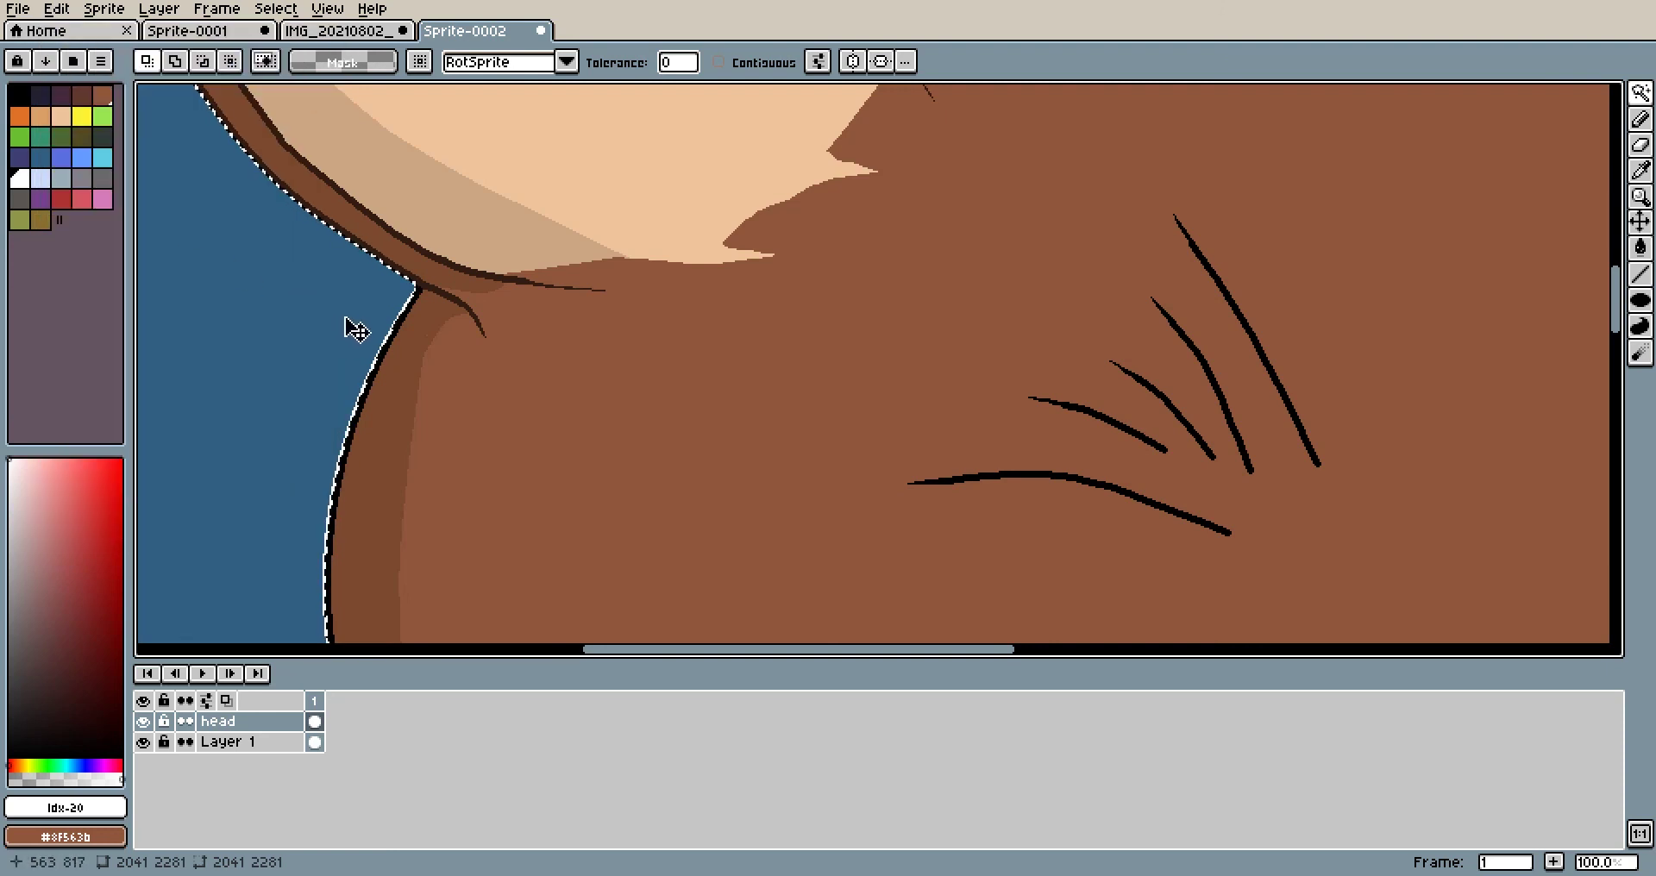
scroll(365, 335, up, 2)
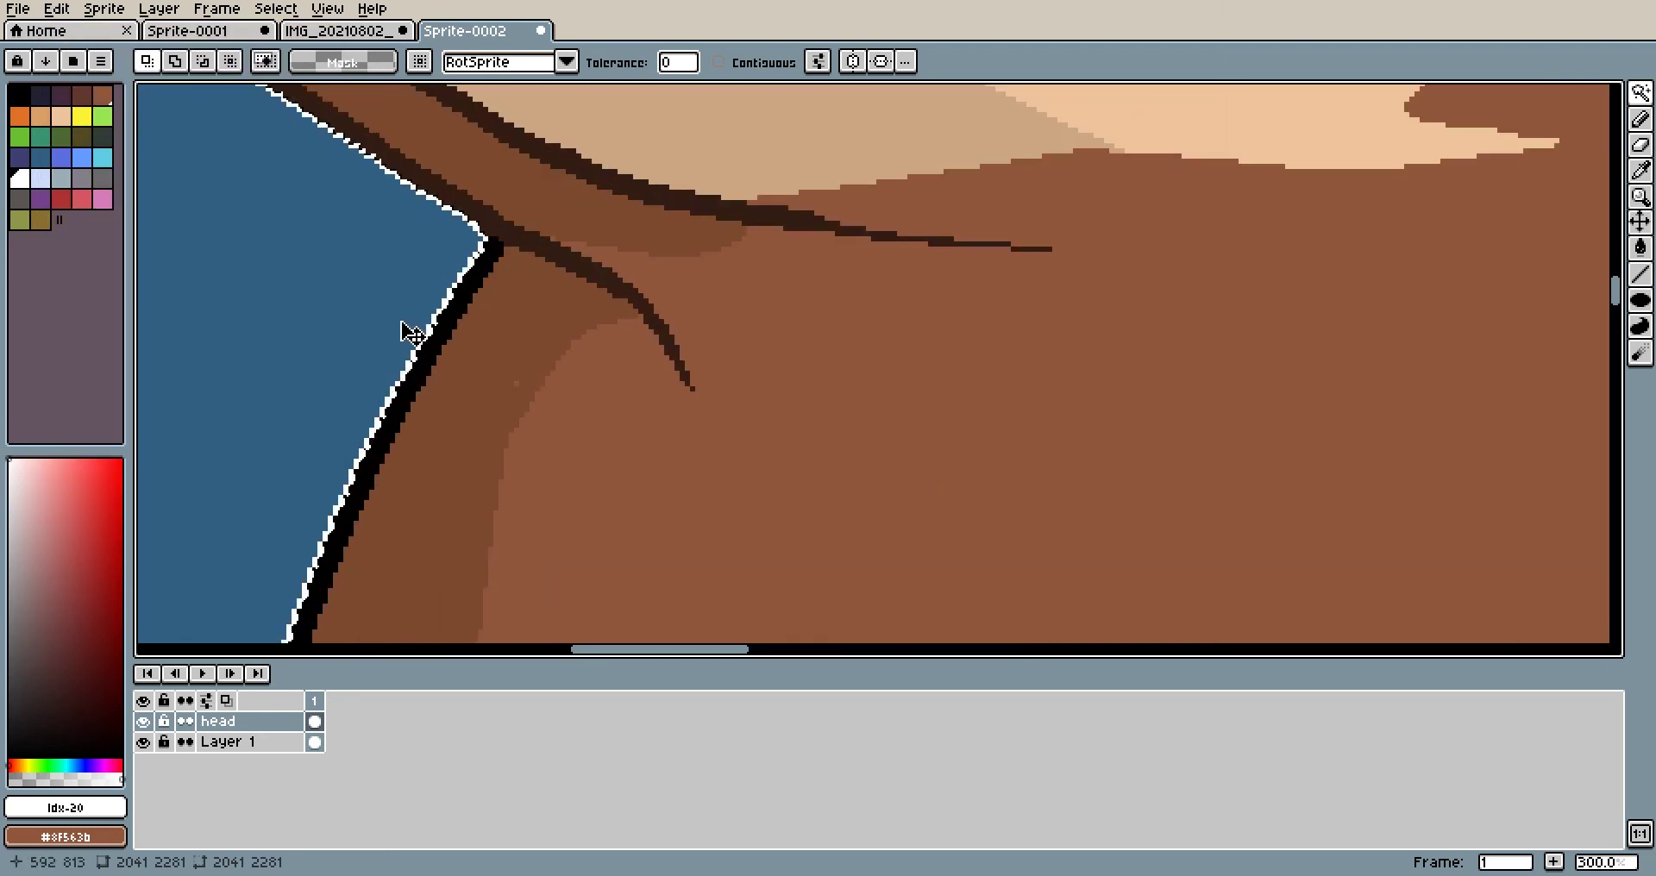
click(361, 325)
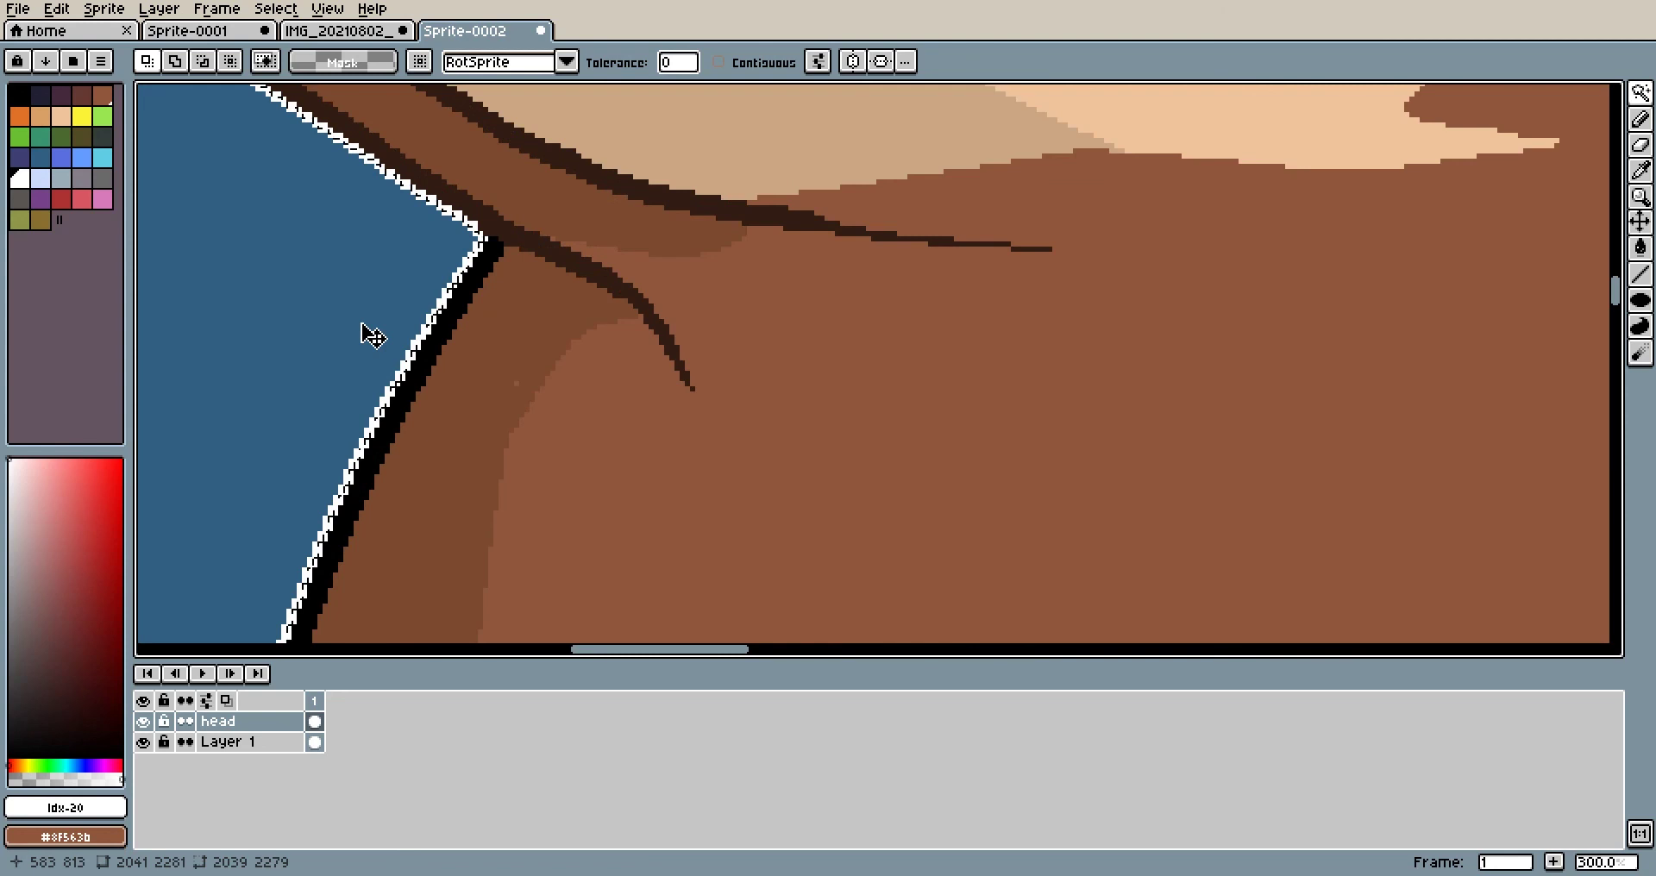
click(361, 322)
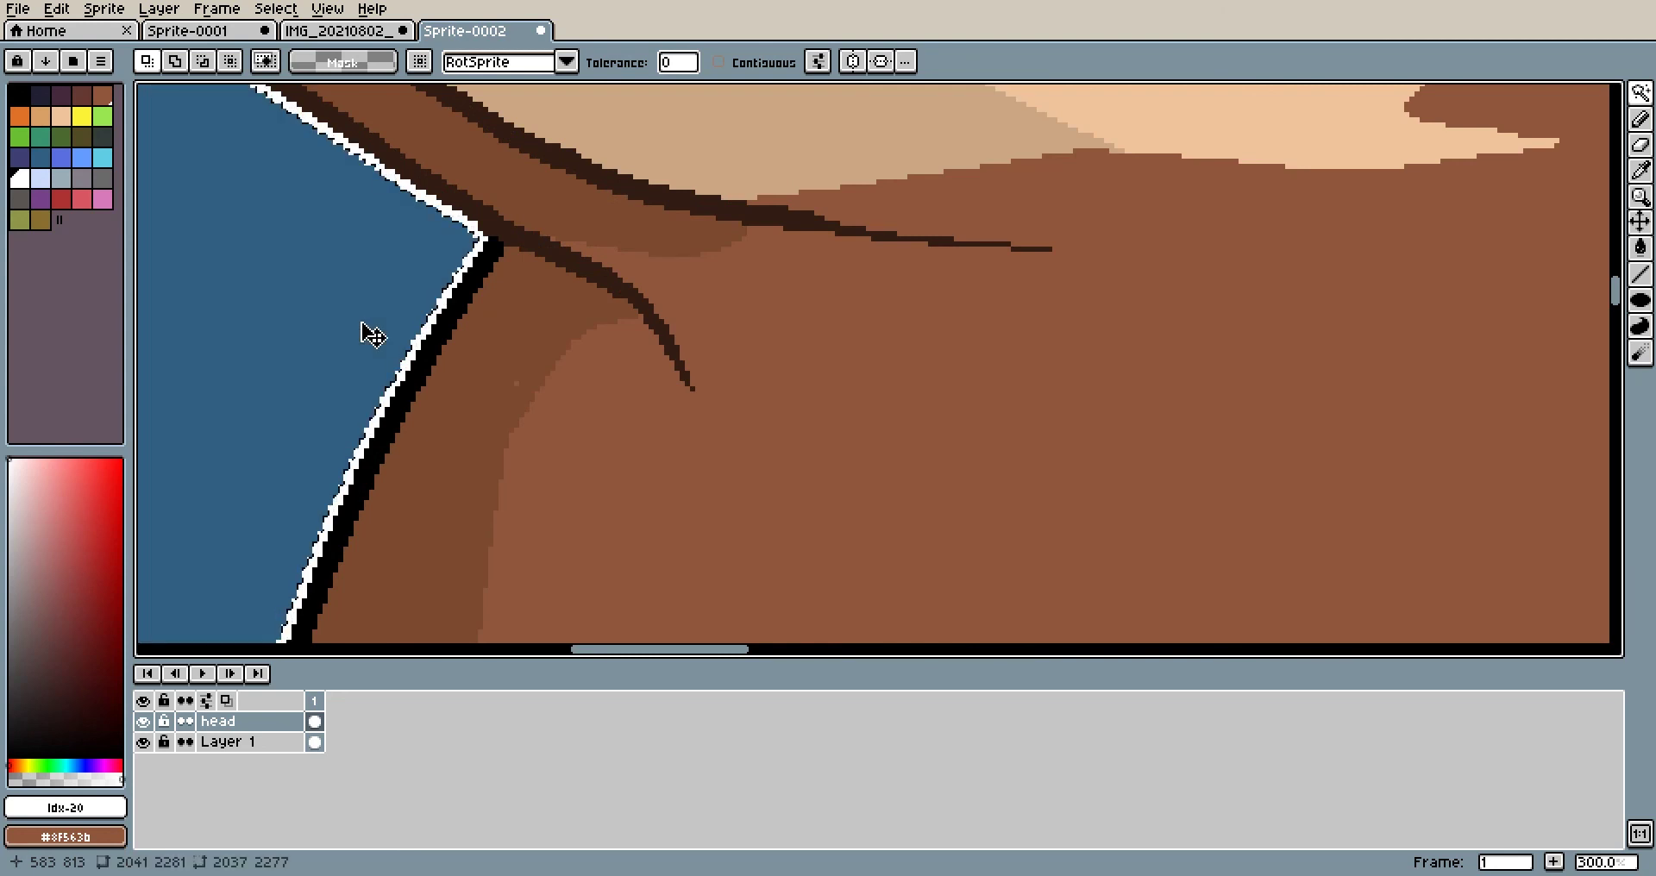
click(361, 321)
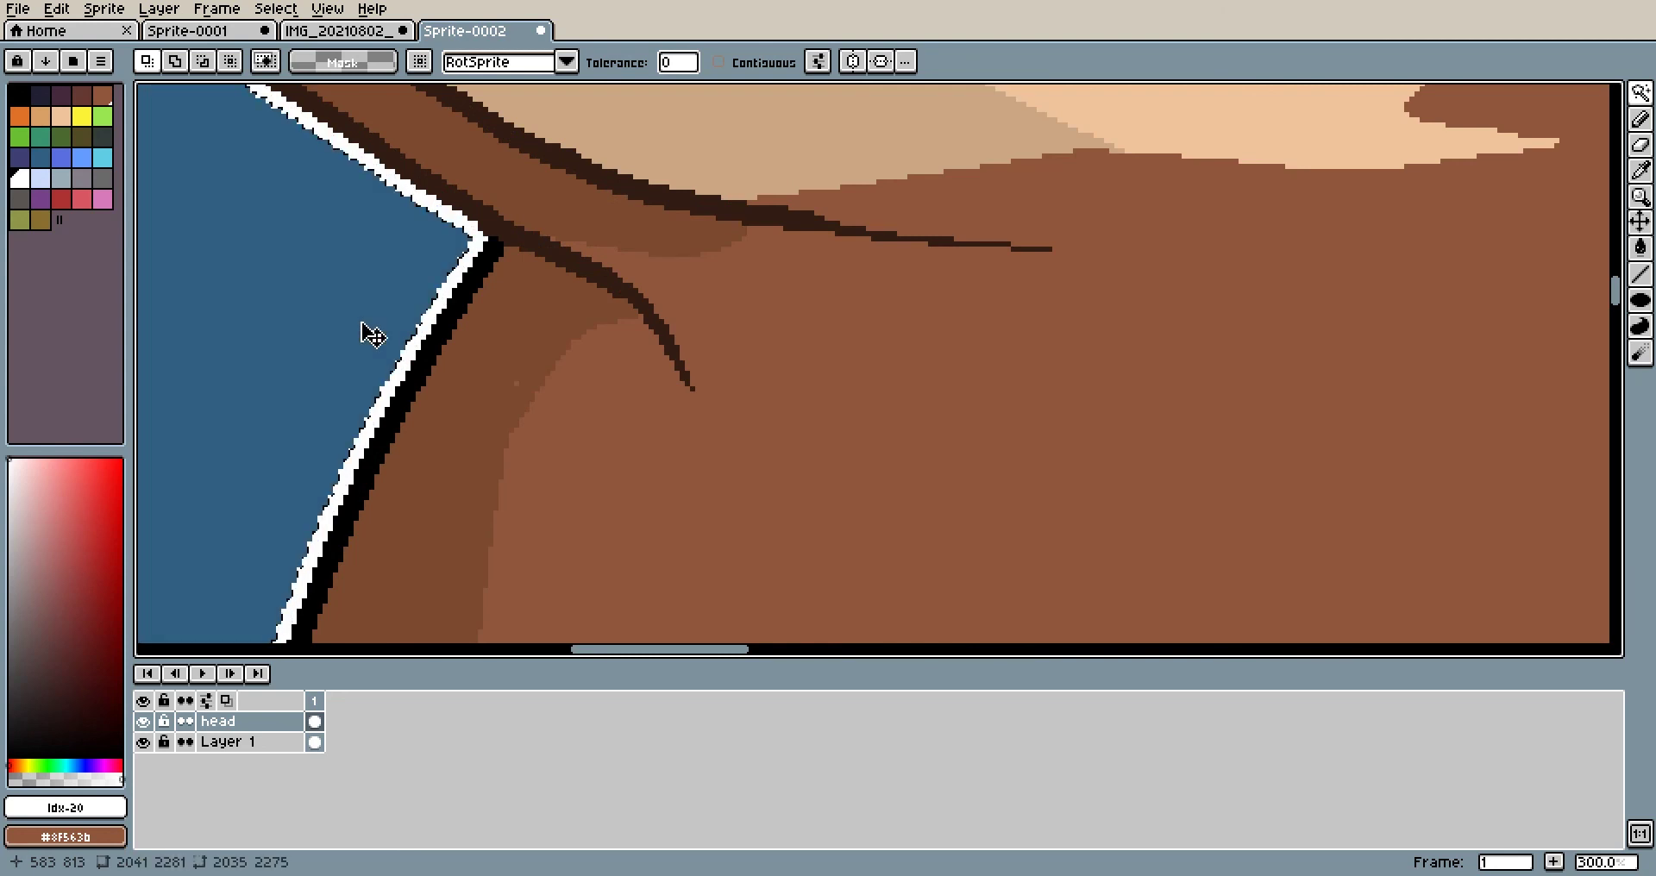
Clear the selection, make the Magic Wand contiguous, and delete the white strip along the canvas's edge
scroll(386, 326, down, 4)
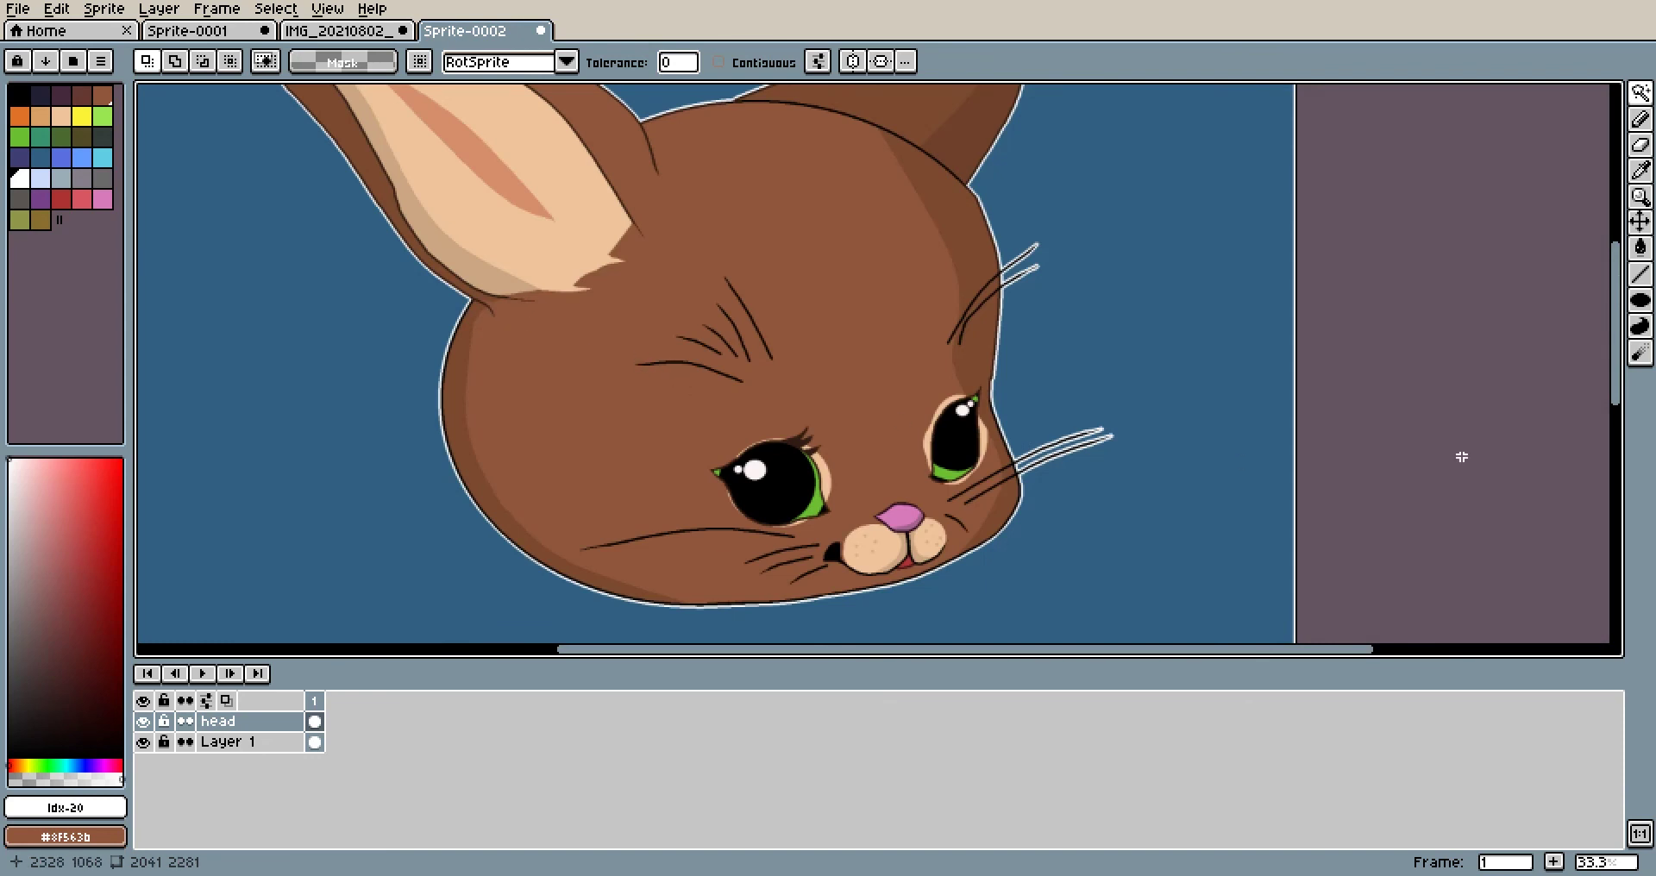
scroll(1316, 369, up, 3)
click(1308, 285)
key(ctrl+d)
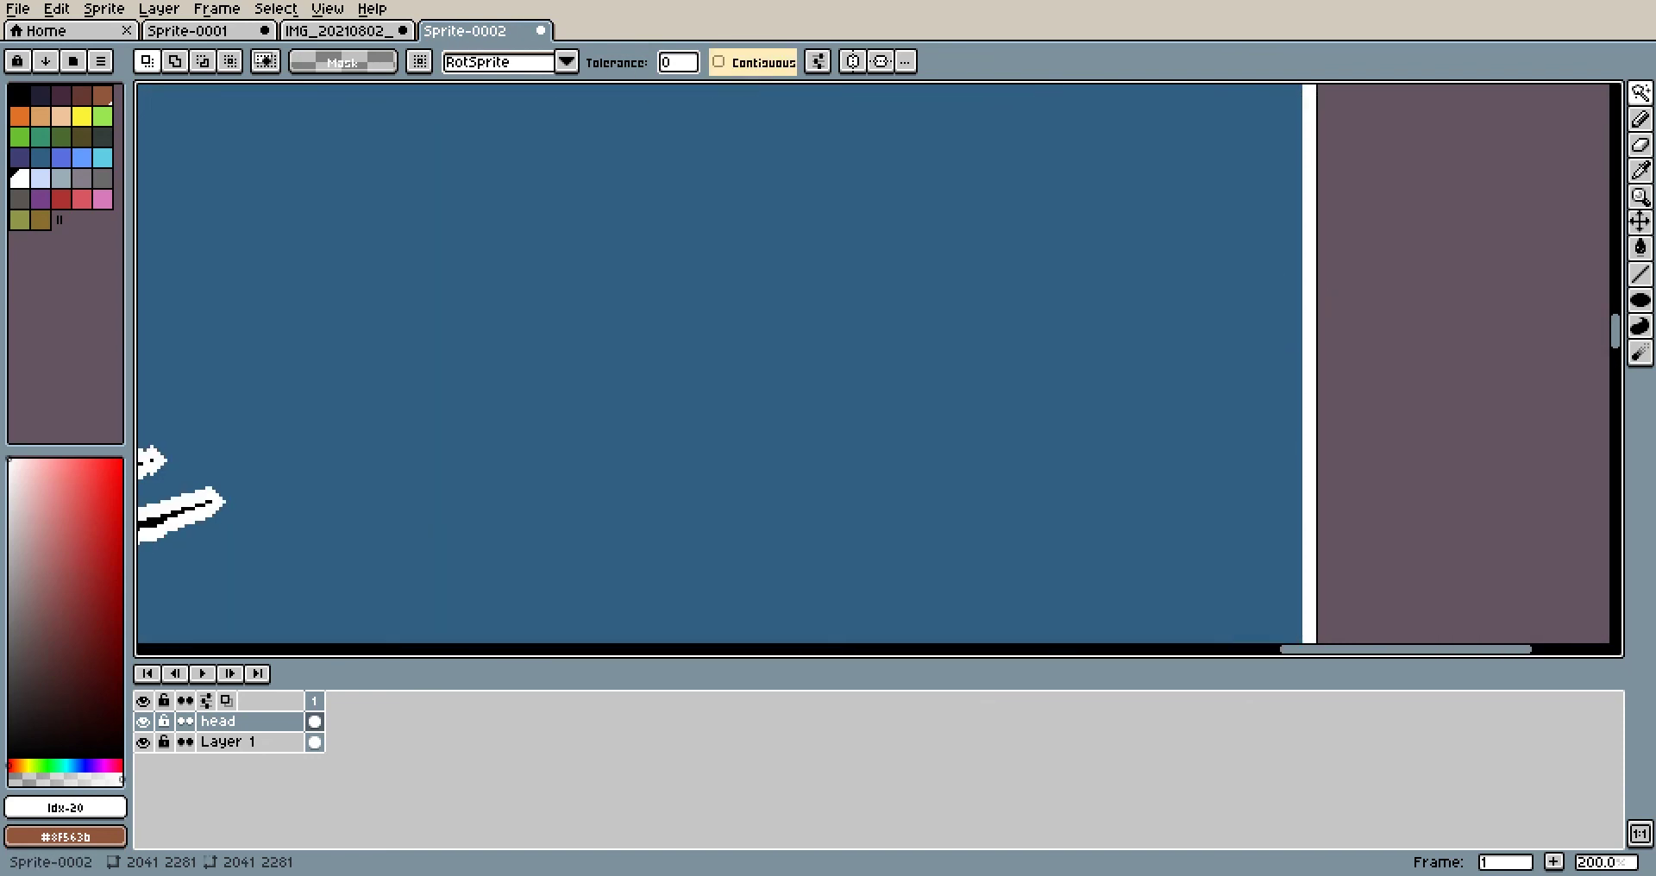
click(789, 63)
click(1307, 251)
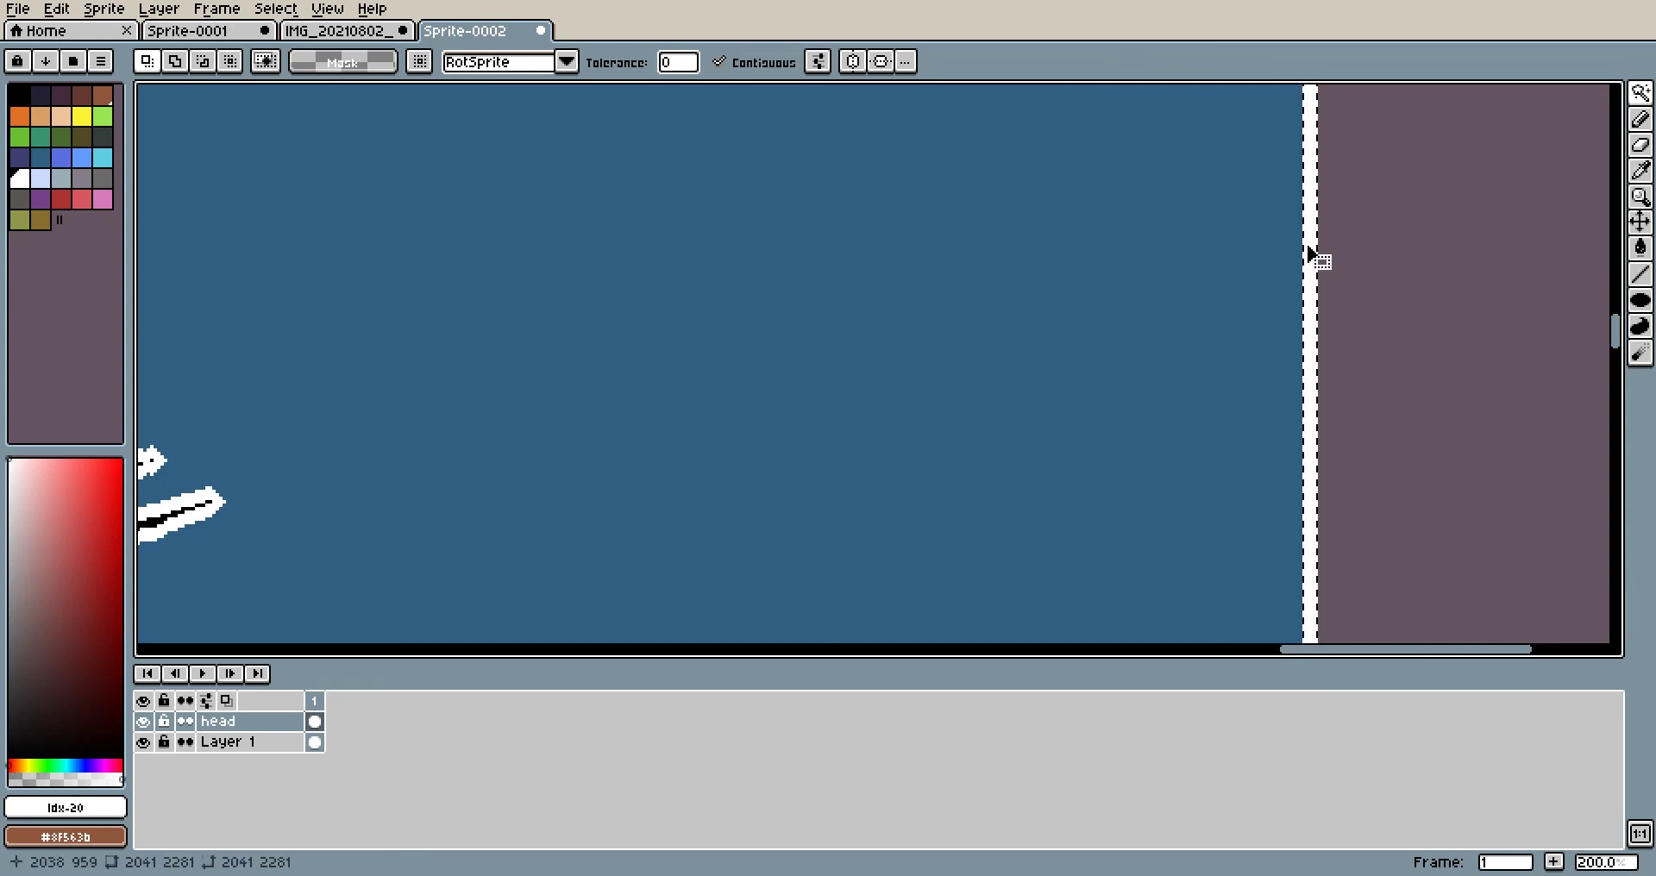
key(Delete)
Examine the white outline around the ears, head and whiskers
scroll(1285, 268, down, 4)
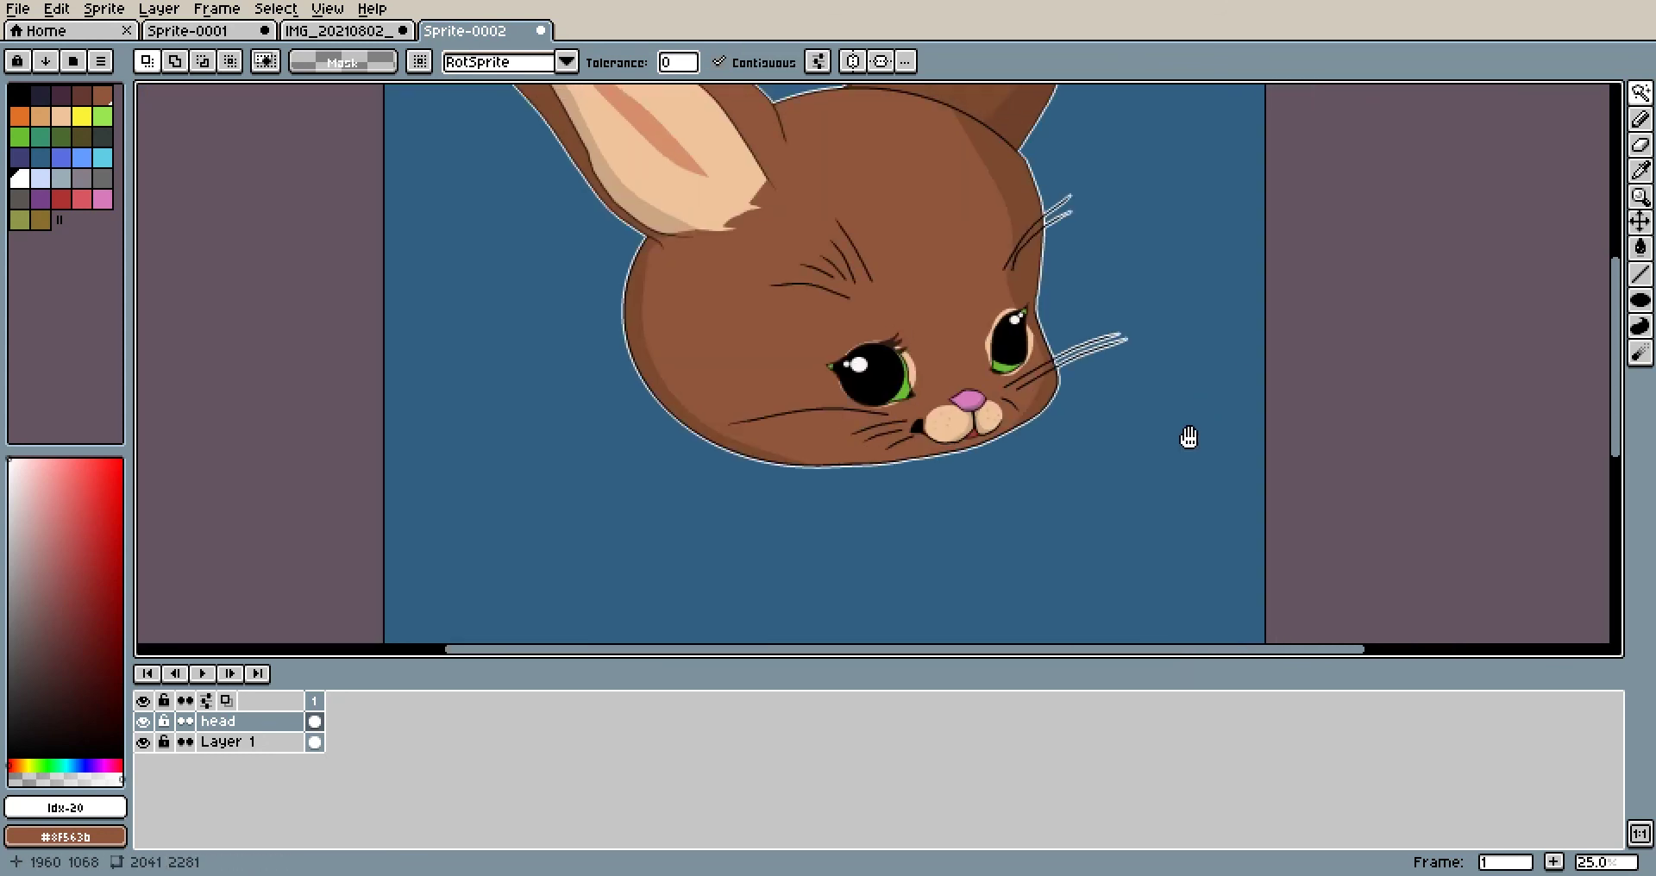
drag(1197, 413, 1149, 534)
scroll(1103, 403, down, 1)
drag(1005, 422, 925, 519)
scroll(866, 266, up, 2)
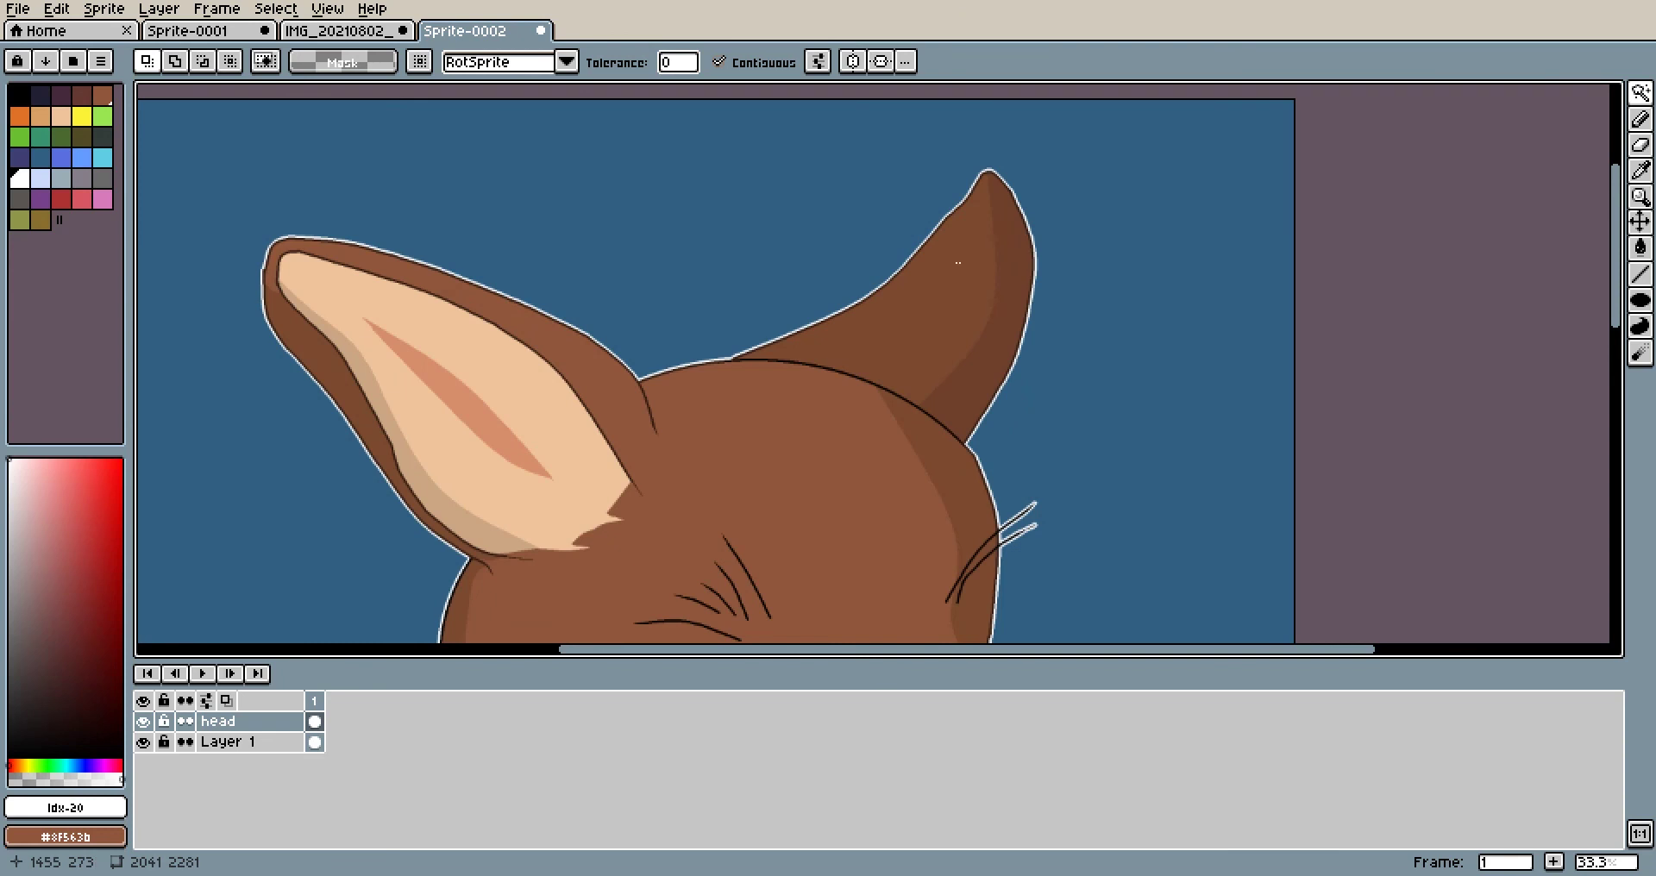
scroll(970, 470, down, 2)
drag(953, 338, 932, 126)
scroll(959, 357, up, 2)
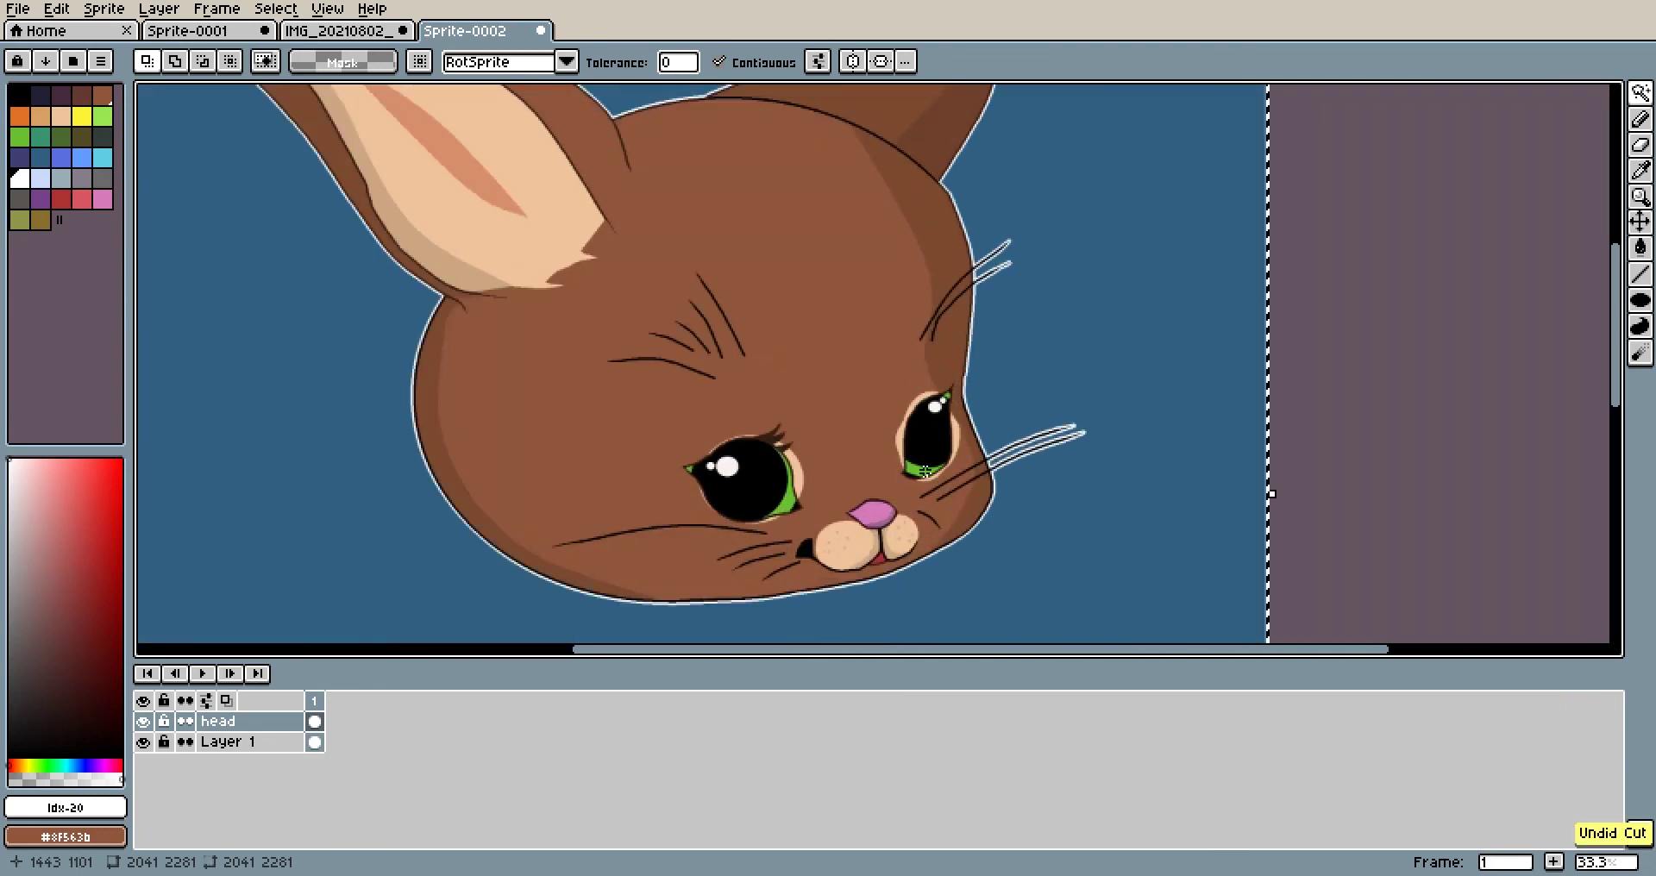
scroll(945, 453, up, 2)
Undo the strip deletion, the white outline strokes and the selection around the head
click(1113, 415)
key(ctrl+z)
key(ctrl+z)
key(ctrl+z)
key(ctrl+z)
key(ctrl+z)
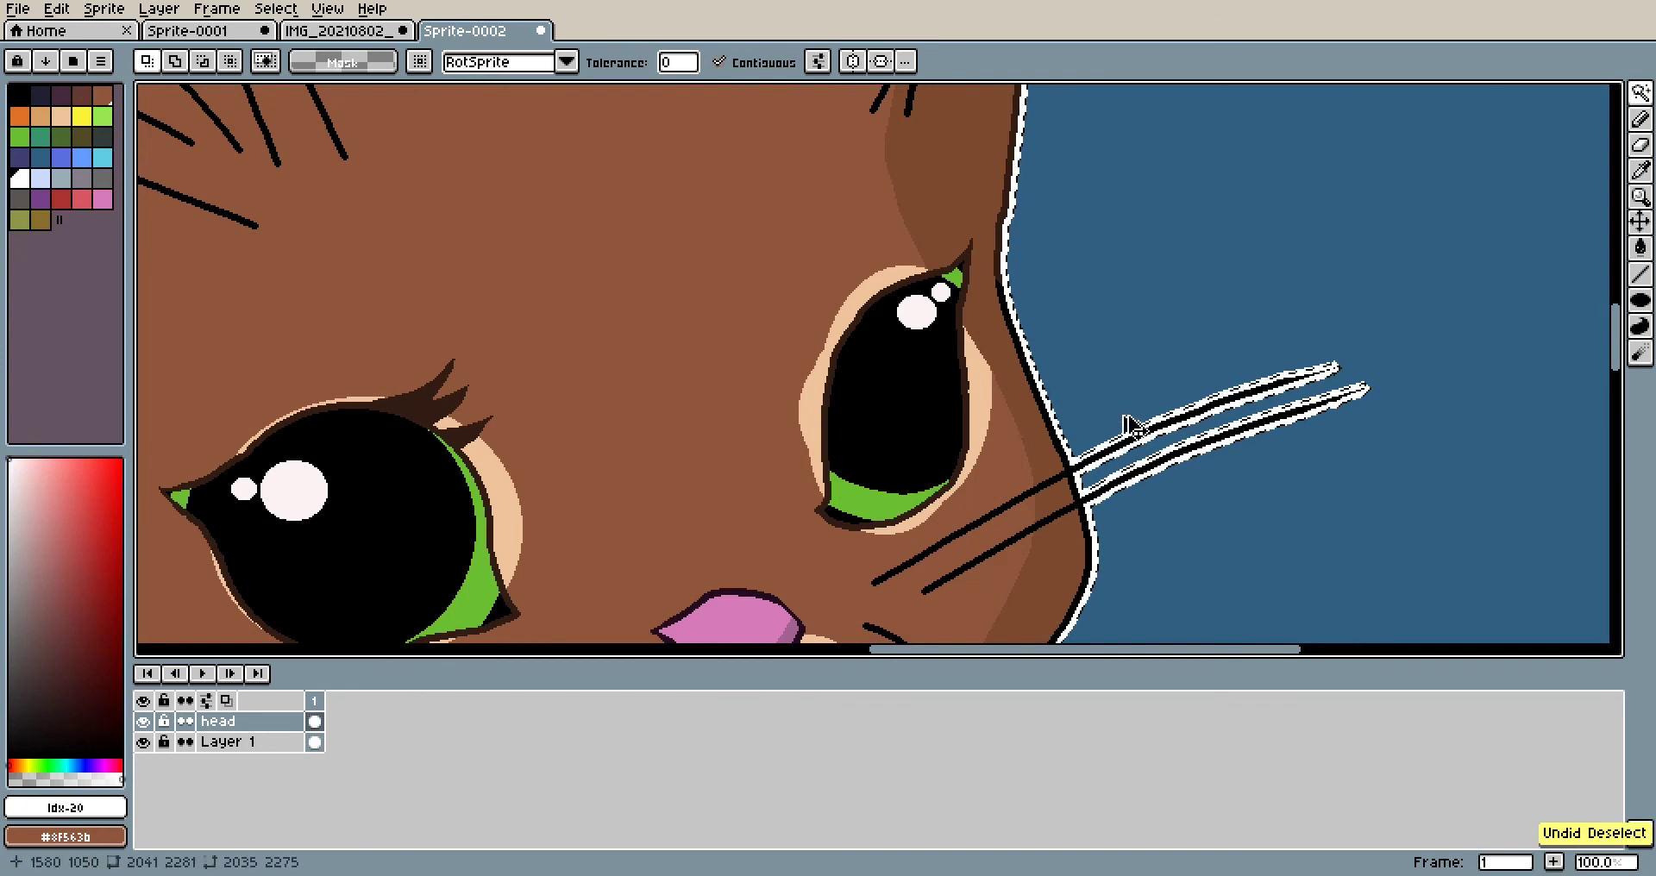
key(ctrl+z)
key(ctrl+z)
scroll(1124, 411, up, 3)
key(ctrl+z)
key(ctrl+z)
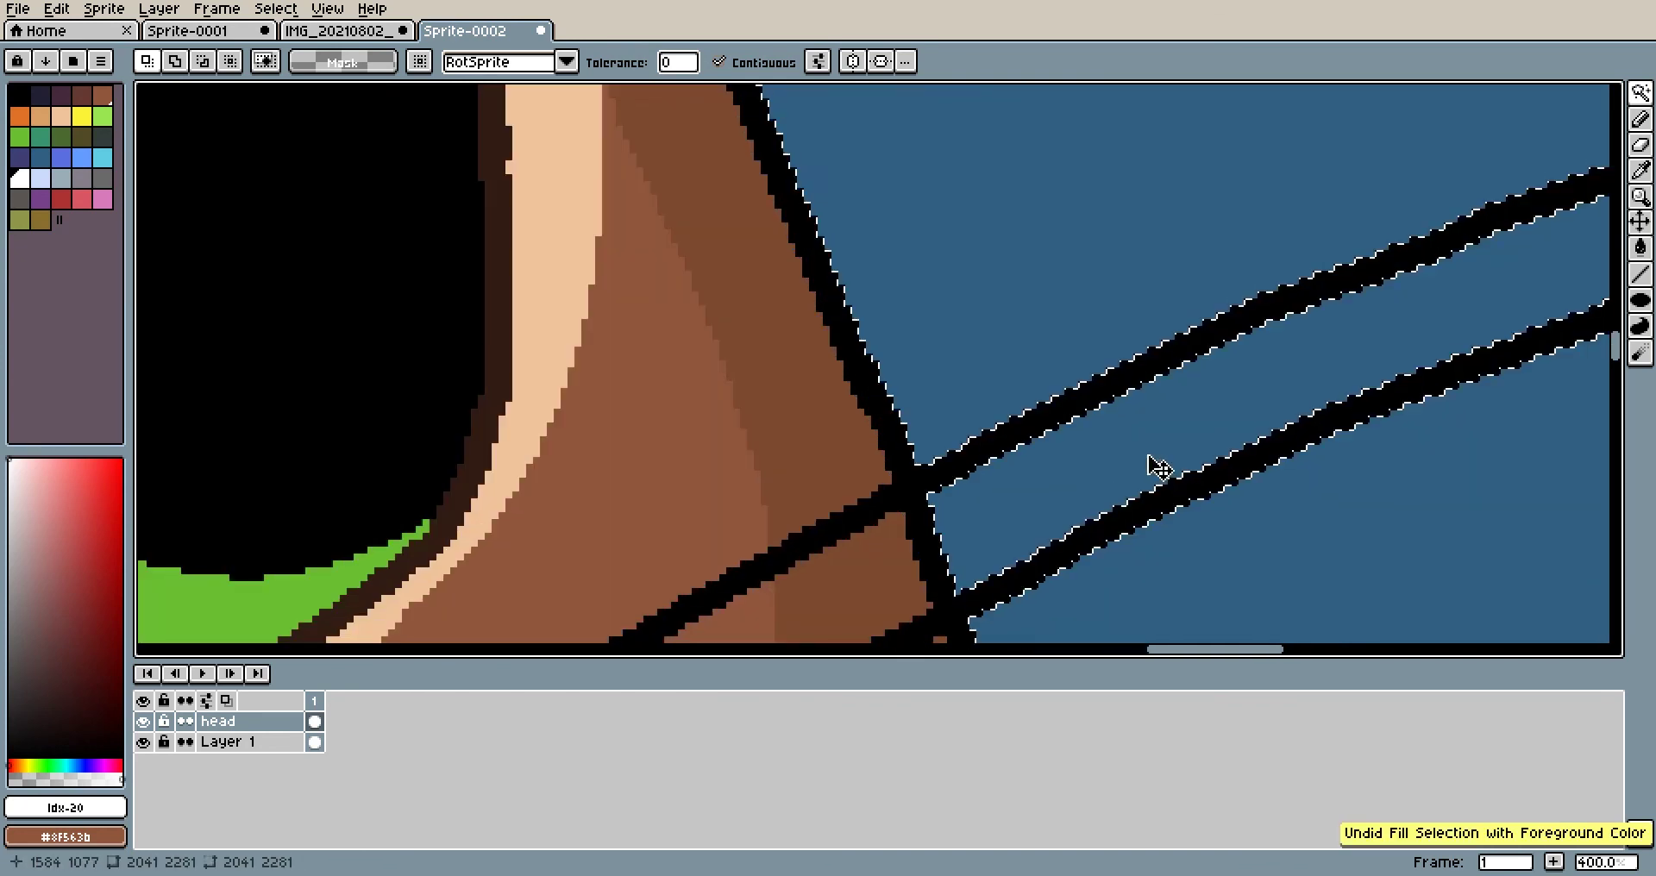
scroll(1150, 466, down, 4)
scroll(1052, 446, down, 1)
key(ctrl+z)
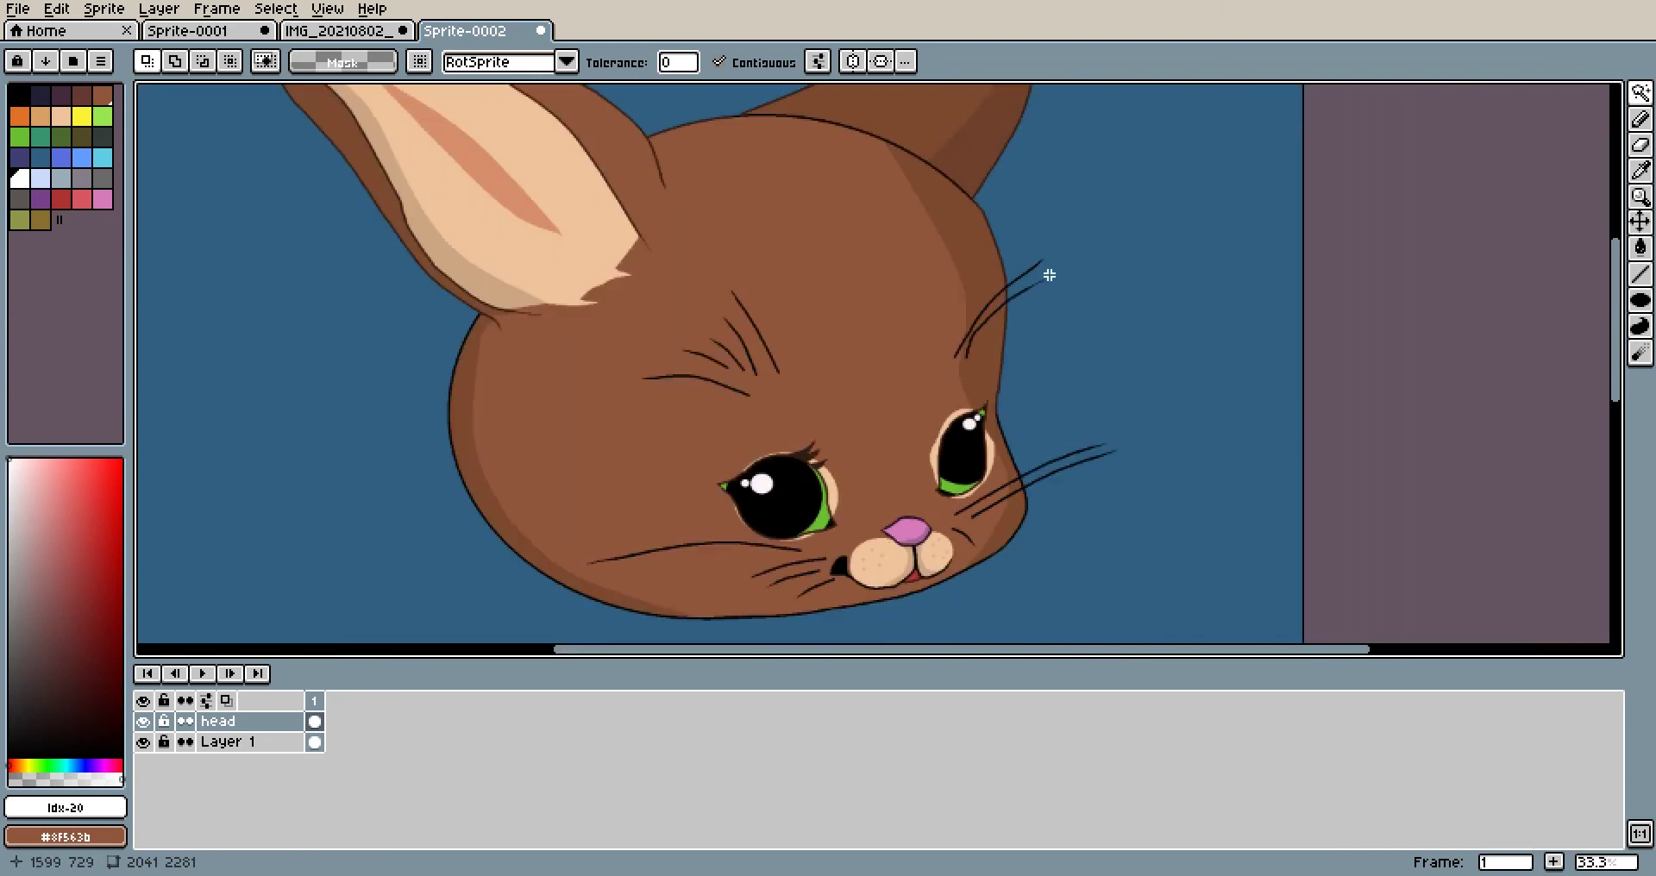
Examine the rabbit's whiskers up close and compare the head with the characters on the template sheet
scroll(920, 297, up, 2)
drag(1039, 296, 898, 265)
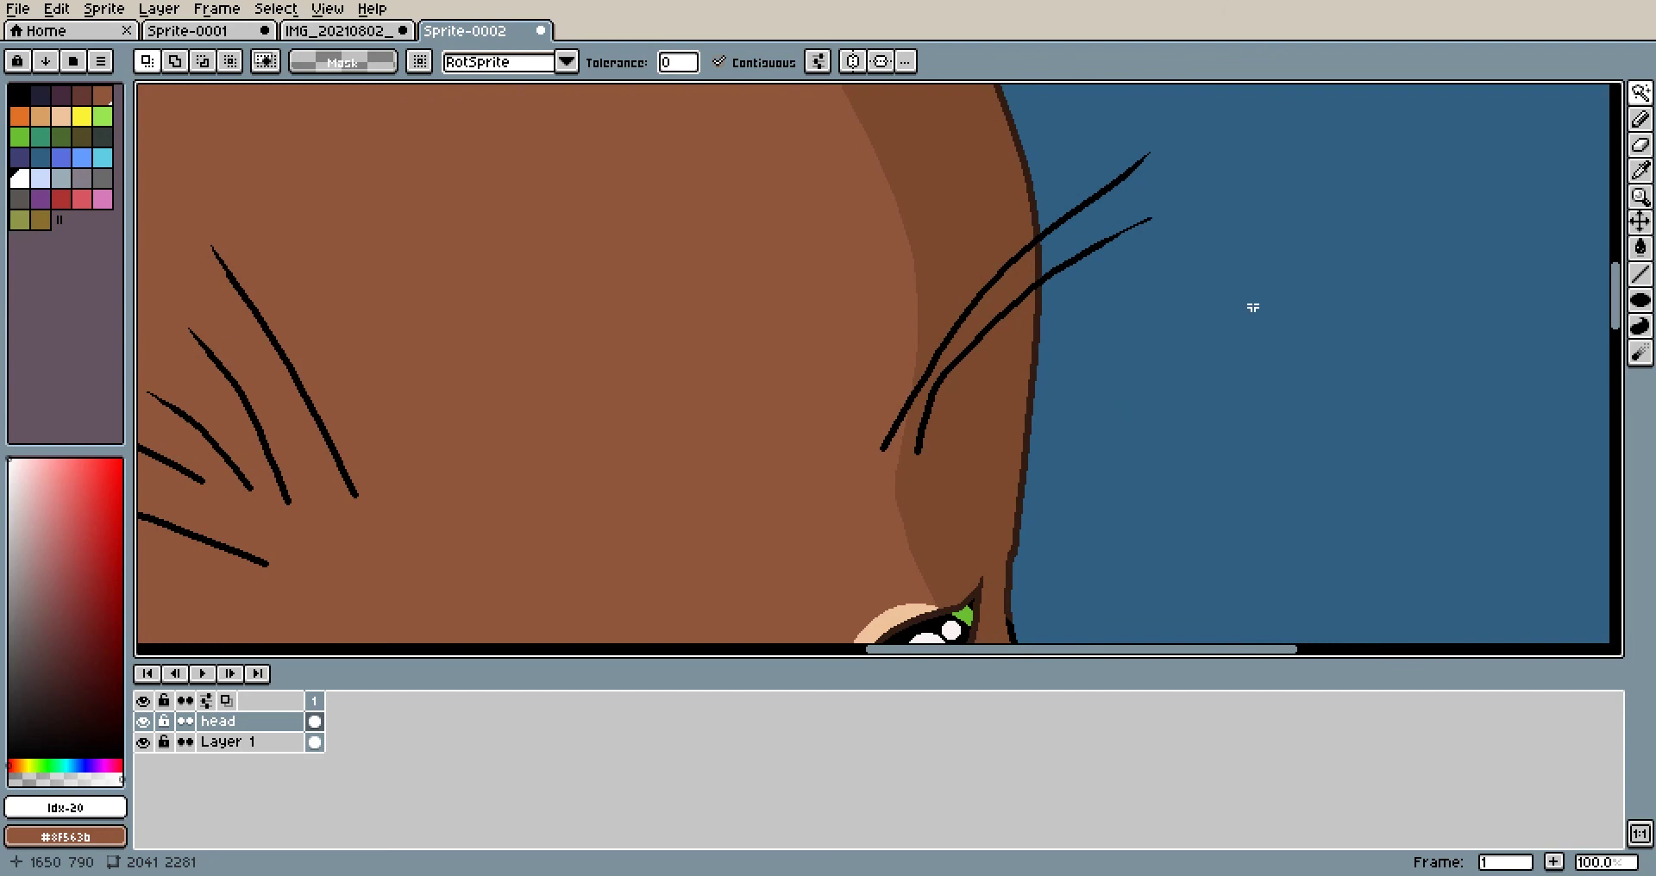
scroll(1086, 230, down, 2)
scroll(1139, 251, down, 1)
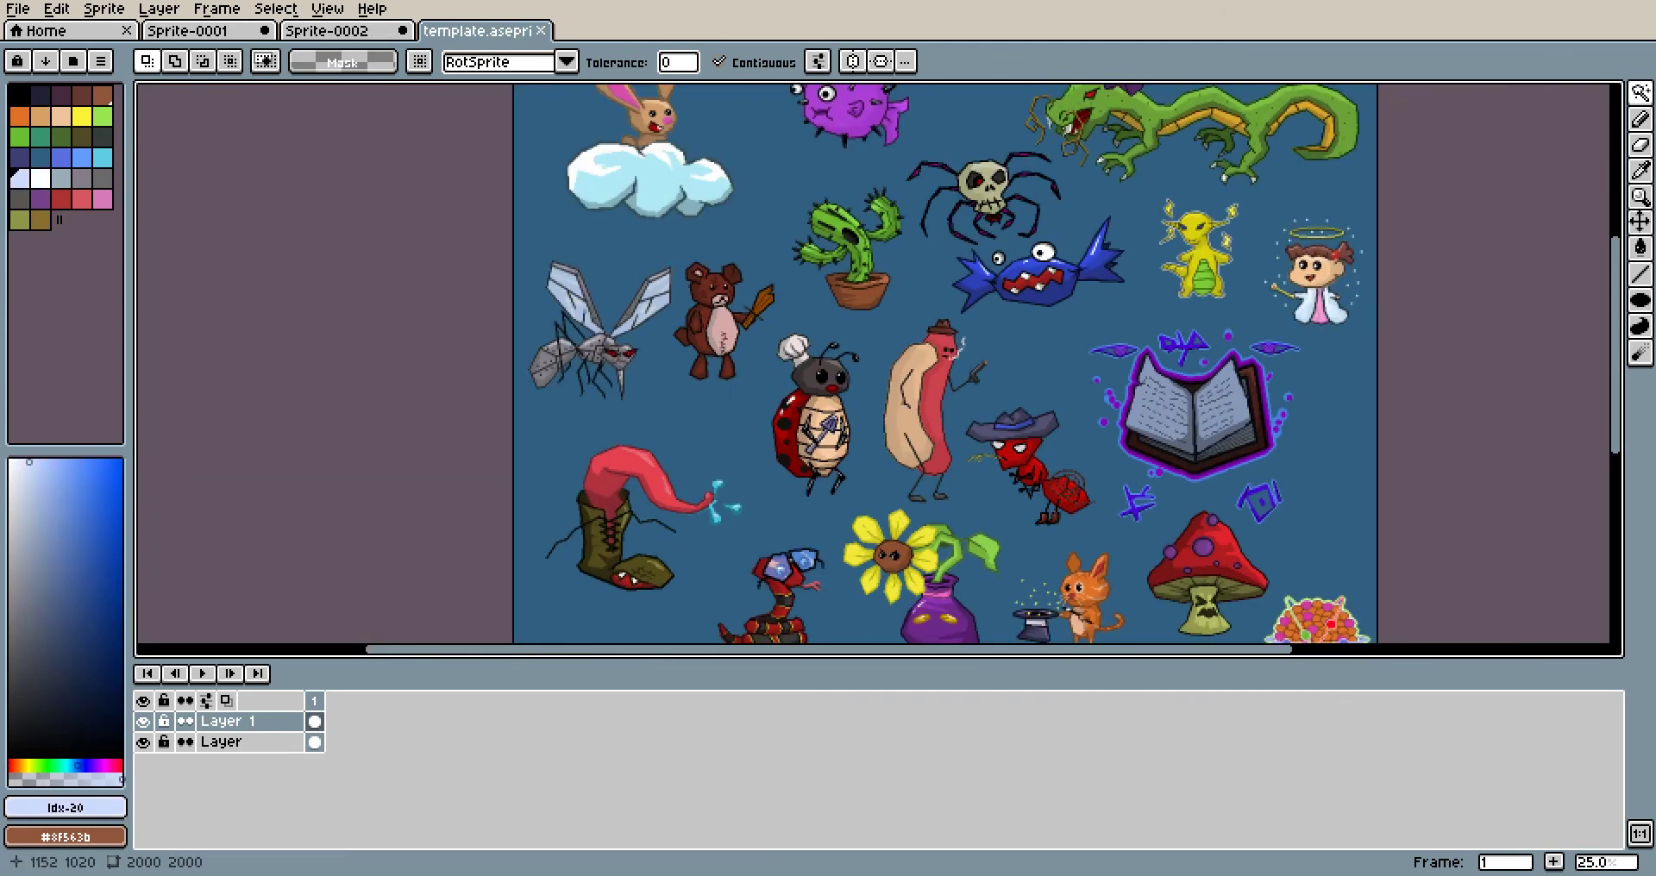
drag(1010, 411, 911, 355)
scroll(913, 362, up, 2)
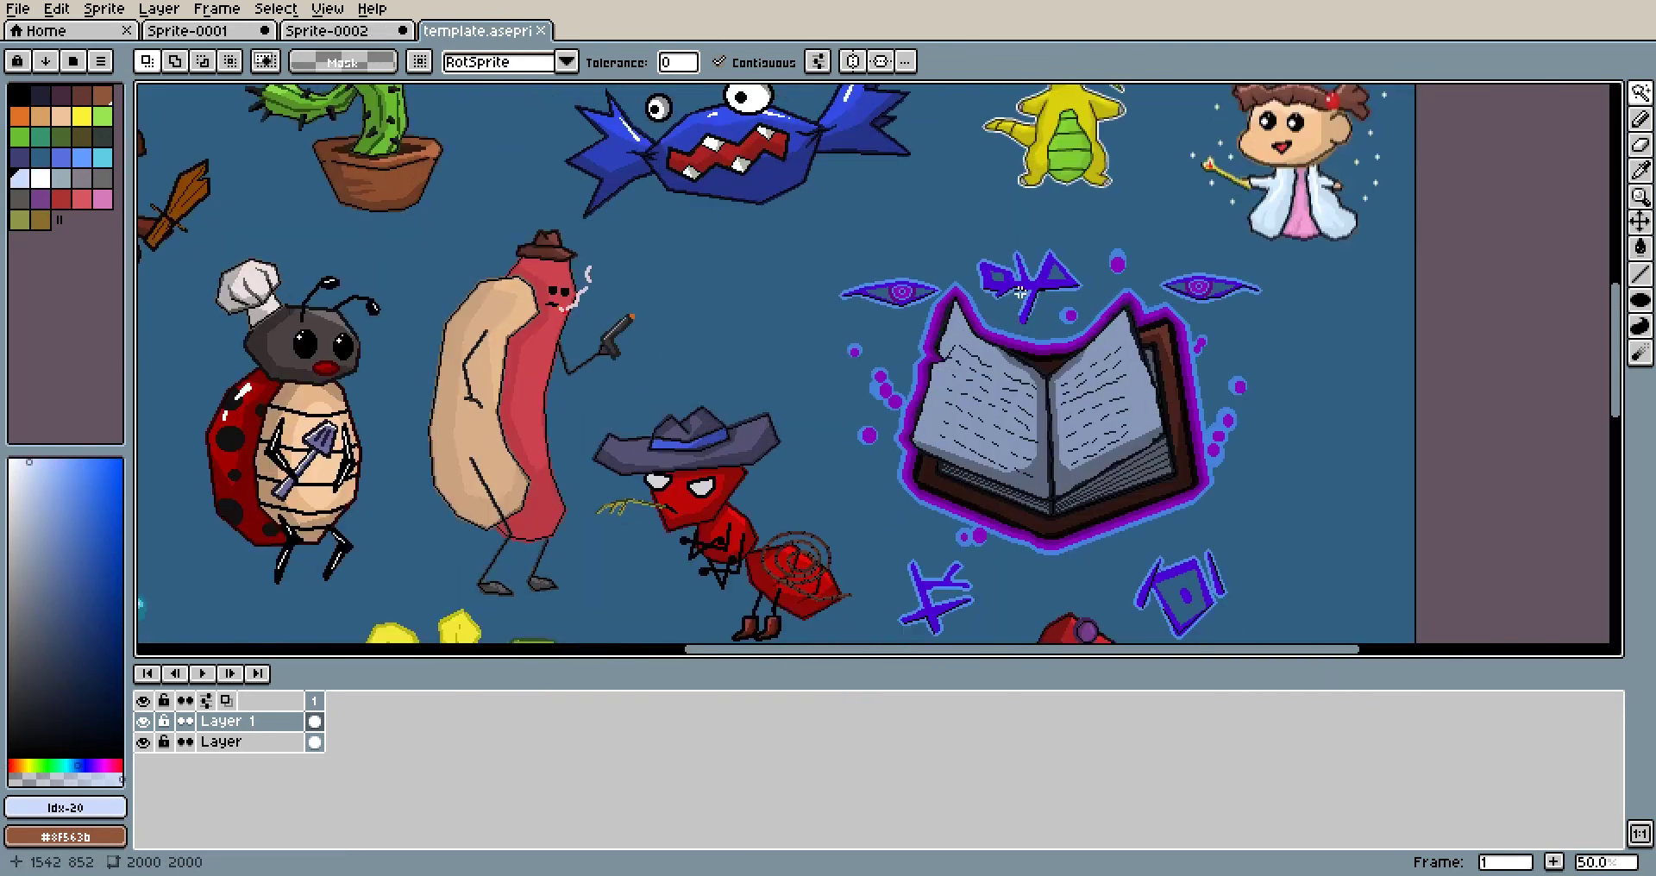
drag(820, 290, 1051, 224)
scroll(817, 238, down, 2)
scroll(919, 322, up, 3)
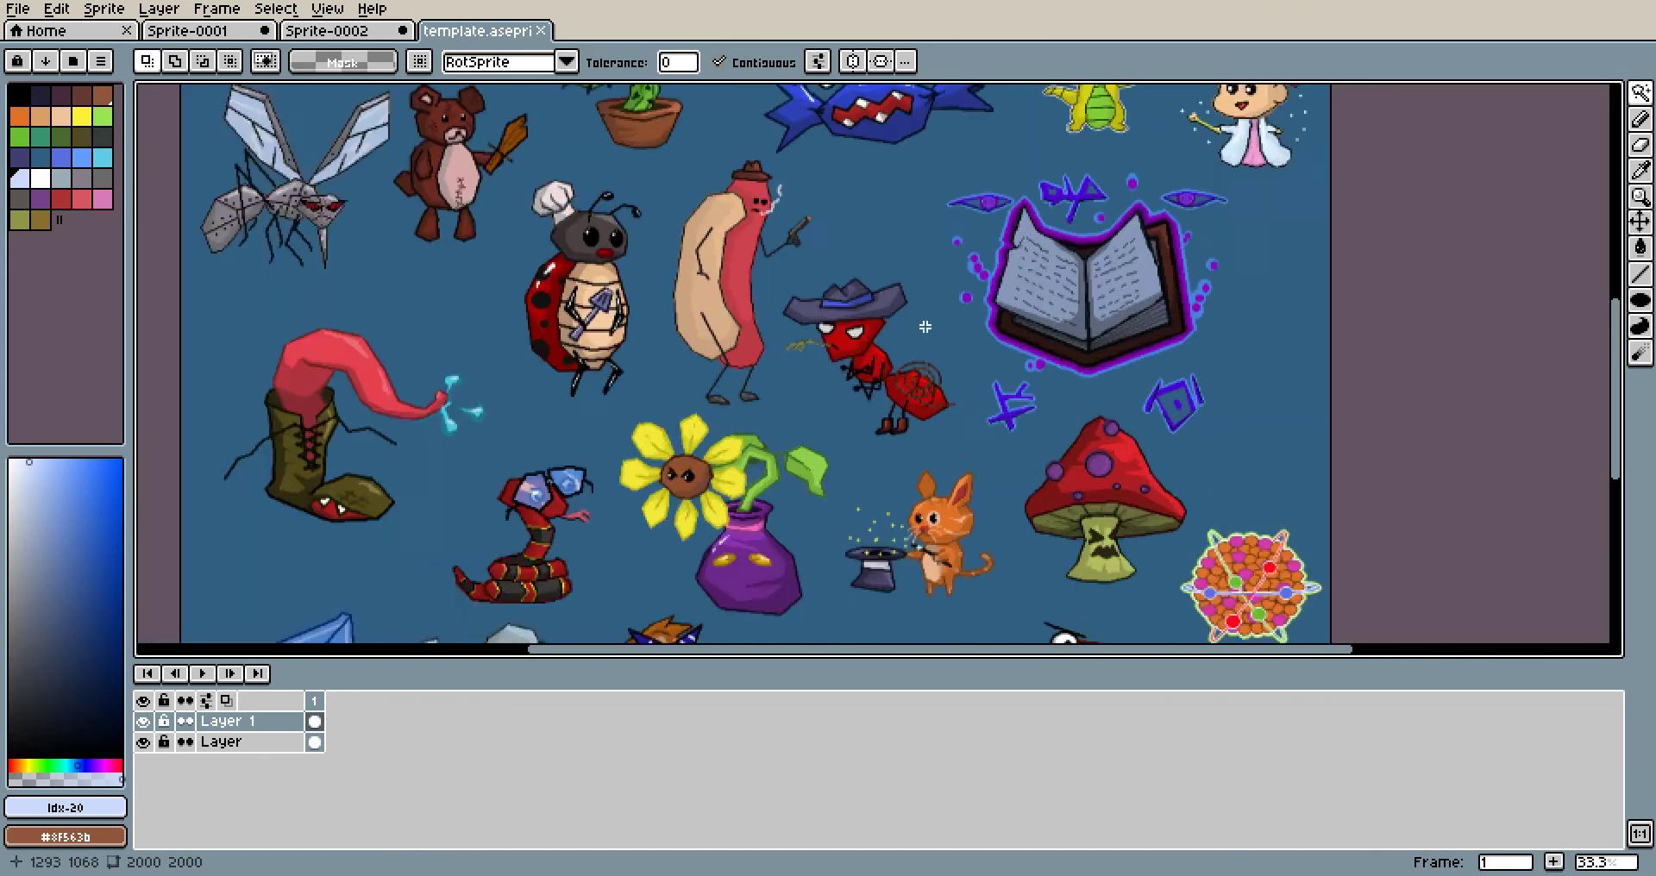
scroll(801, 228, down, 3)
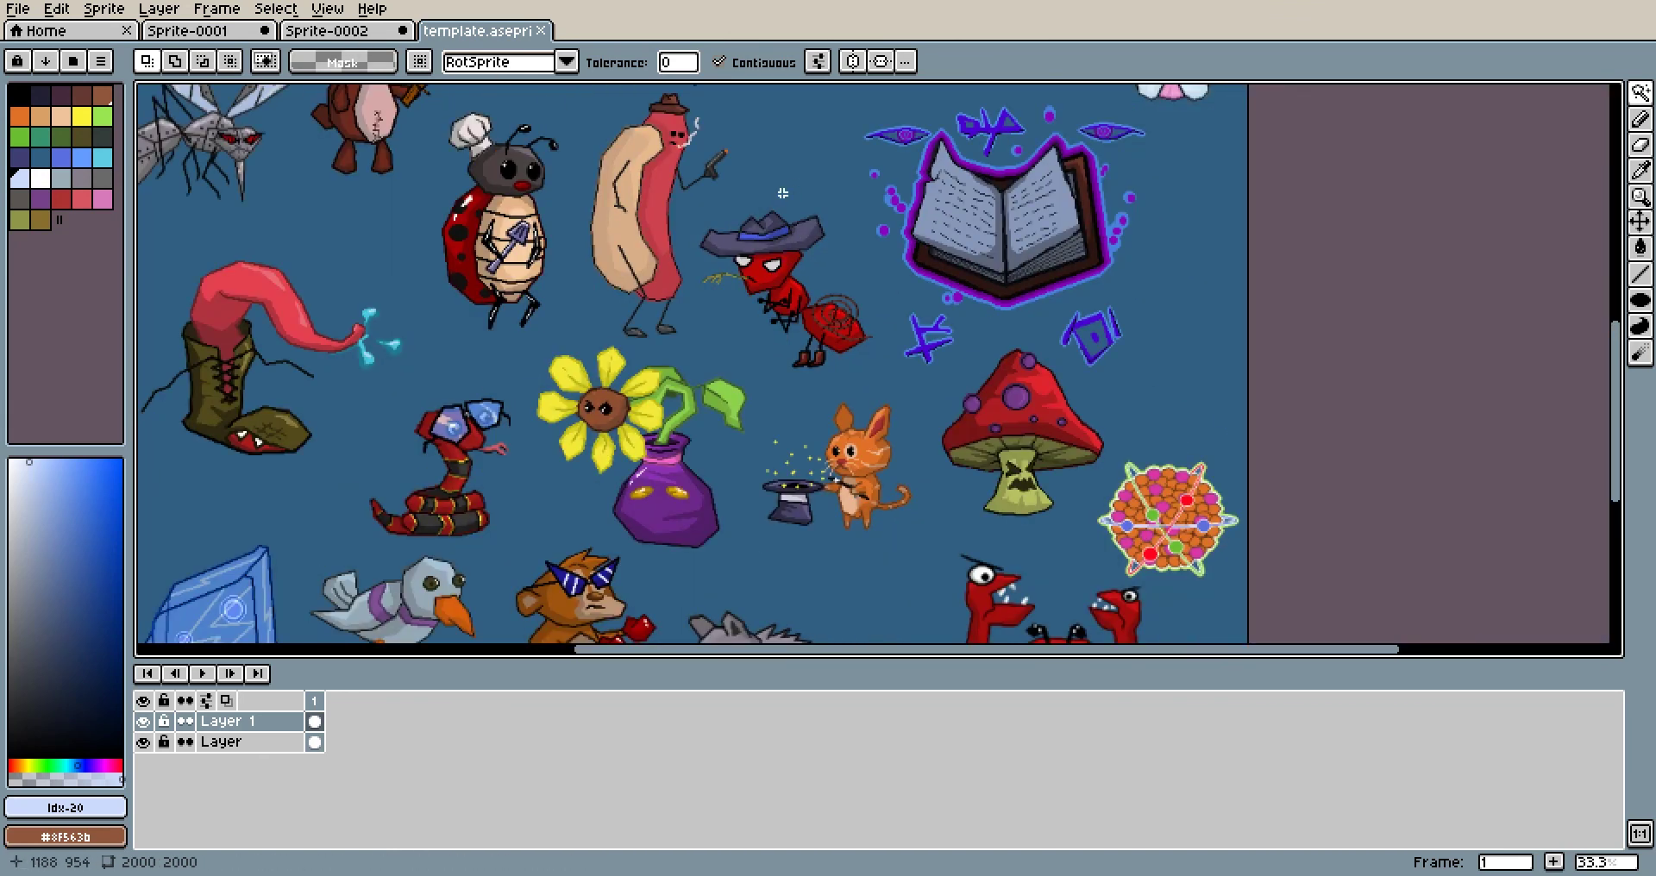
scroll(757, 204, up, 3)
click(373, 34)
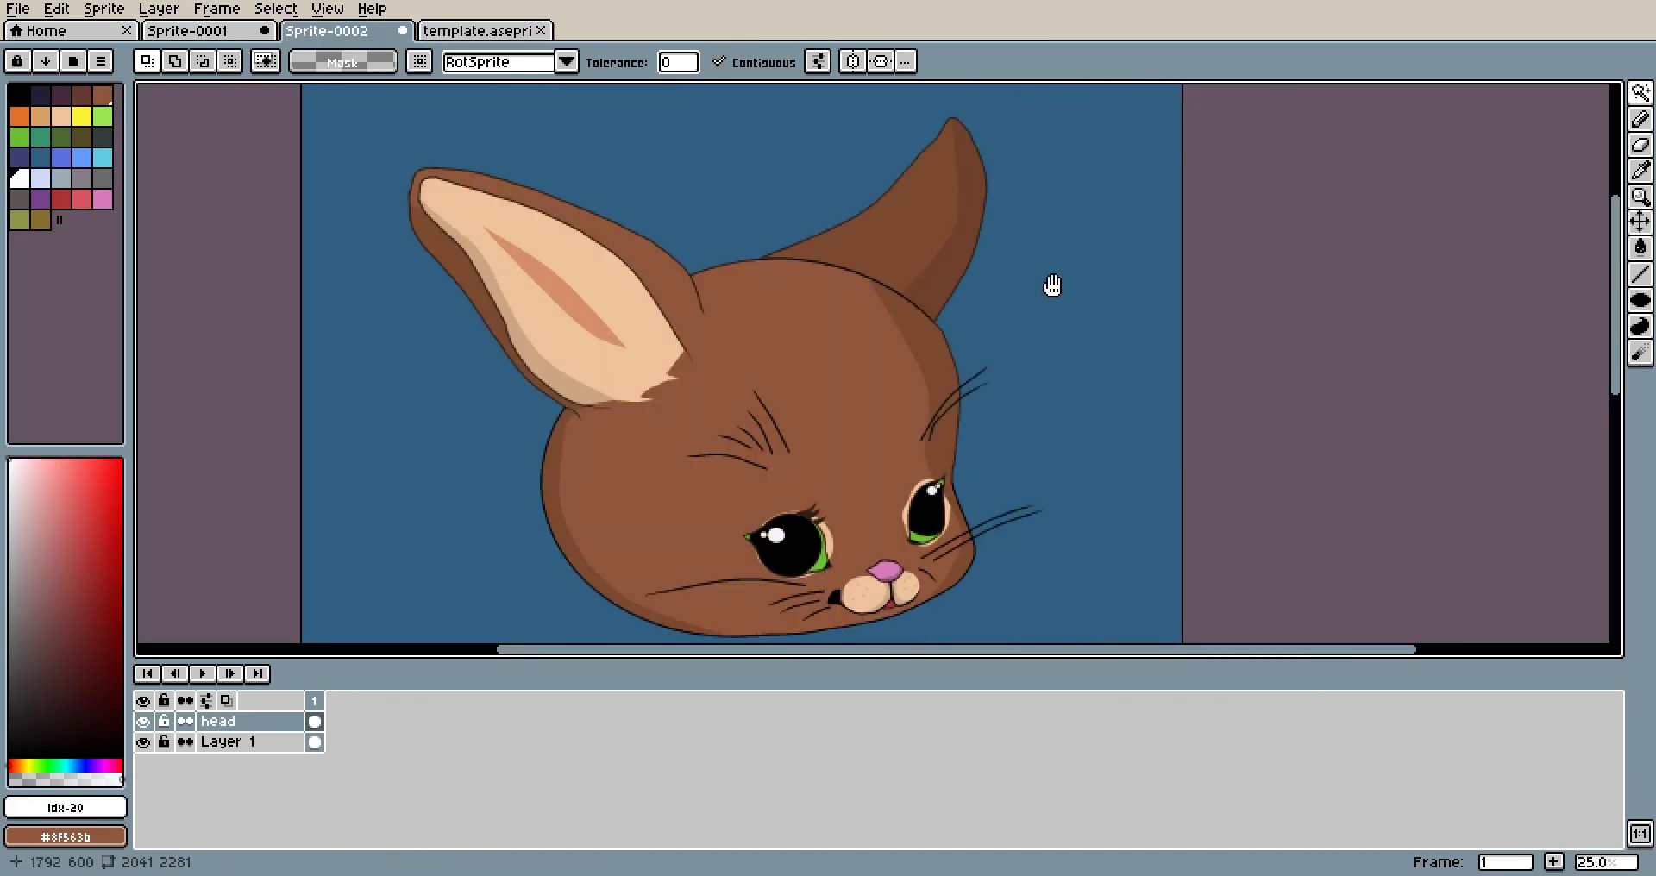
drag(1068, 314, 1040, 241)
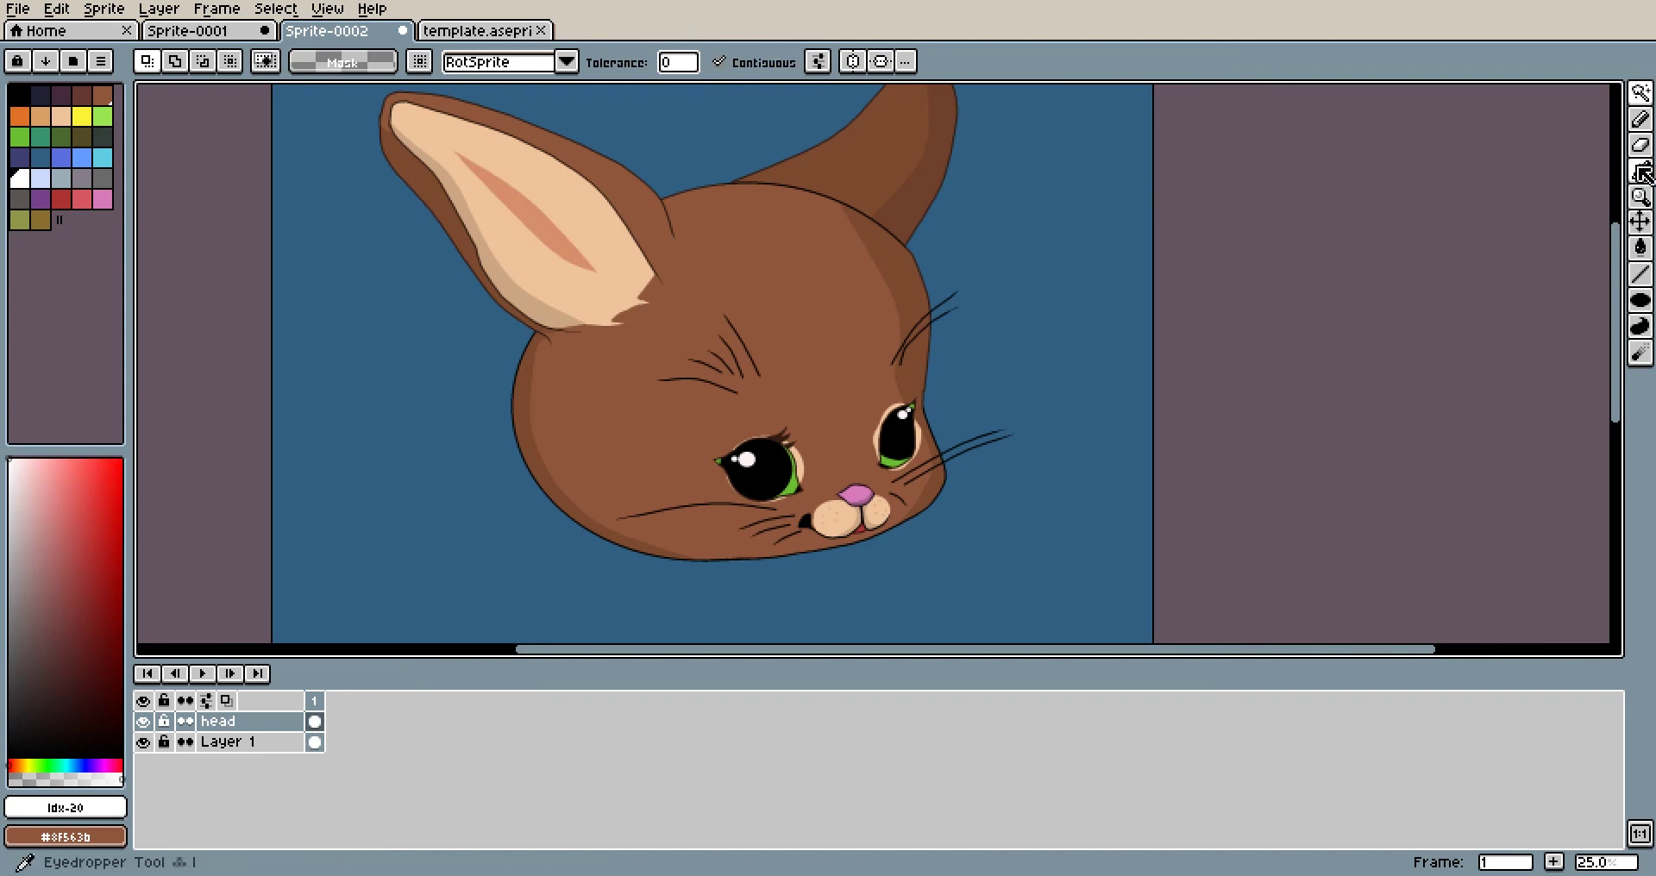
In Sprite-0001, sketch an angular shape of straight yellow segments above the ellipses with the Line tool
click(1640, 274)
scroll(1065, 208, up, 1)
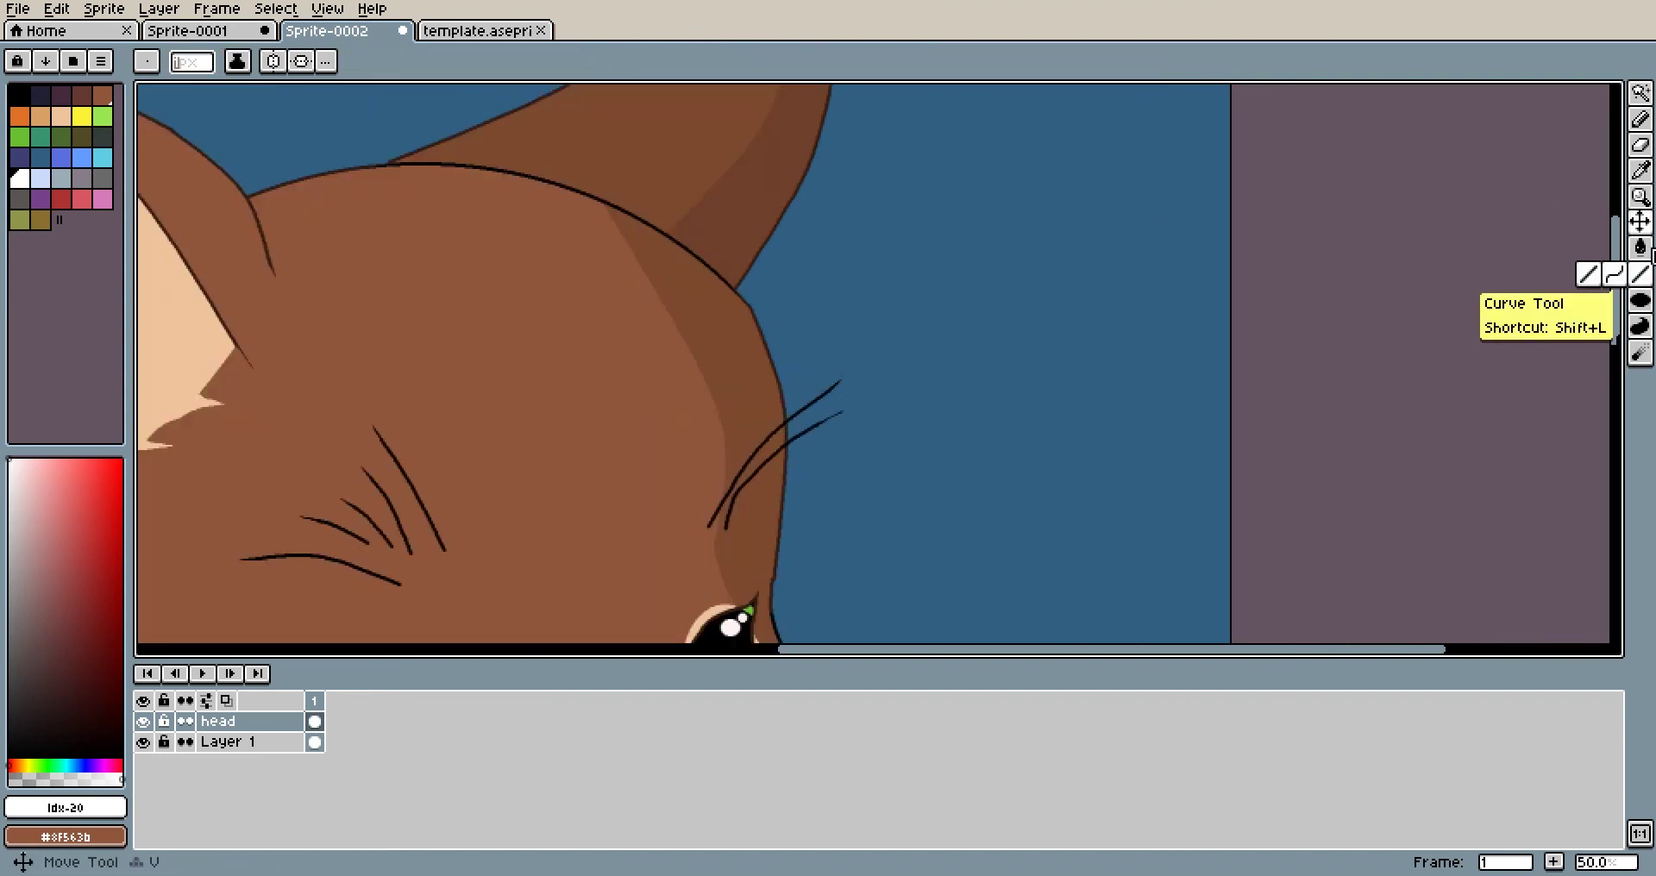
click(82, 116)
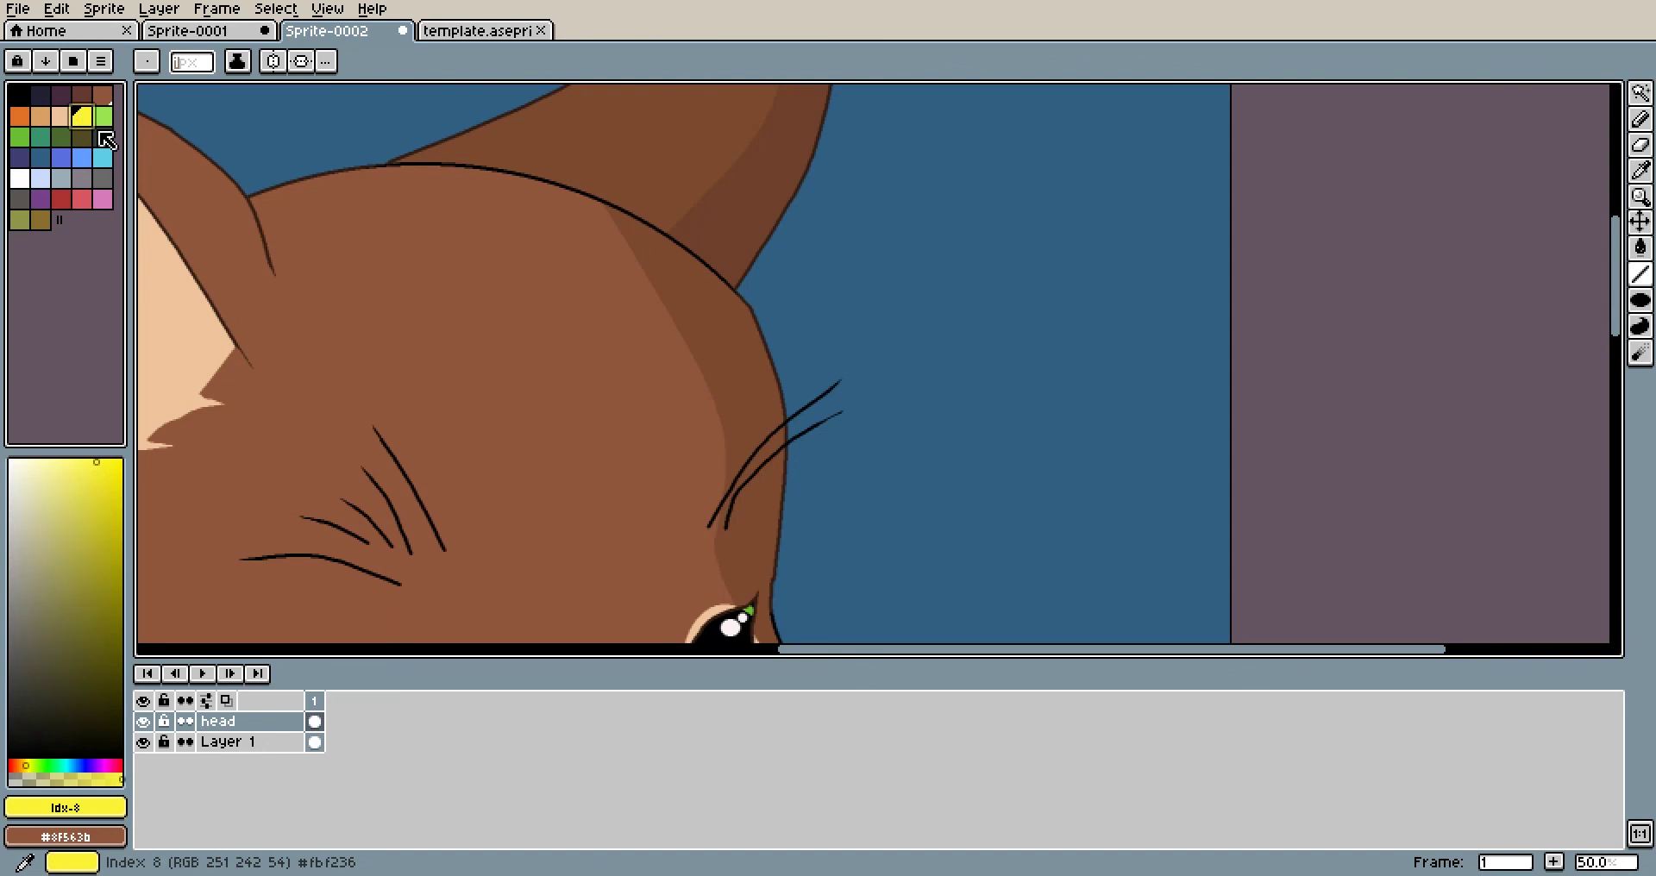
click(234, 35)
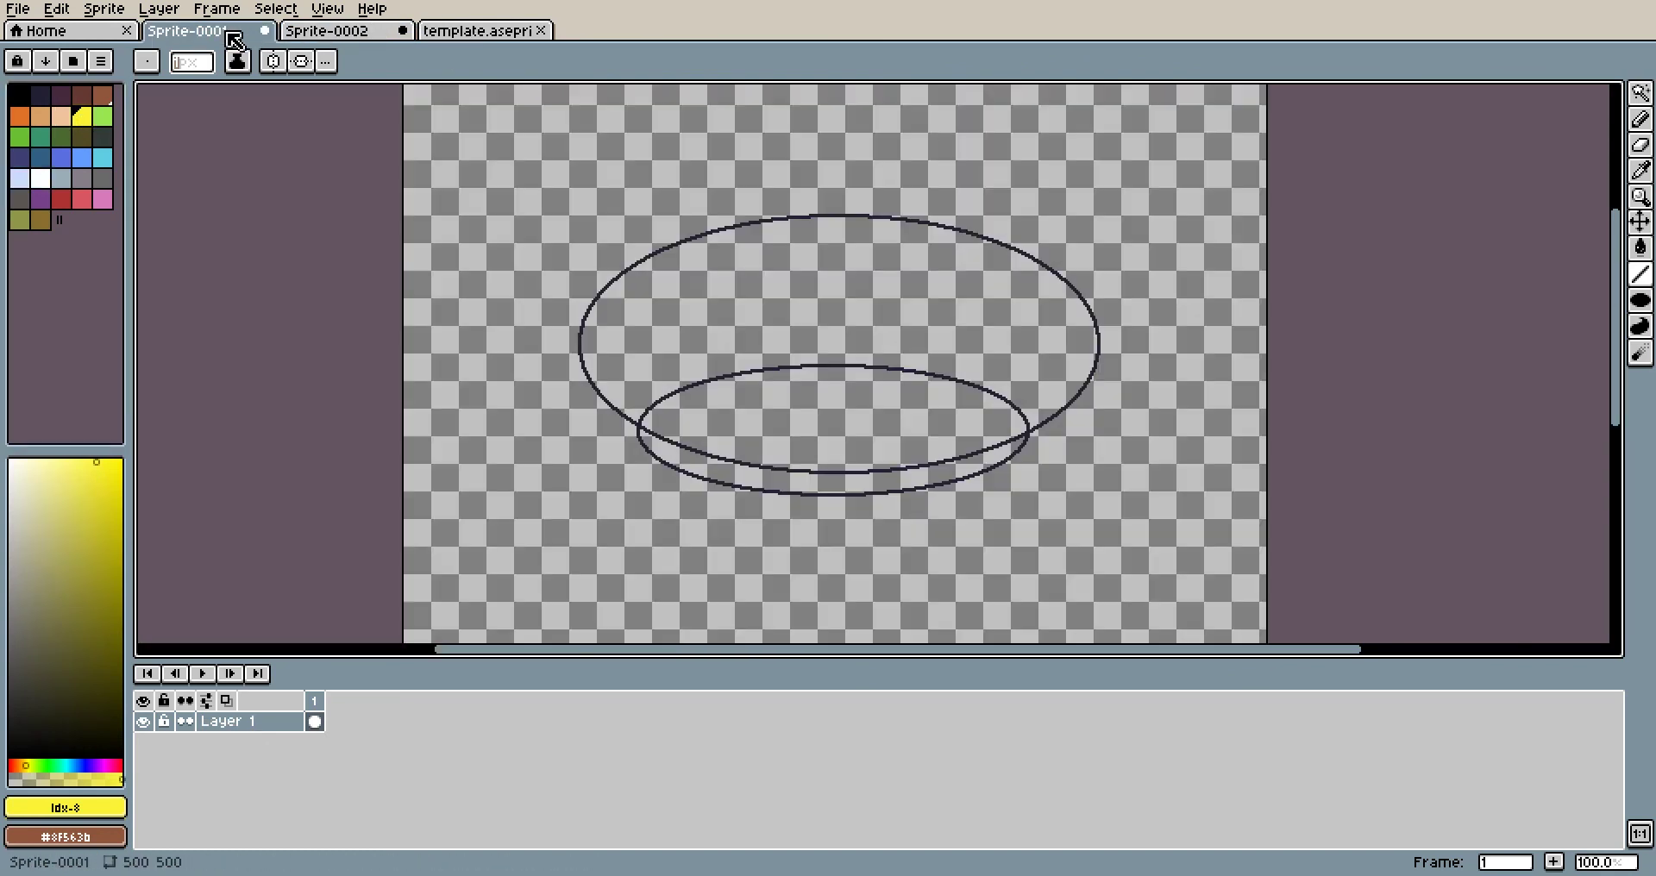
scroll(1012, 317, up, 1)
scroll(917, 285, down, 1)
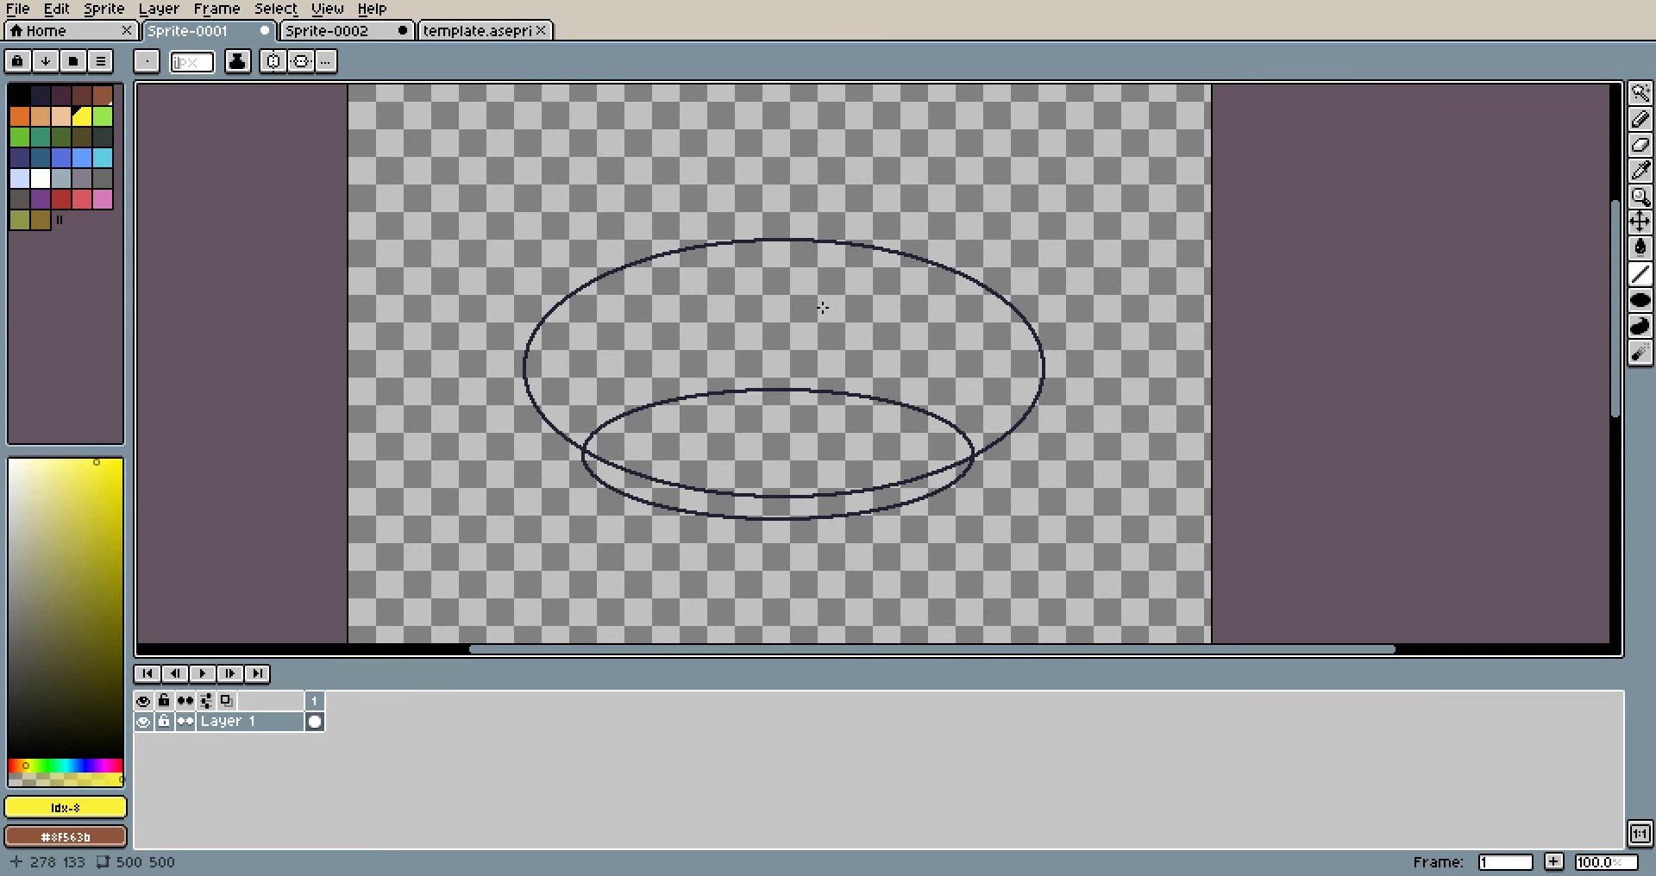
scroll(763, 288, up, 1)
drag(806, 344, 859, 510)
mouse_move(673, 196)
mouse_down()
mouse_move(759, 307)
mouse_move(805, 316)
mouse_move(935, 229)
mouse_move(966, 93)
mouse_up()
drag(702, 291, 669, 397)
shift+click(645, 295)
mouse_move(830, 235)
mouse_down()
mouse_move(677, 224)
mouse_move(880, 162)
mouse_move(940, 207)
mouse_up()
shift+click(642, 271)
shift+click(642, 298)
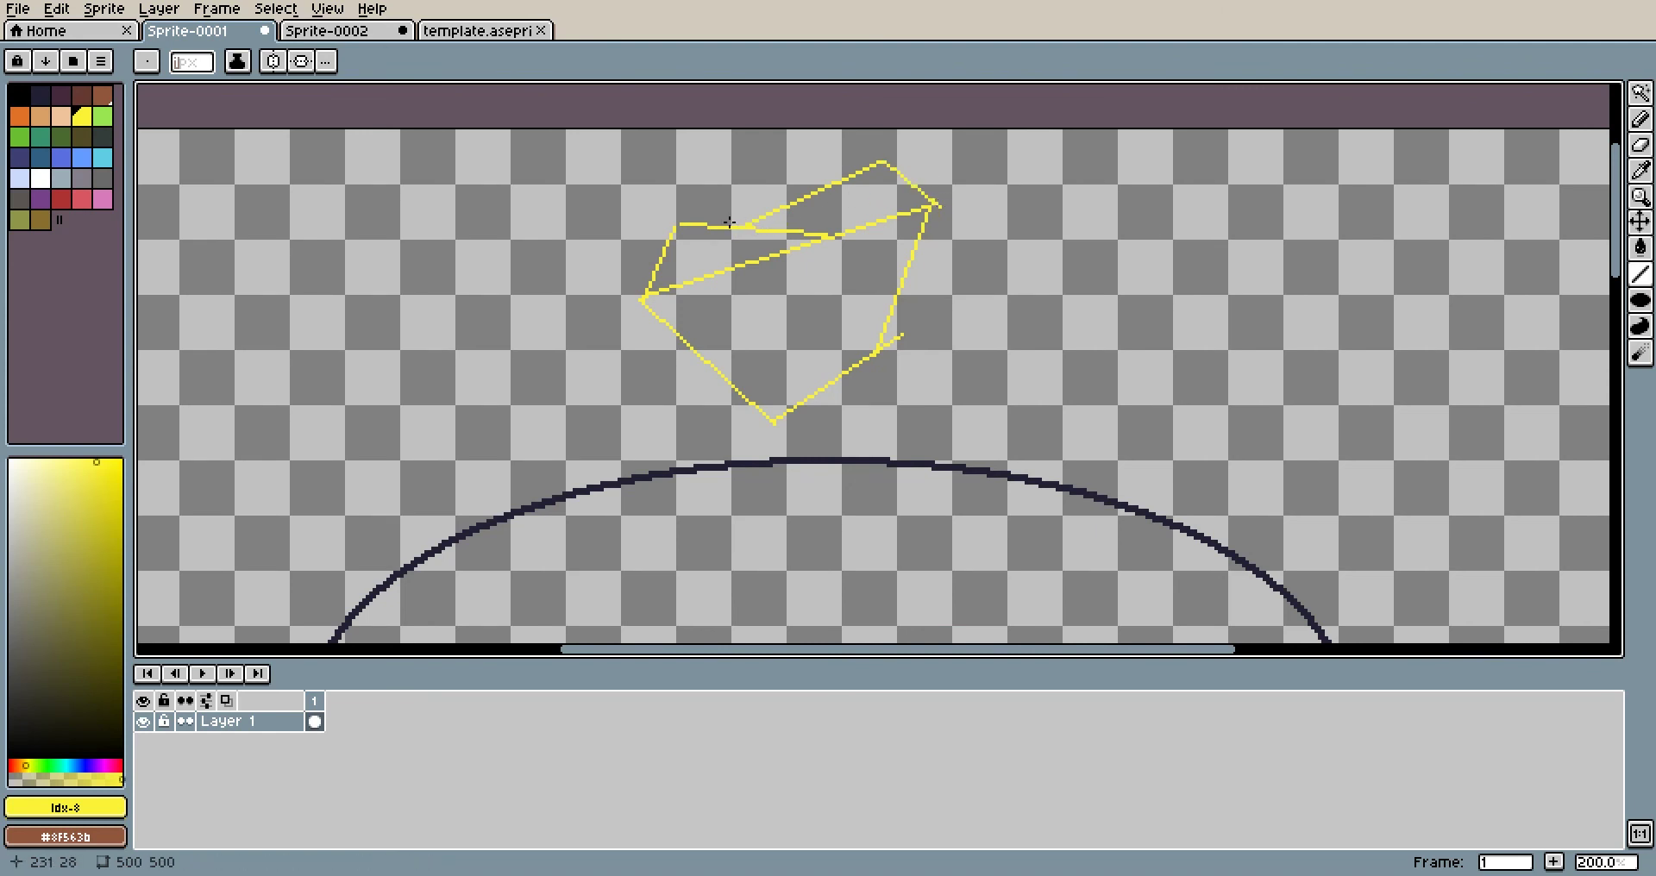
drag(901, 283, 997, 272)
Outline a small leaf-like shape from short straight yellow segments to the right of the angular shape
click(1640, 274)
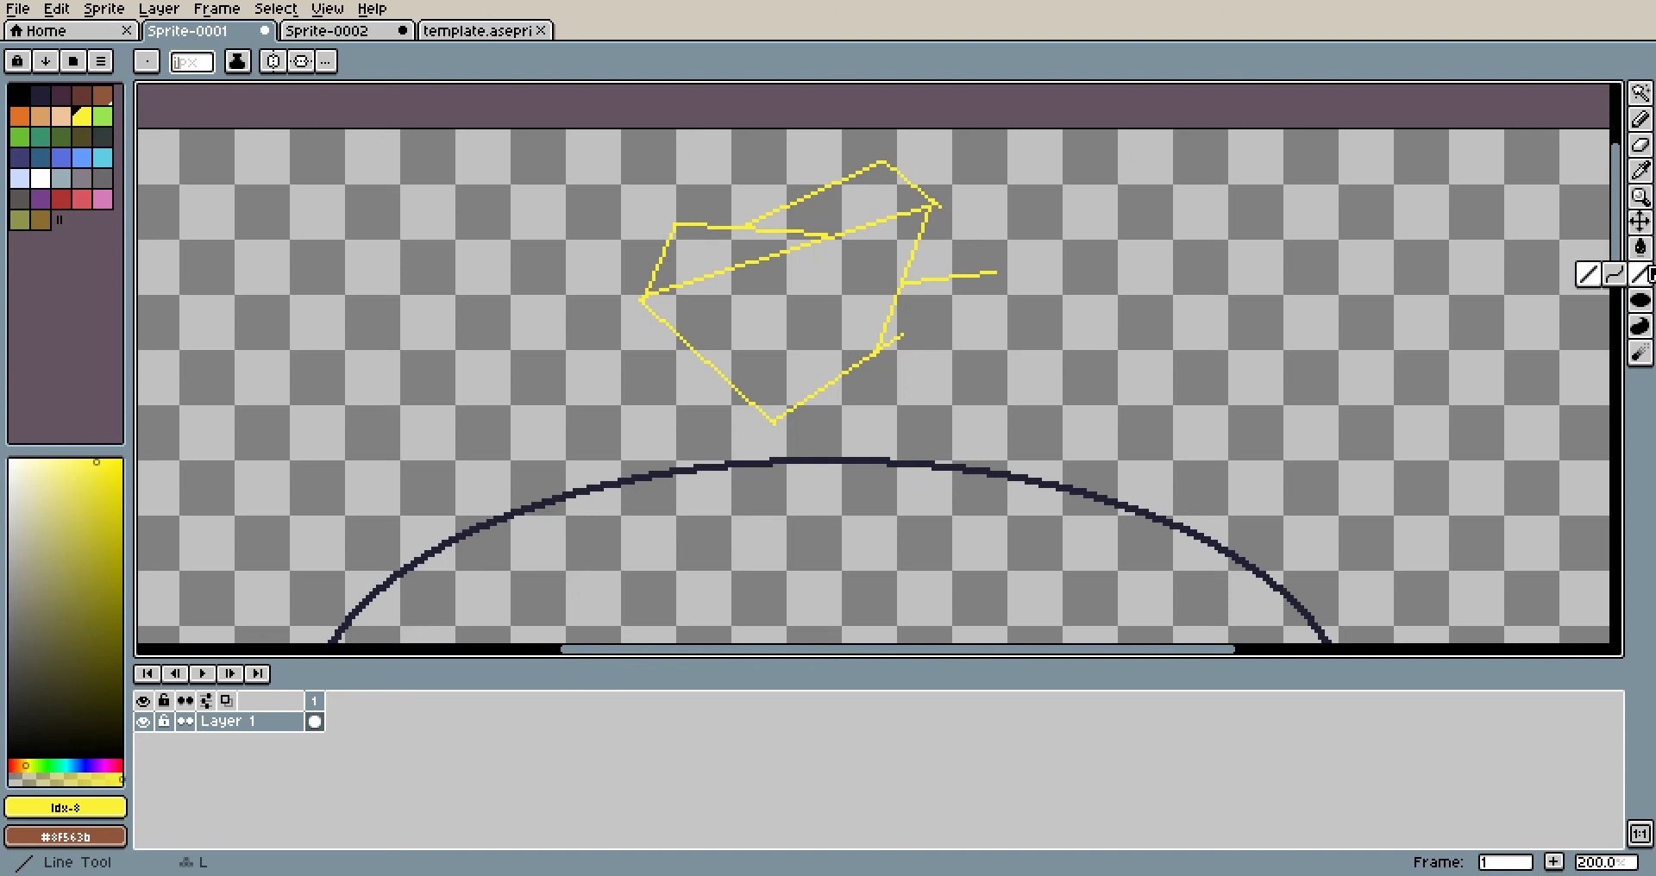
click(1595, 274)
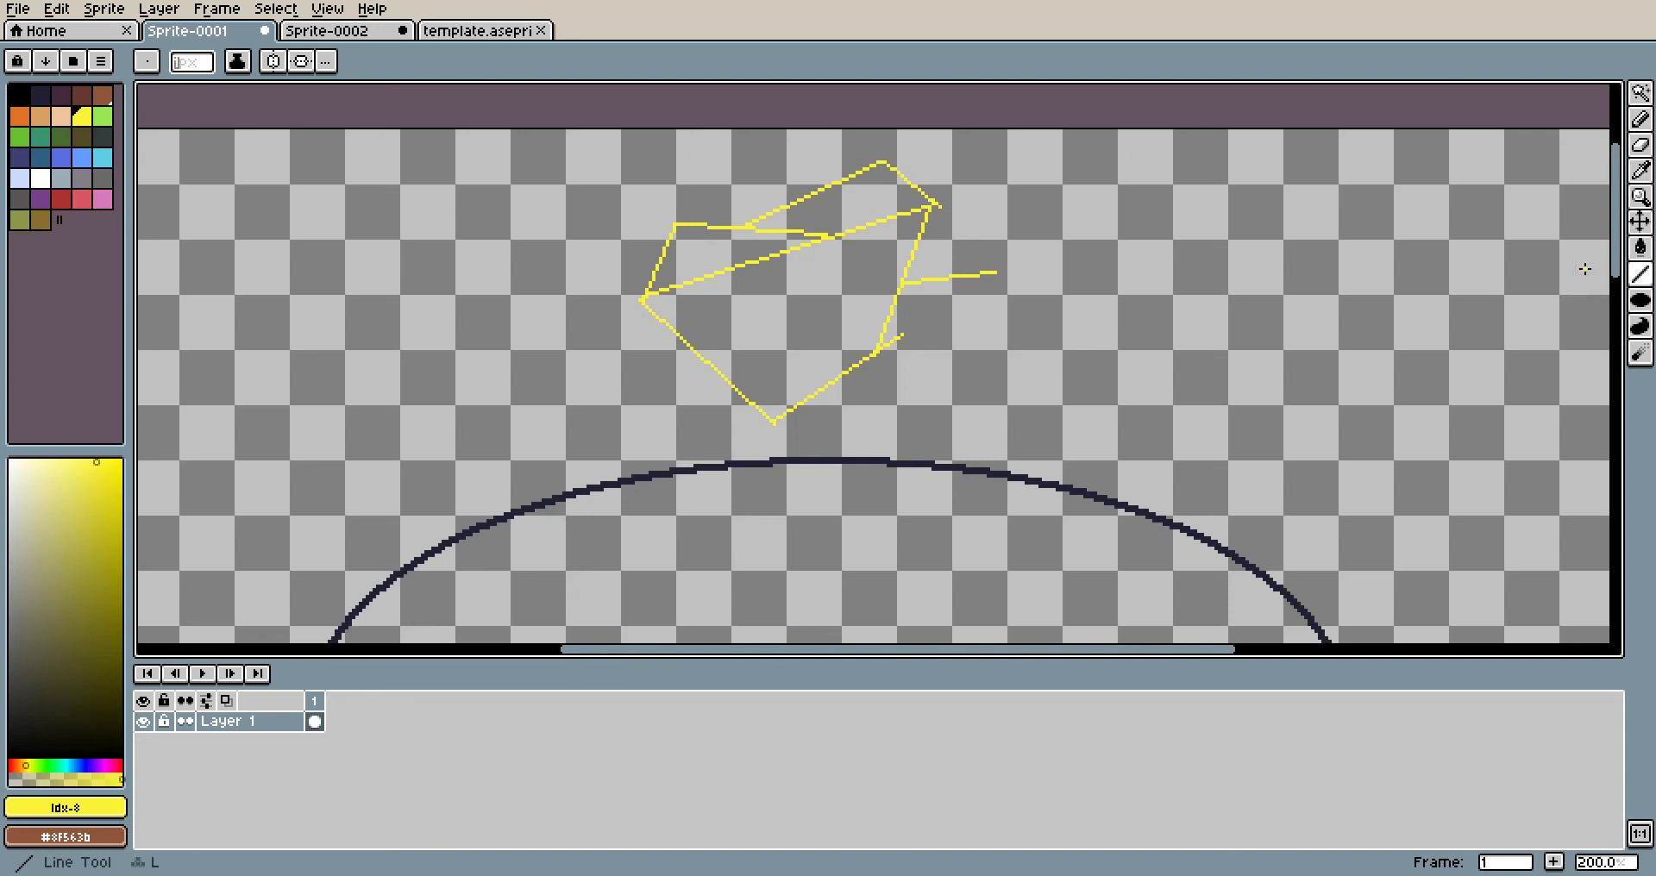
mouse_move(1427, 248)
mouse_down()
mouse_move(1320, 237)
mouse_move(1256, 266)
mouse_move(1208, 339)
mouse_move(1257, 354)
mouse_move(1319, 333)
mouse_move(1420, 250)
mouse_up()
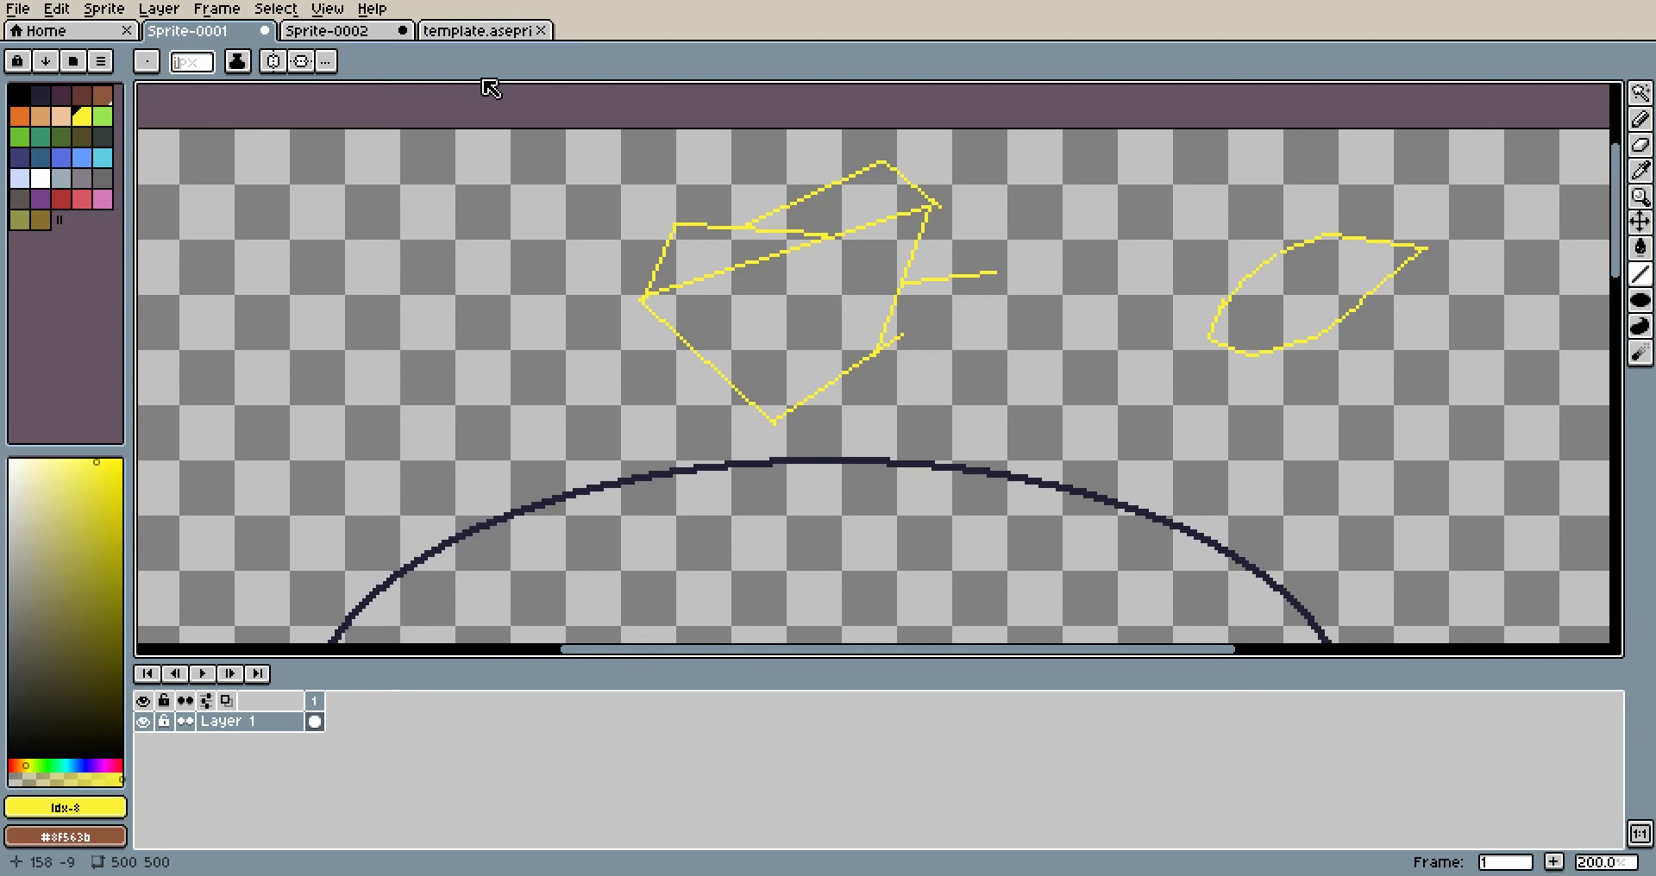
Examine the straight-line outlines of the ant, book, hot dog and ladybug characters on the template sheet
click(483, 31)
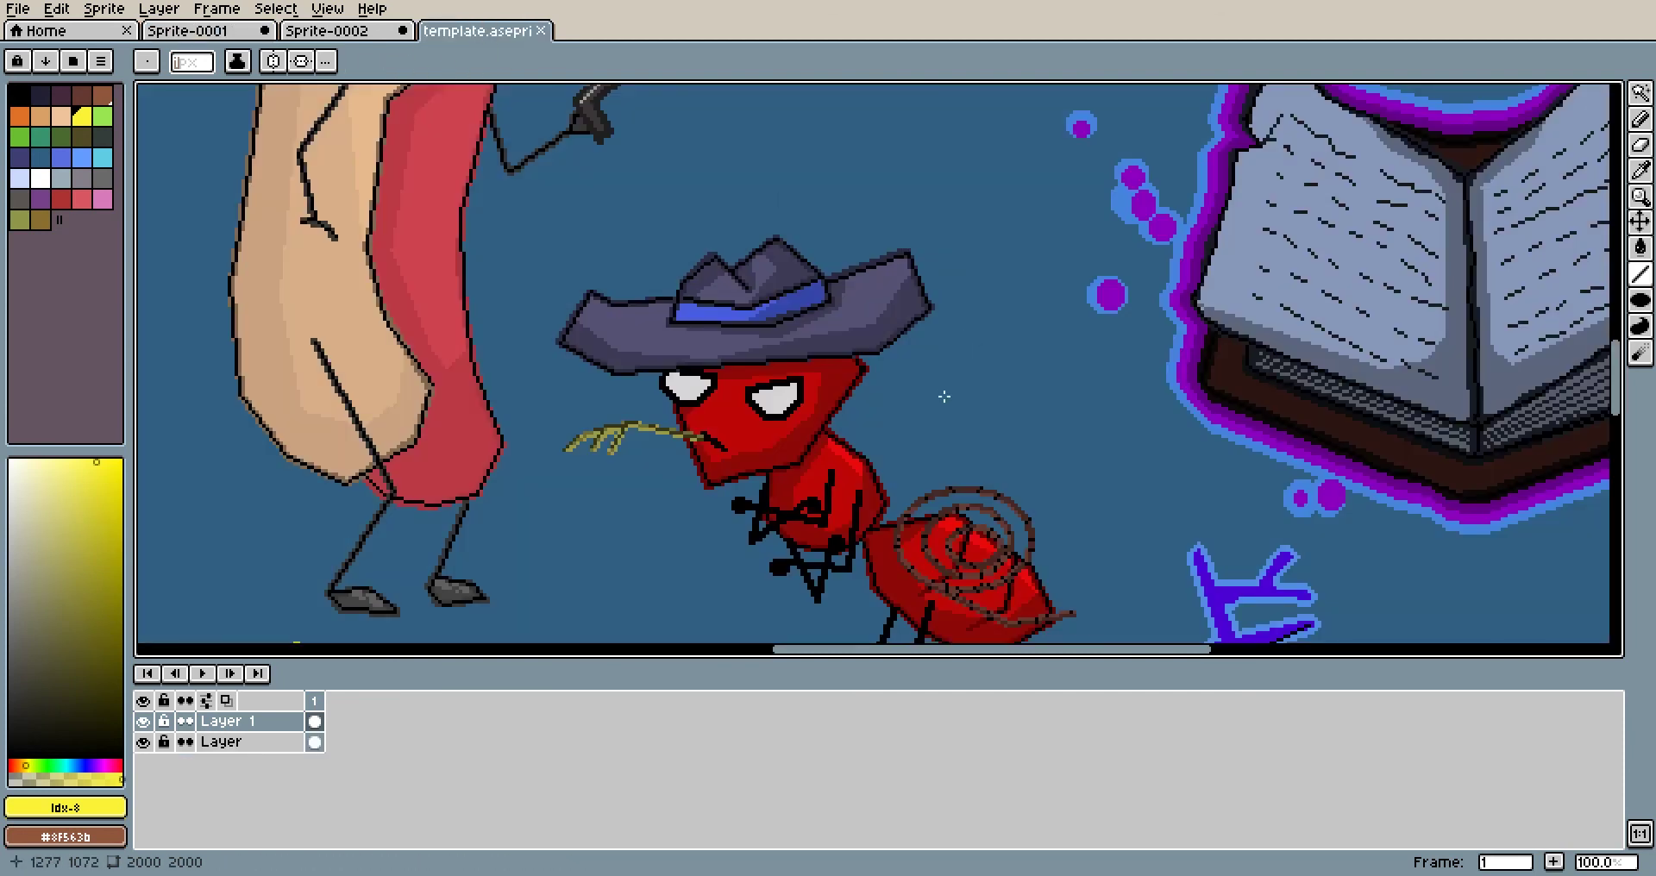
scroll(943, 396, down, 2)
scroll(802, 430, up, 2)
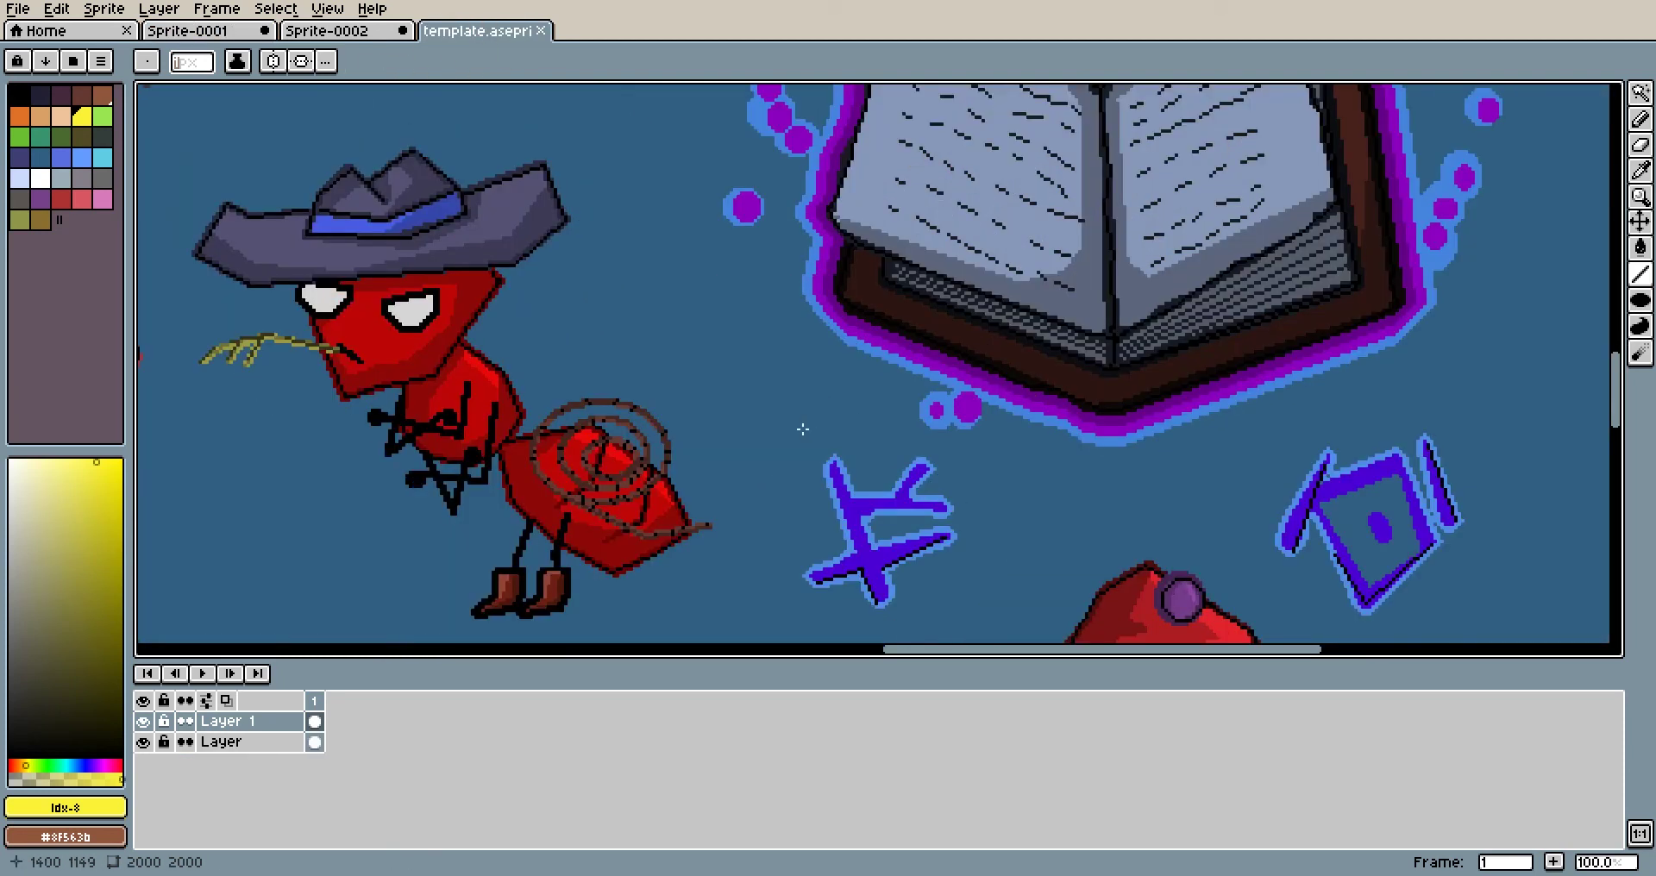
scroll(807, 425, down, 3)
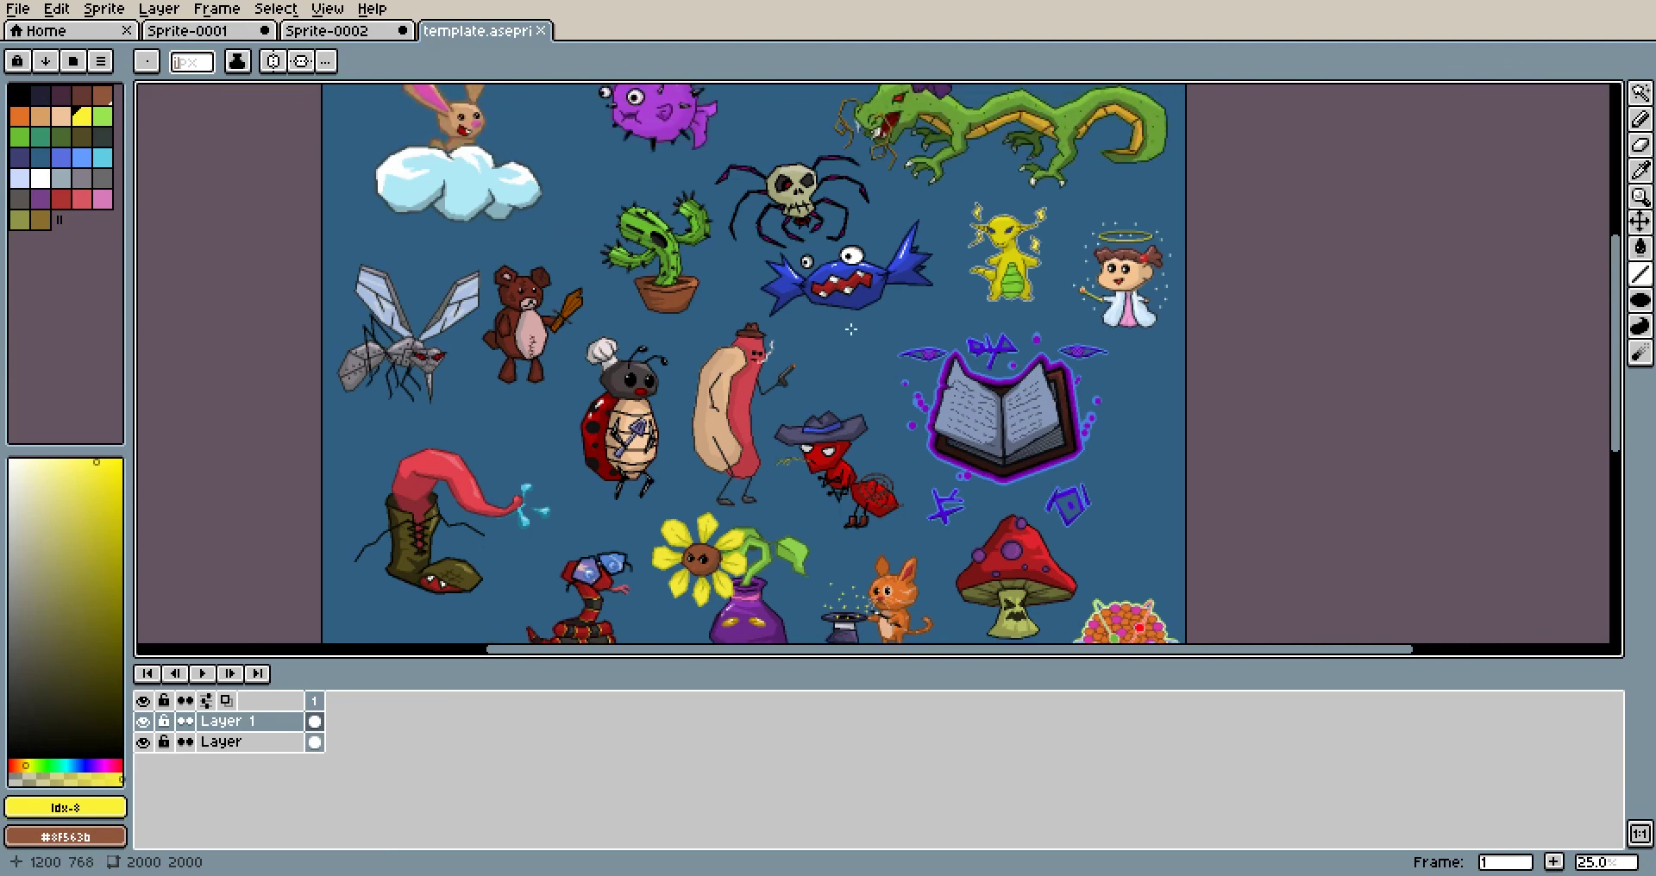
scroll(817, 297, up, 2)
scroll(885, 282, down, 2)
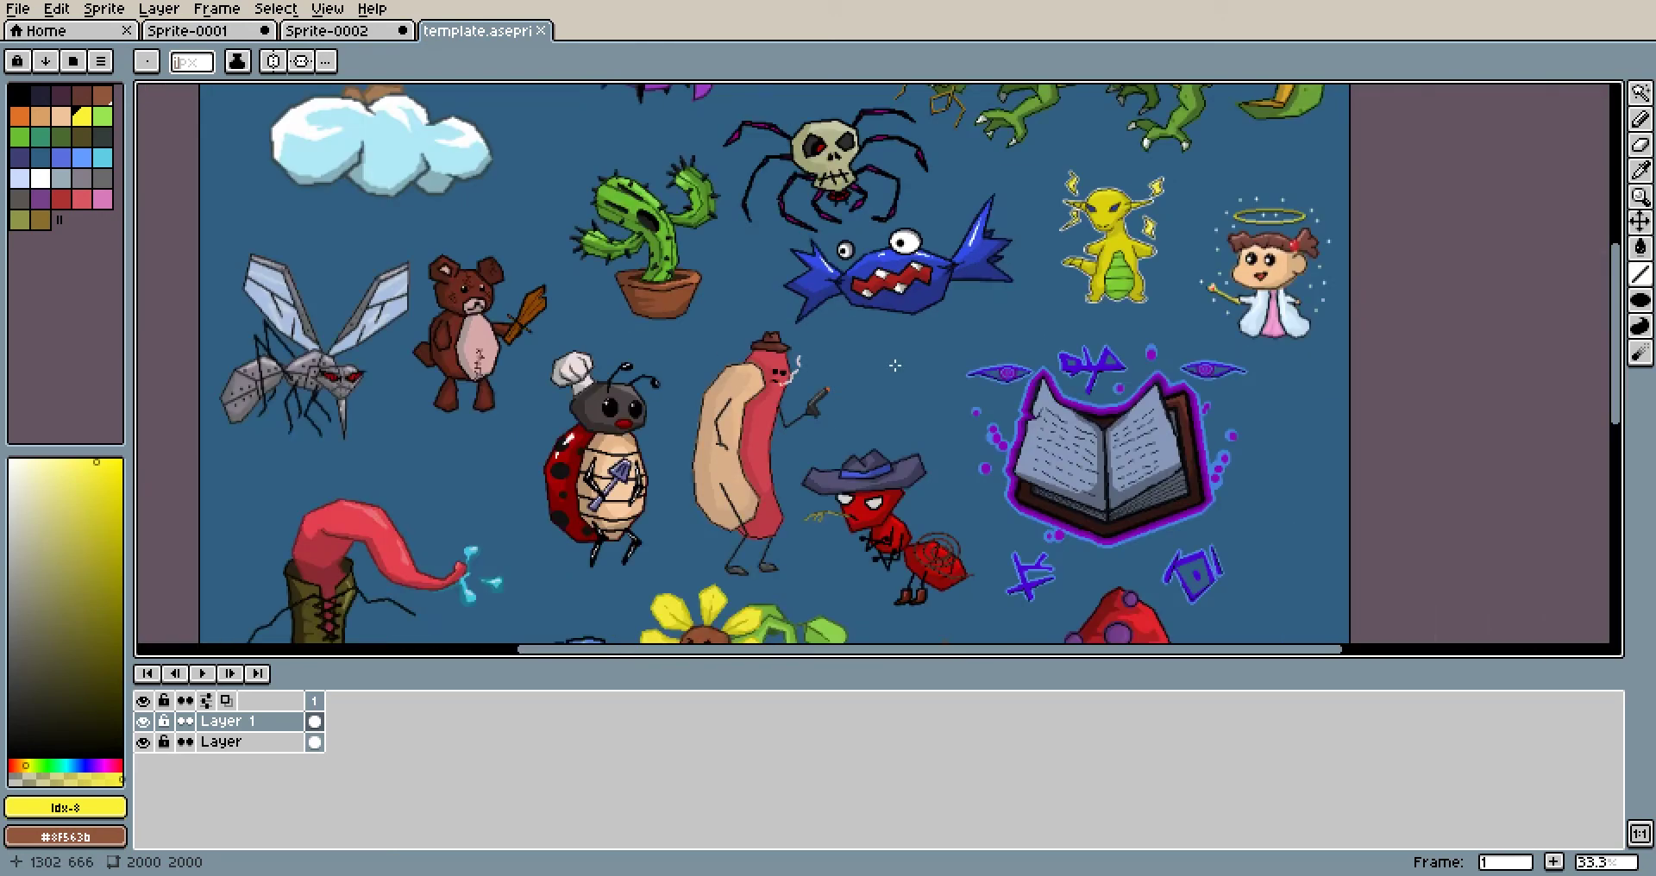
scroll(885, 282, up, 6)
scroll(733, 321, down, 5)
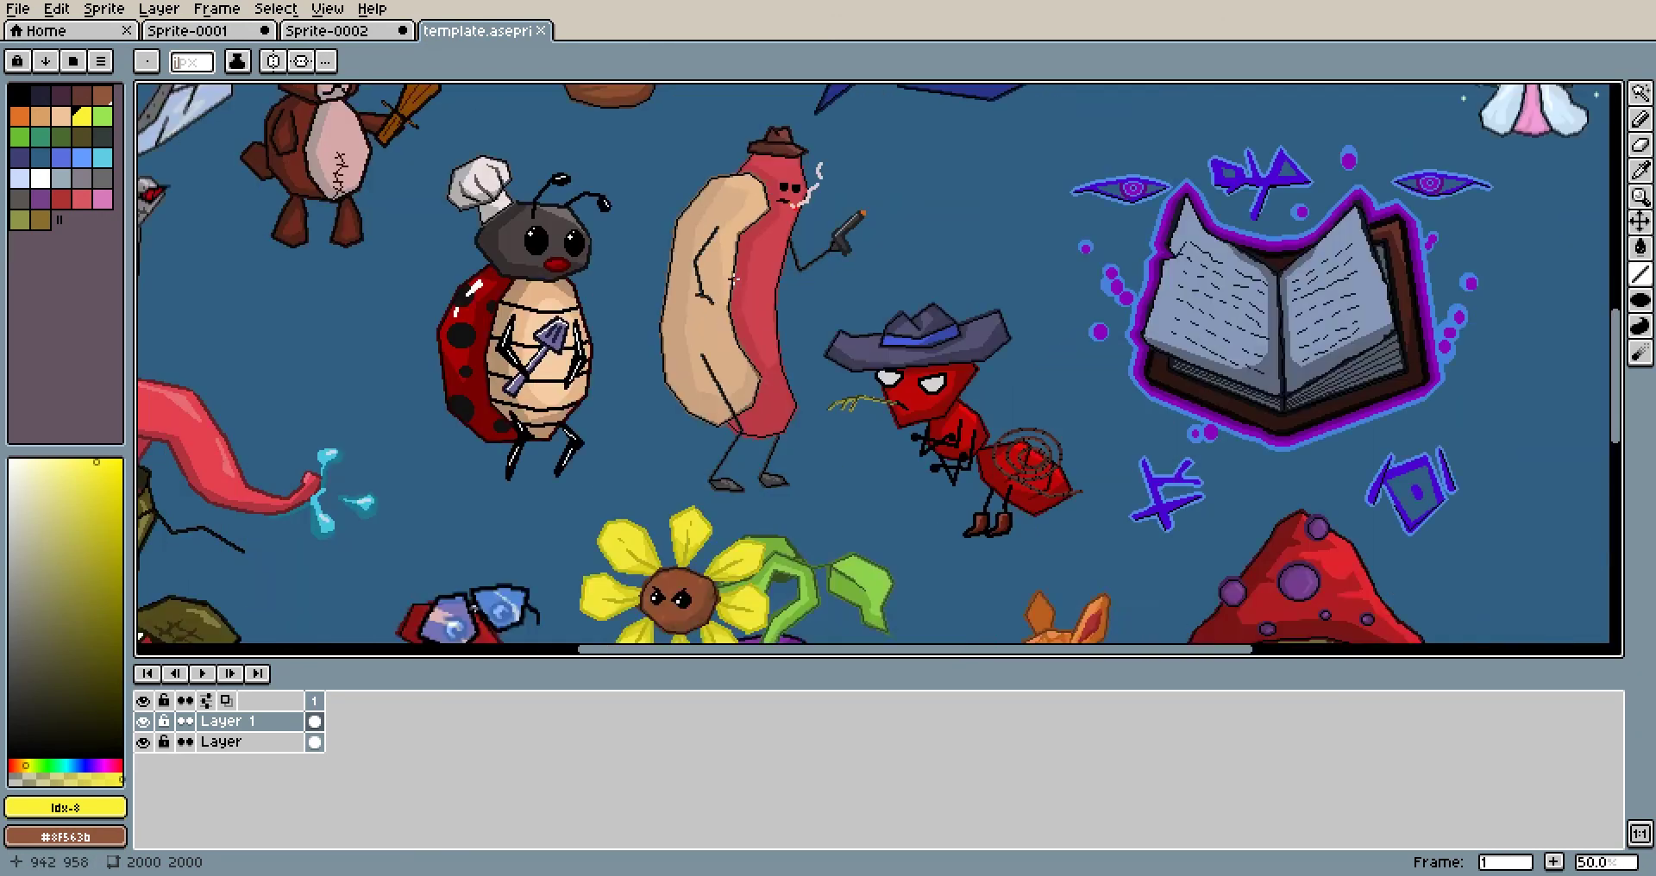
scroll(720, 315, up, 1)
drag(638, 336, 853, 199)
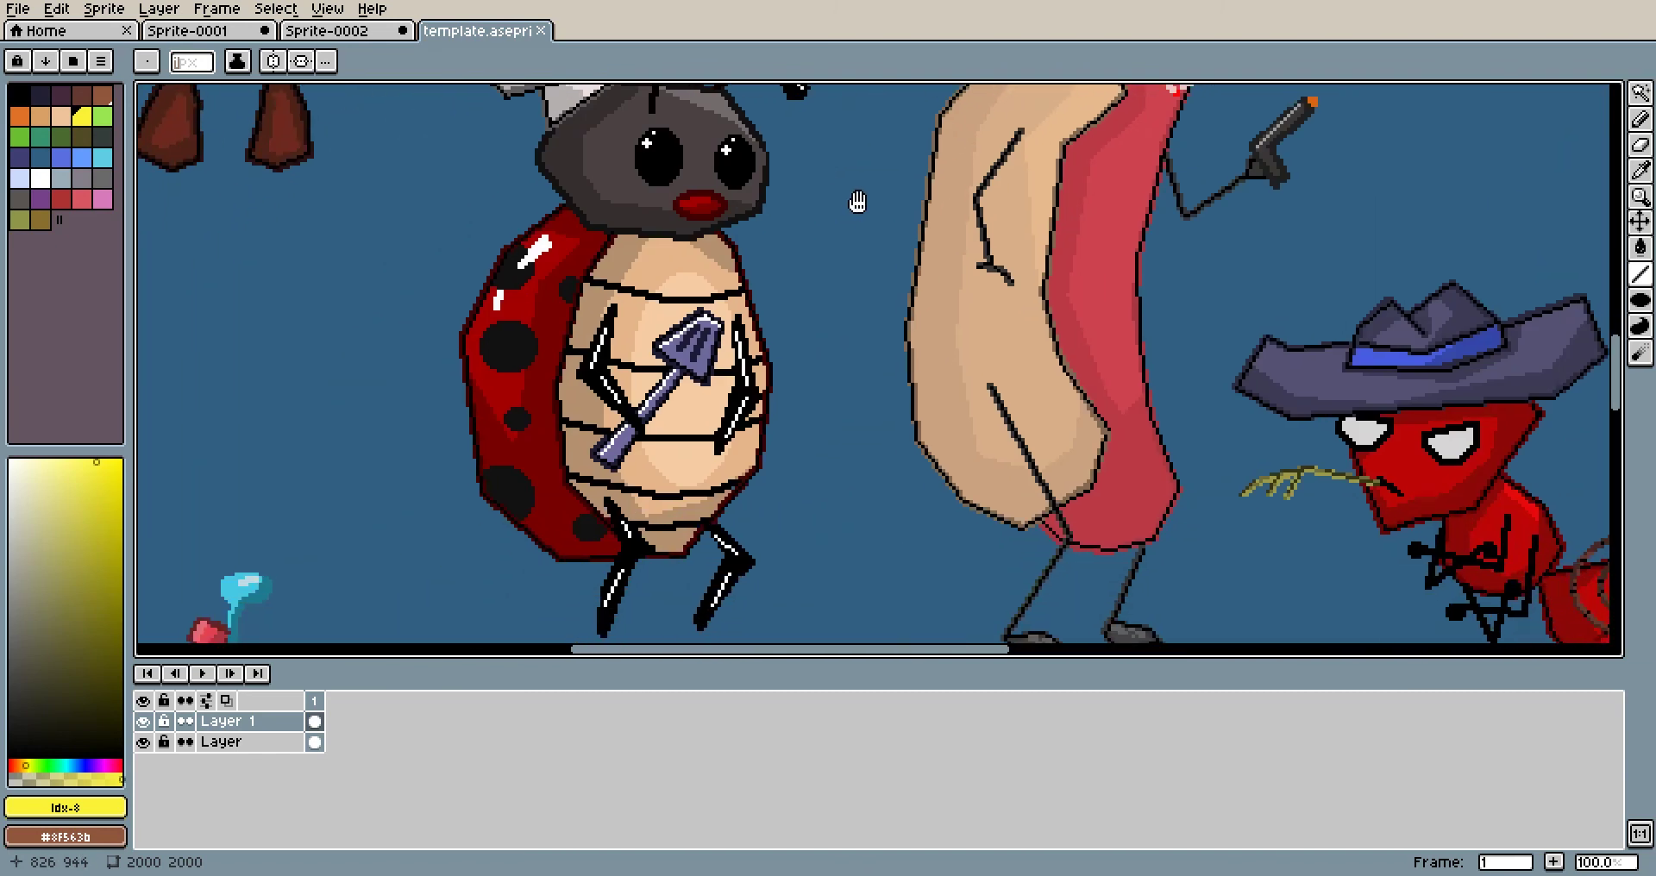
scroll(797, 248, down, 1)
drag(796, 248, 812, 291)
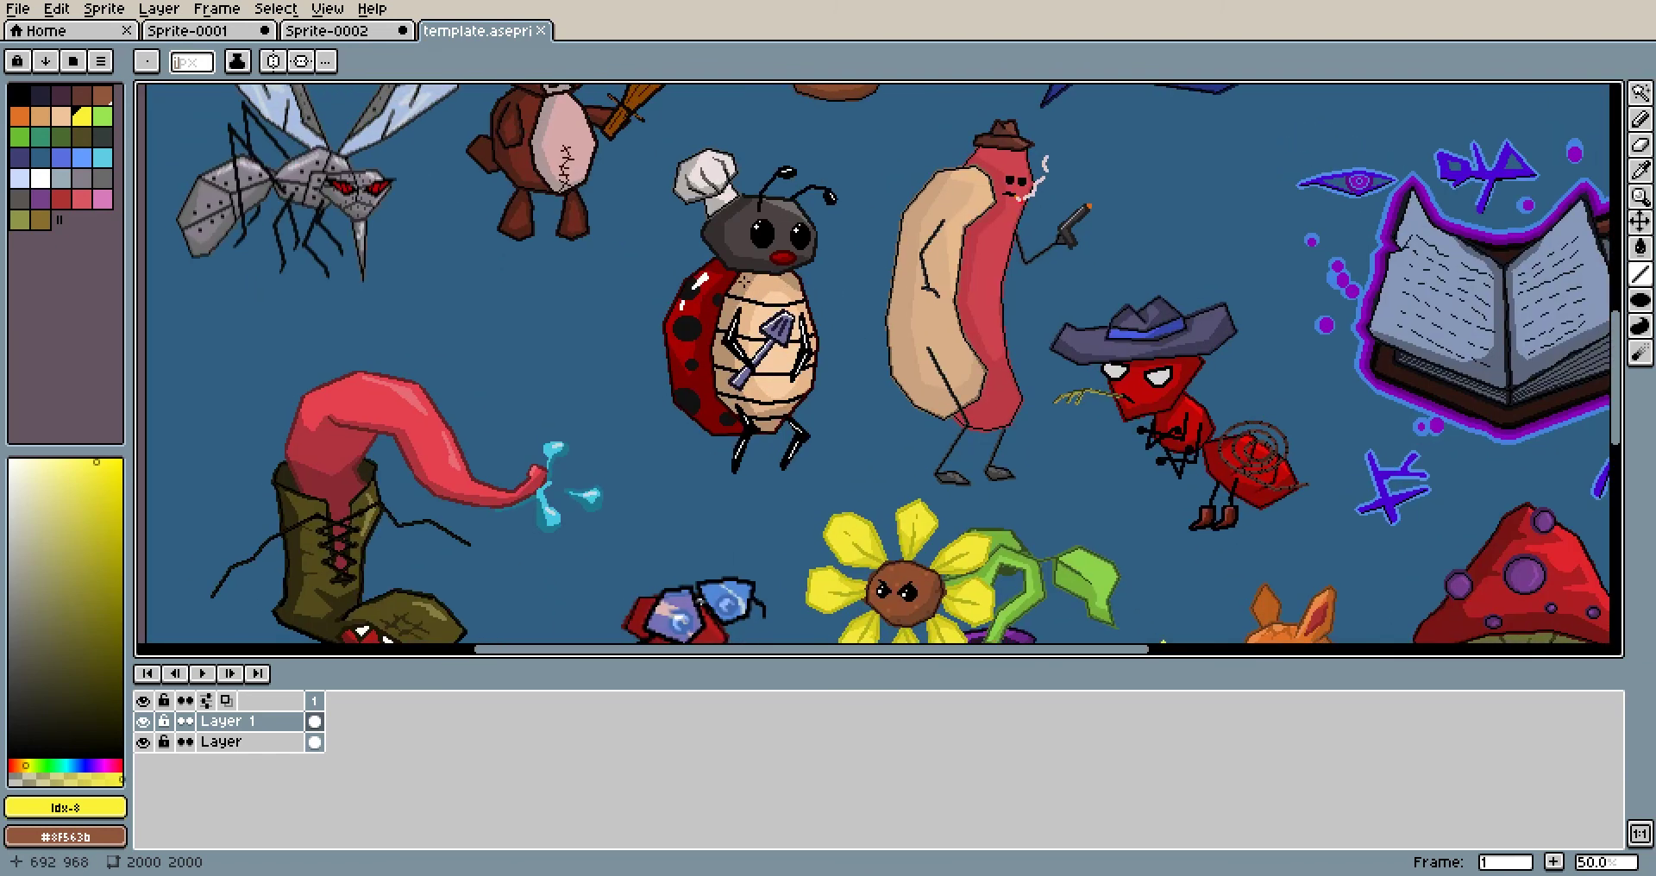
Draw a short bent yellow line beside the mosquito's head on the template sheet
scroll(463, 289, up, 1)
scroll(979, 462, up, 2)
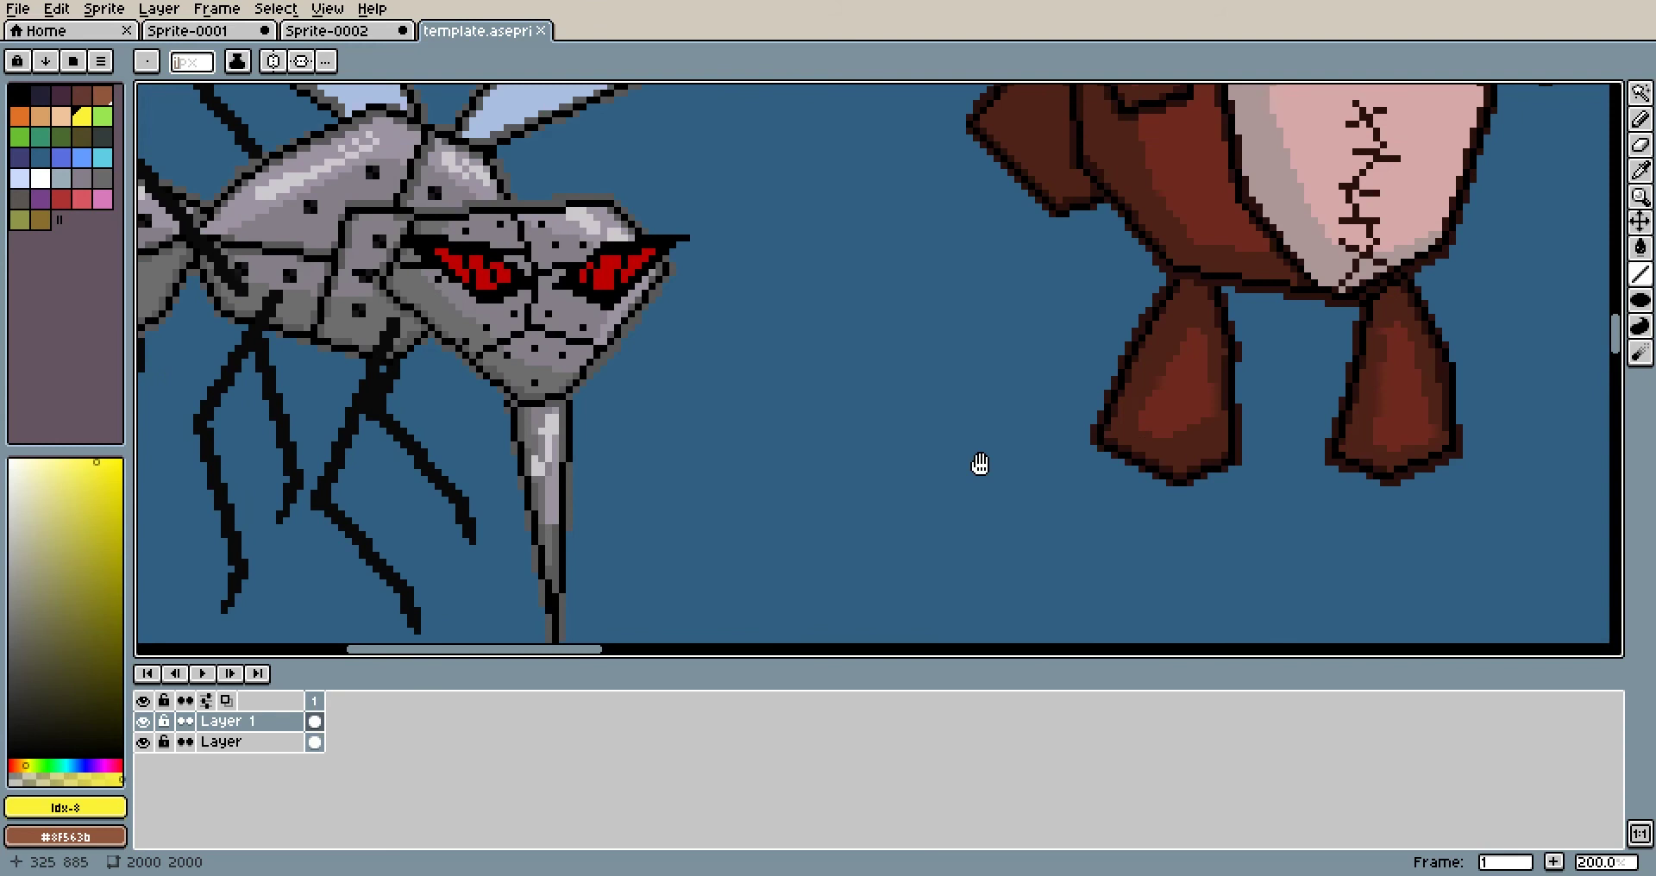
scroll(967, 419, down, 2)
drag(980, 403, 948, 497)
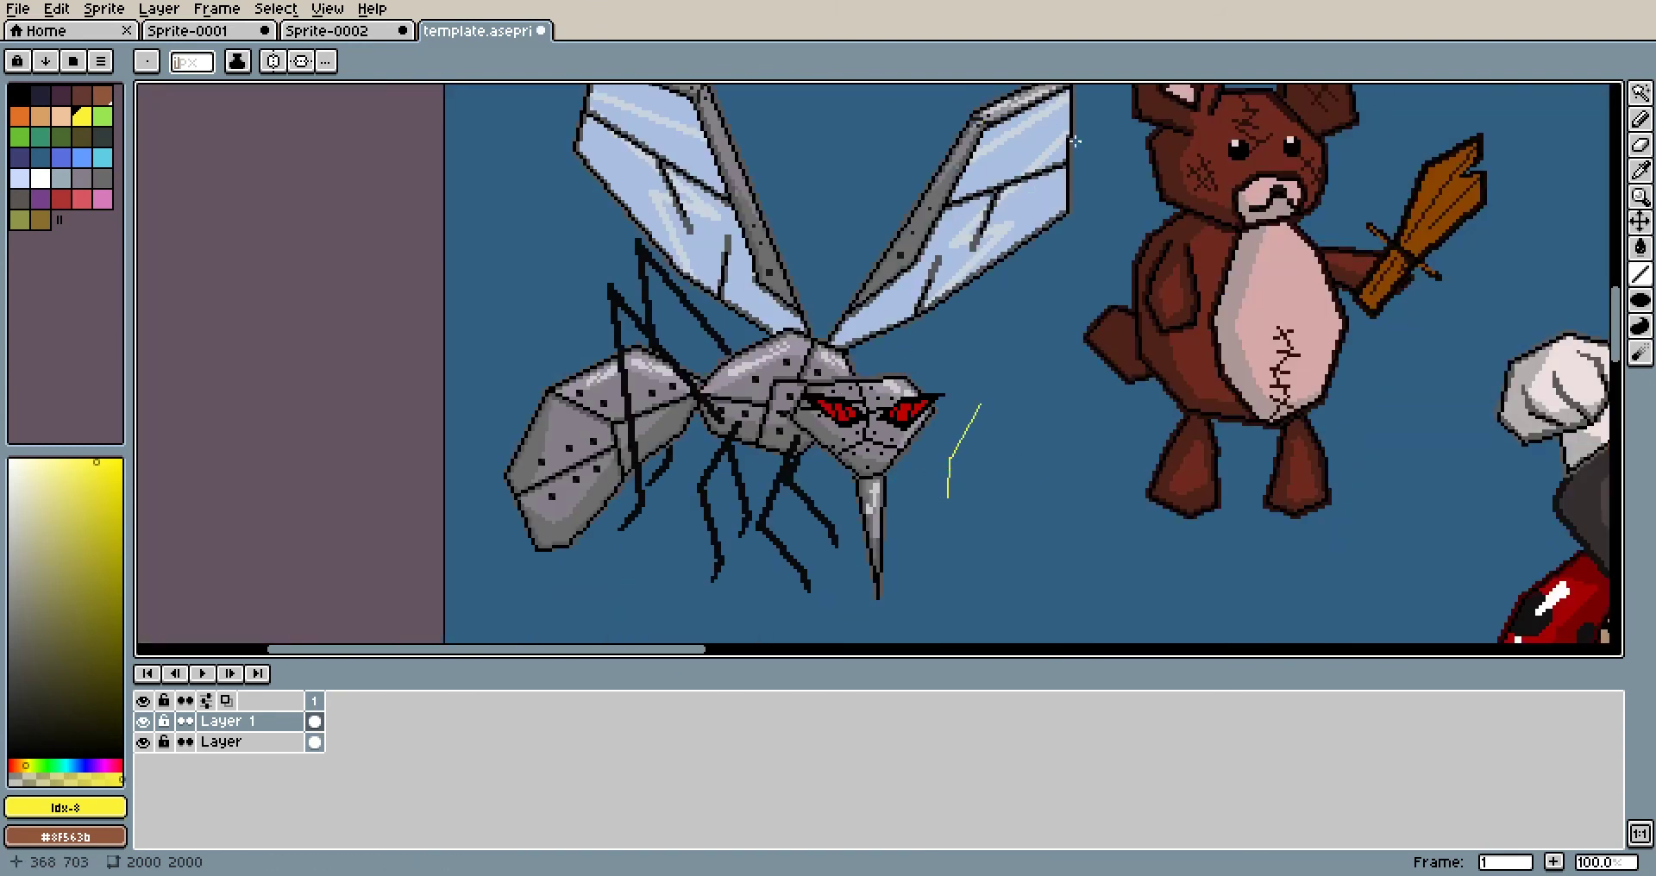
Compare the rabbit head in Sprite-0002 with the mosquito and bear on the template sheet
click(354, 33)
scroll(815, 332, down, 4)
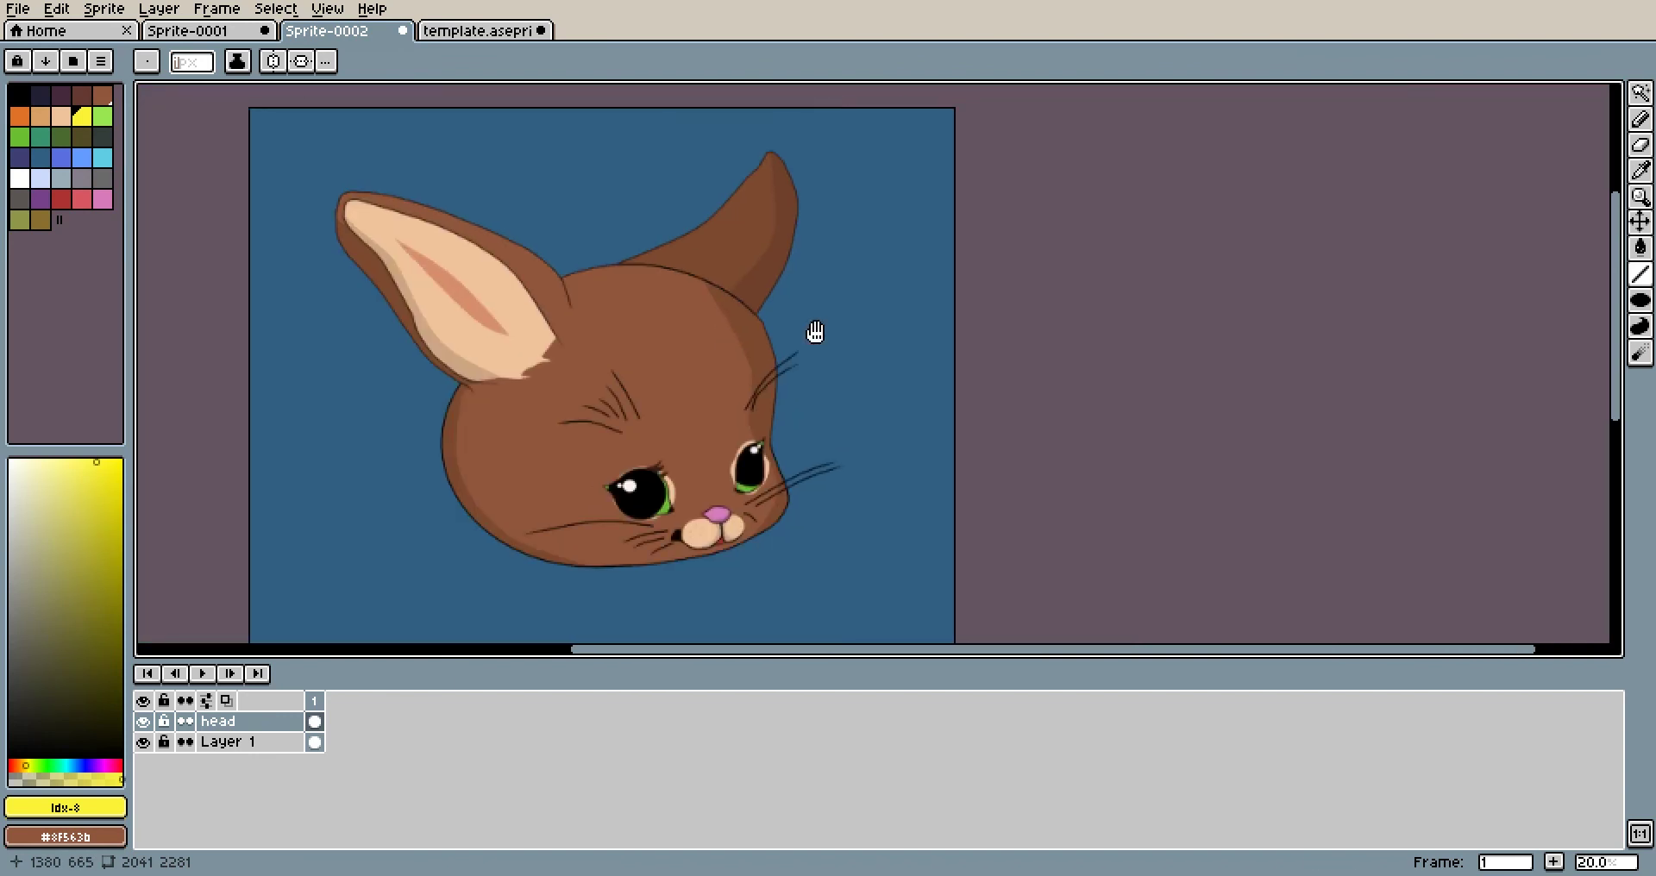
scroll(814, 332, down, 1)
click(483, 31)
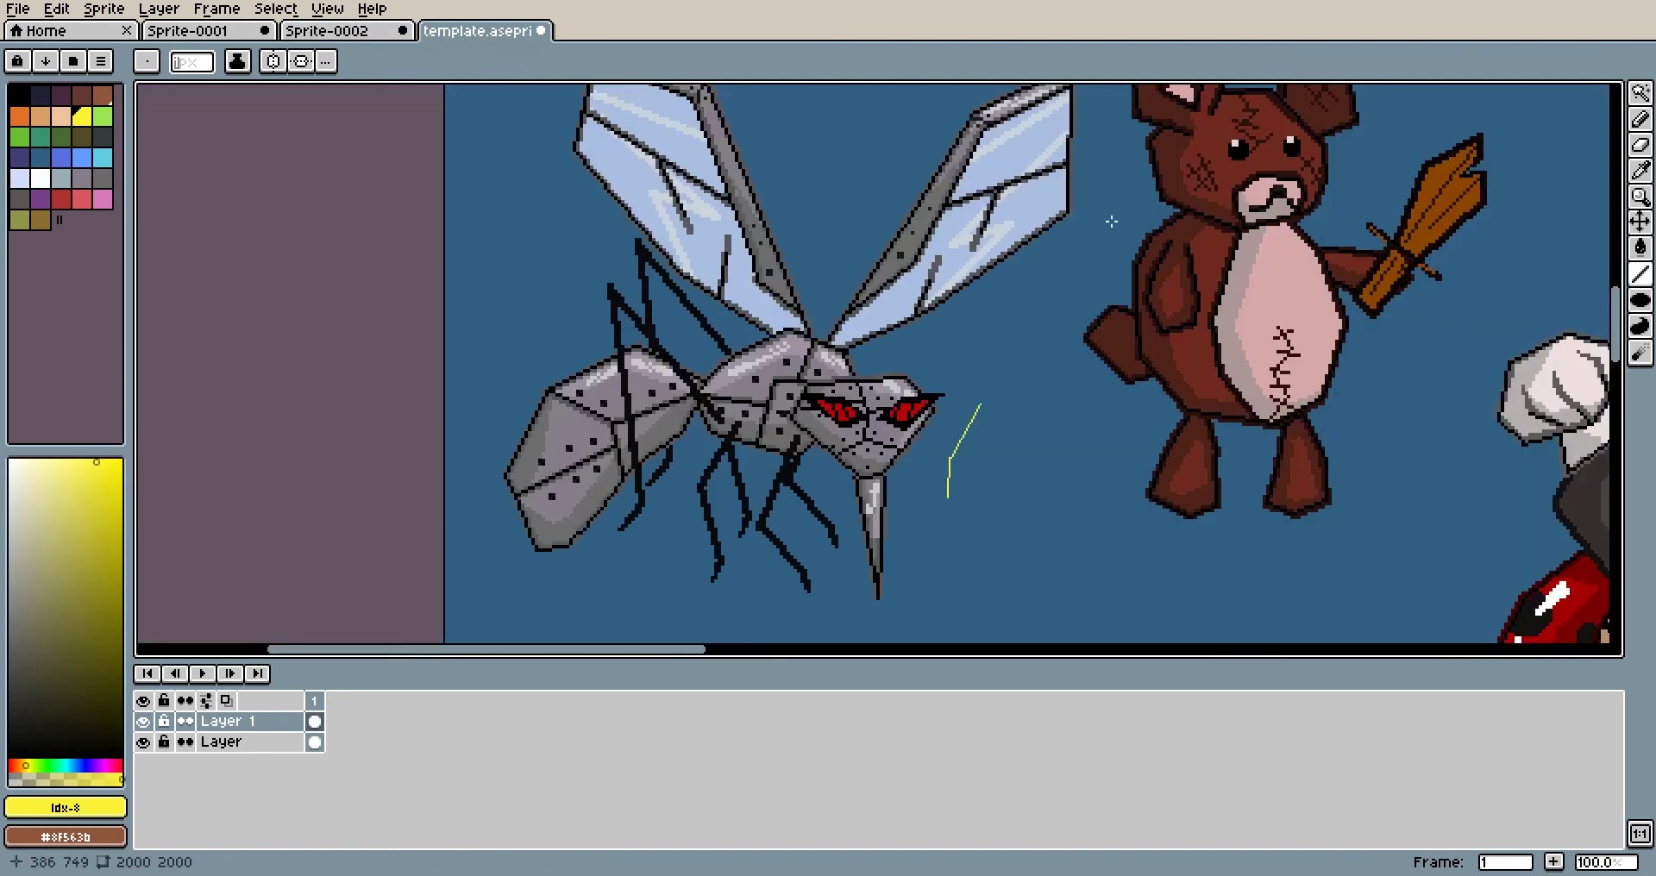
scroll(1110, 221, down, 4)
click(354, 32)
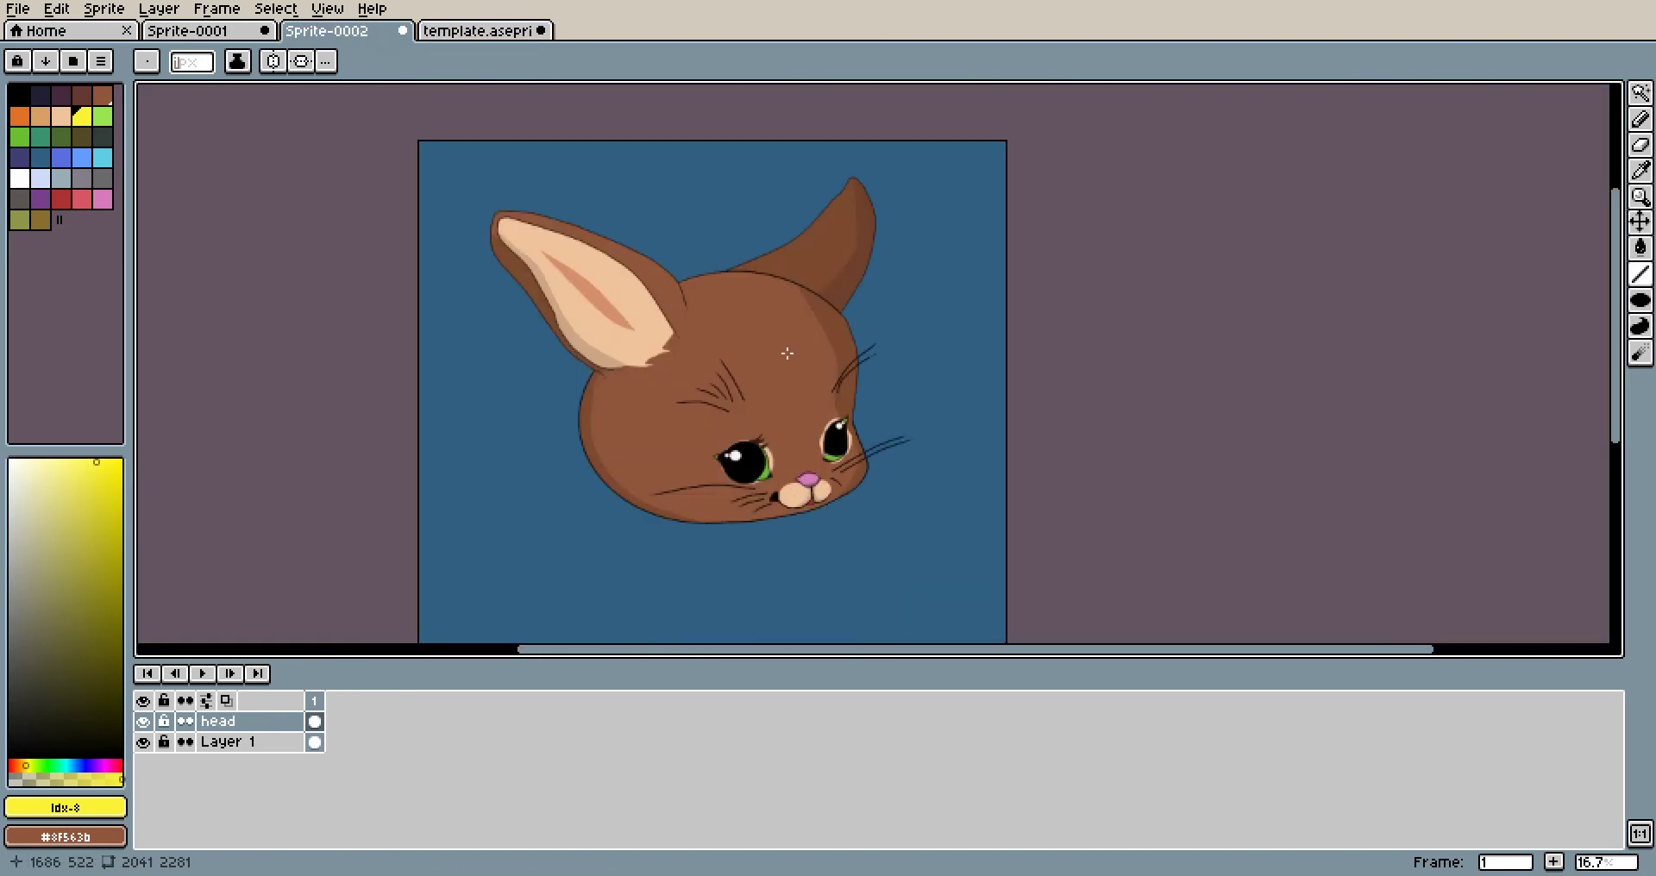
Examine the curved outlines of the rabbit's head, ears and whiskers up close
scroll(791, 353, up, 2)
scroll(1055, 355, up, 2)
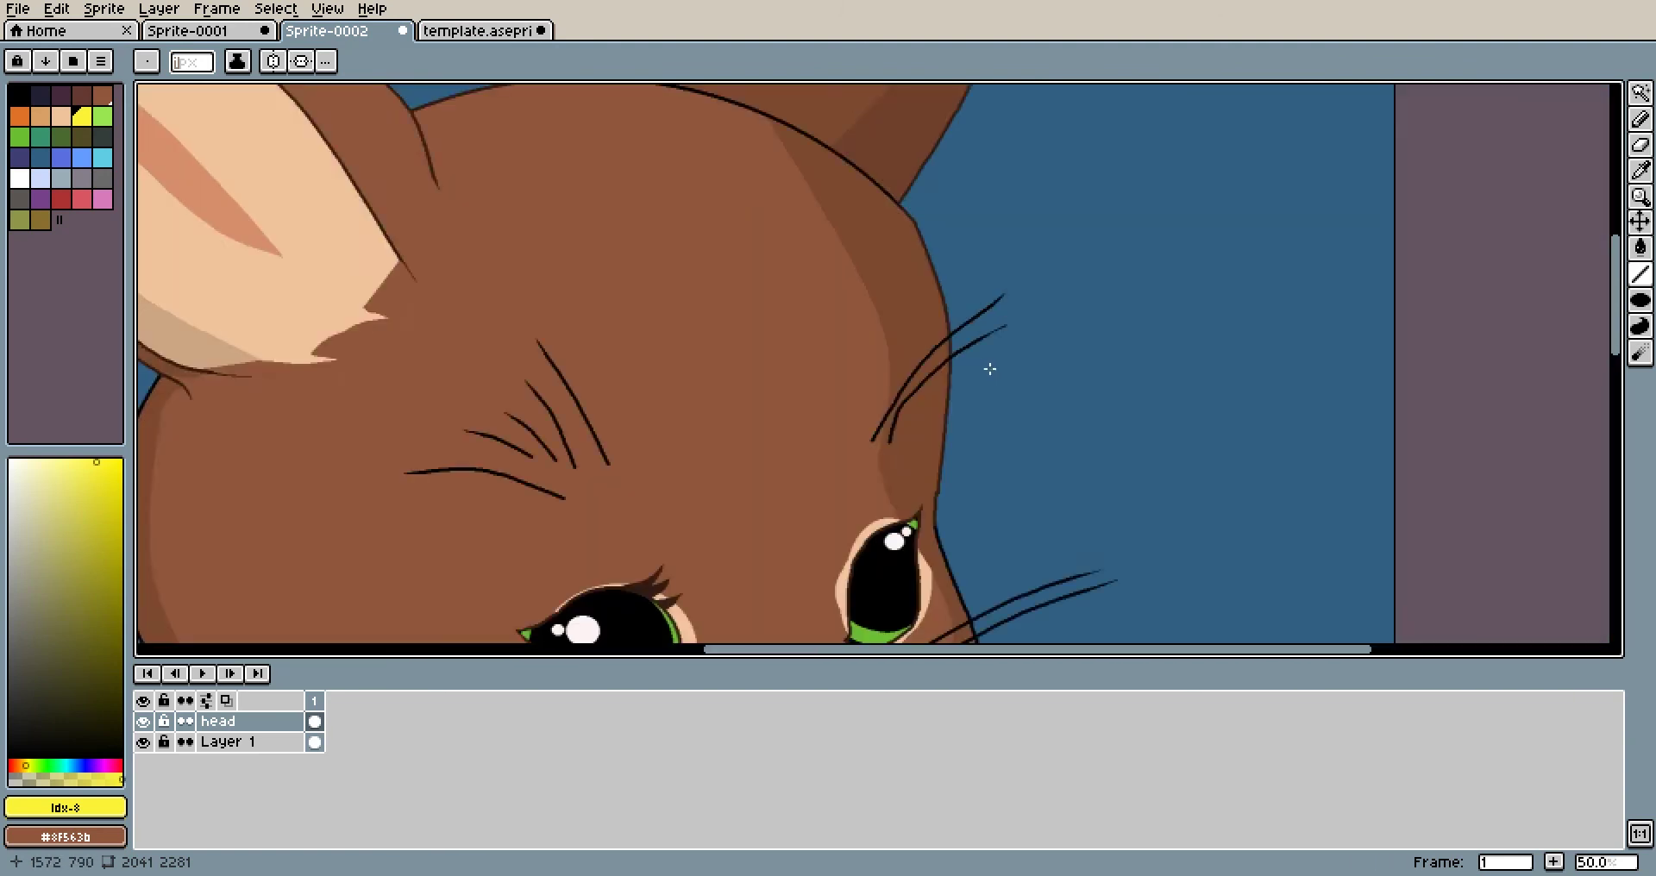
scroll(986, 366, down, 3)
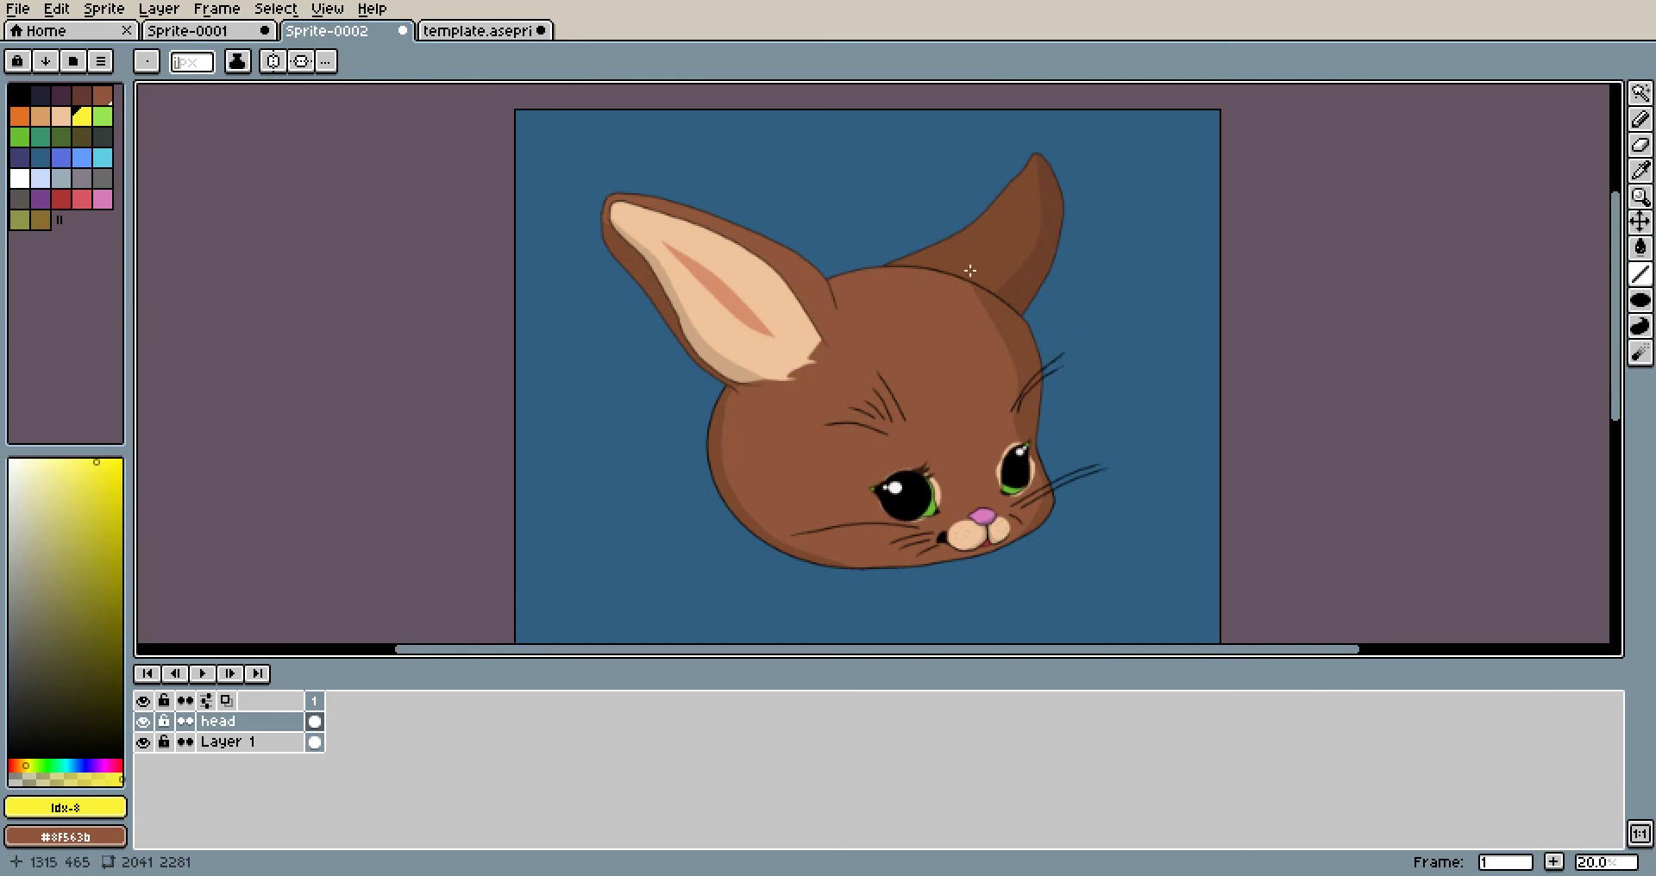
scroll(970, 271, up, 1)
scroll(1021, 304, up, 2)
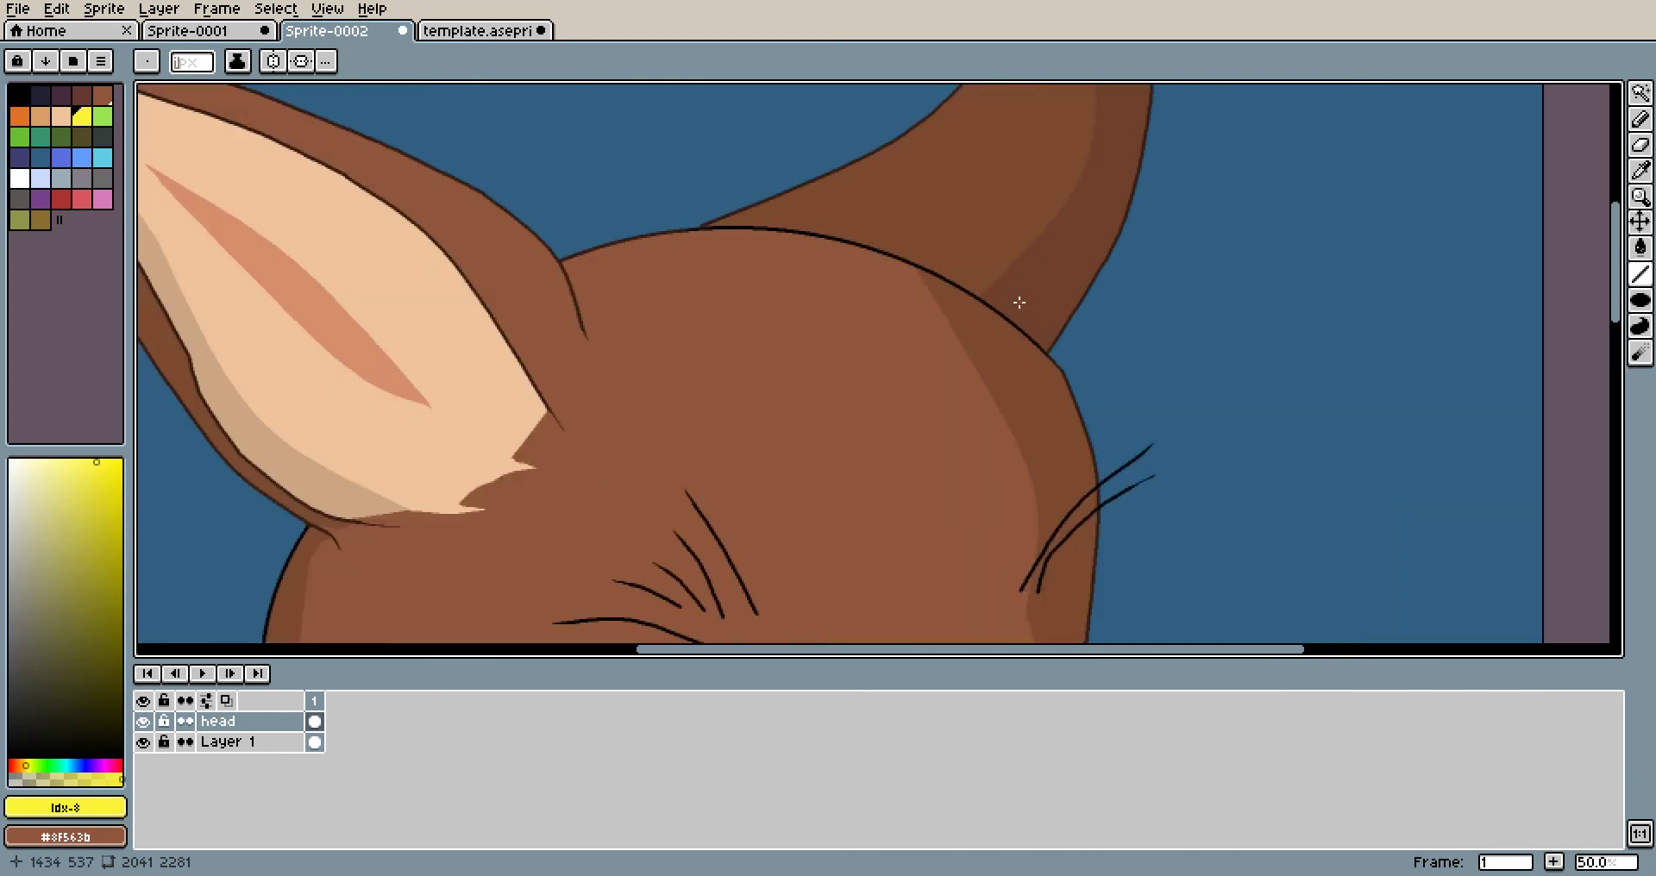
scroll(1019, 302, down, 1)
drag(1018, 297, 927, 310)
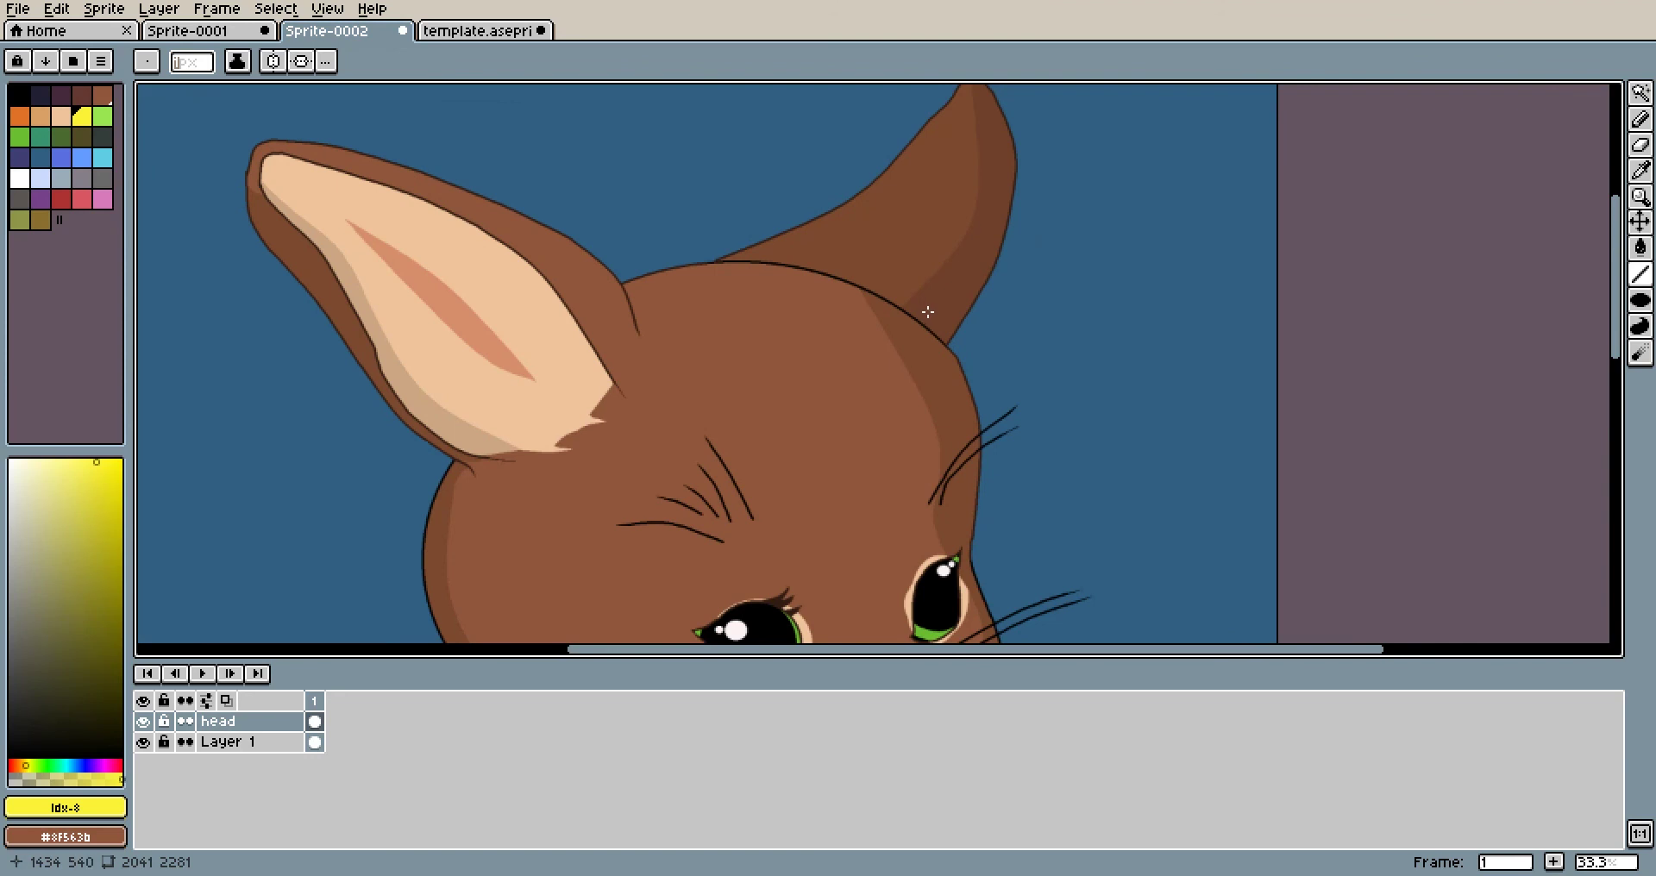
scroll(906, 335, down, 2)
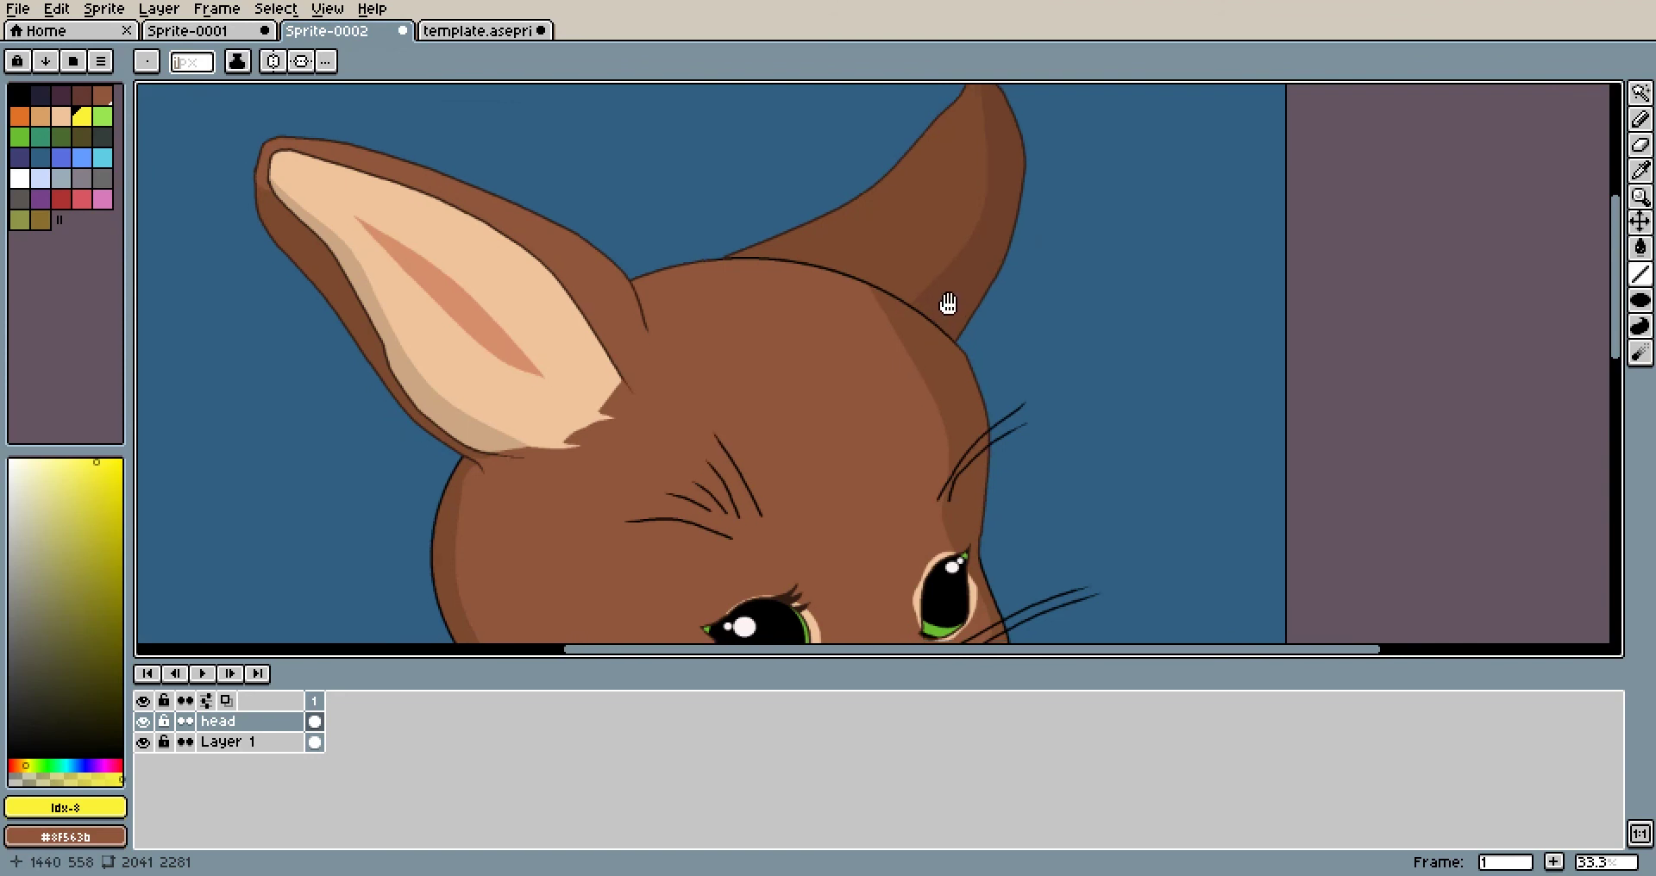